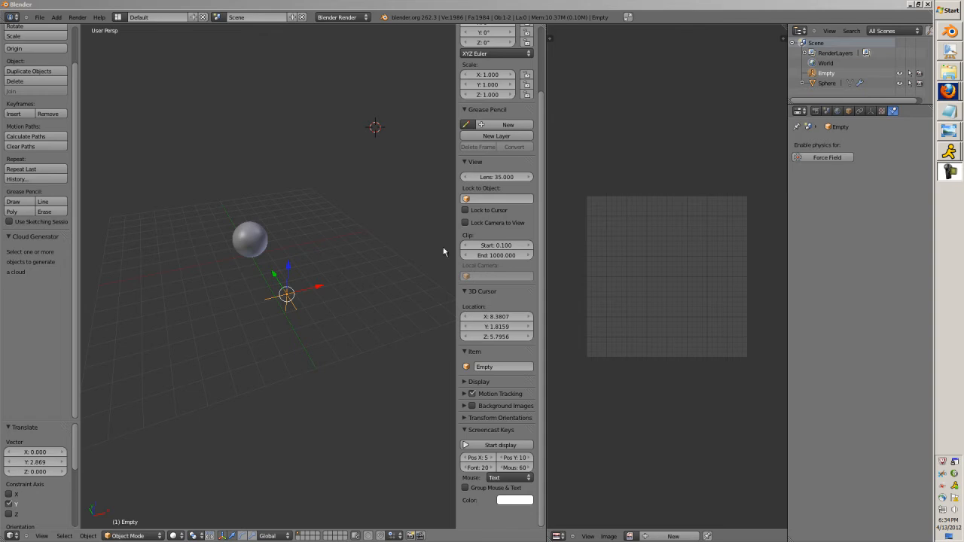
Reset the 3D cursor to the scene origin and hide the 3D view's tool and properties regions.
left_click(353, 378)
middle_click_drag(353, 378, 295, 367)
key("shift+c")
key("t")
key("n")
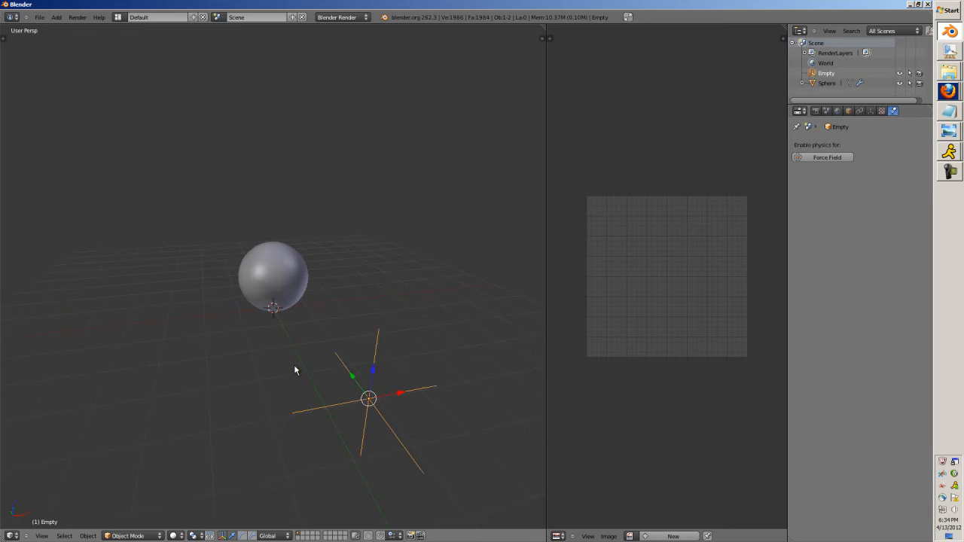
Select the sphere and enter Edit Mode with its whole mesh selected for UV work.
middle_click_drag(294, 369, 349, 332)
right_click(304, 308)
key("Tab")
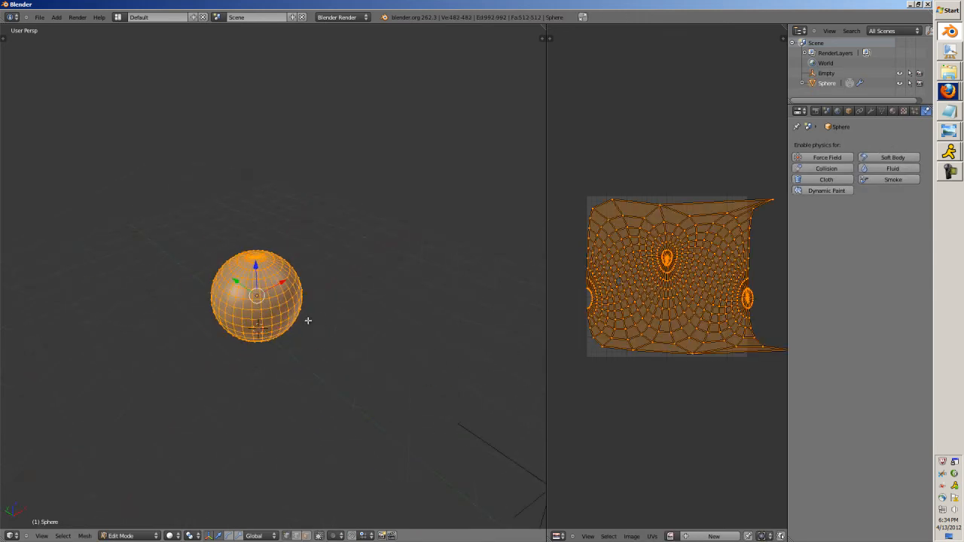
scroll(261, 281, "up", 5)
key("a")
middle_click_drag(261, 281, 405, 295)
key("a")
key("u")
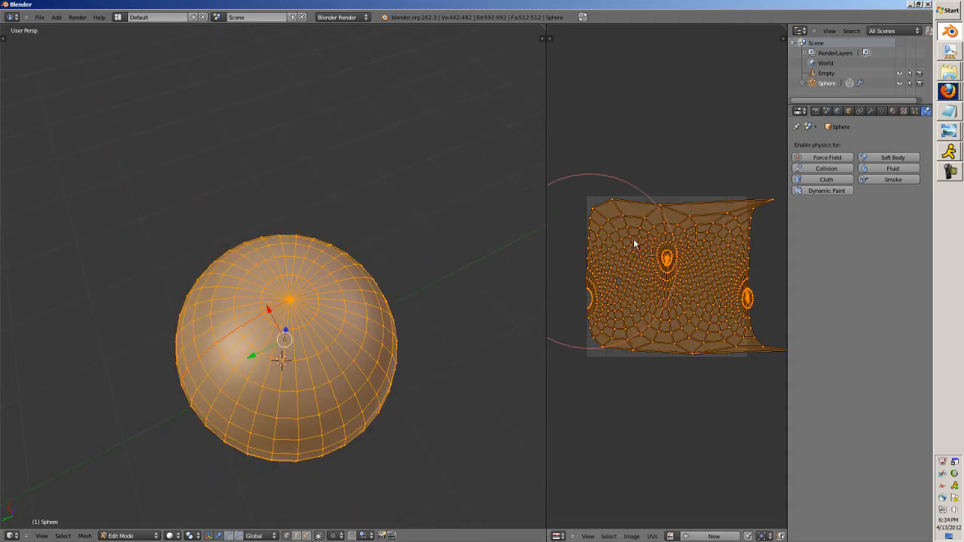
left_click(685, 537)
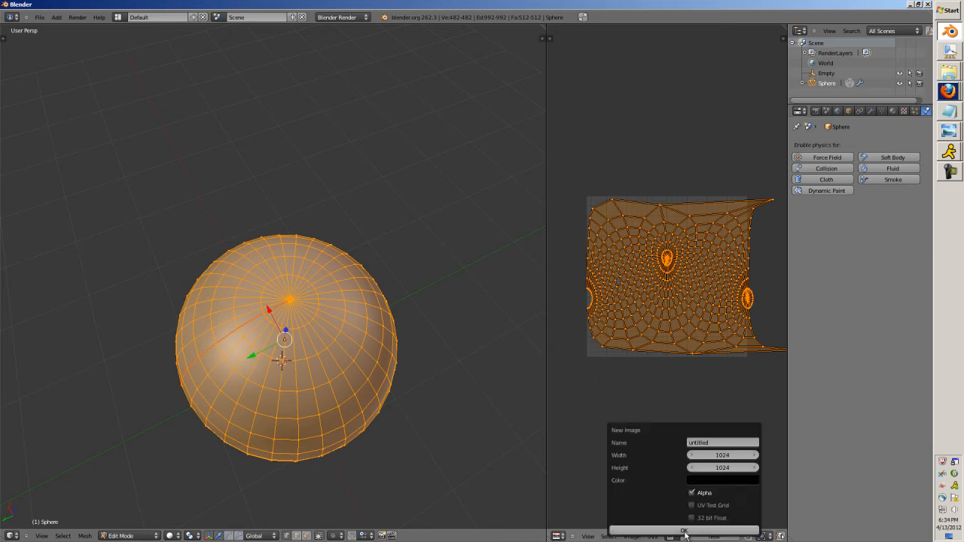
left_click(709, 441)
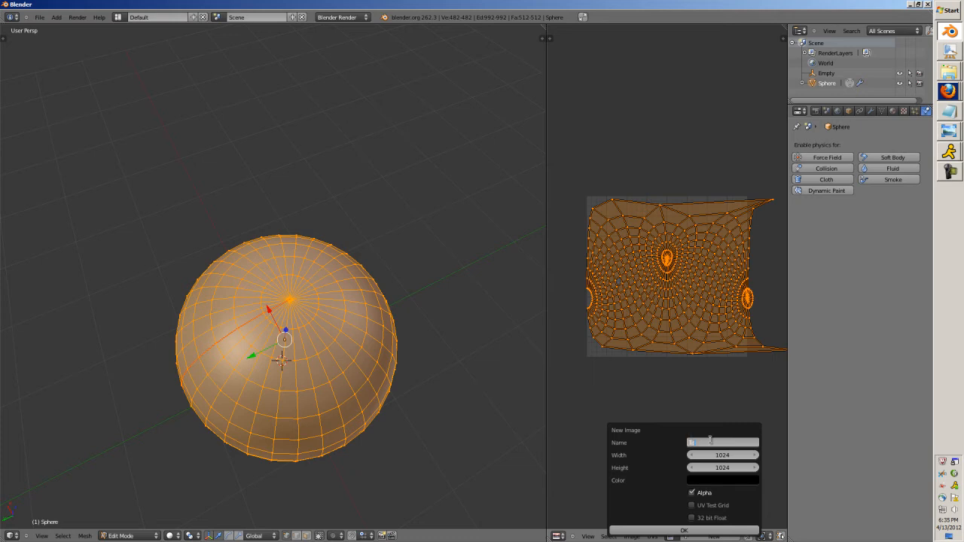
type("Test")
left_click(719, 481)
left_click_drag(773, 388, 773, 351)
left_click(714, 367)
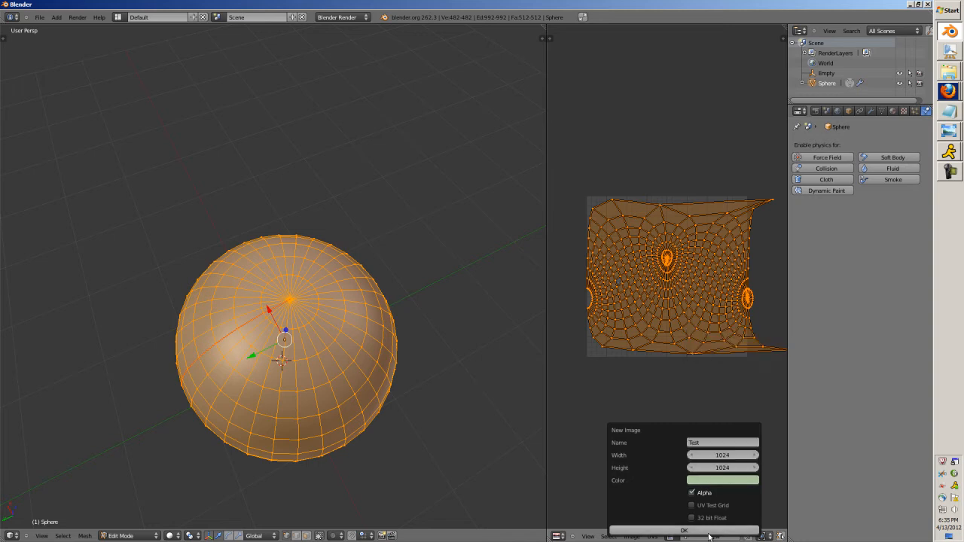
Switch the 3D view to textured shading while keeping the sphere's whole mesh selected.
middle_click_drag(366, 420, 304, 387)
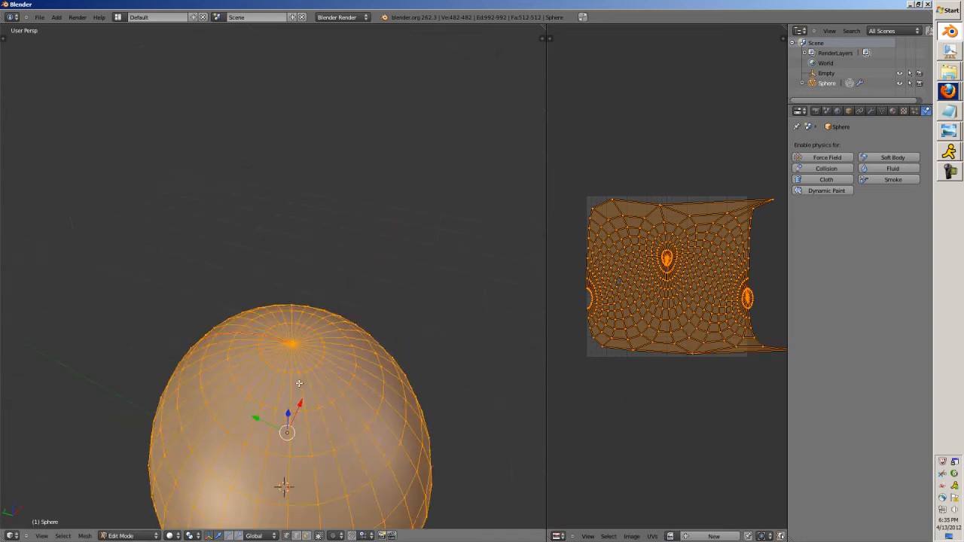
key("a")
key("a")
key("c")
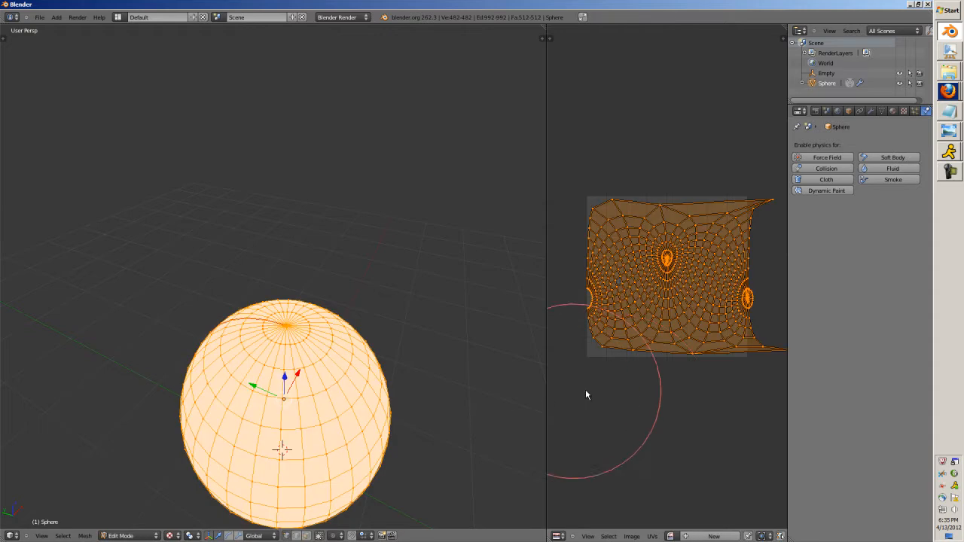
key("Escape")
left_click(669, 536)
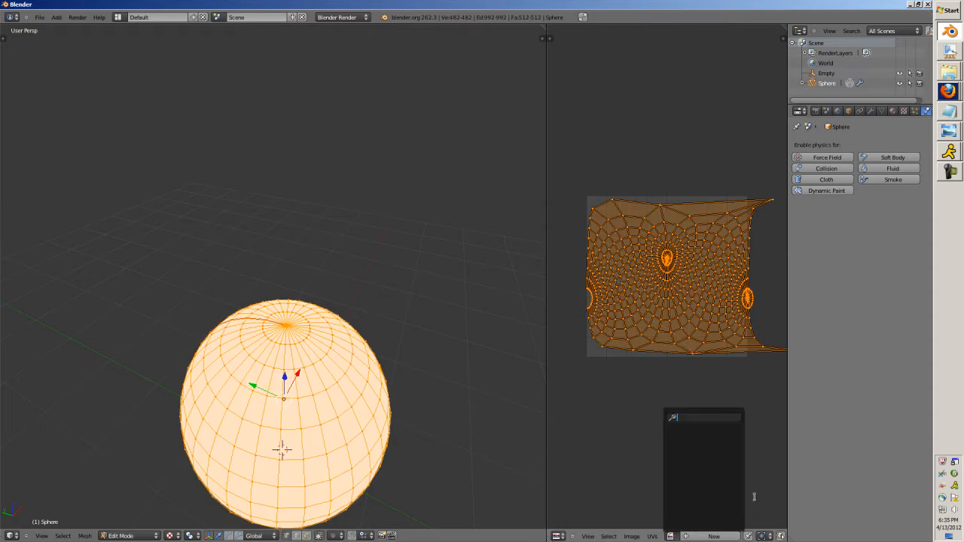
left_click(713, 536)
left_click(735, 442)
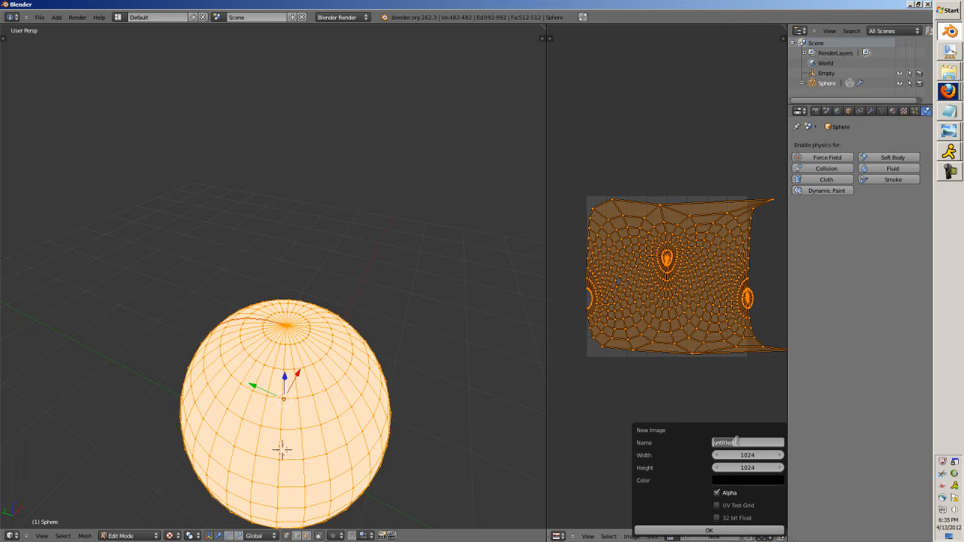
left_click(384, 17)
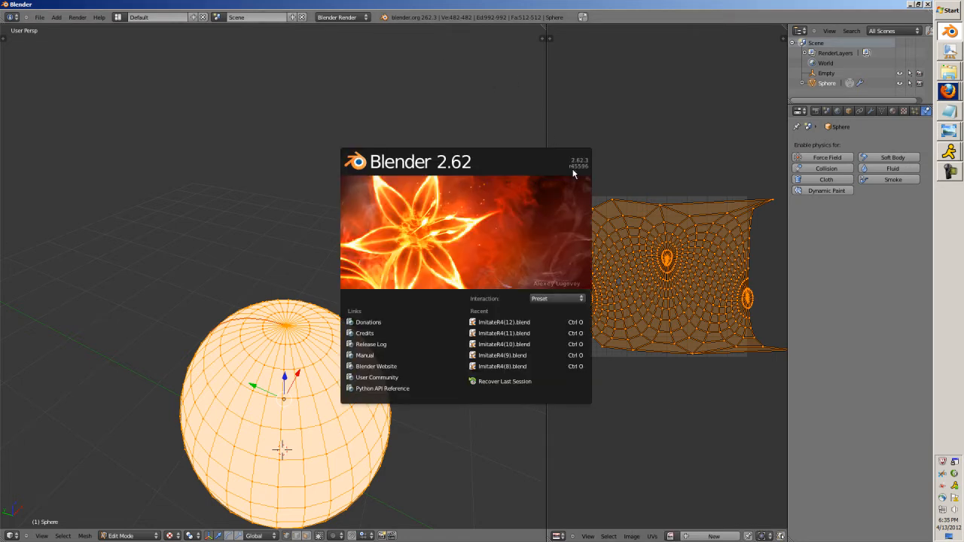
Create a 1024 by 1024 image named UV with a light green fill colour for the sphere.
left_click(714, 535)
left_click(732, 443)
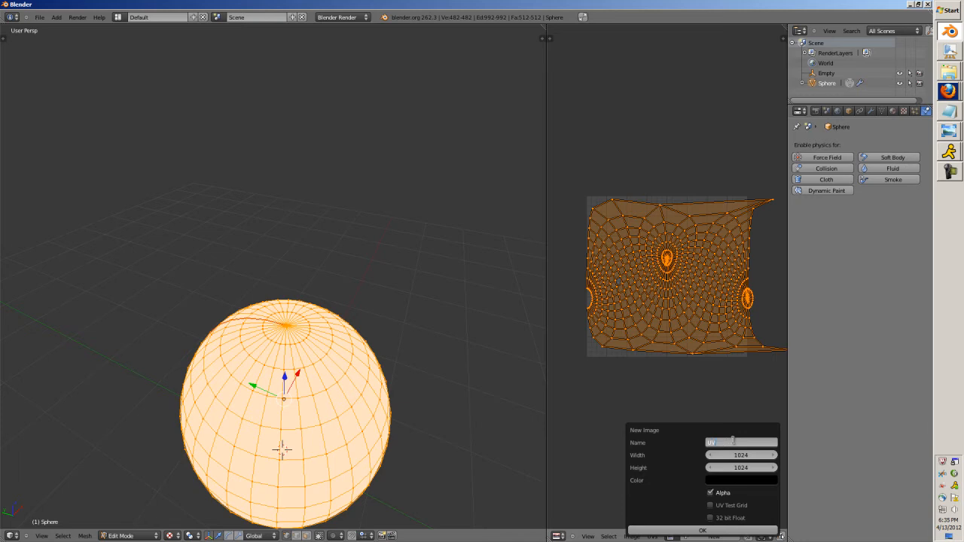
left_click(734, 480)
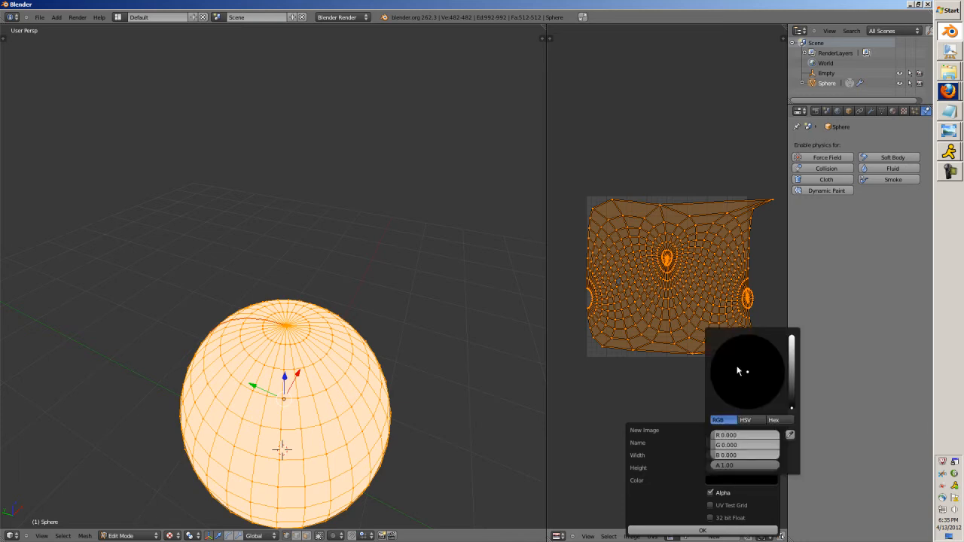
left_click_drag(791, 368, 792, 341)
left_click(738, 369)
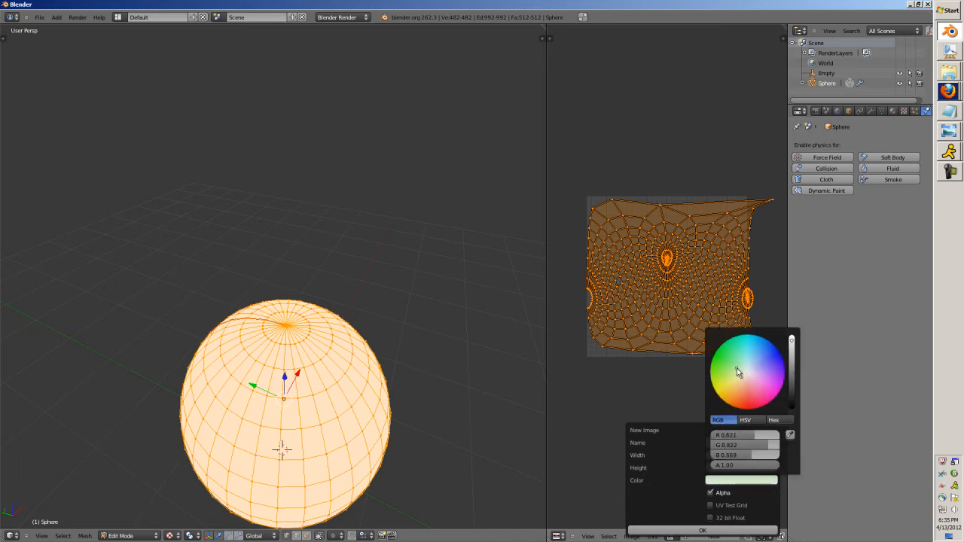
left_click(702, 530)
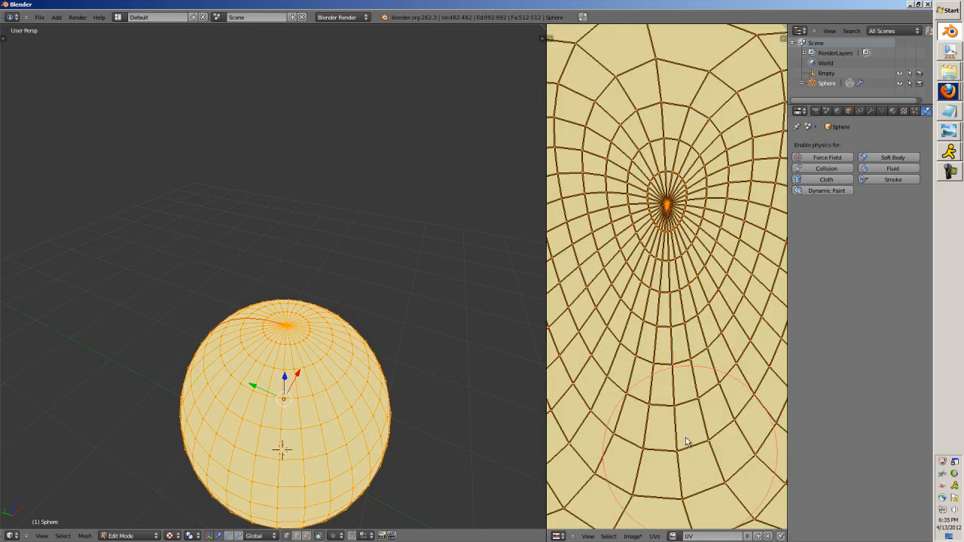
Return the sphere to Object Mode and switch the 3D view to orthographic projection.
scroll(478, 445, "down", 3)
key("Tab")
key("KP_1")
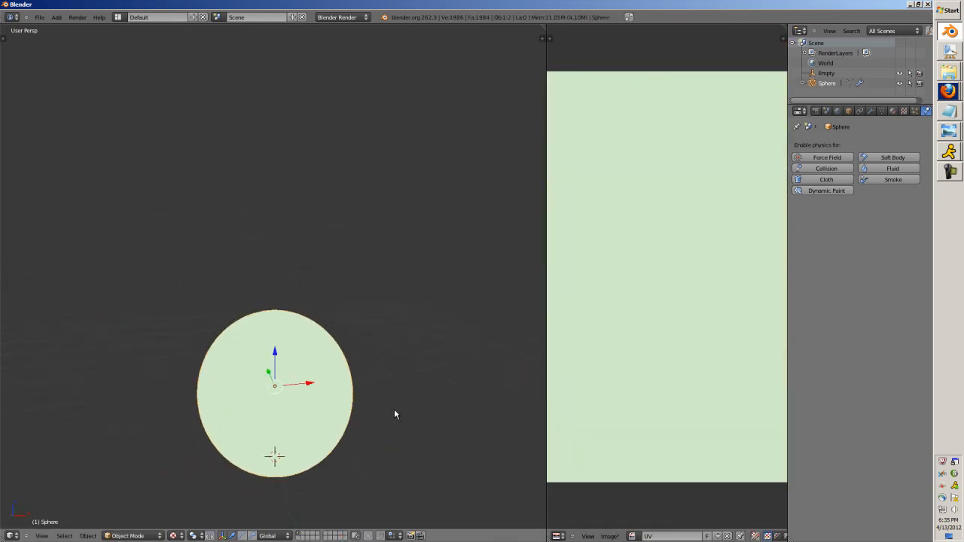
key("KP_5")
scroll(372, 413, "down", 5)
middle_click_drag(204, 316, 285, 346)
Select the Empty in front of the sphere and hide it.
scroll(368, 354, "up", 2)
middle_click_drag(369, 360, 240, 354)
right_click(238, 373)
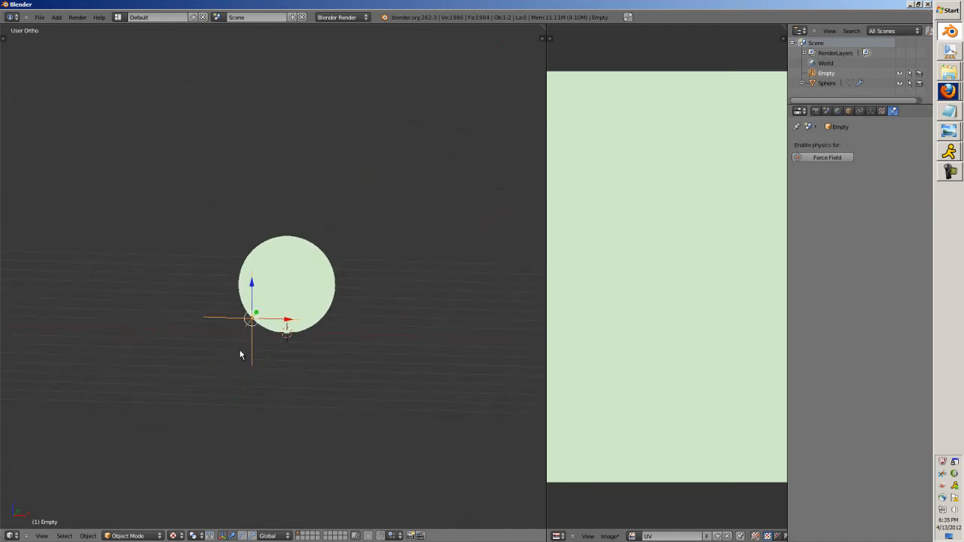
key("KP_1")
scroll(241, 352, "up", 9)
scroll(243, 333, "down", 4)
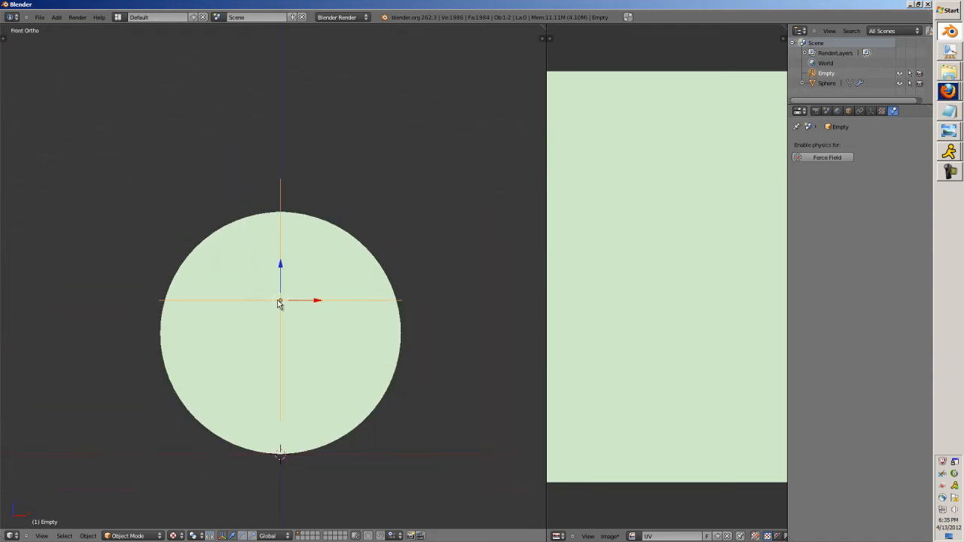
middle_click_drag(230, 275, 346, 308)
scroll(325, 311, "down", 2)
scroll(325, 311, "up", 3)
scroll(324, 311, "down", 3)
key("h")
Add a camera, align it to the front view, and shift it so the sphere sits centred in frame.
key("shift+a")
left_click(296, 406)
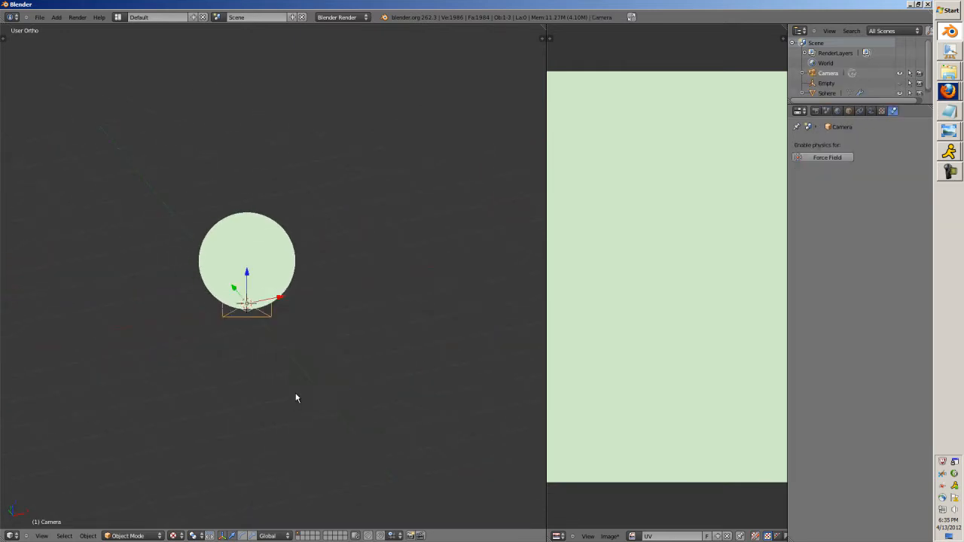
scroll(297, 381, "down", 2)
key("KP_1")
key("ctrl+alt+KP_0")
scroll(298, 381, "up", 4)
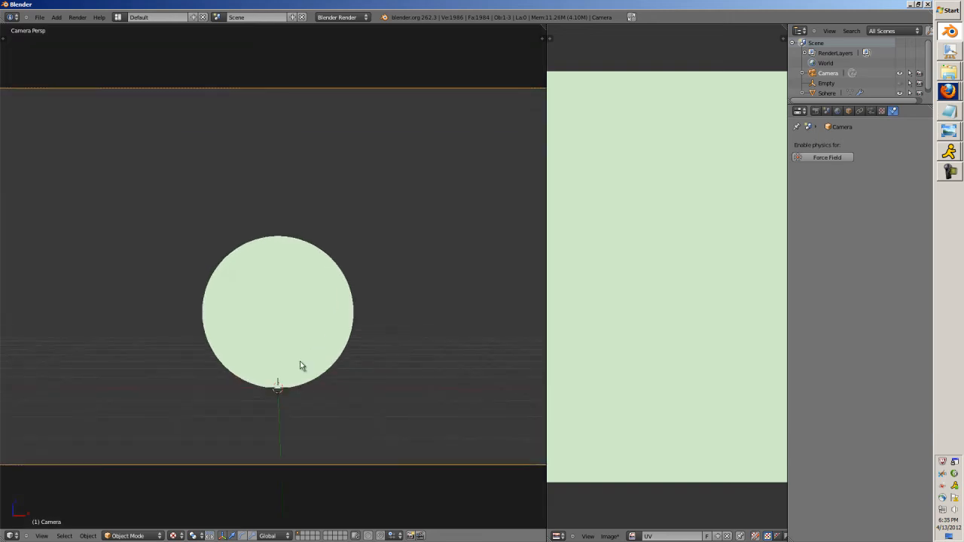
key("g")
left_click(308, 375)
Rename the sphere's existing UV map to GoodUV.
right_click(303, 316)
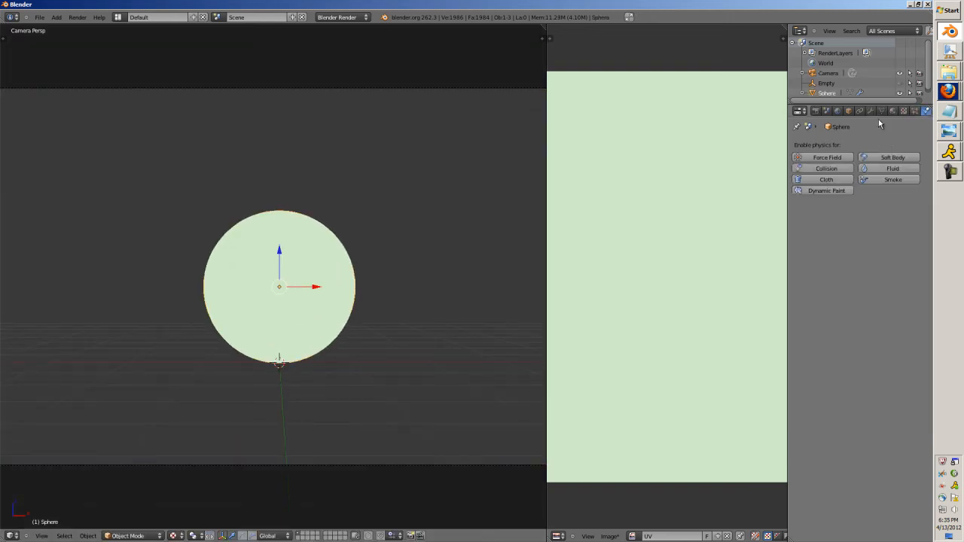
left_click(882, 110)
key("Tab")
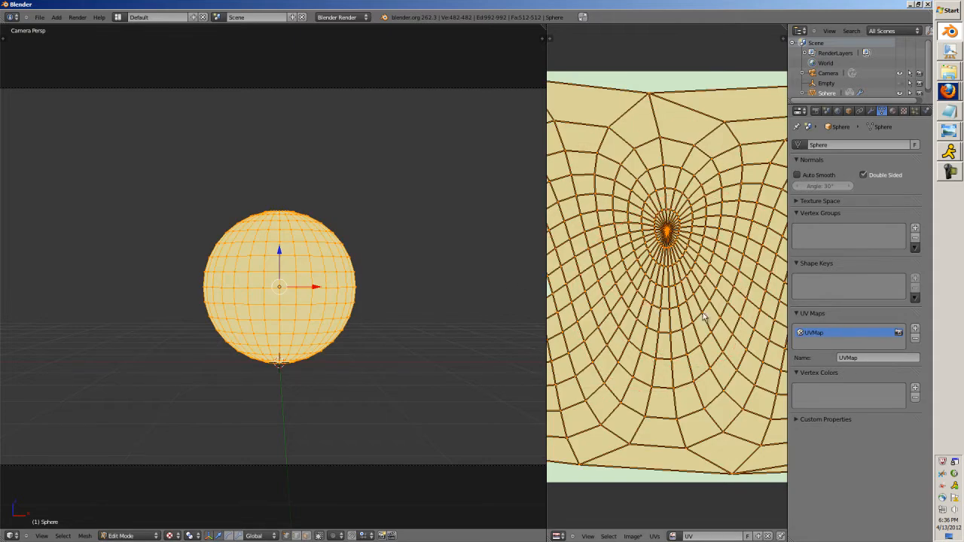
left_click(872, 358)
type("GoodUV")
key("Return")
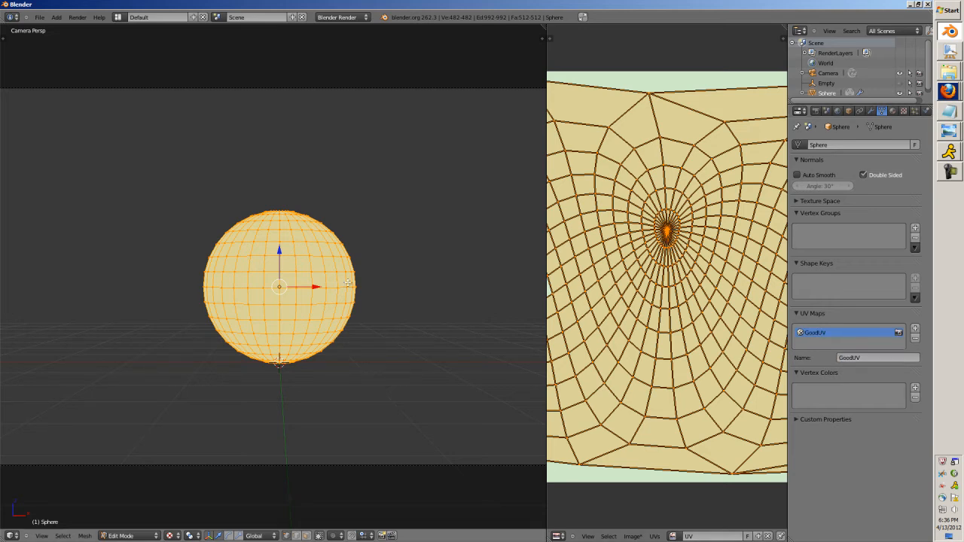
Add a second UV map named Project to the sphere and return to Object Mode.
left_click(914, 330)
left_click(870, 359)
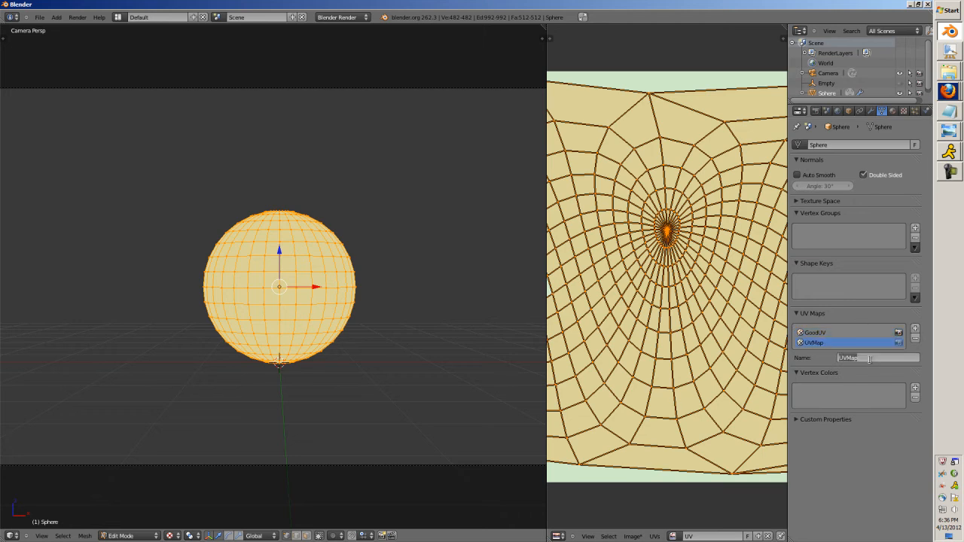
type("Project")
key("Return")
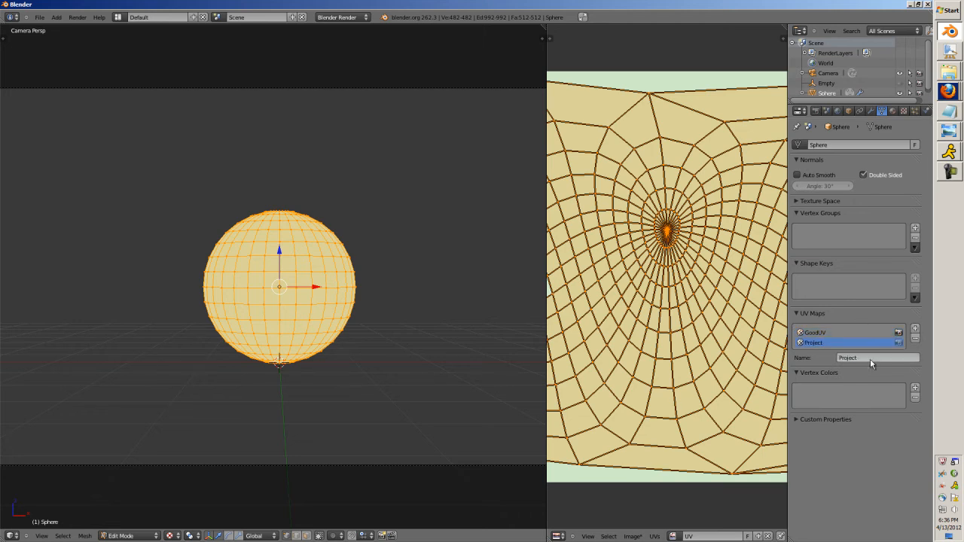
key("Tab")
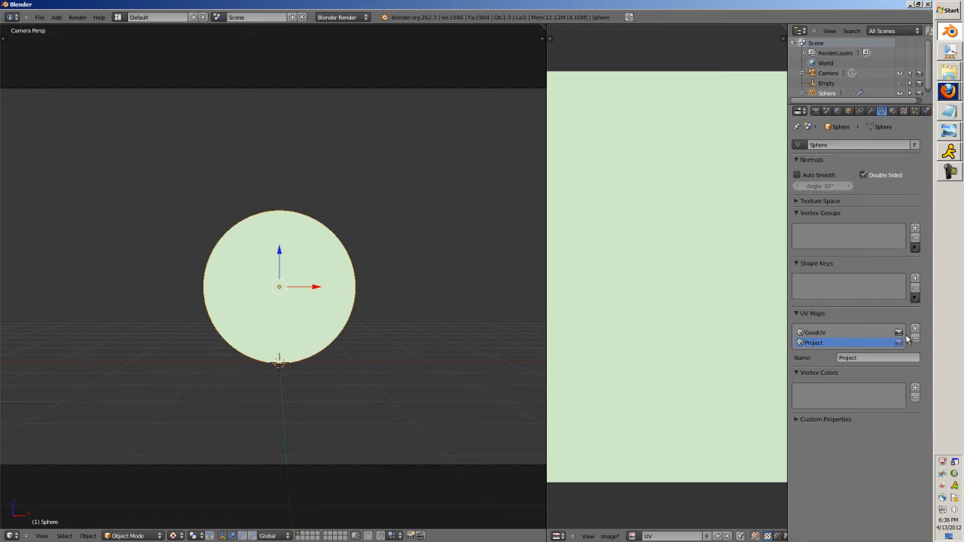
Deselect the sphere, select the camera, and view both from an angle.
scroll(652, 316, "down", 3)
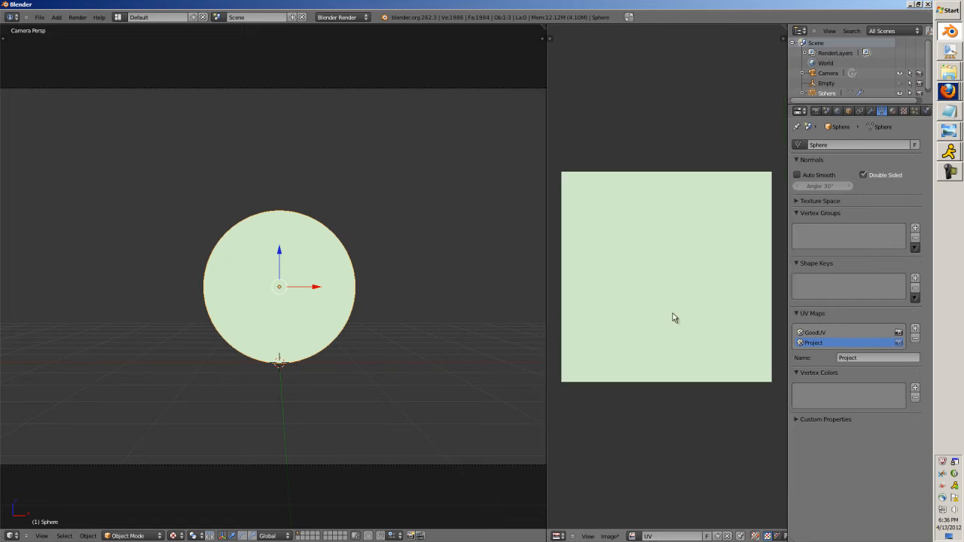
key("a")
scroll(338, 409, "down", 2)
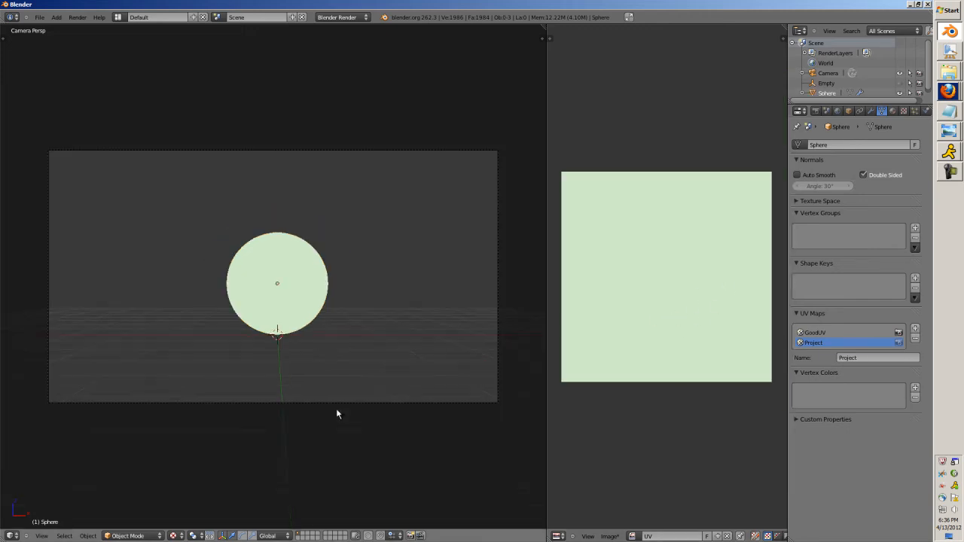
right_click(337, 404)
middle_click_drag(343, 373, 398, 420)
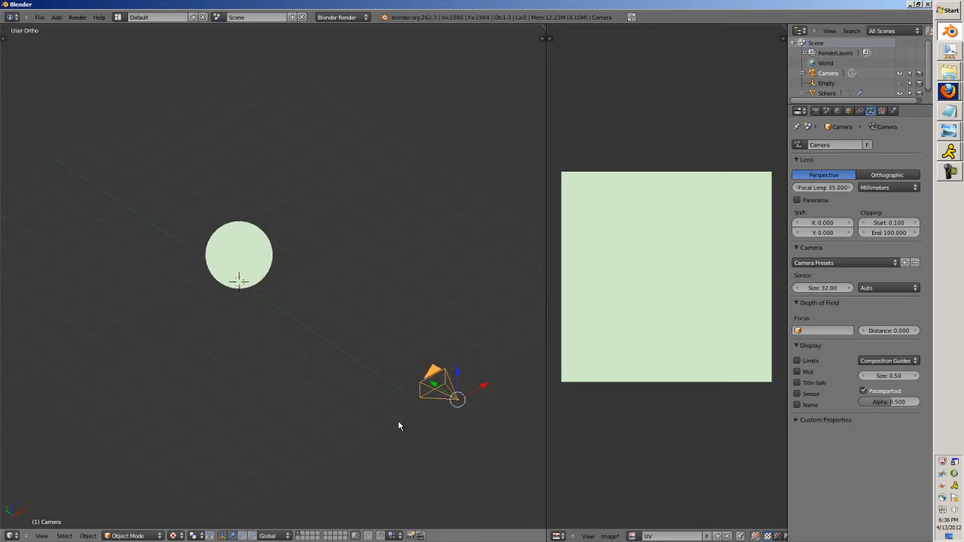
Look over the reference images in the Snips folder and return to Blender.
mouse_move(934, 77)
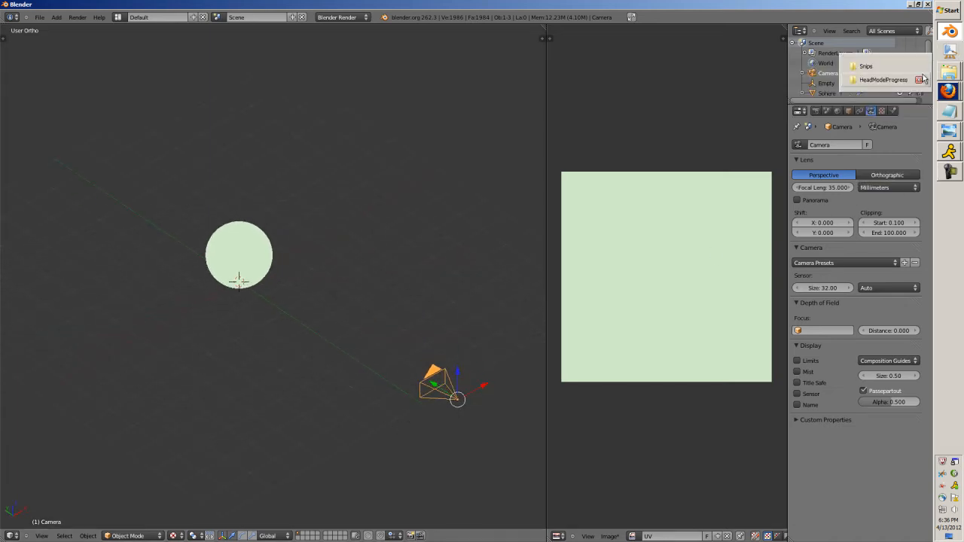
left_click(896, 66)
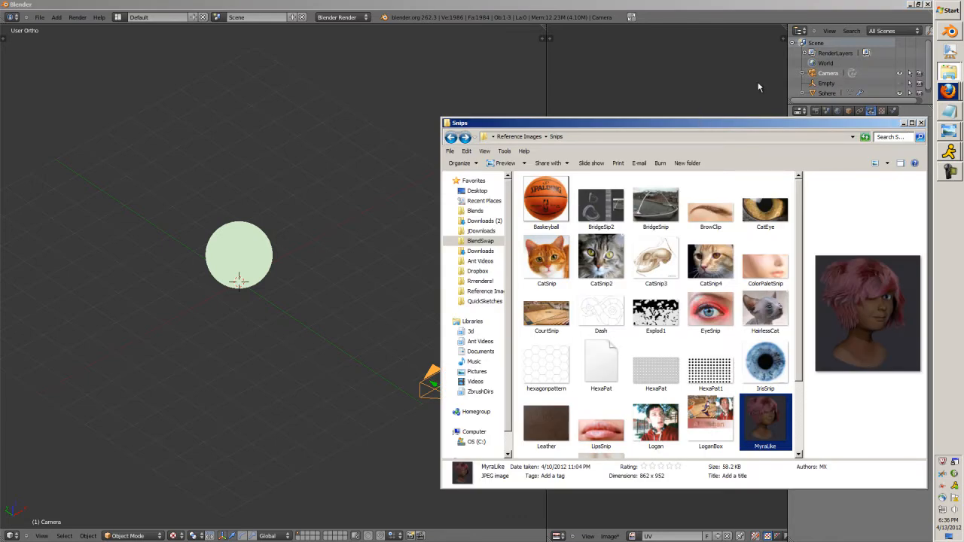
left_click(904, 123)
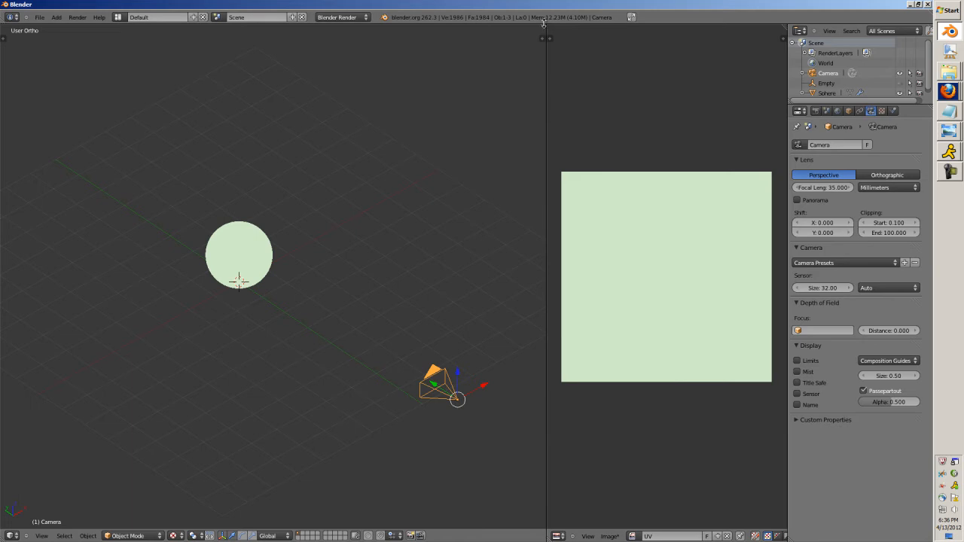
Merge the UV editor area into the 3D view, deselect everything, and switch to the right orthographic view.
left_click_drag(547, 29, 623, 66)
scroll(486, 298, "up", 2)
scroll(485, 298, "down", 4)
key("a")
middle_click_drag(482, 319, 381, 289)
scroll(442, 289, "up", 3)
scroll(419, 368, "down", 3)
key("KP_1")
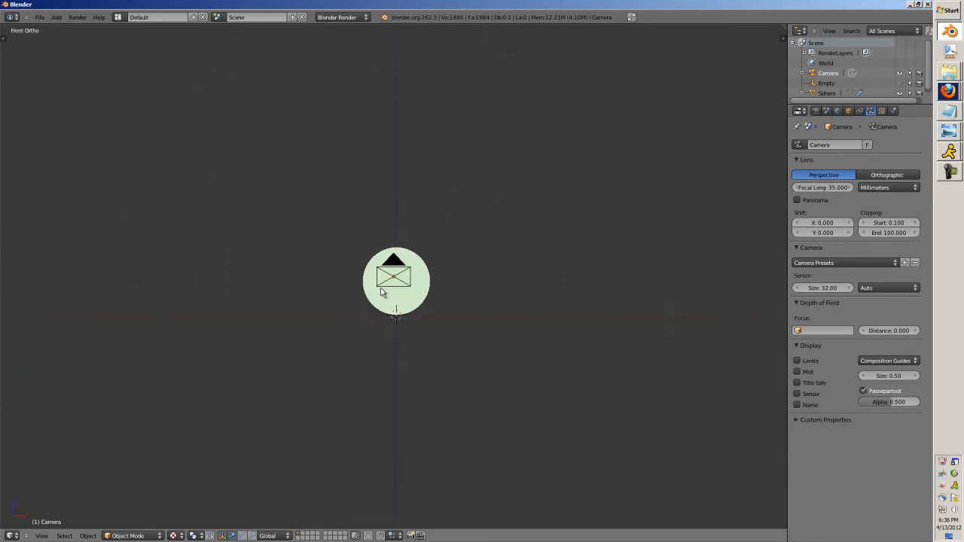
key("KP_3")
Turn on the Screencast Keys display in the 3D view and set its font size to 65.
key("n")
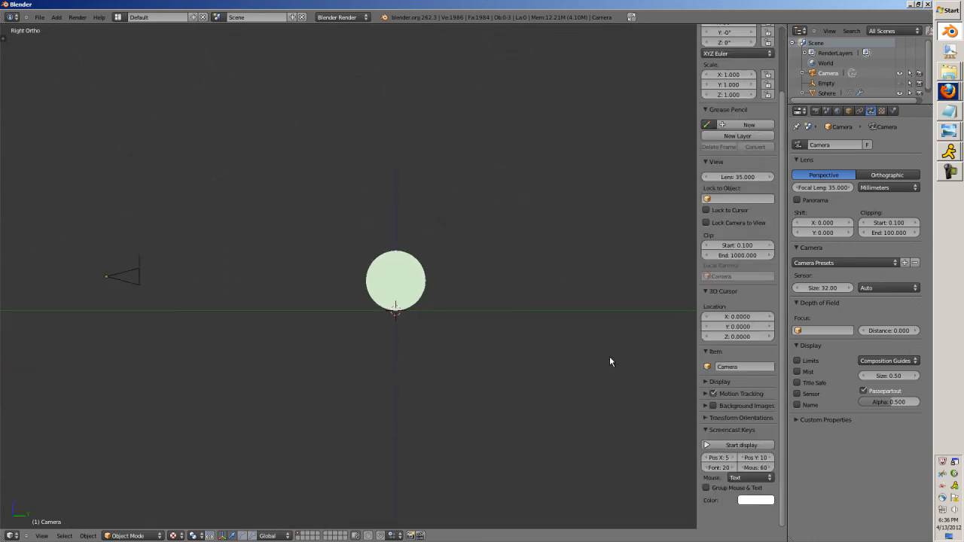
left_click(727, 446)
left_click(721, 467)
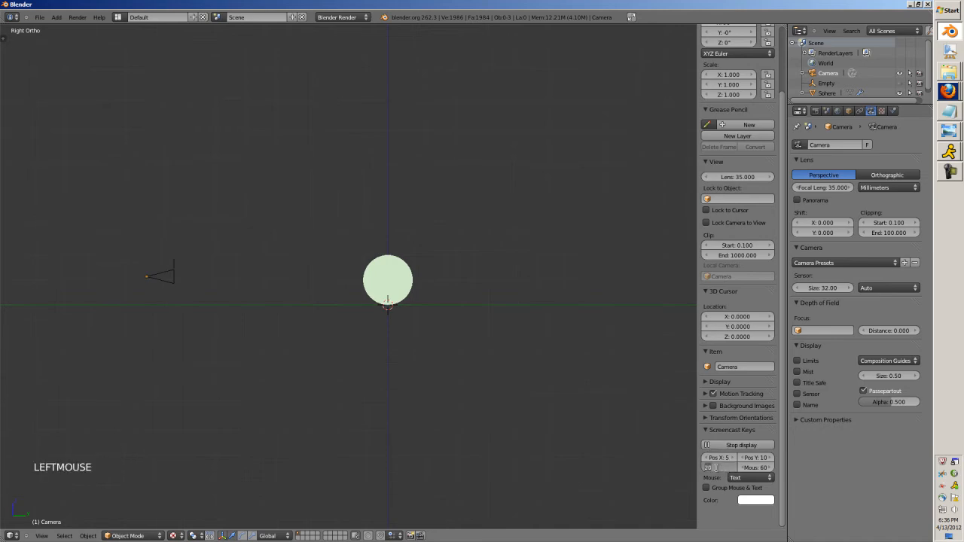
type("65")
key("Return")
Set the Screencast Keys mouse display to Icon and its colour to light green.
left_click(745, 479)
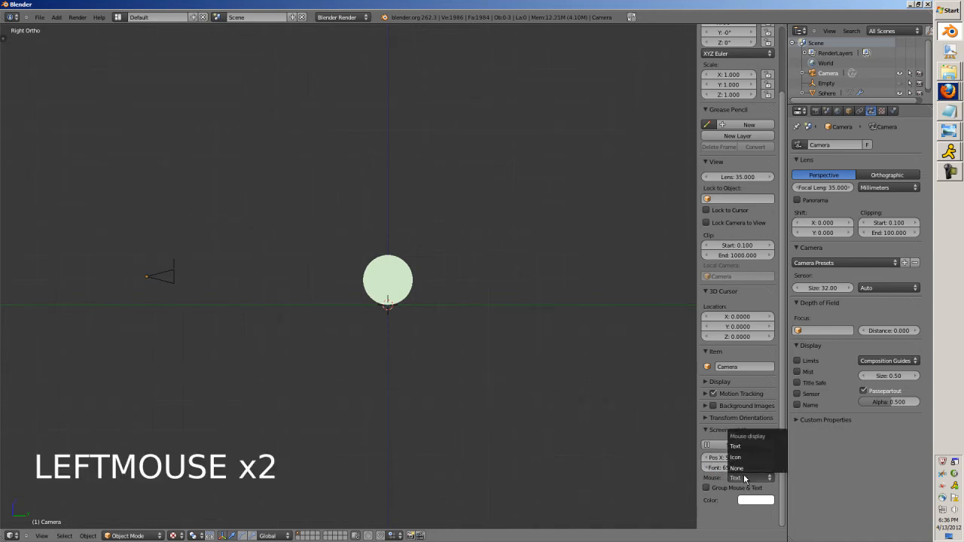
left_click(736, 458)
left_click(756, 500)
left_click(758, 387)
left_click(741, 479)
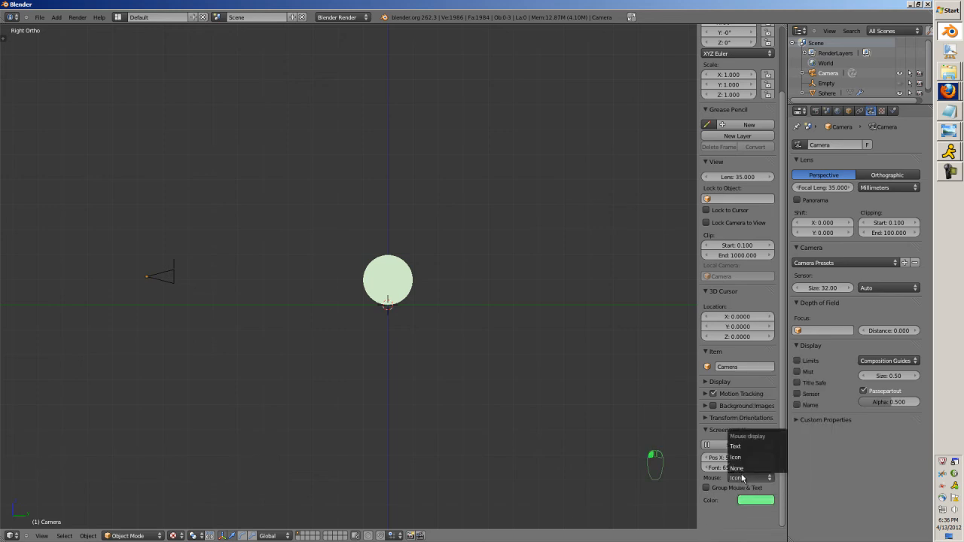
left_click(738, 456)
scroll(478, 306, "up", 4)
scroll(414, 297, "down", 4)
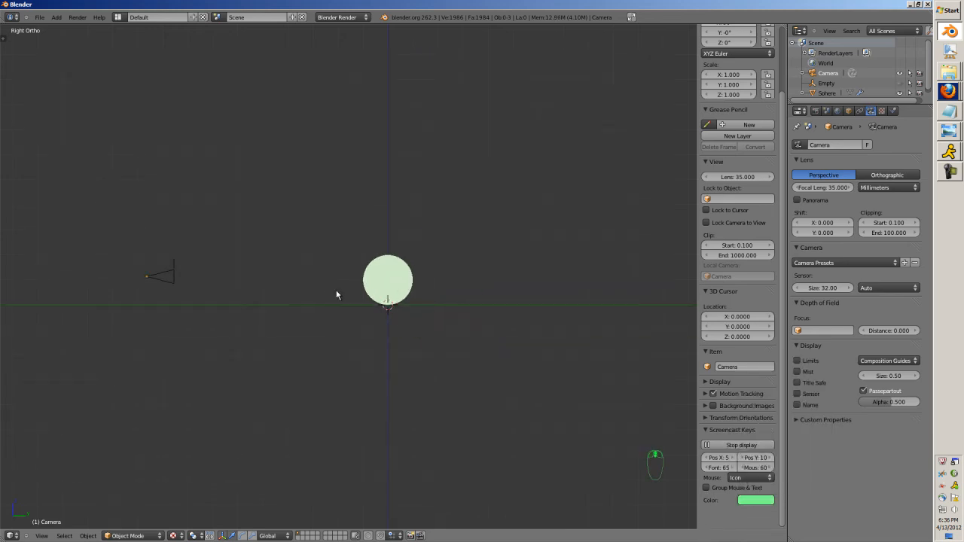
middle_click_drag(385, 312, 384, 334)
scroll(383, 331, "up", 2)
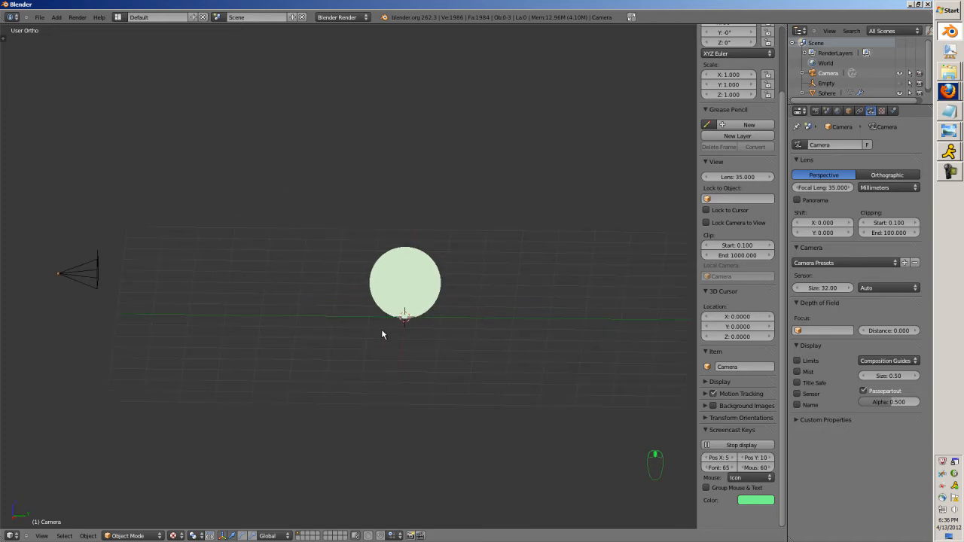
key("ctrl+Up")
key("ctrl+Up")
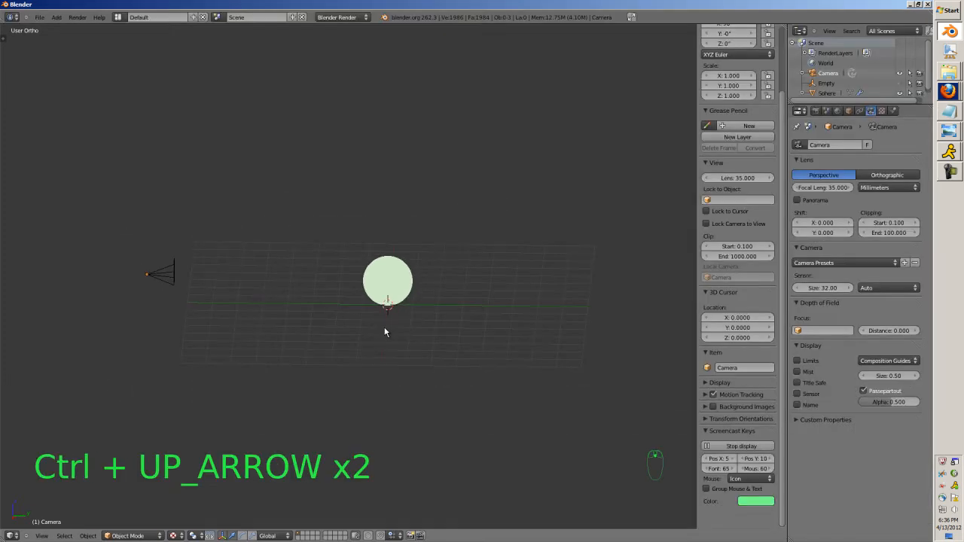
middle_click_drag(358, 338, 369, 301)
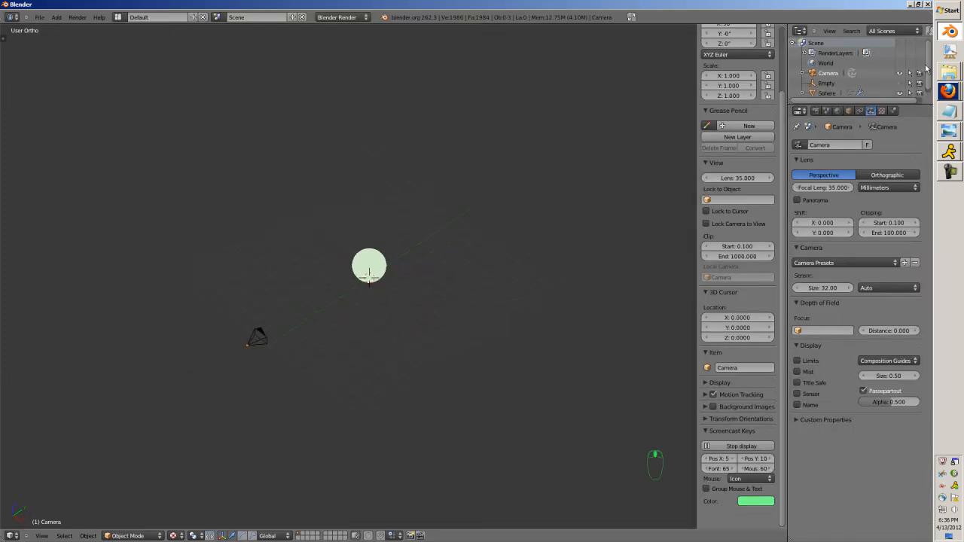
Bring the CatSnip2 picture from the Snips folder into the 3D view as a background image.
left_click(947, 75)
left_click(862, 66)
left_click(607, 262)
left_click(358, 211)
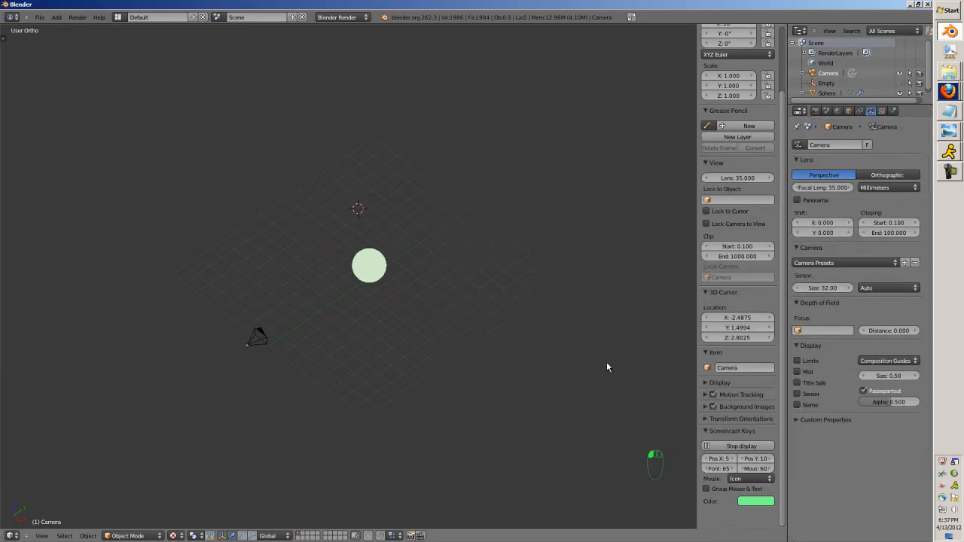
Examine the background image behind the sphere in the front, right and top orthographic views.
key("KP_1")
key("KP_3")
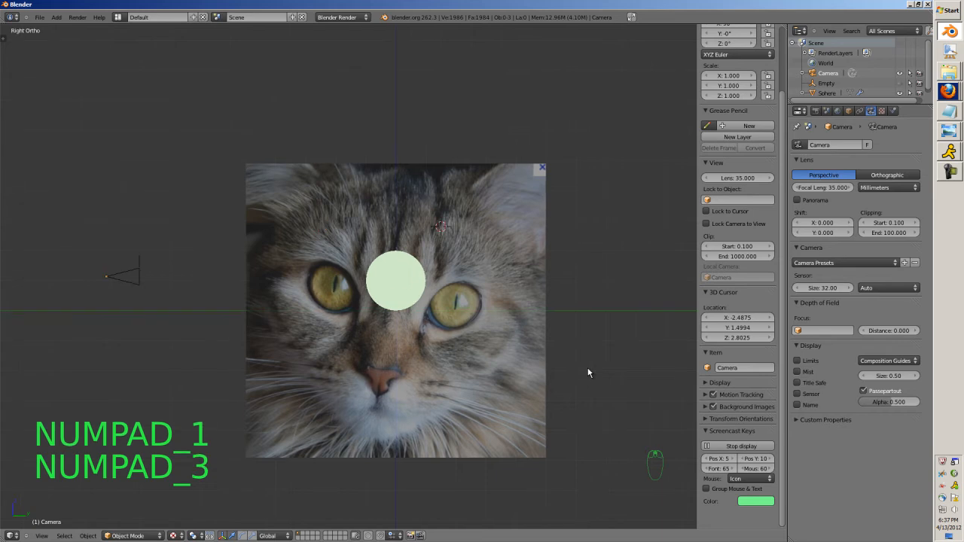
key("KP_7")
key("KP_1")
key("KP_3")
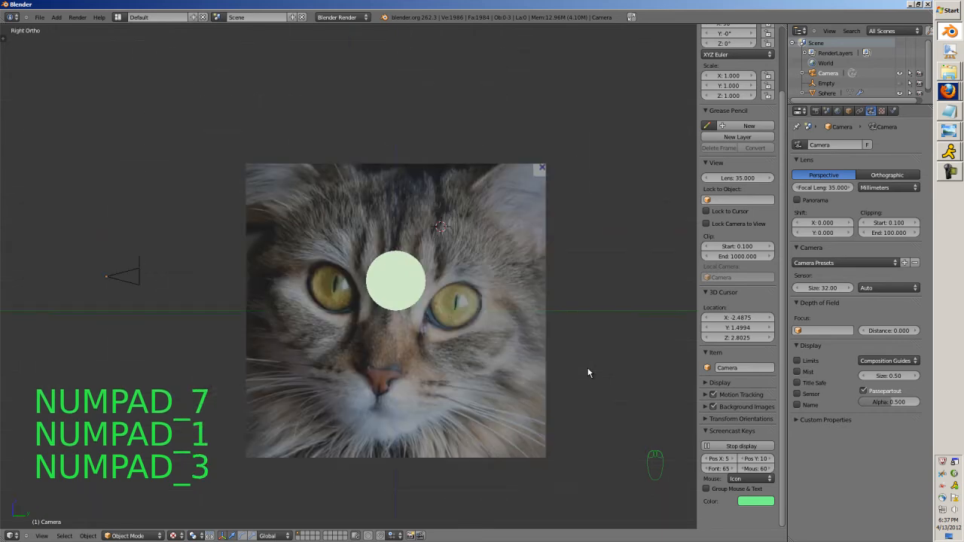
key("KP_7")
key("KP_1")
key("KP_3")
key("KP_7")
key("KP_1")
scroll(549, 382, "up", 3)
key("KP_7")
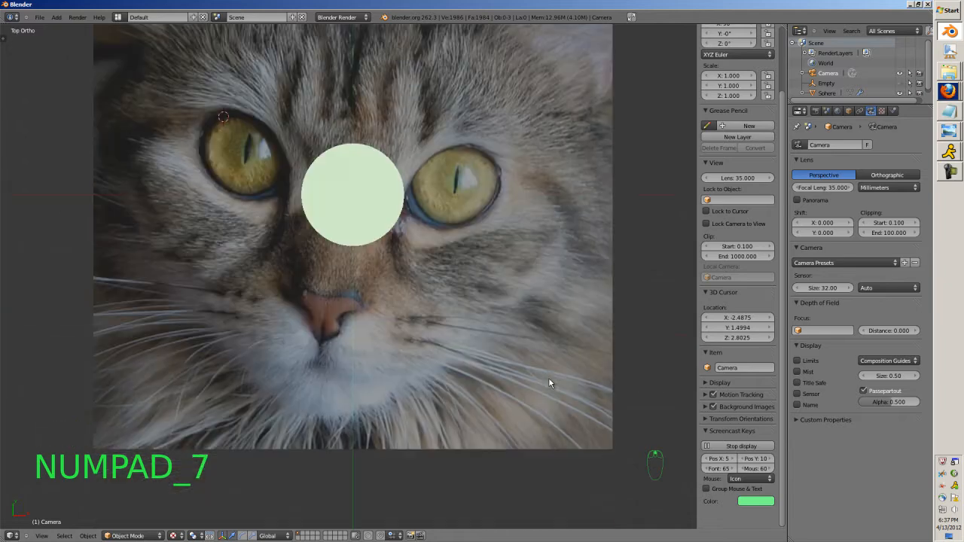
Remove the CatSnip2.JPG background image from the 3D view.
left_click(706, 408)
scroll(705, 411, "down", 1)
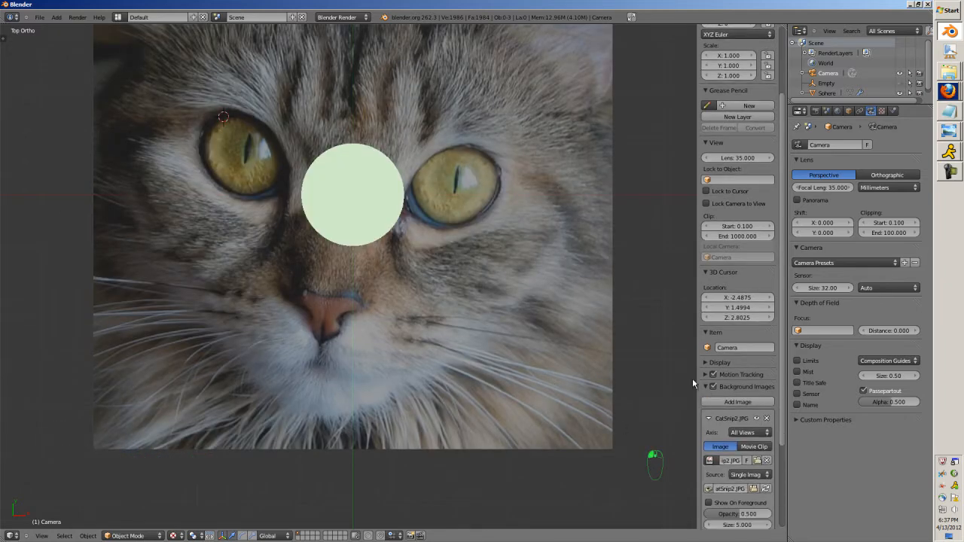
key("n")
key("n")
scroll(717, 448, "down", 2)
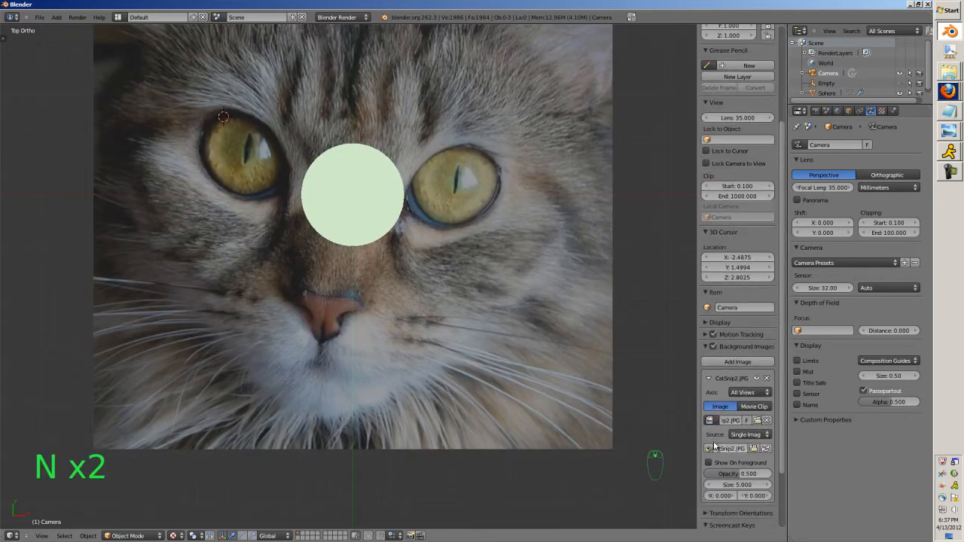
left_click(766, 379)
scroll(586, 345, "down", 2)
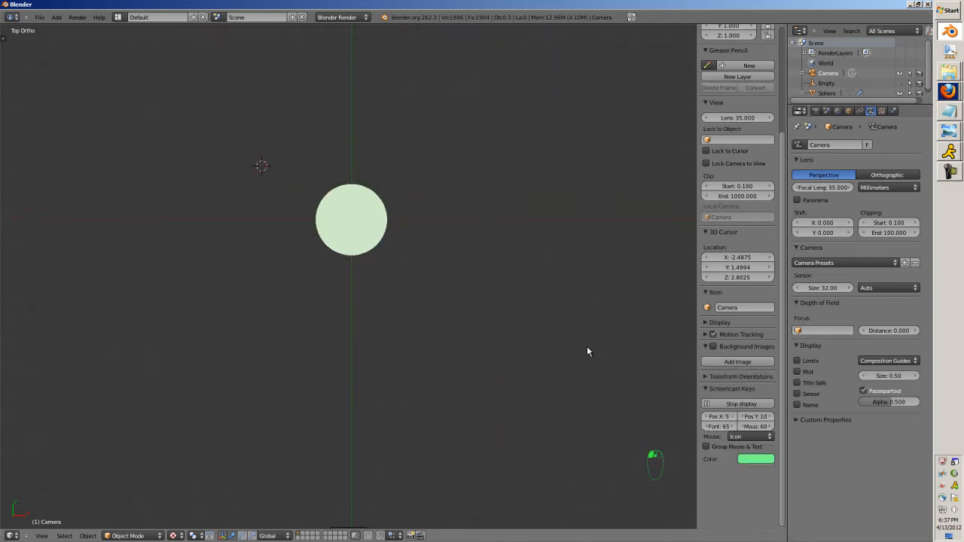
Reset the 3D cursor to the world origin and show the sphere and camera in the front orthographic view.
key("shift+c")
key("KP_1")
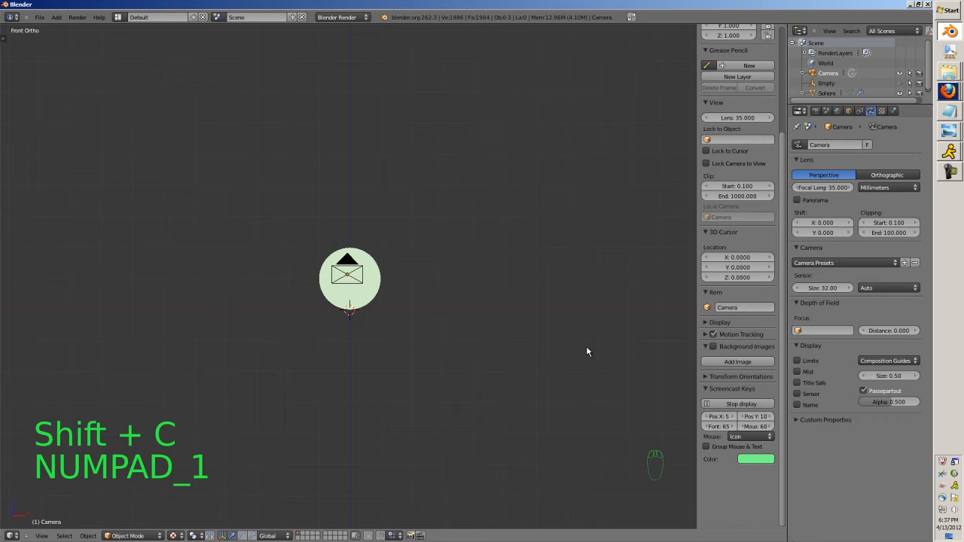
scroll(482, 406, "up", 5)
scroll(462, 406, "up", 5)
scroll(462, 411, "down", 4)
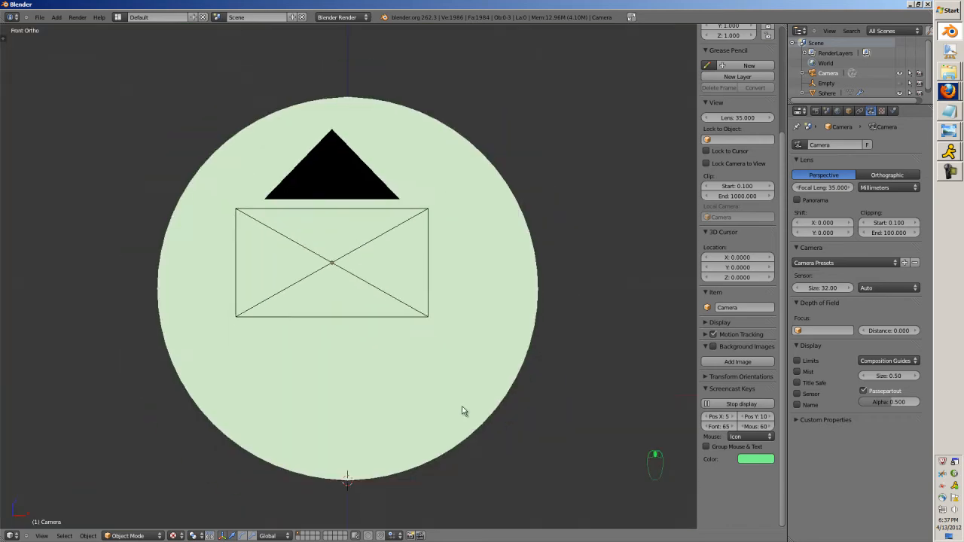
scroll(466, 401, "down", 4)
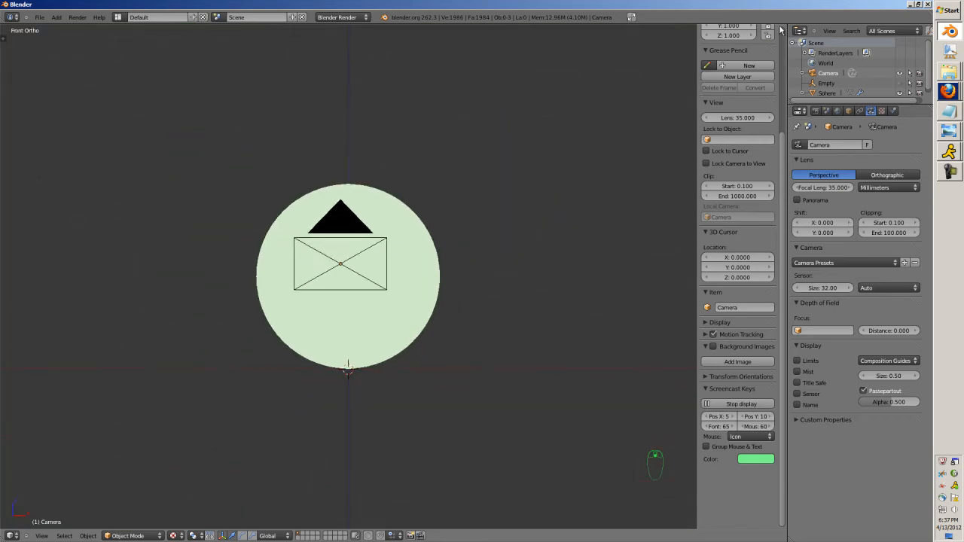
Split the 3D view vertically and turn the new area into a UV/Image Editor.
left_click_drag(784, 26, 500, 489)
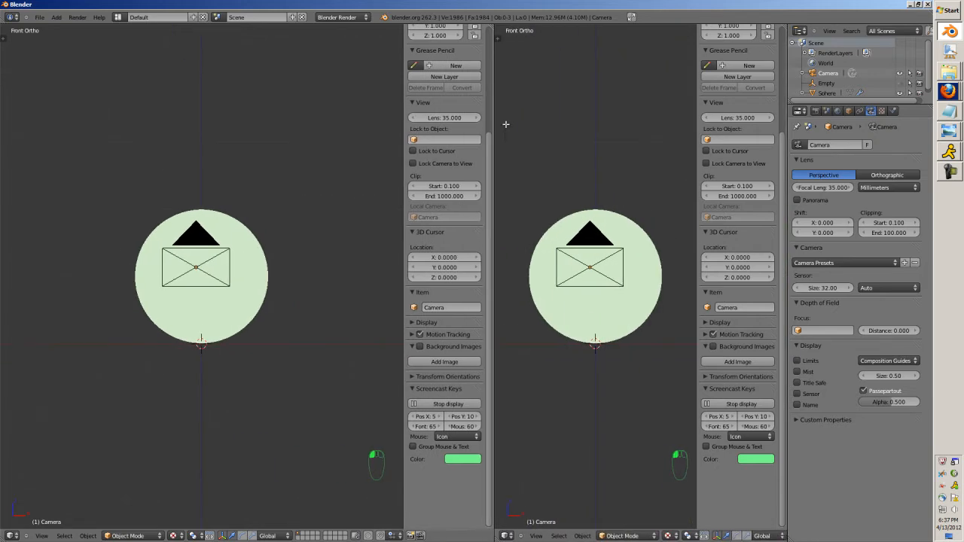
left_click(512, 535)
left_click(543, 472)
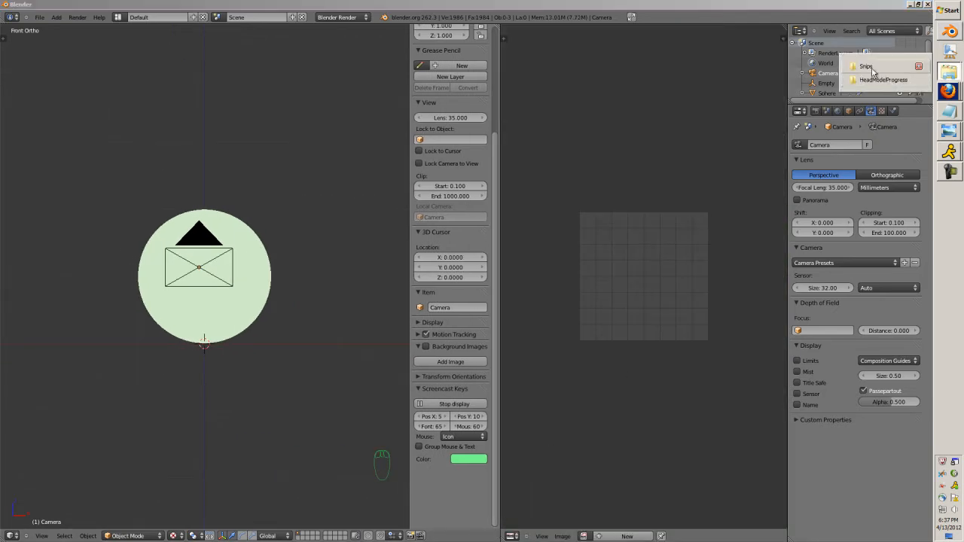
Load the CatSnip2 picture from the Snips folder into the UV/Image Editor.
left_click(883, 75)
left_click_drag(602, 257, 627, 103)
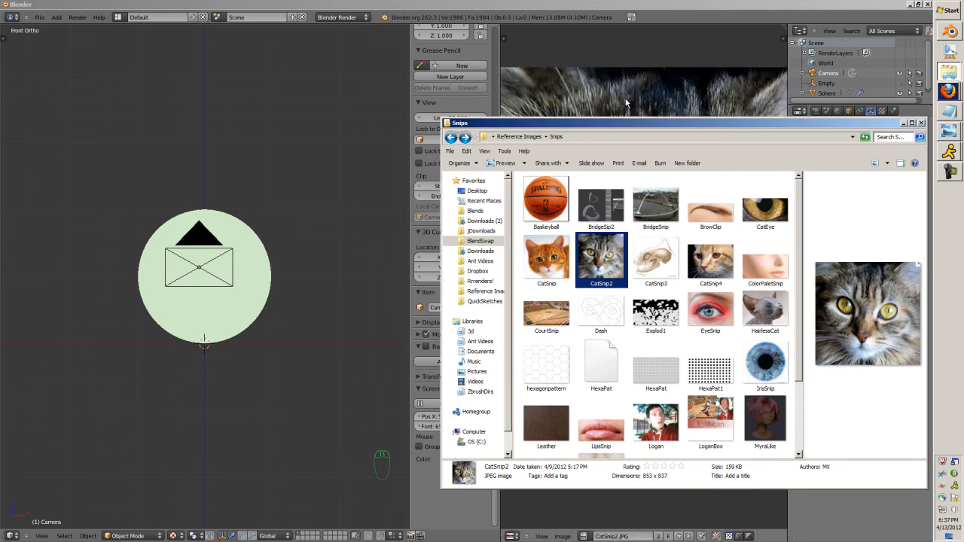
left_click(626, 100)
scroll(619, 262, "down", 2)
scroll(619, 263, "down", 1)
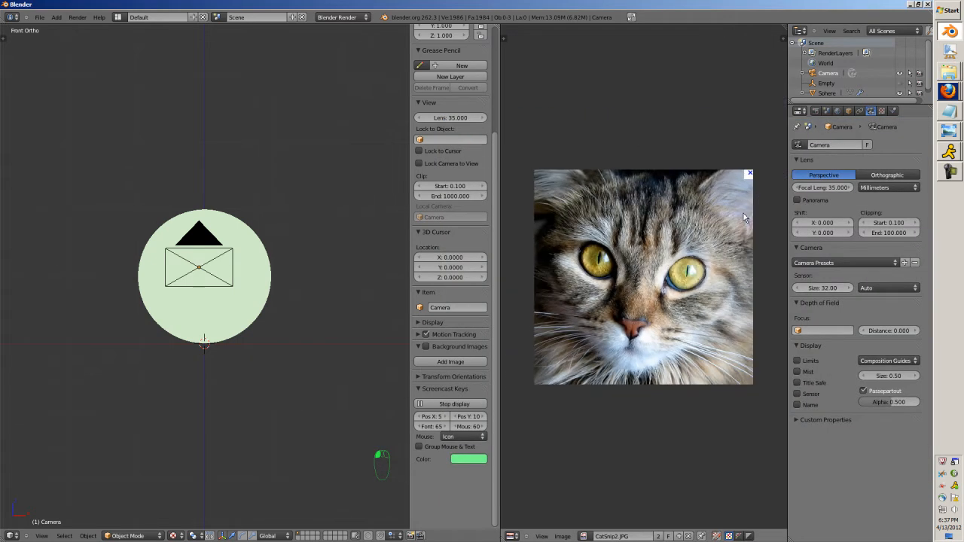
Enable background images in the 3D view, add an empty image slot, and look through its list of loaded images.
left_click(423, 346)
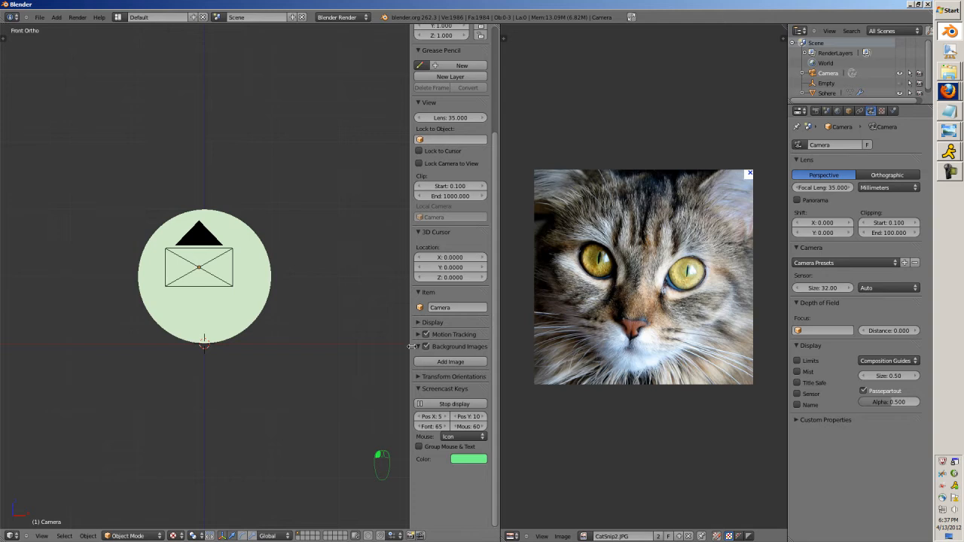
left_click(424, 361)
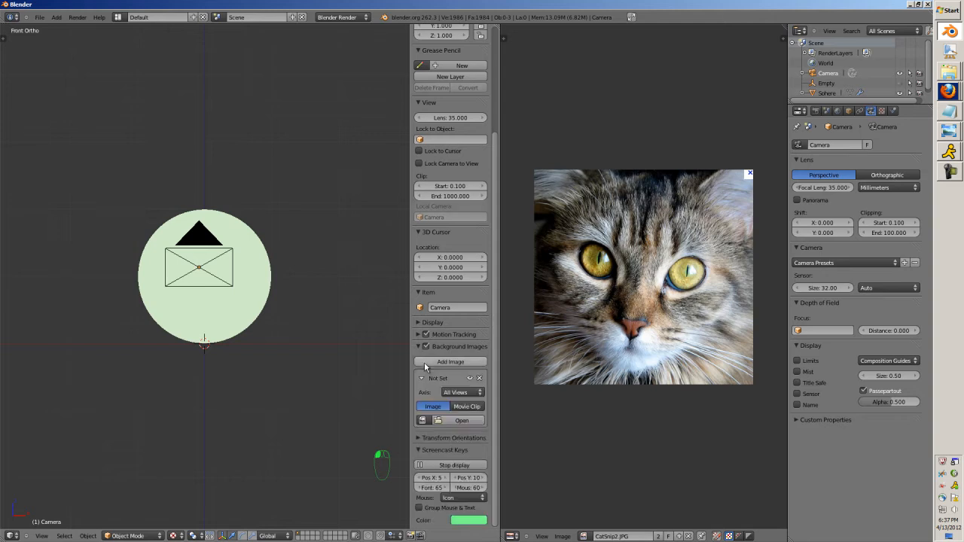
left_click(421, 420)
left_click(423, 420)
left_click(419, 348)
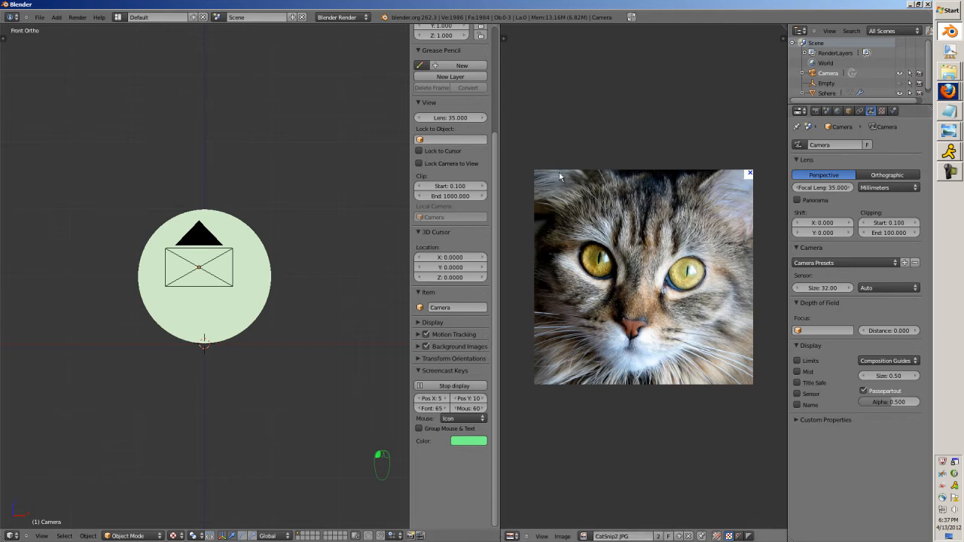
Select the sphere, create a new brush texture of type Image or Movie, and check the list of loaded images for it.
right_click(258, 297)
left_click(904, 111)
left_click(839, 157)
left_click(845, 170)
left_click(845, 171)
left_click(845, 171)
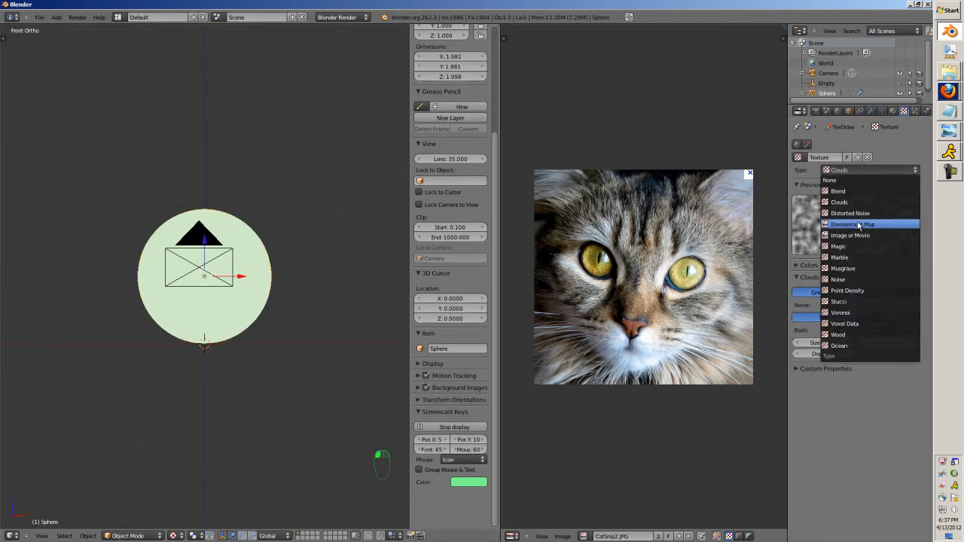
left_click(873, 234)
left_click(799, 293)
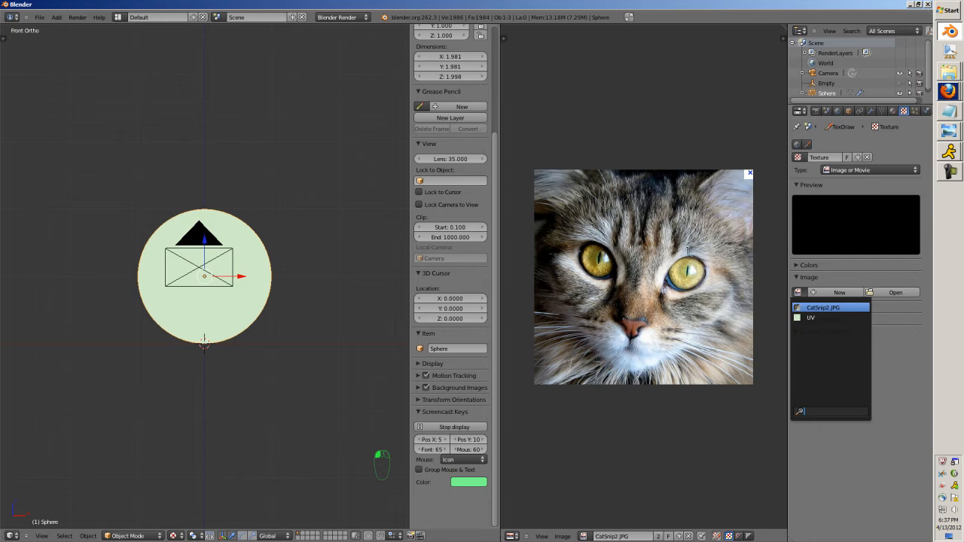
left_click(804, 278)
Display the blank image named UV in the UV/Image Editor instead of CatSnip2.JPG.
scroll(664, 279, "up", 2)
scroll(653, 278, "down", 2)
scroll(648, 278, "up", 2)
scroll(649, 277, "down", 1)
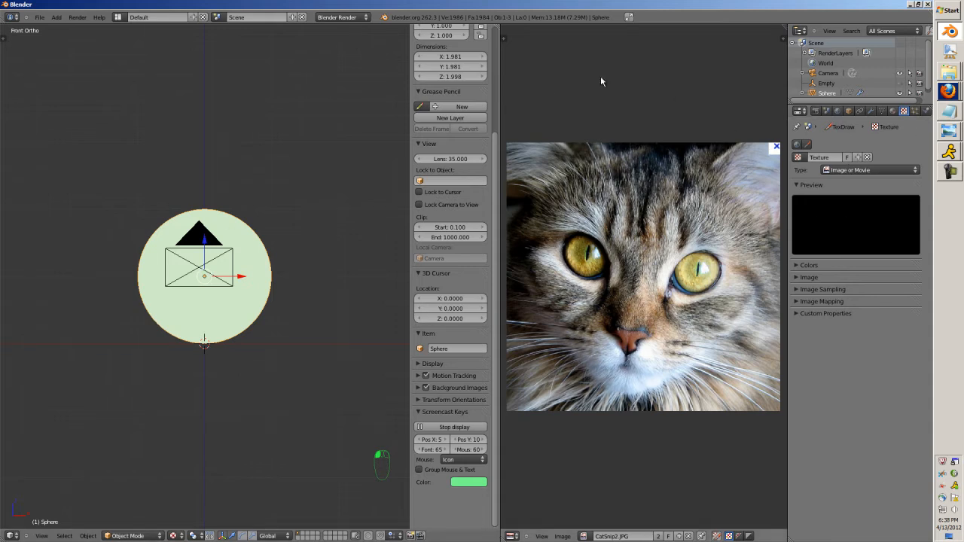
left_click(585, 536)
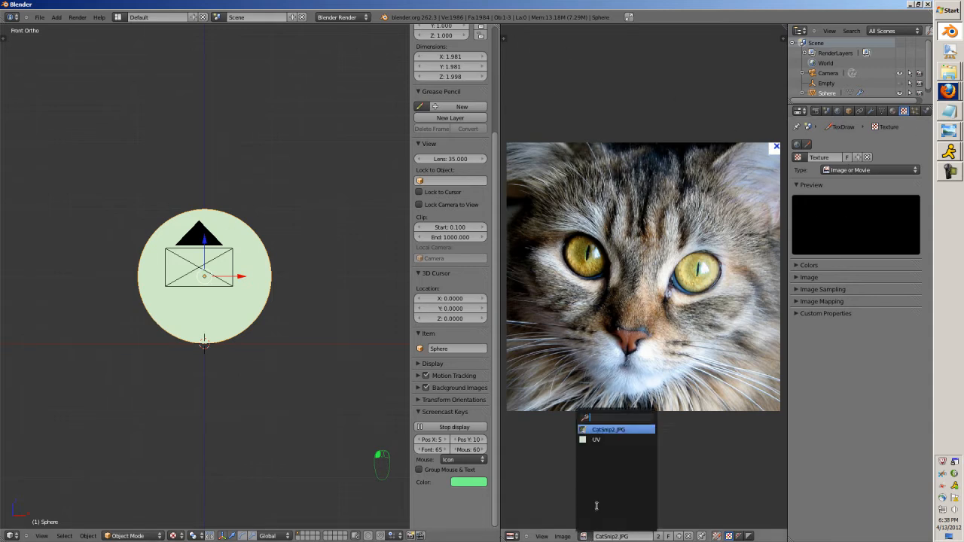
left_click(602, 444)
View the sphere and camera from an angle, select the sphere, and show its modifiers.
middle_click_drag(297, 370, 301, 340)
right_click(301, 333)
right_click(106, 209)
left_click(871, 111)
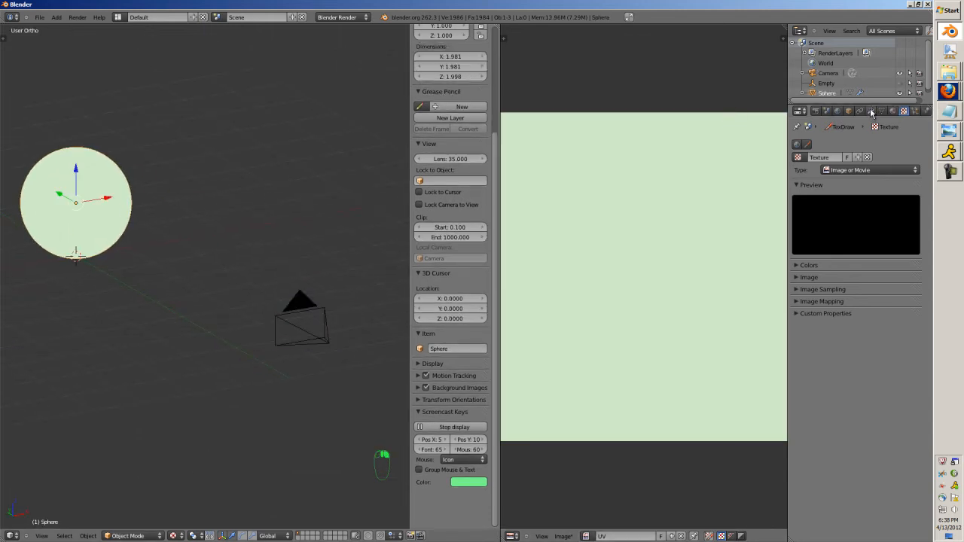
Compare the sphere in wireframe, solid and textured shading, finishing in textured shading.
key("z")
key("z")
key("z")
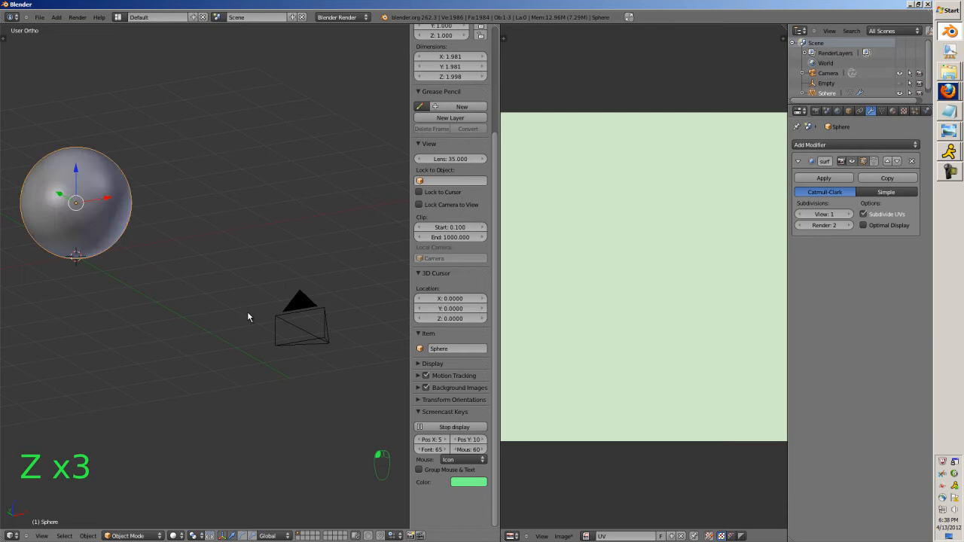
key("alt+z")
key("alt+z")
key("alt+z")
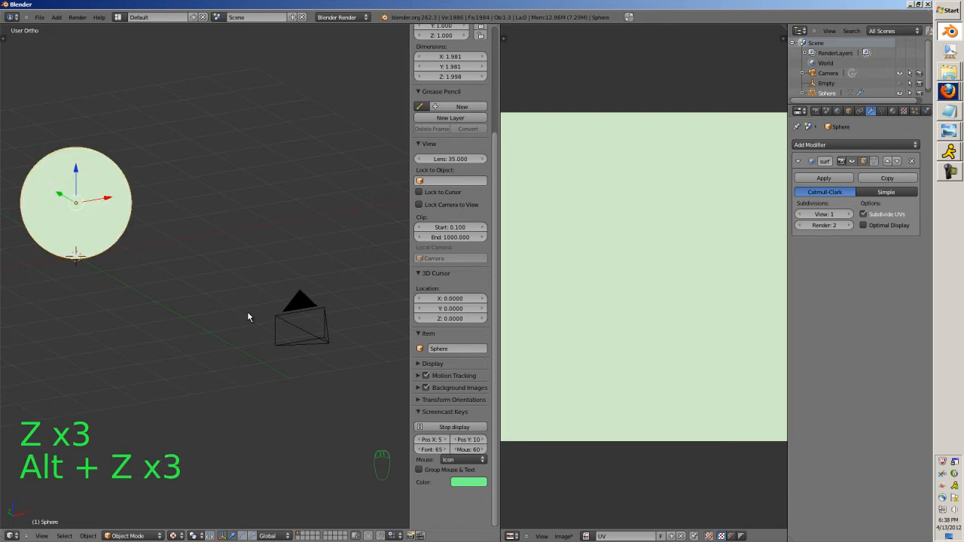
Add a UV Project modifier to the sphere and assign CatSnip2.JPG as its image.
left_click(851, 145)
left_click(610, 174)
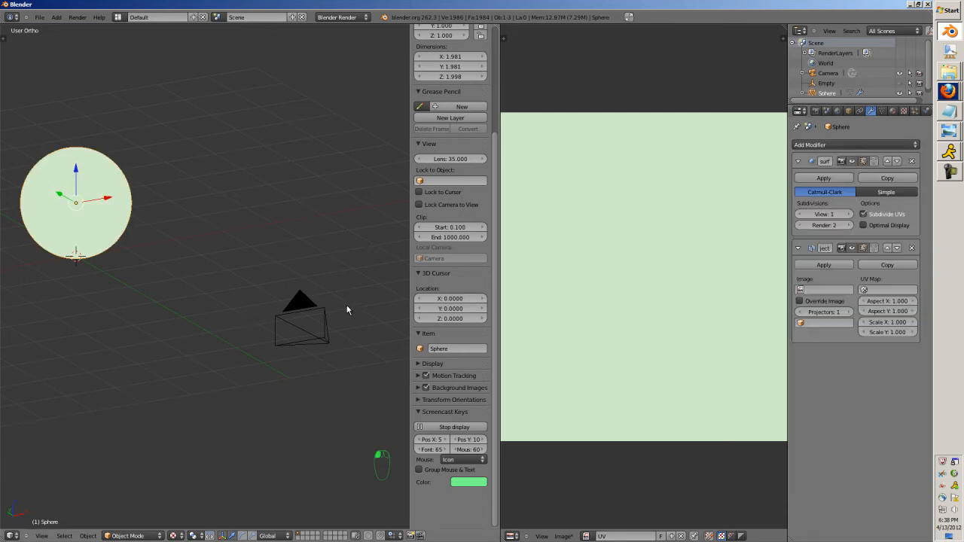
middle_click_drag(347, 309, 319, 317)
left_click(821, 290)
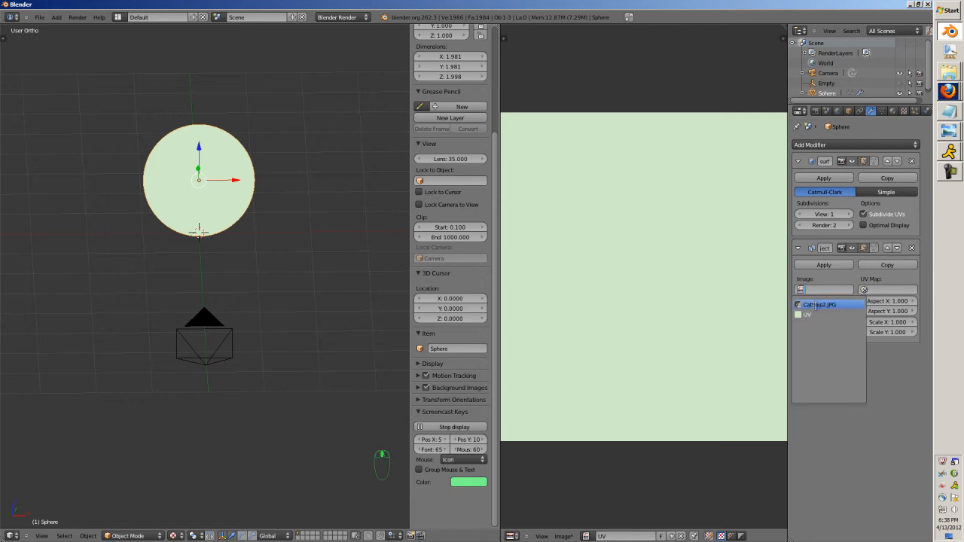
left_click(816, 305)
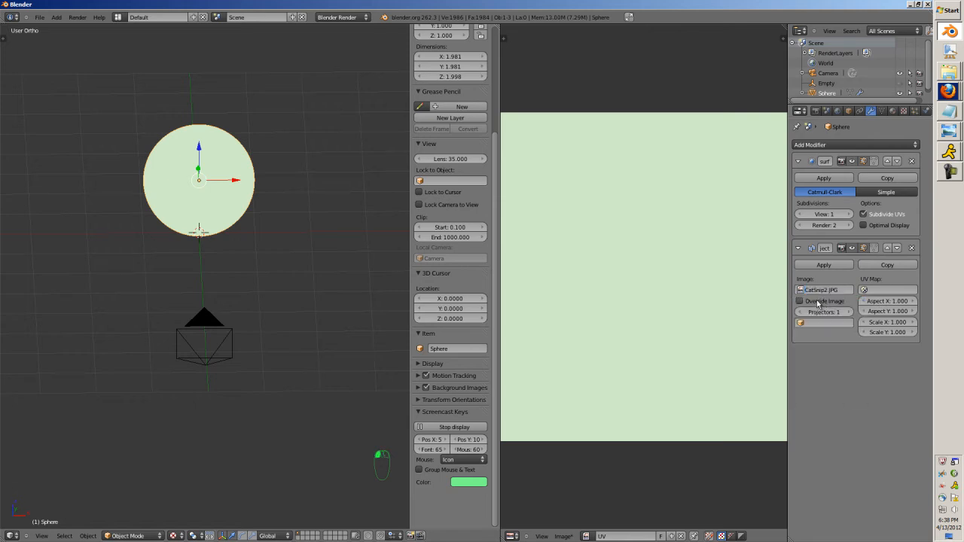
Set the UV Project modifier to use the Project UV map, override the existing image, and project from Camera.
left_click(887, 290)
left_click(877, 312)
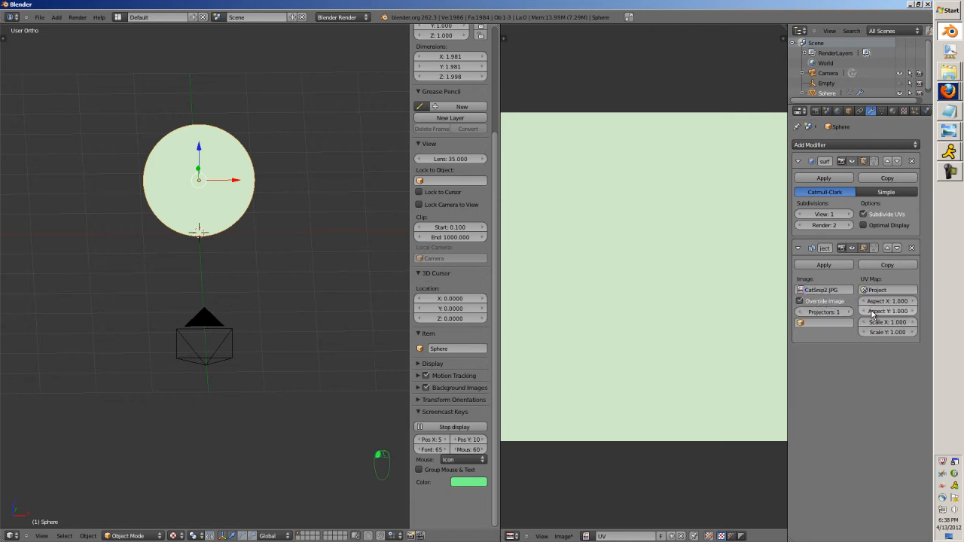
left_click(816, 323)
left_click(809, 335)
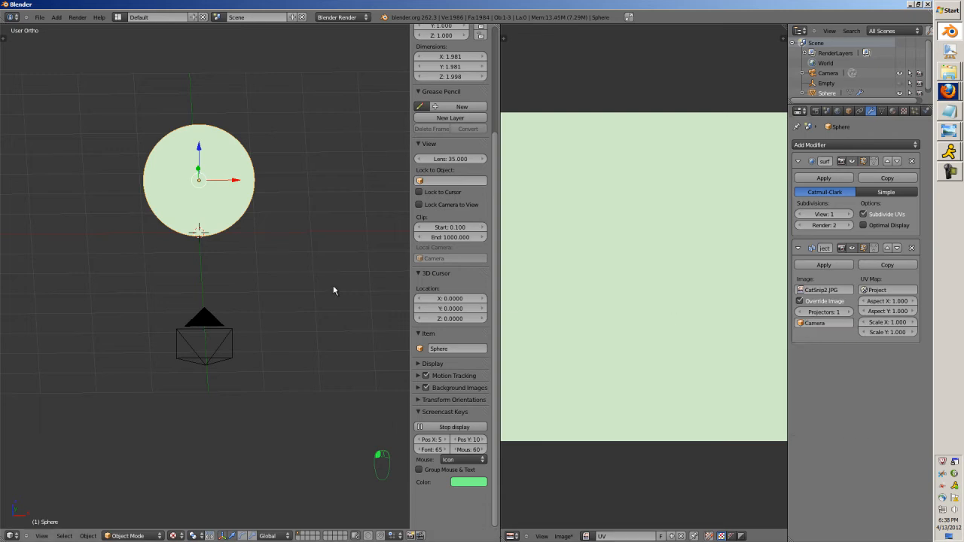
middle_click_drag(333, 284, 317, 299)
Check the Project UV map on the sphere in textured shading and switch the sphere to Texture Paint mode.
left_click(882, 111)
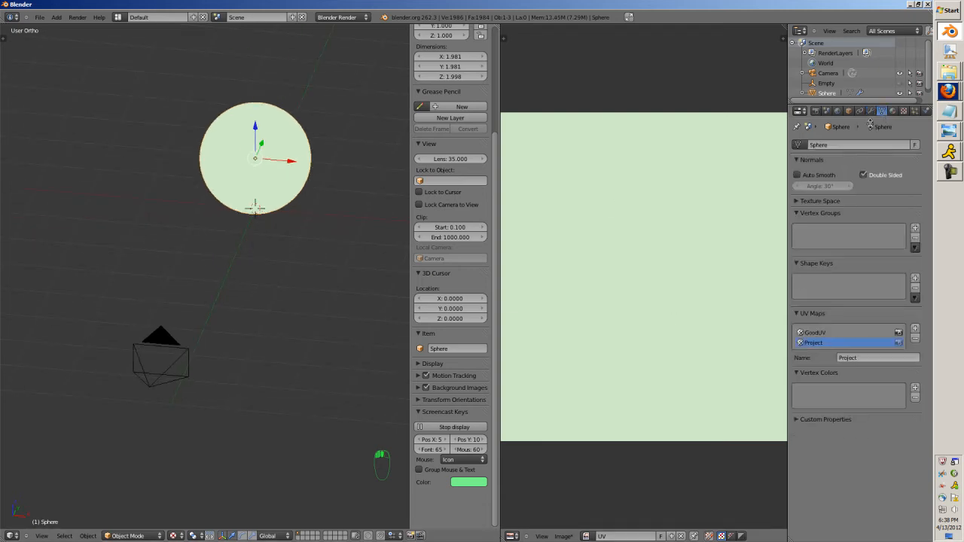
left_click(813, 343)
key("z")
key("z")
key("alt+z")
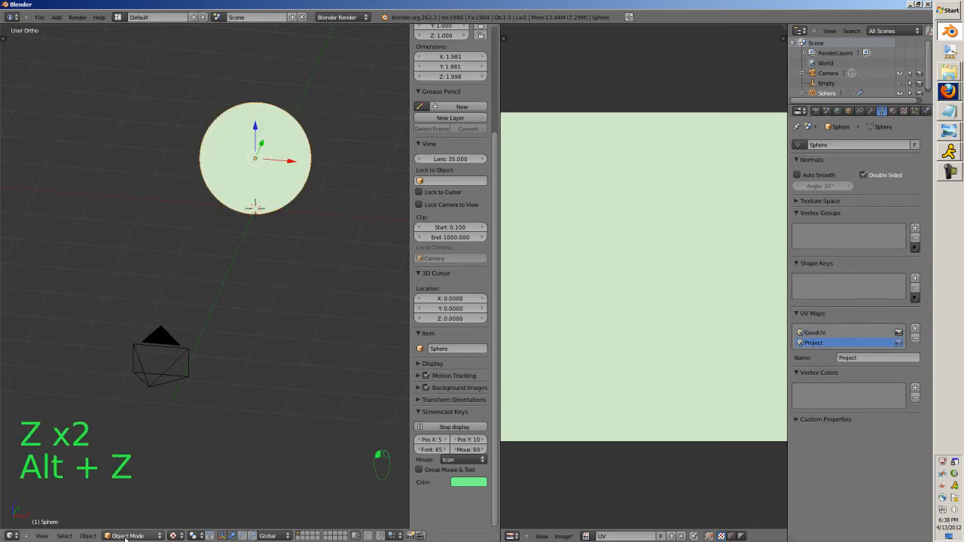
left_click(115, 536)
left_click(128, 481)
middle_click_drag(137, 488, 187, 424)
left_click(835, 333)
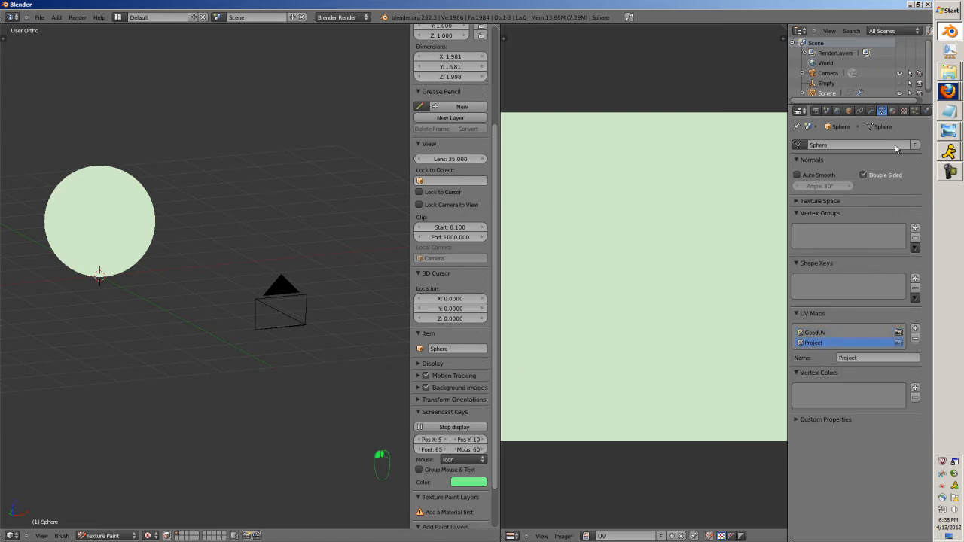
Assign the GoodUV map to the UV Project modifier and make GoodUV the sphere's active UV map.
left_click(870, 110)
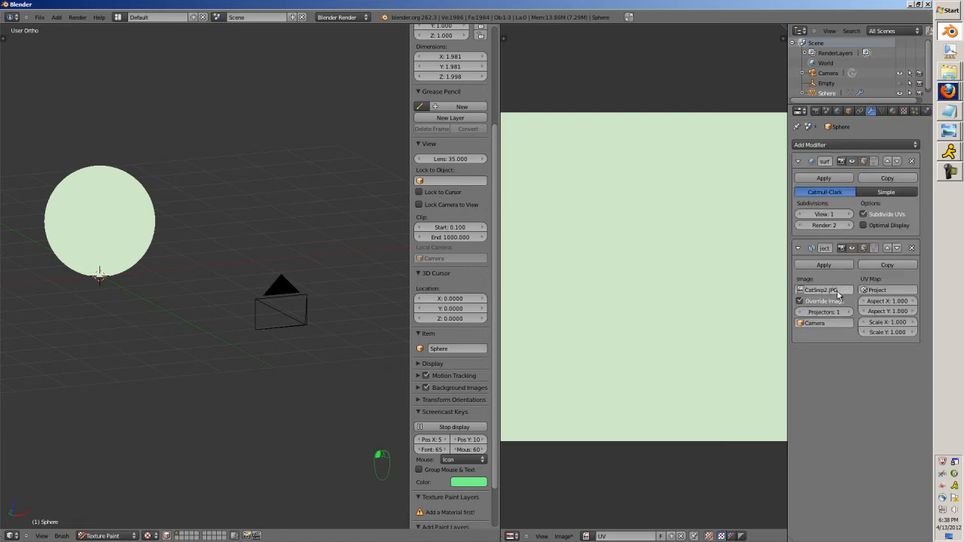
left_click(874, 290)
left_click(874, 290)
left_click(872, 290)
left_click(871, 303)
left_click(882, 110)
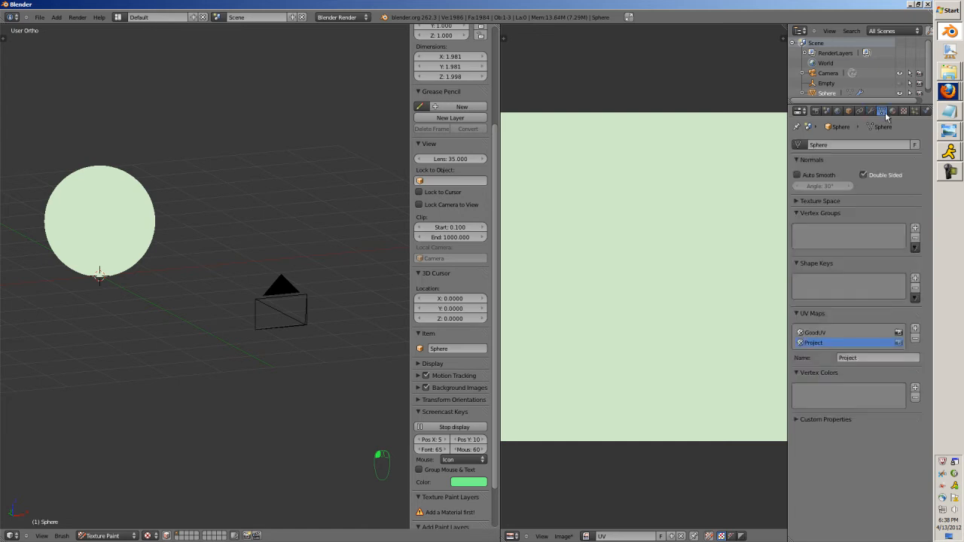
middle_click_drag(392, 287, 260, 366)
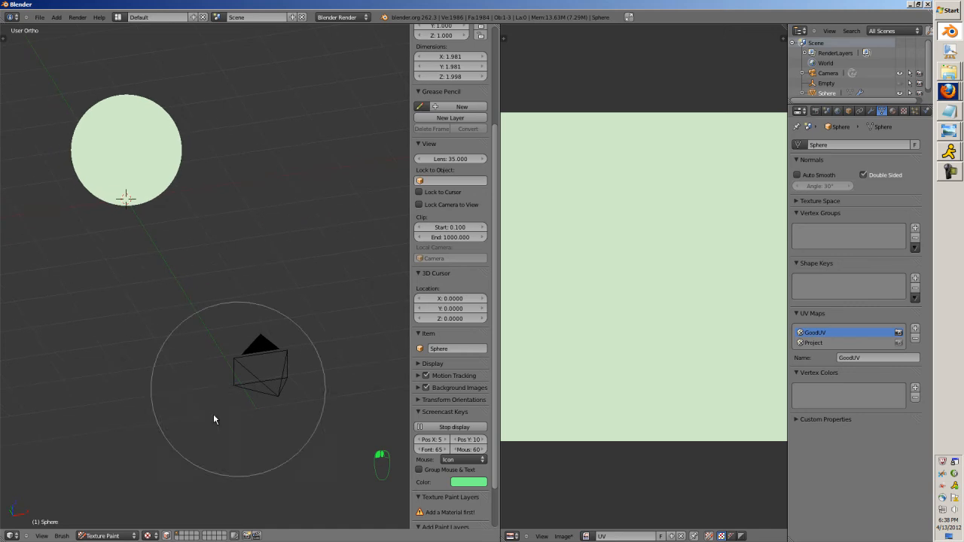
Return the sphere to Object Mode and view it in solid shading.
left_click(106, 535)
left_click(101, 525)
mouse_move(125, 497)
middle_mouse_down()
mouse_move(169, 422)
mouse_move(262, 394)
middle_mouse_up()
key("z")
key("z")
Select the camera, return to textured shading, and lower the camera along Z to about 0.58.
right_click(336, 329)
scroll(340, 329, "down", 2)
left_click_drag(321, 316, 182, 251)
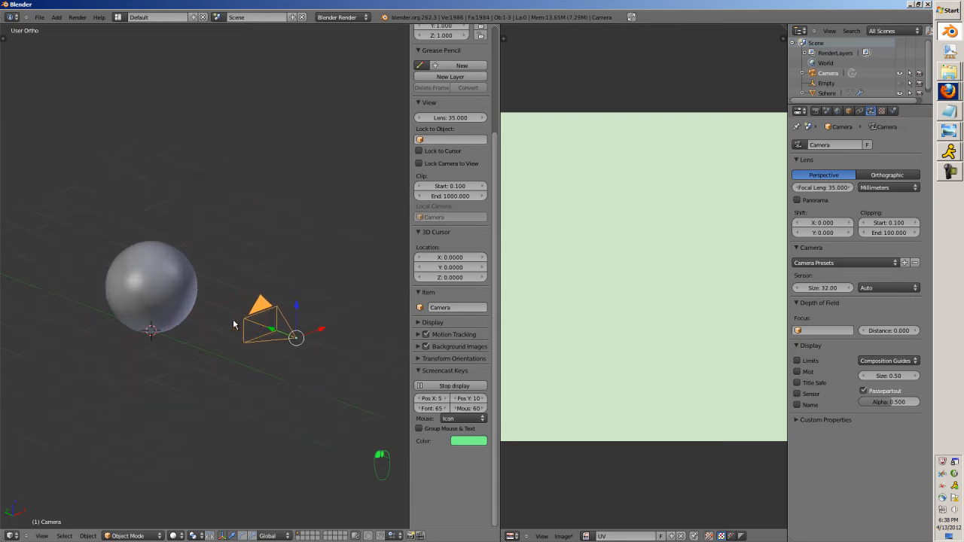
key("KP_Decimal")
middle_click_drag(233, 324, 187, 352)
key("alt+z")
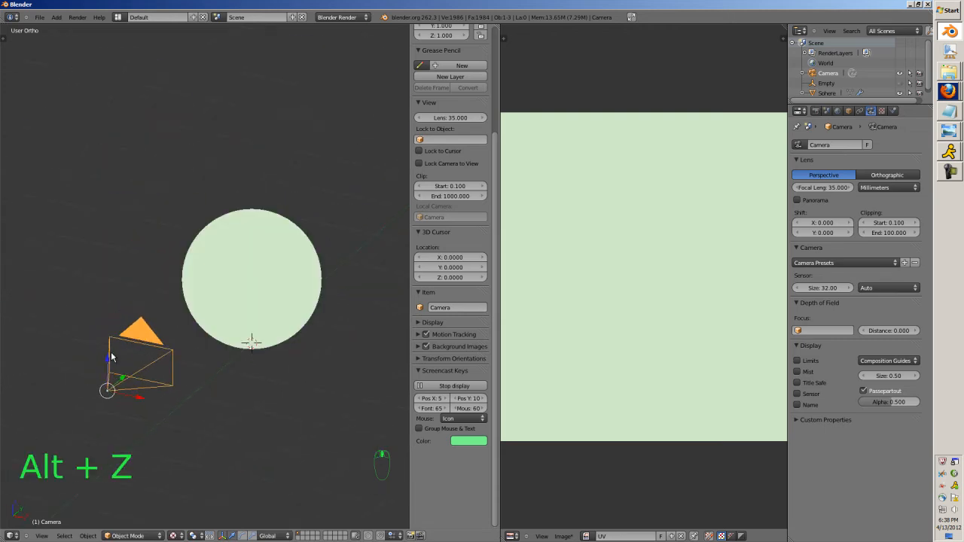
left_click_drag(105, 363, 105, 398)
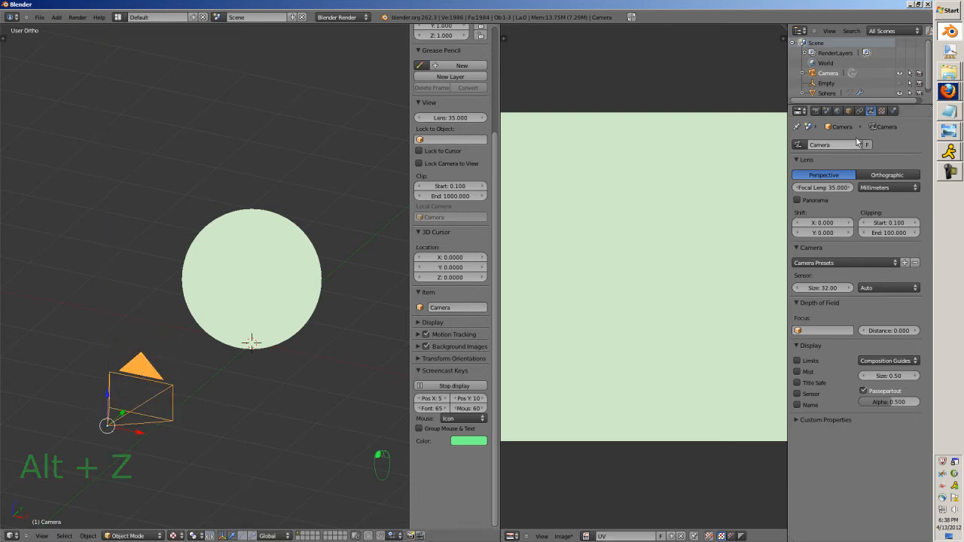
Select the sphere and set its UV Project modifier to the CatSnip2.JPG image and the Project UV map.
left_click(837, 111)
left_click(826, 111)
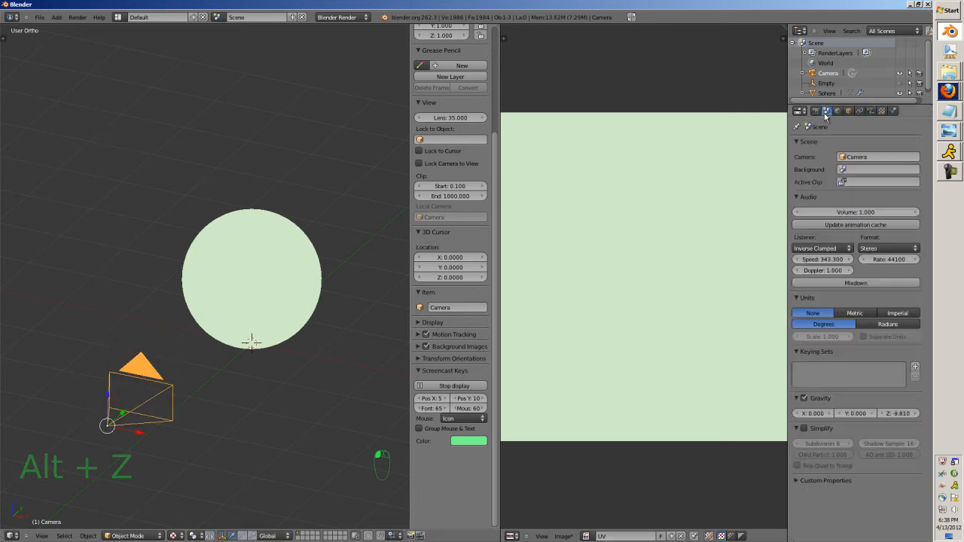
right_click(301, 294)
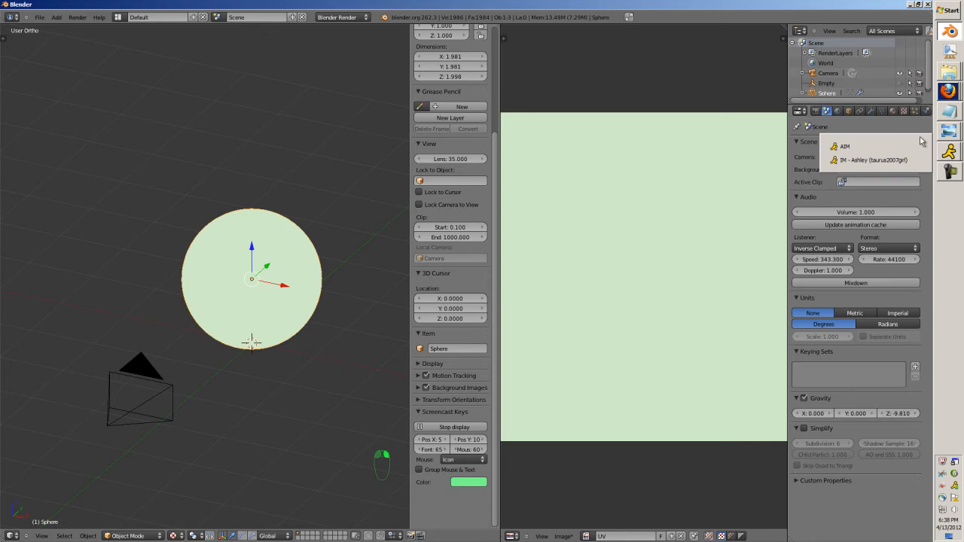
left_click(871, 111)
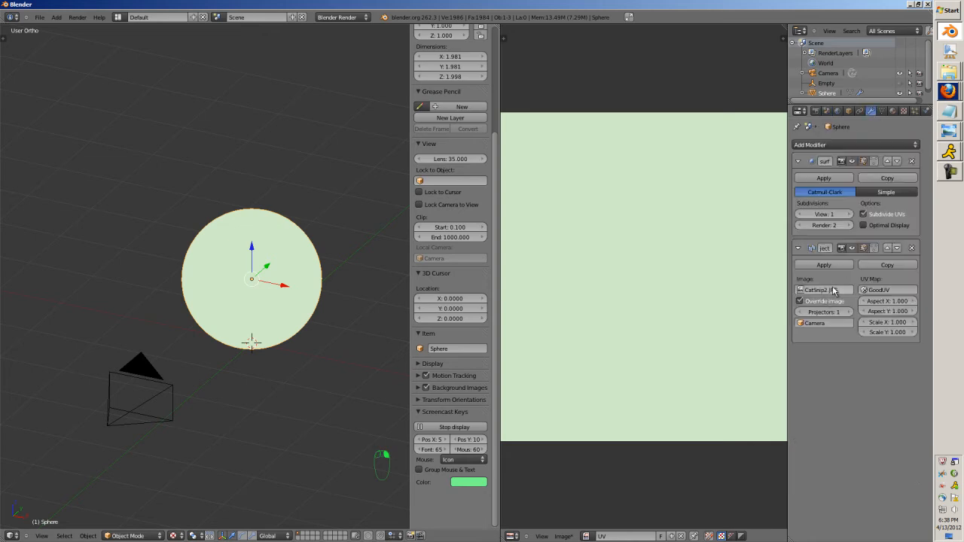
left_click(832, 290)
left_click(827, 302)
left_click(827, 291)
left_click(826, 311)
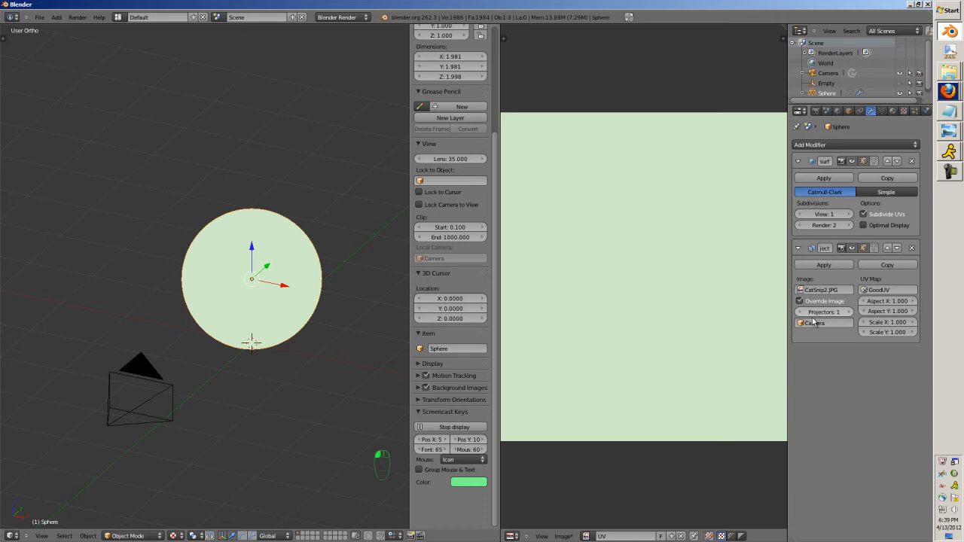
left_click(881, 290)
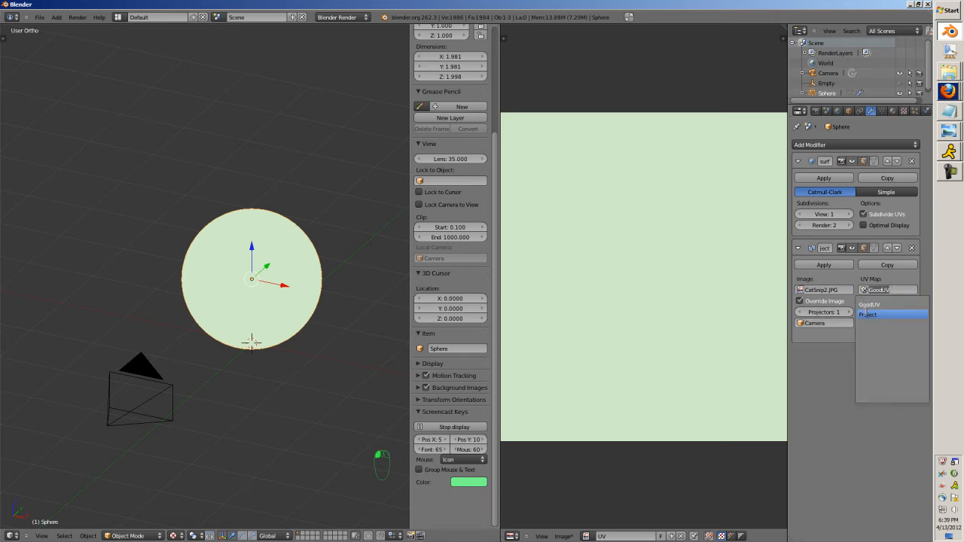
left_click(878, 314)
Select the camera and reapply Texture shading to the viewport.
right_click(170, 391)
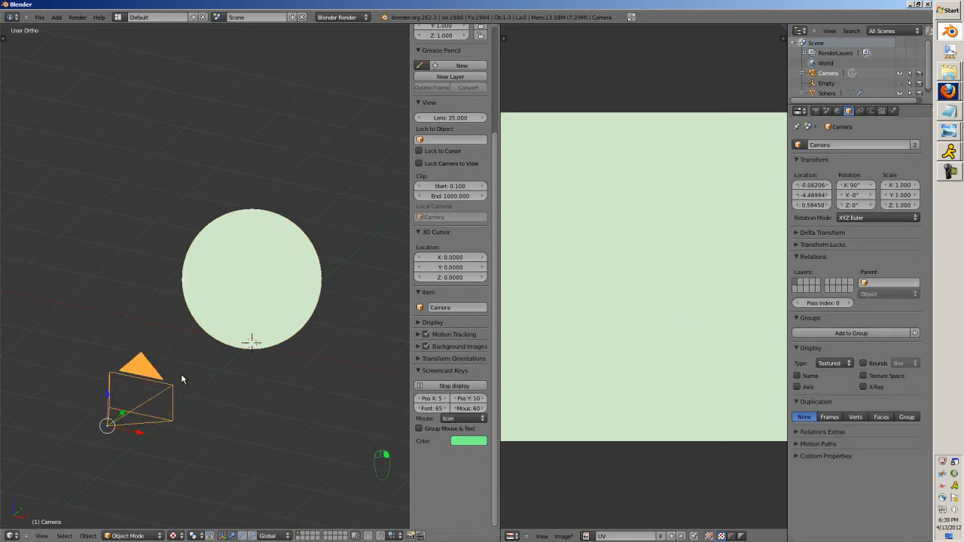
key("alt+z")
key("alt+z")
left_click(174, 536)
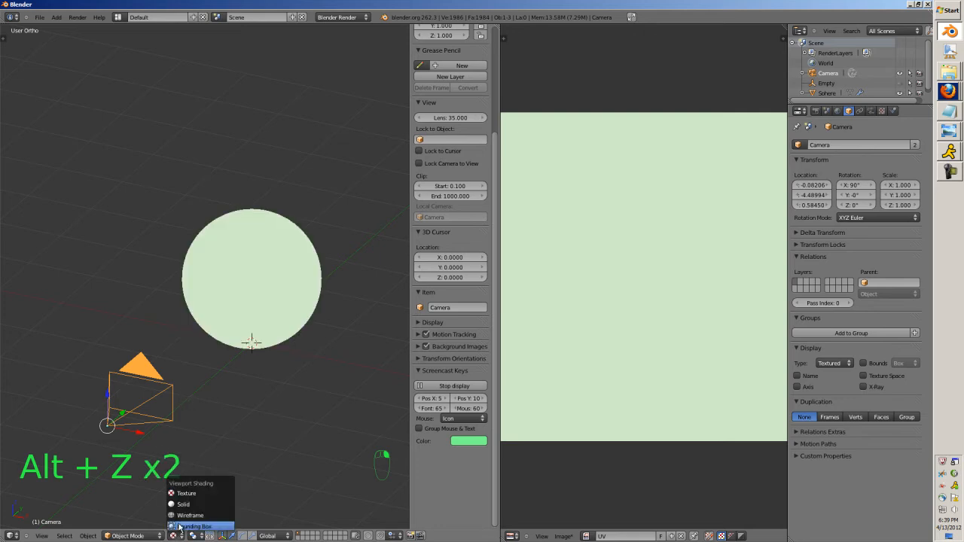
left_click(194, 494)
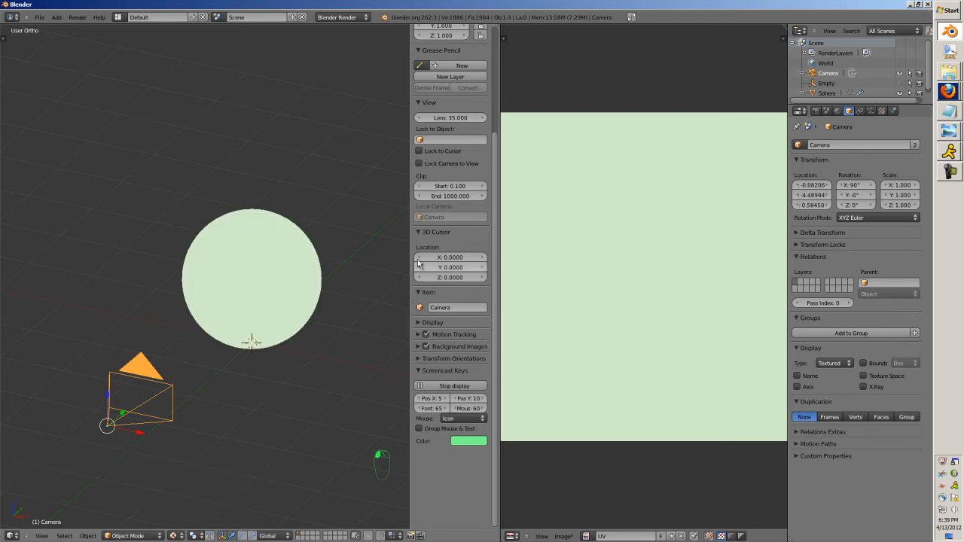
Enable Textured Solid in the viewport display settings and set the material mode to Singletexture.
left_click(424, 321)
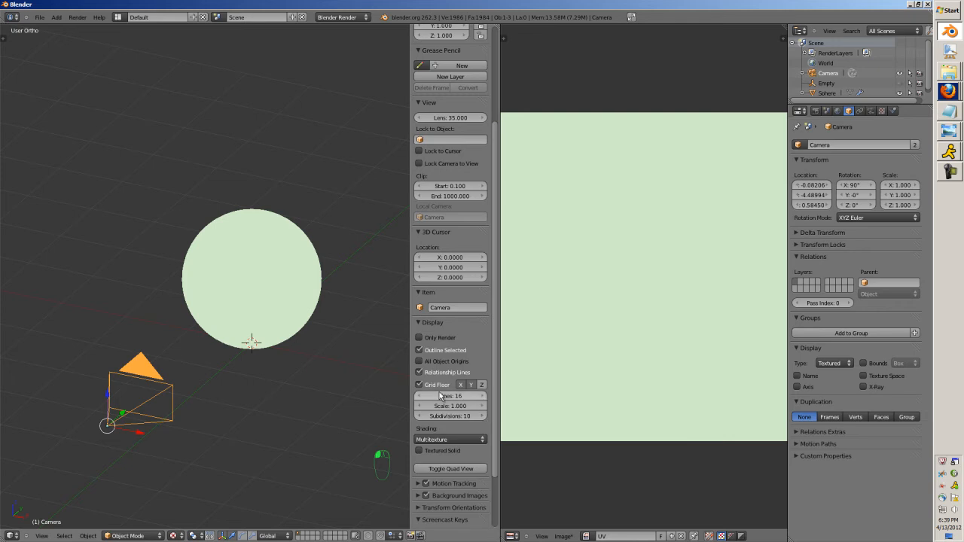
left_click(436, 439)
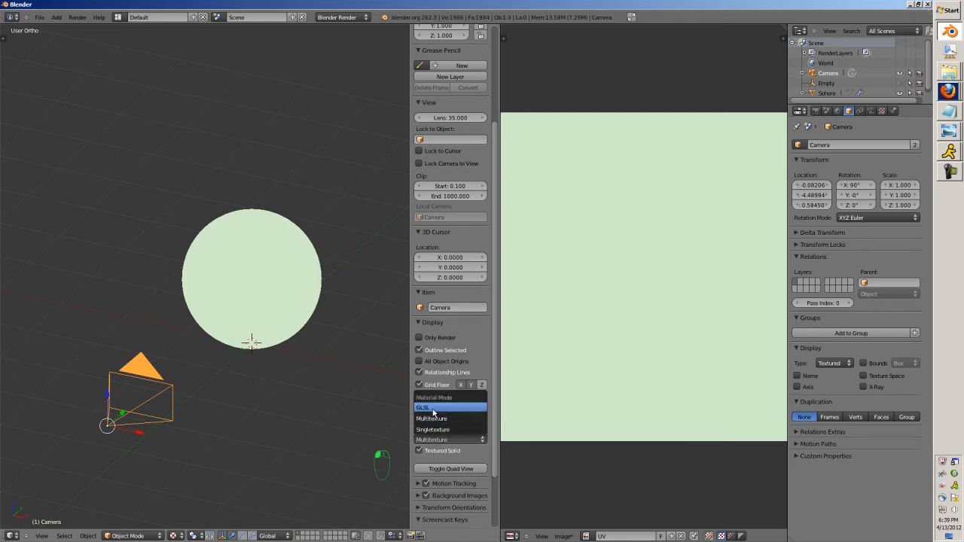
left_click(436, 414)
left_click(436, 439)
left_click(440, 431)
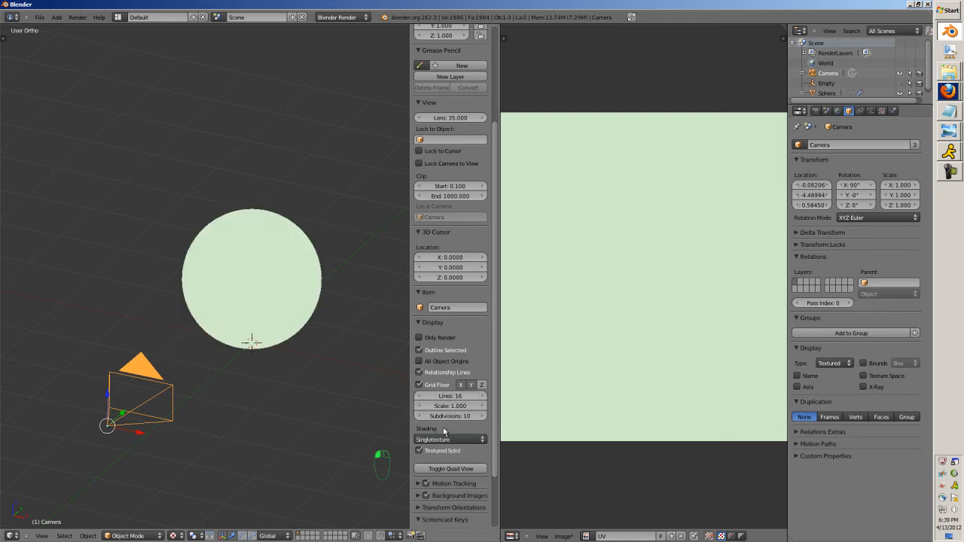
Select the sphere instead of the camera and enter Edit Mode on it.
left_click(861, 111)
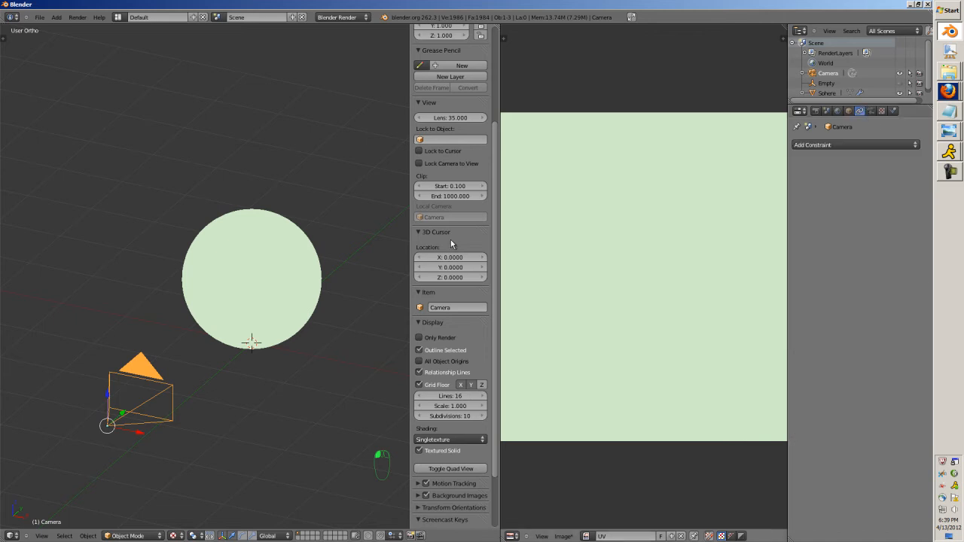
left_click(272, 311)
key("Tab")
key("Tab")
right_click(273, 310)
key("Tab")
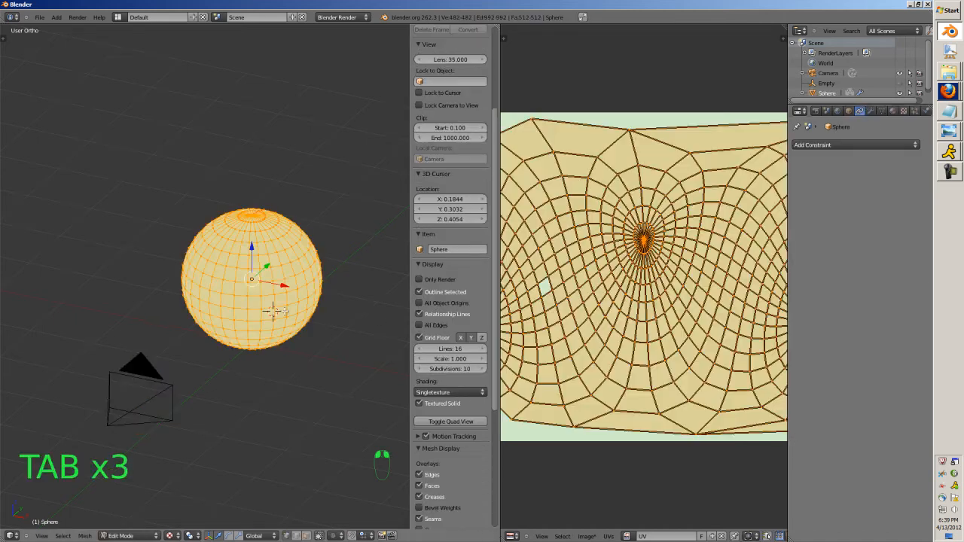
Assign CatSnip2.JPG to the sphere's faces in the Project UV map, return to Object Mode, and keep Project as the active map.
left_click(882, 111)
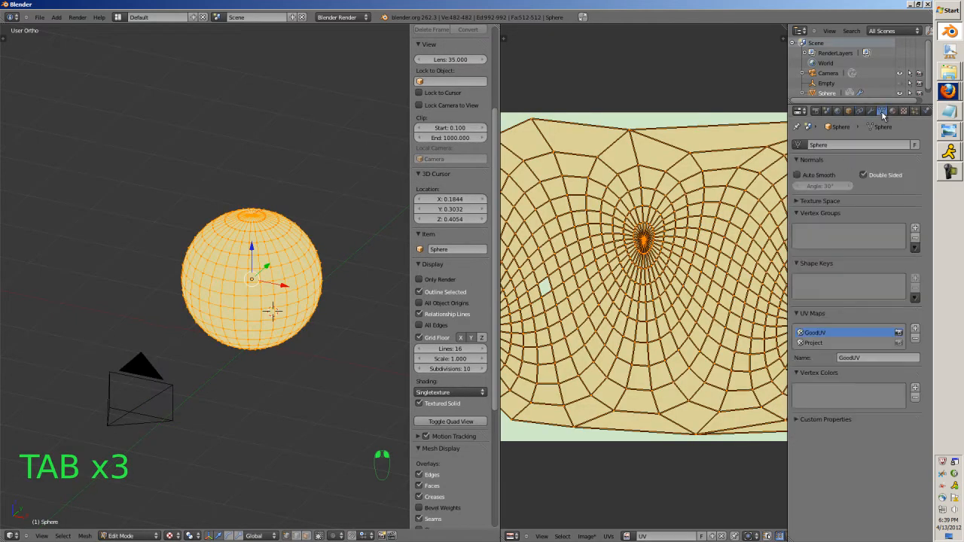
left_click(819, 342)
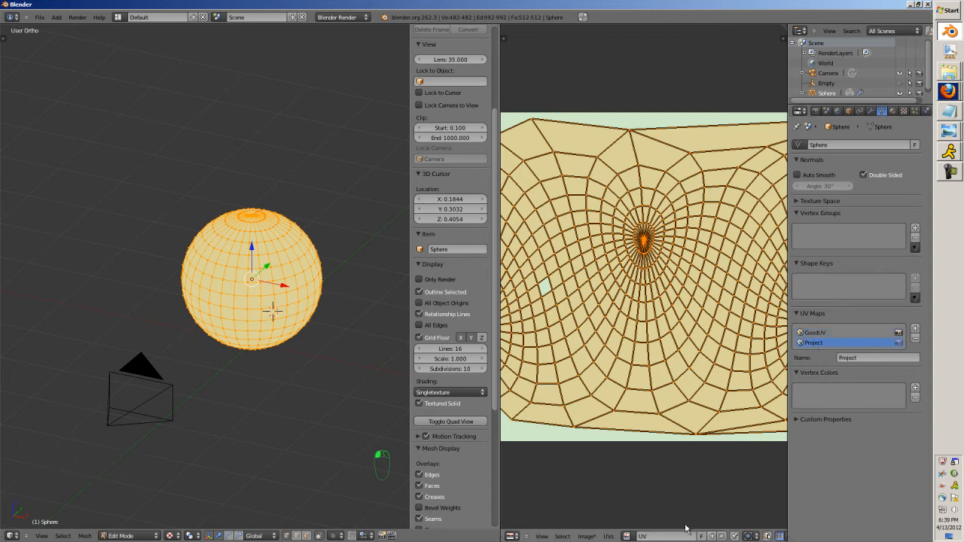
left_click(627, 536)
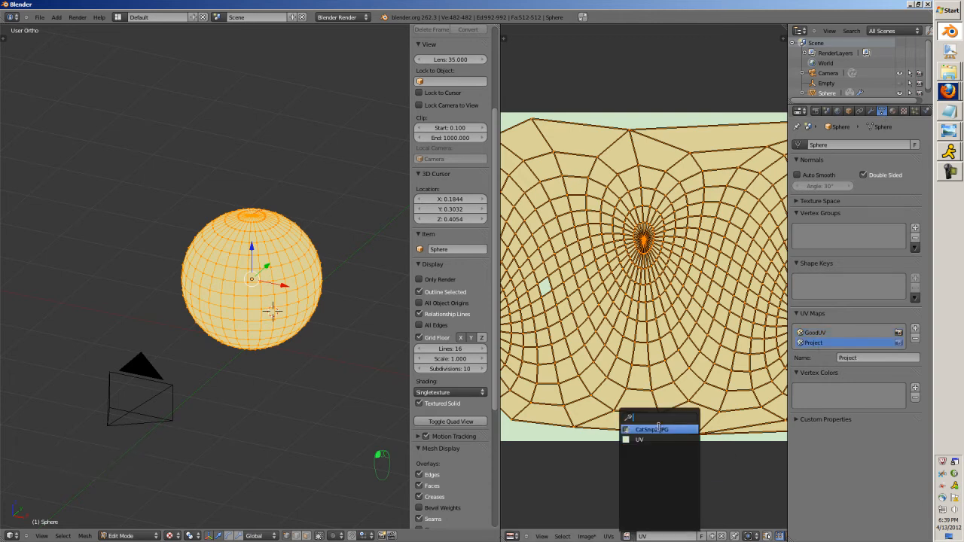
left_click(659, 426)
key("Tab")
left_click(831, 332)
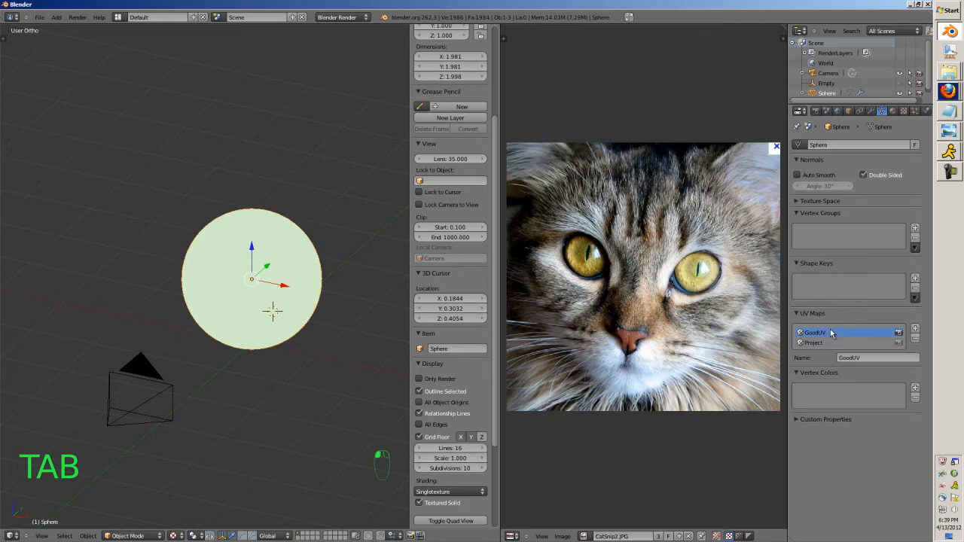
left_click(820, 342)
Try moving the camera freely to test how the projected cat image shifts on the sphere, and cancel the move.
right_click(158, 397)
key("g")
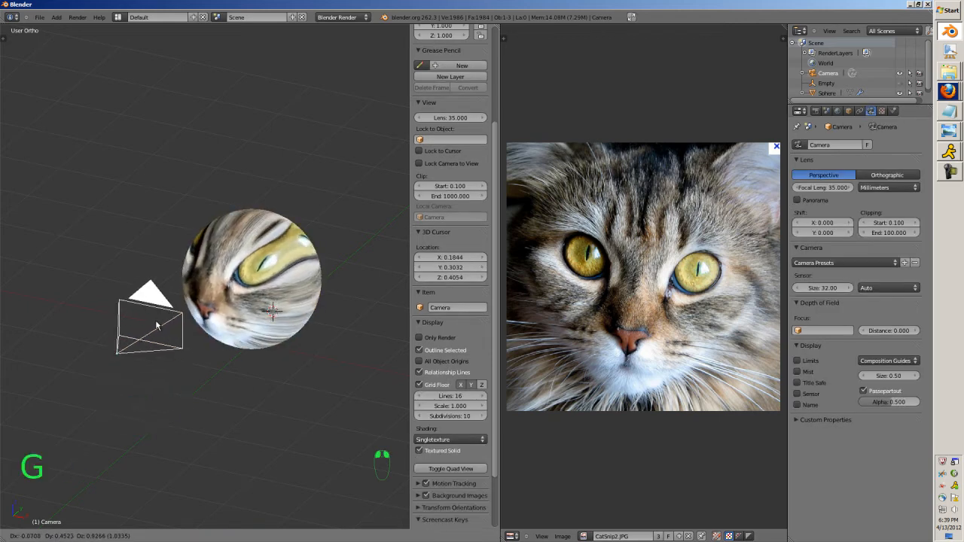
right_click(166, 315)
Look through the camera, lock it to the view, and reframe the sphere so more of the cat's face is projected.
key("KP_1")
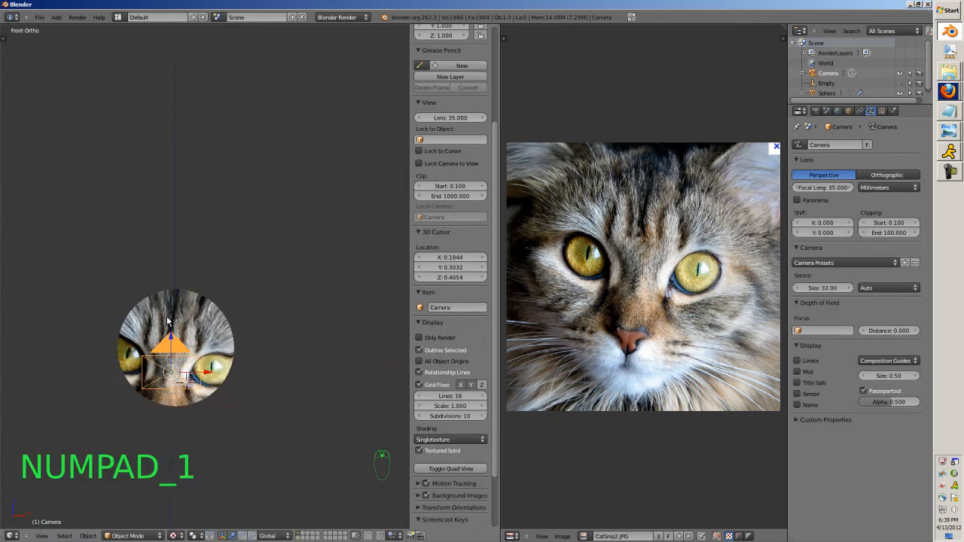
key("KP_0")
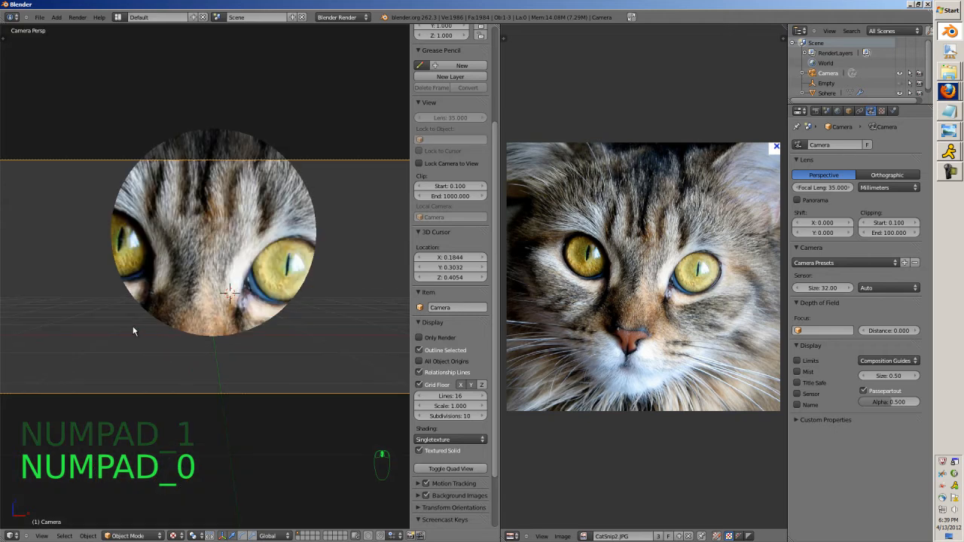
left_click(419, 164)
scroll(193, 307, "down", 3)
scroll(196, 310, "up", 6)
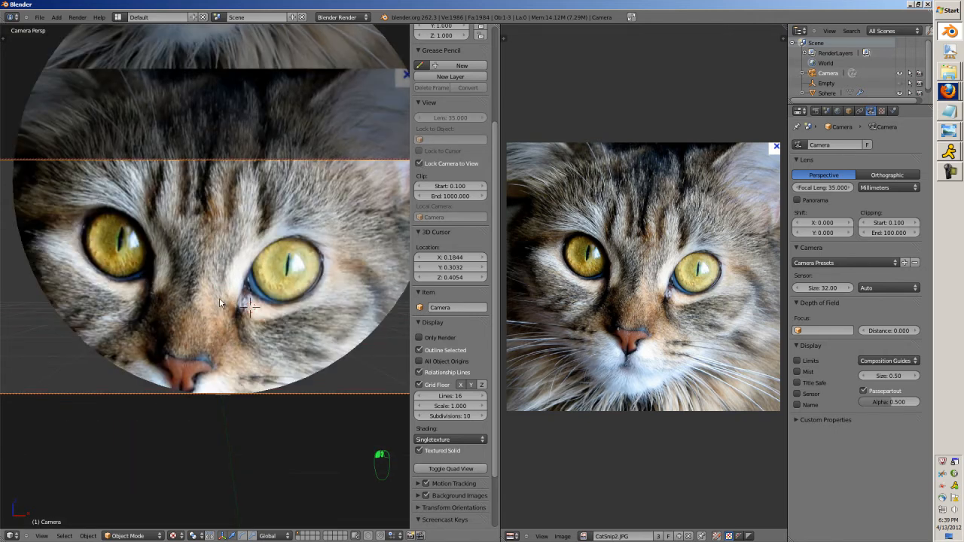
middle_click_drag(219, 297, 196, 424, "shift")
scroll(196, 425, "down", 2)
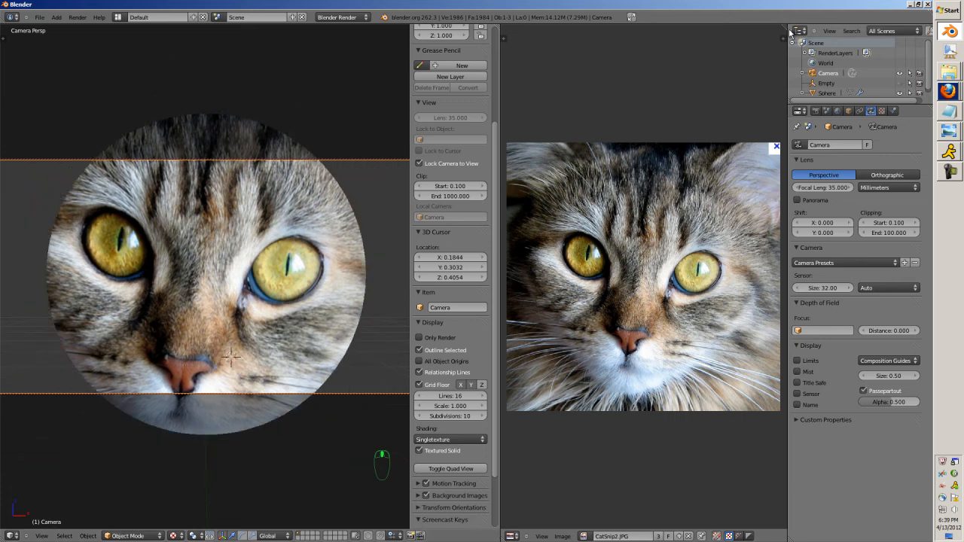
Split the UV/Image Editor into an upper and a lower area and make the upper one a 3D View.
left_click_drag(790, 34, 753, 323)
left_click(510, 327)
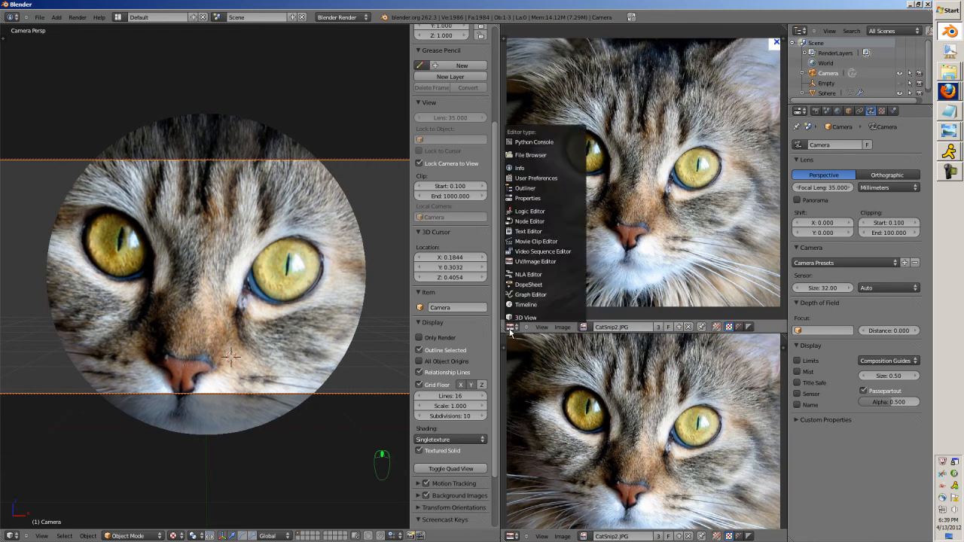
left_click(509, 327)
left_click(525, 317)
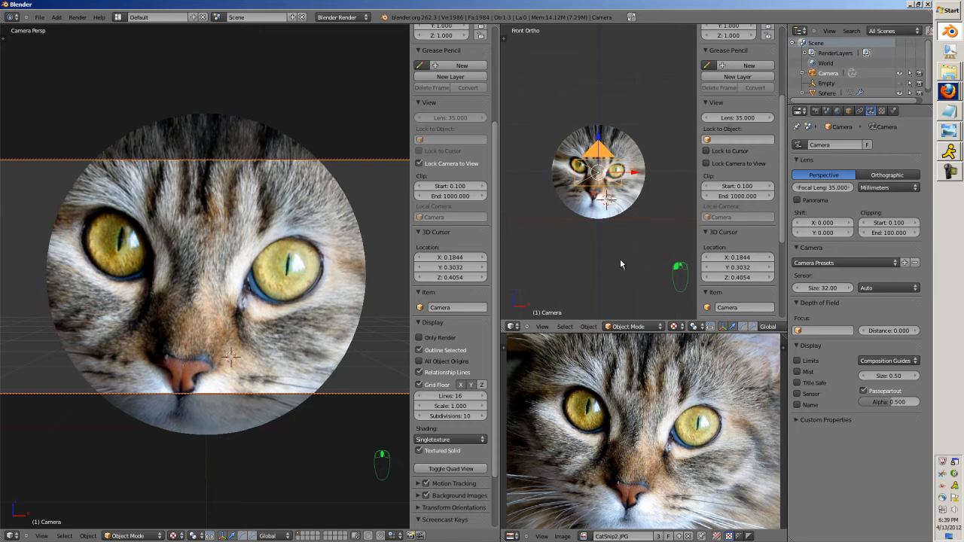
Select the sphere in the new 3D View, frame it, and switch that view to perspective.
right_click(595, 199)
key("KP_Decimal")
key("KP_5")
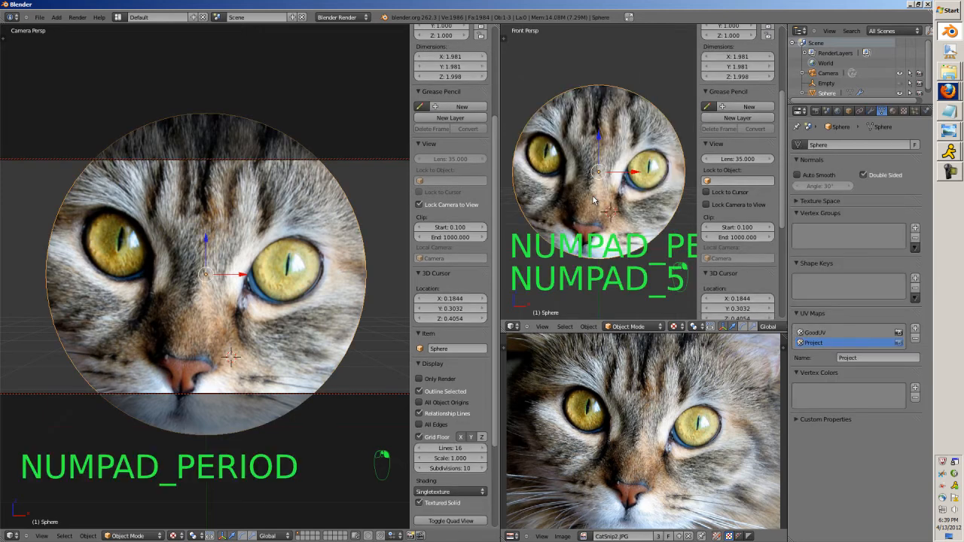
Orbit the second 3D view to show the camera beside the sphere, and move the view-locked camera around to examine how the projection responds.
middle_click_drag(595, 199, 633, 211)
scroll(298, 302, "down", 1)
scroll(297, 318, "up", 3)
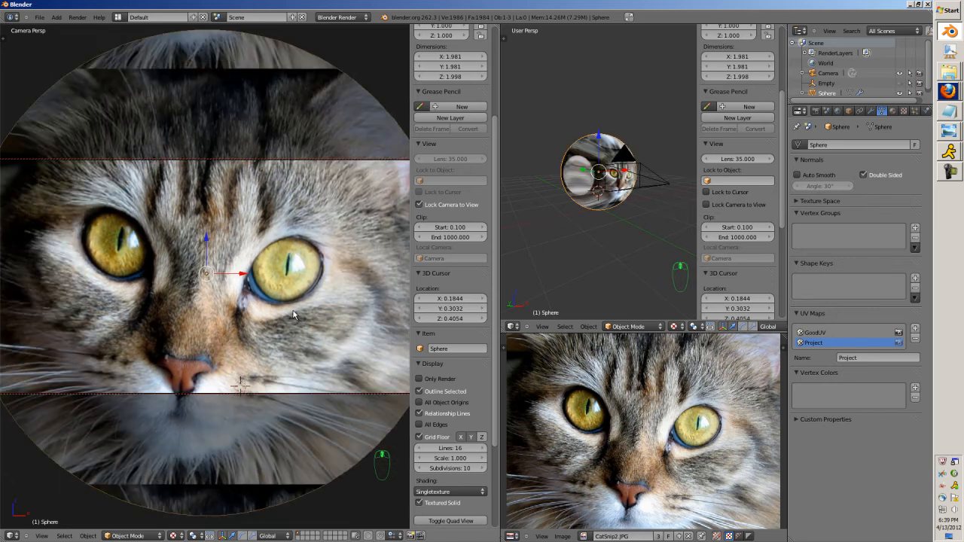
scroll(294, 315, "down", 3)
scroll(294, 315, "up", 2)
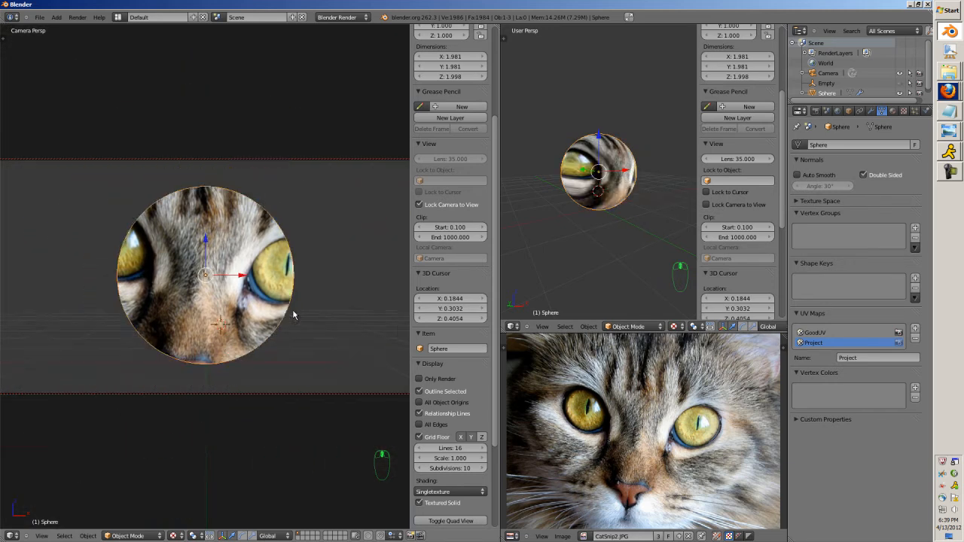
middle_click_drag(229, 318, 353, 352)
scroll(353, 352, "down", 2)
middle_click_drag(230, 350, 196, 290)
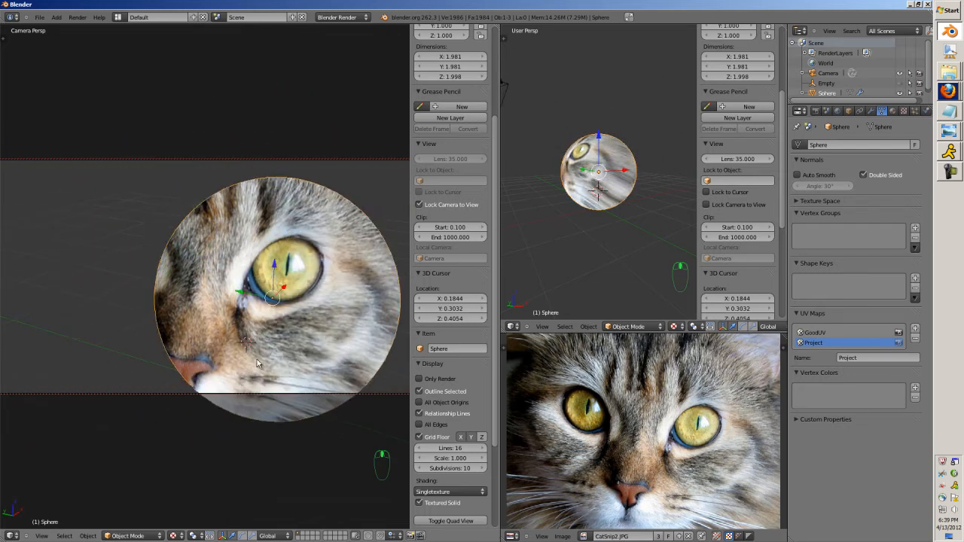
scroll(198, 294, "down", 3)
Align the camera to the front view and adjust its distance so the cat's face is centred on the sphere.
key("KP_1")
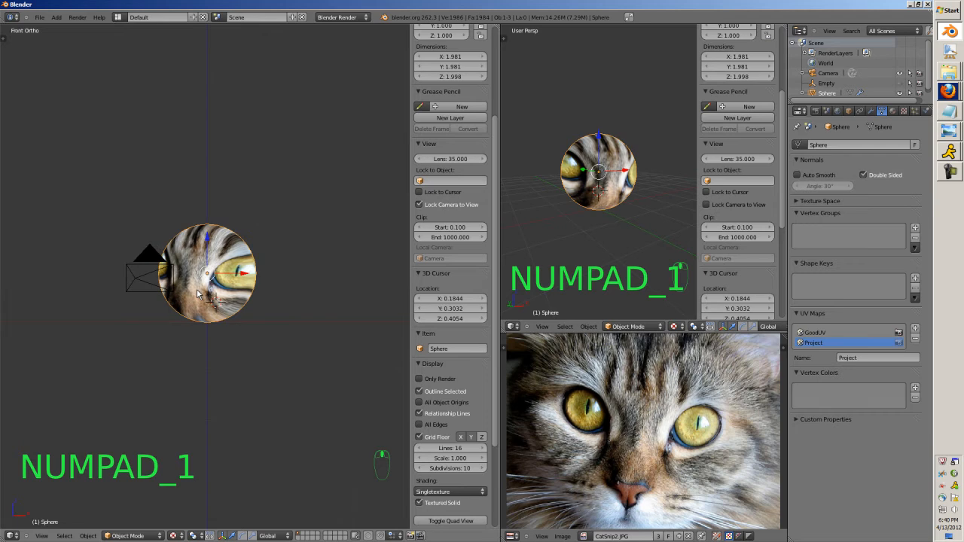
key("ctrl+alt+KP_0")
scroll(195, 294, "up", 5)
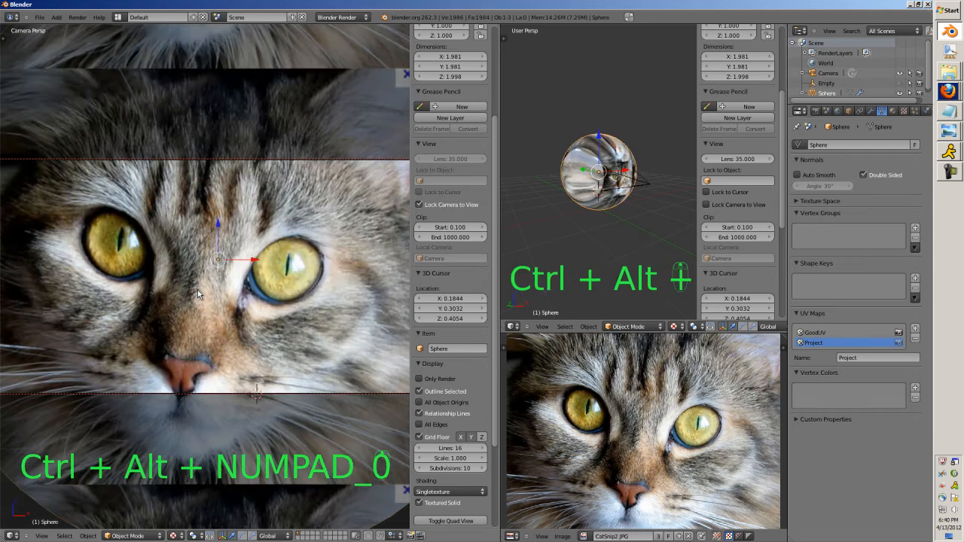
scroll(356, 240, "down", 2)
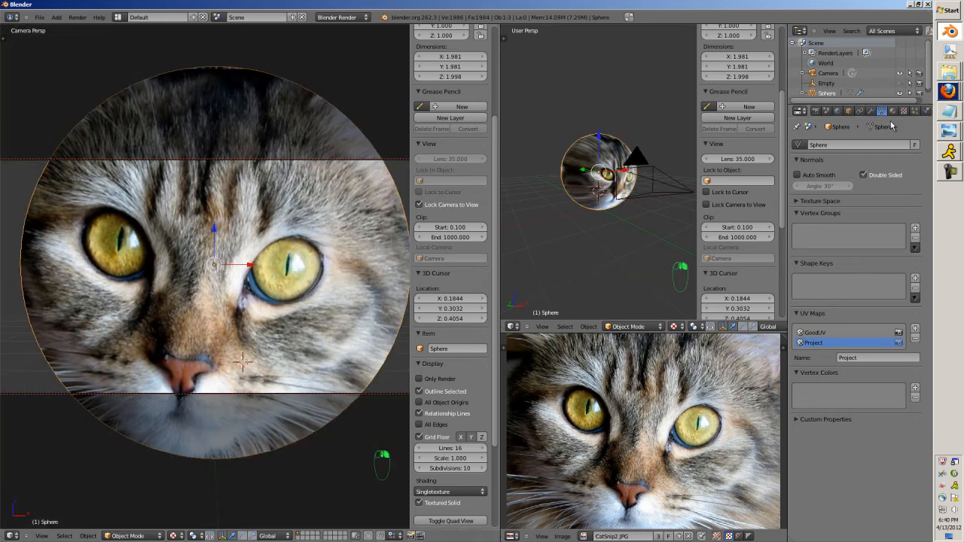
Show the sphere's modifier settings and try moving the sphere to test how the projected image reacts.
left_click(871, 111)
left_click_drag(897, 301, 909, 317)
scroll(269, 312, "down", 1)
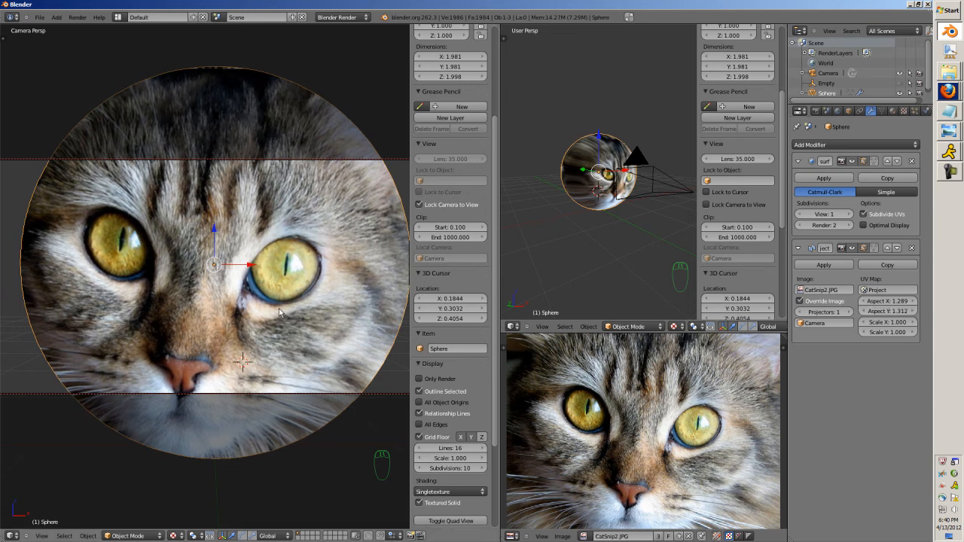
scroll(268, 312, "up", 1)
key("g")
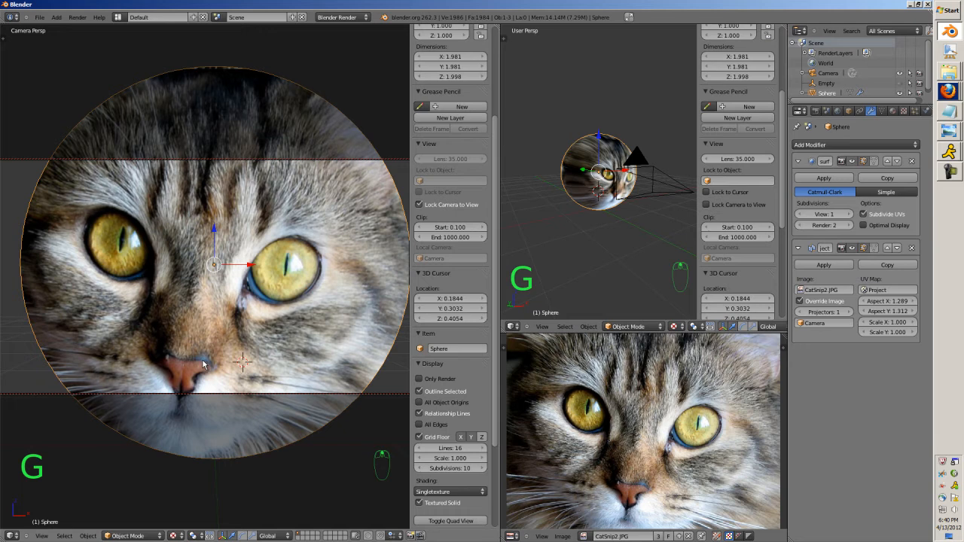
Hide the camera in front of the sphere and select the sphere again.
key("KP_1")
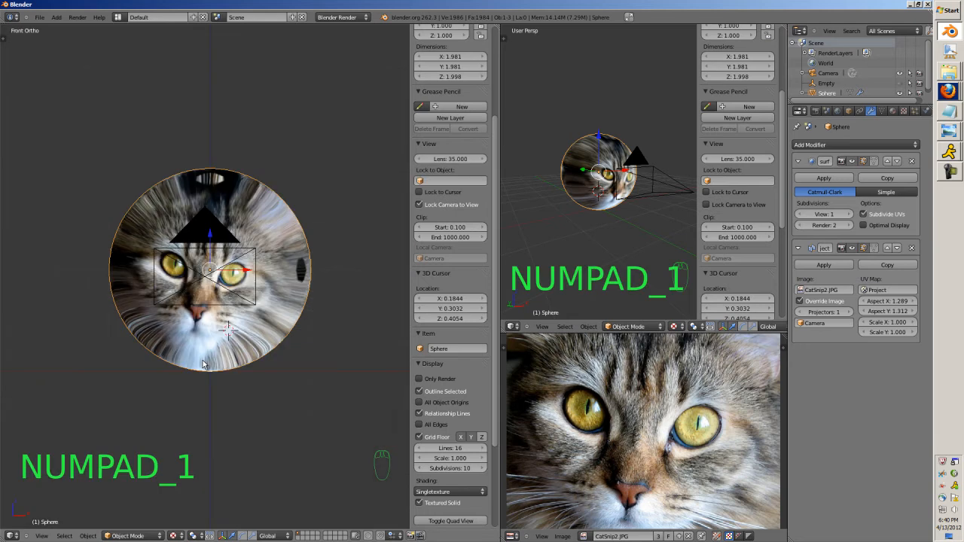
middle_click_drag(201, 365, 301, 318)
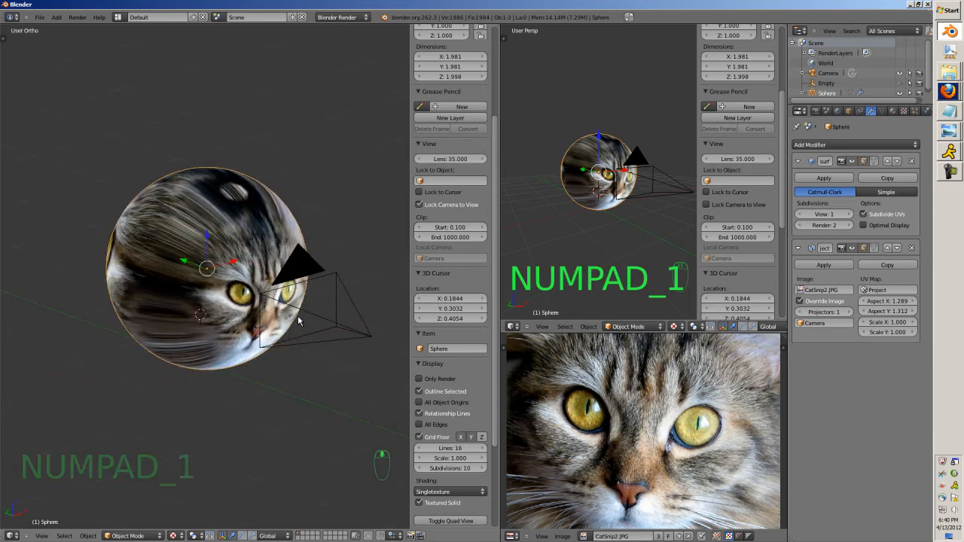
right_click(305, 318)
key("h")
right_click(249, 301)
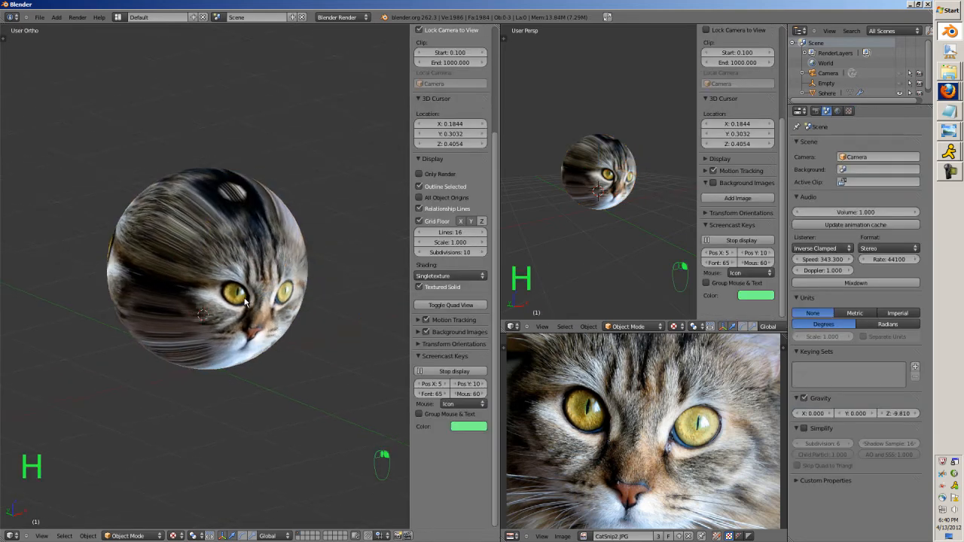
Display the sphere's GoodUV map from the front to check its blank image.
left_click(872, 110)
left_click(882, 110)
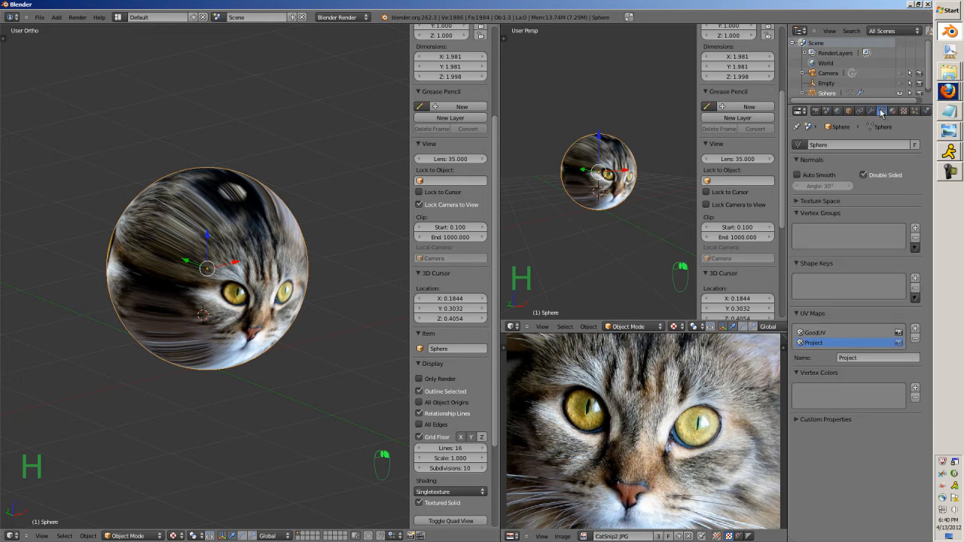
left_click(810, 332)
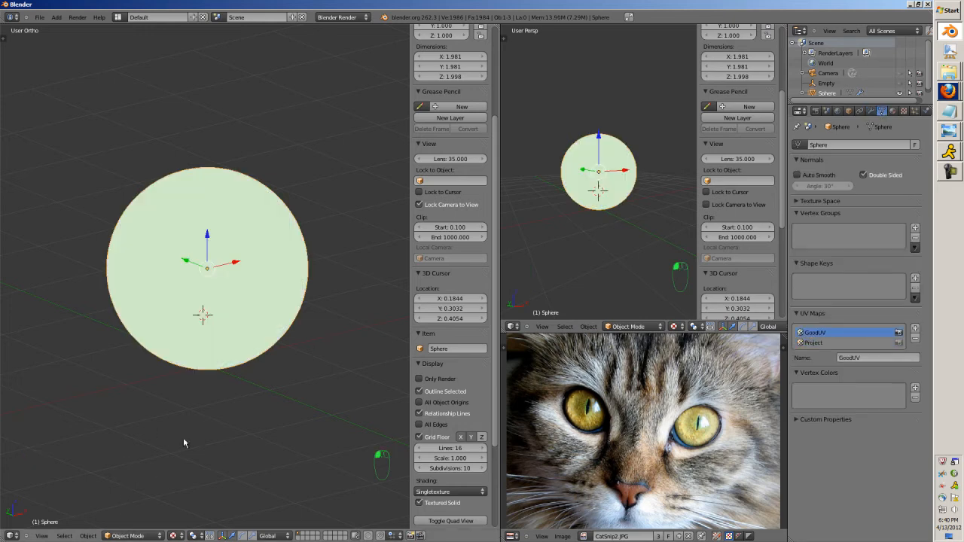
key("KP_1")
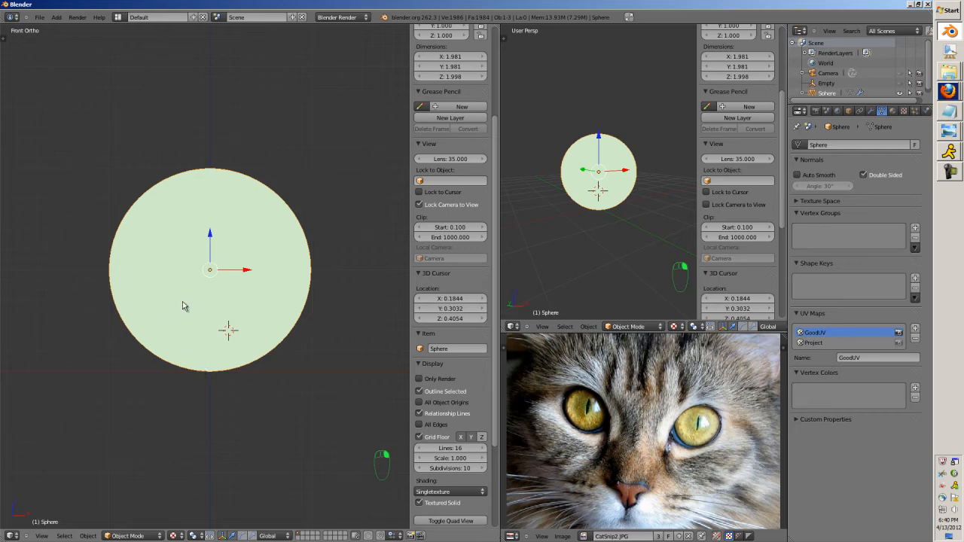
Make the Project UV map active again, then create Grease Pencil data with a new layer.
left_click(827, 344)
scroll(394, 196, "up", 4)
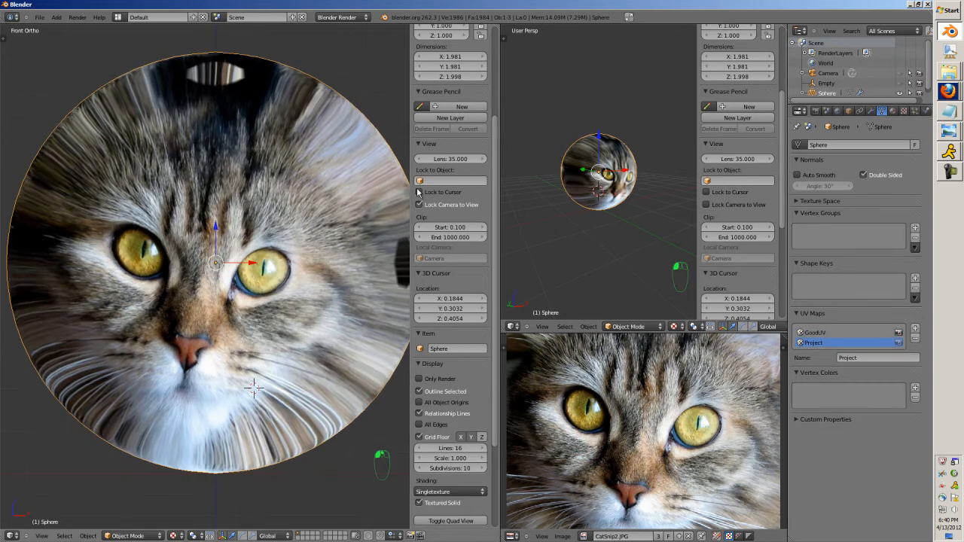
scroll(450, 168, "up", 3)
left_click(452, 167)
left_click(437, 179)
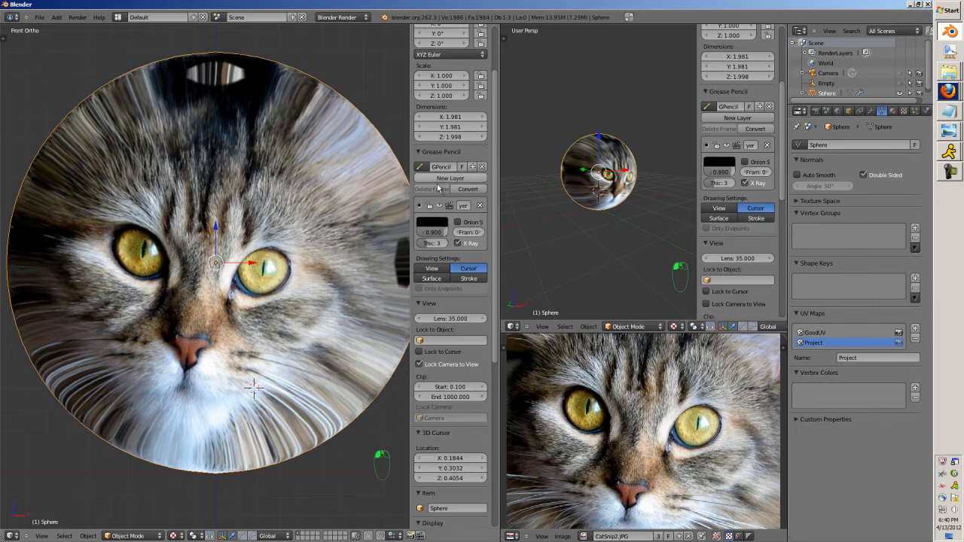
Set the Grease Pencil layer's colour to bright green and its drawing placement to Surface.
left_click(427, 224)
left_click_drag(503, 129, 502, 76)
left_click(423, 116)
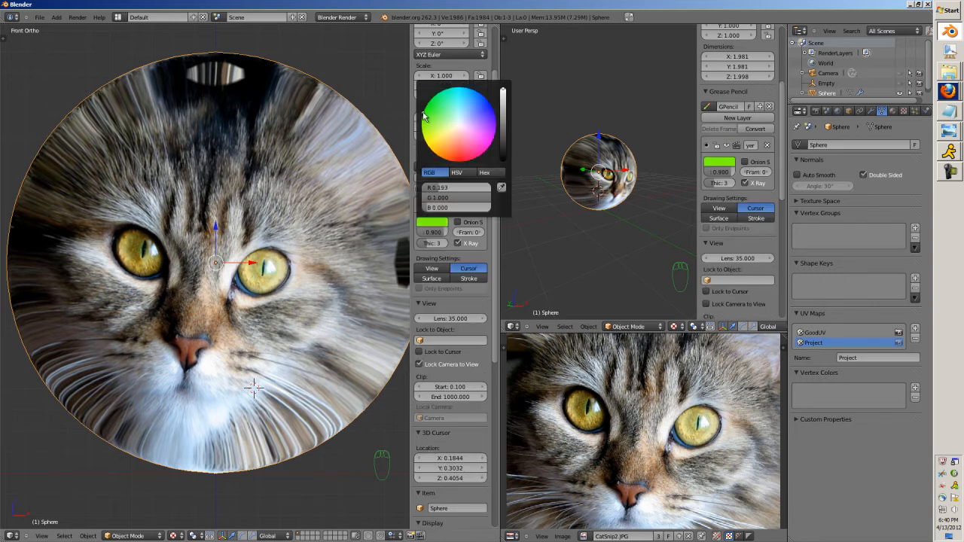
left_click(428, 282)
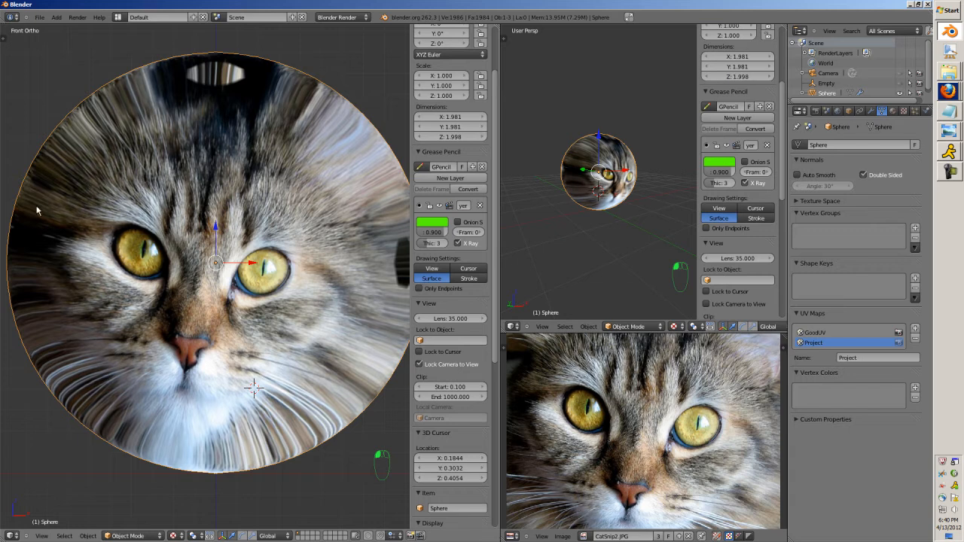
Draw a Grease Pencil outline on the sphere around the least distorted part of the cat's face and check it from an angle.
left_click_drag(102, 450, 129, 391)
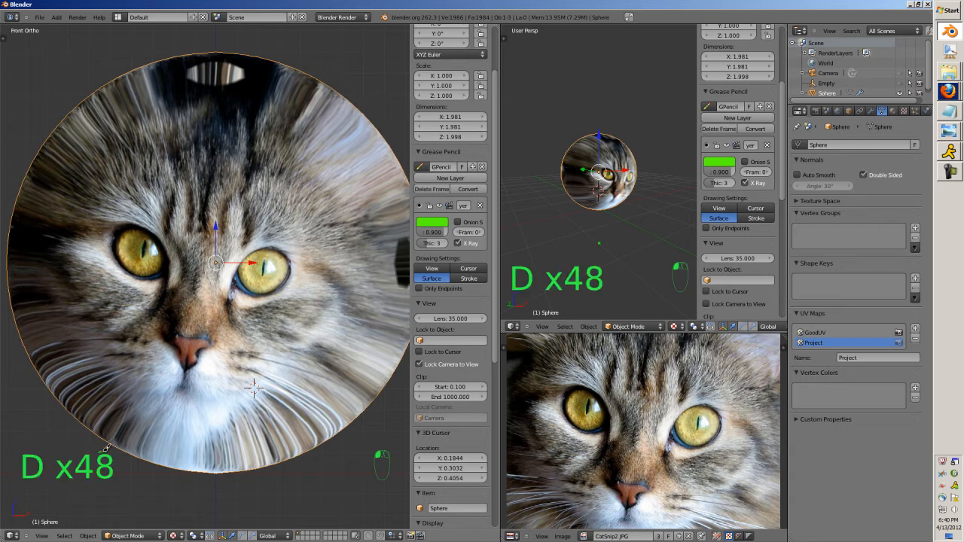
left_click_drag(89, 307, 58, 253)
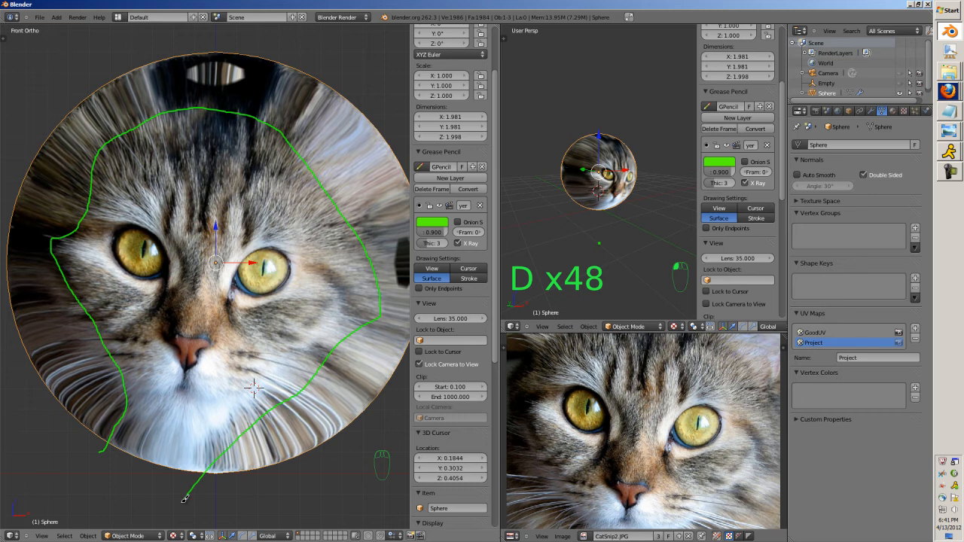
left_click_drag(185, 499, 183, 503)
scroll(209, 314, "down", 2)
mouse_move(218, 276)
middle_mouse_down()
mouse_move(257, 319)
mouse_move(313, 290)
mouse_move(226, 283)
mouse_move(261, 273)
mouse_move(292, 280)
middle_mouse_up()
scroll(292, 280, "up", 1)
Activate the GoodUV map and show the sphere in a maximized front orthographic view.
left_click(809, 335)
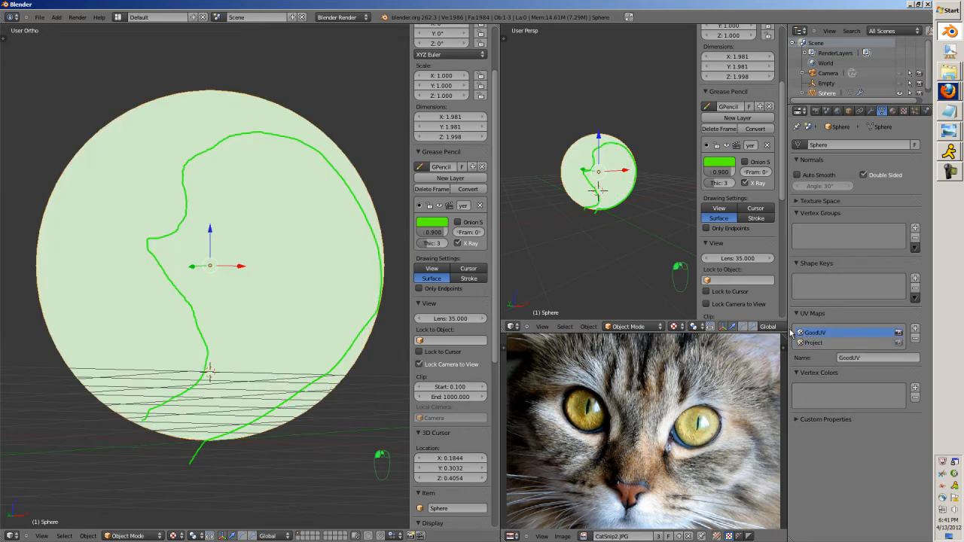
key("KP_0")
key("KP_1")
key("KP_1")
key("KP_5")
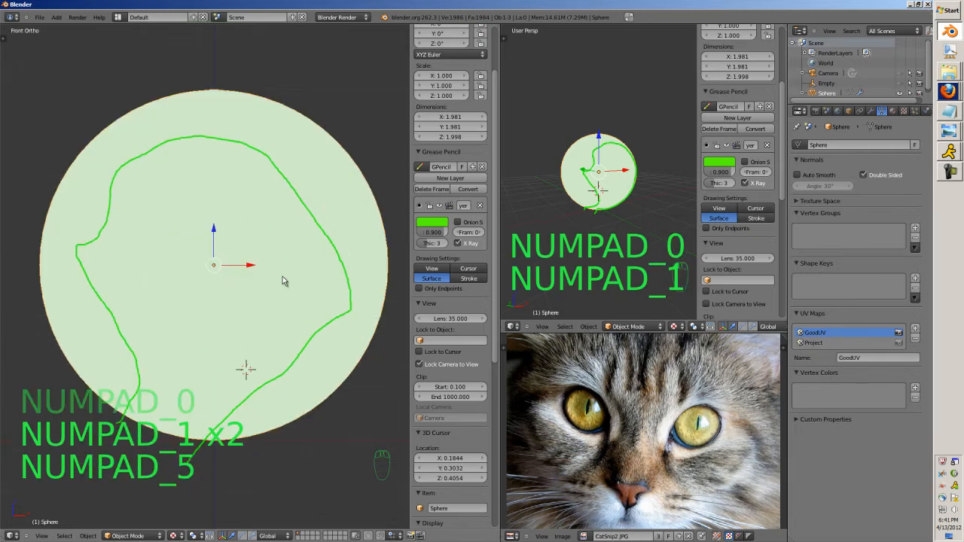
key("Left")
key("ctrl+Up")
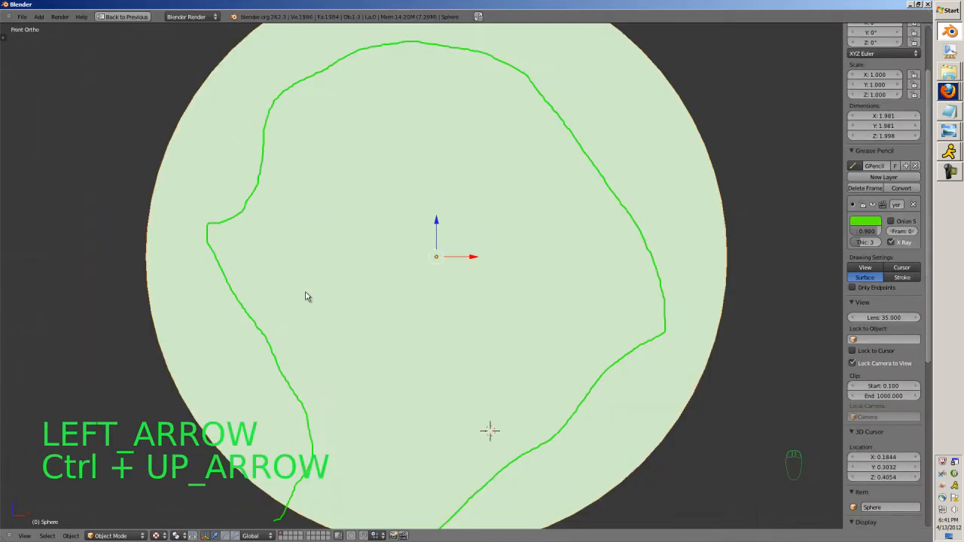
Switch the sphere to Texture Paint mode, show the brush settings, and choose the Clone brush.
left_click(113, 535)
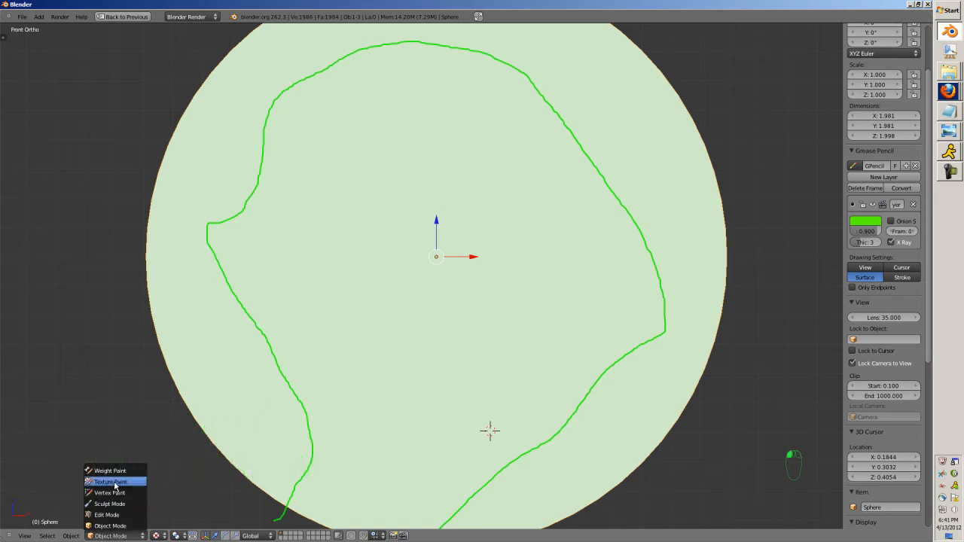
left_click(107, 478)
scroll(153, 405, "down", 4)
key("t")
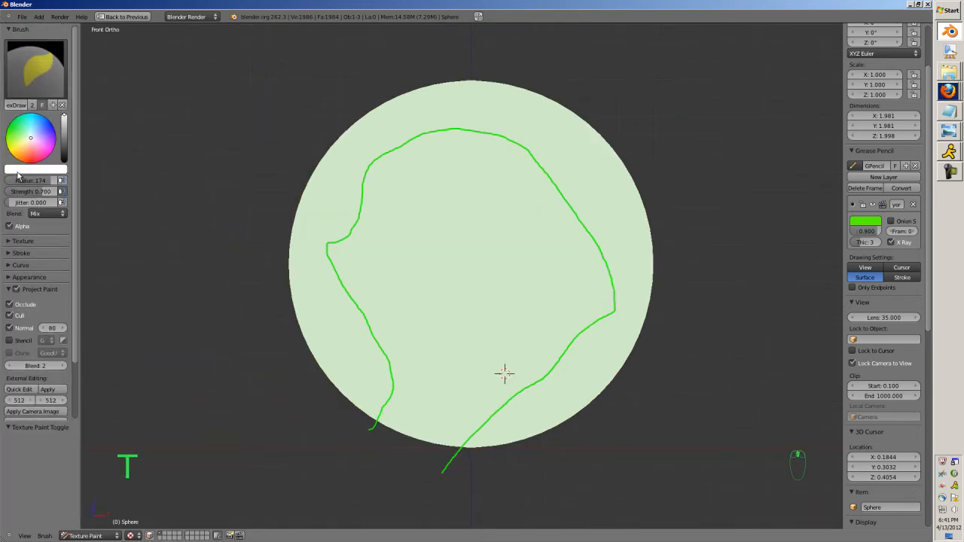
left_click(48, 95)
left_click(126, 130)
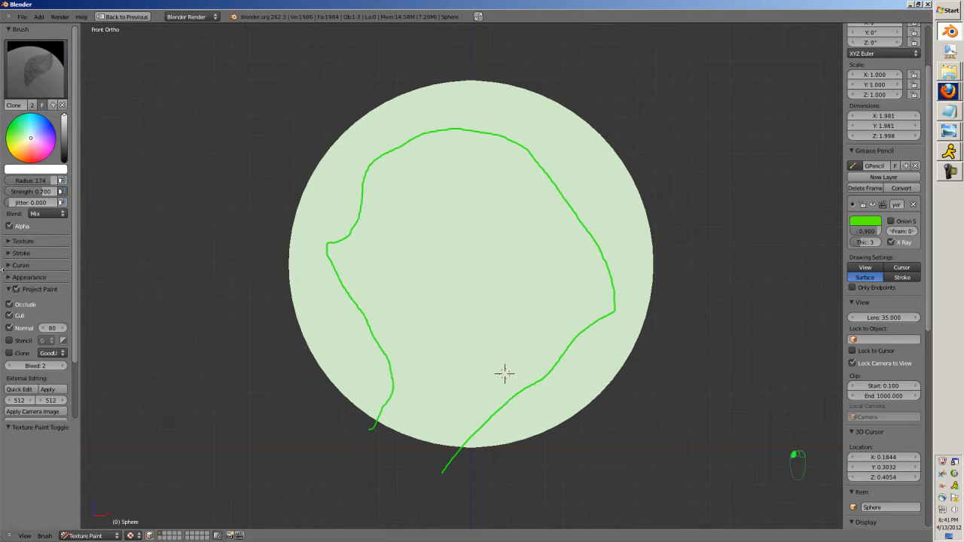
Enable Clone with Project as the source UV map and turn on Stencil in the Project Paint settings.
scroll(17, 286, "down", 2)
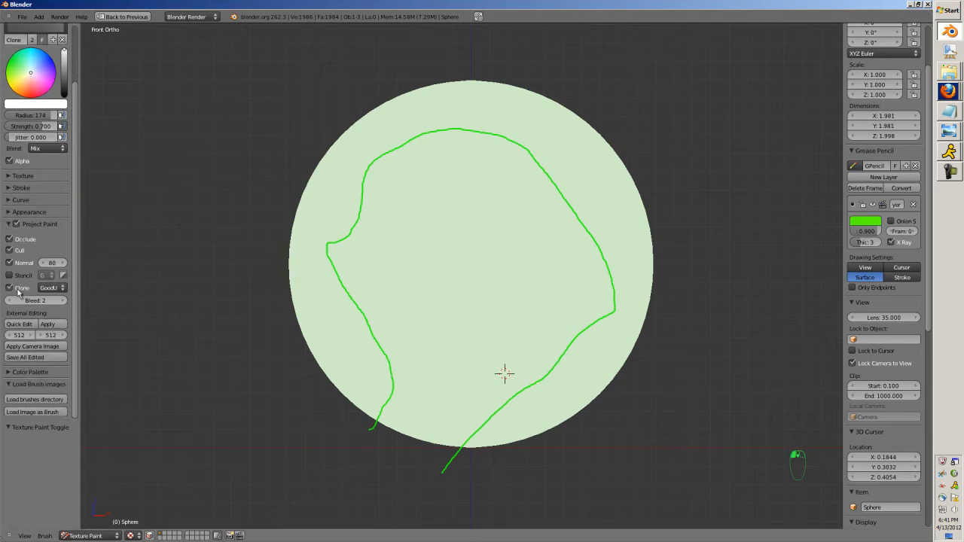
left_click(41, 287)
left_click(57, 309)
left_click(43, 274)
left_click(58, 285)
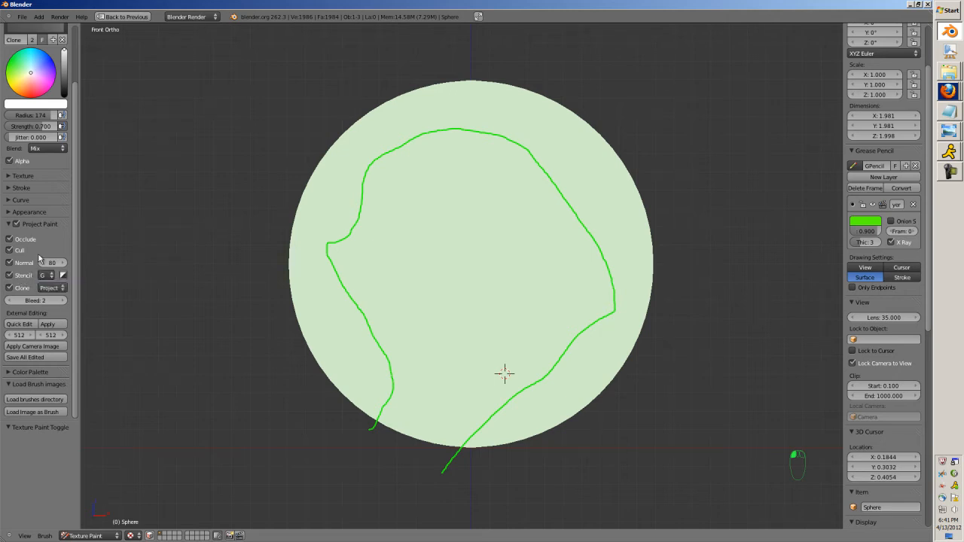
Try a clone stroke at strength 0.376 over the cat's eye on the left side of the sphere, and undo it.
scroll(22, 110, "up", 2)
left_click_drag(43, 193, 112, 206)
left_click_drag(399, 249, 409, 265)
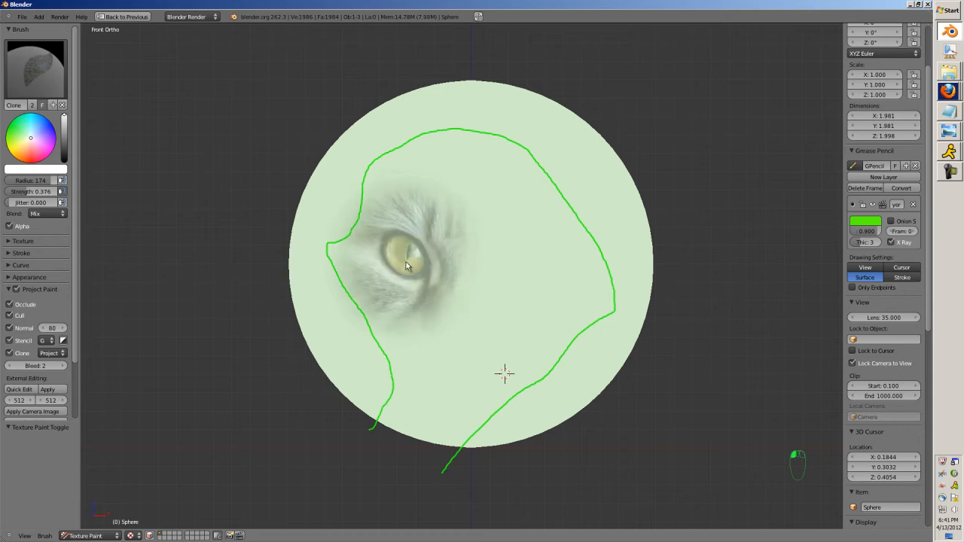
key("ctrl+z")
Set the brush strength to 0.524, resize the brush, and clone the fur along the left side of the green outline.
left_click_drag(28, 195, 38, 192)
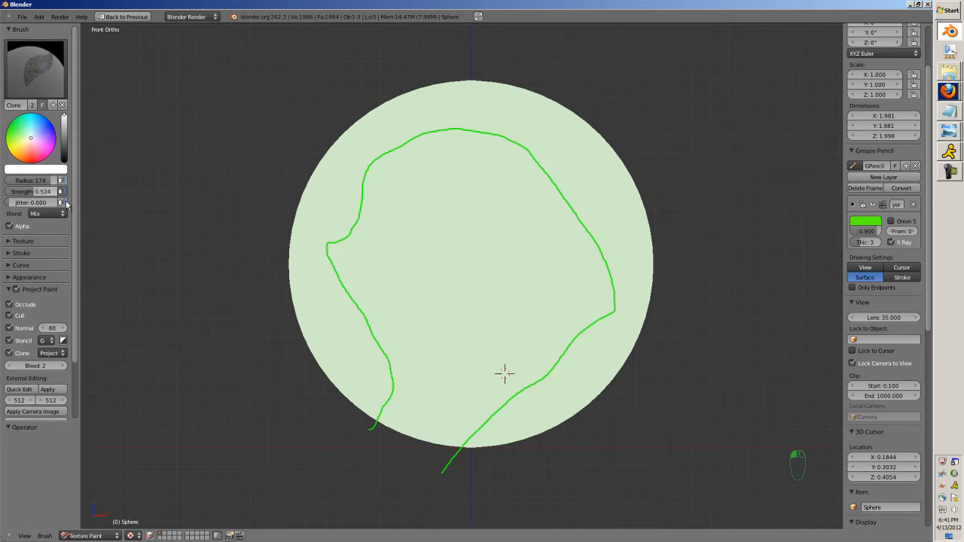
mouse_move(437, 452)
left_mouse_down()
mouse_move(398, 419)
mouse_move(398, 380)
left_mouse_up()
key("d")
key("g")
key("f")
left_click(326, 374)
mouse_move(394, 363)
left_mouse_down()
mouse_move(309, 233)
mouse_move(369, 221)
left_mouse_up()
Set the Clone brush's strength to 0.148 and its radius to 96.
key("f")
left_click(360, 198)
key("shift+f")
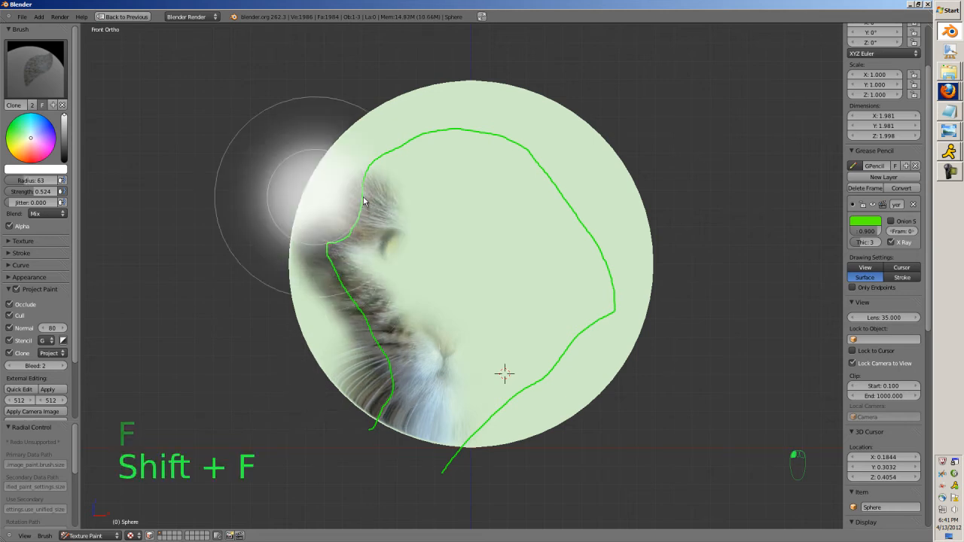
left_click(400, 208)
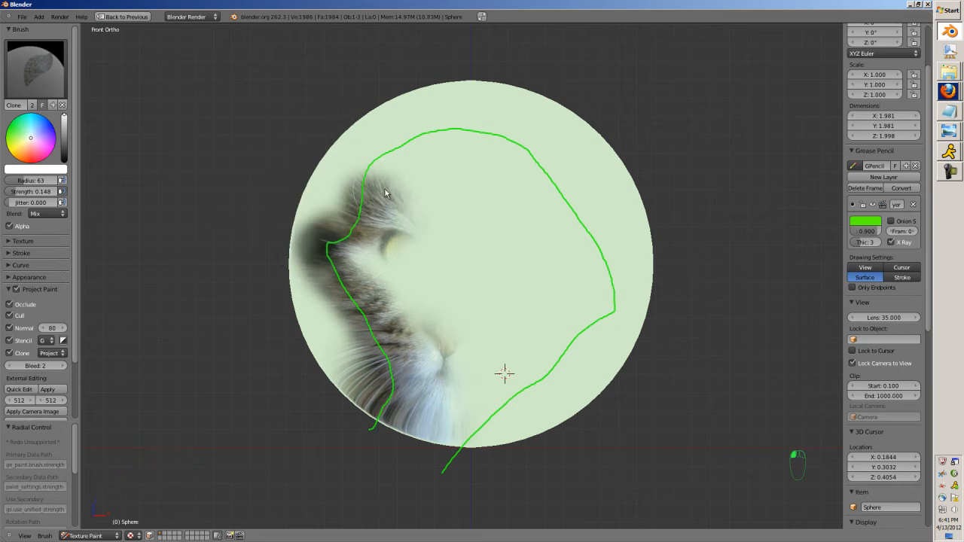
key("f")
left_click(412, 180)
Clone soft fur along the green outline over the forehead, down the right cheek and around the chin.
left_click_drag(399, 194, 390, 169)
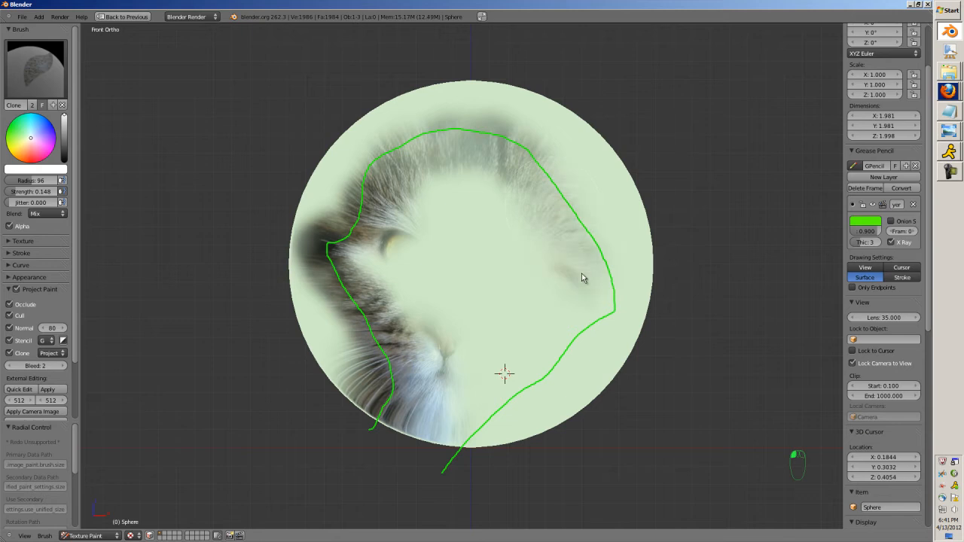
mouse_move(605, 303)
left_mouse_down()
mouse_move(592, 246)
mouse_move(543, 180)
left_mouse_up()
mouse_move(459, 135)
left_mouse_down()
mouse_move(535, 179)
mouse_move(591, 260)
mouse_move(599, 332)
mouse_move(504, 415)
mouse_move(444, 447)
mouse_move(559, 364)
mouse_move(584, 321)
left_mouse_up()
mouse_move(586, 254)
left_mouse_down()
mouse_move(549, 173)
mouse_move(490, 140)
mouse_move(430, 136)
mouse_move(383, 157)
mouse_move(354, 207)
mouse_move(348, 248)
mouse_move(369, 305)
mouse_move(392, 327)
left_mouse_up()
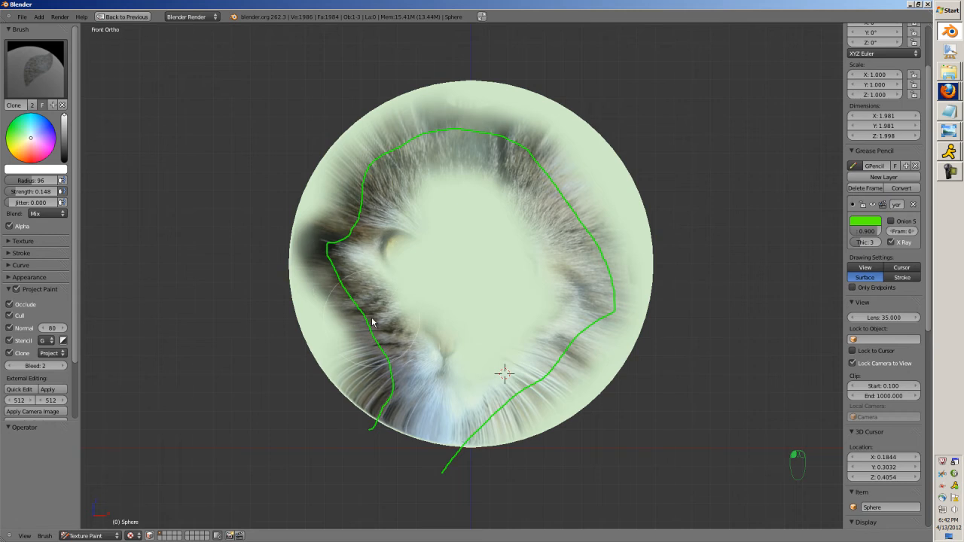
Raise the Clone brush's strength and fill in the centre of the cat's face inside the painted border.
key("shift+f")
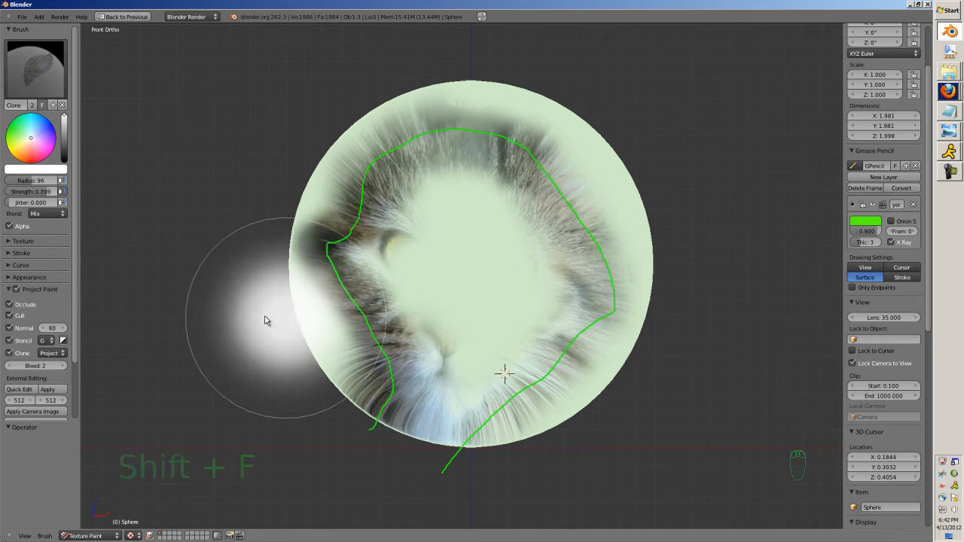
left_click(288, 324)
mouse_move(426, 290)
left_mouse_down()
mouse_move(392, 219)
mouse_move(497, 180)
mouse_move(543, 305)
mouse_move(463, 377)
mouse_move(429, 302)
mouse_move(474, 316)
mouse_move(542, 301)
mouse_move(531, 209)
mouse_move(476, 172)
mouse_move(406, 177)
mouse_move(432, 166)
mouse_move(395, 151)
mouse_move(365, 301)
mouse_move(429, 346)
mouse_move(443, 388)
mouse_move(536, 352)
mouse_move(581, 302)
mouse_move(521, 208)
left_mouse_up()
Return the sphere to Object Mode and delete the green Grease Pencil layer.
left_click(90, 536)
left_click(83, 521)
scroll(391, 351, "up", 1)
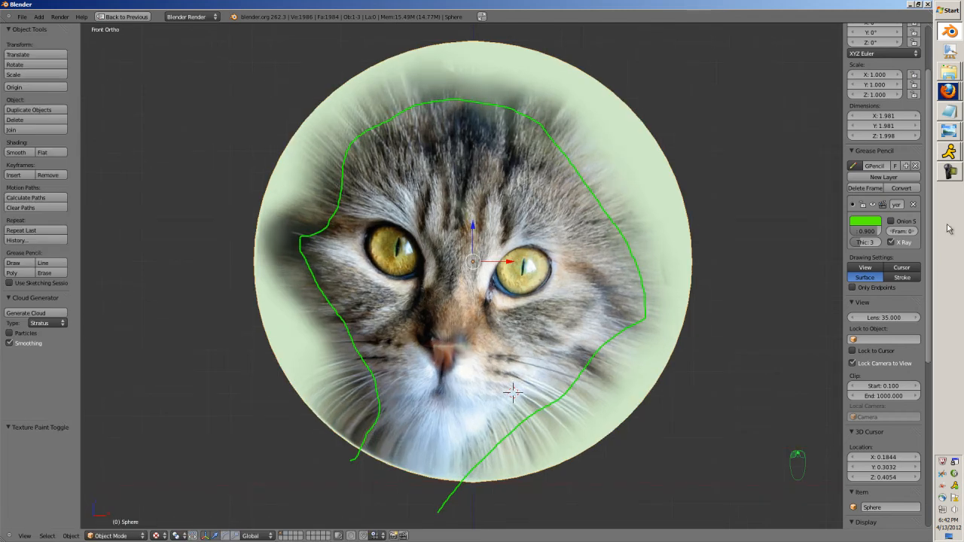
left_click(912, 203)
Examine the cloned face and its faded edges from the side in a perspective view framed on the sphere.
mouse_move(462, 272)
middle_mouse_down()
mouse_move(553, 290)
mouse_move(506, 302)
mouse_move(240, 304)
mouse_move(521, 303)
mouse_move(527, 279)
middle_mouse_up()
scroll(538, 292, "down", 3)
key("KP_Decimal")
key("KP_5")
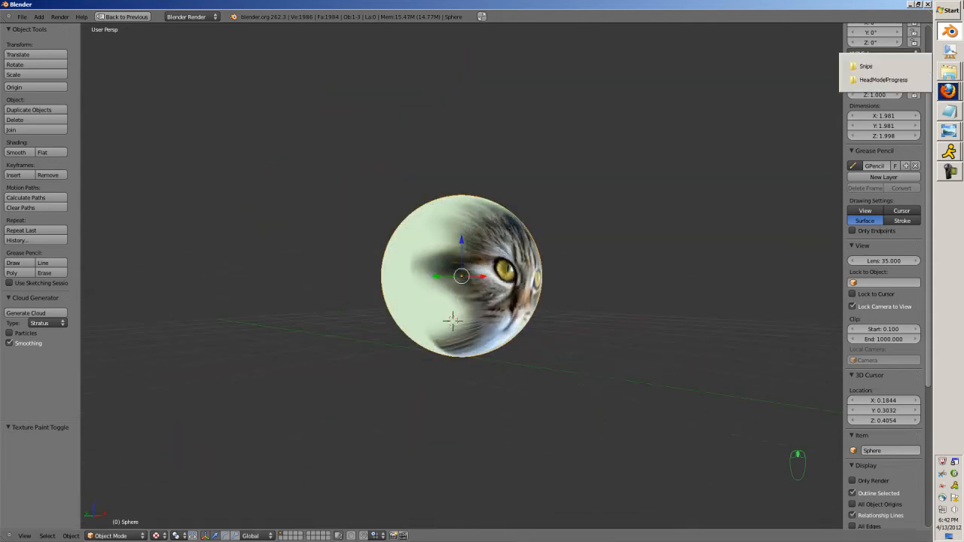
Launch SqCheck and open its dialog for loading images.
left_click(953, 10)
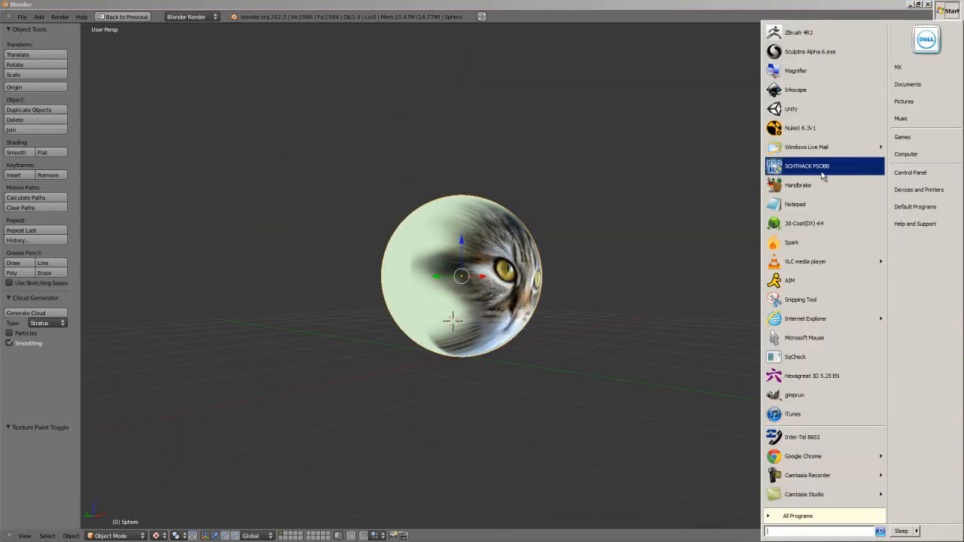
type("xn")
key("Return")
left_click(632, 260)
scroll(635, 276, "up", 5)
middle_click_drag(635, 277, 537, 312)
scroll(527, 277, "down", 3)
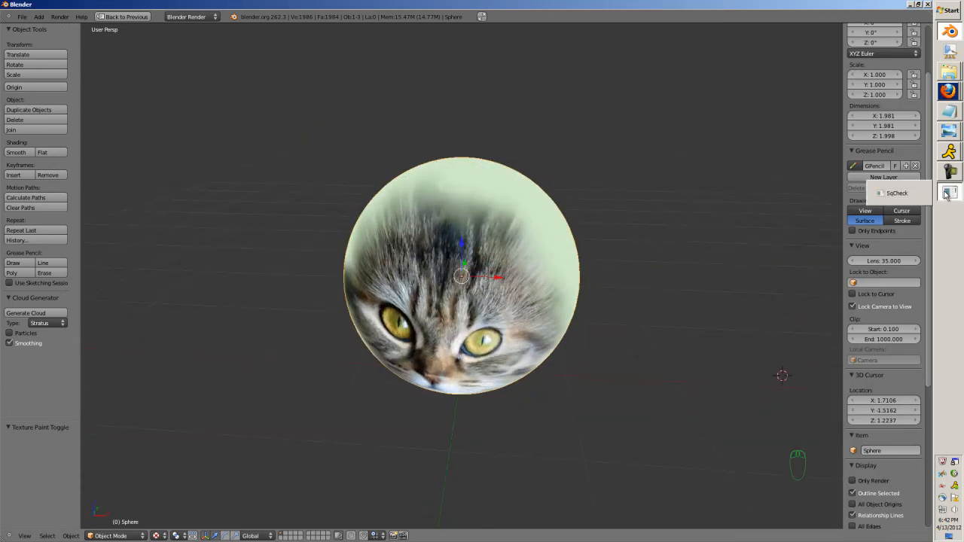
left_click(946, 194)
left_click(123, 128)
left_click(142, 149)
Look for rendered frames in the Blends subfolders ZProj and 2dBot\Renders.
left_click(147, 185)
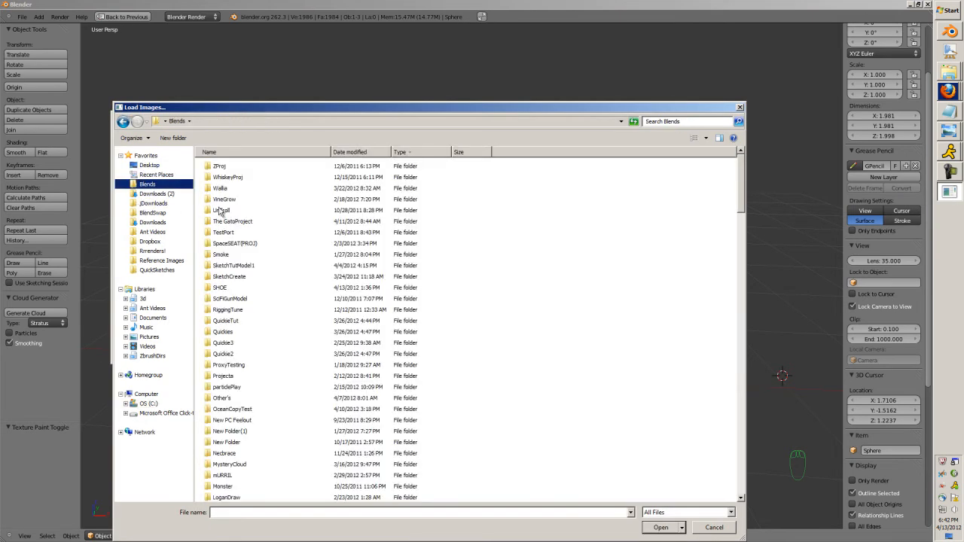
double_click(220, 166)
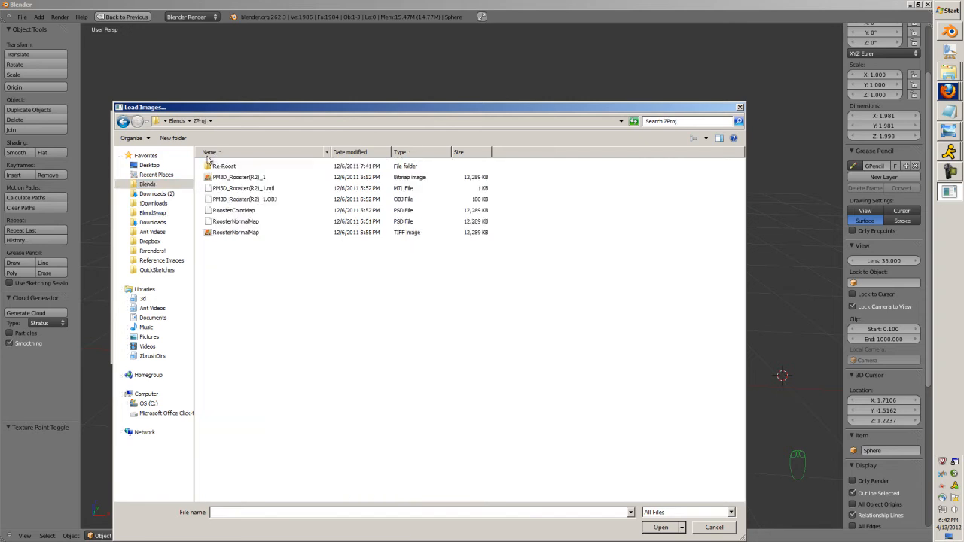
left_click(147, 184)
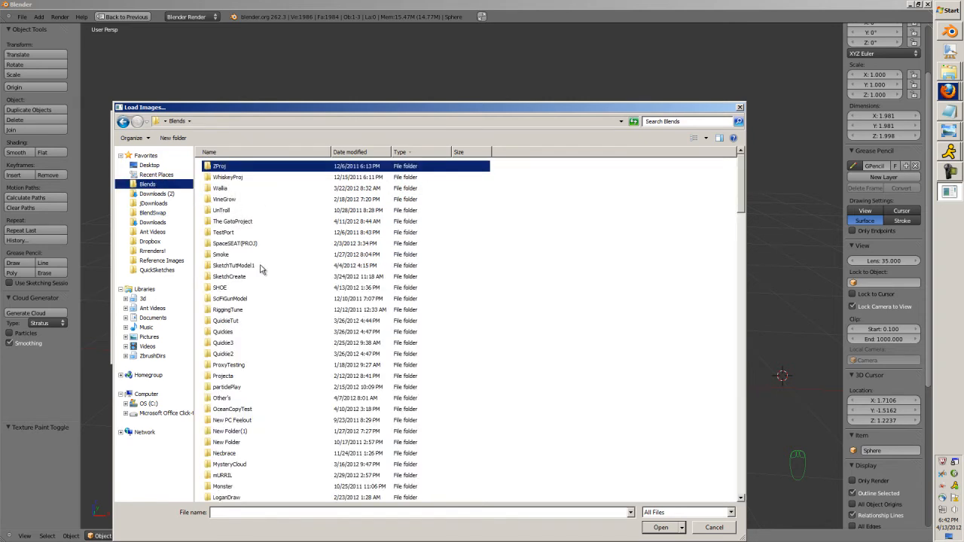
scroll(260, 270, "down", 20)
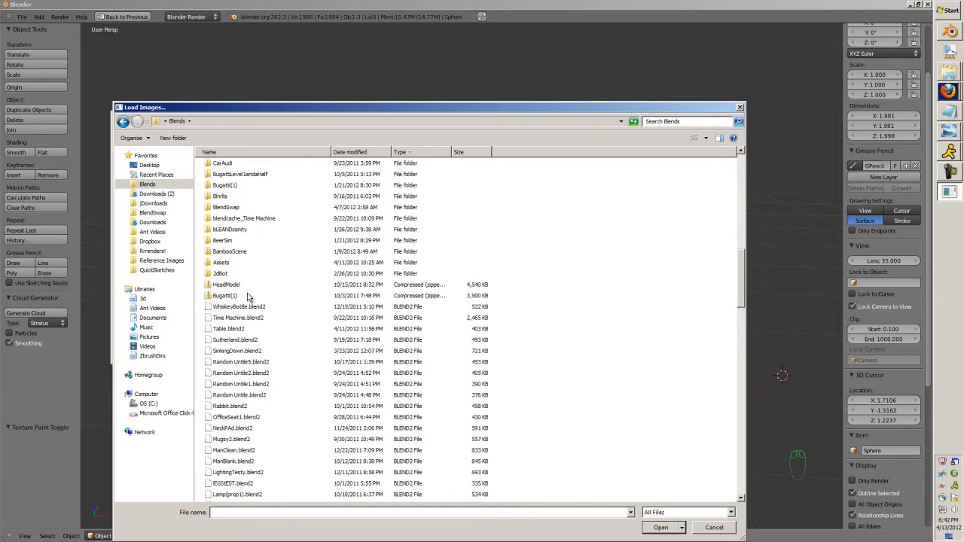
double_click(220, 274)
double_click(220, 178)
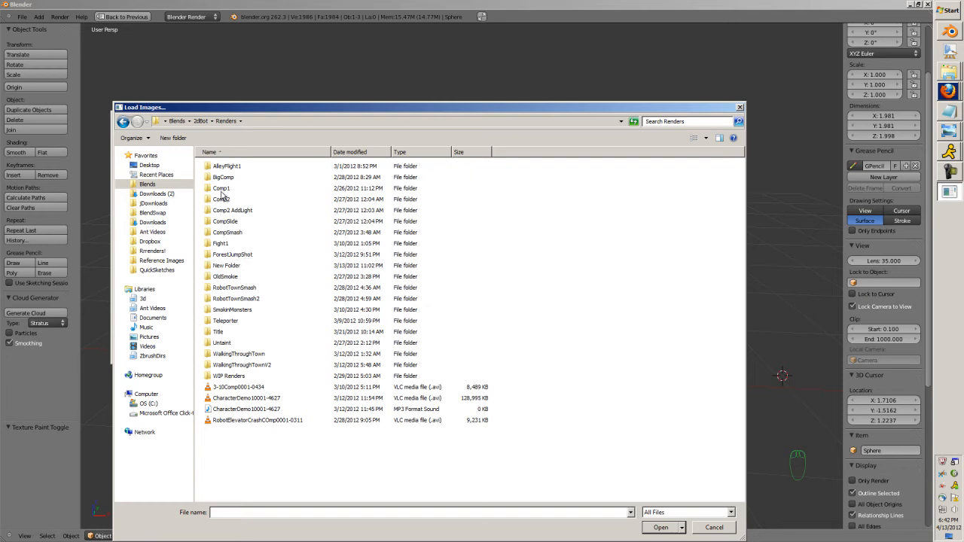
left_click(122, 123)
left_click(121, 124)
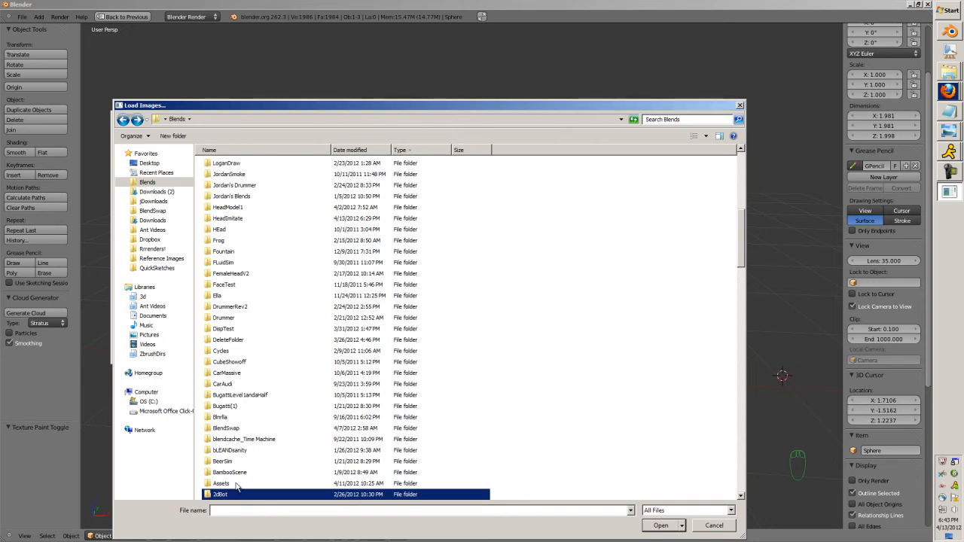
Search the computer for "bleach" and open the file location of BleachStyleTeleport.
key("super")
type("bleach")
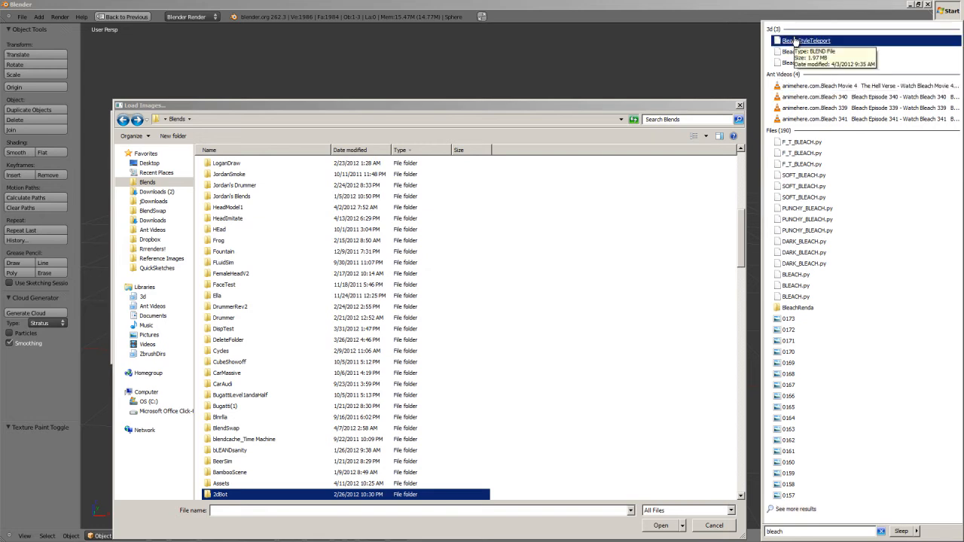
right_click(794, 41)
left_click(712, 195)
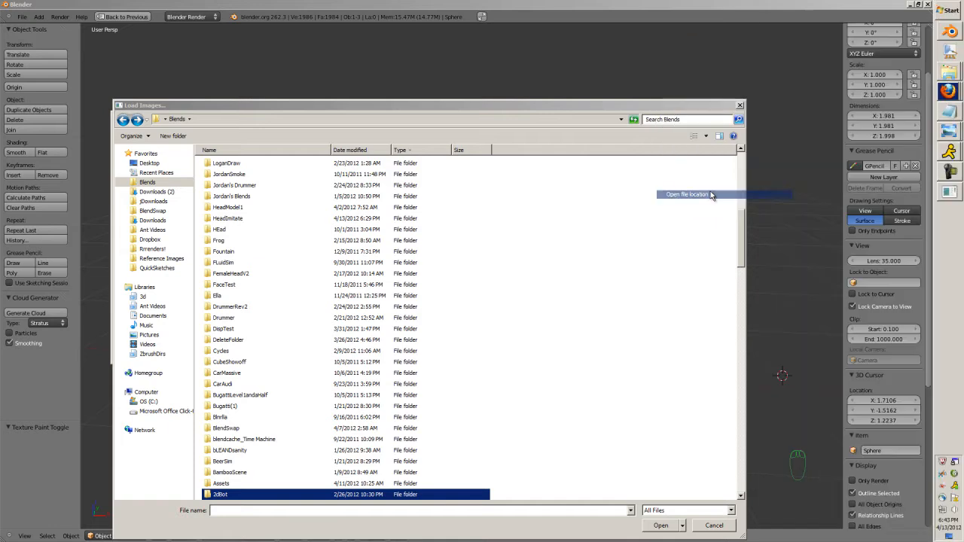
left_click_drag(269, 4, 395, 171)
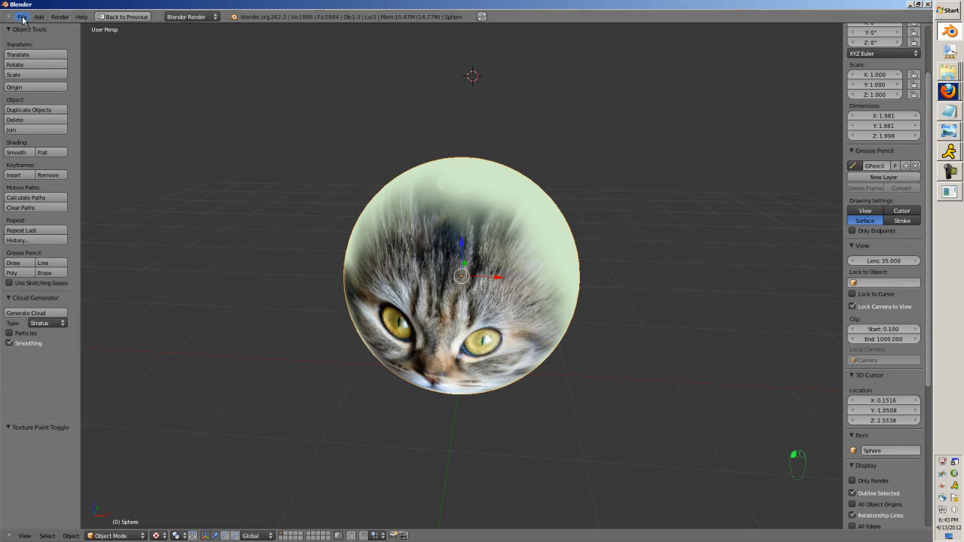
Switch back to Blender and open BleachStyleTeleport.blend from the Blends\2dBot\Blends\CharA folder.
left_click(23, 17)
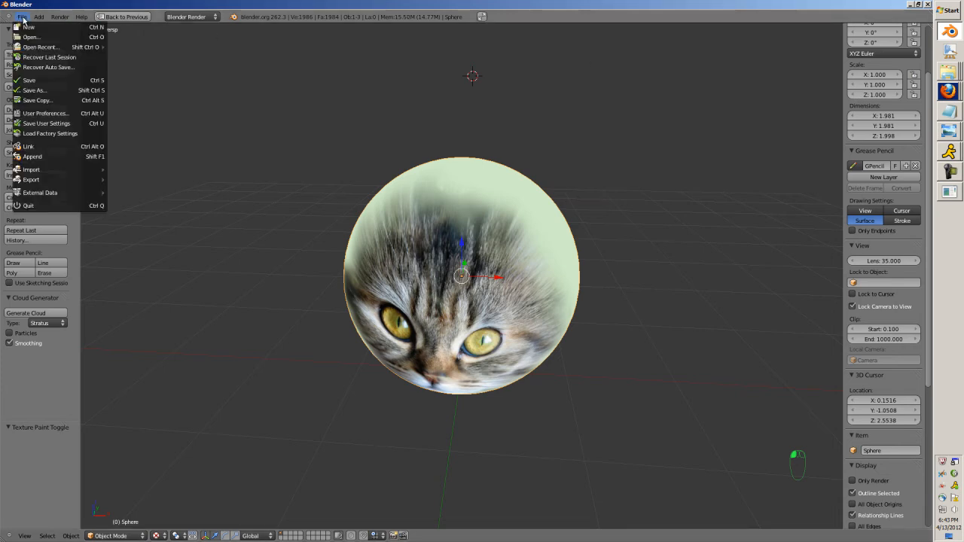
left_click(29, 38)
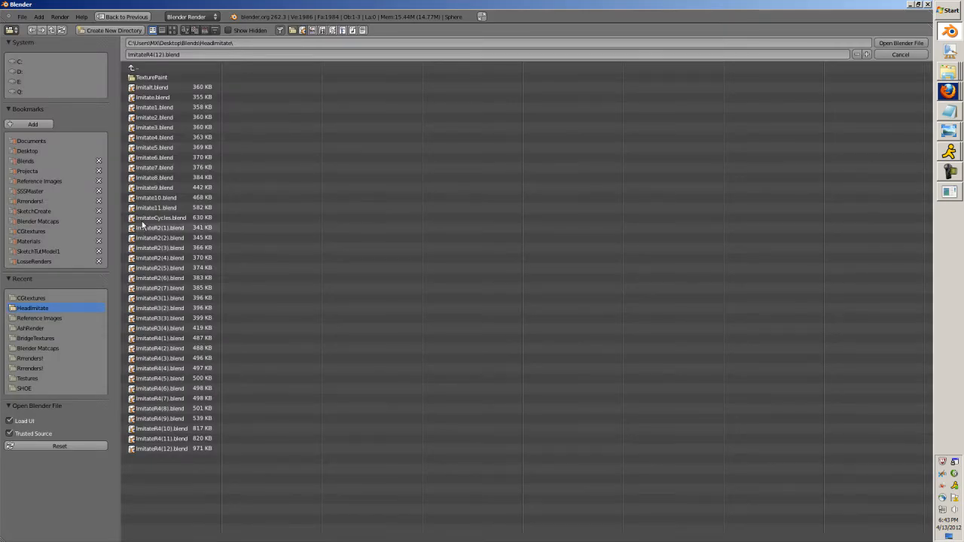
left_click(153, 68)
left_click(152, 76)
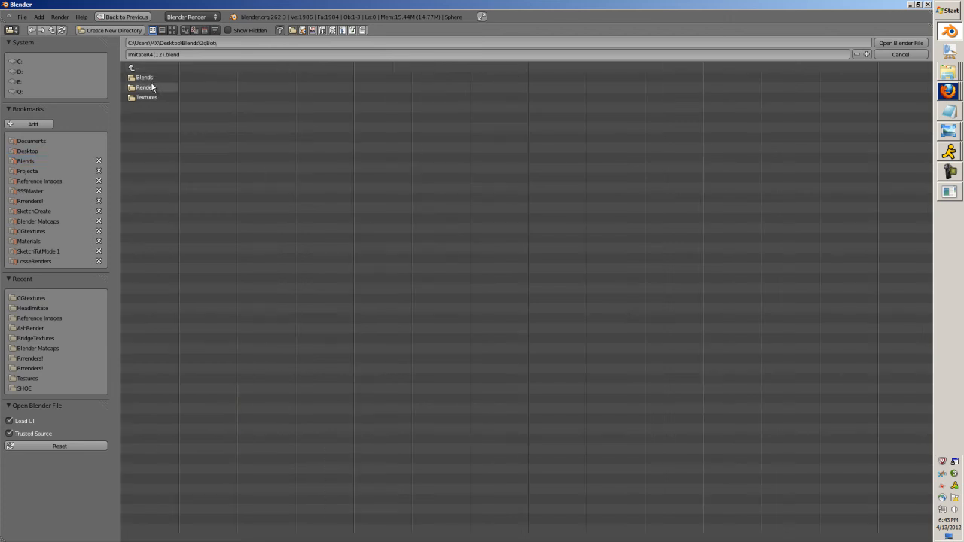
left_click(149, 67)
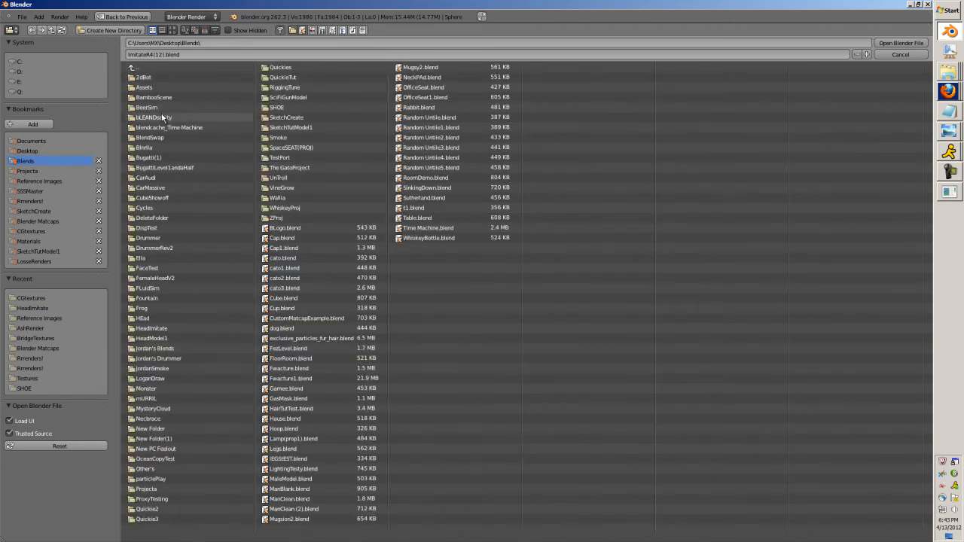
left_click(156, 77)
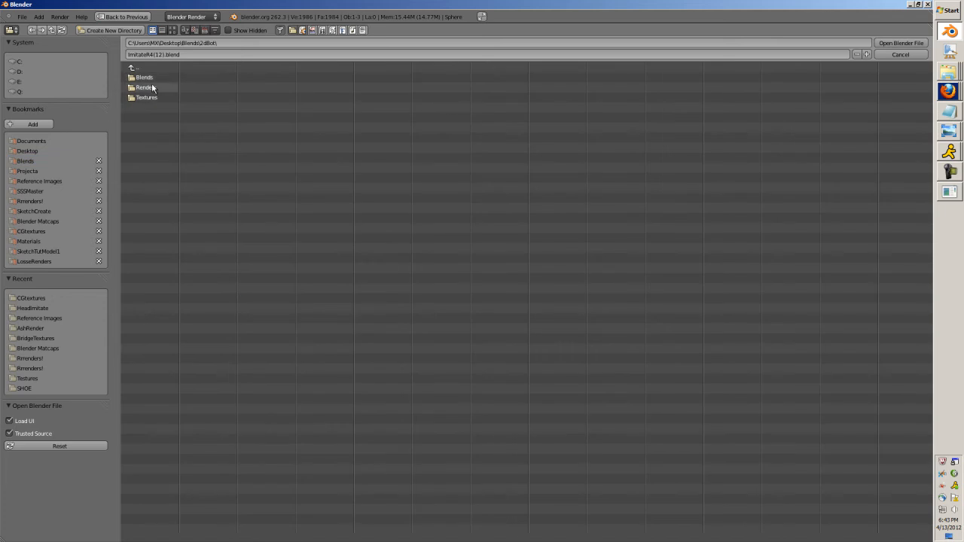
left_click(151, 79)
left_click(145, 97)
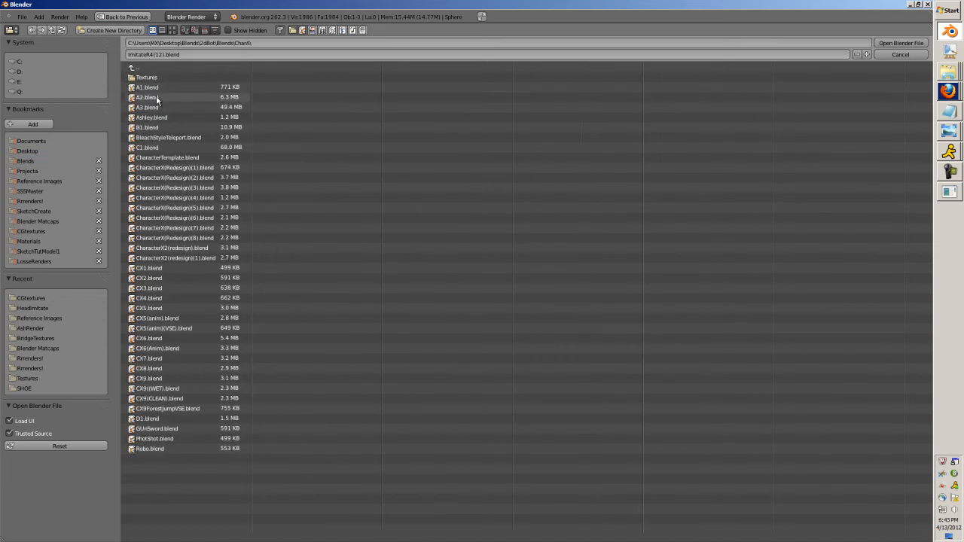
double_click(166, 139)
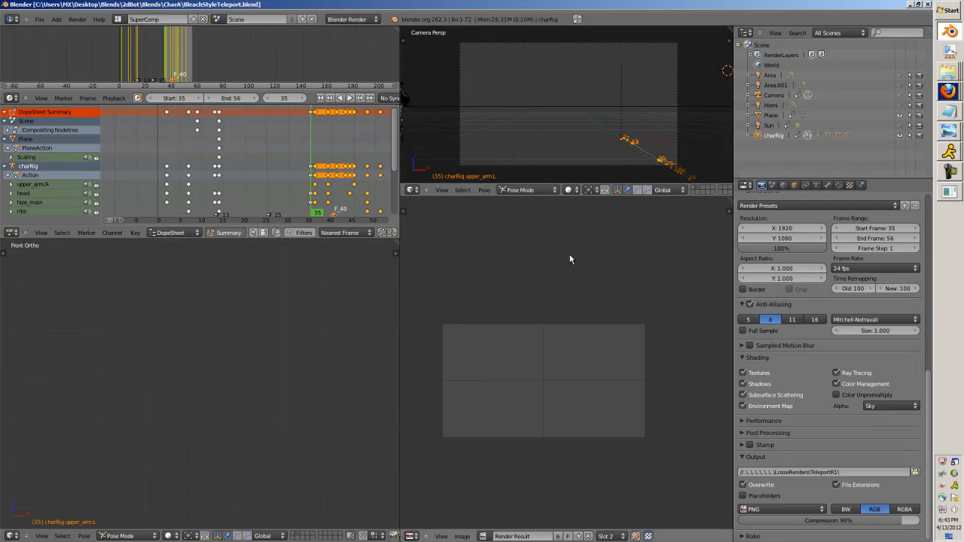
Look up the scene's render output folder and load its PNG frame sequence from LosseRenders on drive C into SqCheck.
left_click(915, 473)
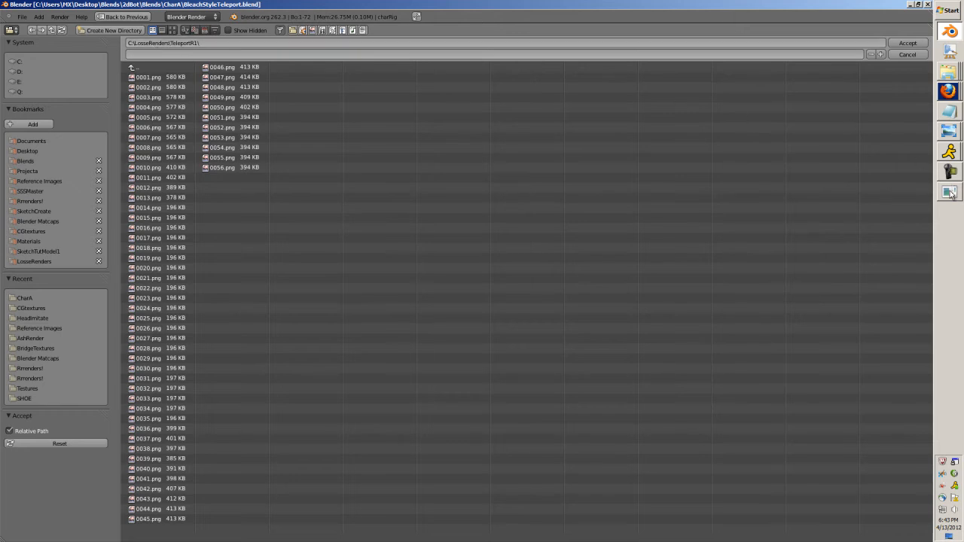
left_click(951, 190)
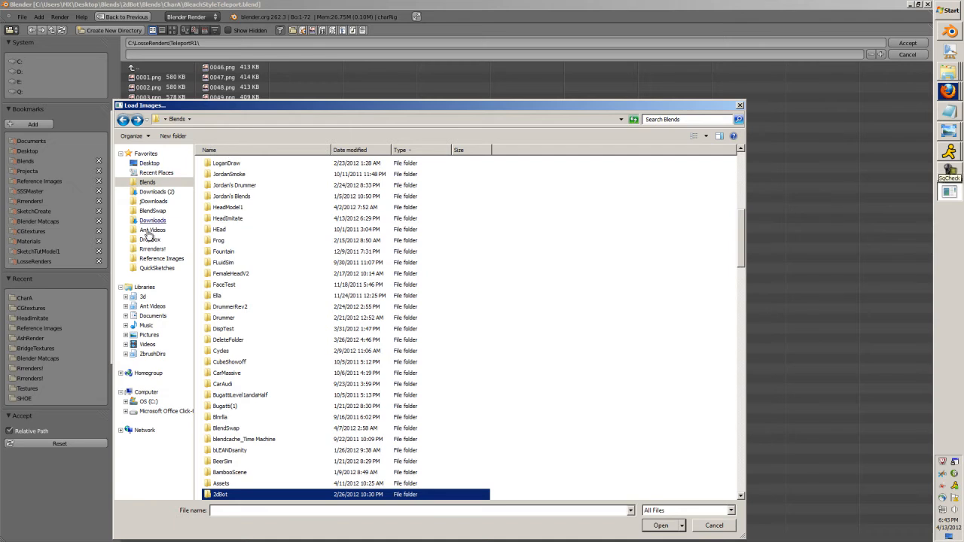
left_click(139, 401)
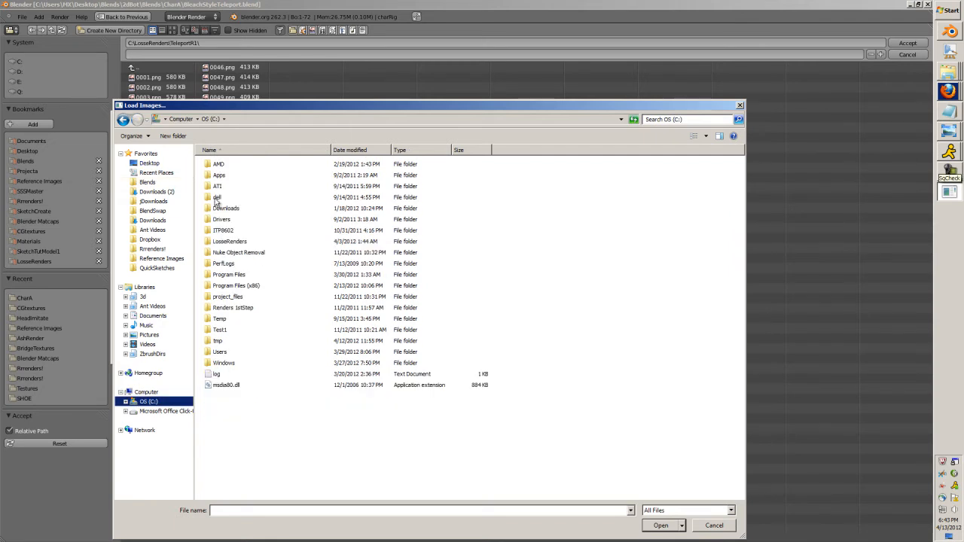
double_click(229, 245)
double_click(229, 165)
left_click(234, 167)
left_click(499, 426, "shift")
left_click(660, 525)
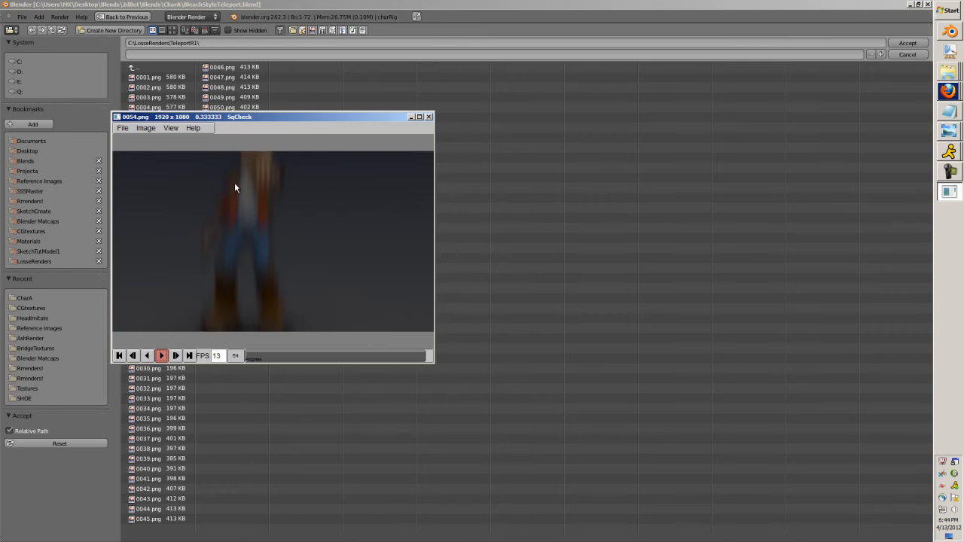
Watch the teleport sequence in a maximized SqCheck window, close it and leave Blender's output folder browser.
left_click(419, 117)
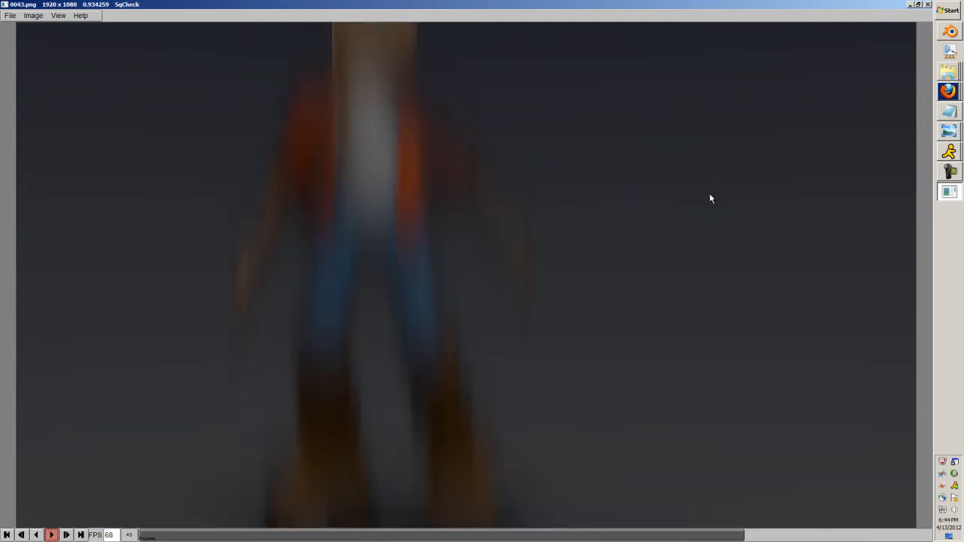
left_click(928, 4)
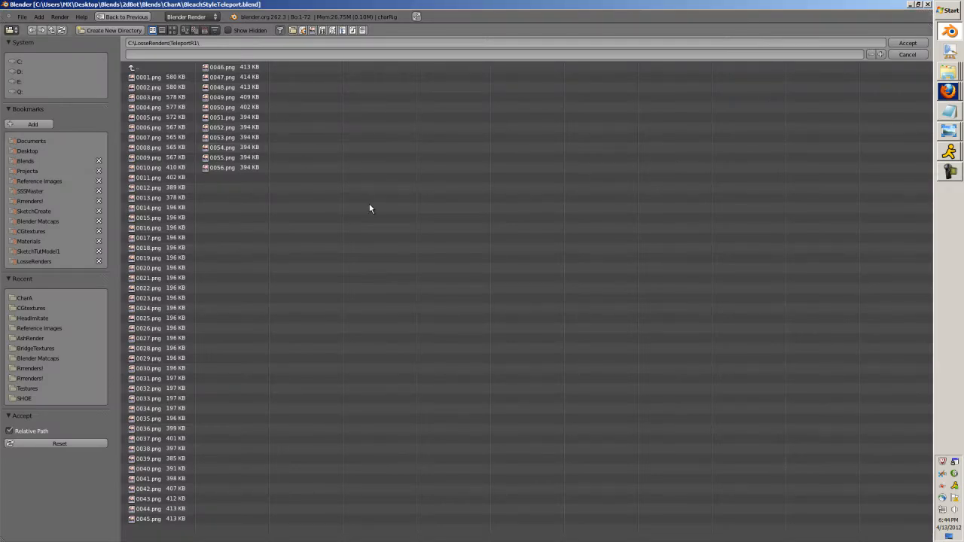
key("Escape")
Open the recent file ImitateR4(12).blend and merge the three tall 3D views of the head into one large view.
left_click(40, 20)
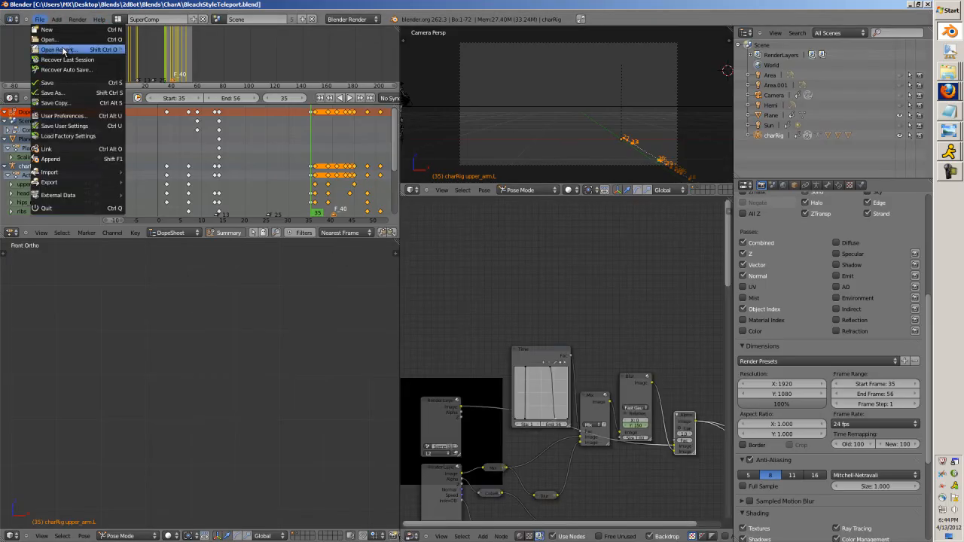
mouse_move(67, 50)
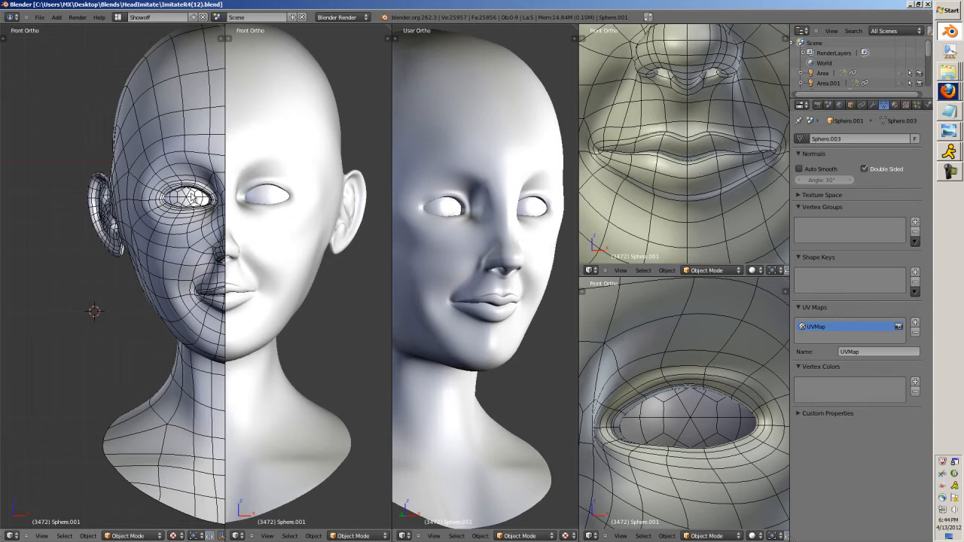
left_click_drag(224, 27, 301, 35)
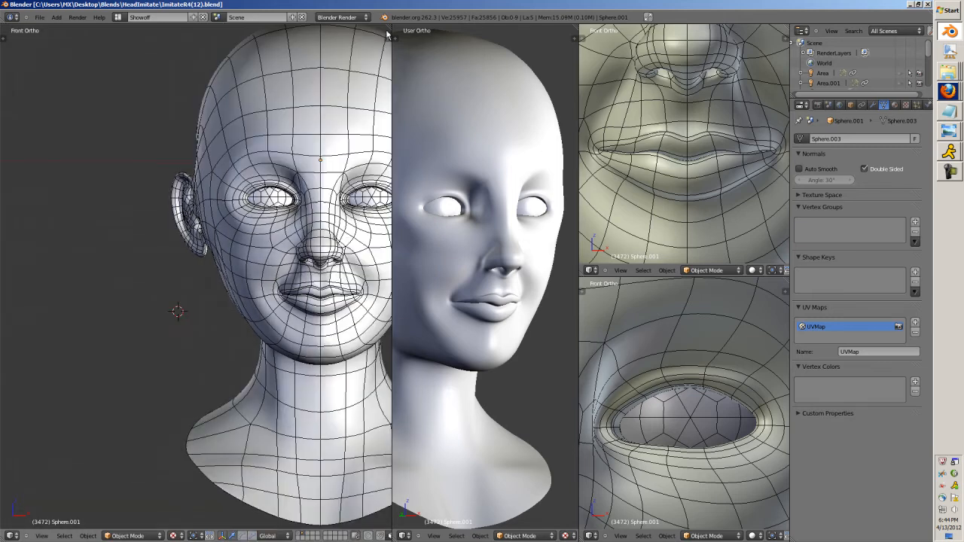
left_click_drag(389, 28, 446, 58)
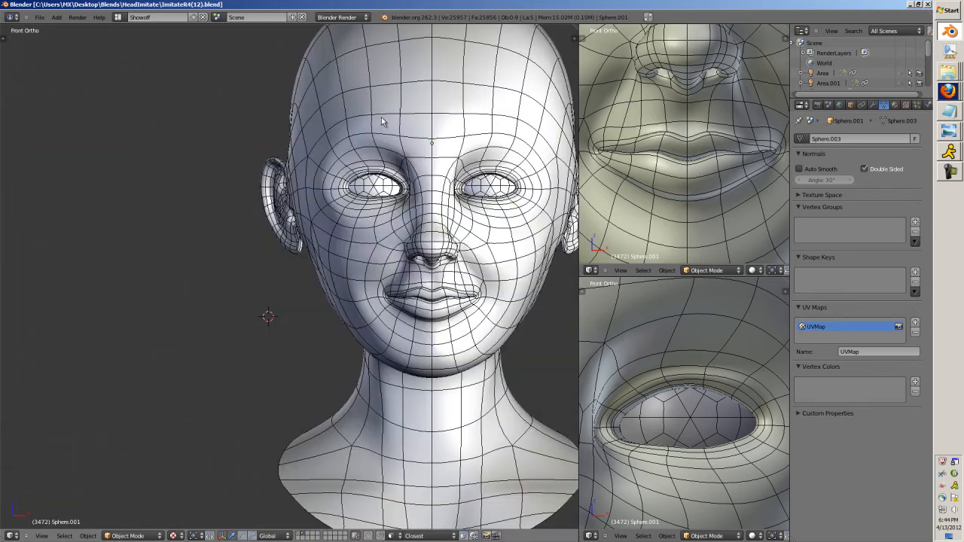
Examine the head model's topology from the front and side, with the head mesh selected.
key("Home")
middle_click_drag(393, 200, 334, 203, "shift")
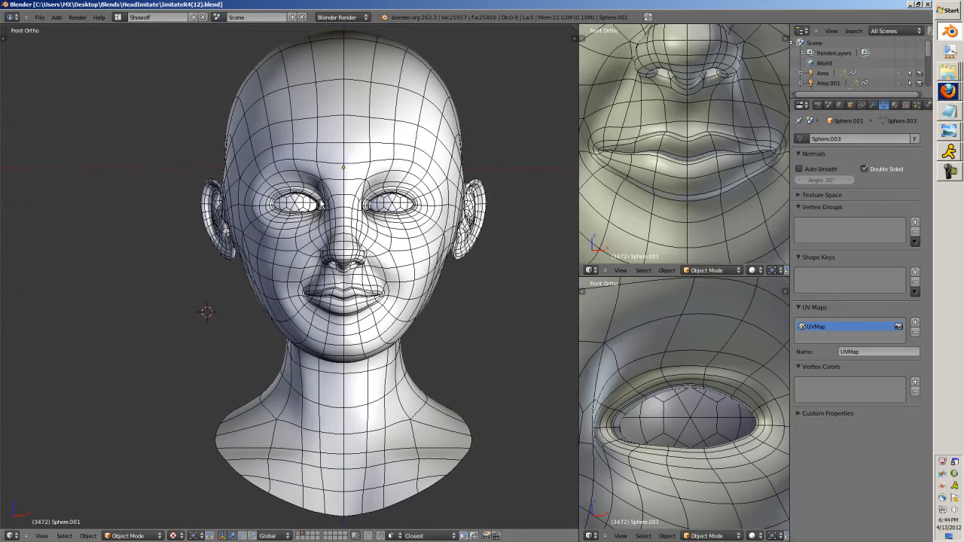
key("KP_3")
key("ctrl+KP_3")
scroll(322, 200, "up", 2)
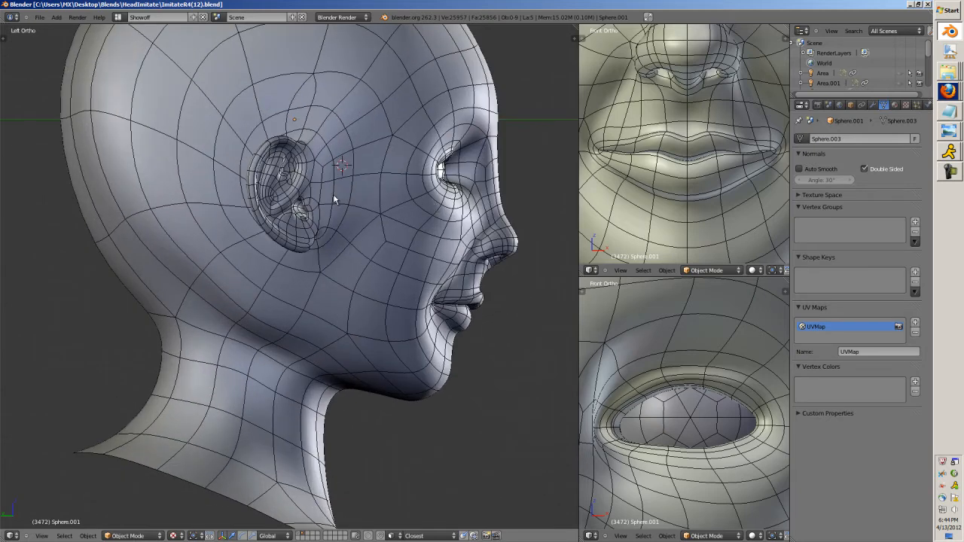
middle_click_drag(434, 202, 396, 217)
key("KP_1")
right_click(354, 251)
scroll(355, 256, "down", 2)
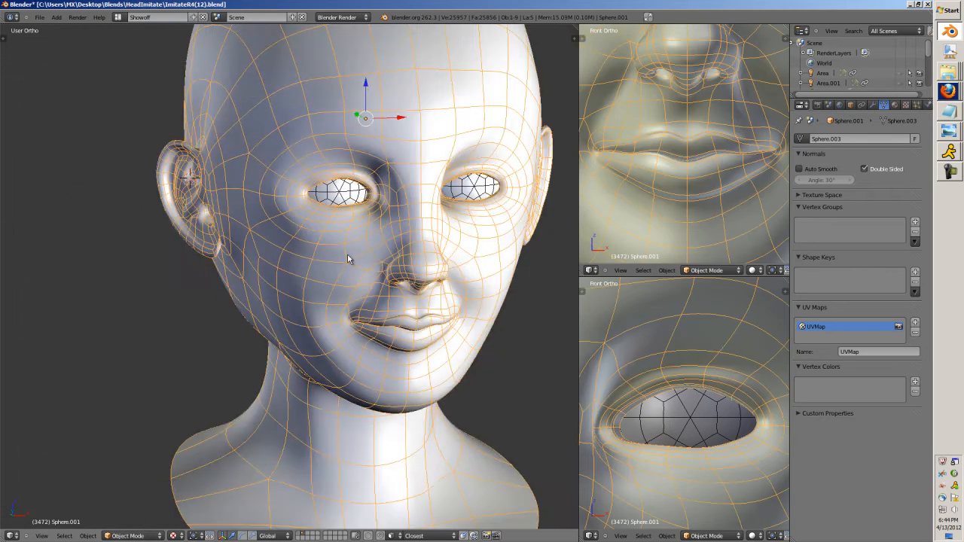
scroll(348, 259, "up", 5)
scroll(348, 259, "down", 5)
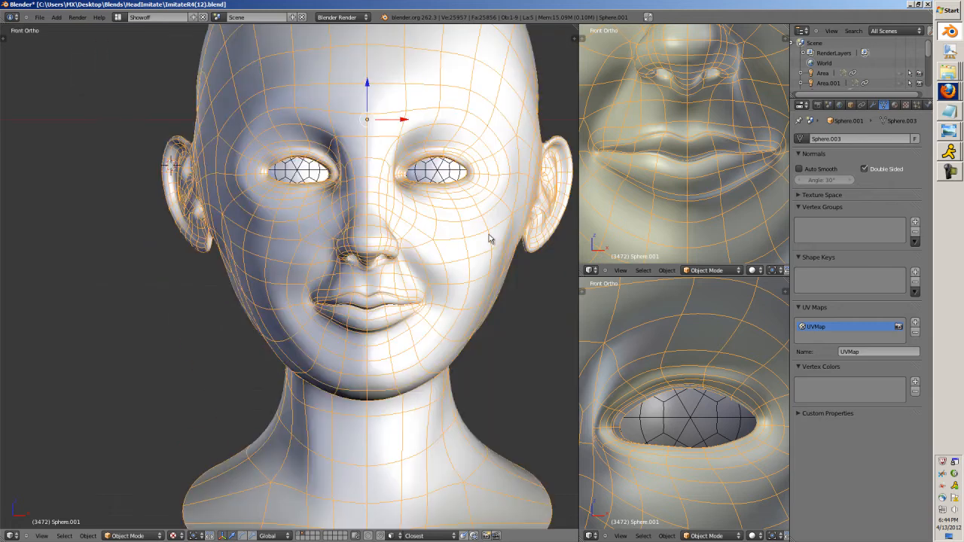
scroll(494, 238, "down", 3)
scroll(378, 258, "up", 1)
Show the layer holding the low-poly head, turn off textured shading and inspect the head from an angle.
key("2")
key("1")
key("2")
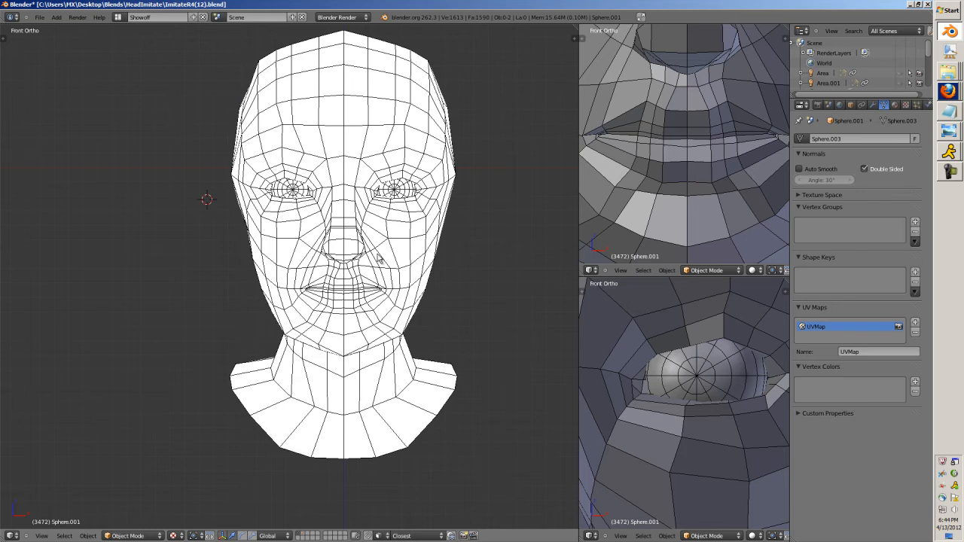
key("KP_5")
key("KP_5")
key("alt+z")
scroll(331, 253, "down", 2)
middle_click_drag(300, 256, 368, 274)
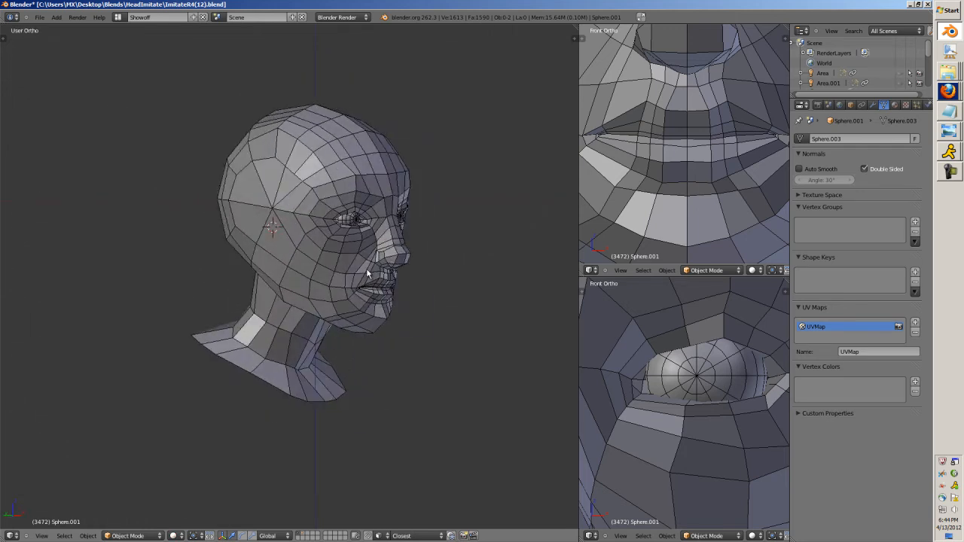
Try to turn on the Screencast Keys display in the 3D view's properties after resetting the 3D cursor.
key("1")
key("2")
scroll(366, 275, "up", 3)
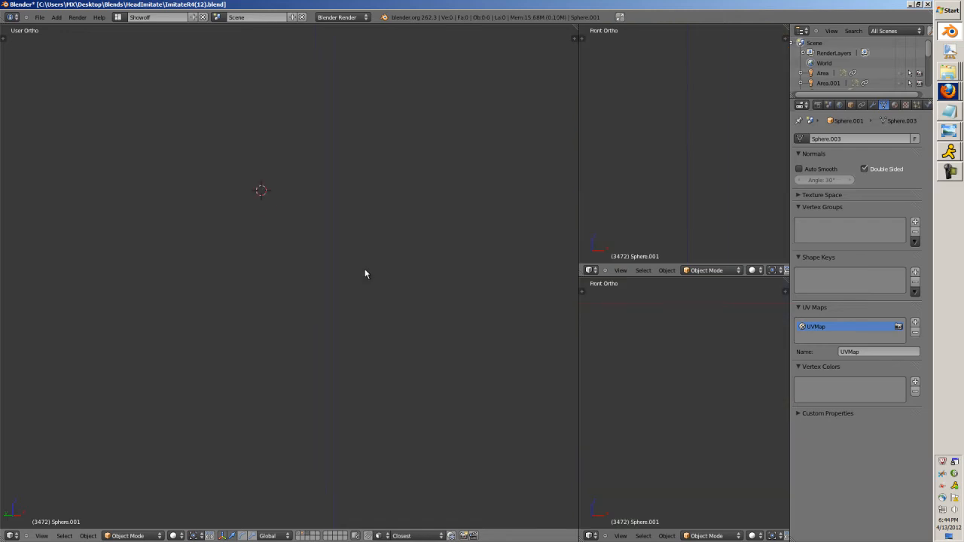
key("shift+c")
key("n")
scroll(520, 422, "down", 5)
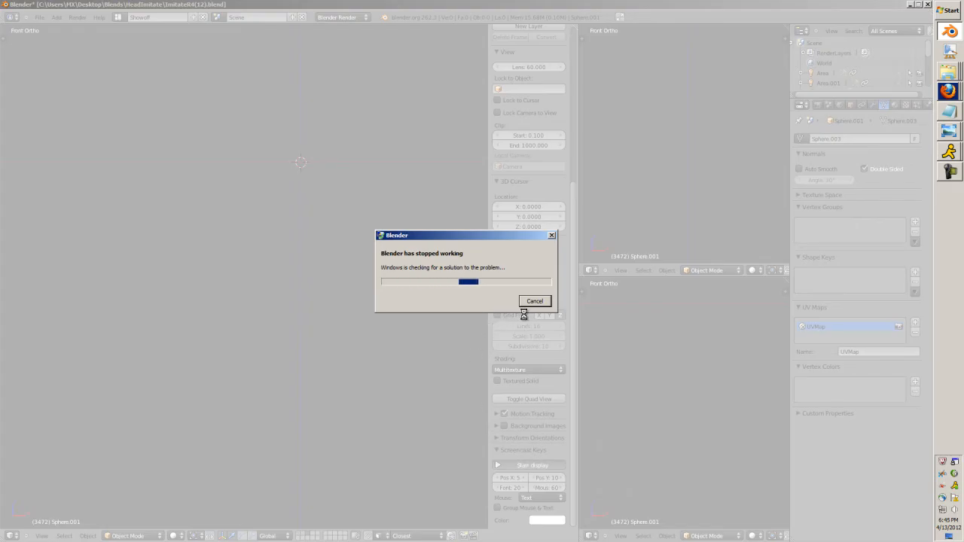
Dismiss the crash dialog, relaunch Blender and open the recent file ImitateR4(12).blend.
left_click(535, 302)
left_click(949, 31)
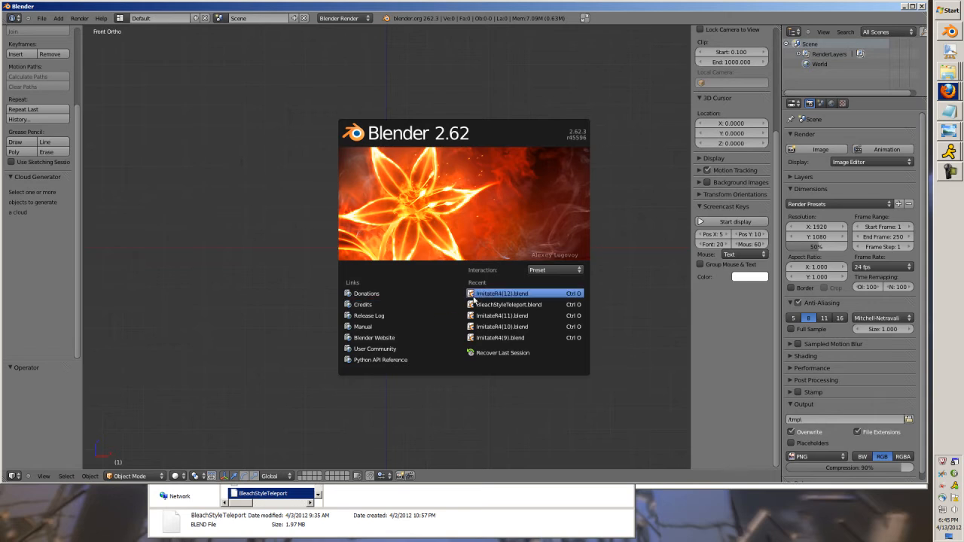
left_click(474, 297)
scroll(361, 267, "down", 2)
middle_click_drag(436, 264, 386, 272, "shift")
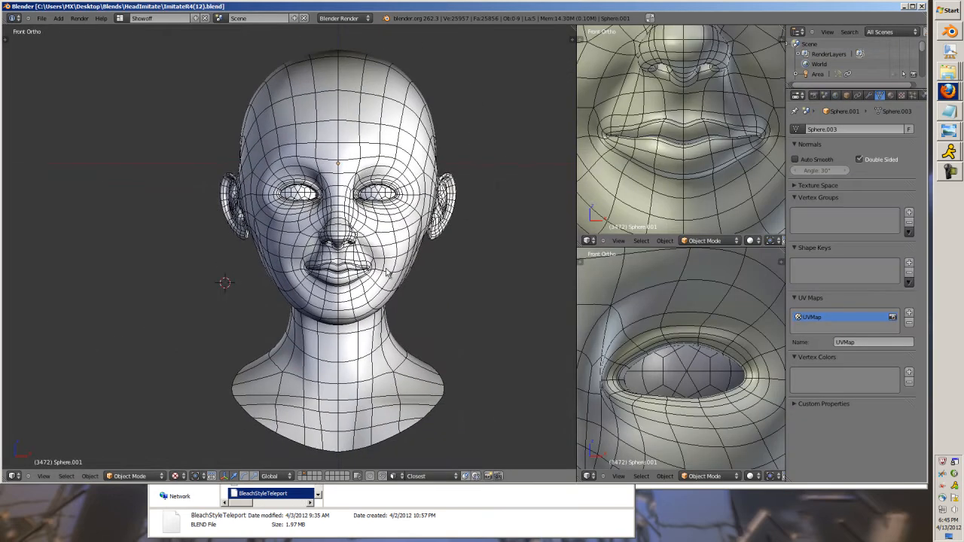
Make the Blender window full screen and reset the 3D cursor to the origin with the head centred.
left_click(651, 18)
scroll(507, 279, "down", 1)
scroll(507, 281, "up", 2)
key("shift+c")
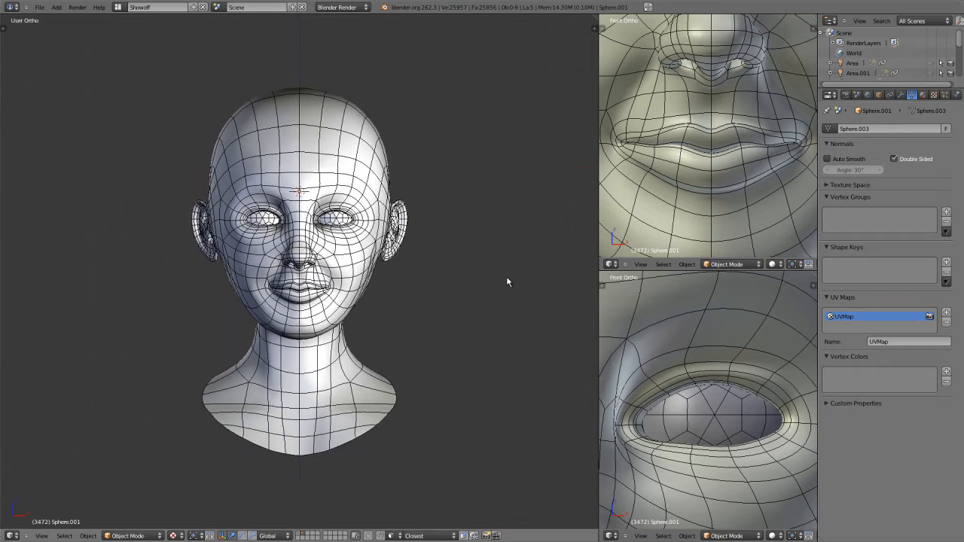
Show the head in wireframe and start the Screencast Keys display.
key("z")
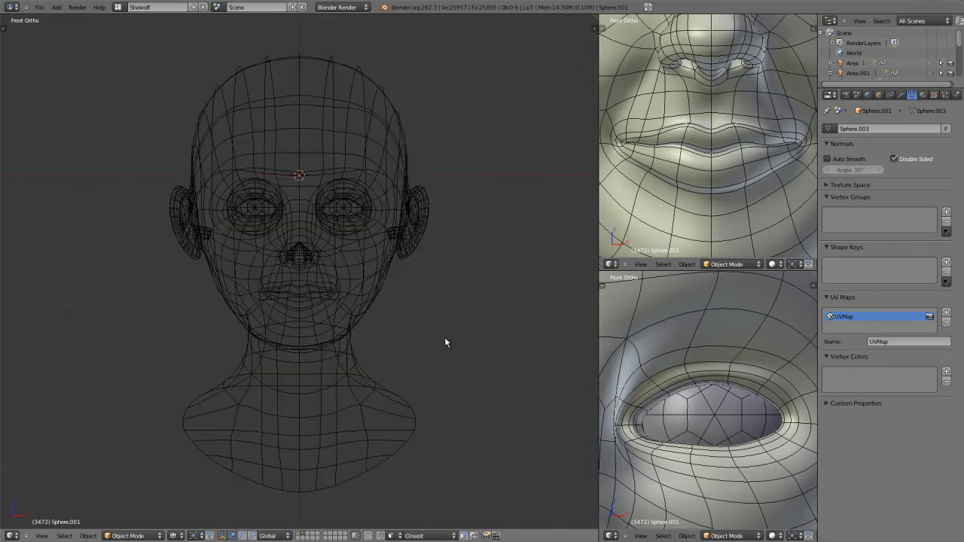
key("n")
left_click(536, 449)
left_click(552, 466)
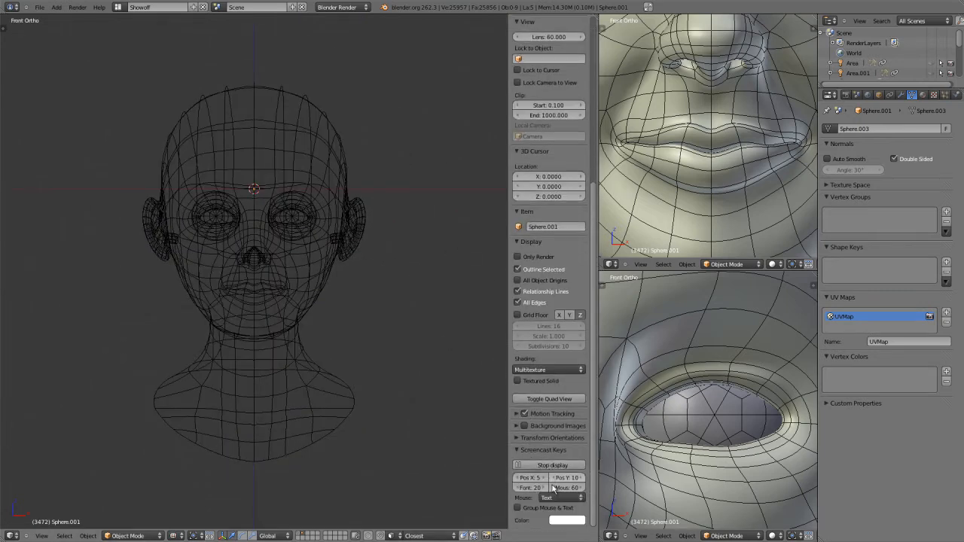
Set the Screencast Keys font size to 50, its colour to orange-yellow and the mouse display to Icon.
left_click(536, 479)
left_click(536, 489)
type("50")
key("Return")
left_click(569, 519)
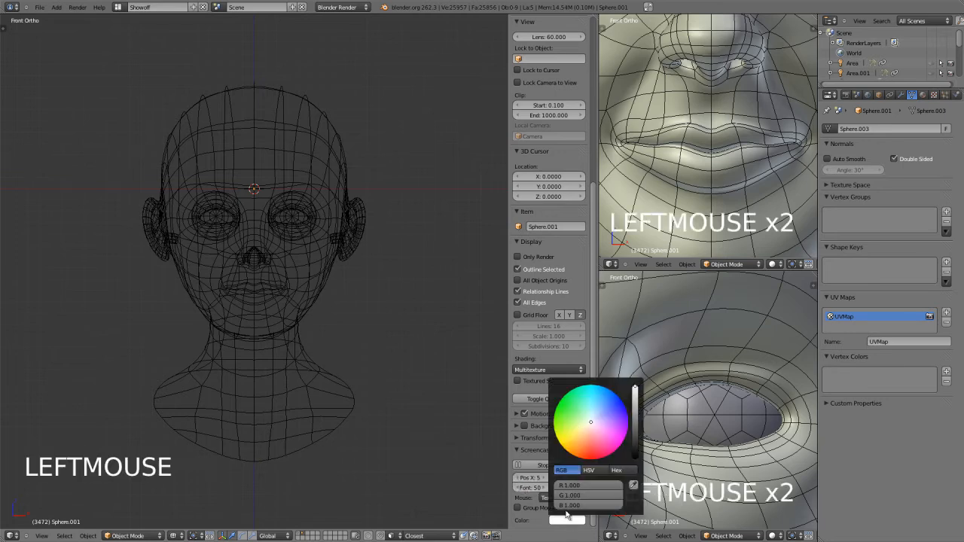
left_click(571, 437)
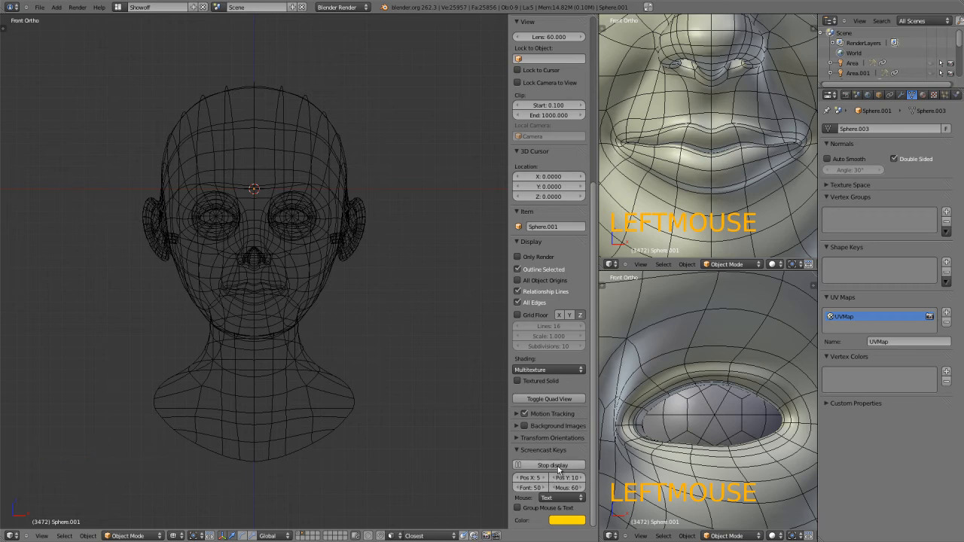
left_click(570, 497)
left_click(547, 475)
Return the head to solid shading, enter Edit Mode on its mesh and deselect everything.
scroll(256, 317, "up", 3)
key("z")
scroll(259, 288, "down", 2)
scroll(272, 351, "up", 3)
middle_click_drag(273, 228, 273, 329, "shift")
key("Tab")
scroll(248, 260, "down", 2)
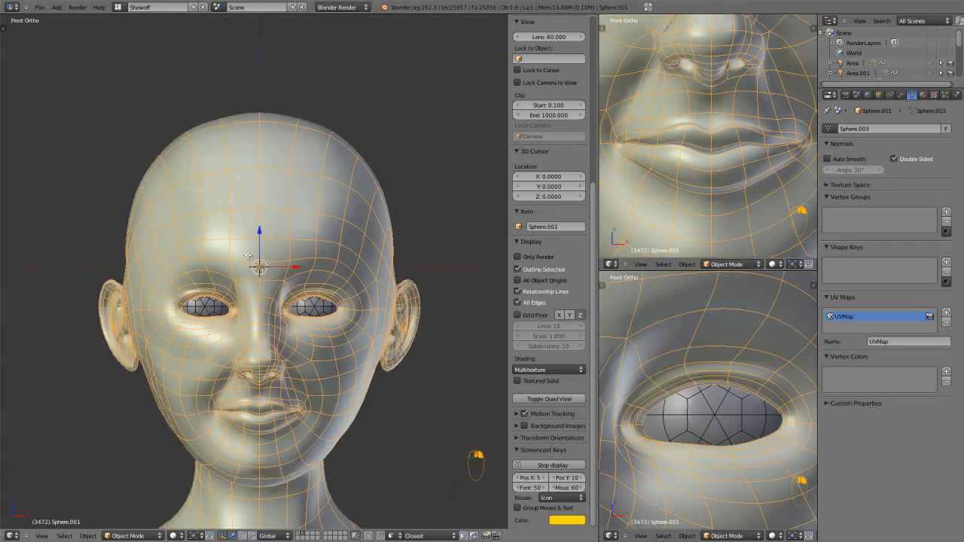
key("a")
key("a")
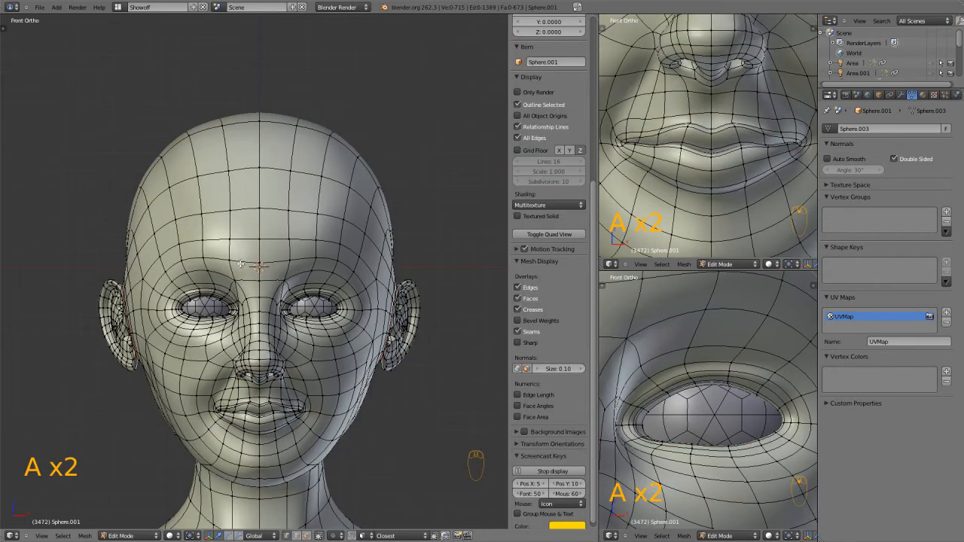
Select a patch of neighbouring vertices on the forehead above the nose bridge.
middle_click_drag(240, 262, 264, 273)
right_click(329, 281)
right_click(327, 262, "shift")
right_click(325, 232, "shift")
right_click(297, 232, "shift")
right_click(304, 258, "shift")
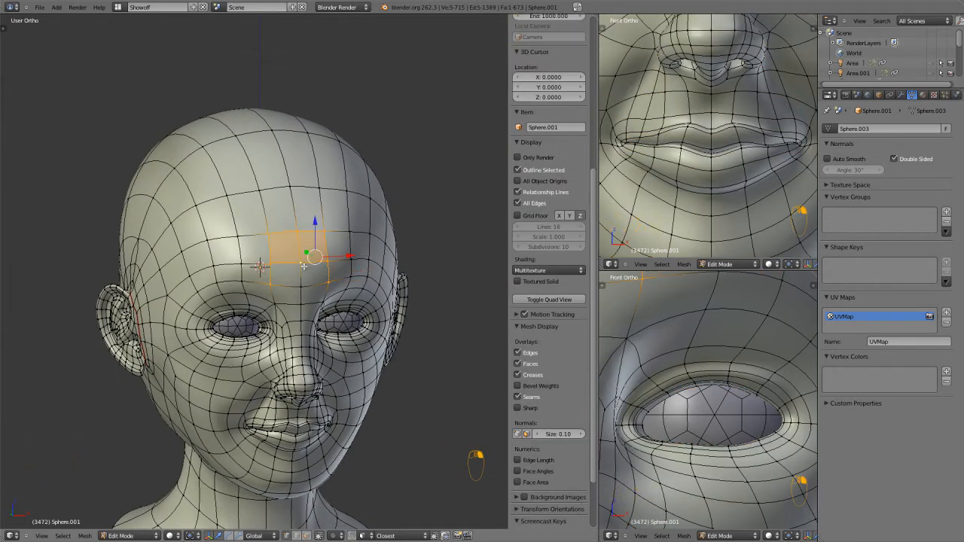
right_click(298, 286, "shift")
Switch to face selection and add more faces across the forehead to the selection.
key("ctrl+Tab")
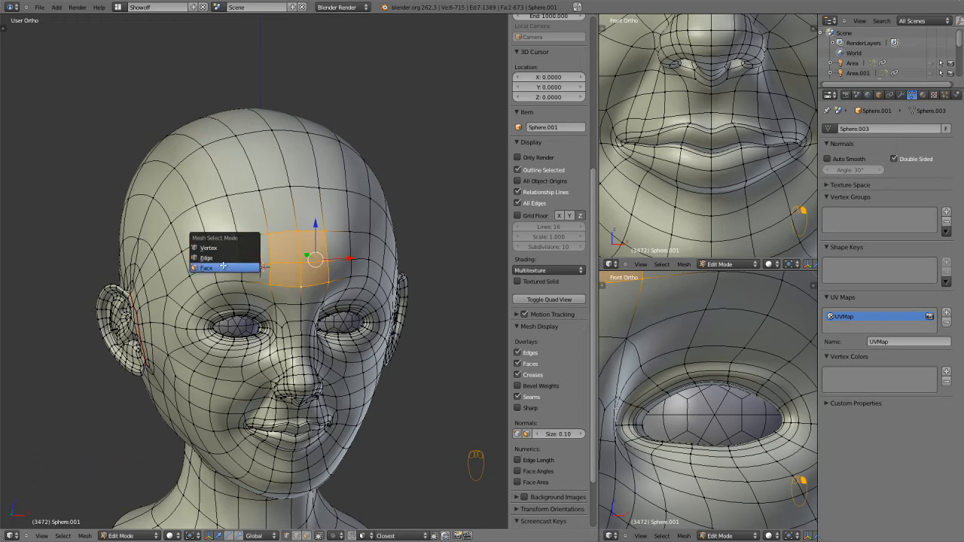
left_click(224, 266)
right_click(250, 226, "shift")
right_click(253, 251, "shift")
right_click(221, 254, "shift")
right_click(221, 224, "shift")
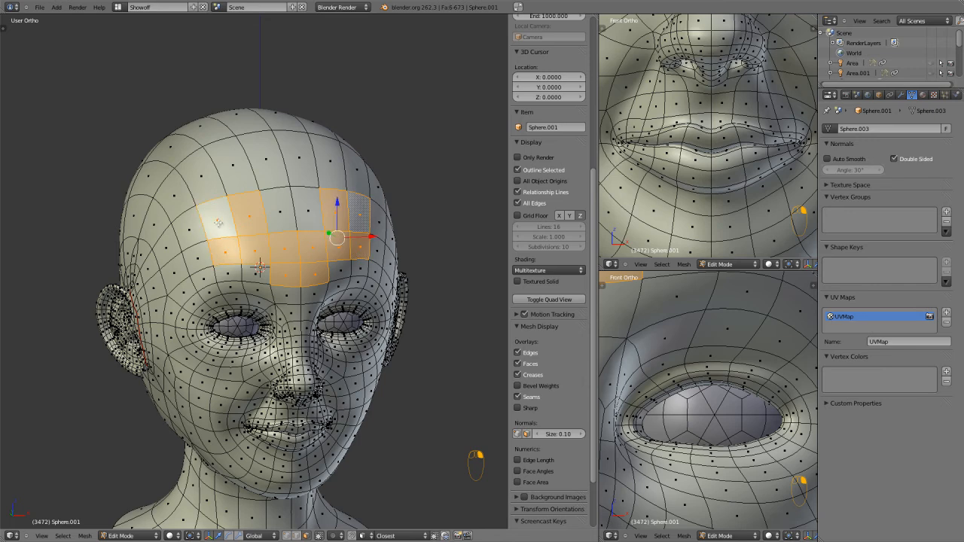
right_click(285, 217, "shift")
Compare the head mesh in Object Mode and Edit Mode by switching back and forth between them.
scroll(283, 303, "up", 5)
scroll(301, 339, "down", 3)
middle_click_drag(306, 411, 247, 305, "shift")
scroll(260, 337, "up", 3)
key("Tab")
scroll(248, 297, "up", 2)
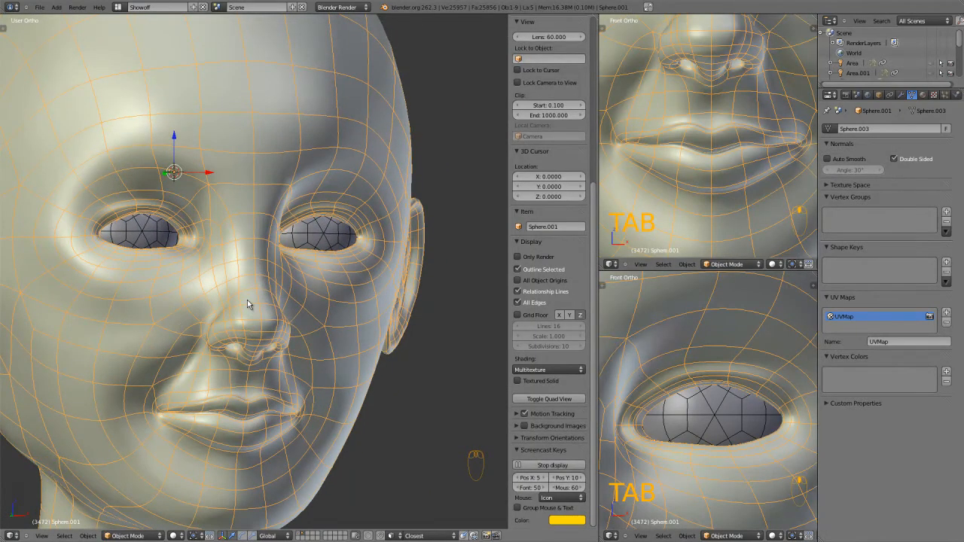
key("Tab")
key("Tab")
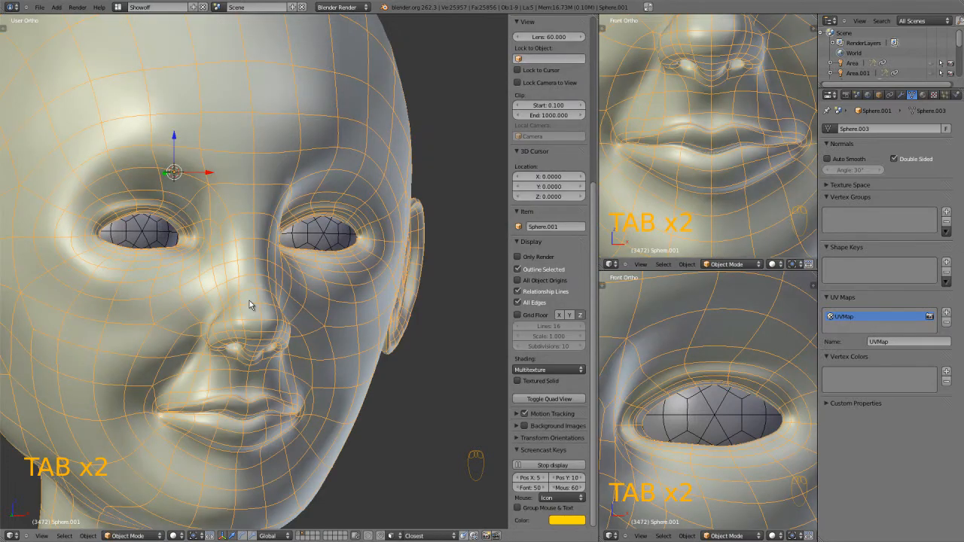
key("Tab")
Review the vertex, edge and face selection modes, toggle snapping and return to Object Mode.
key("ctrl+Tab")
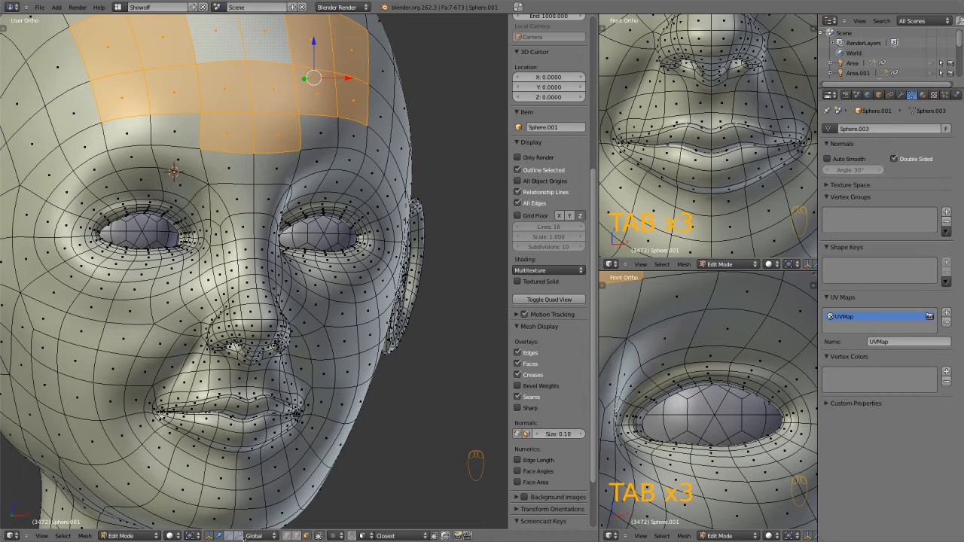
left_click(296, 535)
left_click(304, 535)
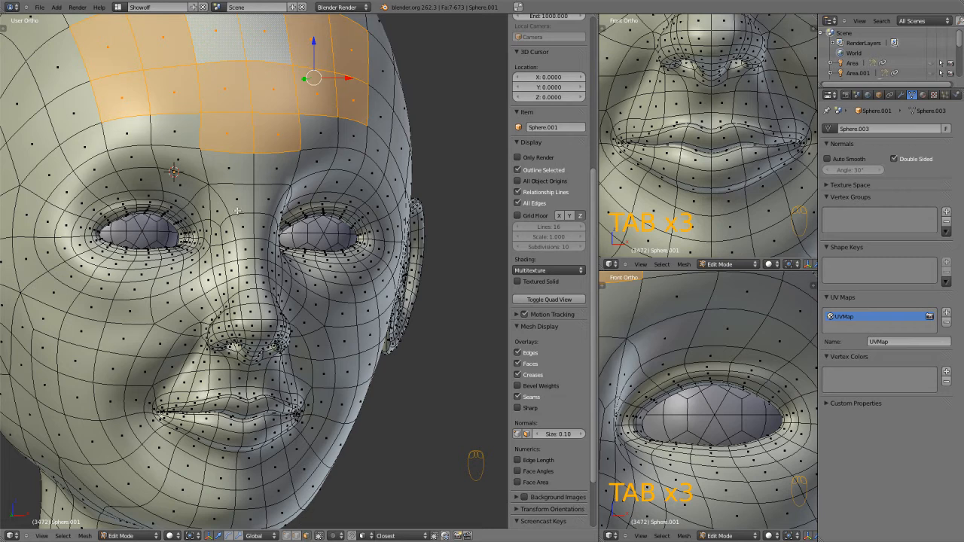
key("ctrl+Tab")
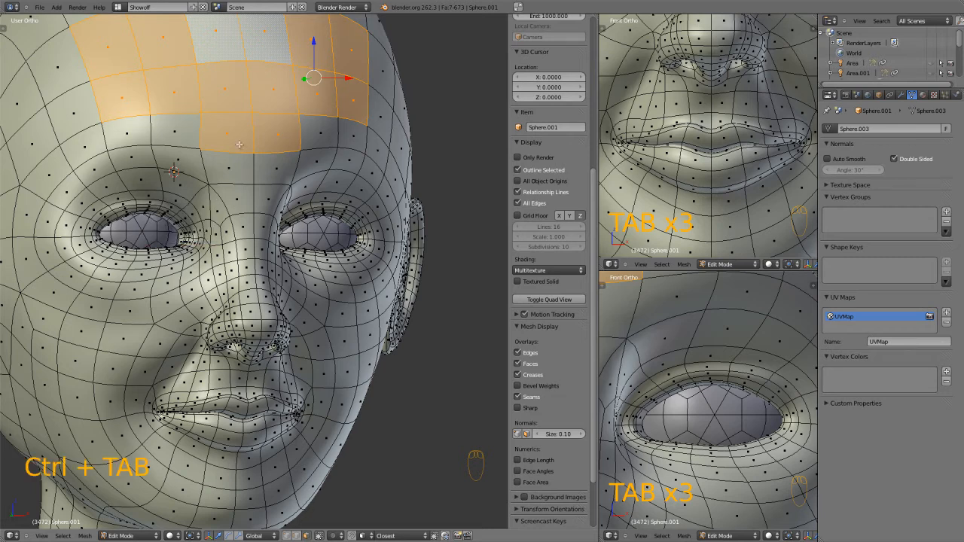
key("shift+Tab")
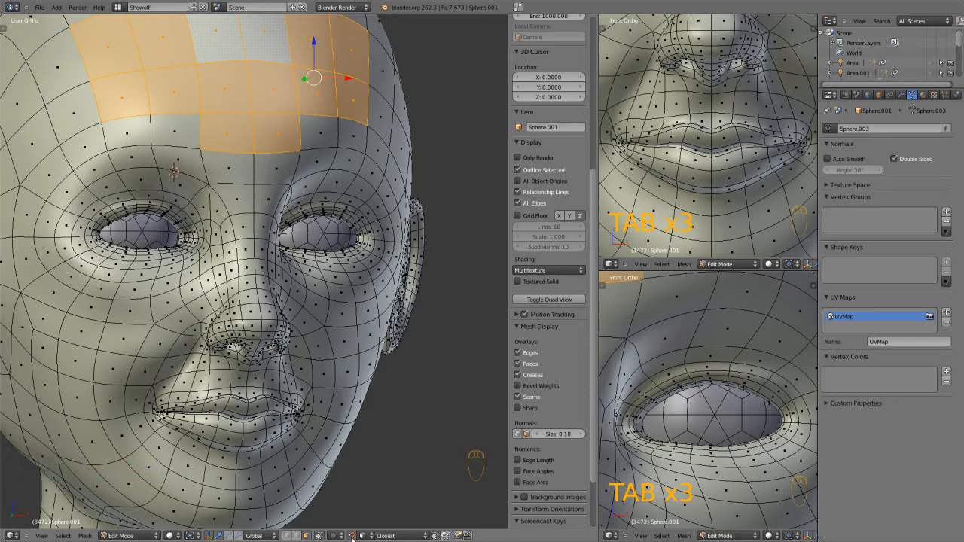
scroll(230, 278, "down", 3)
key("Tab")
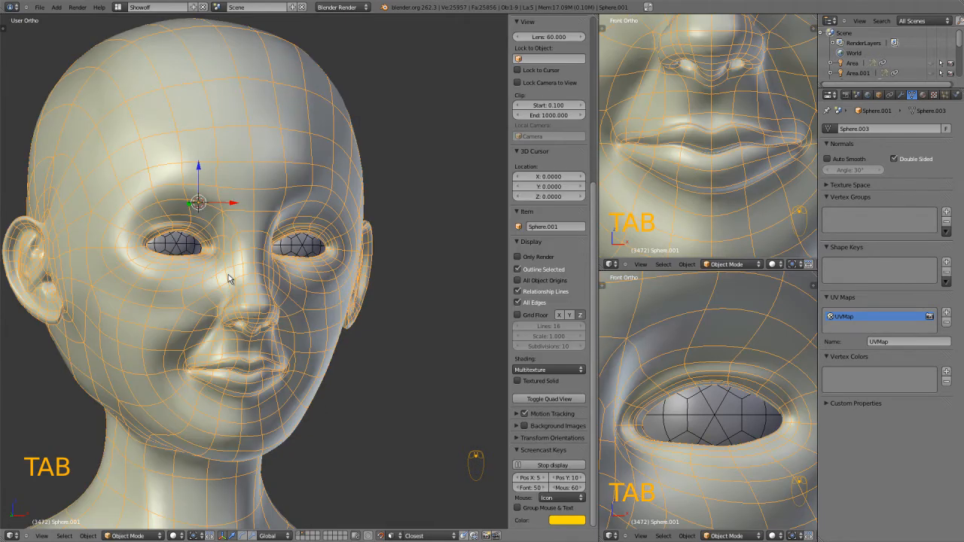
Add a plane mesh at the head's centre and align it to the front view.
key("KP_1")
key("shift+a")
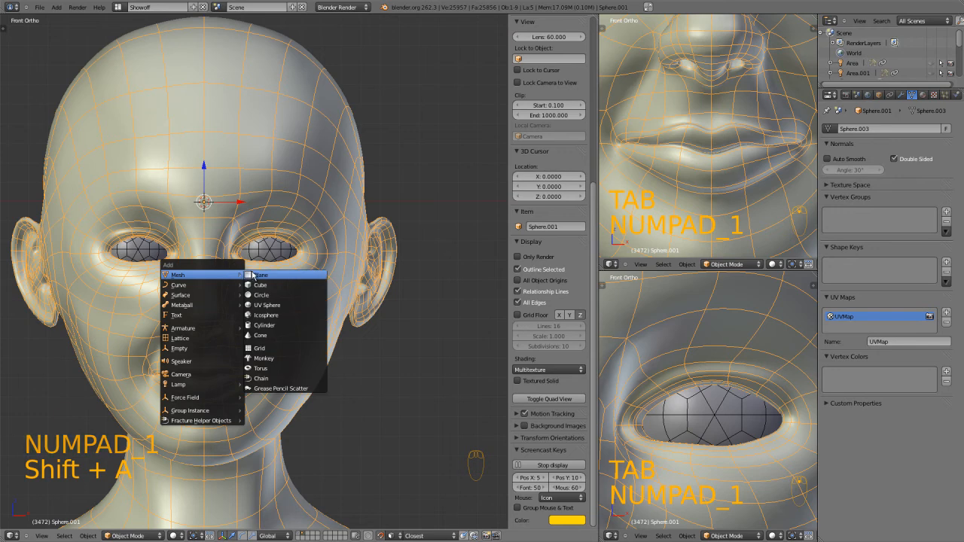
left_click(251, 276)
key("shift+Tab")
key("KP_1")
key("KP_3")
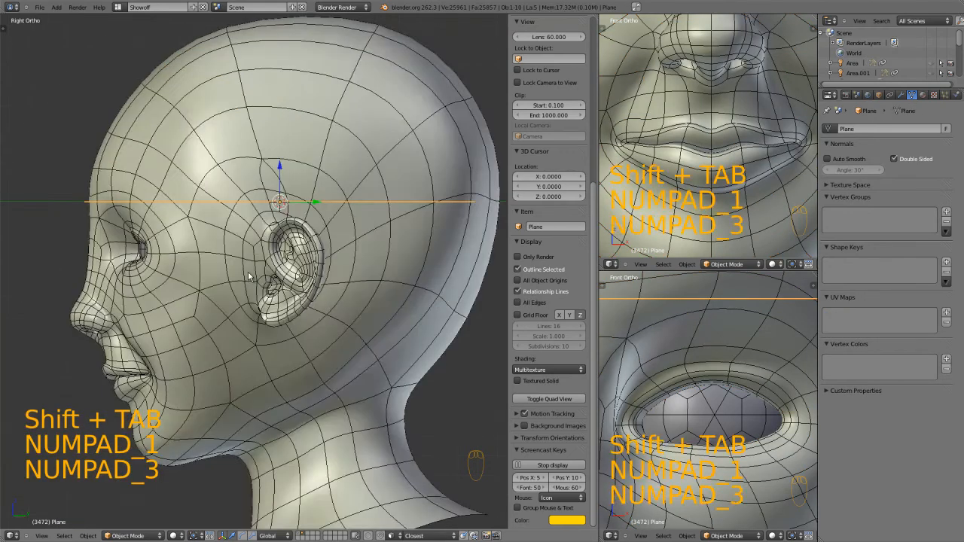
key("KP_1")
scroll(68, 295, "down", 1)
scroll(67, 290, "down", 1)
key("t")
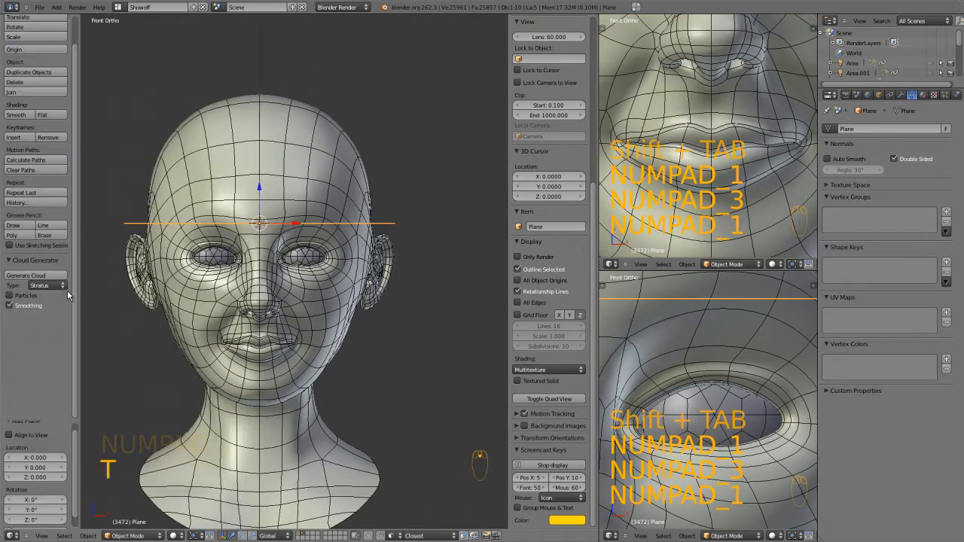
left_click(26, 436)
Move the upright plane forward along the Y axis until it stands in front of the face.
middle_click_drag(249, 331, 313, 224)
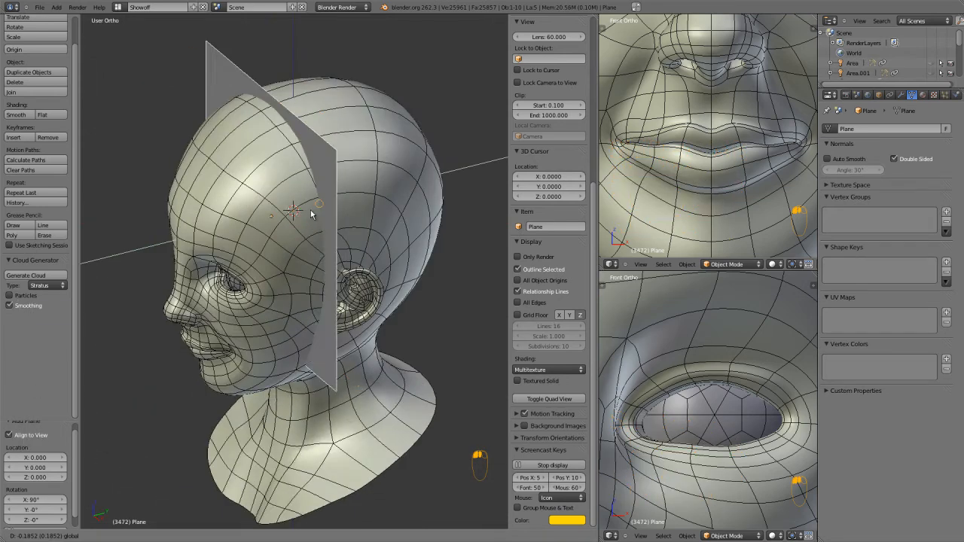
left_click_drag(322, 208, 204, 239)
left_click(200, 245)
middle_click_drag(205, 239, 150, 268)
scroll(250, 364, "down", 2)
In Edit Mode, scale the plane down twice, the last time by a factor of about 0.259.
key("Tab")
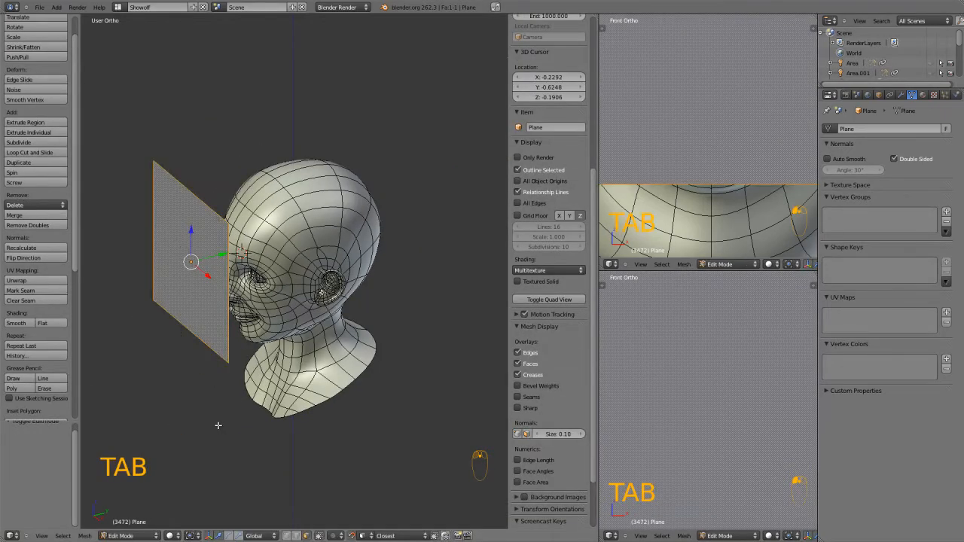
key("s")
left_click(192, 325)
key("s")
left_click(201, 304)
Move the small plane about 0.513 along the Y axis onto the forehead between the eyebrows.
key("KP_0")
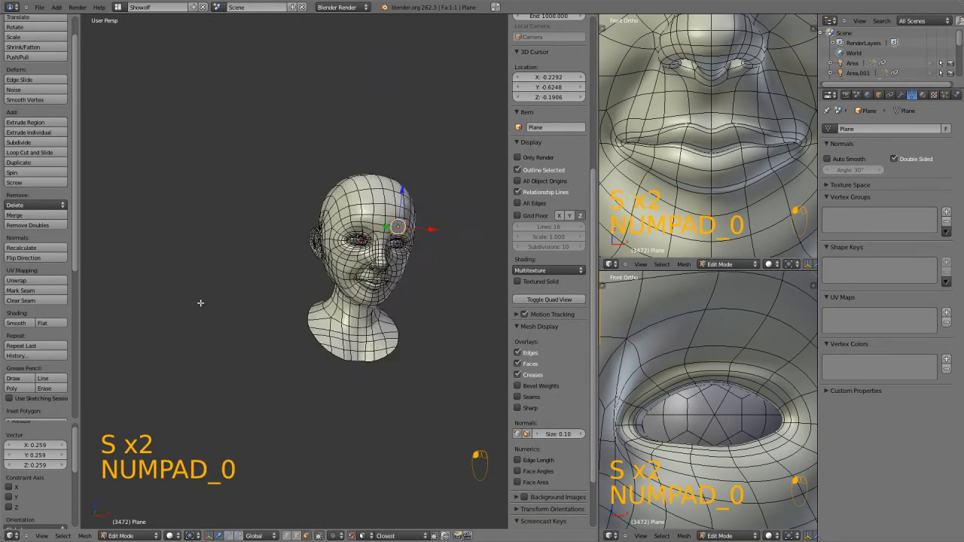
key("KP_1")
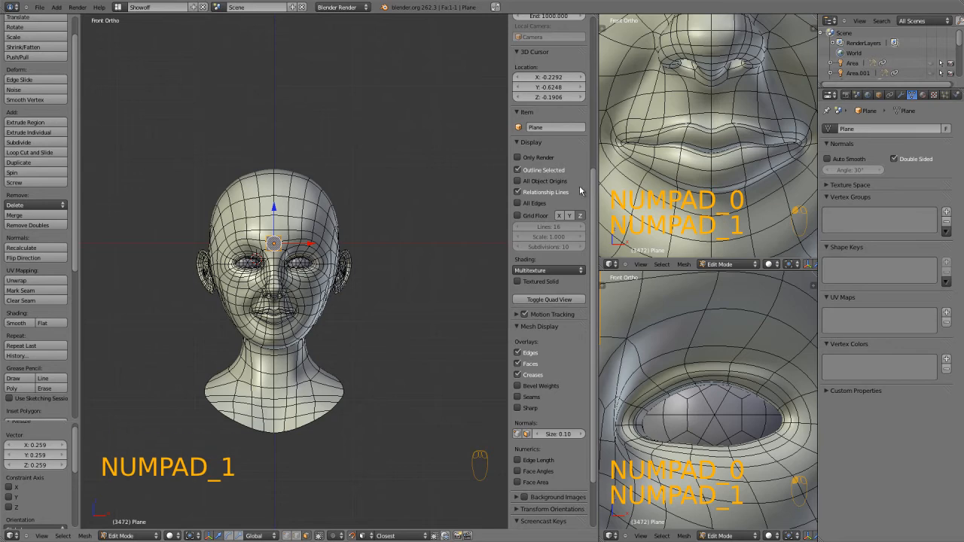
key("KP_Decimal")
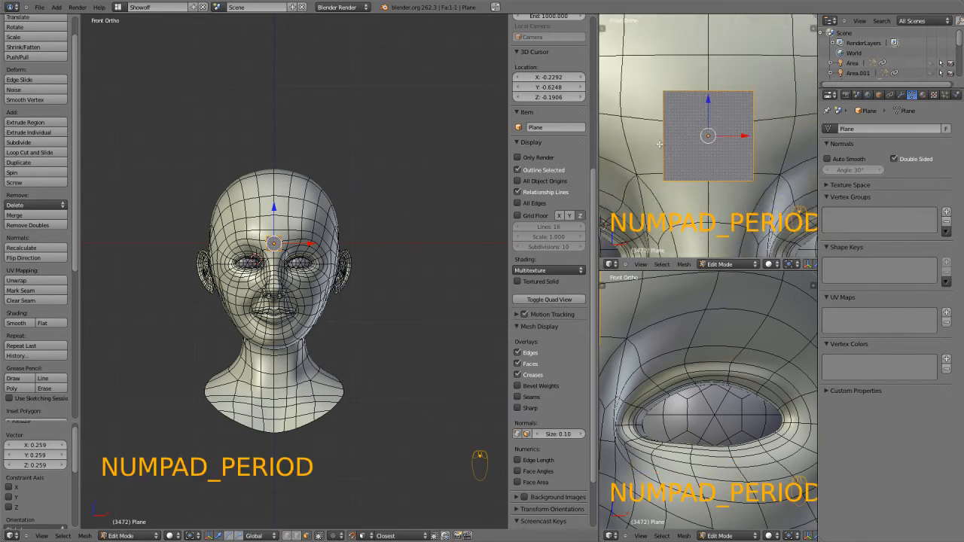
middle_click_drag(659, 147, 702, 157)
scroll(702, 157, "down", 5)
left_click_drag(690, 128, 664, 126)
scroll(702, 340, "down", 2)
middle_click_drag(687, 341, 727, 379)
scroll(714, 358, "down", 2)
scroll(305, 273, "up", 5)
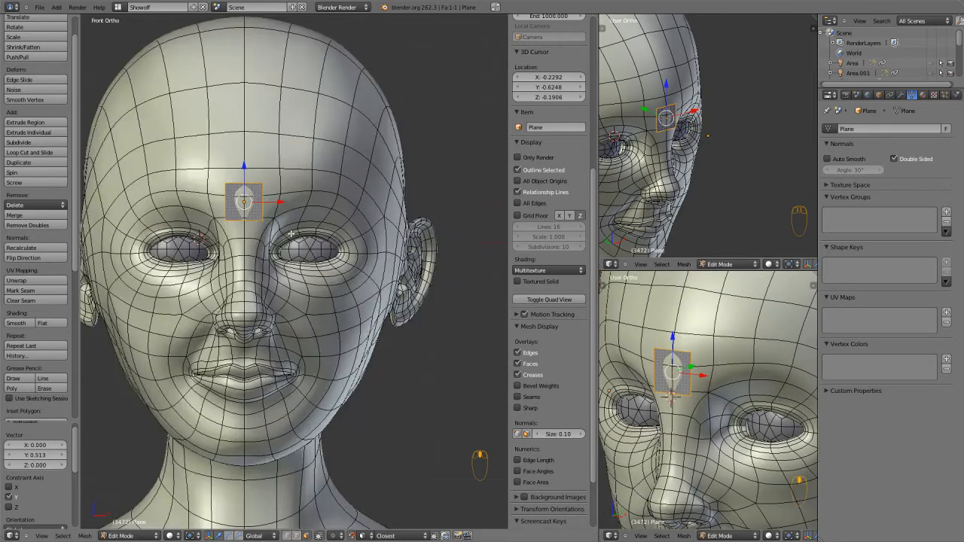
Divide the plane into two halves with one vertical loop cut.
scroll(304, 257, "up", 6)
key("ctrl+r")
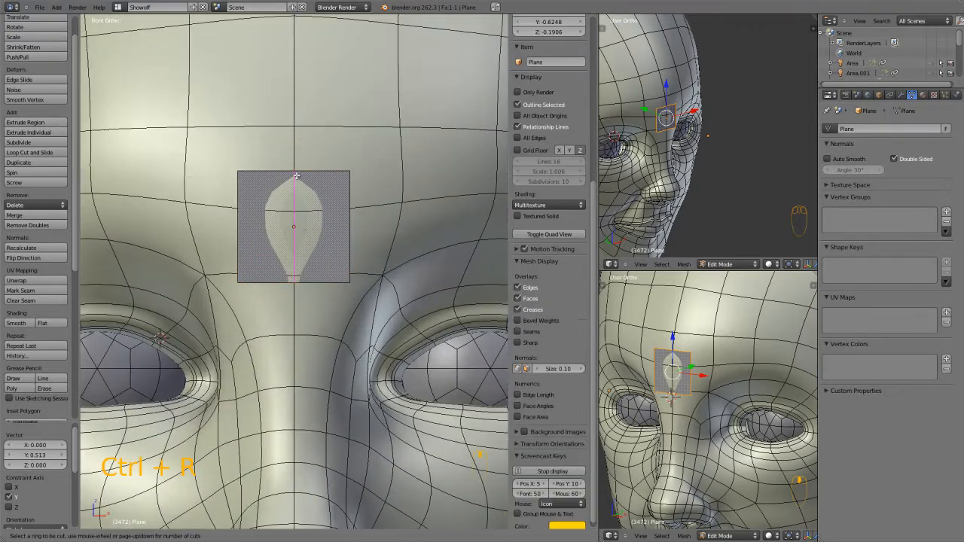
left_click(296, 169)
Delete the two outer left vertices of the plane in vertex selection mode to remove its left half.
left_click(244, 185)
key("x")
left_click(241, 184)
key("z")
key("ctrl+Tab")
left_click(239, 226)
key("a")
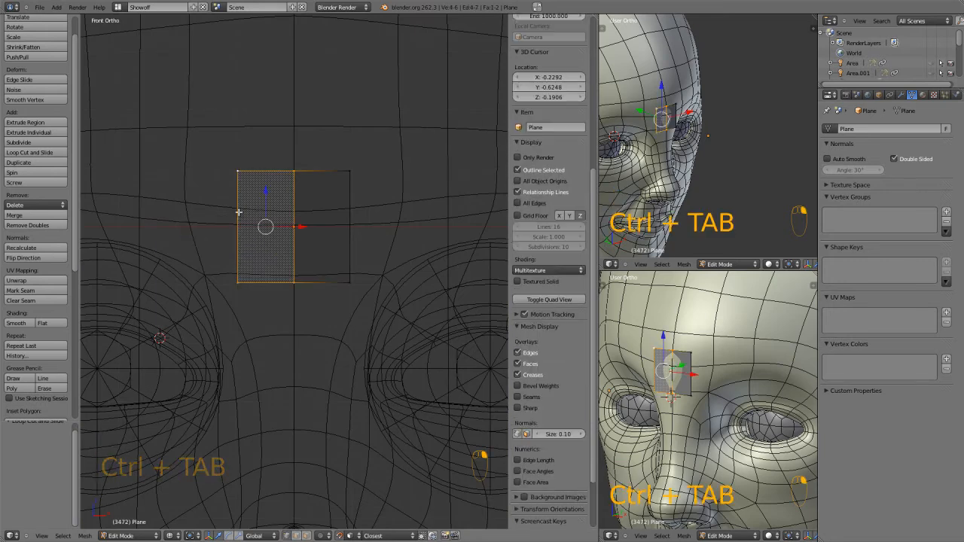
right_click(237, 171)
right_click(238, 283, "shift")
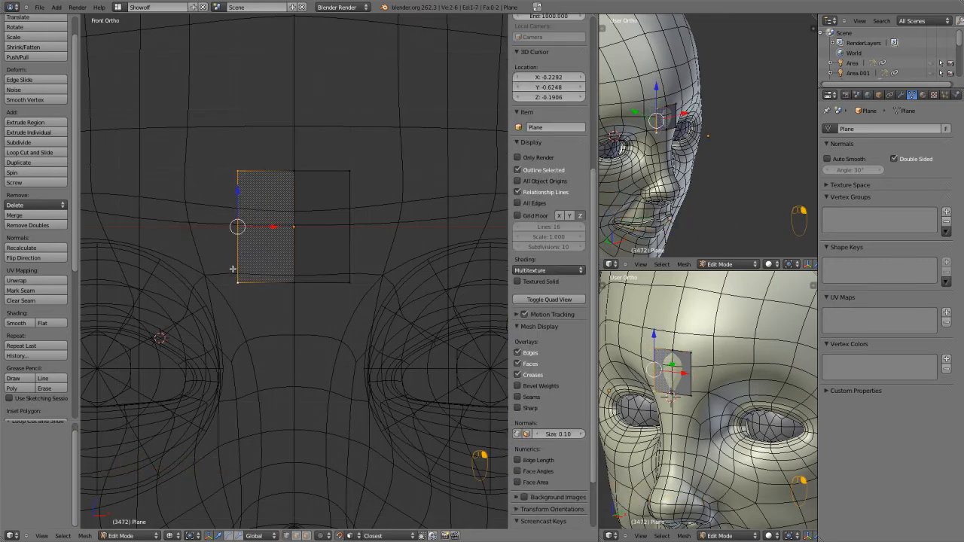
key("x")
left_click(235, 269)
key("z")
Select all four vertices of the remaining half-plane, return to the front view and choose the mesh selection mode.
scroll(281, 237, "down", 1)
middle_click_drag(330, 220, 332, 222)
scroll(327, 227, "up", 1)
right_click(307, 286, "alt")
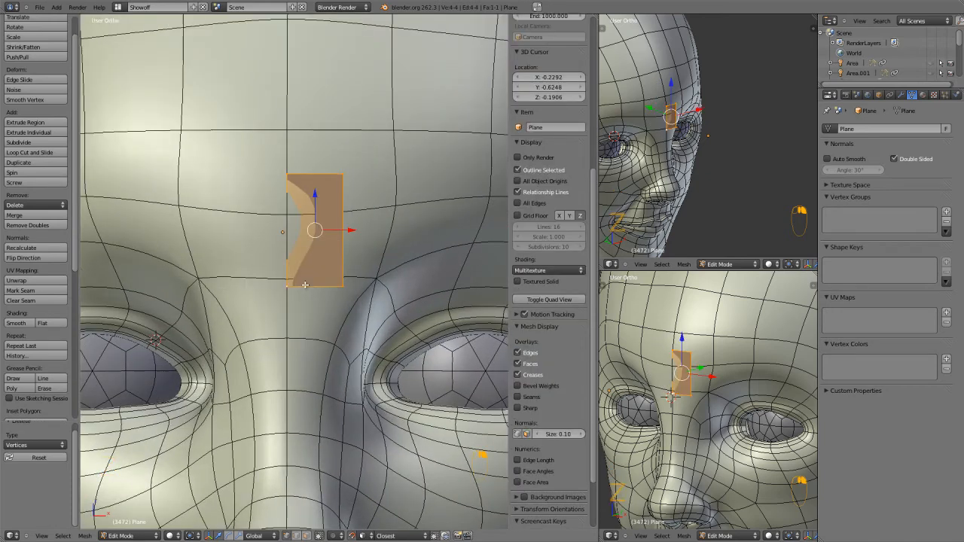
key("KP_1")
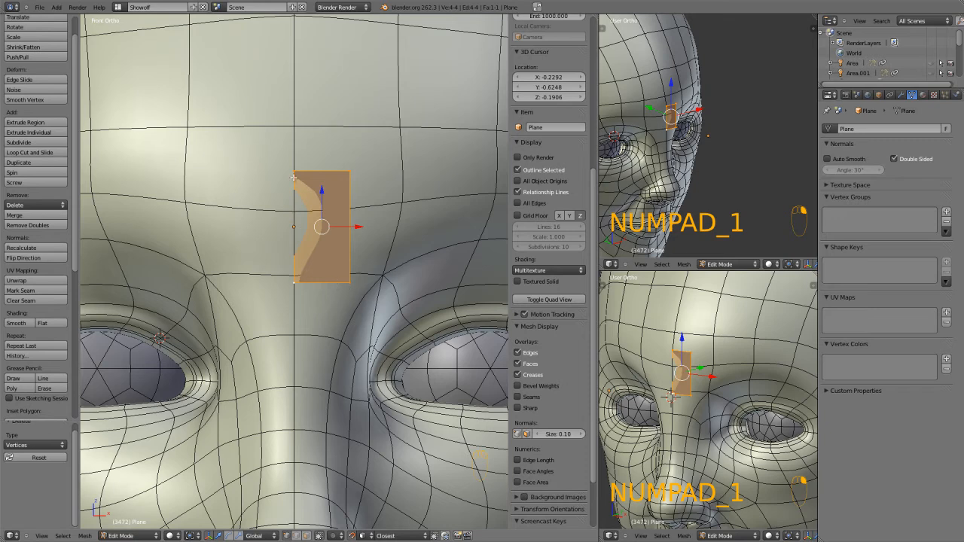
key("ctrl+Tab")
left_click(304, 270)
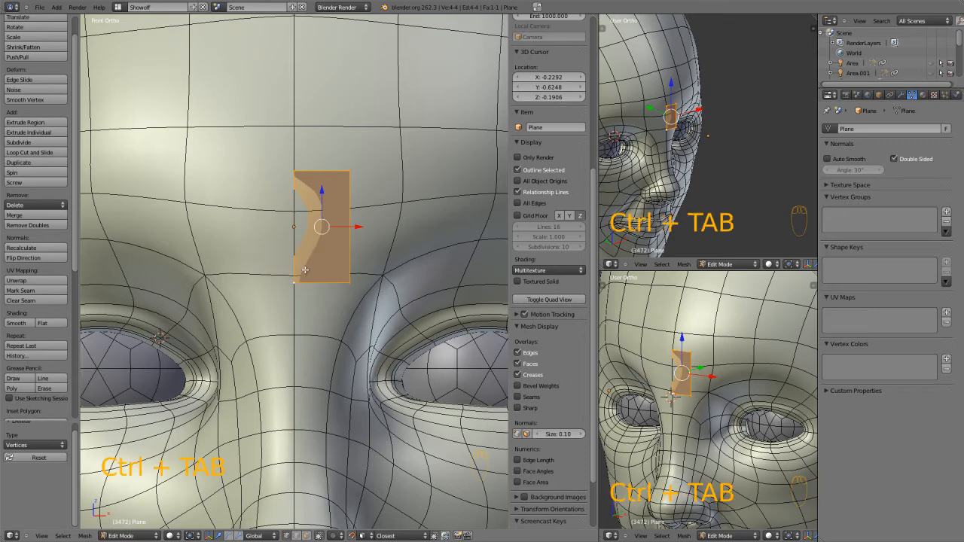
Select the two bottom vertices of the half-plane, using wireframe display for picking, and maximize the front view.
key("z")
right_click(296, 283)
right_click(334, 280, "shift")
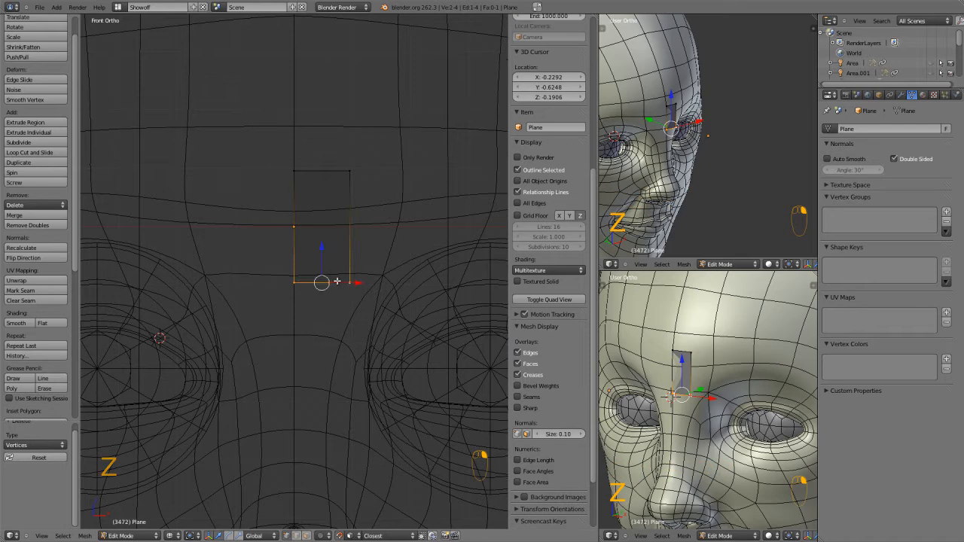
key("z")
scroll(328, 280, "down", 1)
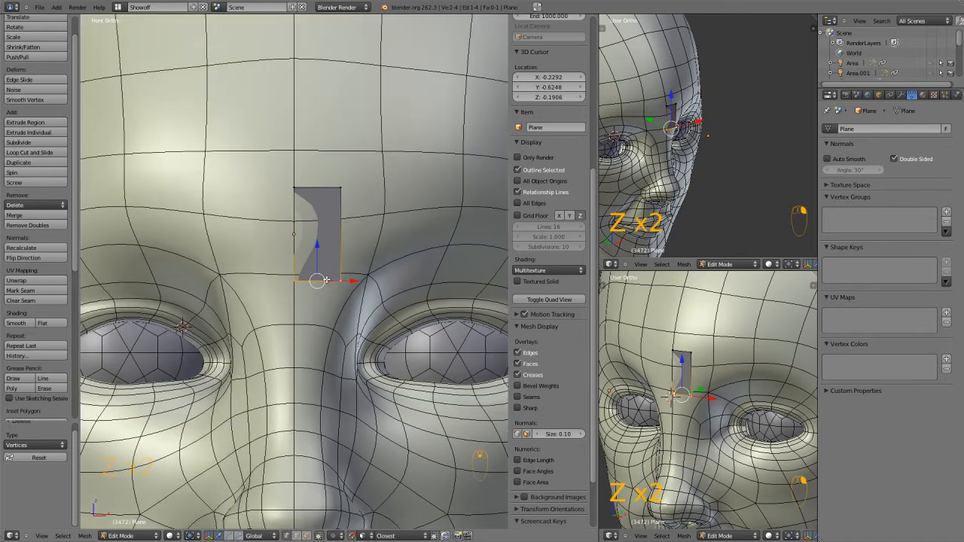
scroll(364, 322, "up", 2)
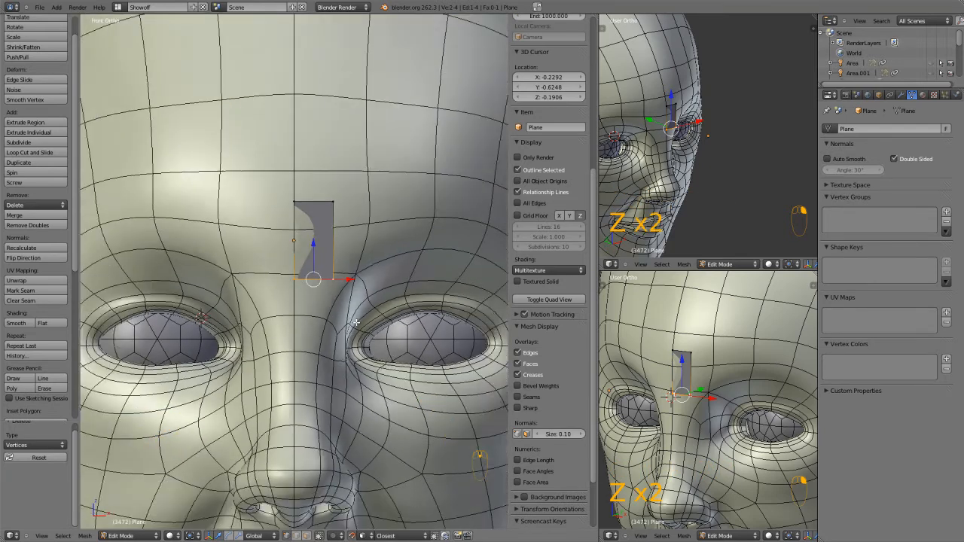
key("ctrl+Up")
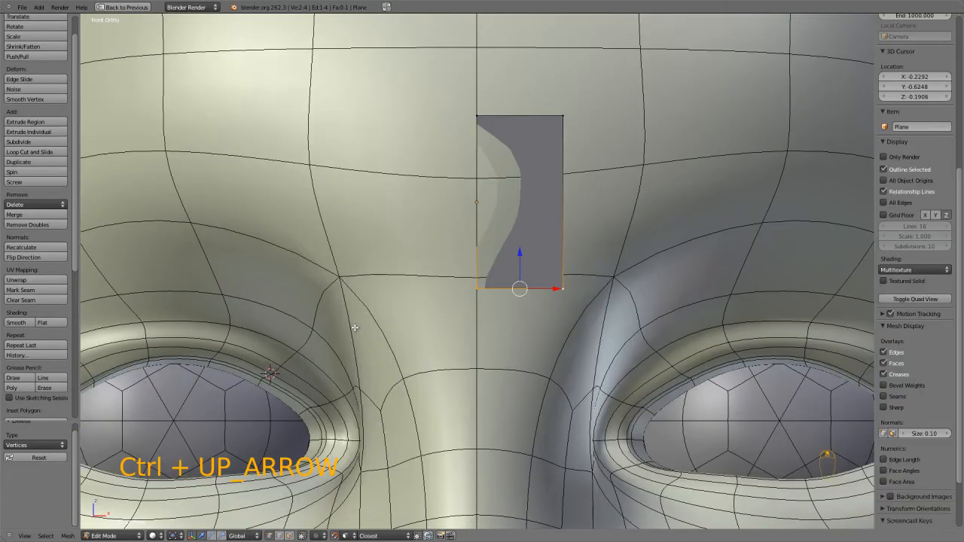
Toggle snapping during transform on and off several times.
key("ctrl+Tab")
key("shift+Tab")
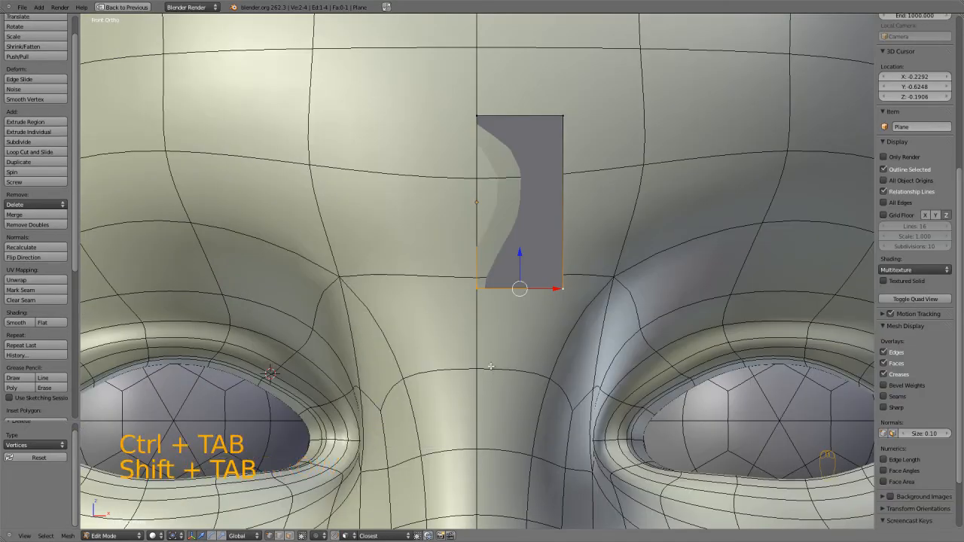
key("shift+Tab")
key("shift+Tab")
key("shift+Tab")
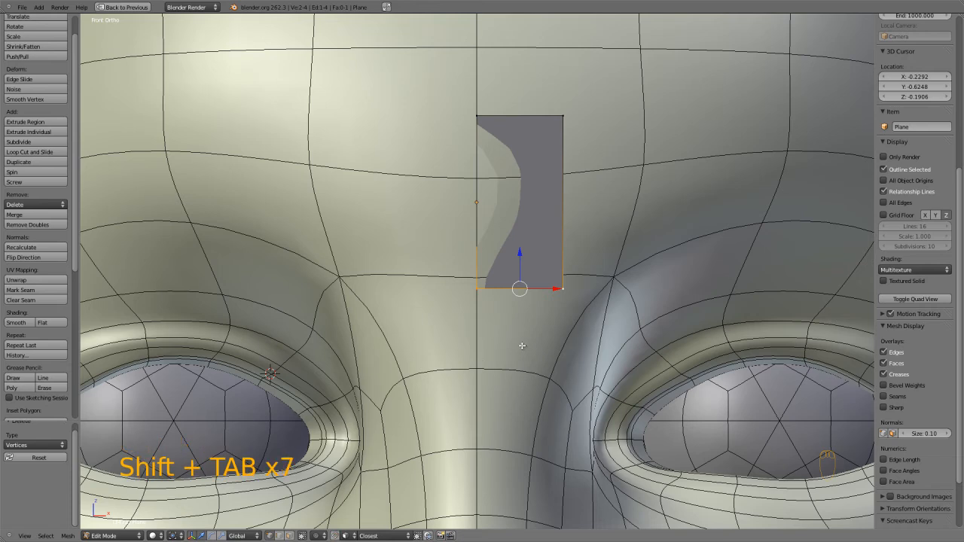
Reselect the half-plane's two bottom vertices, try moving them freely with snapping over the face surface, and undo the move.
right_click(485, 282)
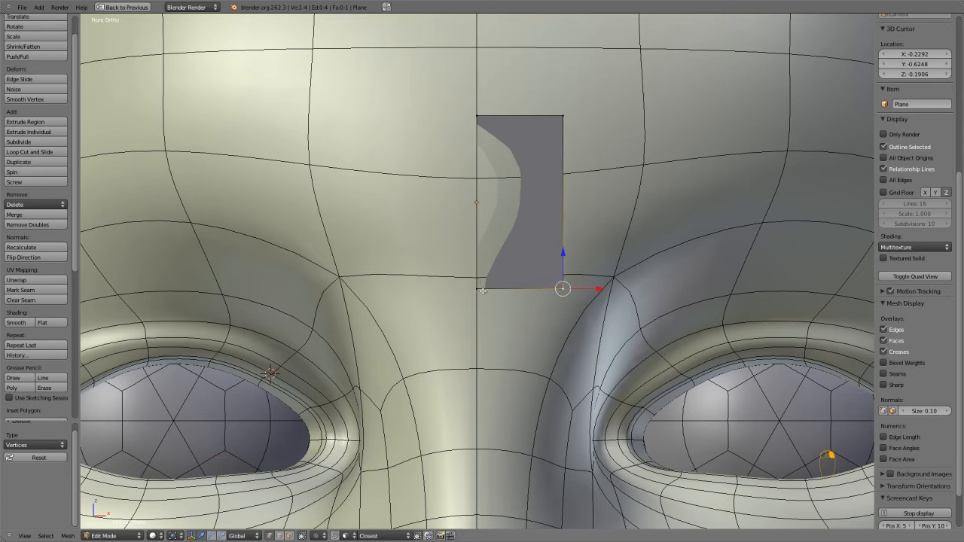
right_click(563, 291, "shift")
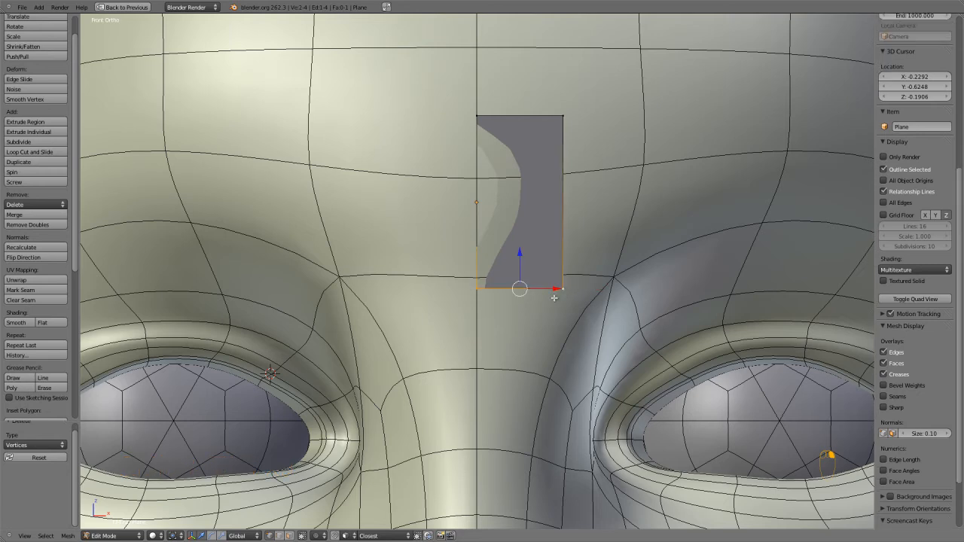
key("g")
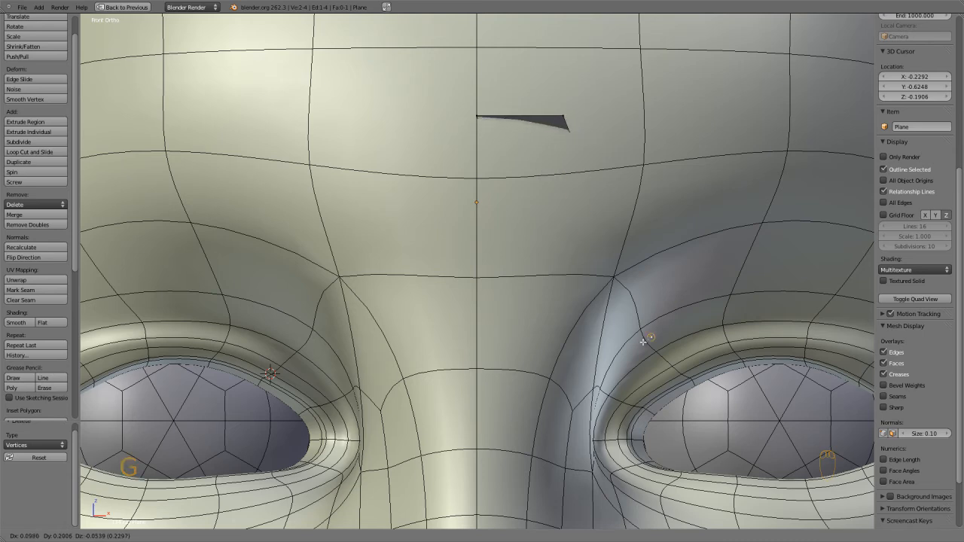
key("ctrl+z")
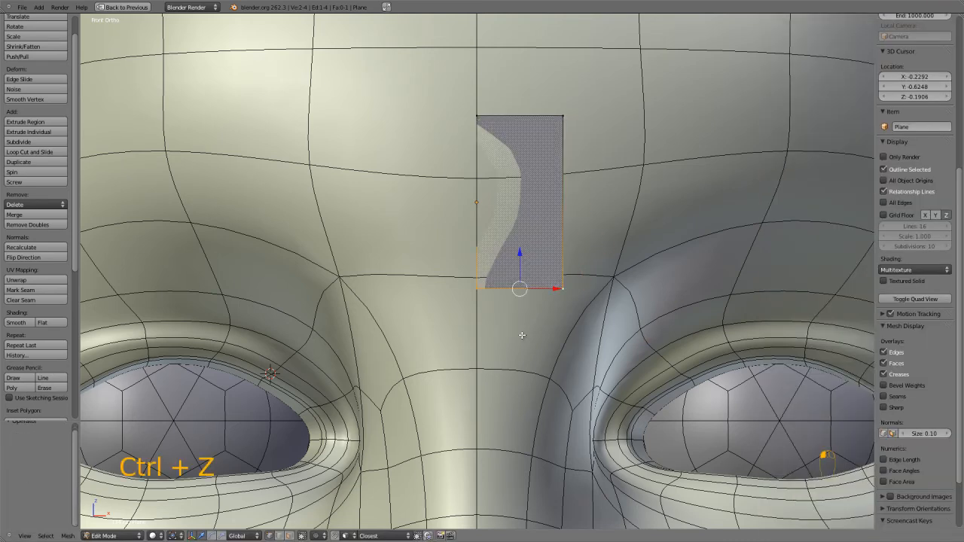
Try moving the half-plane's bottom edge down along the global Z axis without snapping and undo the move.
key("g")
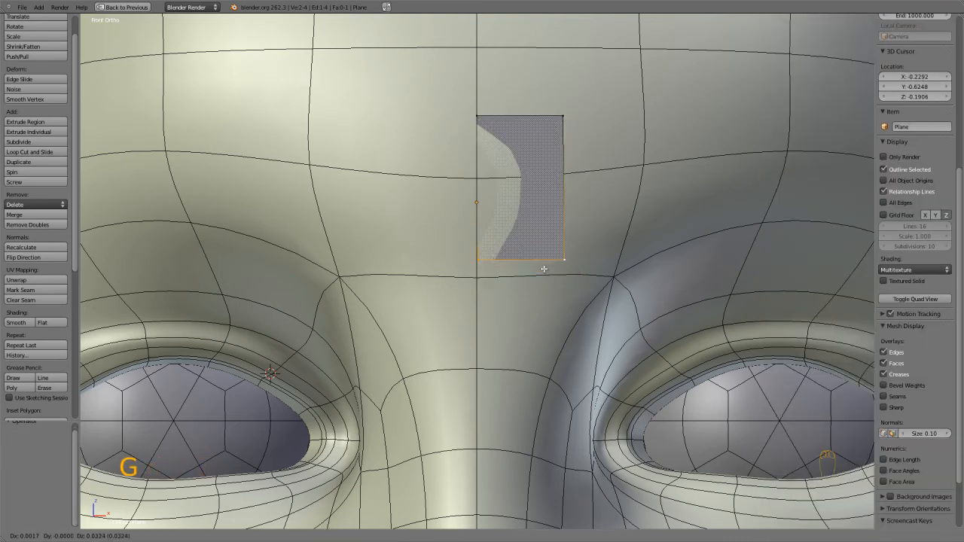
key("z")
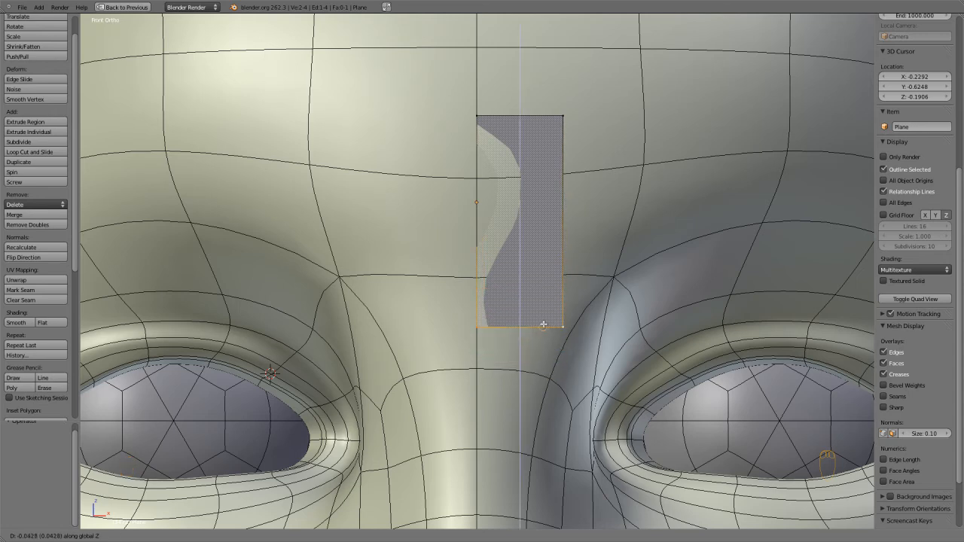
key("super")
left_click(527, 383)
key("ctrl+z")
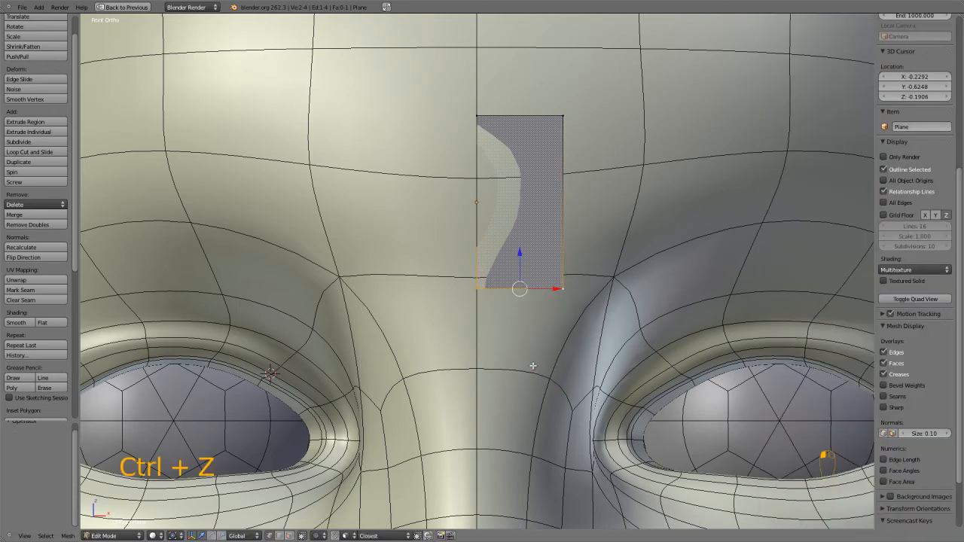
Lower the half-plane's bottom edge along the global Z axis toward the bridge of the nose.
scroll(544, 334, "down", 3)
key("g")
key("z")
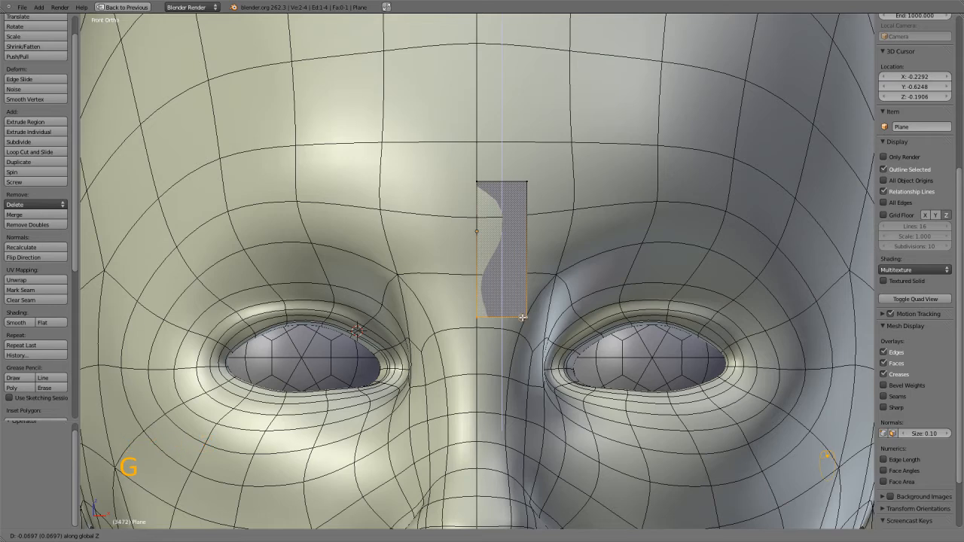
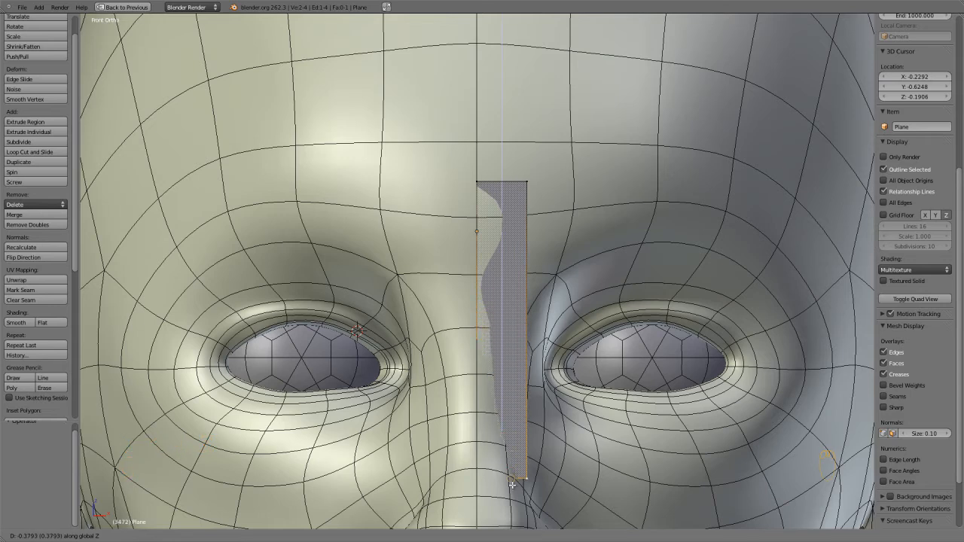
Undo the last move of the half-plane's bottom edge and change the snap element to Increment.
key("super")
key("super")
key("ctrl+z")
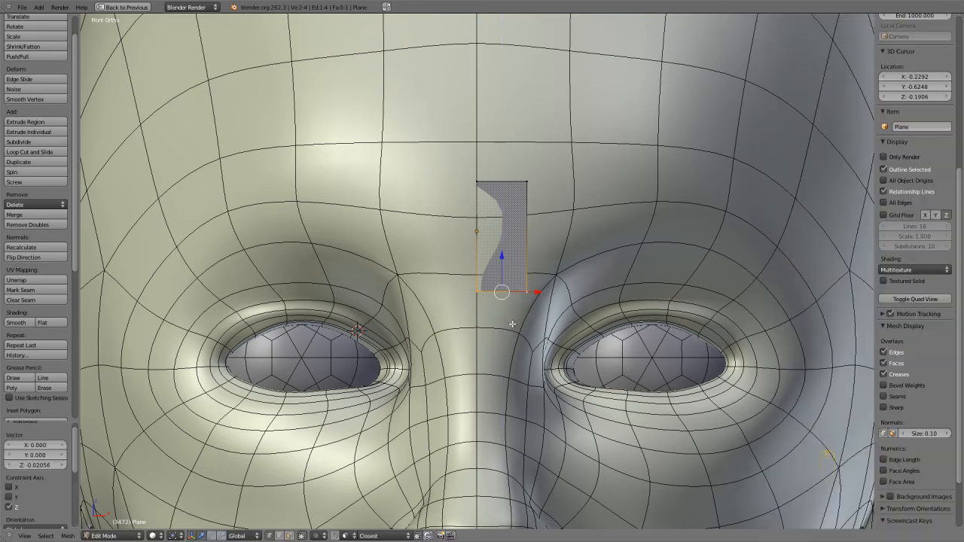
key("shift+Tab")
key("ctrl+shift+Tab")
left_click(452, 426)
Try moving the half-plane's bottom edge down along the global Z axis with increment snapping and undo the move.
scroll(537, 289, "up", 1)
key("g")
key("z")
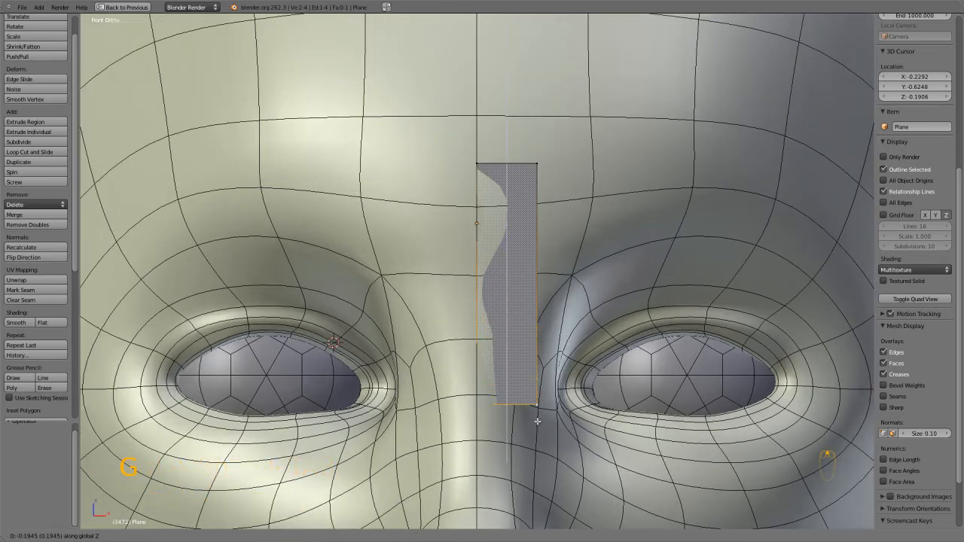
left_click(546, 318)
scroll(545, 309, "up", 4)
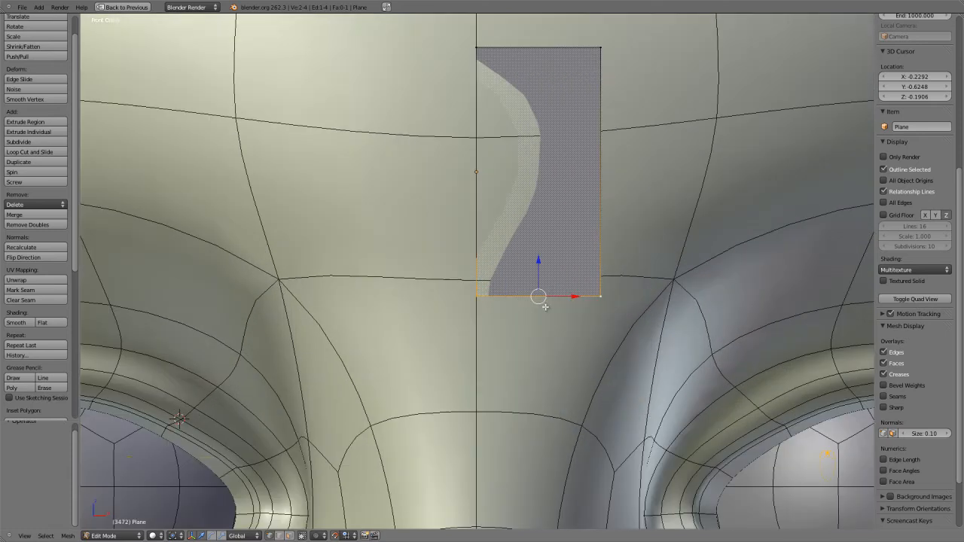
key("ctrl+z")
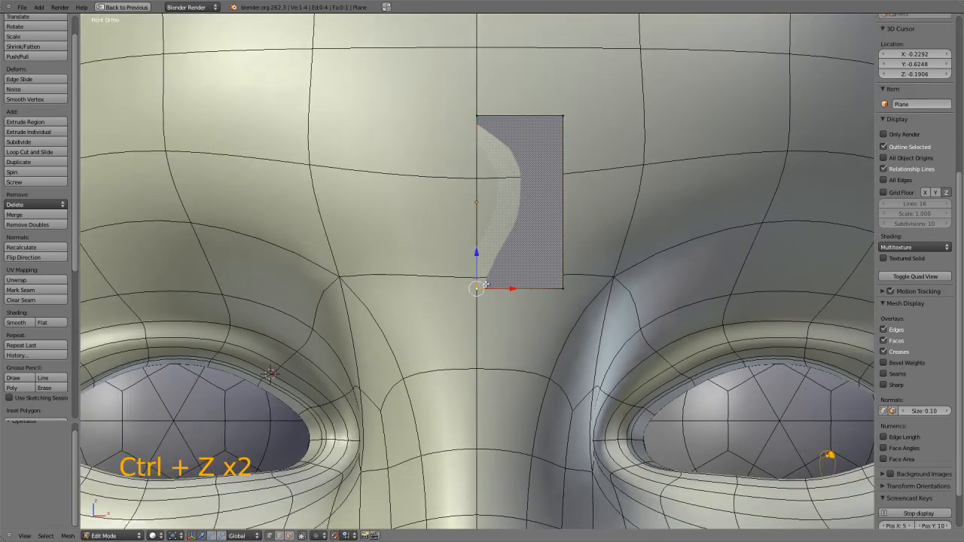
Raise the half-plane's bottom edge about 0.13 along the global Z axis to make a short rectangle on the forehead.
key("g")
key("z")
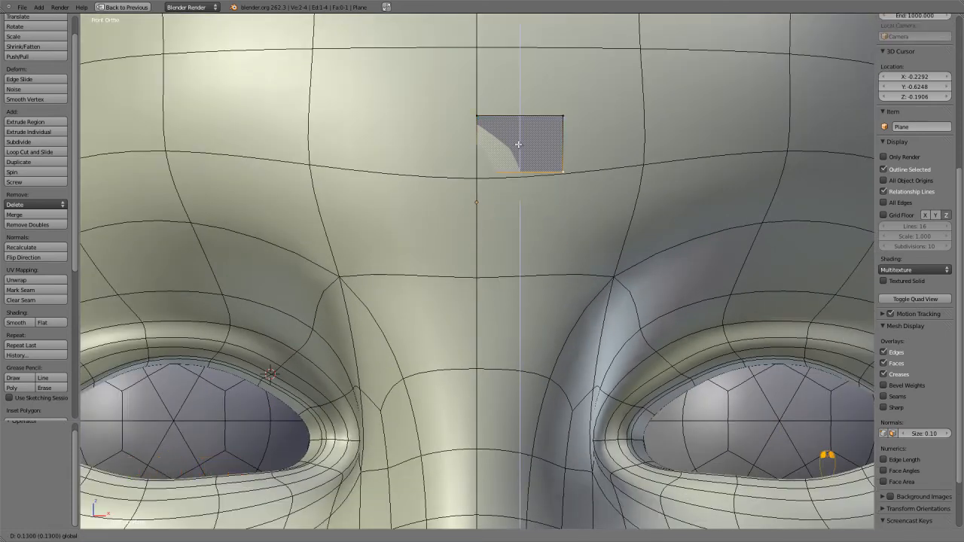
left_click(519, 147)
Select the whole rectangle, turn off snapping, and move it about 0.027 forward along the global Y axis, clear of the forehead surface.
scroll(486, 179, "down", 2)
middle_click_drag(490, 187, 502, 256)
key("a")
key("a")
key("e")
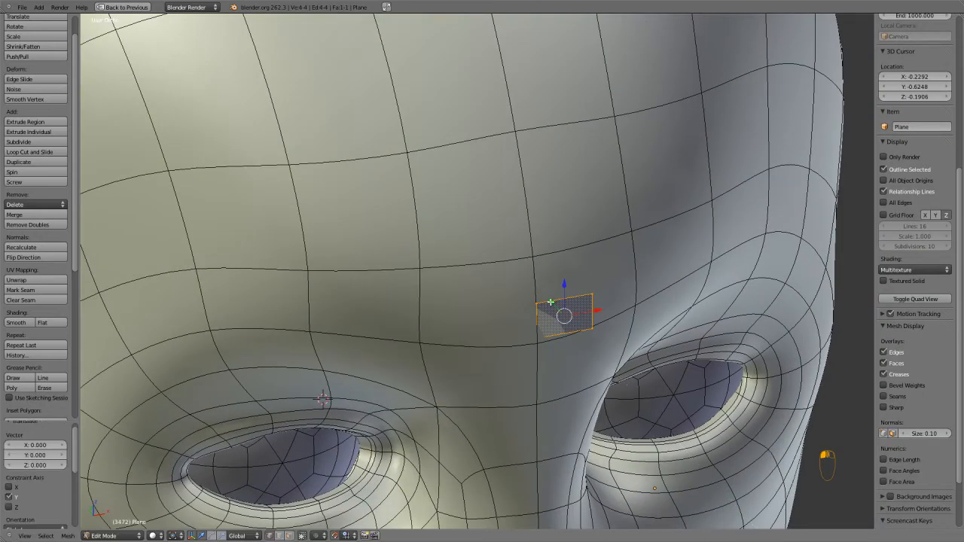
left_click(555, 309)
middle_click_drag(539, 304, 578, 342)
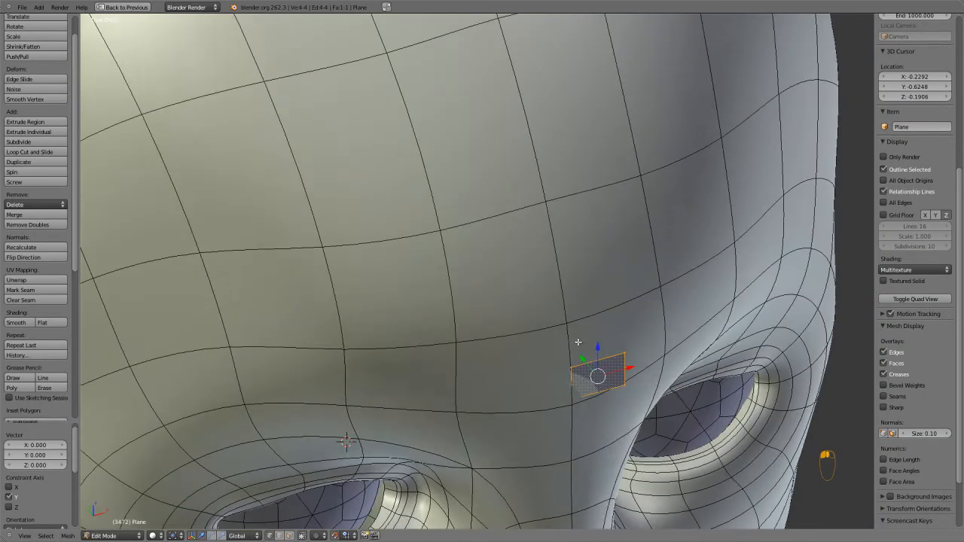
key("g")
key("shift+Tab")
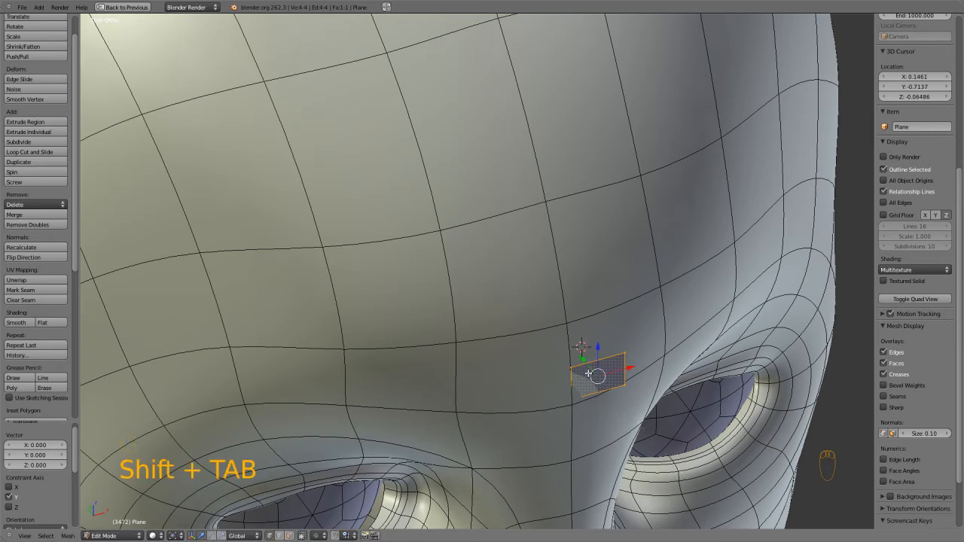
left_click(588, 369)
Examine the rectangle against the head in front view, with its two outer vertices selected.
key("KP_1")
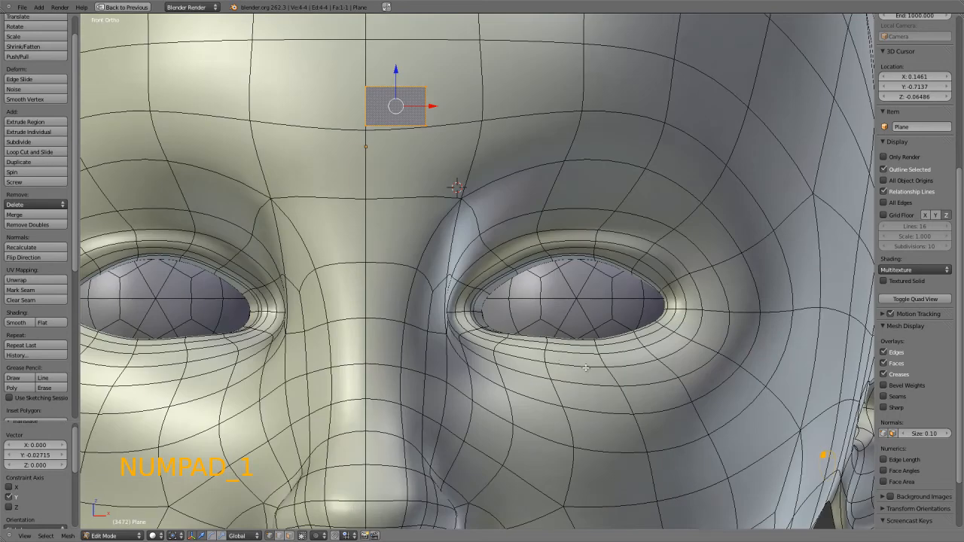
scroll(447, 172, "up", 2)
scroll(446, 162, "down", 2)
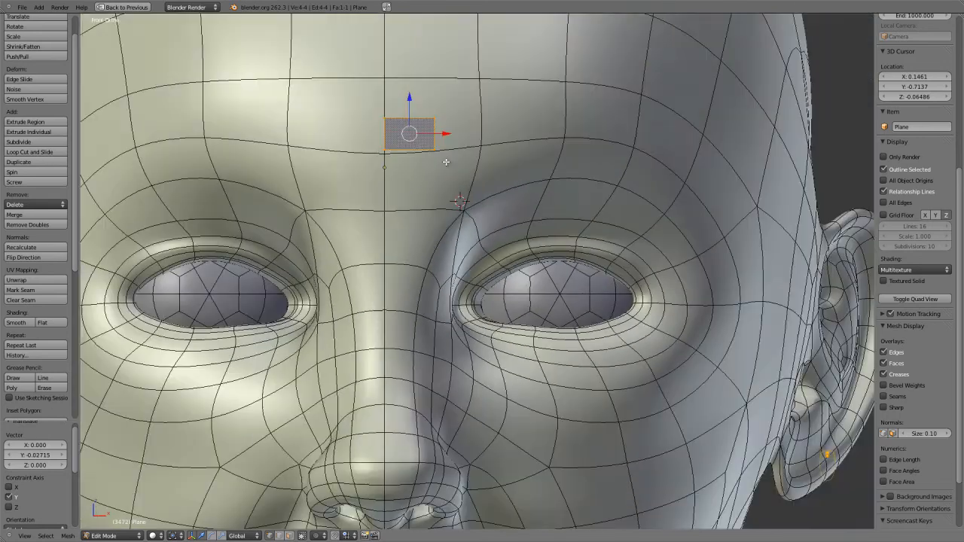
middle_click_drag(448, 160, 513, 272, "shift")
scroll(512, 256, "up", 3)
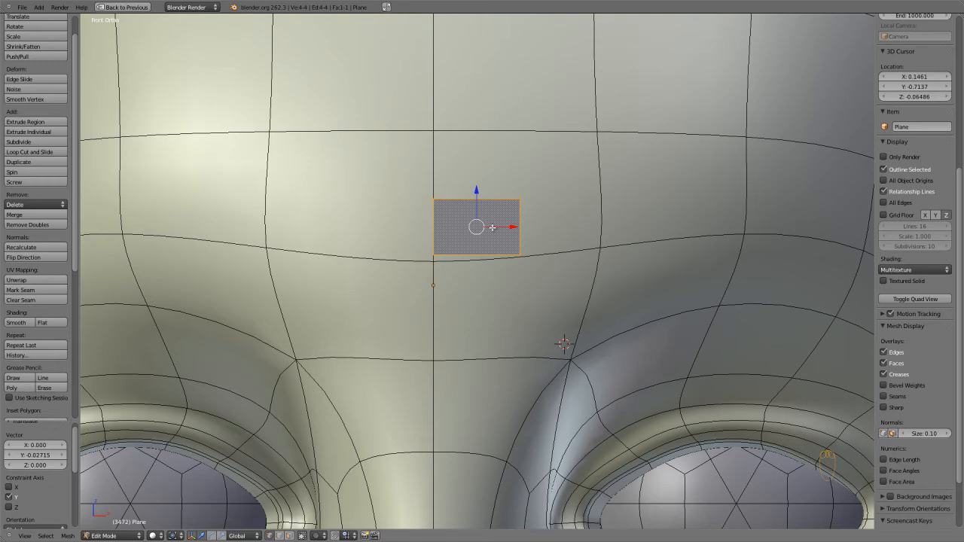
scroll(487, 229, "down", 2)
right_click(507, 222)
right_click(506, 258, "shift")
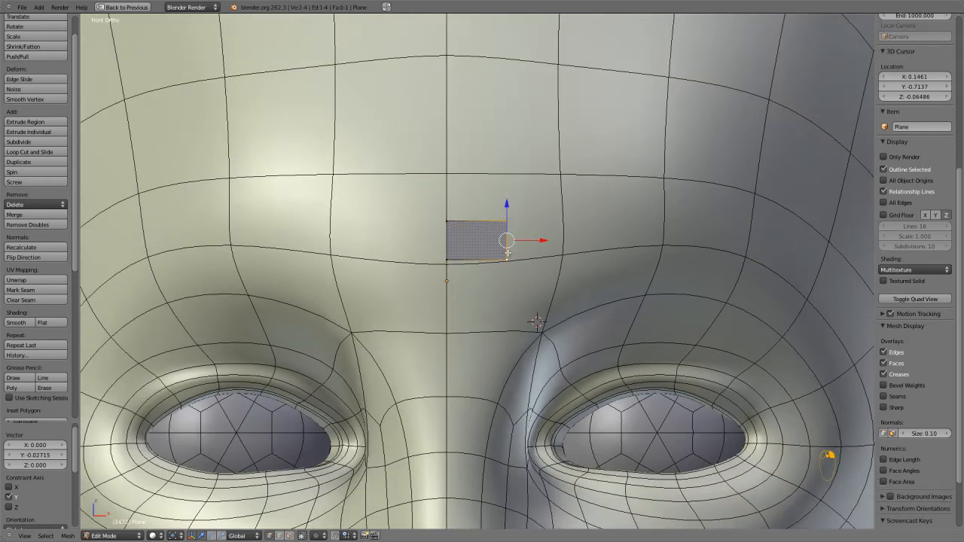
middle_click_drag(532, 237, 571, 271)
key("KP_1")
scroll(519, 260, "down", 4)
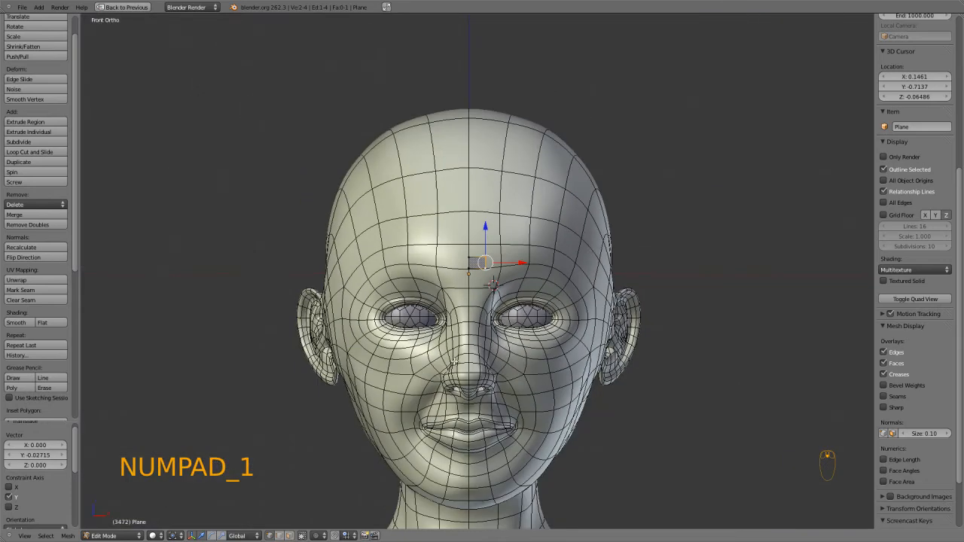
scroll(488, 369, "up", 9)
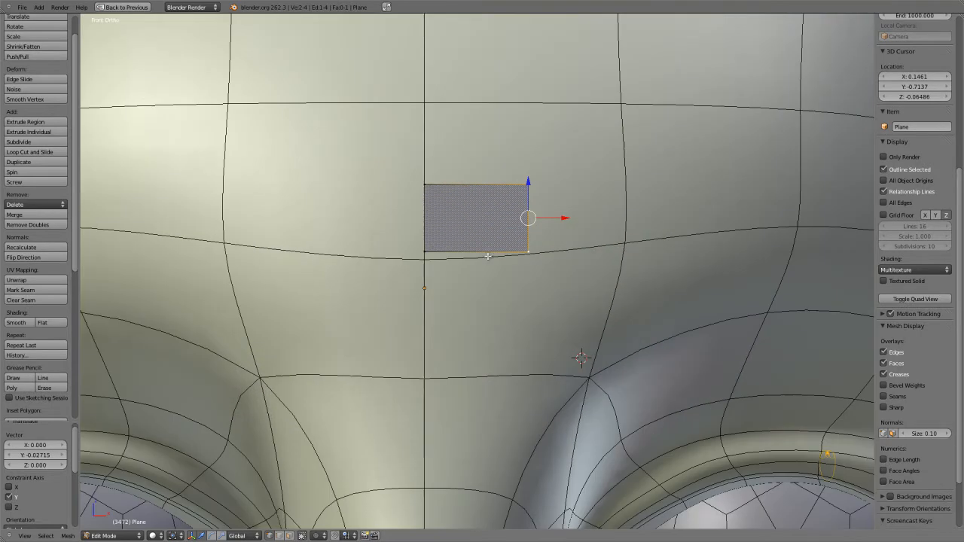
Enable snapping to faces and move the rectangle's upper outer vertex onto the nearest forehead edge intersection.
key("shift+Tab")
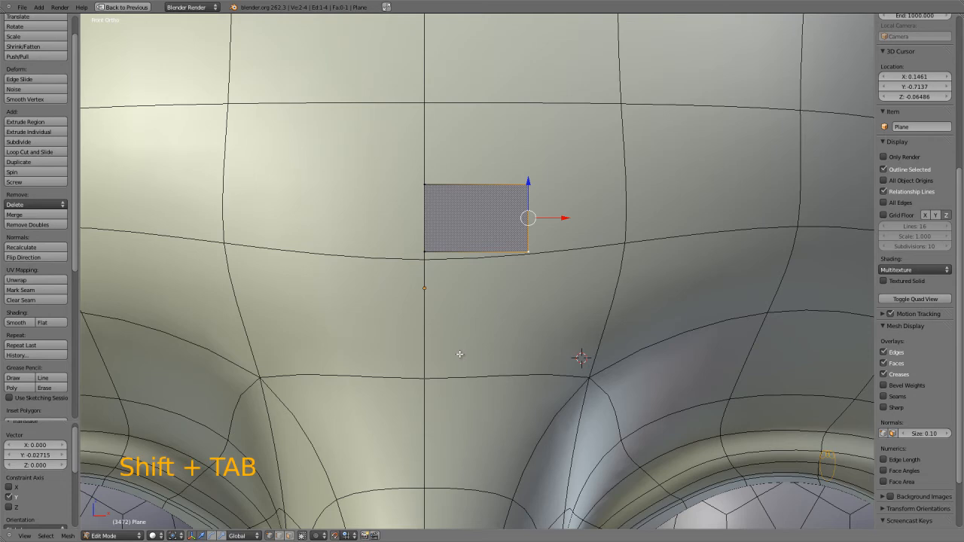
left_click(348, 536)
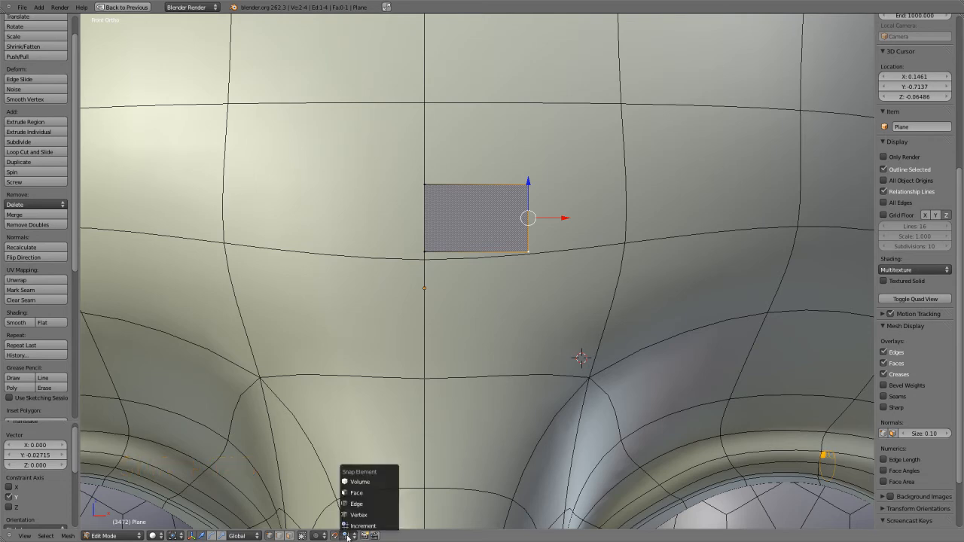
left_click(364, 493)
right_click(528, 185)
key("g")
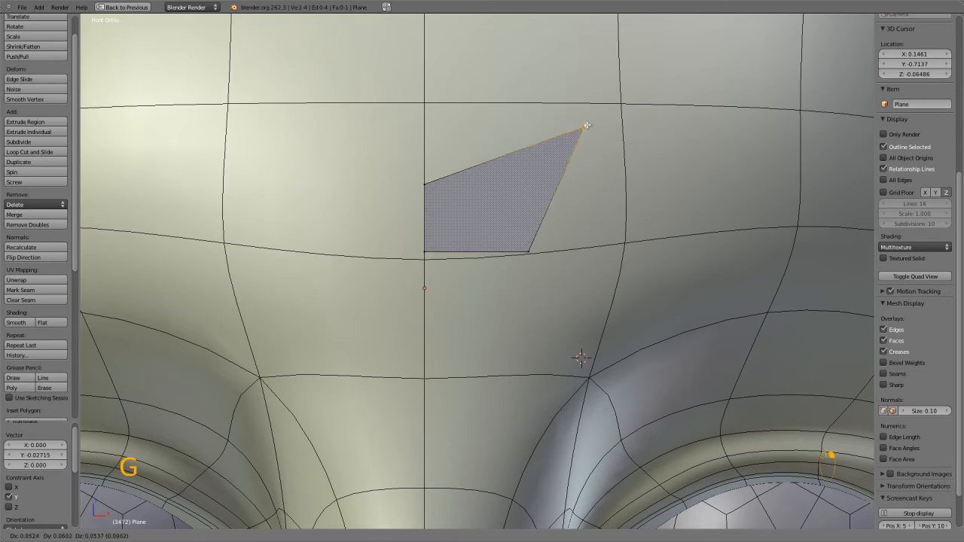
left_click(616, 104)
Snap the rectangle's remaining corners onto the surrounding forehead edge intersections so it matches one head polygon.
key("g")
key("g")
left_click(434, 247)
right_click(431, 248)
key("g")
left_click(431, 259)
right_click_drag(427, 186, 431, 130)
left_click(428, 104)
Select the face's two outer vertices in wireframe shading, then extrude four connected faces along the brow toward the temple.
key("z")
right_click(615, 107)
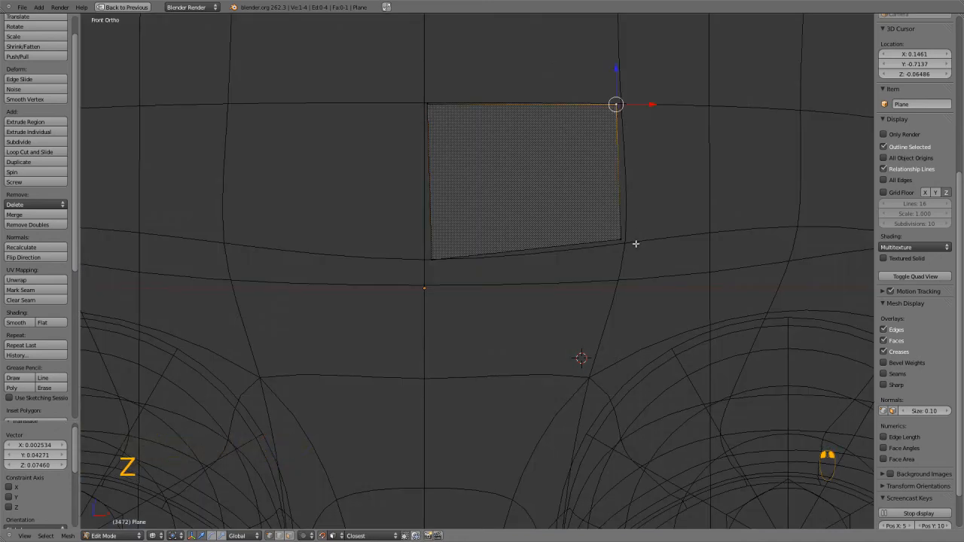
right_click(630, 237, "shift")
key("z")
scroll(630, 230, "down", 2)
left_click(708, 196, "ctrl")
left_click(781, 222, "ctrl")
middle_click_drag(791, 235, 532, 188, "shift")
left_click(621, 226, "ctrl")
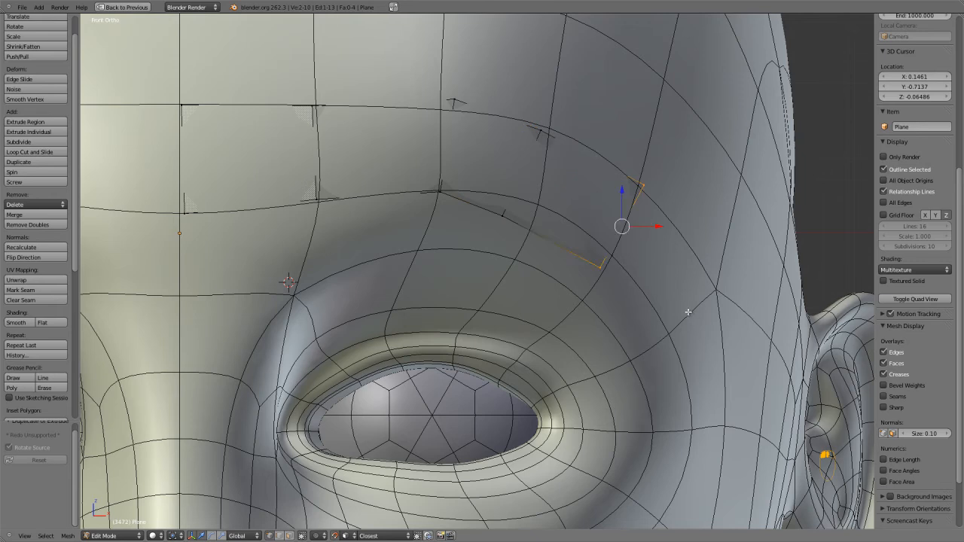
left_click(687, 310, "ctrl")
Enable X-Ray display for the plane object and return to the maximized 3D view.
scroll(680, 309, "down", 2)
key("ctrl+Up")
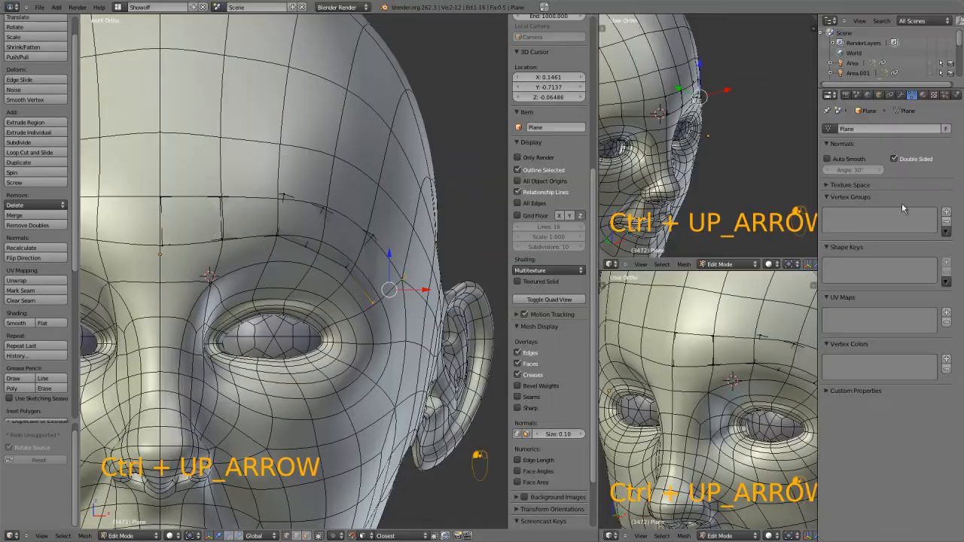
left_click(878, 94)
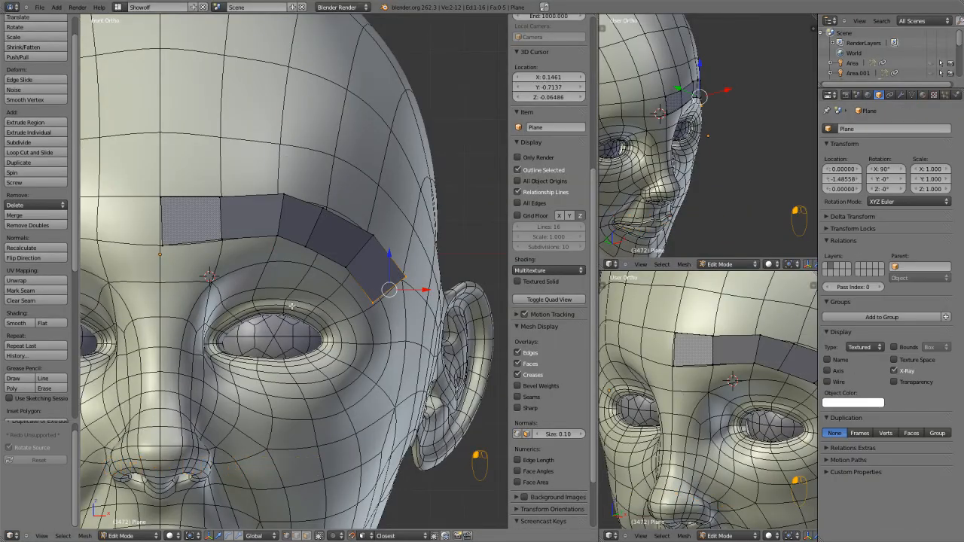
key("ctrl+Up")
Snap the brow strip's inner vertices onto the underlying forehead edge intersections.
scroll(291, 305, "up", 5)
key("g")
left_click(291, 177)
key("g")
right_click(279, 66)
right_click(279, 71)
key("g")
left_click(277, 74)
right_click(450, 67)
key("g")
left_click(450, 67)
Reposition the brow strip's middle vertices along the head's edge loops above the eye.
right_click(425, 169)
key("g")
left_click(513, 195)
key("g")
left_click(532, 175)
right_click(555, 101)
key("g")
left_click(577, 101)
Reposition the brow strip's outer vertices over the temple so they follow the edge loops around the eye socket.
scroll(578, 152, "down", 1)
middle_click_drag(578, 152, 437, 222)
right_click(440, 220)
key("g")
left_click(473, 229)
right_click(521, 184)
key("g")
left_click(522, 185)
right_click(614, 265)
key("g")
left_click(604, 266)
right_click(516, 311)
key("g")
left_click(528, 314)
Extrude five more faces from the strip's outer end, around and under the eye to the side of the nose.
right_click(560, 291, "alt")
right_click(537, 313)
right_click(610, 270, "shift")
scroll(577, 291, "down", 4)
middle_click_drag(509, 299, 527, 364)
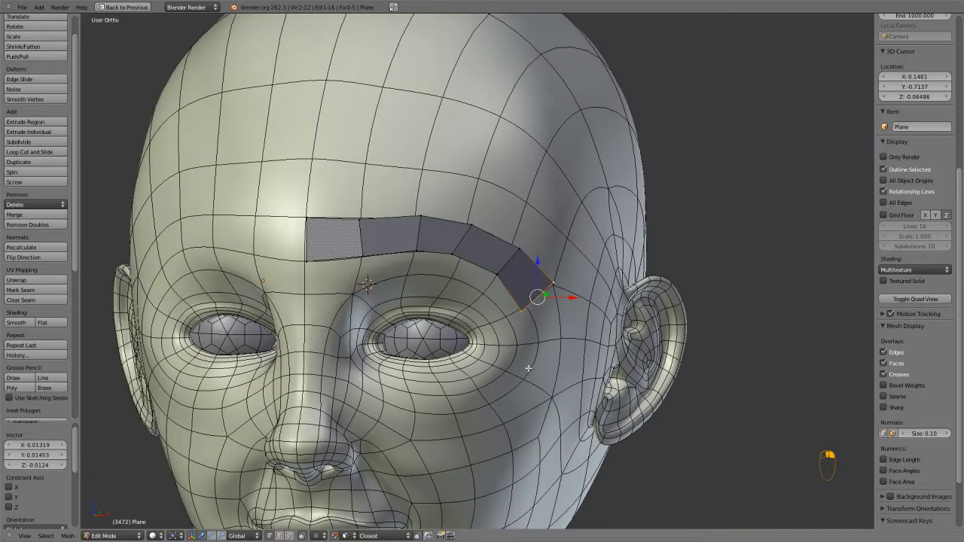
left_click(527, 363, "ctrl")
left_click(477, 410, "ctrl")
left_click(405, 410, "ctrl")
left_click(353, 377, "ctrl")
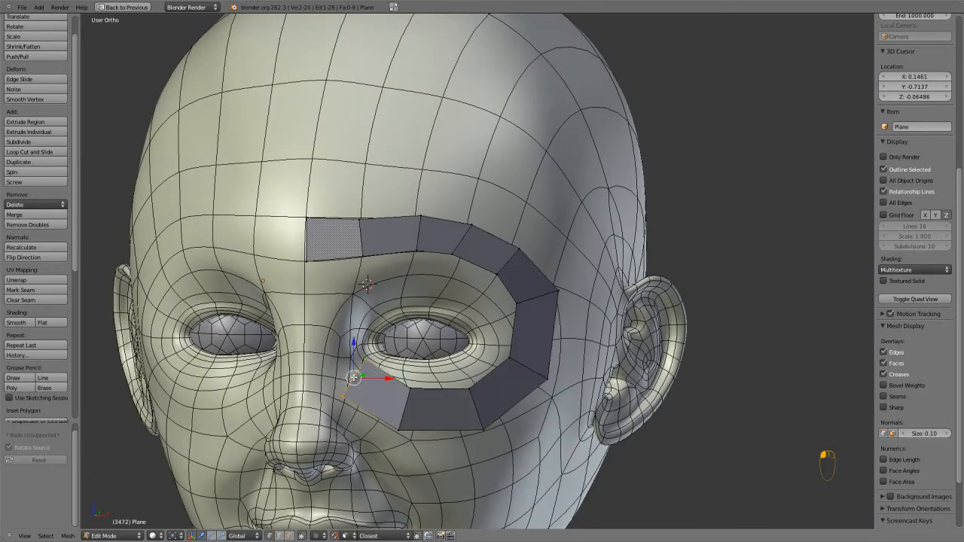
left_click(325, 367, "ctrl")
Adjust the strip's vertices beside the nose and the neighbouring inner vertex below the eye on the face surface.
scroll(325, 368, "up", 2)
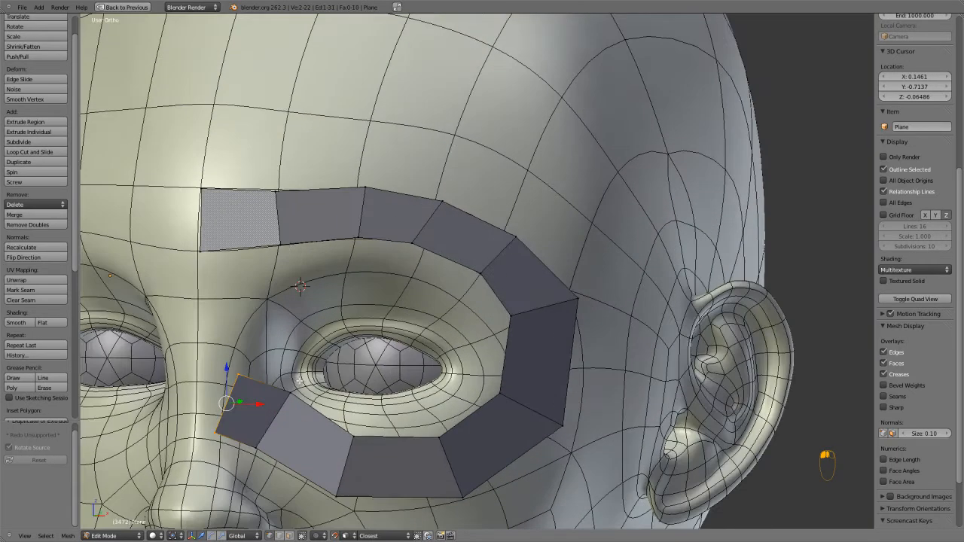
right_click(272, 388)
key("g")
left_click(273, 388)
right_click(256, 447)
key("g")
left_click(260, 446)
right_click(354, 436)
key("g")
left_click(345, 427)
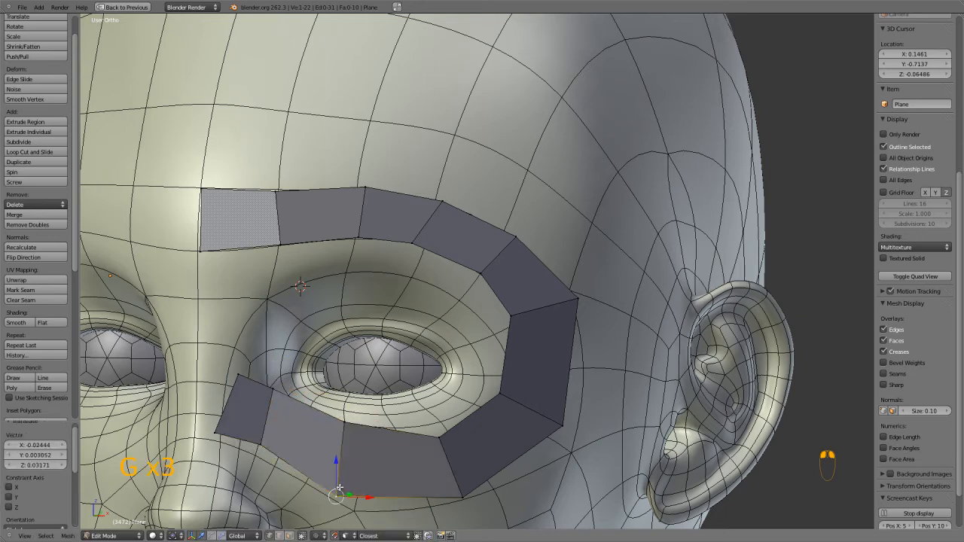
Raise the strip's remaining vertices directly below the eye closer to the eye socket.
key("g")
left_click(440, 445)
key("g")
left_click(434, 426)
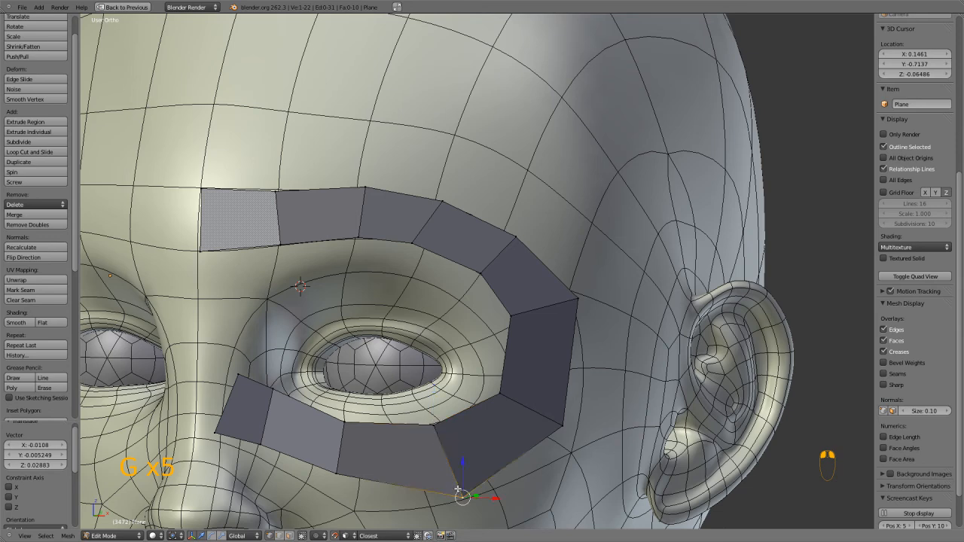
key("g")
left_click(448, 473)
Pull the two vertices at the strip's lower outer corner inward toward the eye.
right_click(506, 397)
key("g")
right_click(548, 421)
key("g")
right_click(553, 427)
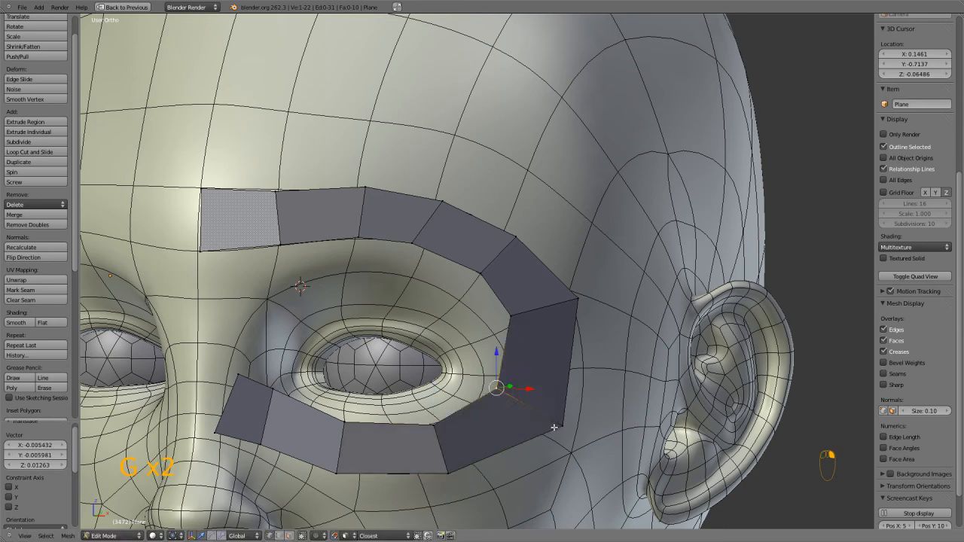
right_click(558, 427)
key("g")
left_click(540, 419)
Pull the two vertices of the strip's seam beside the outer eye corner inward along the face surface.
right_click(513, 317)
key("g")
left_click(505, 324)
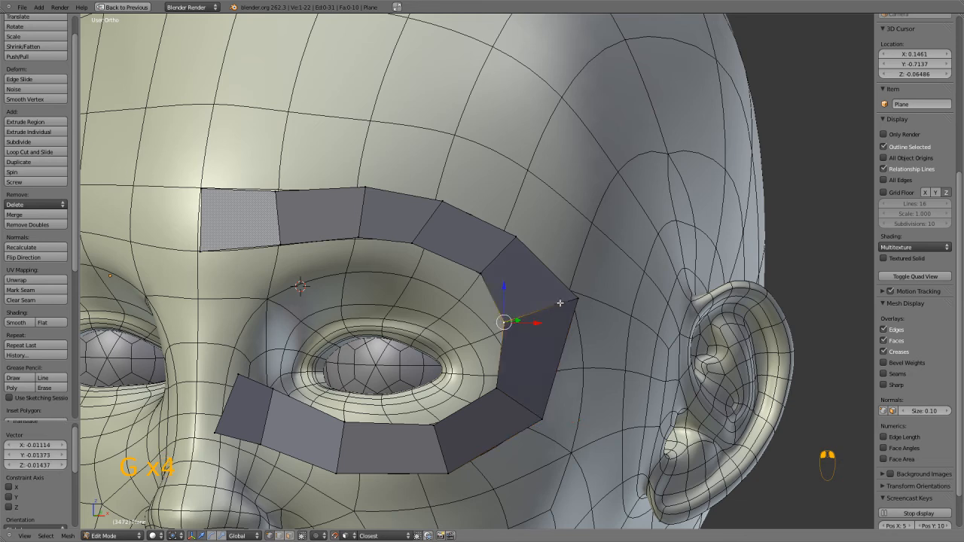
key("g")
right_click(555, 308)
key("g")
left_click(560, 310)
Add a vertical loop cut through the innermost face of the brow strip, nearer its outer side.
mouse_move(332, 331)
middle_mouse_down()
mouse_move(237, 327)
mouse_move(336, 342)
middle_mouse_up()
scroll(336, 342, "up", 1)
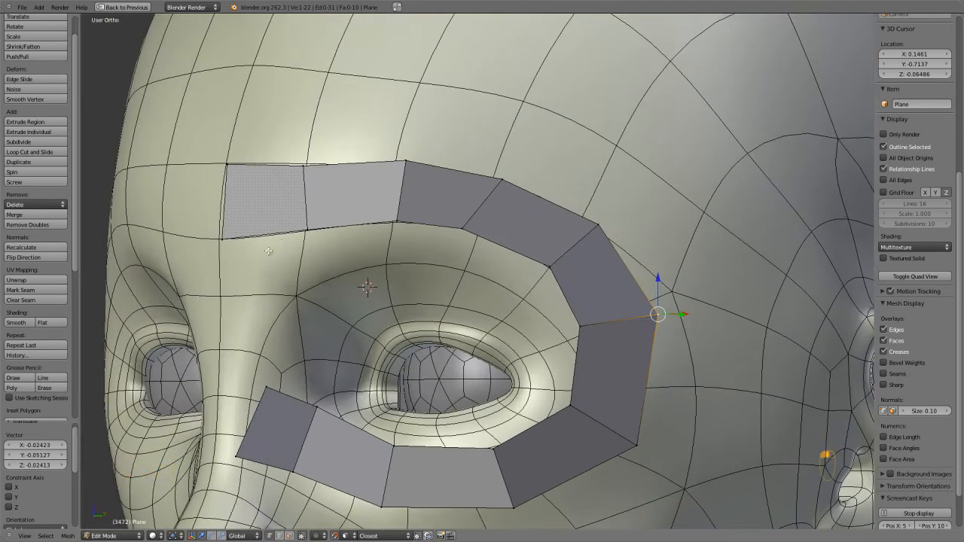
key("ctrl+r")
left_click(279, 199)
left_click(279, 200)
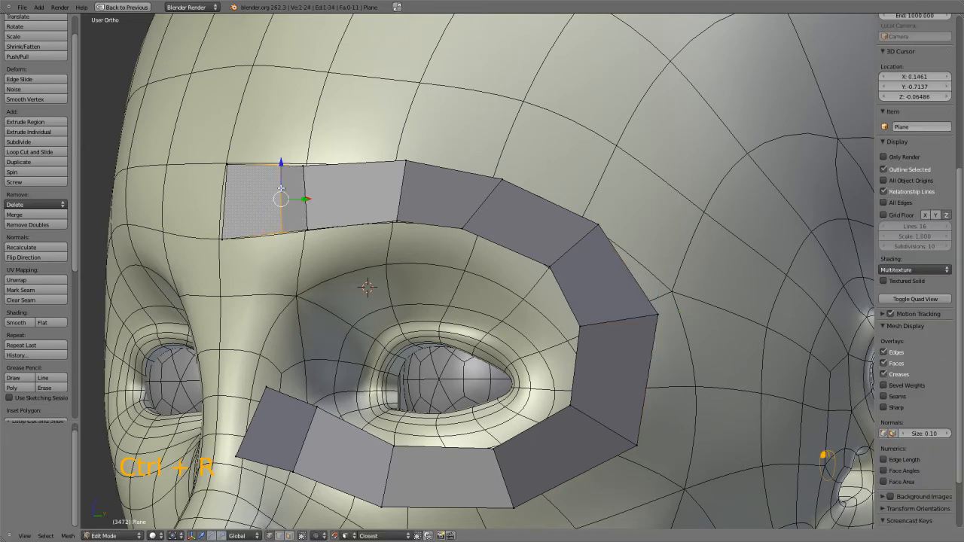
Fill a face between the brow strip and the nose-side end of the strip, then divide it with two loop cuts.
right_click(305, 228)
right_click(310, 404, "shift")
key("f")
key("ctrl+r")
left_click(303, 323)
left_click(303, 323)
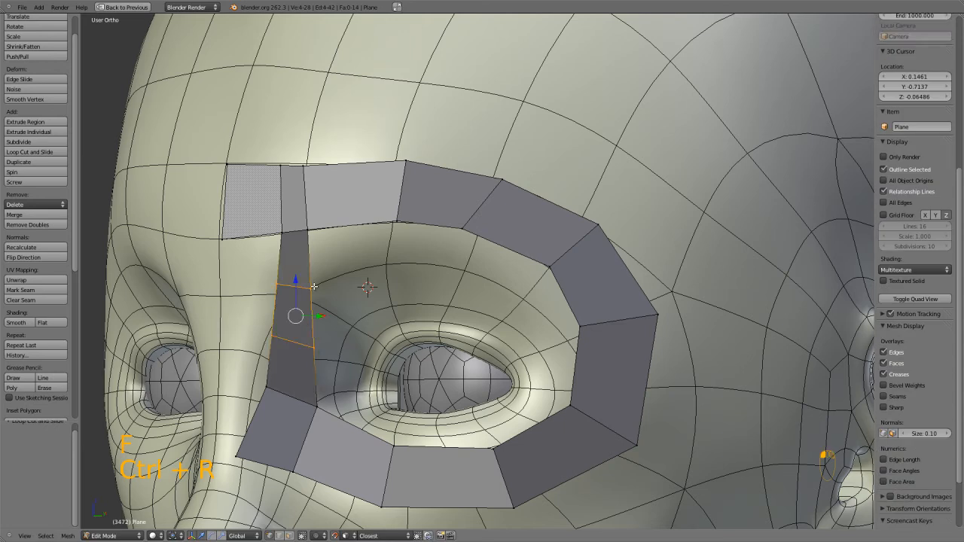
Reposition the two middle vertices on the eye-facing edge of the nose-side strip along the face surface.
right_click(313, 299)
key("g")
left_click(310, 301)
left_click(308, 348)
Pull the four vertices on the nose-facing edge of the strip slightly outward toward the nose.
right_click(269, 388)
key("g")
left_click(254, 391)
right_click(268, 328)
key("g")
left_click(262, 326)
right_click(277, 283)
key("g")
left_click(271, 283)
key("g")
left_click(277, 224)
Adjust two vertices on the brow strip's lower edge, and select the ring's entire inner edge loop.
middle_click_drag(289, 213, 317, 283)
right_click(374, 204)
key("g")
left_click(392, 204)
key("g")
left_click(328, 221)
right_click(296, 314, "alt")
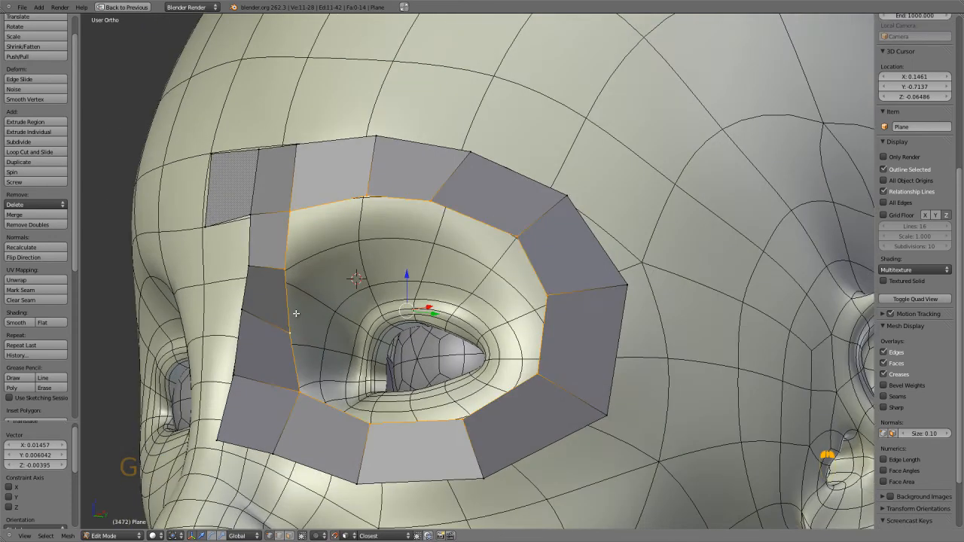
key("z")
key("z")
key("e")
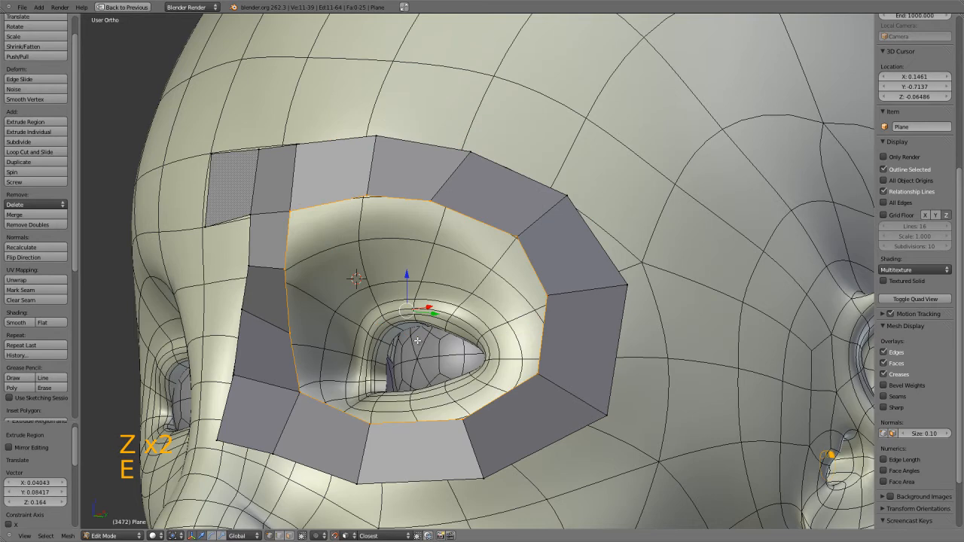
key("ctrl+z")
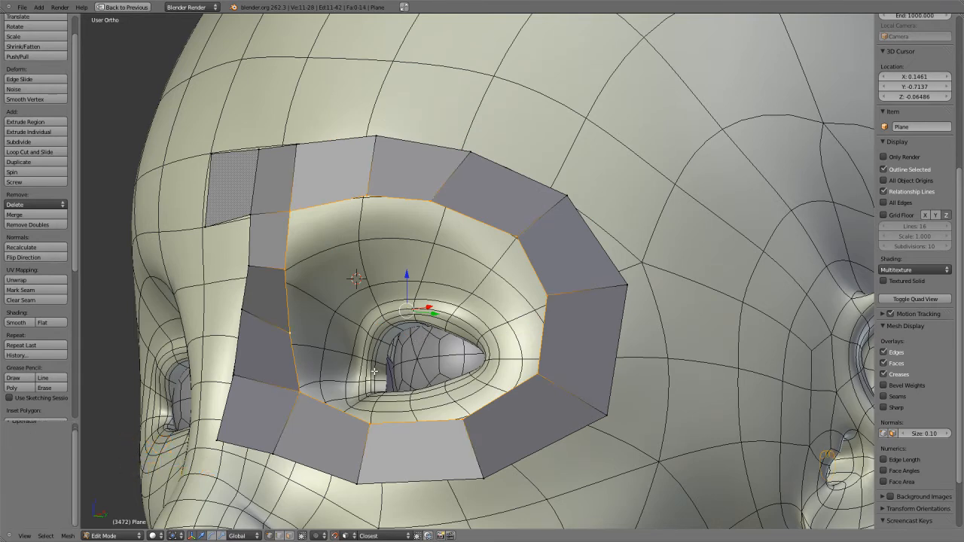
Extrude the ring's inner edge loop in place with snapping off, scale it slightly inward, and turn snapping back on.
key("e")
right_click(430, 356)
key("s")
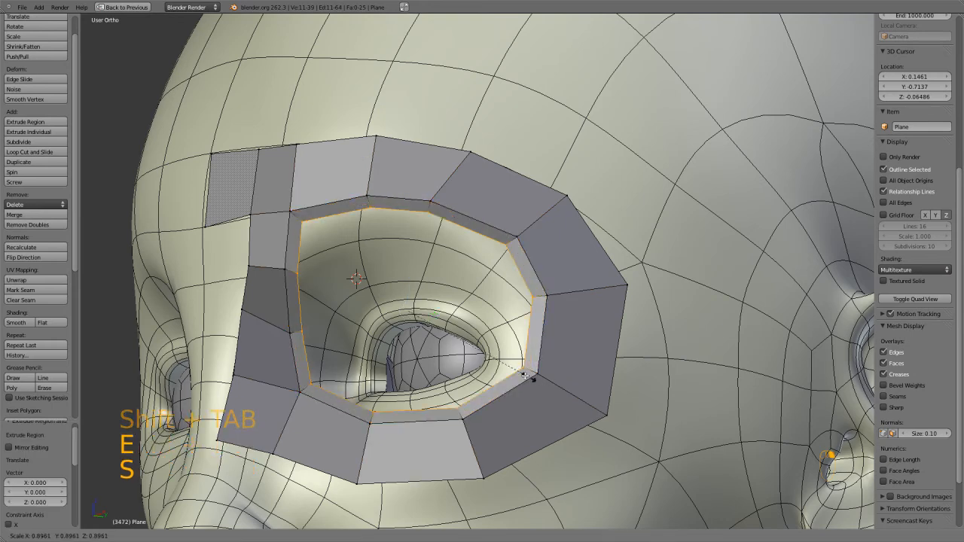
left_click(507, 366)
middle_click_drag(441, 348, 419, 330)
key("shift+Tab")
Move the three lower vertices of the new inner loop up to the rim of the lower eyelid.
right_click(376, 419)
middle_click_drag(376, 419, 365, 446)
key("g")
left_click(366, 453)
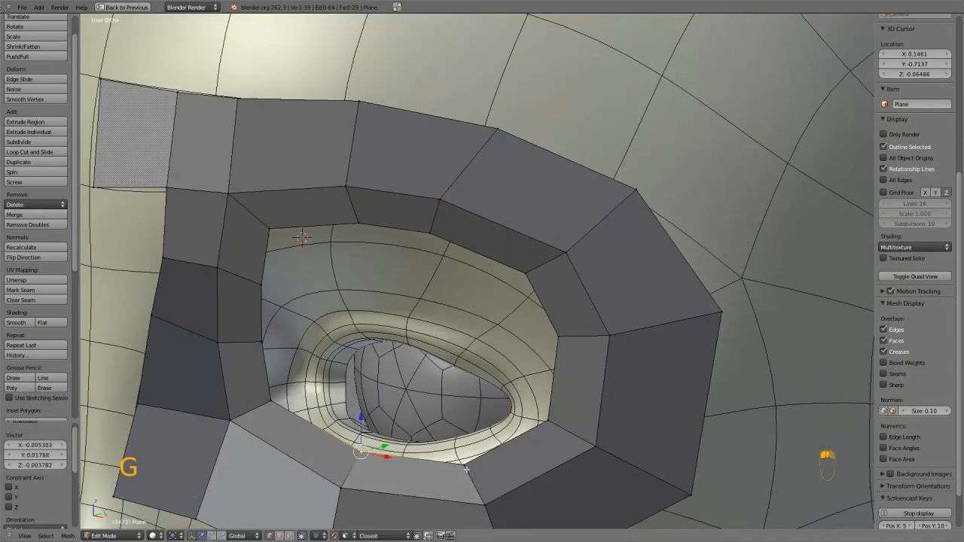
key("g")
left_click(466, 452)
key("g")
left_click(534, 425)
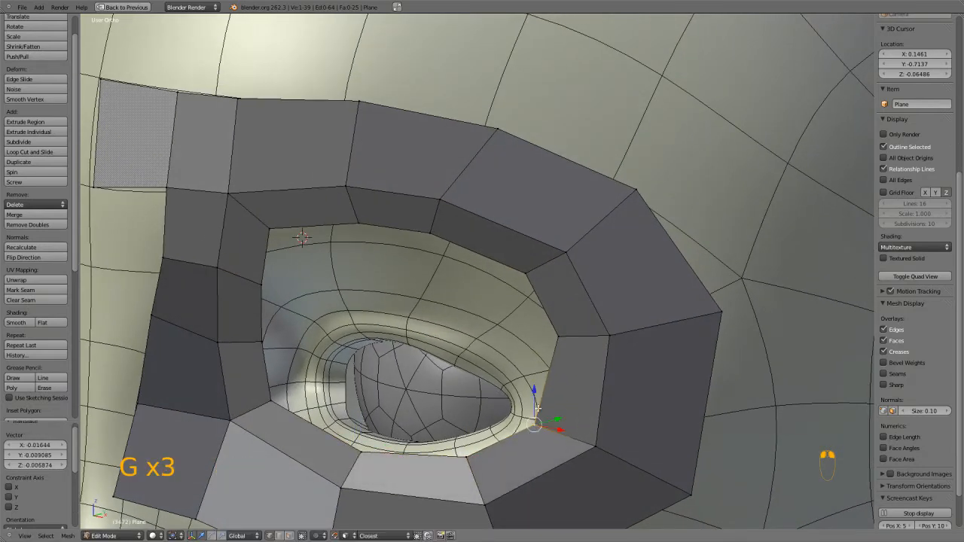
Pull the two inner-loop vertices above the outer eye corner in to the rim of the eyelid.
key("g")
left_click(528, 322)
key("g")
right_click(505, 294)
right_click(516, 273)
key("g")
left_click(488, 339)
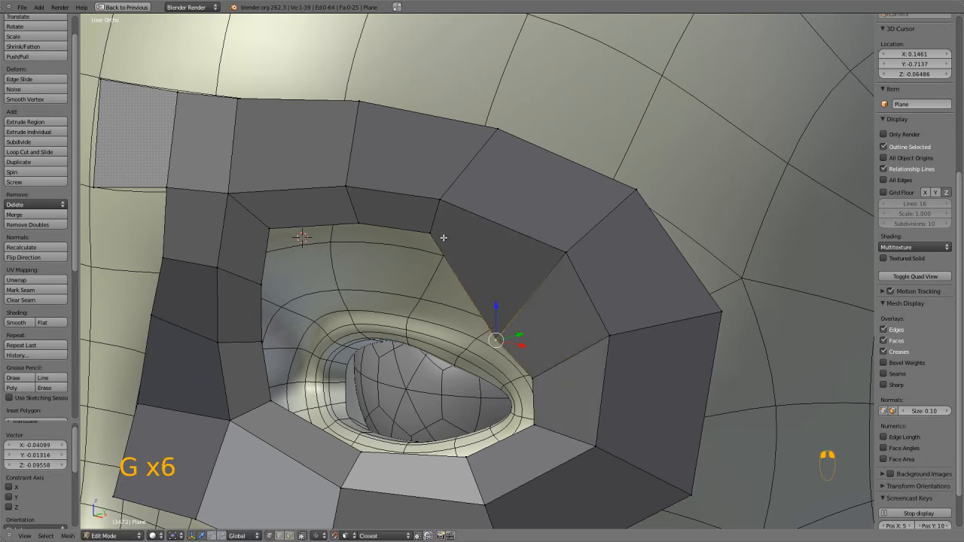
Pull the two inner-loop vertices beneath the middle of the brow down to the upper eyelid's rim.
key("g")
left_click(369, 207)
key("z")
right_click(347, 220)
key("z")
middle_click_drag(353, 242, 361, 241)
key("z")
key("g")
left_click(377, 301)
key("z")
Move the four nose-side vertices of the inner loop to the eyelid rim around the inner eye corner.
key("g")
left_click(340, 305)
key("g")
left_click(314, 319)
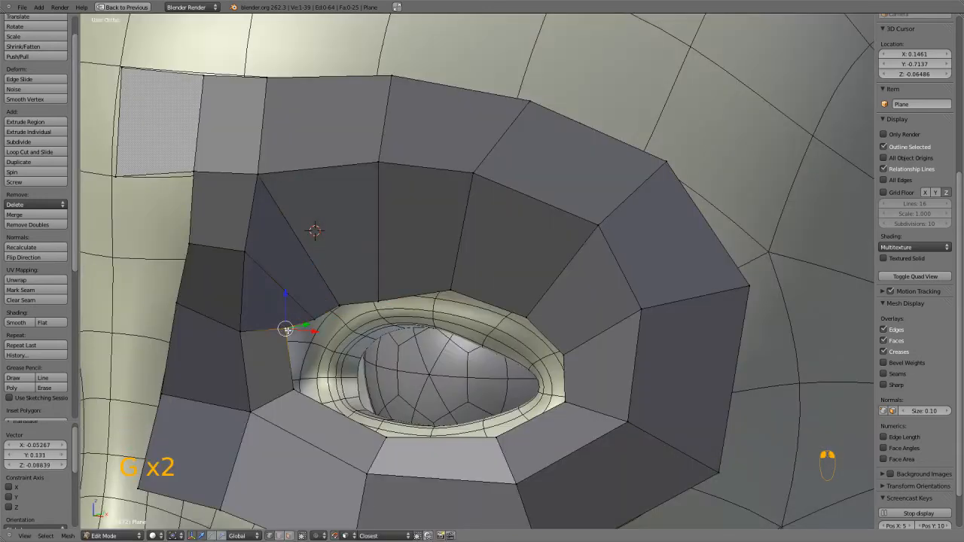
key("g")
left_click(299, 344)
right_click(293, 389)
key("g")
left_click(299, 392)
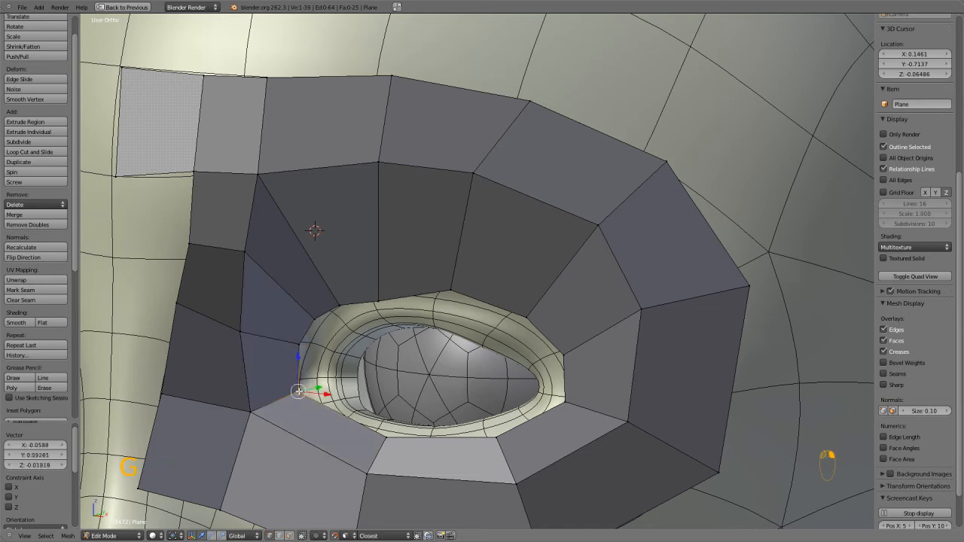
Add a centred loop cut around the eye through the ring of faces nearest the eyelids.
key("ctrl+r")
left_click(312, 266)
right_click(305, 262)
Nudge the new loop's four vertices around the inner eye corner so they snap onto the face surface.
right_click_drag(298, 240, 304, 243)
left_click(303, 243)
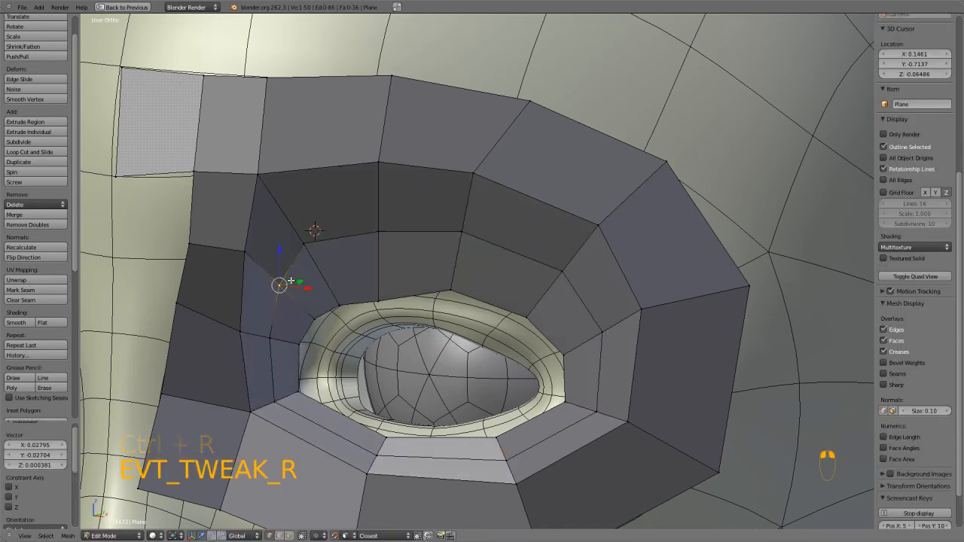
right_click(286, 283)
key("g")
left_click(284, 283)
right_click(271, 339)
key("g")
left_click(268, 340)
right_click(275, 396)
key("g")
left_click(277, 399)
Nudge the new loop's three vertices below the eye so they snap onto the face surface.
right_click(379, 438)
key("g")
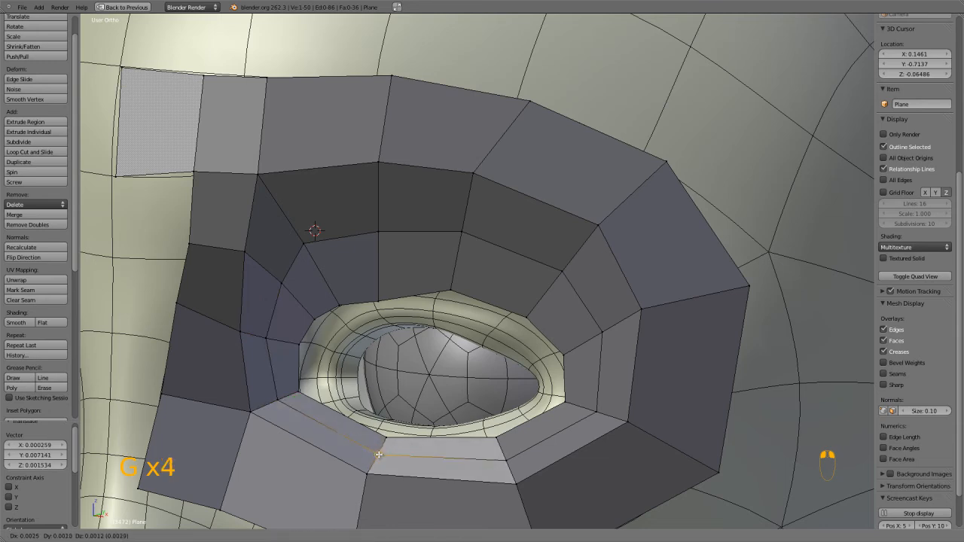
left_click(379, 454)
right_click(508, 457)
key("g")
left_click(509, 458)
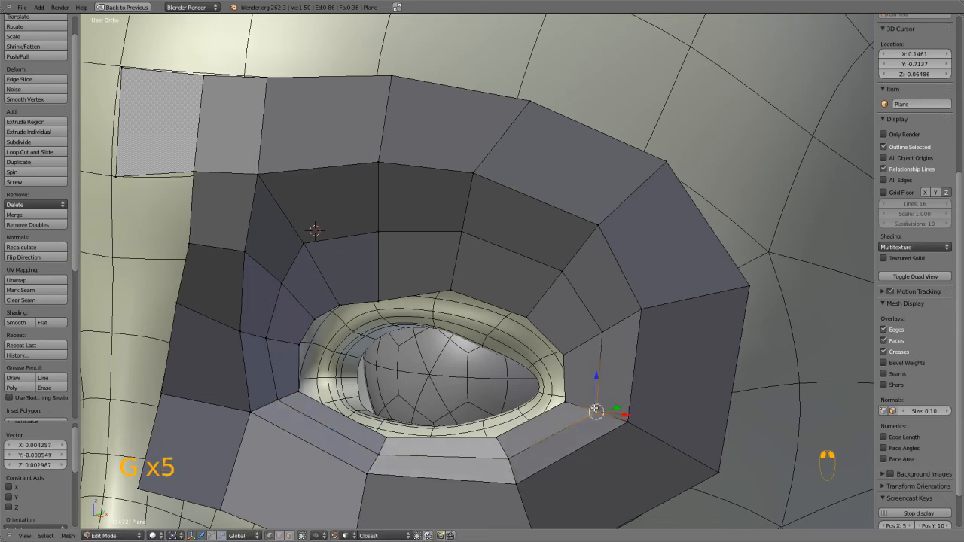
right_click(594, 408)
key("g")
left_click(595, 407)
Nudge the new loop's two vertices above the outer eye corner onto the face surface.
right_click(600, 332)
key("g")
left_click(594, 330)
right_click(561, 273)
key("g")
left_click(560, 274)
Nudge the new loop's three vertices above the upper eyelid so they snap onto the face surface.
right_click(465, 227)
key("g")
left_click(461, 230)
right_click(378, 231)
key("g")
left_click(375, 231)
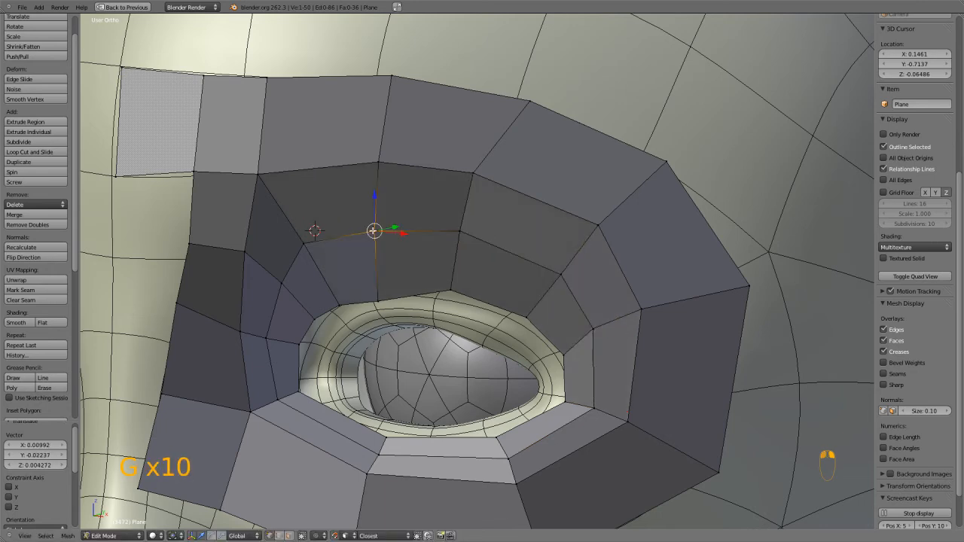
right_click(305, 242)
key("g")
left_click(306, 243)
Readjust the seam vertex beside the nose bridge and the neighbouring middle-loop vertex near the inner eye corner.
right_click(243, 251)
key("g")
left_click(243, 252)
key("g")
left_click(273, 284)
scroll(272, 283, "down", 5)
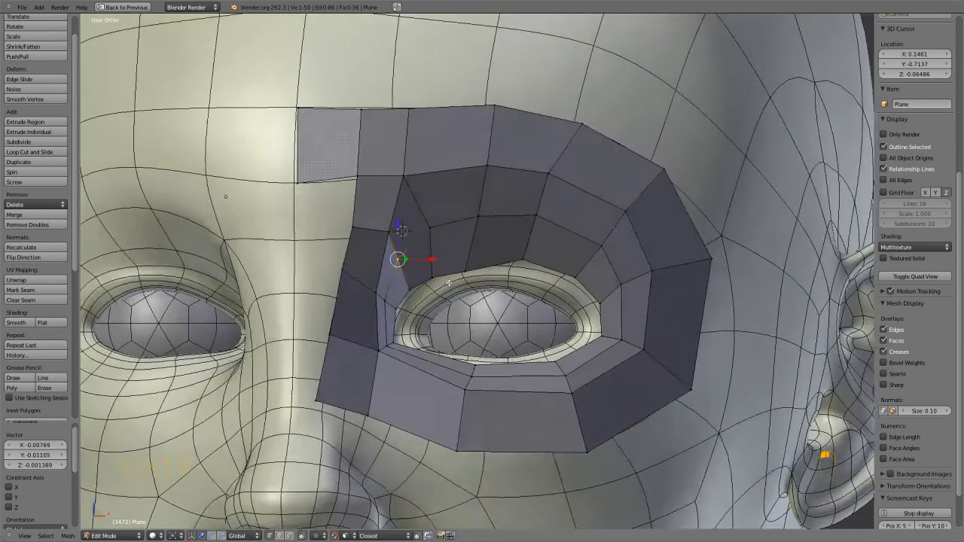
Refine four vertices of the innermost loop to follow the upper eyelid's rim toward the inner eye corner.
scroll(449, 283, "up", 3)
right_click(553, 255)
key("g")
left_click(553, 272)
right_click(462, 274)
key("g")
left_click(460, 267)
key("g")
left_click(413, 278)
key("g")
left_click(359, 313)
scroll(359, 313, "down", 4)
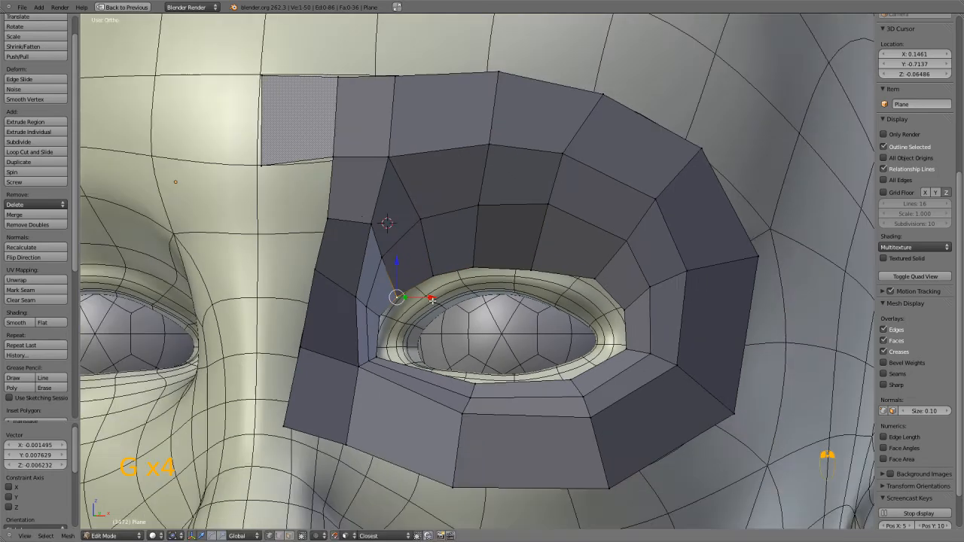
Extrude the innermost edge loop with snapping off, scale it inward to 0.849, and turn snapping back on.
scroll(413, 309, "up", 3)
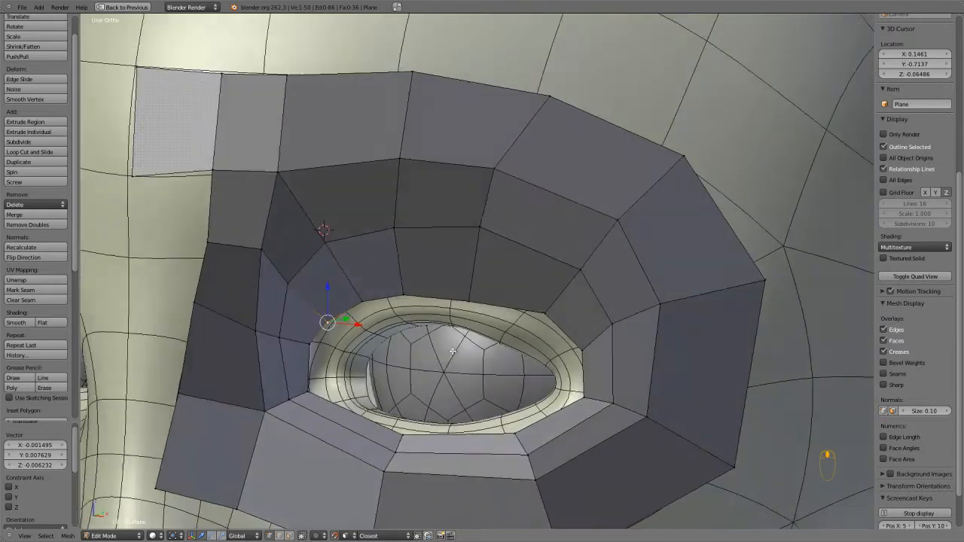
left_click(467, 293, "alt")
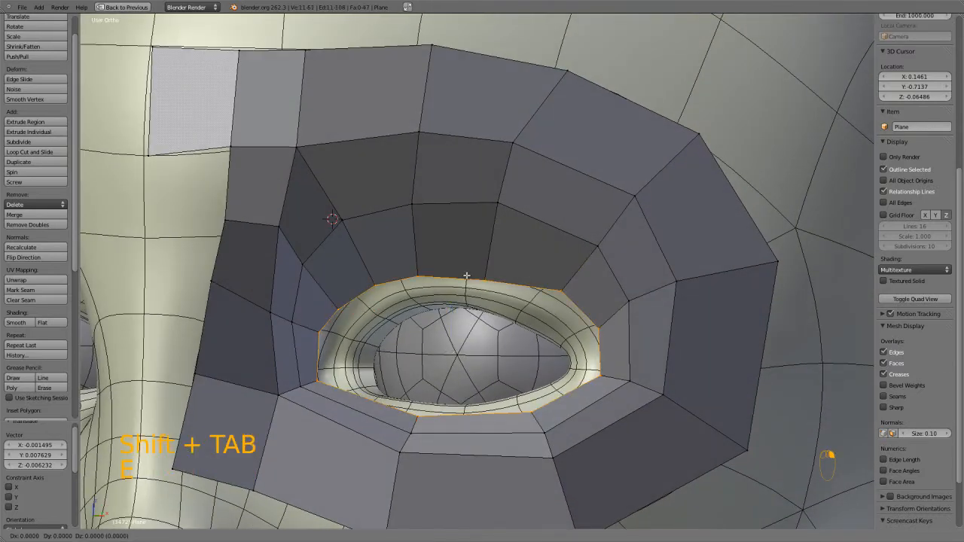
key("e")
key("s")
left_click(563, 301)
key("shift+Tab")
Snap the extruded loop's nose-side vertex under the eye onto the lower eyelid.
middle_click_drag(379, 417, 386, 258)
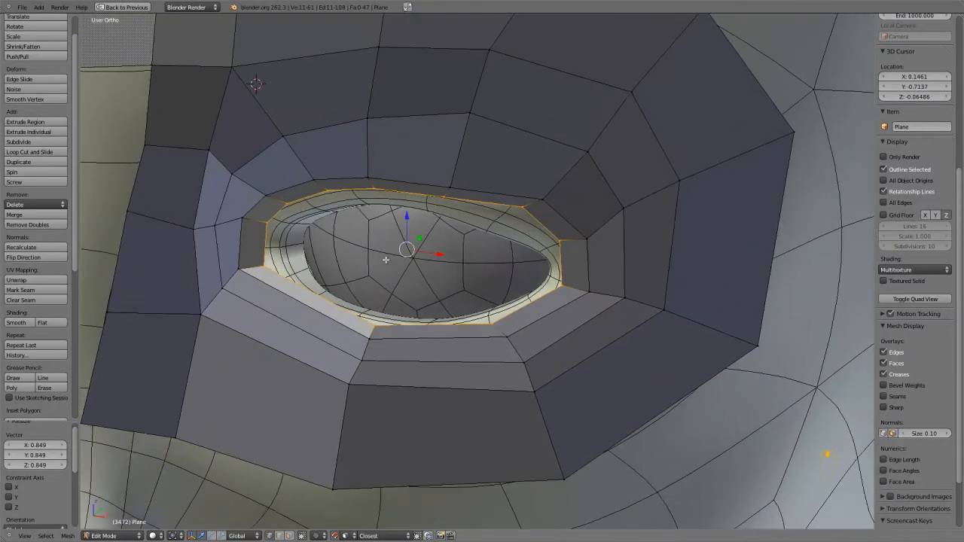
scroll(385, 258, "up", 2)
right_click_drag(335, 360, 342, 353)
left_click(345, 351)
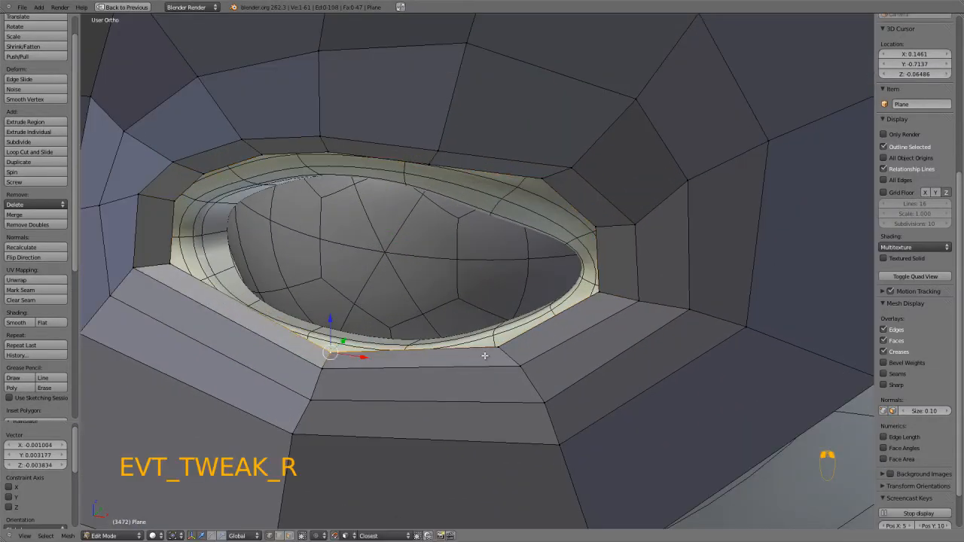
Snap the extruded loop's three vertices around the outer eye corner onto the eyelid surface.
right_click(598, 288)
key("g")
left_click(607, 291)
key("g")
left_click(607, 228)
key("g")
left_click(562, 195)
Snap the extruded loop's three vertices along the upper eyelid onto its surface.
middle_click_drag(557, 211, 553, 168)
middle_click_drag(431, 93, 513, 189)
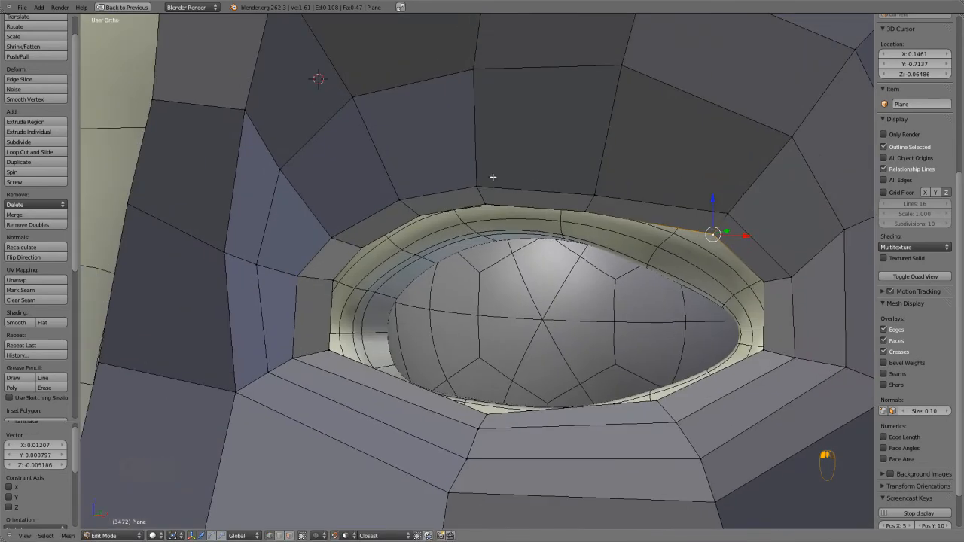
key("g")
left_click(516, 206)
key("g")
left_click(481, 203)
key("g")
left_click(411, 219)
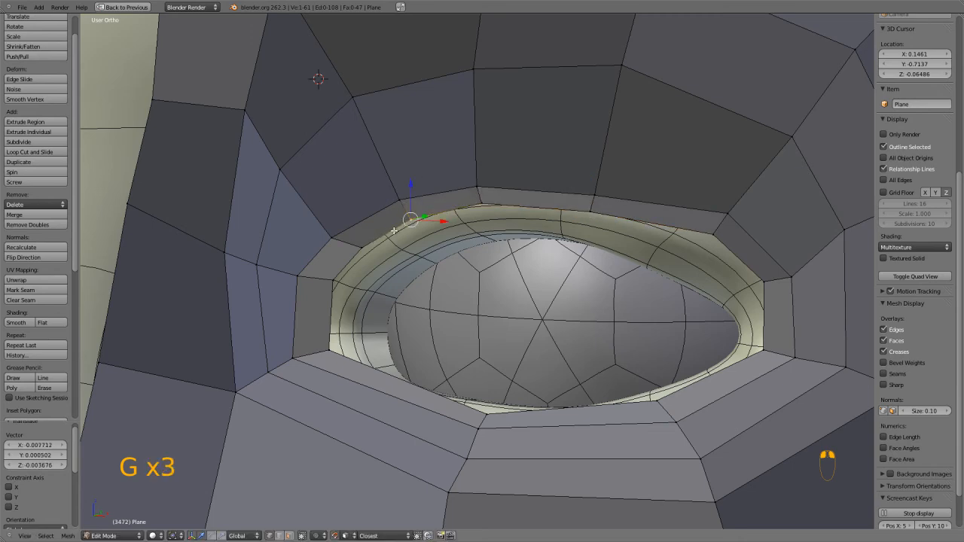
Snap the extruded loop's vertices around the inner eye corner onto the eyelid surface.
key("g")
left_click(354, 262)
key("g")
left_click(331, 283)
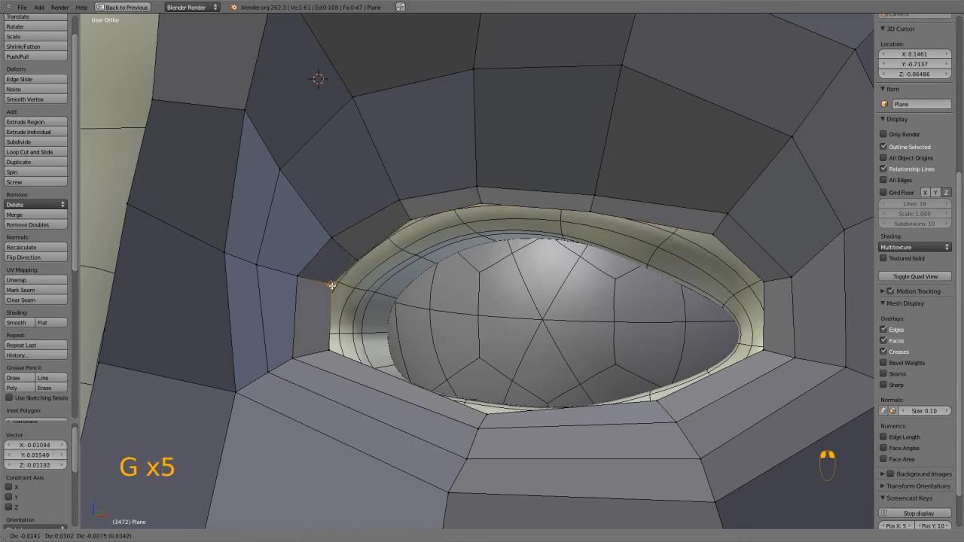
middle_click_drag(332, 283, 330, 318)
key("g")
left_click(320, 414)
Add a centred loop cut across the face rings below the inner eye corner.
middle_click_drag(320, 414, 400, 390)
key("ctrl+r")
left_click(401, 389)
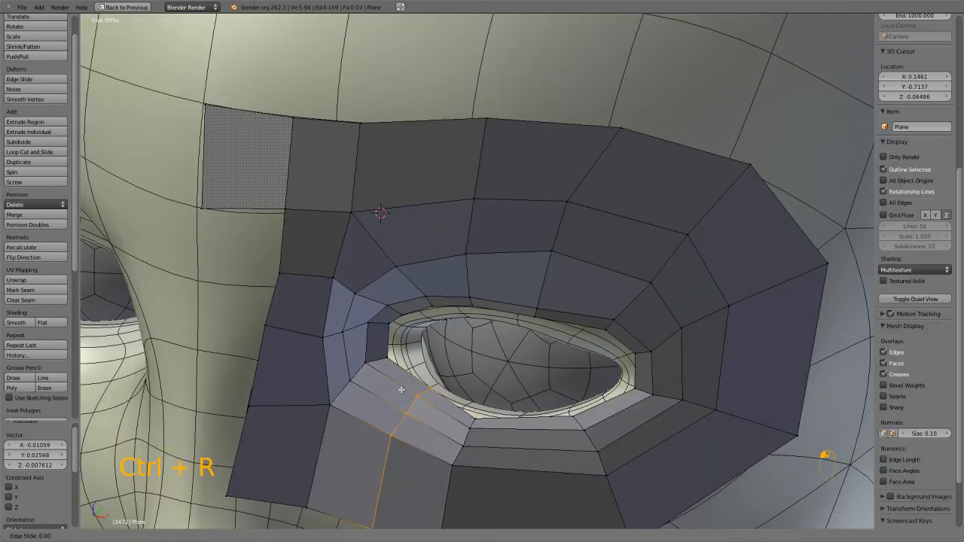
left_click(405, 390)
Snap the new cut's four vertices from the eyelid outward onto the head surface.
right_click(435, 393)
key("g")
left_click(432, 390)
key("g")
left_click(418, 402)
right_click(406, 416)
key("g")
left_click(404, 418)
right_click(390, 435)
key("g")
left_click(382, 437)
Snap the new cut's outermost vertex and the neighbouring rim vertex below the eye onto the cheek surface.
middle_click_drag(383, 437, 384, 386)
key("g")
right_click(342, 399)
right_click(344, 402)
key("g")
left_click(329, 405)
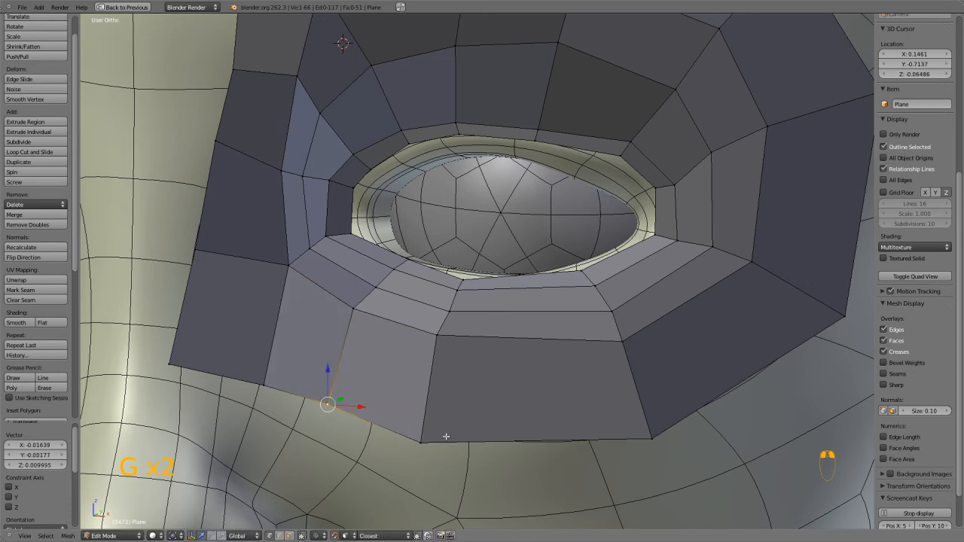
right_click(425, 440)
key("g")
With snapping off, extrude the innermost edge loop of the eye opening and scale it to about 0.88.
scroll(524, 377, "down", 2)
middle_click_drag(524, 376, 530, 339)
scroll(563, 325, "up", 3)
right_click(564, 325, "alt")
scroll(571, 324, "up", 3)
key("shift+Tab")
key("e")
key("s")
left_click(628, 352)
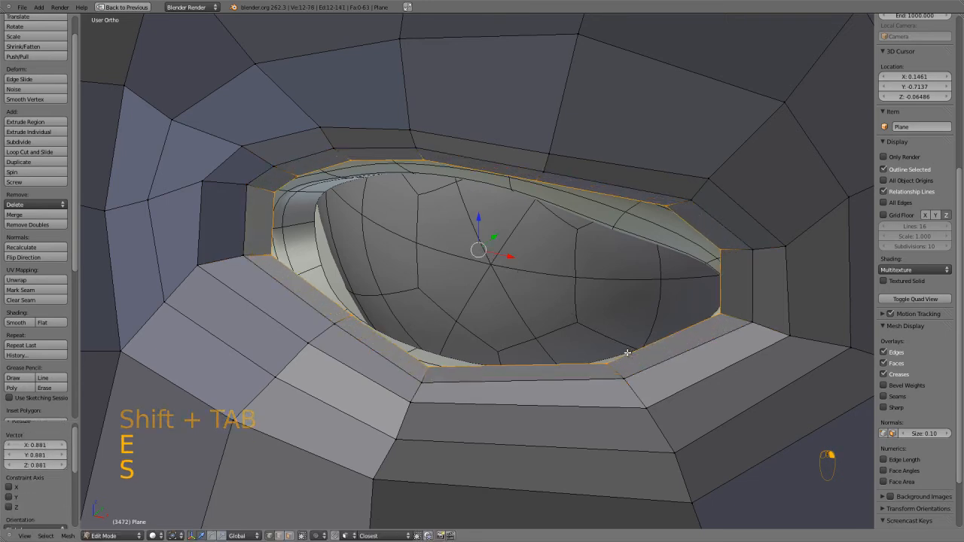
Turn snapping back on and snap the extruded loop's two lower-lid vertices onto the lid surface.
key("shift+Tab")
right_click(429, 365)
key("g")
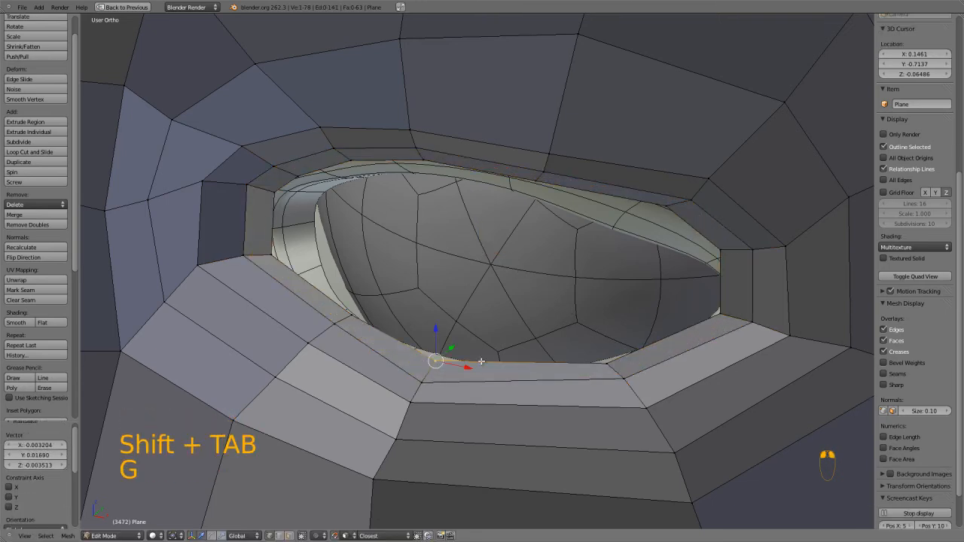
right_click(607, 363)
key("g")
left_click(601, 363)
Snap the extruded loop's vertices around the outer eye corner onto the eyelid surface.
right_click(721, 319)
key("g")
left_click(721, 317)
key("g")
left_click(717, 263)
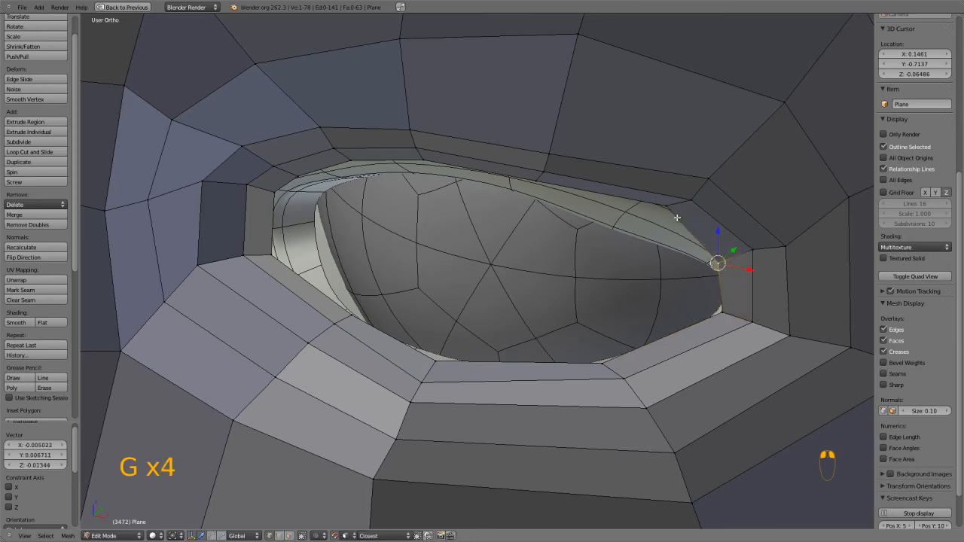
key("g")
left_click(622, 240)
Snap the extruded loop's three middle upper-lid vertices onto the lid's inner surface.
middle_click_drag(622, 240, 571, 215)
right_click(625, 86)
key("g")
left_click(624, 101)
right_click(507, 84)
key("g")
left_click(504, 93)
right_click(431, 97)
key("g")
left_click(432, 113)
Snap the extruded loop's vertices around the inner eye corner onto the inner eyelid surface.
right_click(353, 126)
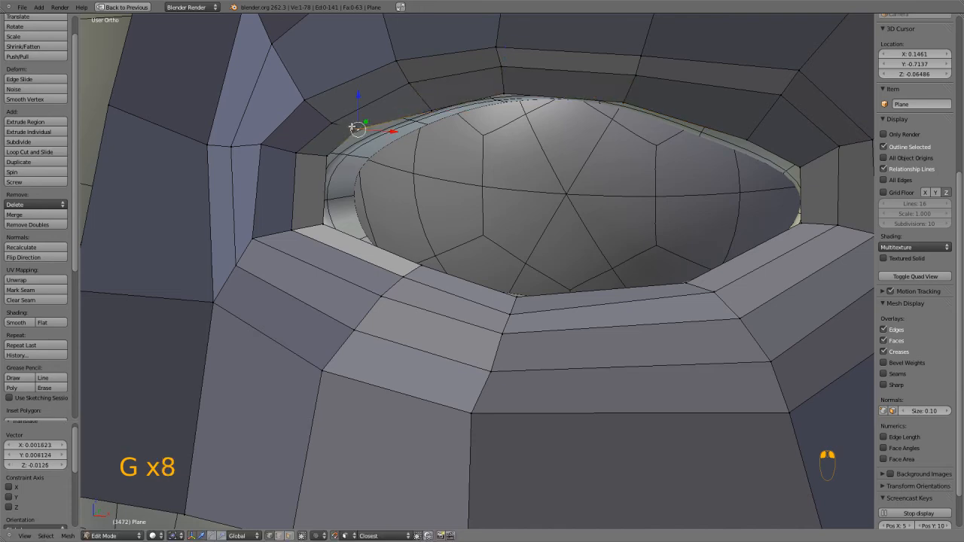
key("g")
left_click(367, 144)
right_click(326, 162)
key("g")
left_click(347, 174)
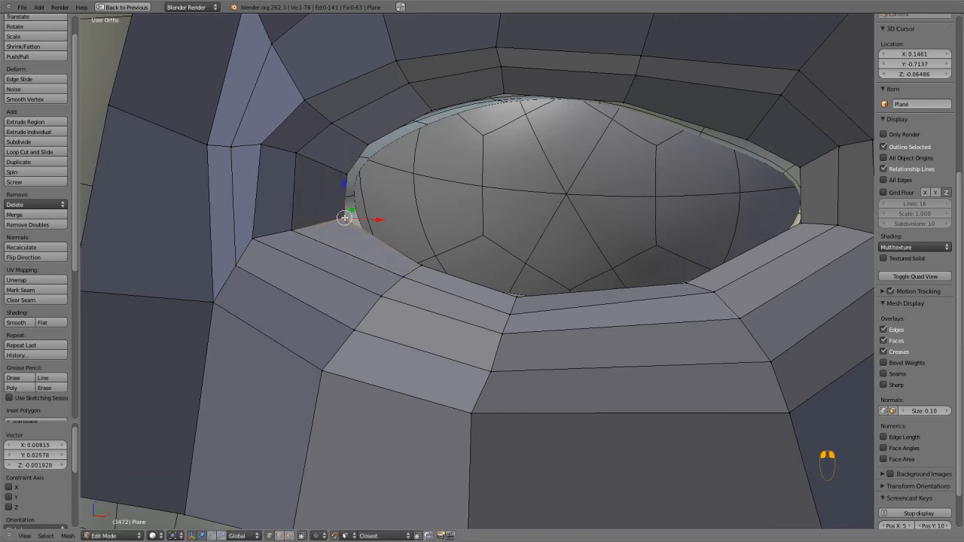
Leave Edit Mode, isolate the eye mesh in local view and restore the multi-view screen layout.
scroll(479, 195, "down", 5)
key("Tab")
key("KP_Divide")
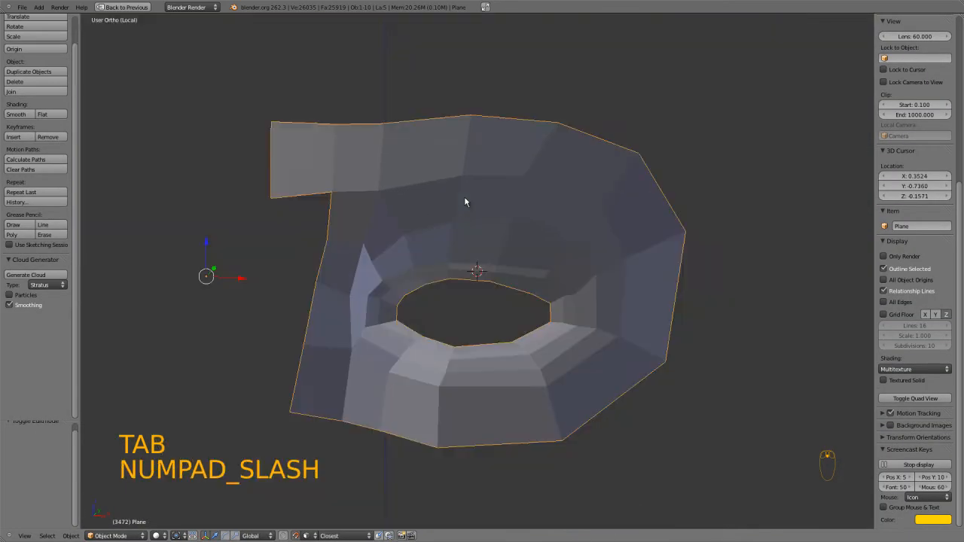
key("a")
key("a")
scroll(456, 200, "down", 2)
key("ctrl+Up")
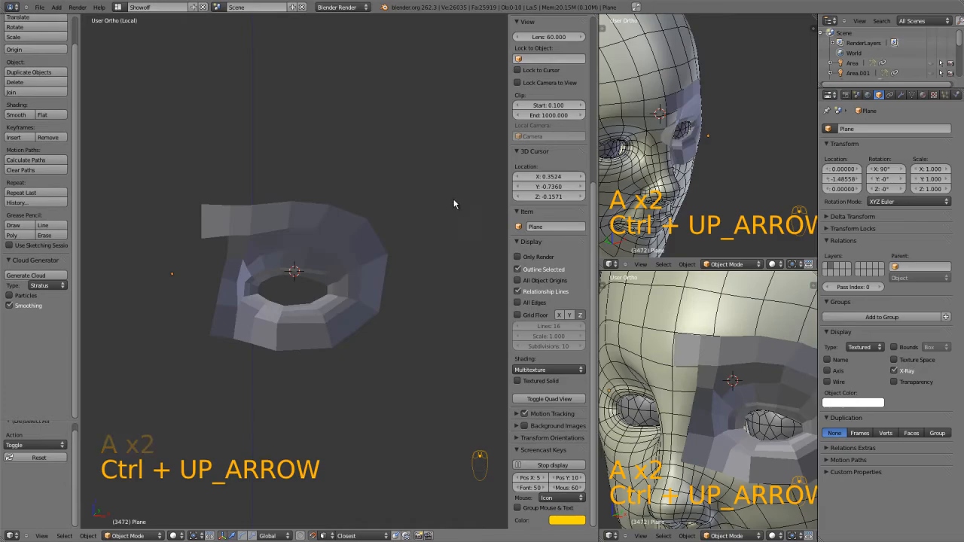
Turn off X-Ray for the eye mesh and give it a level 2 Subdivision Surface.
scroll(391, 237, "up", 3)
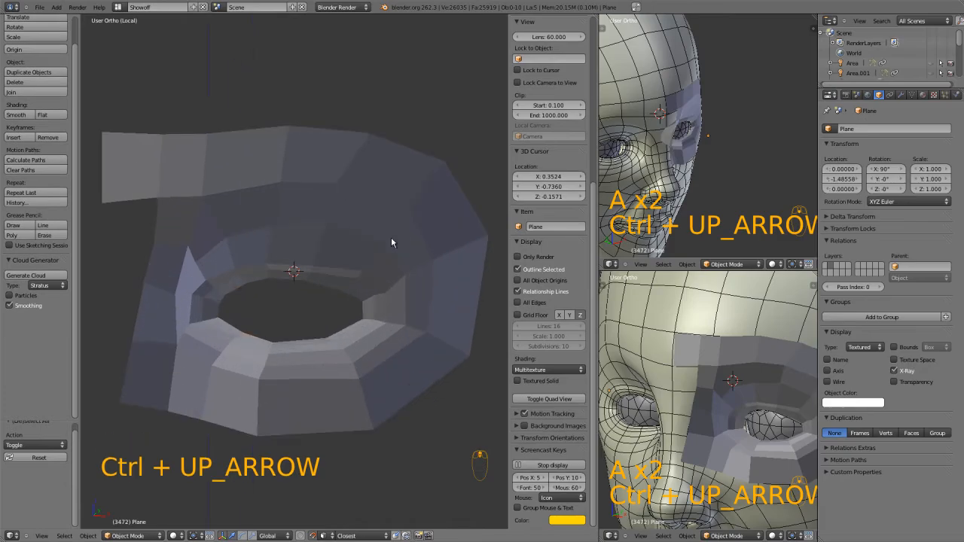
left_click(894, 371)
middle_click_drag(406, 332, 328, 317)
key("ctrl+2")
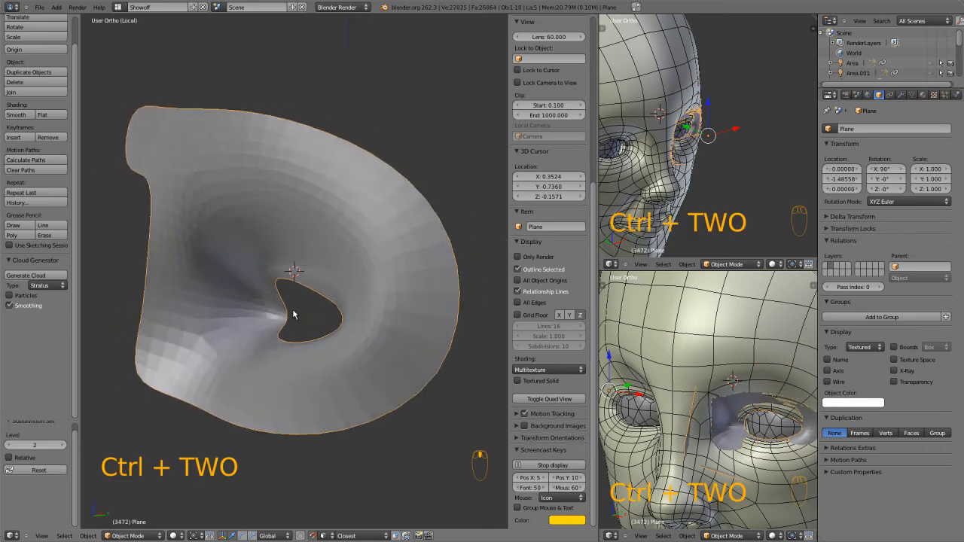
Delete the vertices of the innermost edge loop around the eye opening in Edit Mode.
key("Tab")
right_click(335, 230, "alt")
middle_click_drag(356, 238, 333, 291)
key("x")
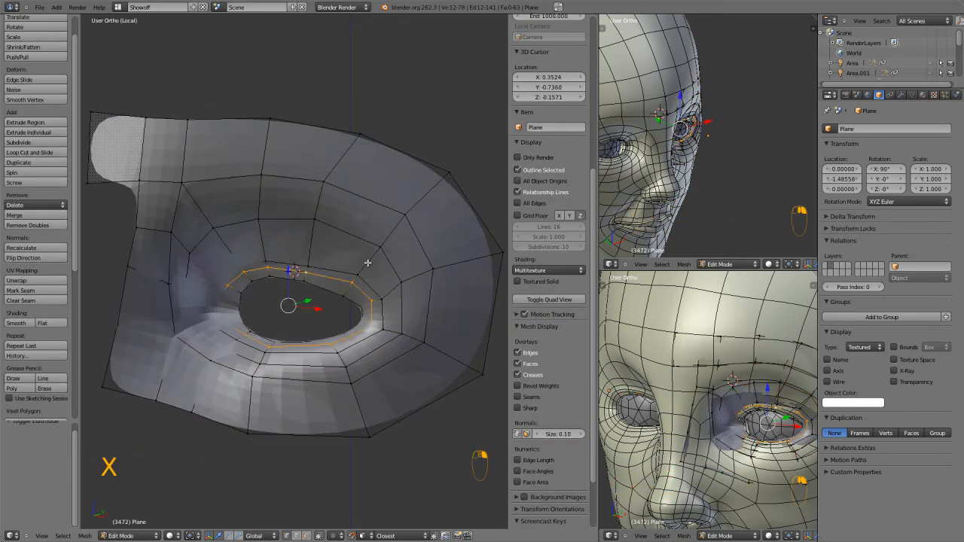
key("x")
left_click(325, 347)
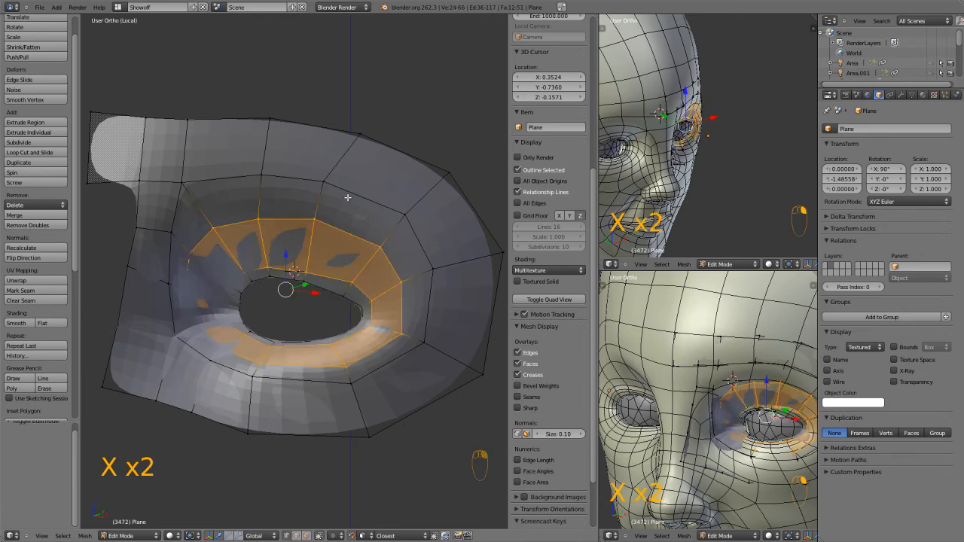
Delete the next selected rings of geometry surrounding the eye opening.
key("x")
right_click(360, 233, "alt")
key("x")
left_click(344, 230)
Return to Object Mode and delete the eye retopology plane object.
key("Tab")
middle_click_drag(345, 297, 306, 284)
key("Tab")
key("Tab")
key("x")
left_click(306, 284)
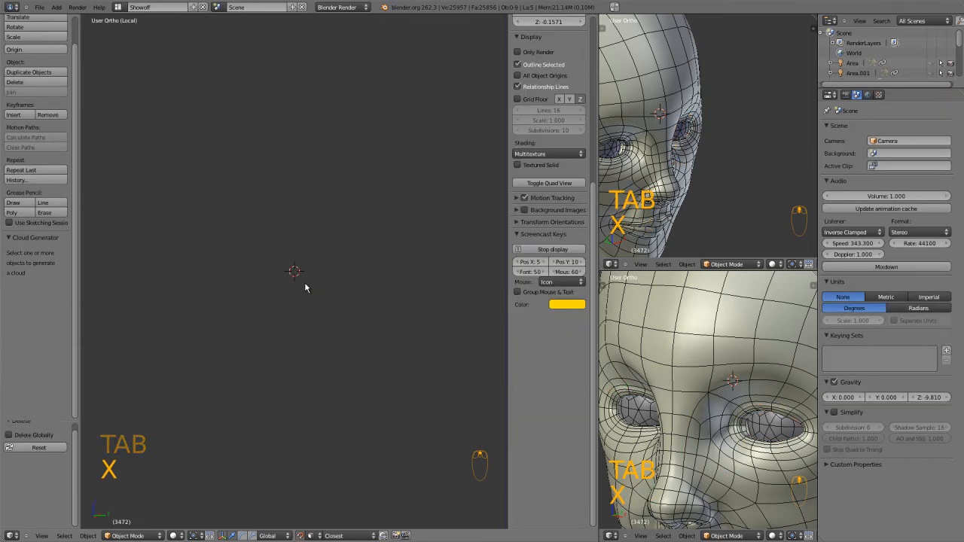
key("KP_0")
key("KP_1")
key("KP_5")
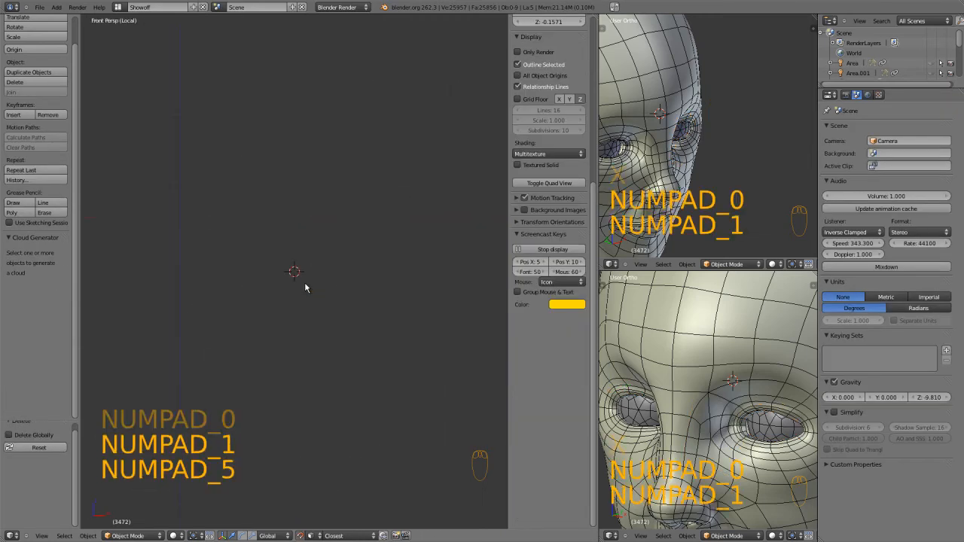
middle_click_drag(384, 209, 391, 198, "shift")
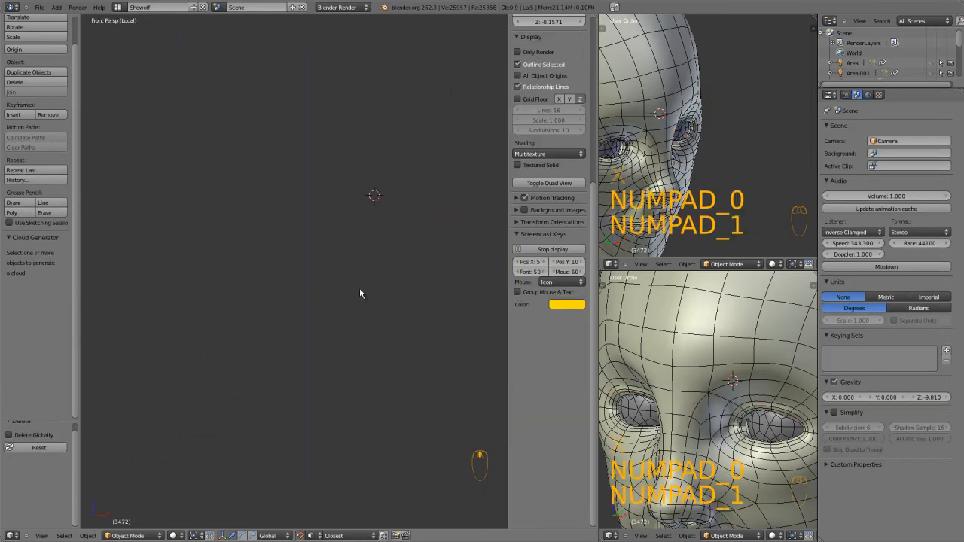
Switch to the HeadModelProgress window in Windows Explorer and go to the Rrenders! folder.
key("super")
key("super")
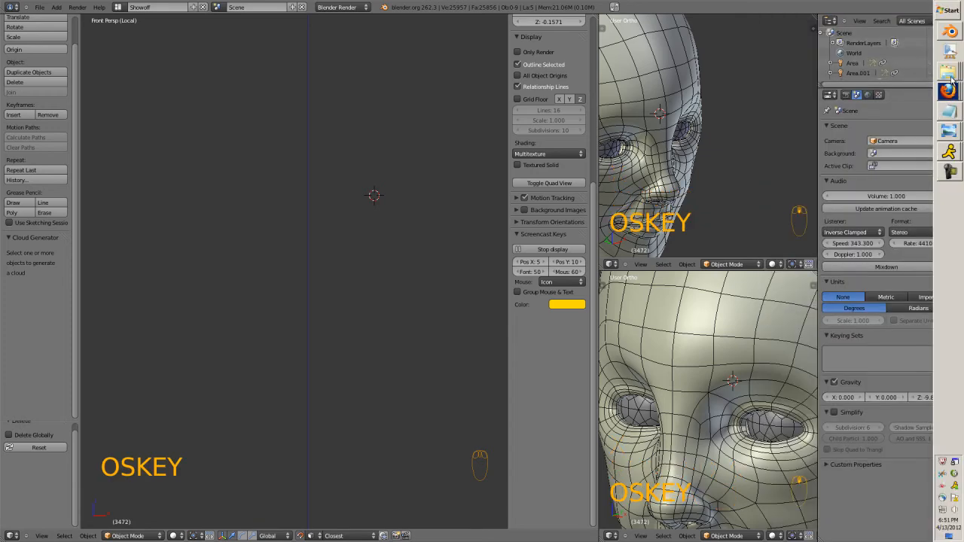
left_click(952, 78)
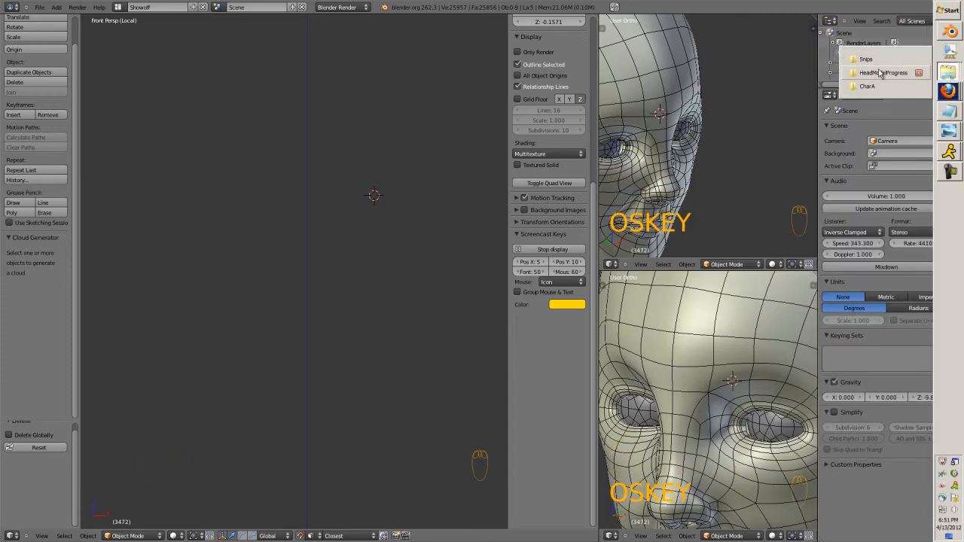
left_click(879, 72)
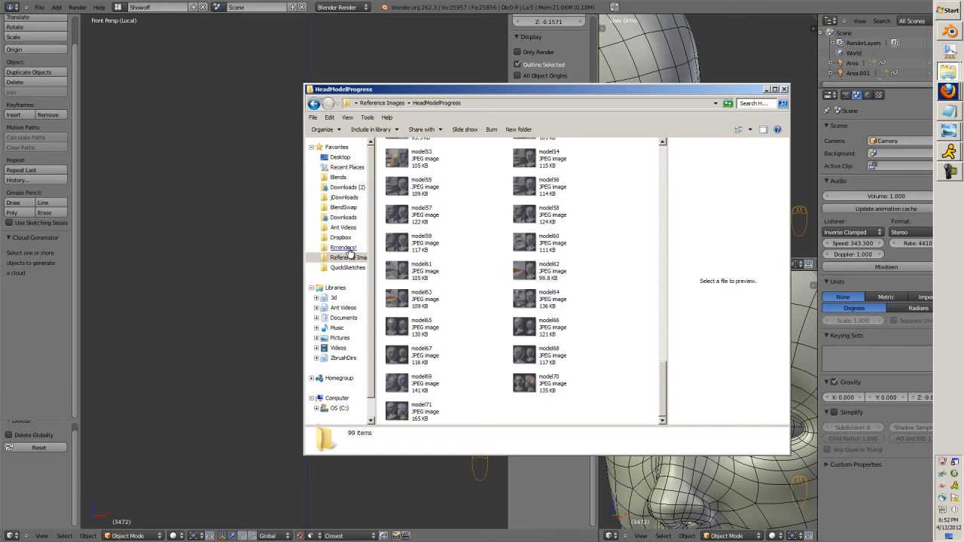
left_click(346, 248)
left_click(483, 260)
Browse the render thumbnails in the Rrenders! folder and open the ShoeSnip image.
scroll(483, 249, "down", 5)
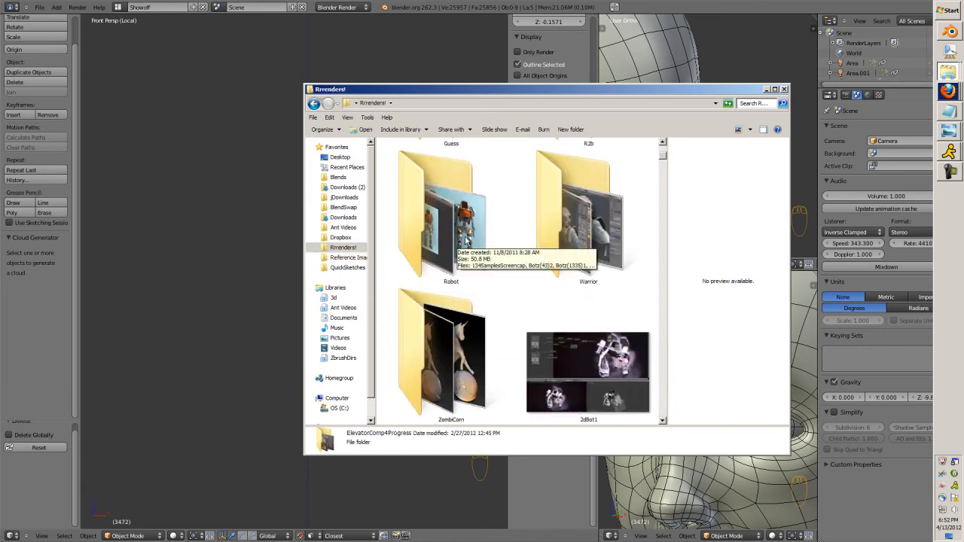
scroll(525, 243, "down", 15)
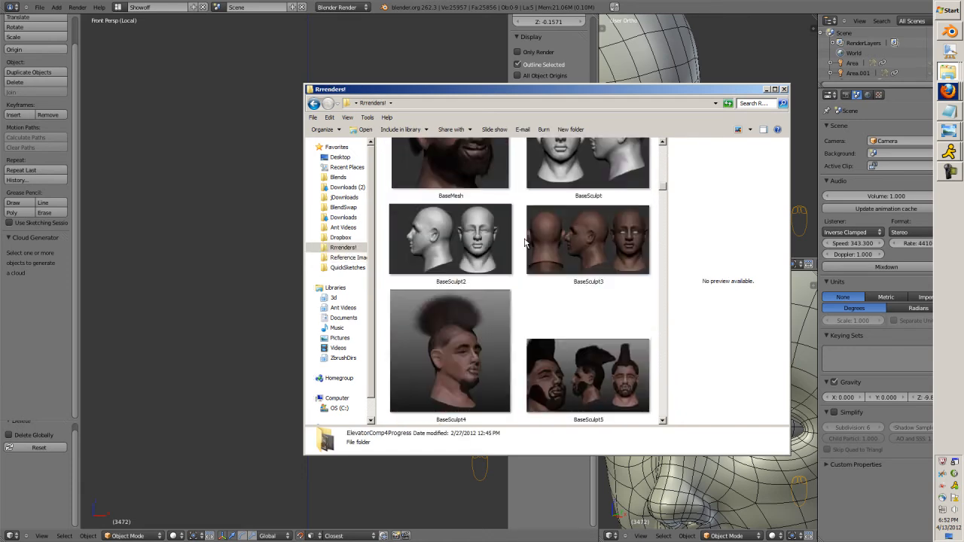
scroll(525, 242, "down", 15)
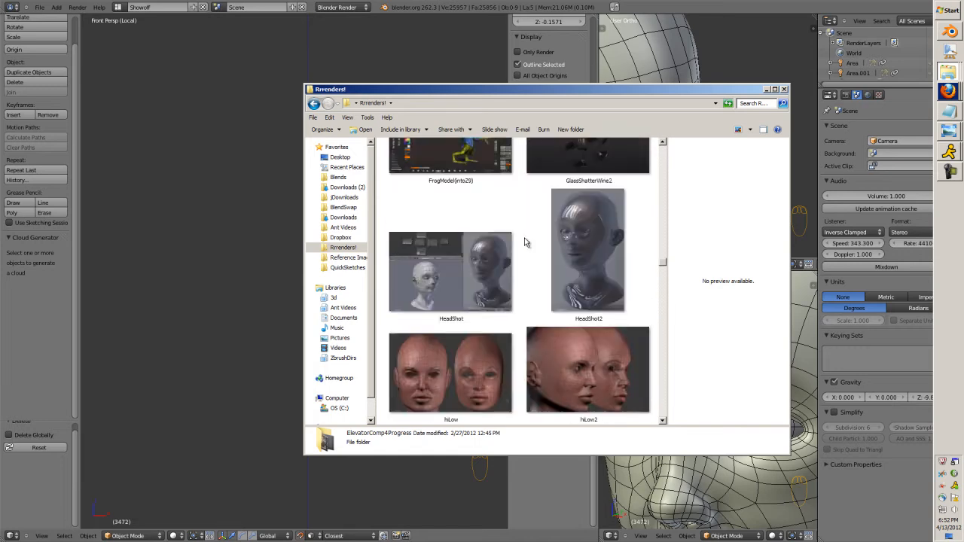
scroll(526, 242, "down", 15)
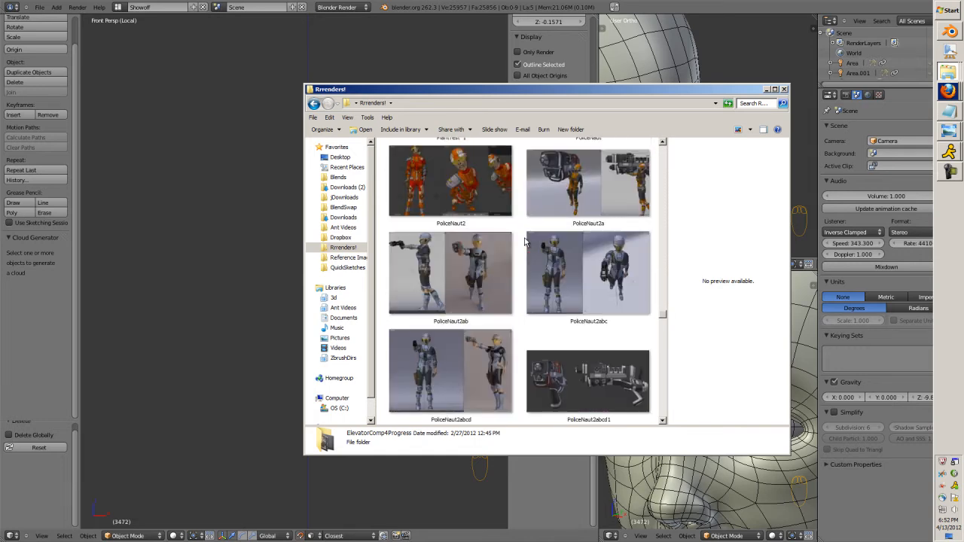
scroll(526, 242, "down", 15)
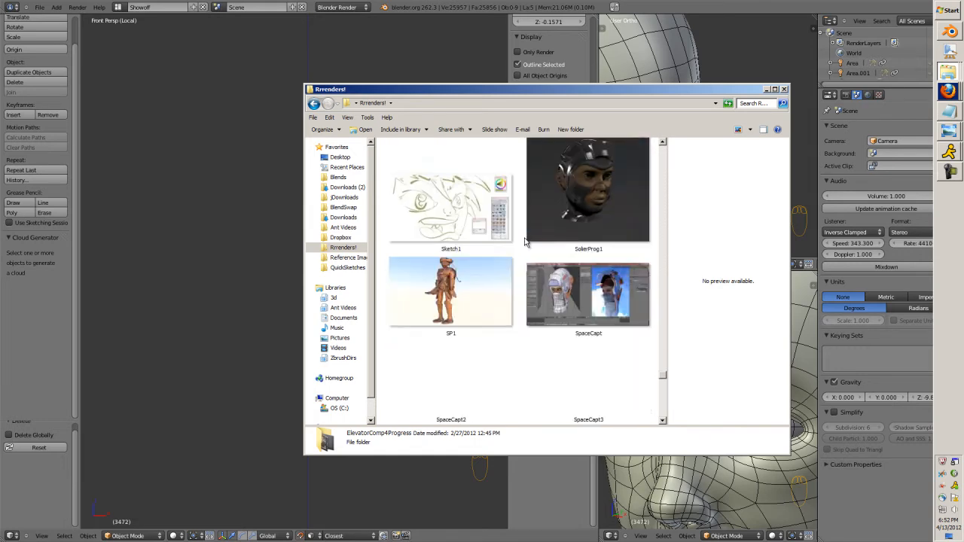
scroll(526, 243, "up", 5)
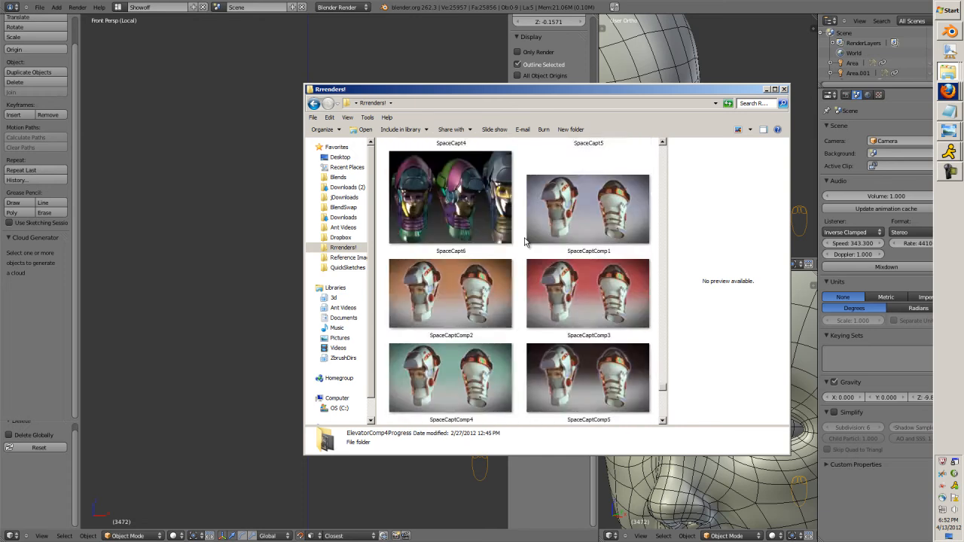
scroll(526, 243, "up", 5)
double_click(584, 284)
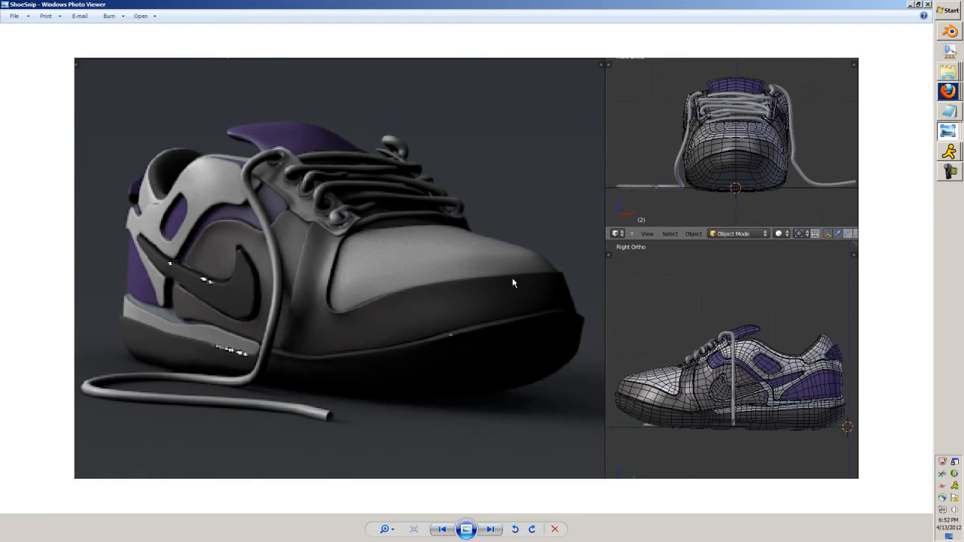
Go through the neighbouring shoe renders in the photo viewer and bring up ShoeUntextured1.
key("Left")
key("Left")
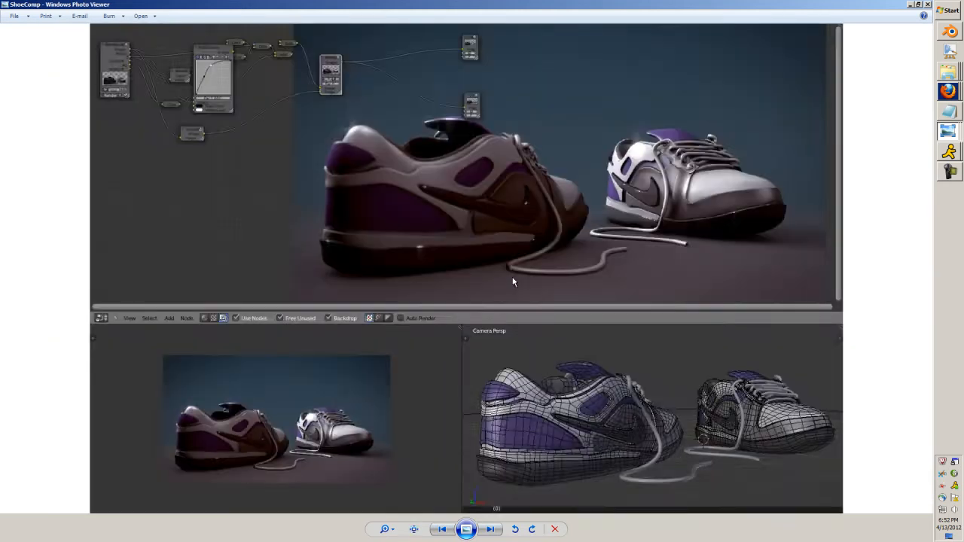
key("Left")
key("Left")
key("Left")
key("Left")
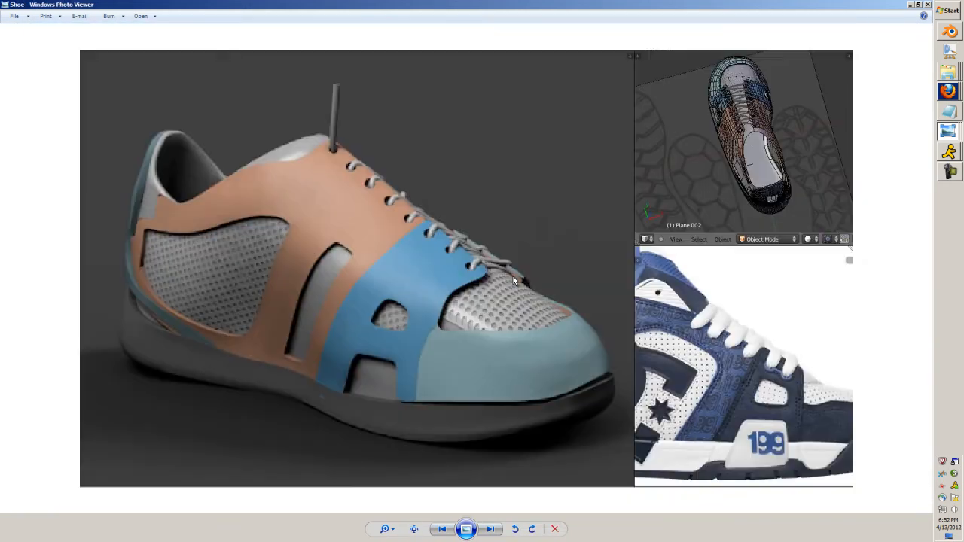
key("Left")
key("Left")
key("Left")
key("Left")
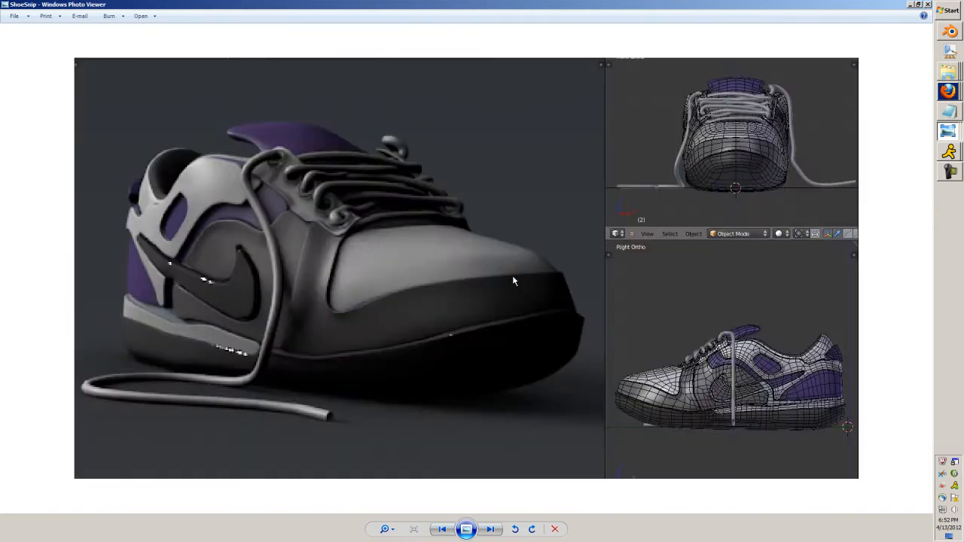
key("Left")
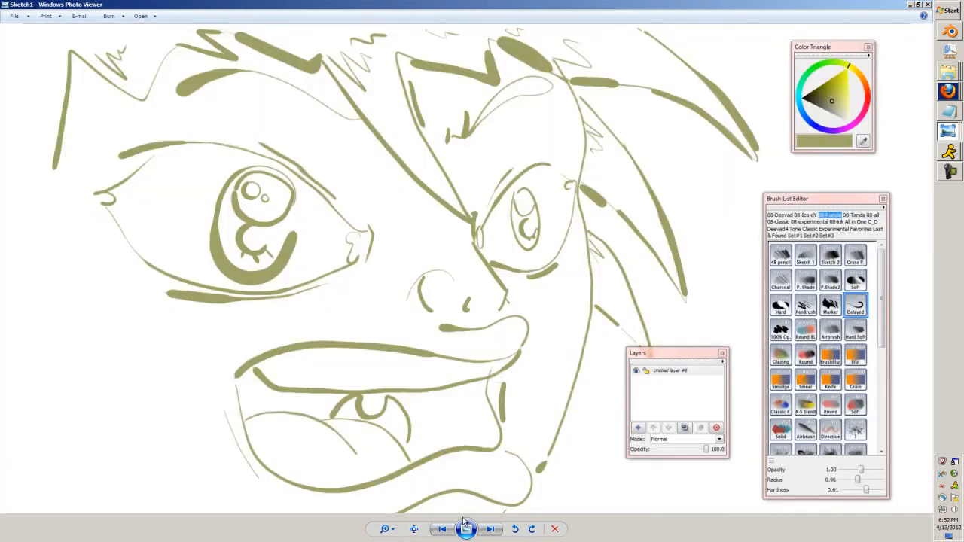
key("Right")
Examine the sneaker's overlapping panels and laces up close in the ShoeUntextured1 render.
scroll(621, 321, "up", 3)
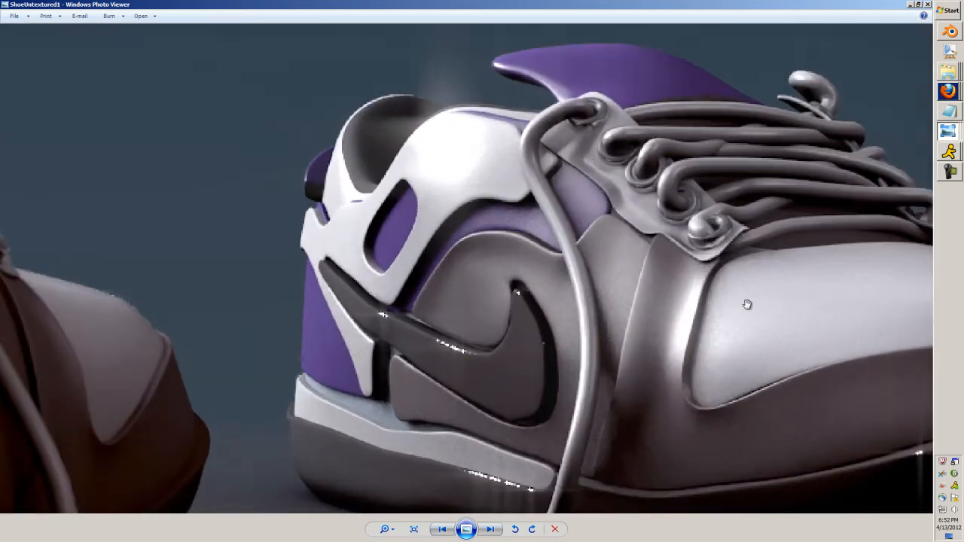
scroll(565, 254, "down", 1)
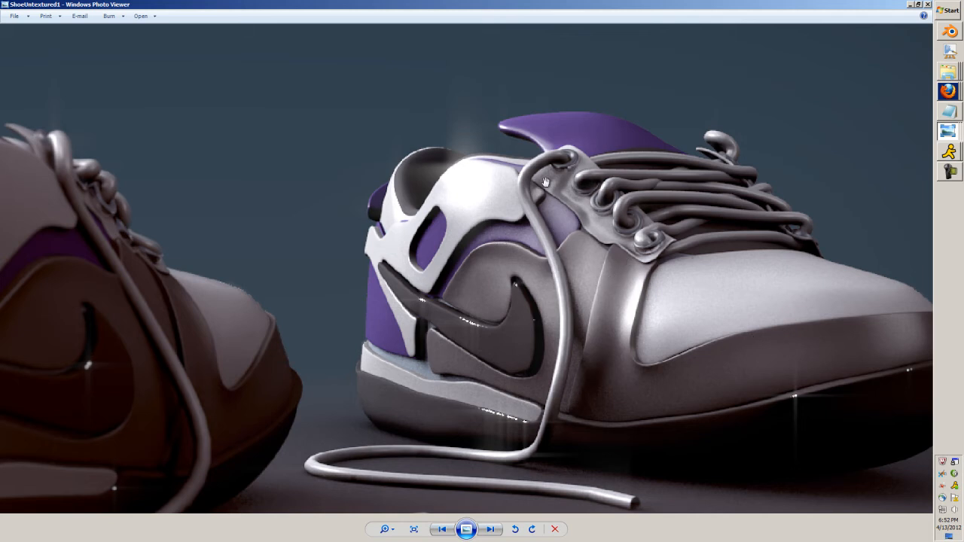
scroll(533, 224, "down", 2)
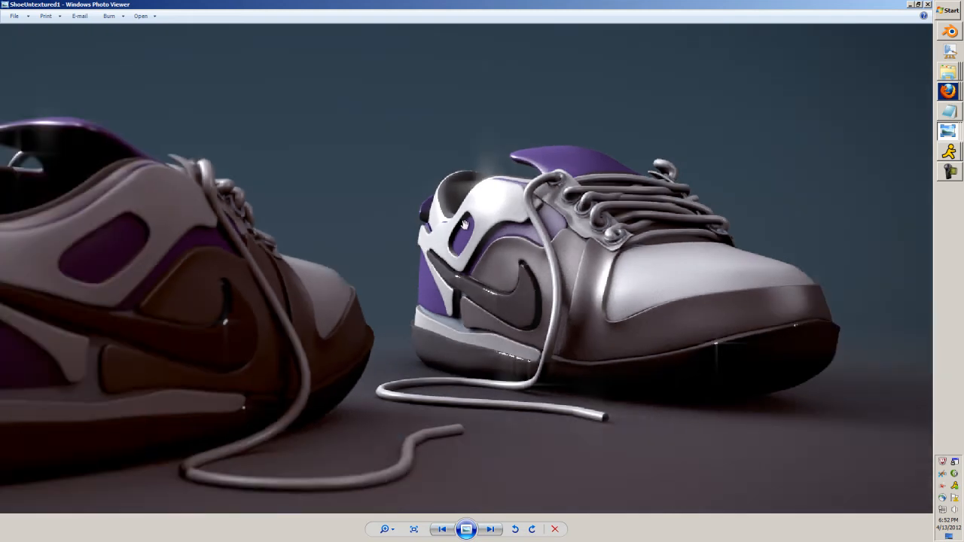
scroll(465, 227, "up", 3)
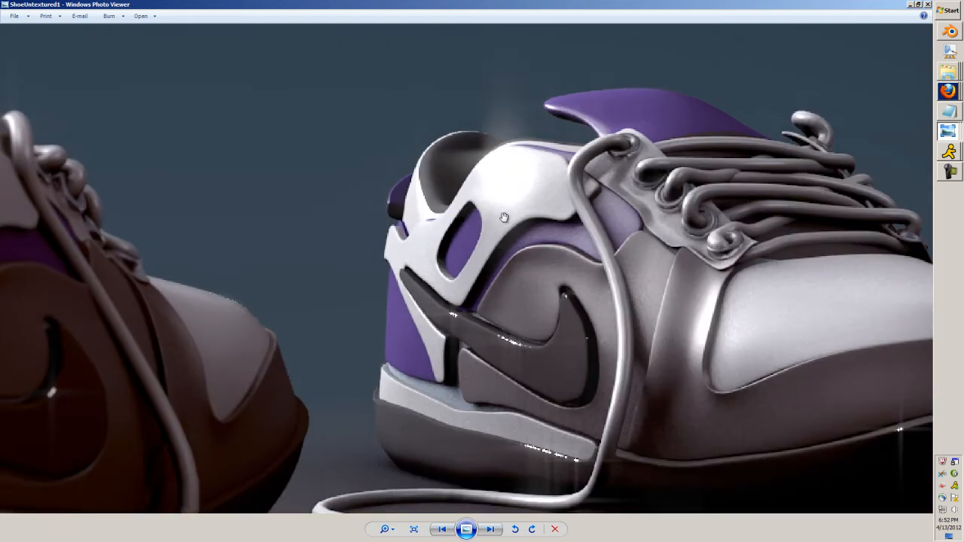
scroll(507, 217, "down", 3)
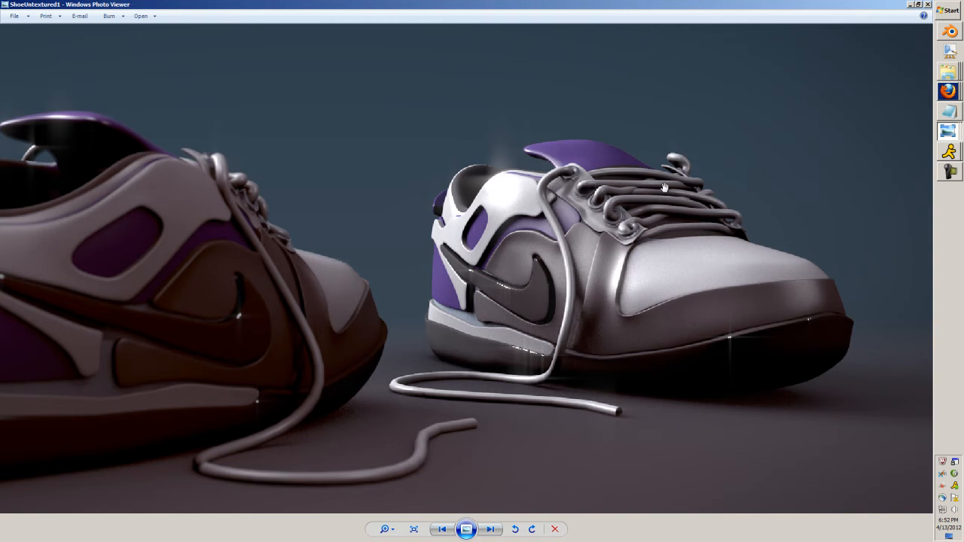
Examine the far sneaker's side panels up close in the ShoeUntextured1 render and close the photo viewer.
scroll(427, 265, "up", 4)
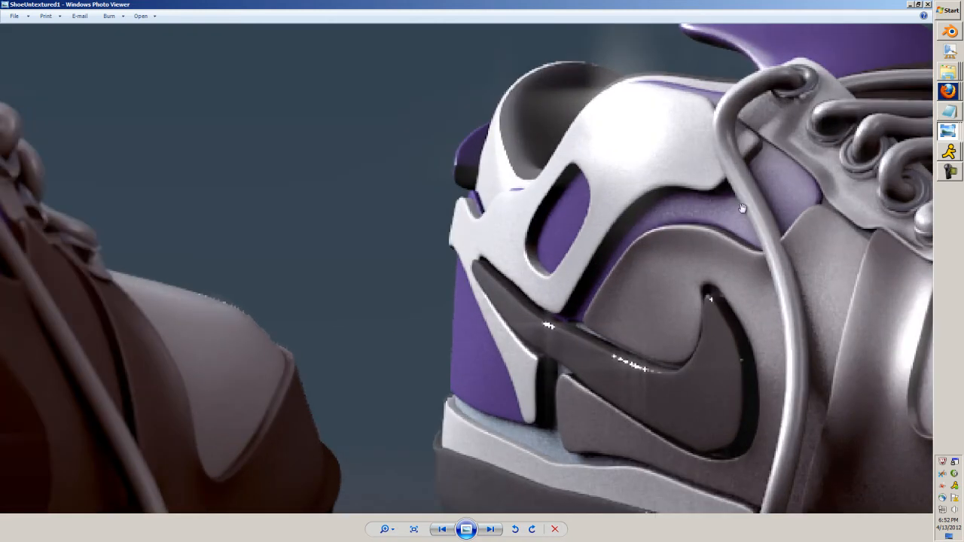
scroll(629, 205, "down", 4)
scroll(712, 177, "up", 1)
scroll(704, 185, "down", 1)
left_click(927, 4)
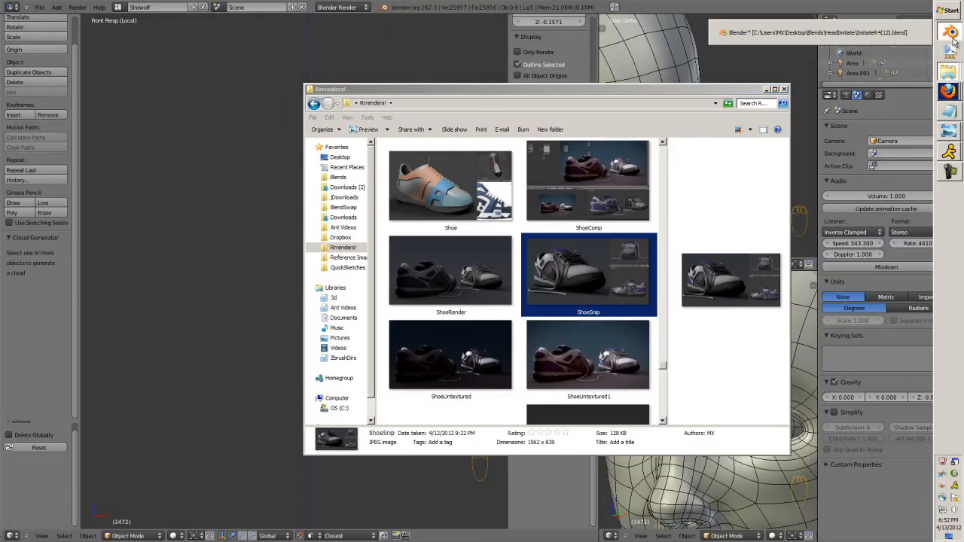
Switch to Blender, start a new empty scene and minimise the screen recorder window.
left_click(952, 37)
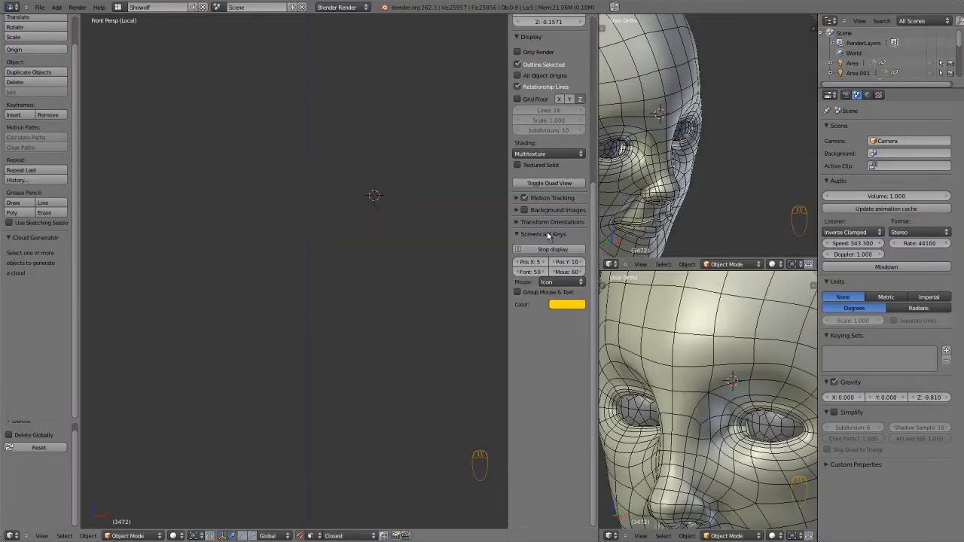
key("ctrl+n")
left_click(381, 281)
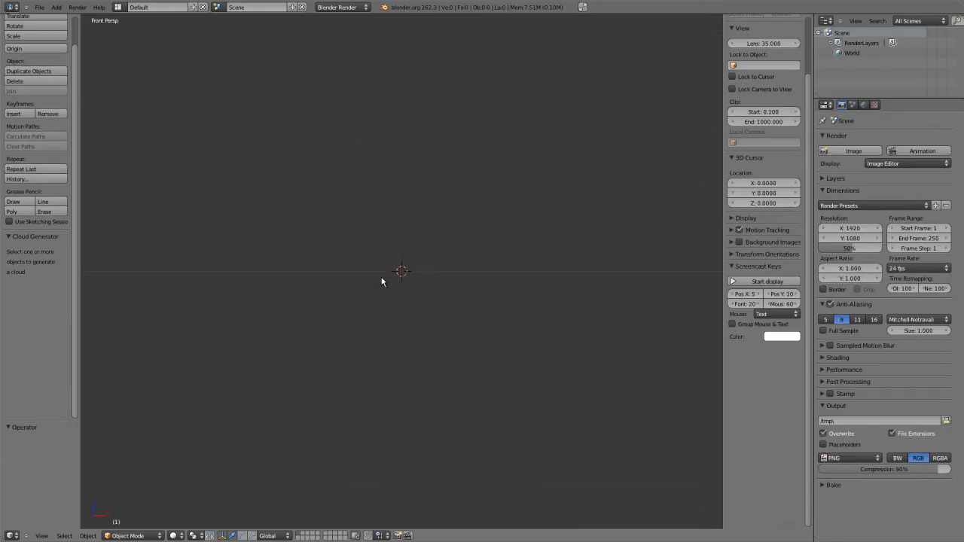
left_click(956, 164)
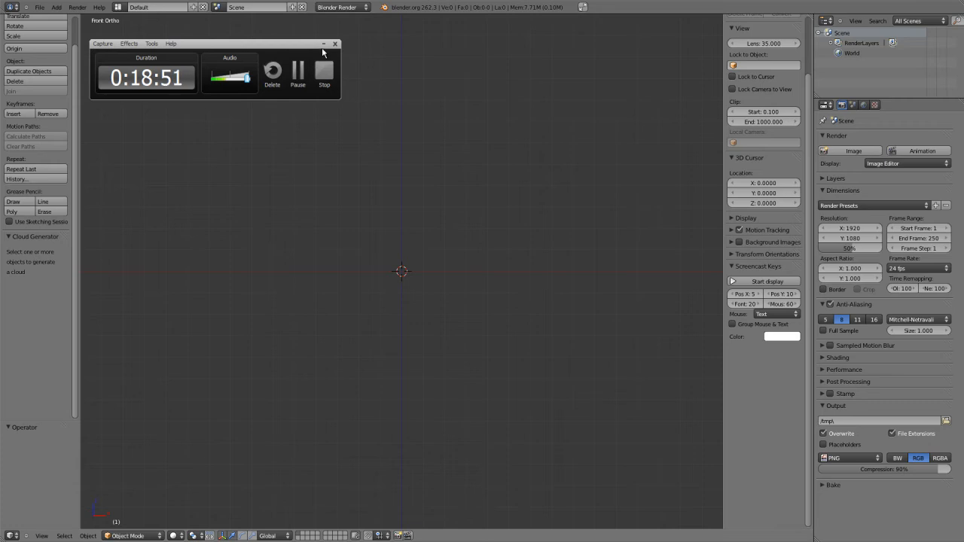
left_click(323, 45)
Add a UV sphere at the scene's origin and view it from the right side.
key("shift+a")
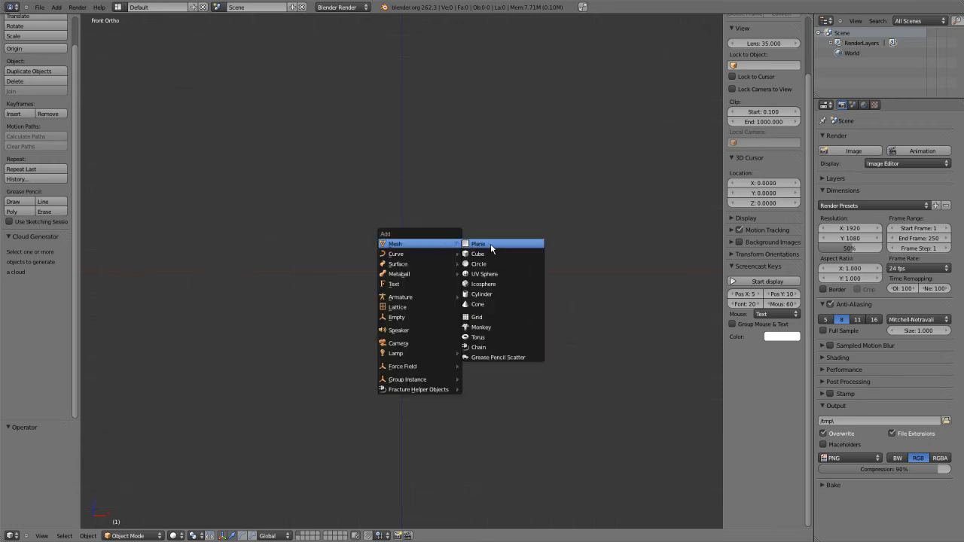
key("Escape")
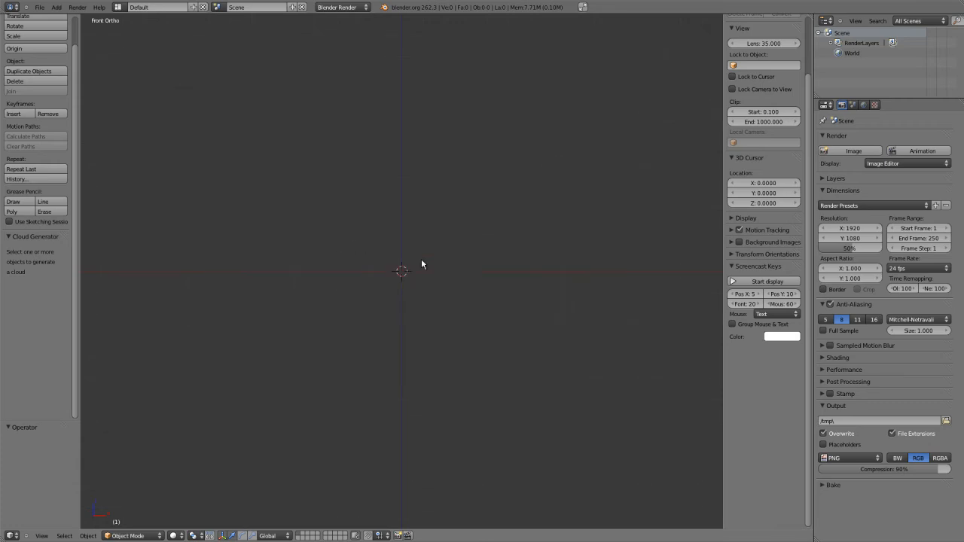
key("KP_1")
key("shift+a")
mouse_move(378, 294)
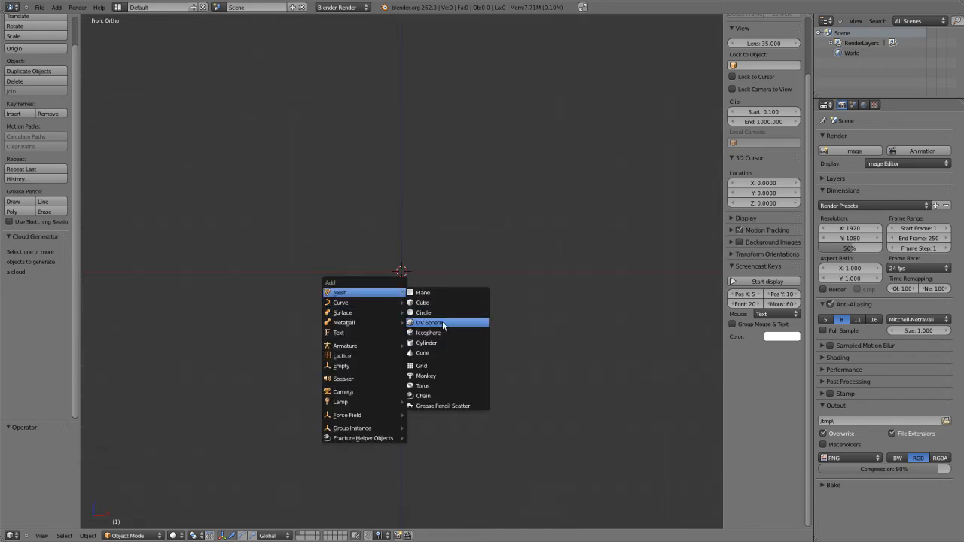
left_click(443, 325)
scroll(437, 302, "up", 2)
key("KP_3")
scroll(436, 307, "up", 1)
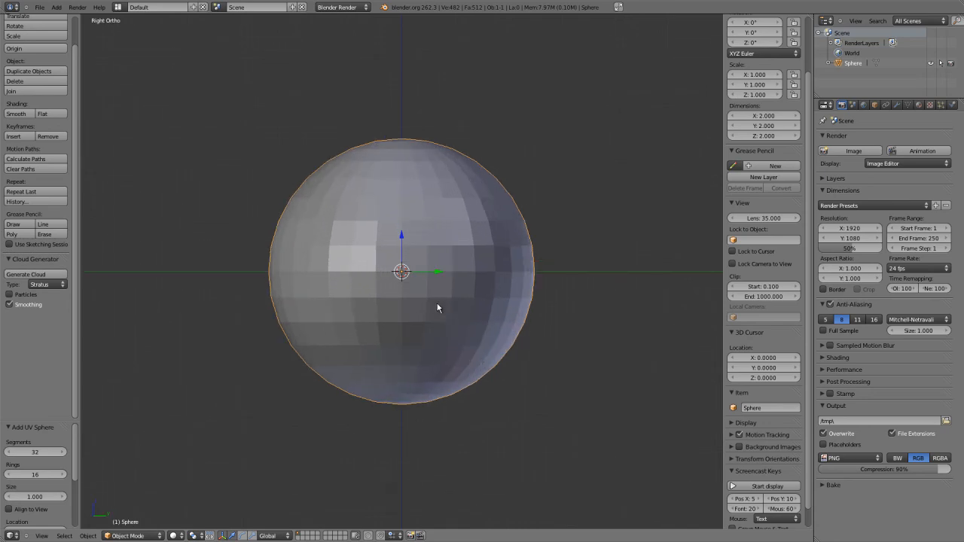
Set the new sphere to 12 segments and 8 rings, and align it to the side view.
left_click(31, 452)
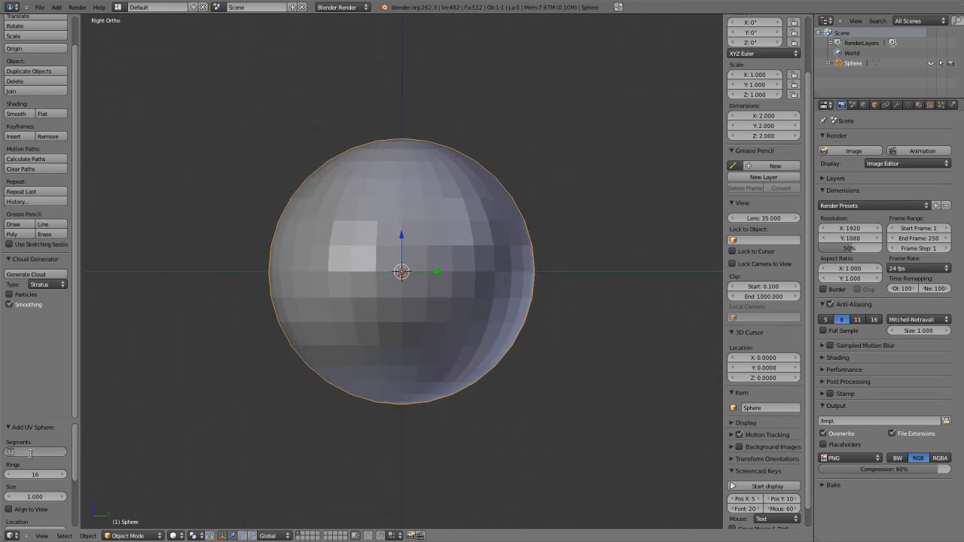
type("12")
key("Return")
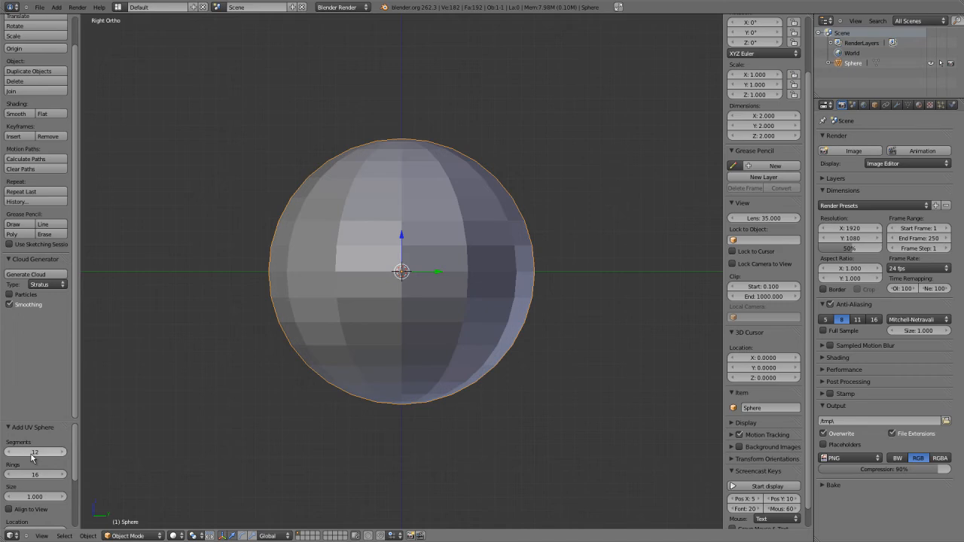
left_click(34, 473)
key("Return")
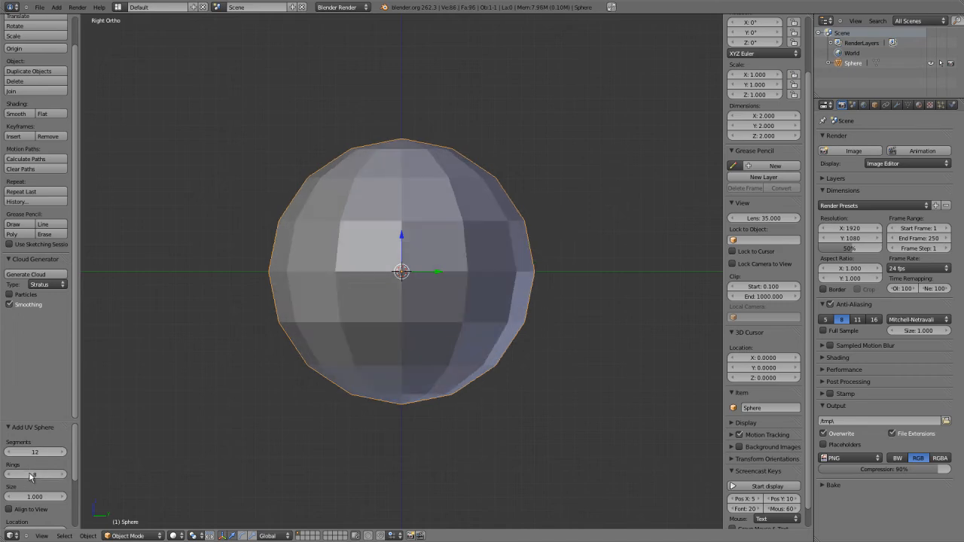
scroll(26, 479, "down", 1)
left_click(27, 492)
scroll(280, 389, "down", 1)
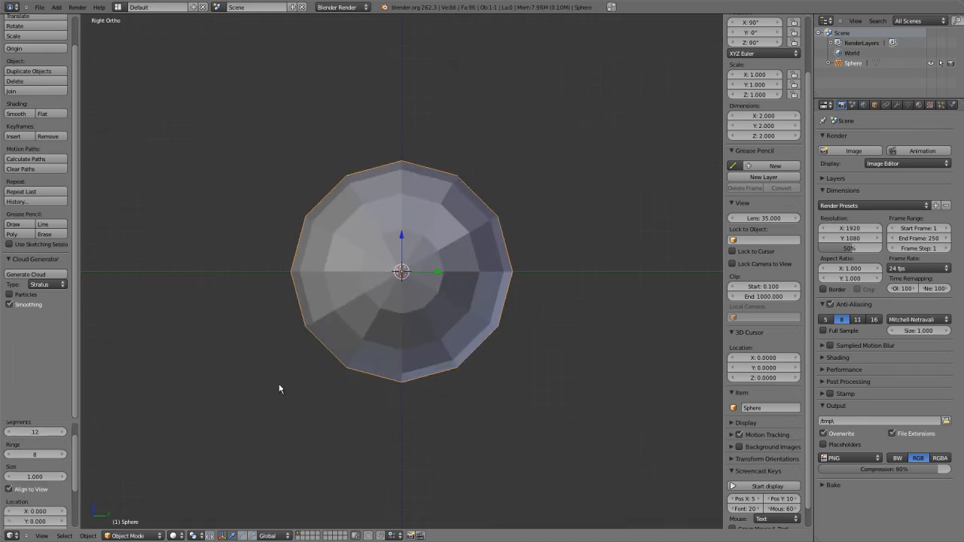
key("KP_1")
scroll(336, 363, "up", 3)
scroll(351, 354, "down", 2)
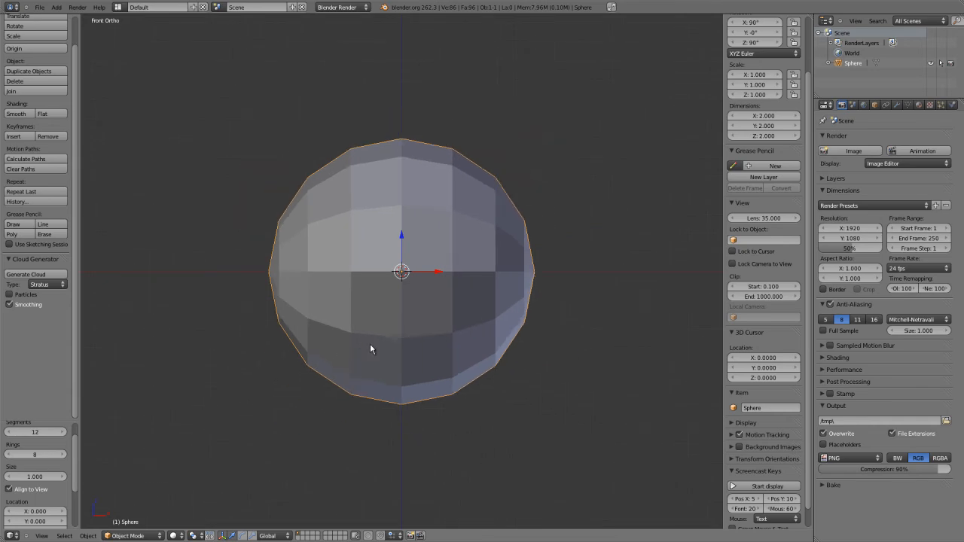
In Edit Mode, move the sphere's +X pole vertex about 0.063 inward along X and display the mesh as wireframe.
key("Tab")
scroll(458, 324, "up", 2)
right_click(589, 275)
left_click_drag(608, 271, 596, 271)
key("z")
Start the Screencast Keys display and set its font size to 60.
scroll(599, 307, "down", 4)
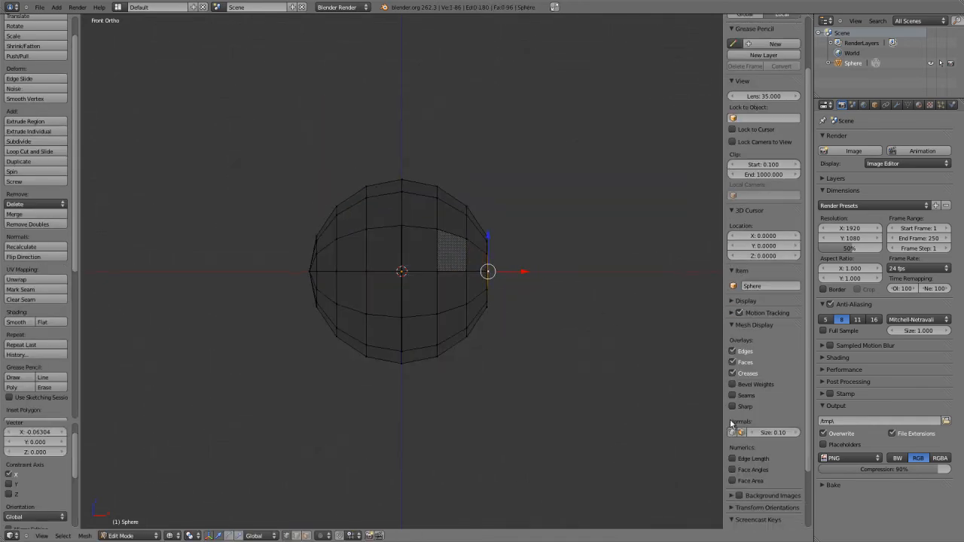
scroll(735, 435, "down", 2)
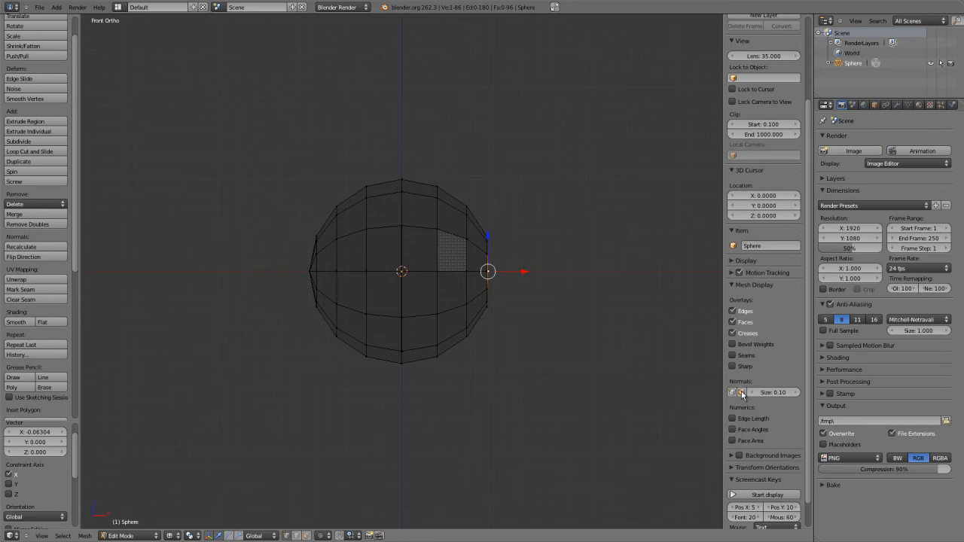
scroll(765, 461, "down", 2)
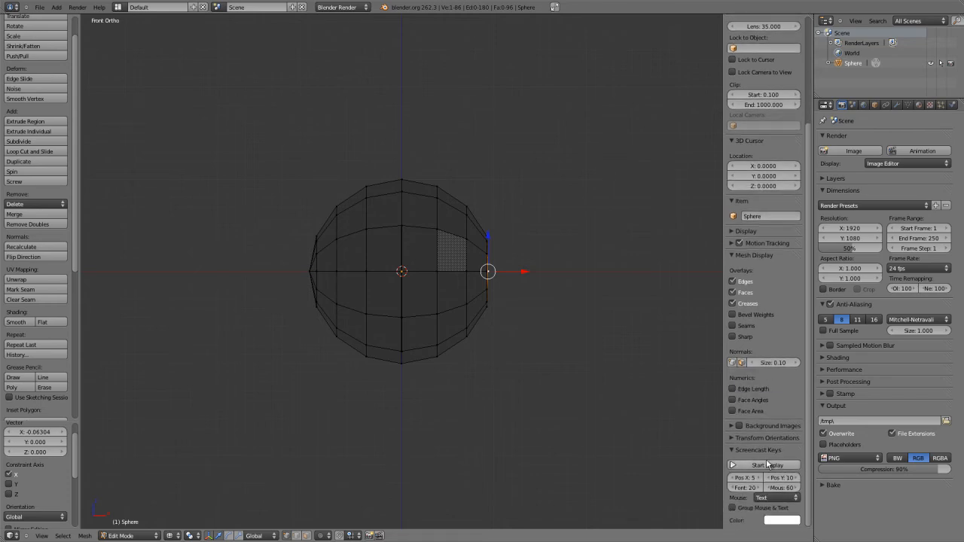
left_click(757, 488)
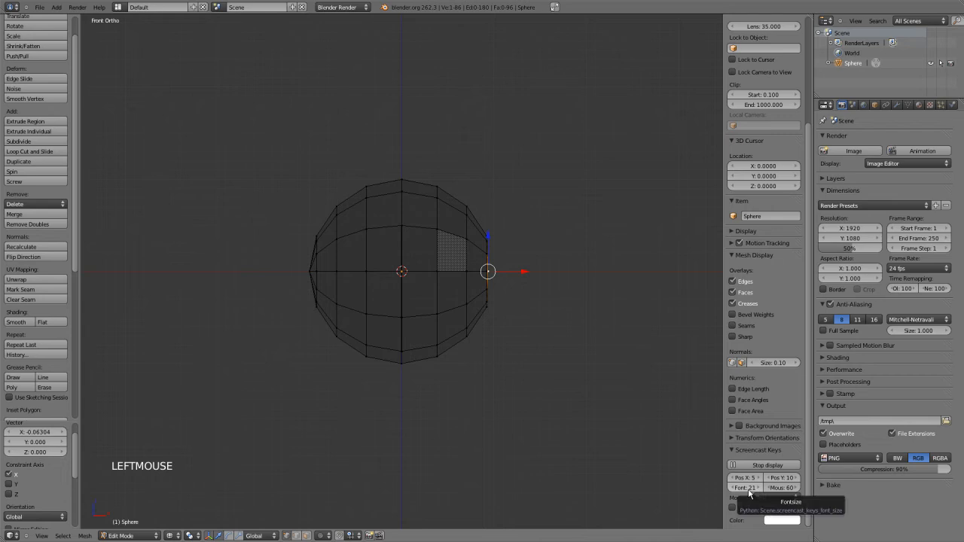
double_click(744, 488)
type("60")
key("Return")
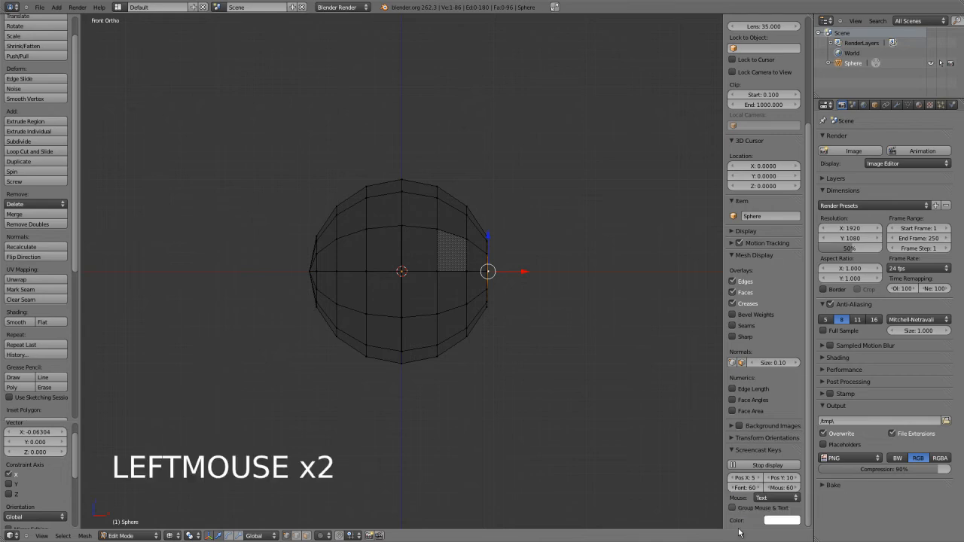
Set the Screencast Keys colour to light green, show the mouse as an icon, and group mouse and text.
left_click(40, 8)
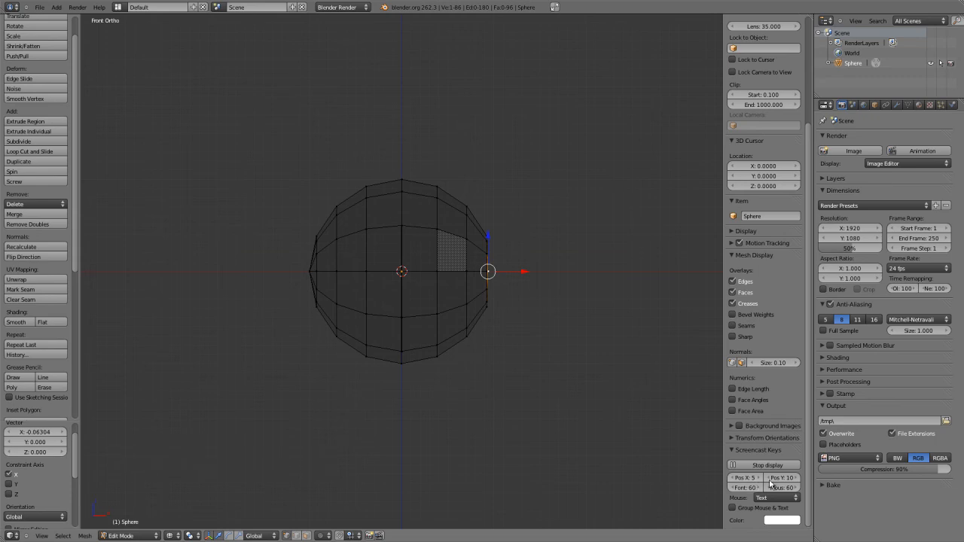
left_click(778, 520)
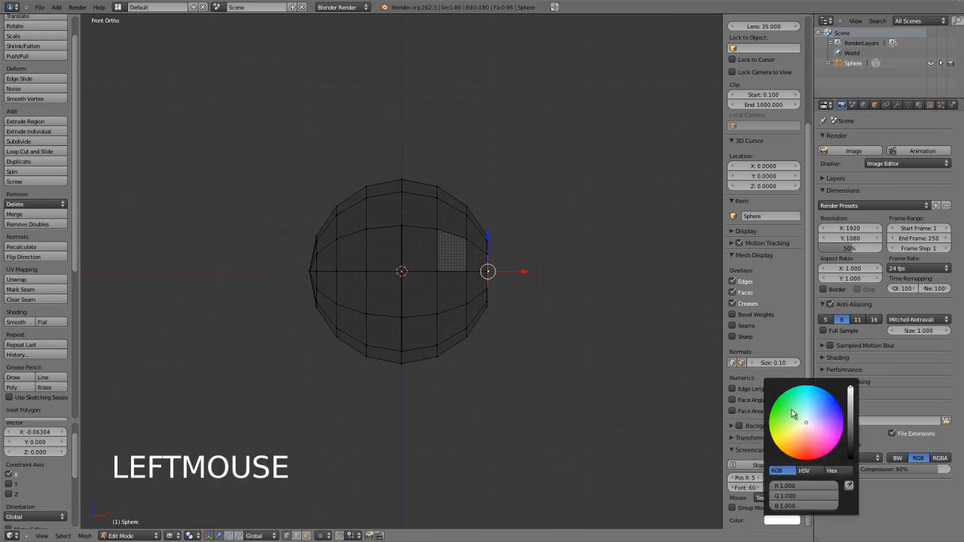
left_click(793, 413)
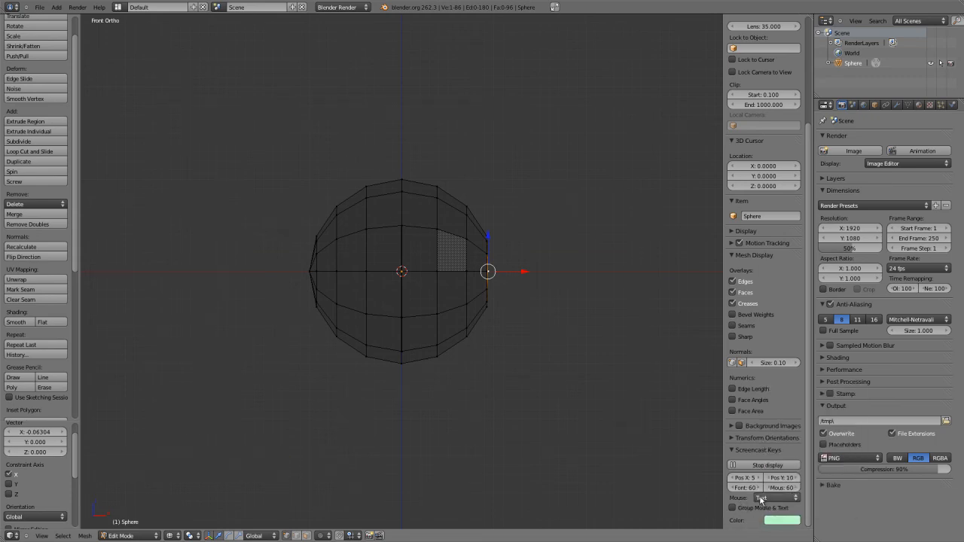
left_click(759, 499)
left_click(770, 477)
left_click(733, 508)
Box-select the vertices of the sphere's -X half in the front view and delete them.
scroll(498, 312, "up", 2)
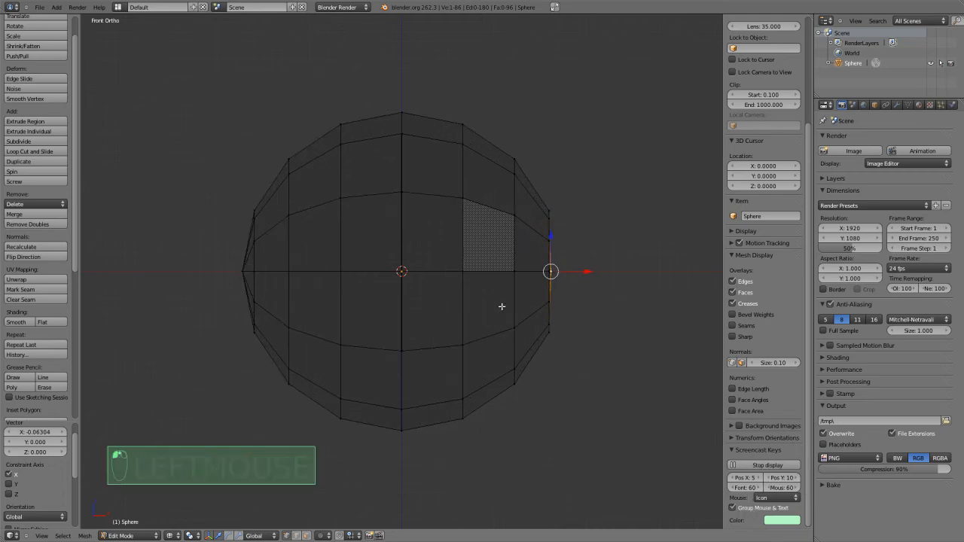
scroll(498, 312, "up", 1)
scroll(403, 260, "down", 2)
key("a")
key("a")
key("a")
key("b")
left_click_drag(225, 85, 377, 473)
key("x")
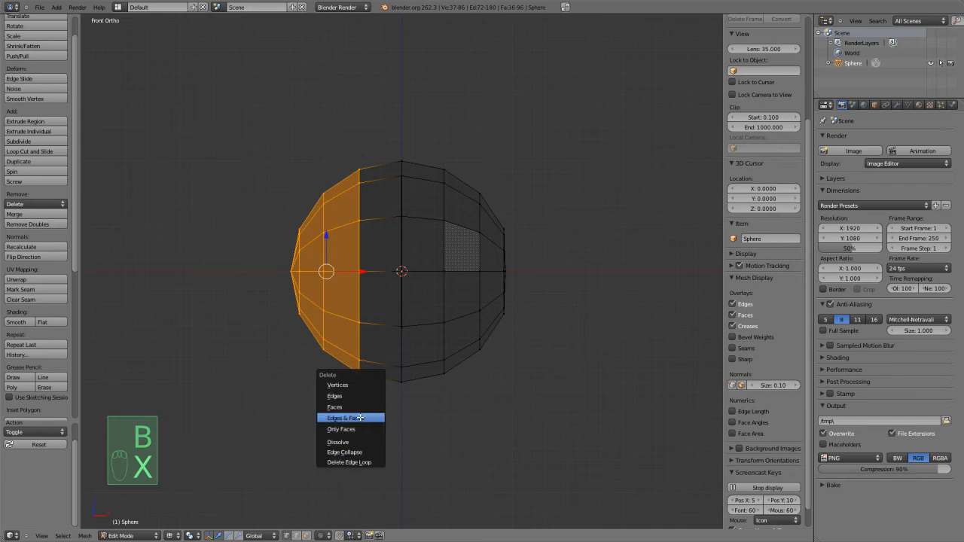
left_click(334, 387)
Add a Mirror modifier to the half sphere.
left_click(897, 105)
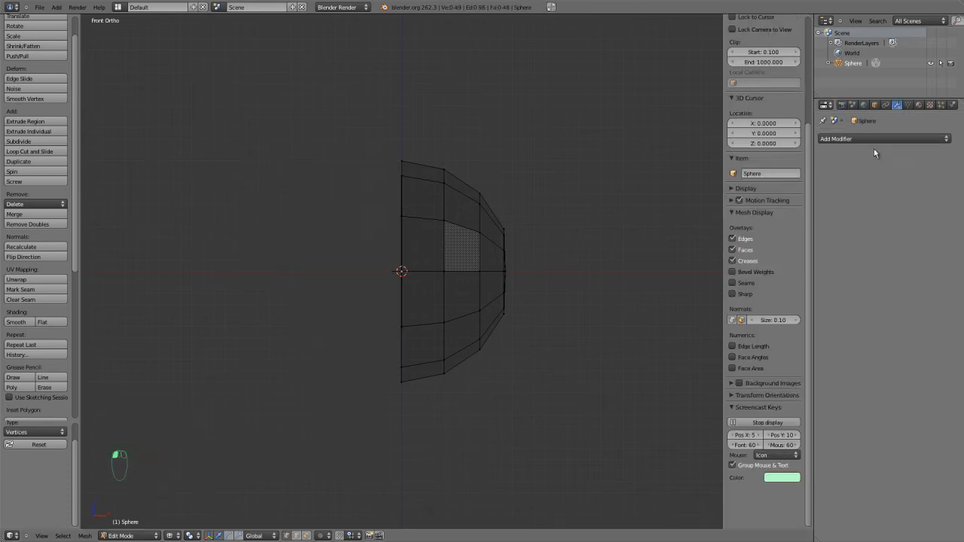
left_click(878, 138)
left_click(744, 237)
scroll(499, 286, "up", 2)
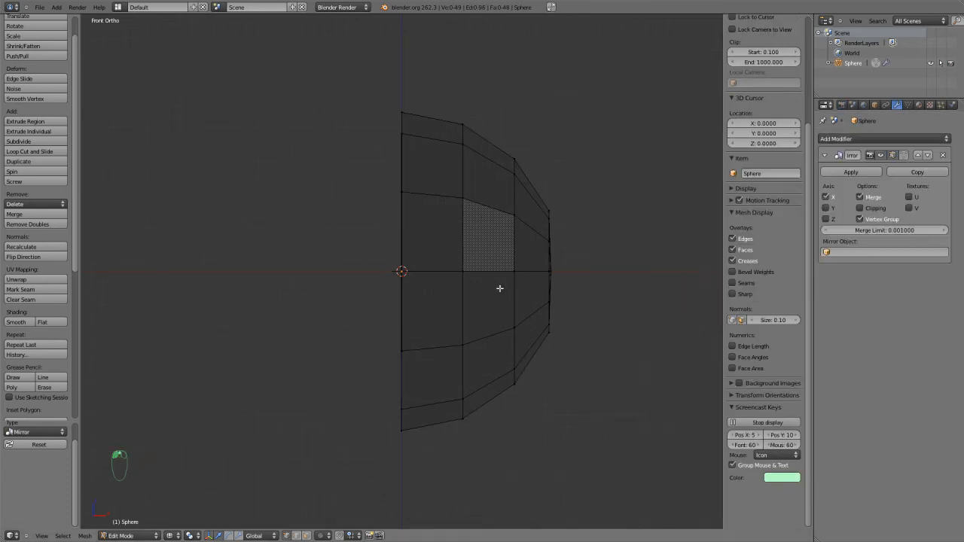
Return to solid display, apply the half sphere's rotation in Object Mode, and enable Clipping on the Mirror modifier.
key("z")
key("Tab")
key("ctrl+a")
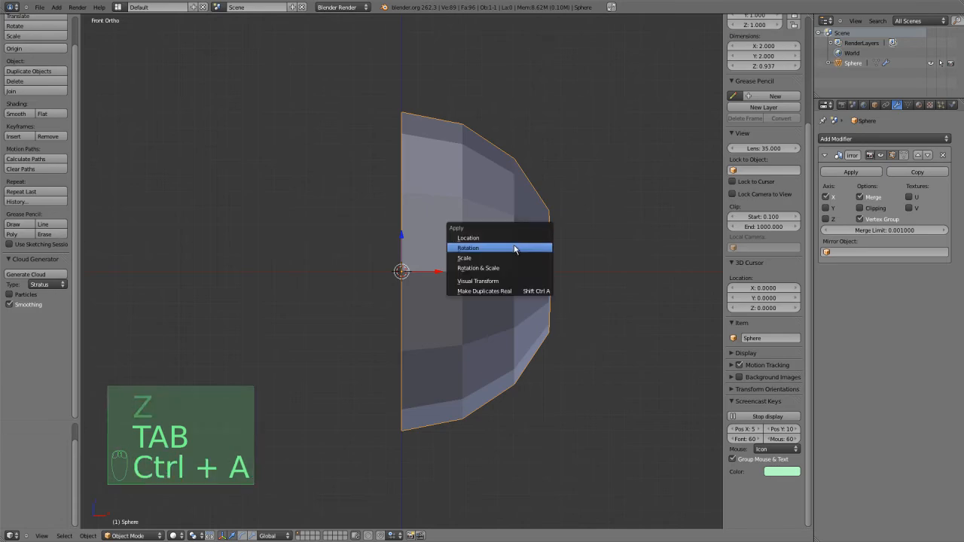
left_click(514, 247)
scroll(485, 260, "up", 2)
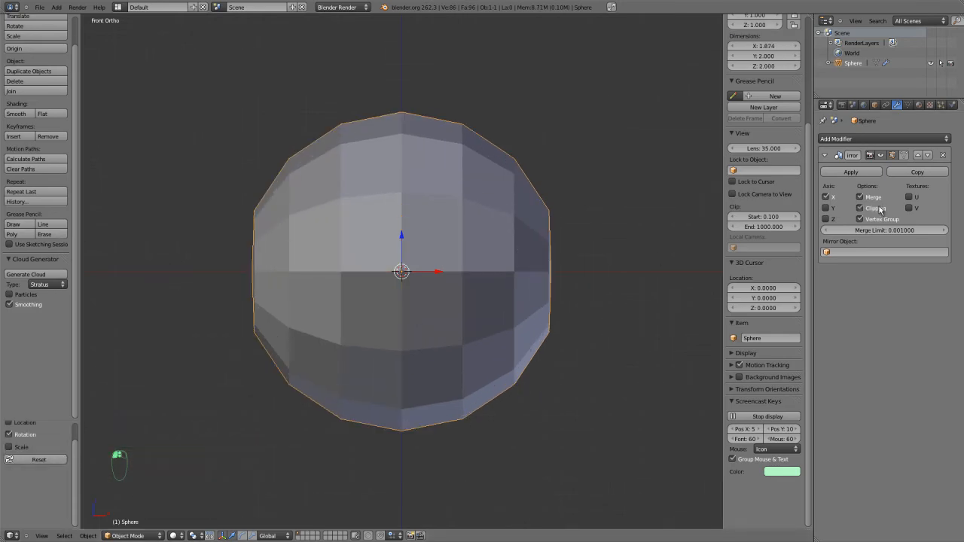
left_click(823, 157)
In Edit Mode, hide the pole vertex at the centre of the sphere's right side view.
key("Tab")
middle_click_drag(504, 310, 460, 310)
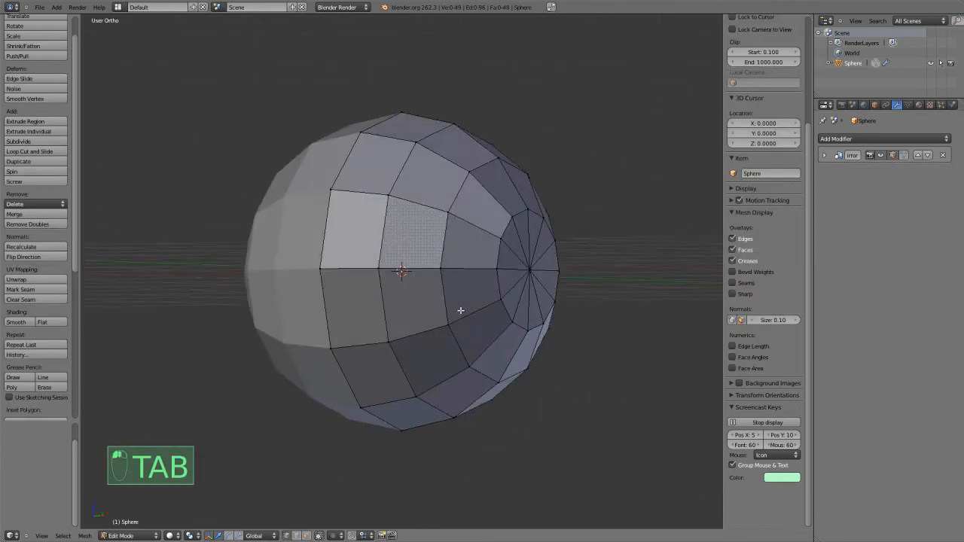
key("KP_1")
key("KP_3")
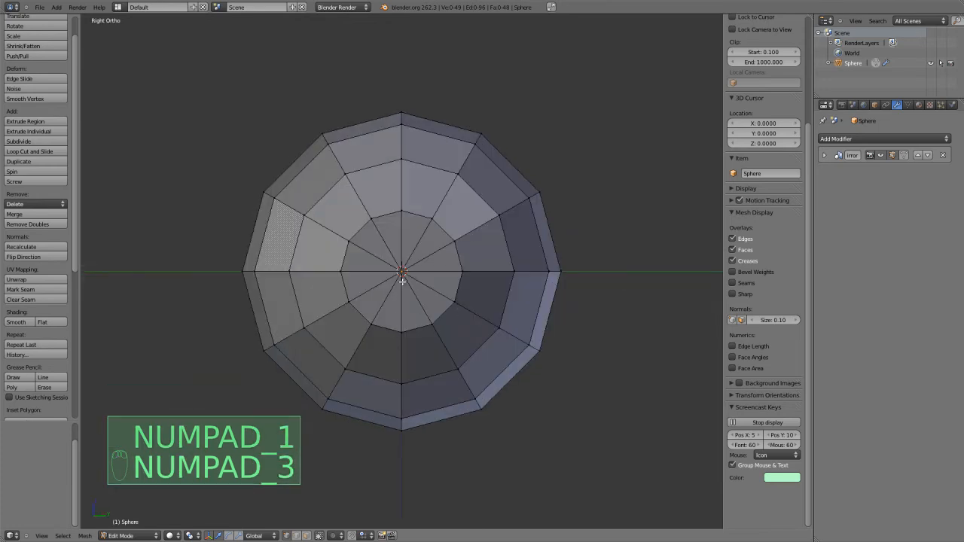
right_click(401, 272)
key("h")
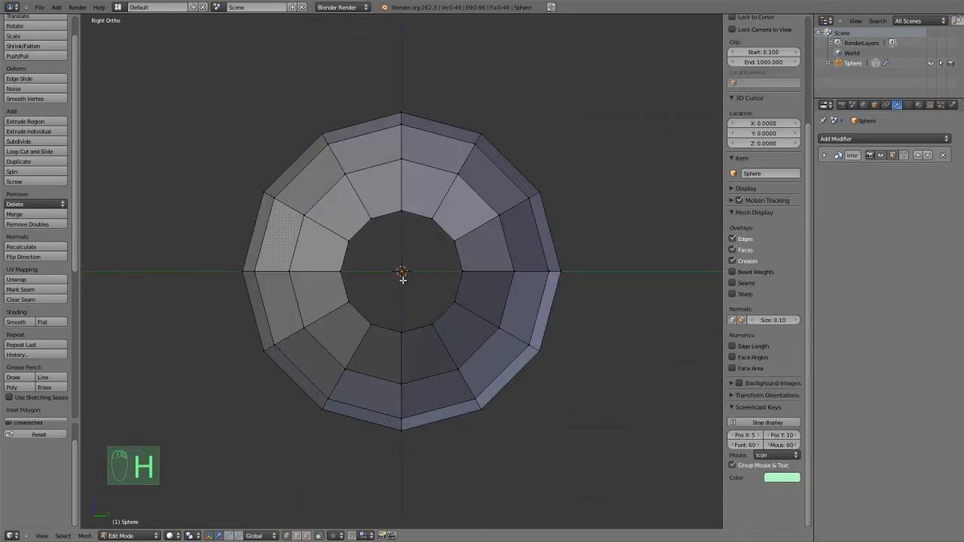
Pull the lower front edge loop down and forward into a chin, and shift the loop above it down along the face.
right_click(348, 366)
key("g")
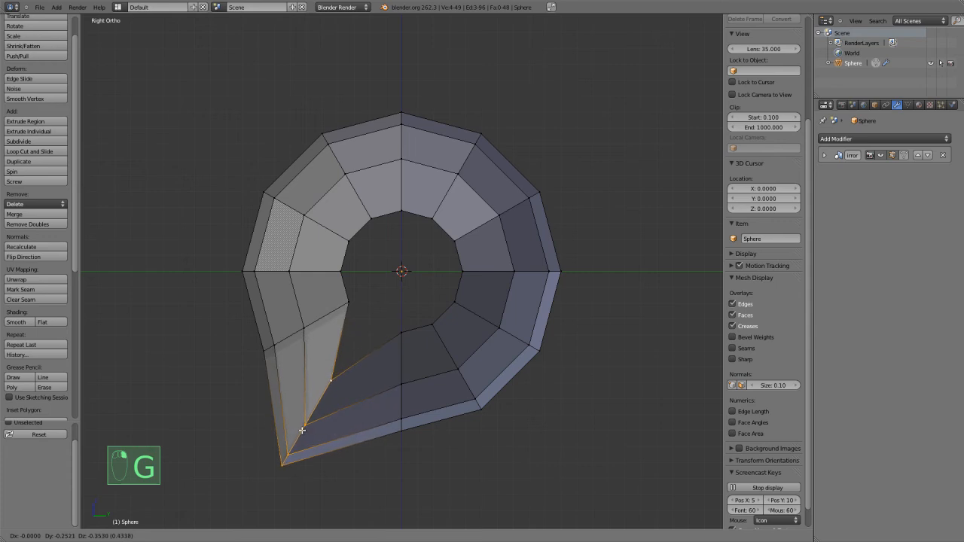
left_click(299, 394)
right_click(319, 323, "alt")
key("g")
left_click(307, 342)
right_click(323, 395, "alt")
key("g")
left_click(342, 419)
Lower the bottom edge loop and the one behind it to shape the underside of the jaw.
right_click(404, 362, "alt")
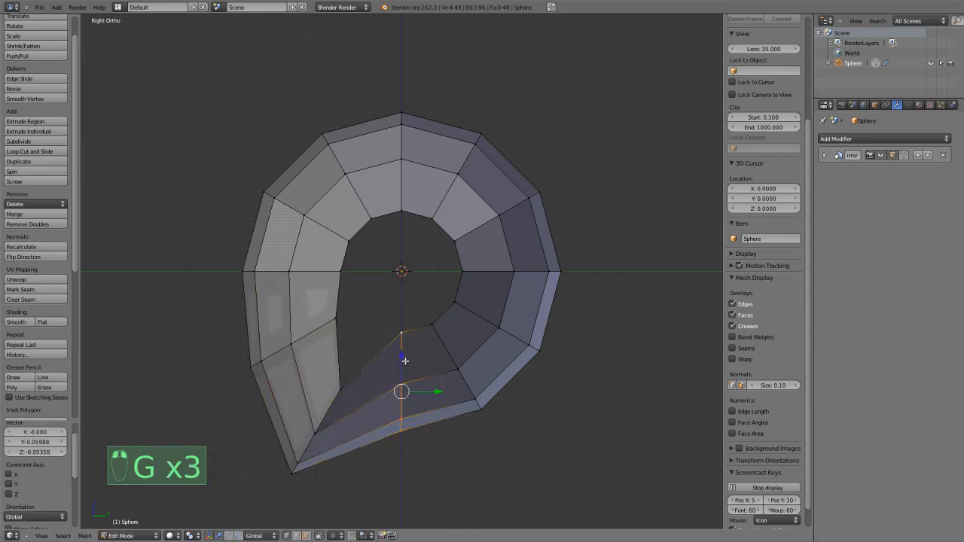
key("g")
left_click(413, 386)
right_click(450, 359, "alt")
key("g")
left_click(468, 379)
right_click(409, 380, "alt")
key("g")
left_click(414, 385)
Move the three edge loops at the back of the head outward to fill out the rear of the skull.
right_click(489, 327, "alt")
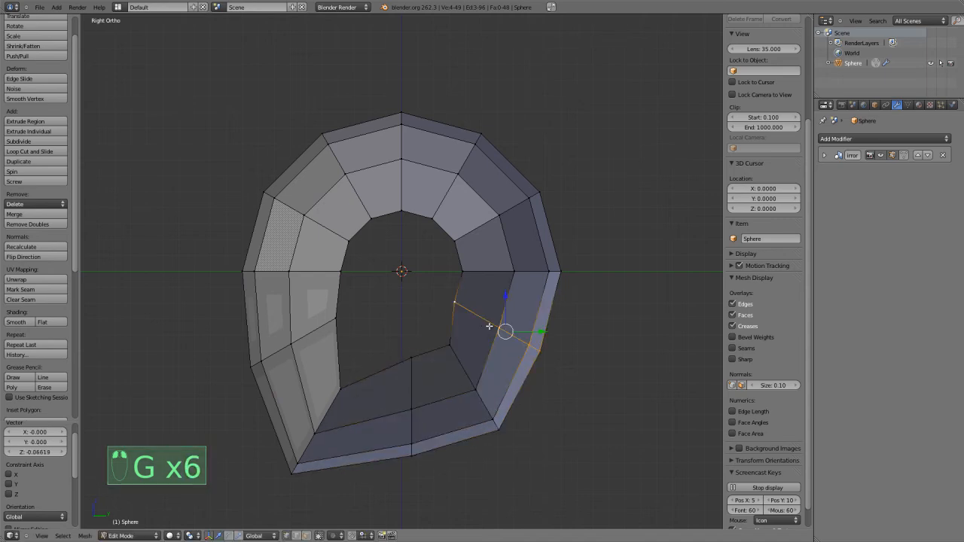
key("g")
right_click(507, 270, "alt")
key("g")
left_click(523, 264)
right_click(485, 230, "alt")
key("g")
left_click(499, 219)
Move the upper rear edge loop outward and raise the top edge loop about 0.072 along Z to build up the crown.
right_click(457, 194, "alt")
key("g")
left_click(454, 180)
right_click(400, 170, "alt")
key("g")
left_click(377, 163)
Shift the four front edge loops from the forehead down to the cheek to refine the face profile.
right_click(367, 181, "alt")
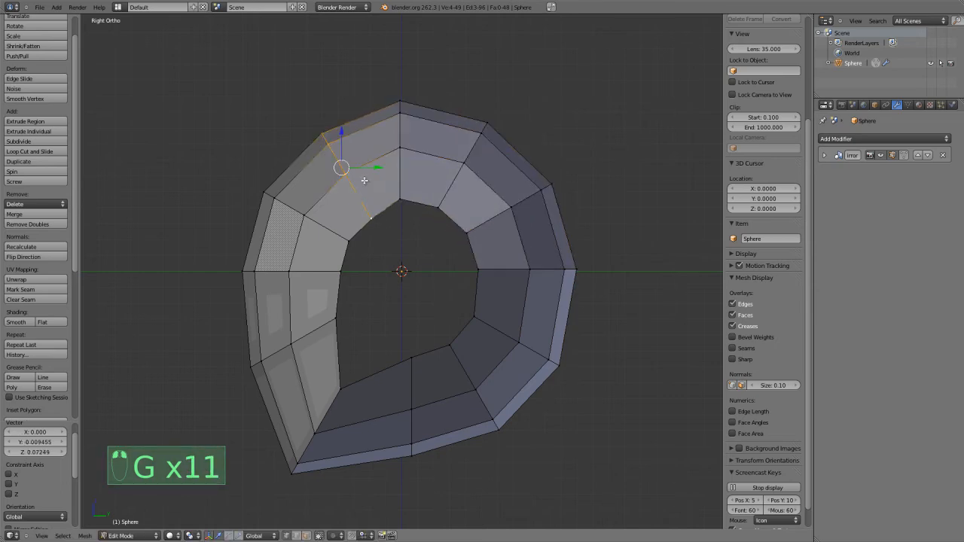
key("g")
left_click(348, 190)
right_click(328, 224)
right_click(305, 271)
key("g")
left_click(302, 273)
right_click(312, 328, "alt")
key("g")
left_click(314, 335)
Pull the chin edge loop slightly back, lower the bottom loop, and nudge the loop behind it to refine the jaw underside.
right_click(324, 396, "alt")
key("g")
left_click(318, 406)
right_click(414, 383, "alt")
key("g")
left_click(415, 389)
right_click(462, 364, "alt")
key("g")
left_click(463, 355)
Select all vertices of the upper rear quarter of the head and move them about 0.088 backward along Y.
key("z")
key("a")
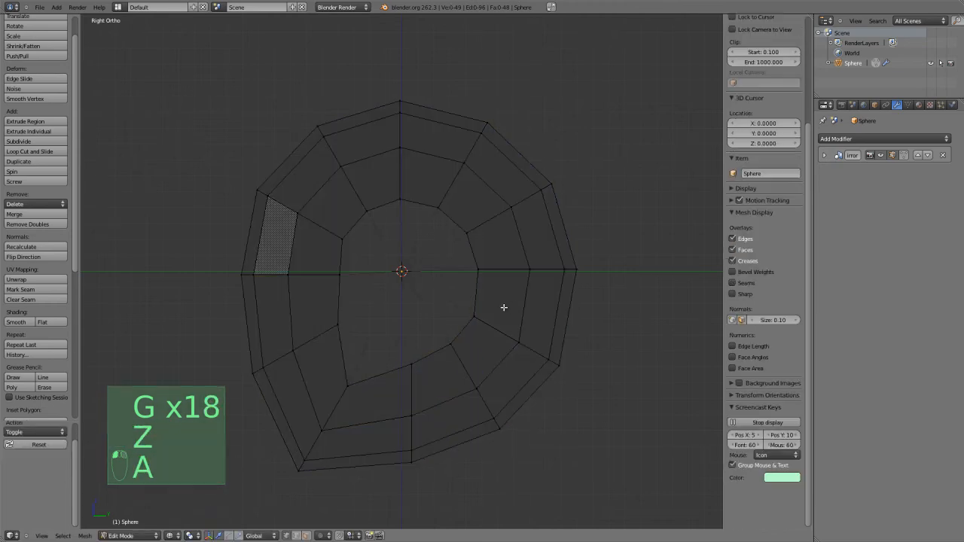
mouse_move(585, 305)
left_mouse_down("ctrl")
mouse_move(409, 269)
mouse_move(377, 121)
mouse_move(630, 86)
mouse_move(515, 194)
left_mouse_up("ctrl")
key("z")
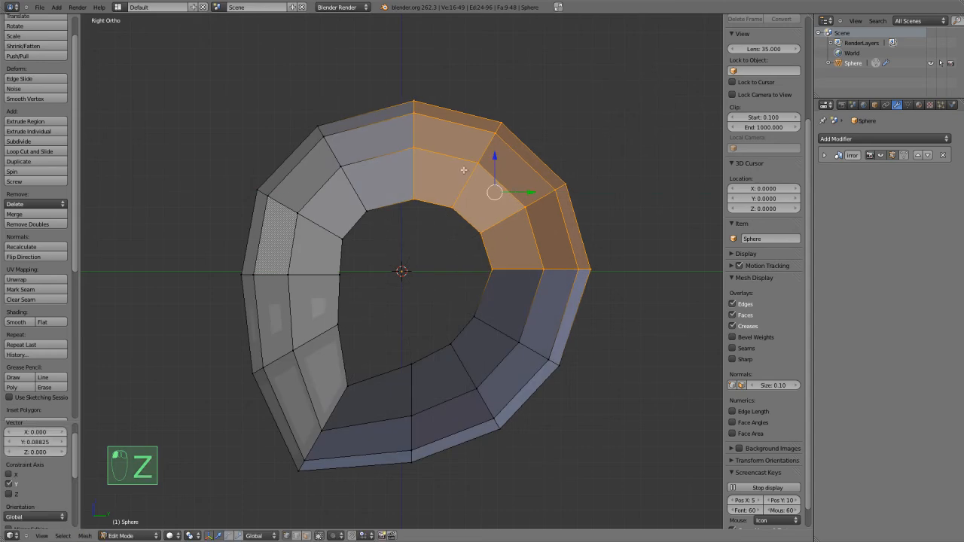
Raise the top edge loop and reposition the loops behind it down the back of the head to round the skull.
right_click(414, 167, "alt")
key("g")
key("g")
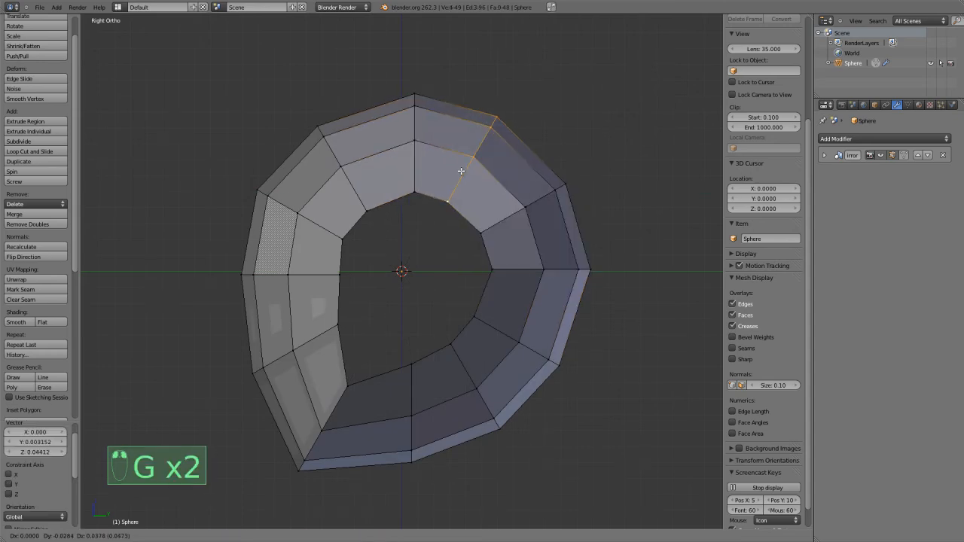
left_click(469, 178)
right_click(494, 215, "alt")
key("g")
left_click(494, 211)
right_click(498, 275, "alt")
key("g")
key("g")
left_click(498, 321)
Fill the open hole on the side of the head with a single face and inspect the shape in Object Mode.
middle_click_drag(363, 292, 470, 321)
right_click(406, 305, "alt")
key("f")
key("Tab")
scroll(315, 272, "up", 3)
scroll(364, 287, "up", 2)
key("Tab")
scroll(618, 311, "down", 3)
key("Tab")
scroll(470, 326, "up", 2)
middle_click_drag(344, 295, 469, 298)
In the front wireframe view, move the two outermost vertex columns inward along X to narrow the sides of the head.
key("KP_1")
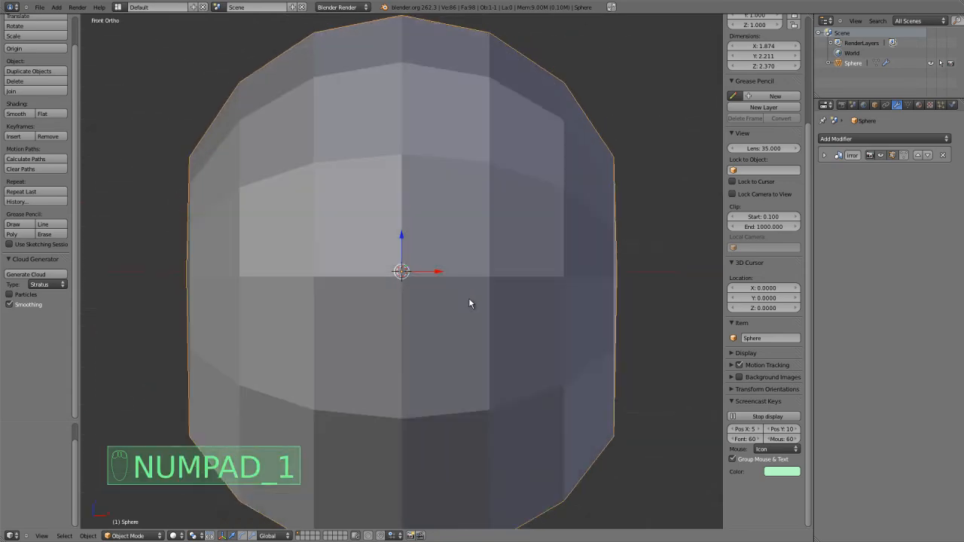
key("Tab")
scroll(512, 320, "down", 3)
scroll(573, 267, "up", 2)
scroll(592, 244, "up", 1)
key("z")
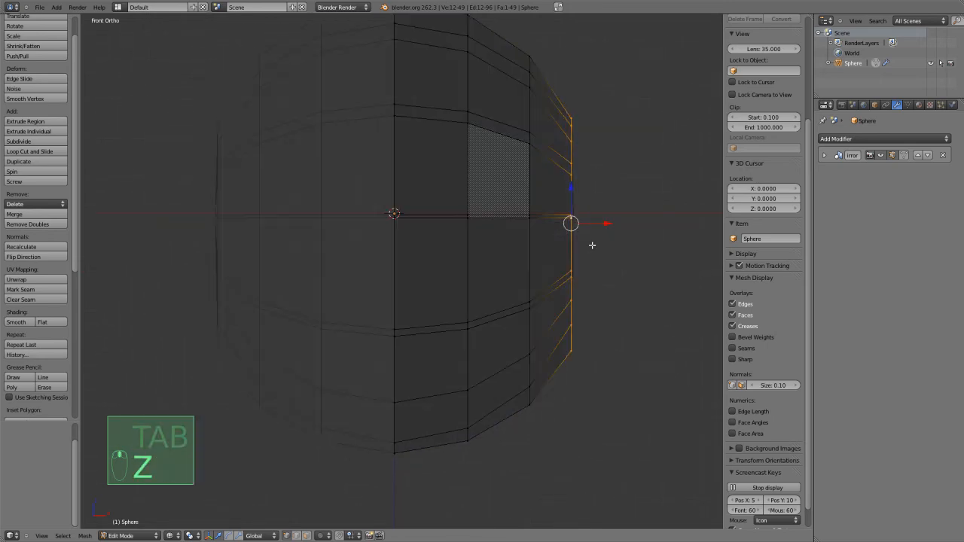
mouse_move(604, 223)
left_mouse_down()
mouse_move(566, 218)
mouse_move(590, 225)
left_mouse_up()
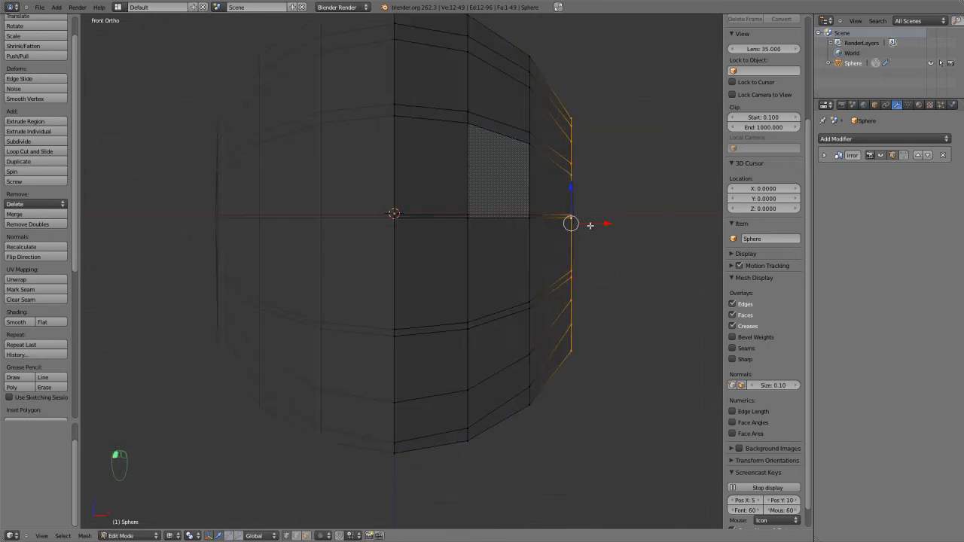
scroll(588, 225, "down", 2)
key("b")
left_click_drag(625, 123, 488, 417)
key("b")
left_click_drag(577, 60, 479, 434)
left_click_drag(540, 243, 533, 231)
key("z")
mouse_move(534, 231)
middle_mouse_down()
mouse_move(490, 245)
mouse_move(499, 241)
middle_mouse_up()
Select the outer side vertices in the front wireframe view with box and circle selection, and clear the selection.
key("KP_1")
key("z")
key("a")
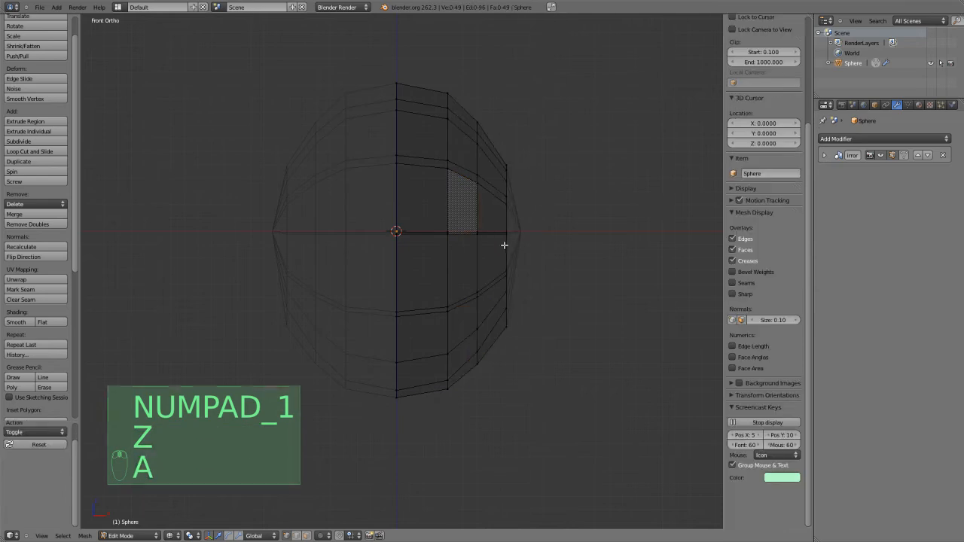
key("b")
left_click_drag(603, 58, 467, 499)
key("a")
key("c")
left_click_drag(527, 126, 507, 327)
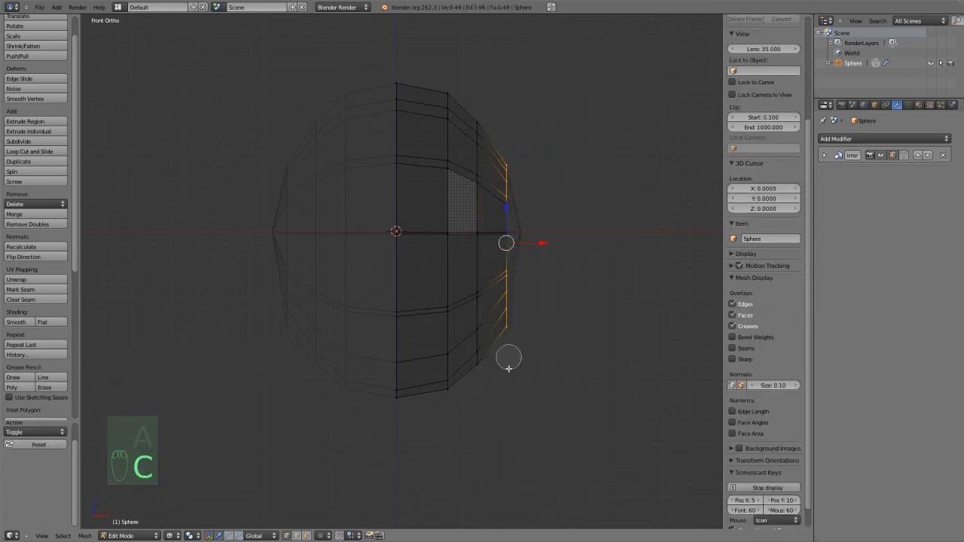
right_click(525, 290)
key("a")
key("a")
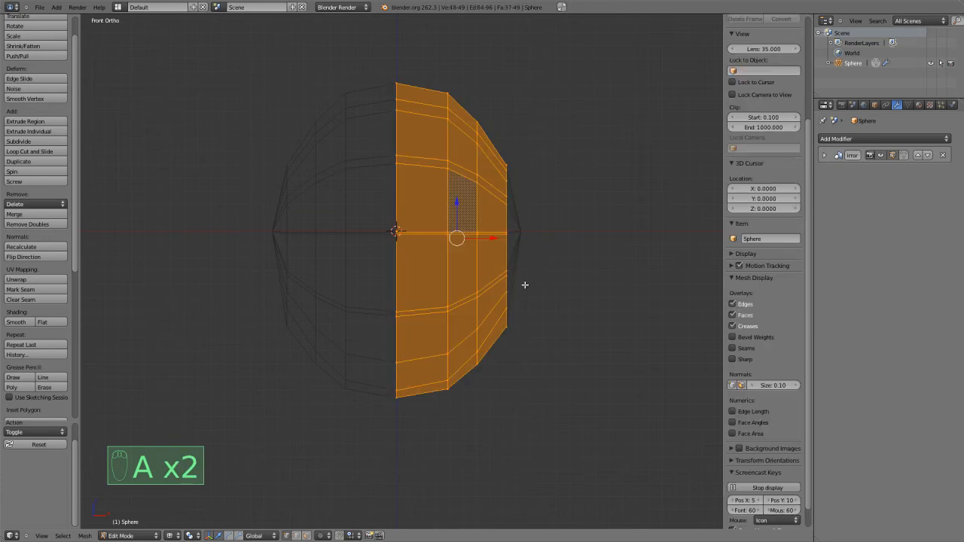
key("a")
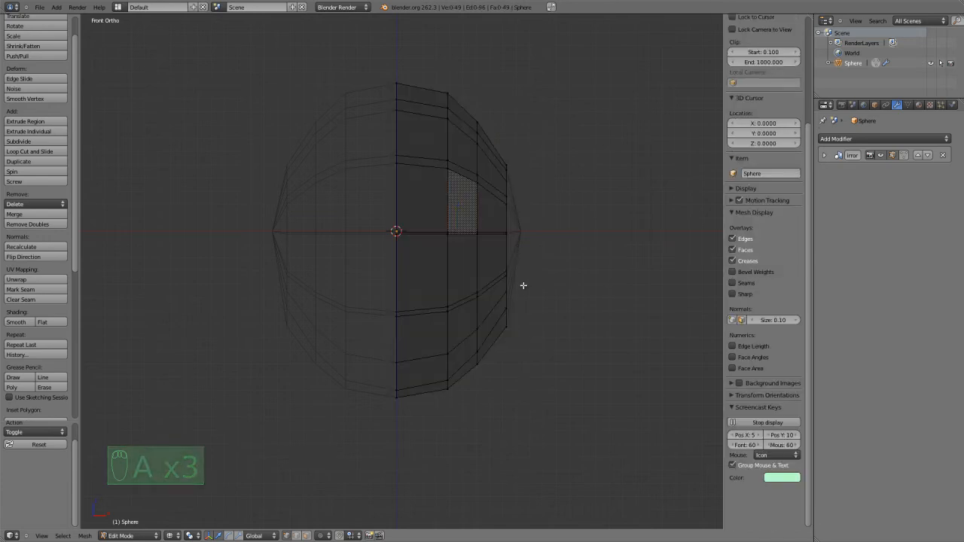
scroll(523, 285, "up", 2)
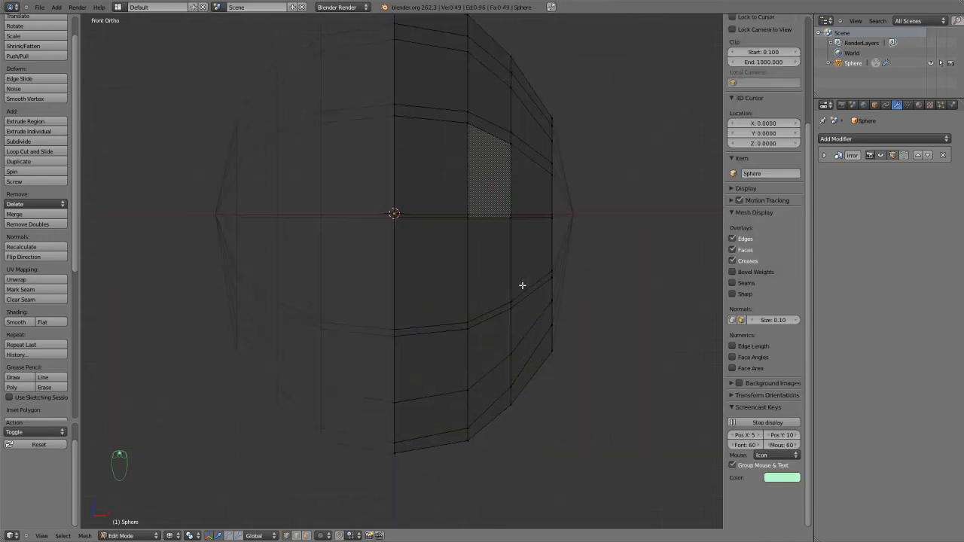
scroll(527, 277, "down", 1)
middle_click_drag(533, 269, 483, 283)
key("KP_1")
key("KP_3")
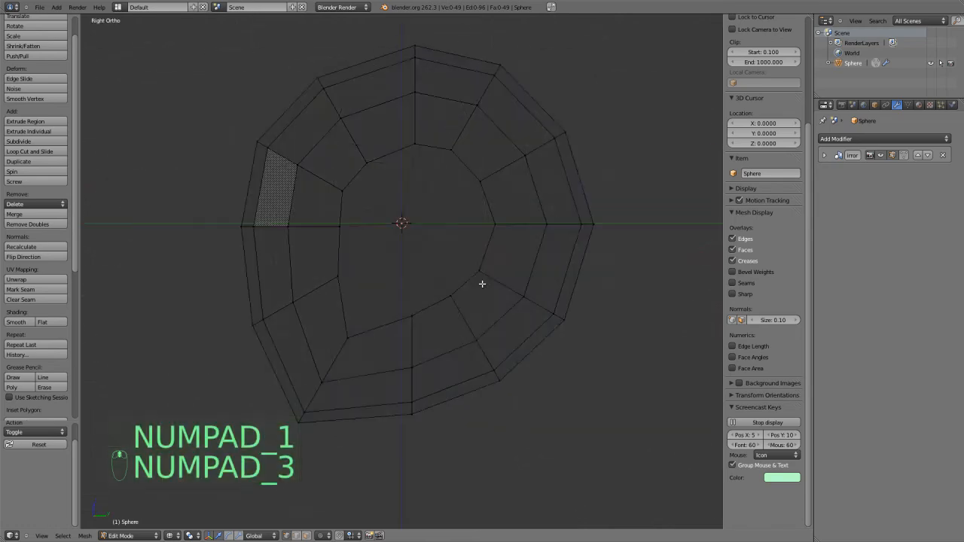
key("z")
key("KP_1")
key("z")
key("z")
key("z")
key("a")
key("a")
scroll(532, 239, "down", 2)
key("b")
left_click_drag(608, 15, 405, 482)
key("a")
scroll(504, 339, "up", 7)
key("z")
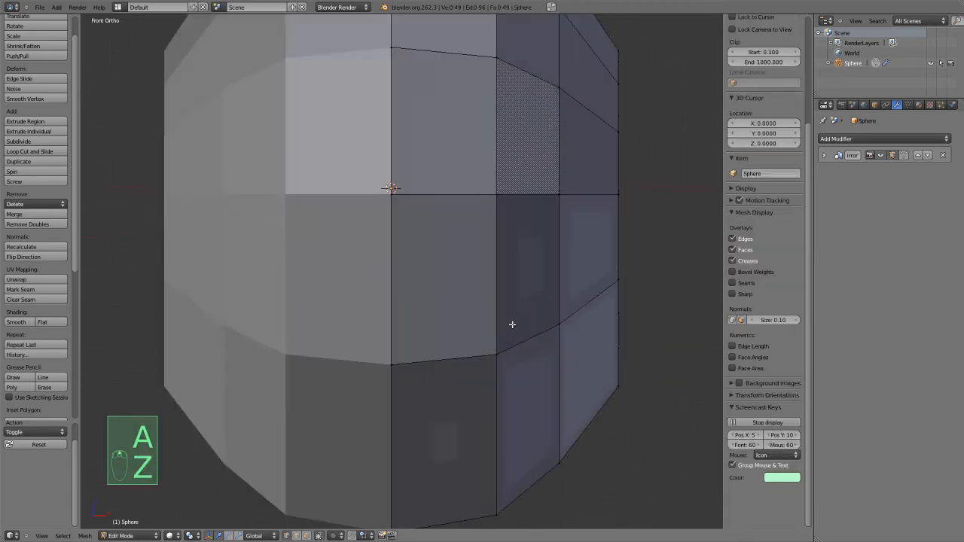
middle_click_drag(512, 323, 445, 333)
key("KP_1")
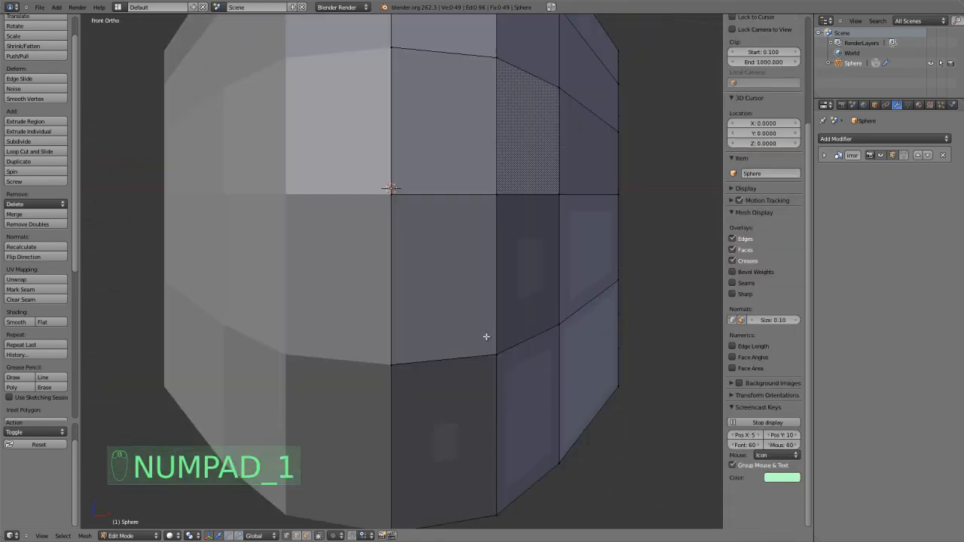
Try flattening the three front faces beside the centreline by scaling them to 0 along Y, and undo it.
scroll(482, 337, "down", 3)
key("ctrl+Tab")
left_click(456, 361)
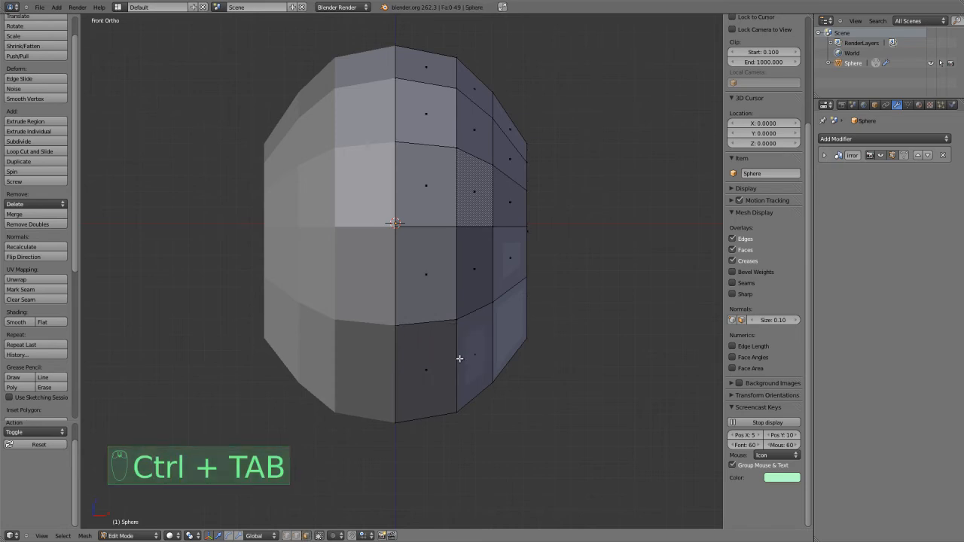
right_click(456, 363)
right_click(439, 226, "shift")
key("KP_1")
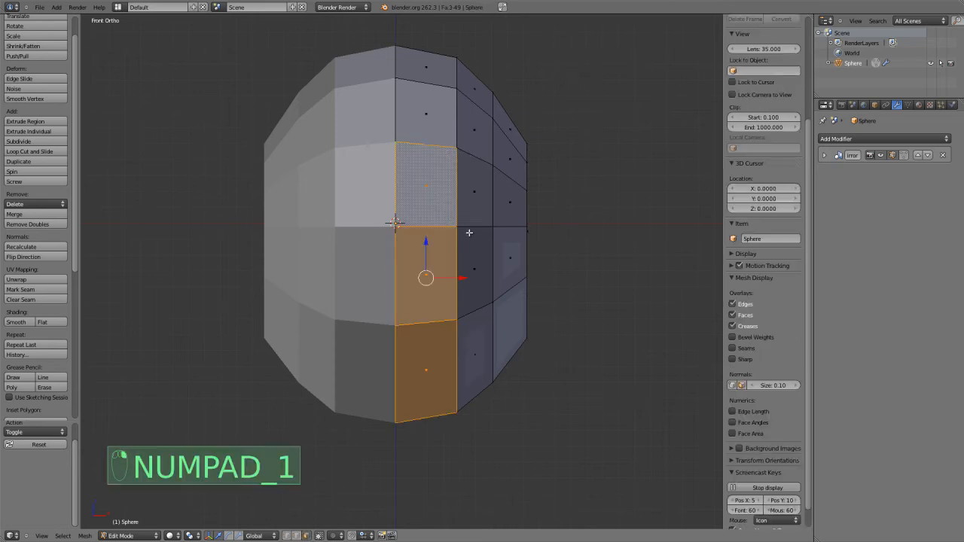
key("KP_3")
key("s")
key("y")
key("0")
key("Return")
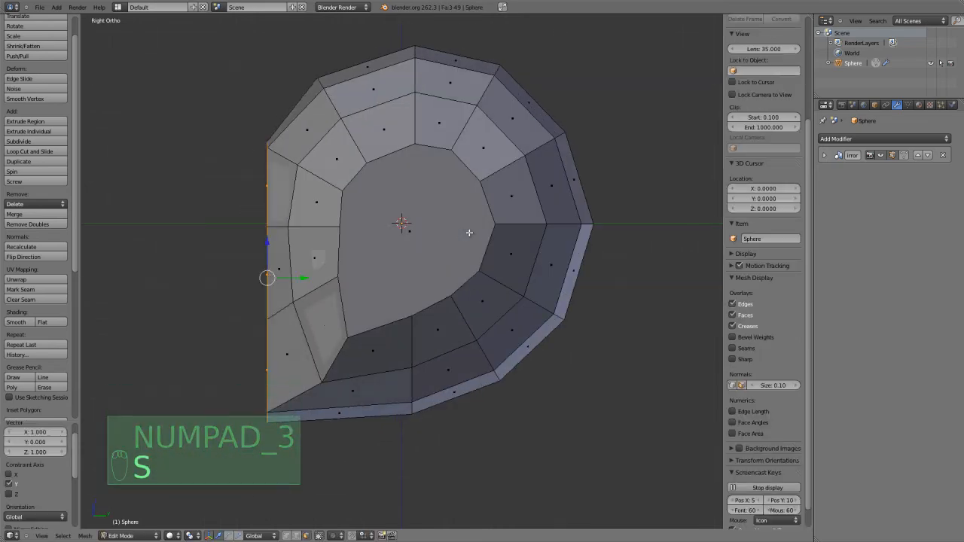
key("KP_1")
key("KP_3")
key("ctrl+z")
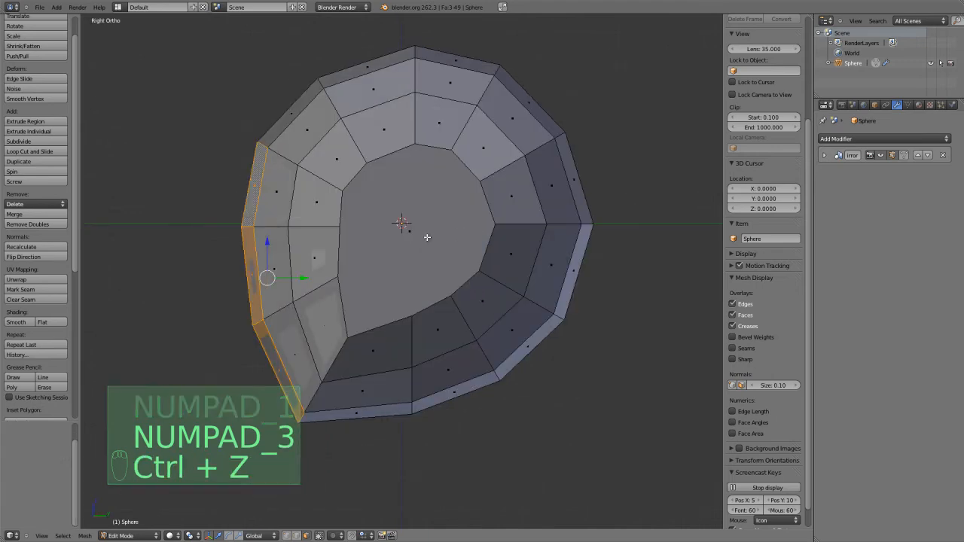
Move the middle front face beside the centreline about 0.082 back along Y, and edge-slide the outer vertical cheek edge toward the side.
right_click(256, 260)
left_click_drag(273, 271, 289, 270)
key("ctrl+Tab")
left_click(279, 257)
middle_click_drag(279, 257, 339, 304)
key("ctrl+e")
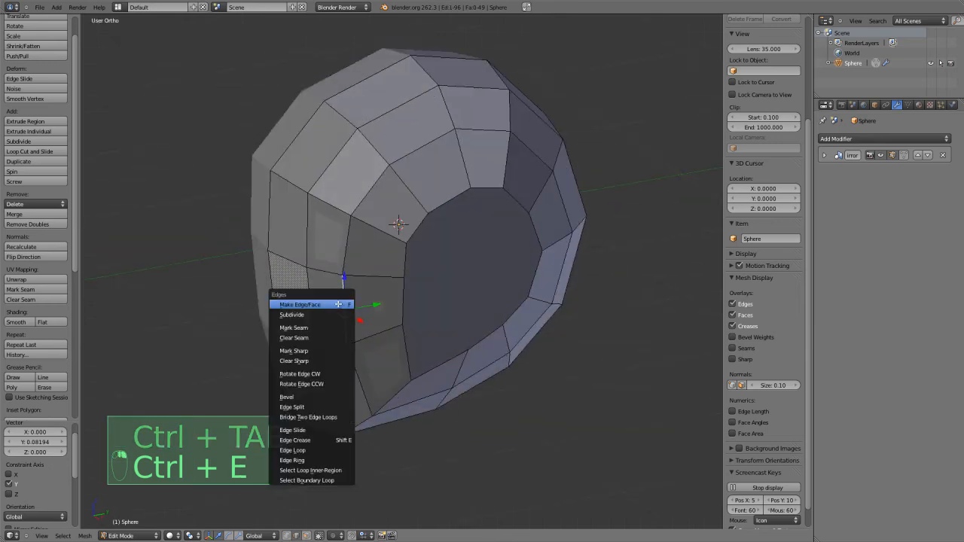
left_click(310, 429)
left_click(309, 428)
middle_click_drag(310, 428, 391, 370)
key("Tab")
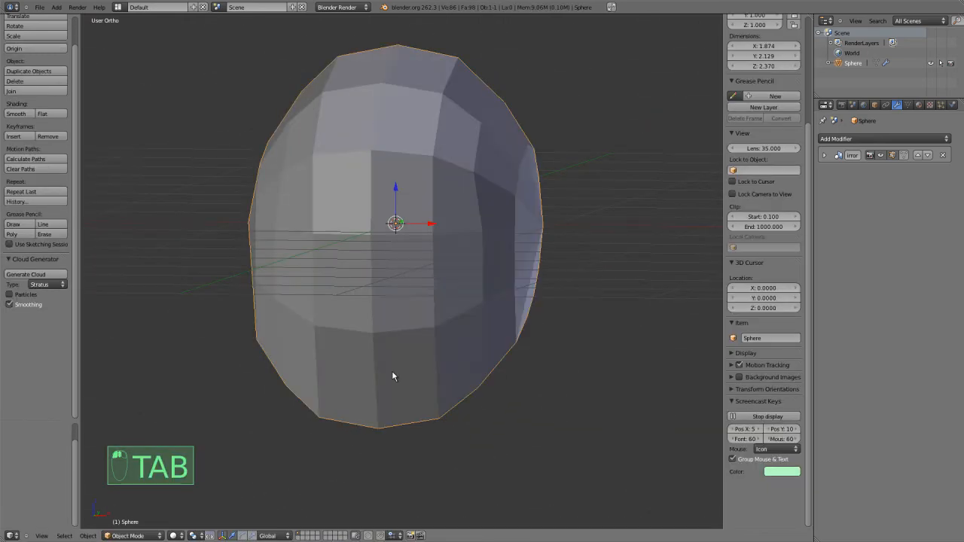
In front view, knife a roughly horizontal cut from the centreline across the two faces above eye level.
key("KP_1")
key("Tab")
scroll(430, 348, "up", 2)
key("a")
key("a")
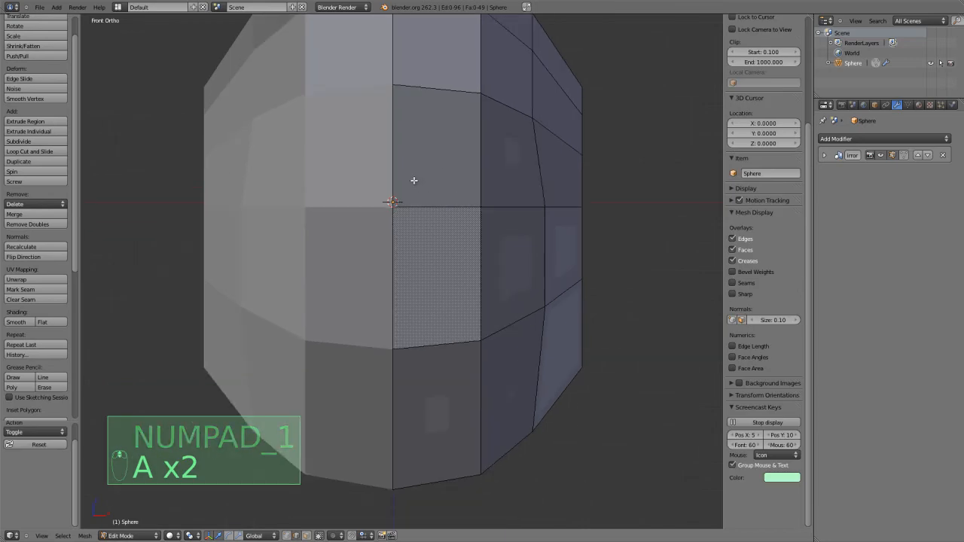
key("k")
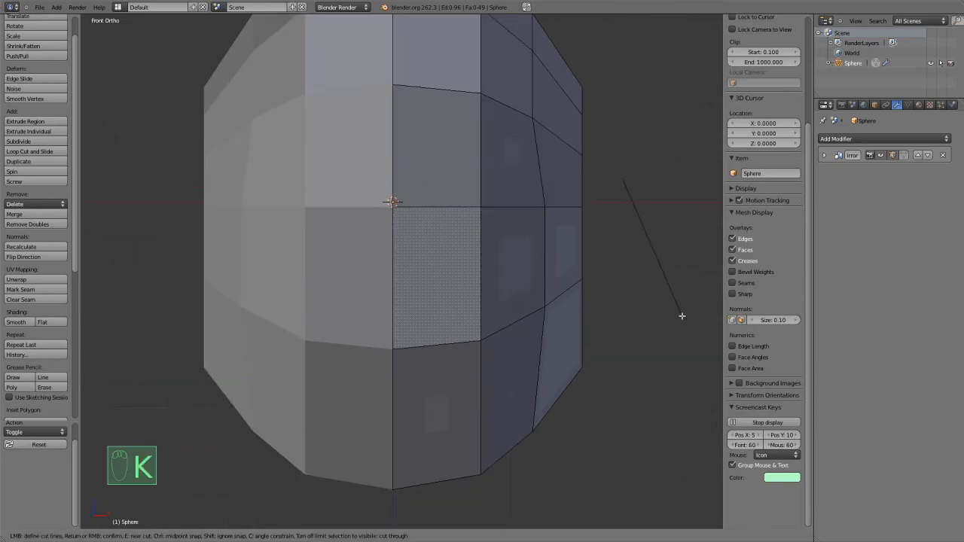
key("Escape")
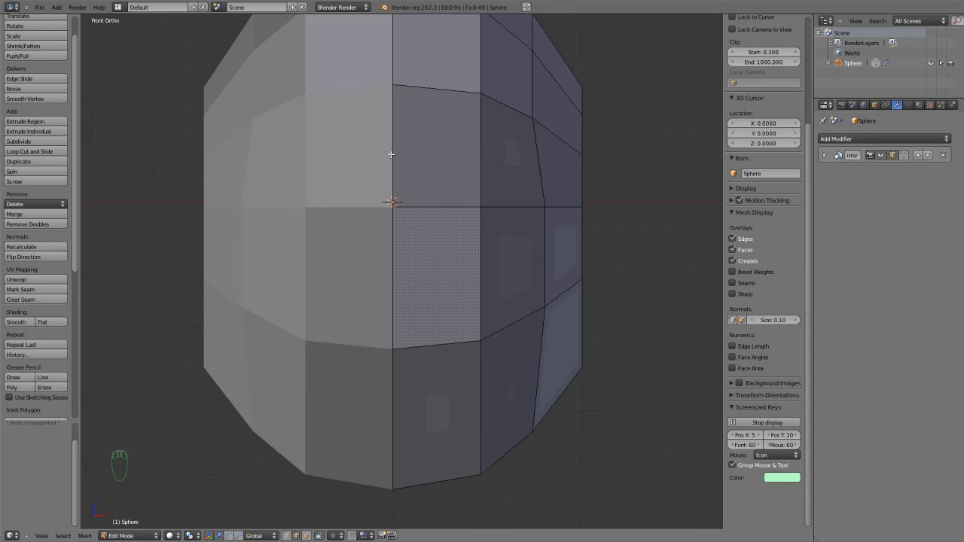
key("k")
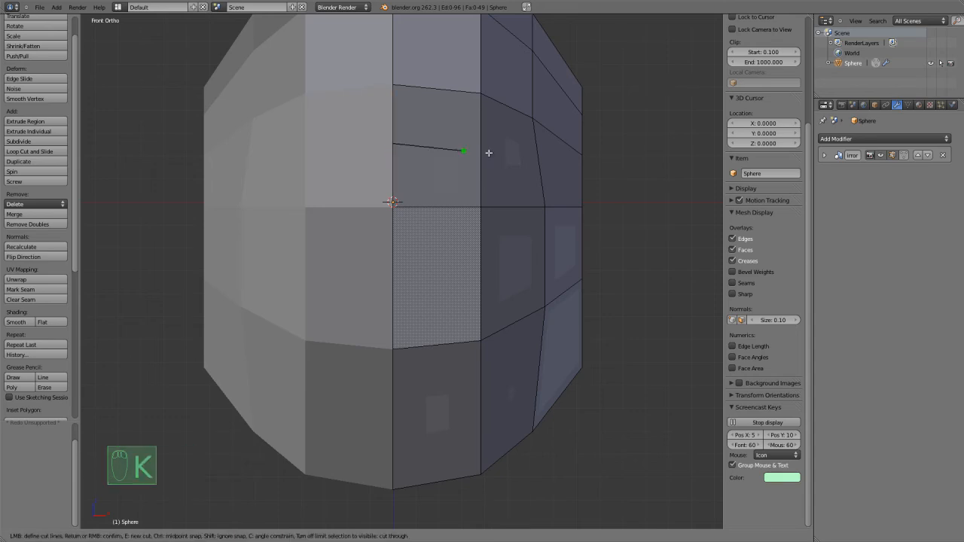
left_click(420, 147)
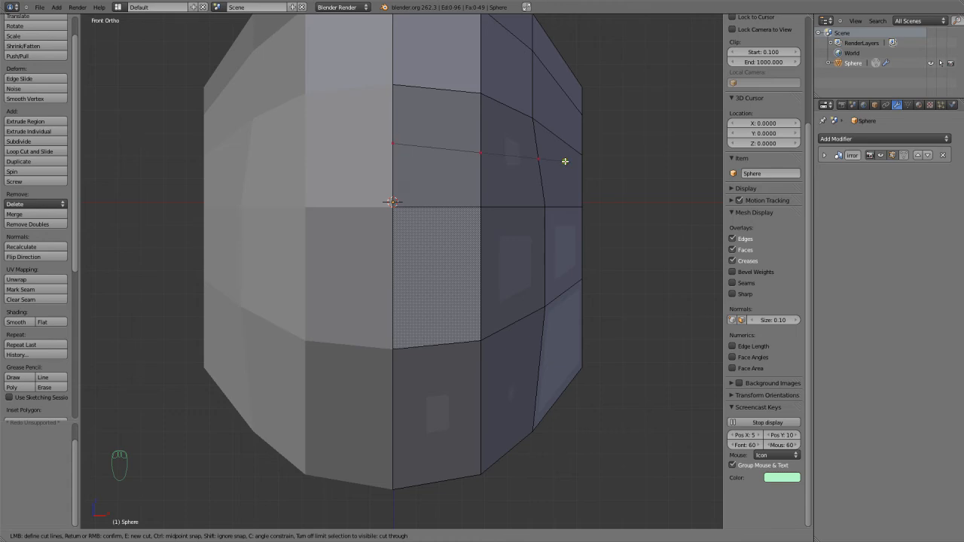
left_click(565, 161)
right_click(549, 186)
Try a vertical knife cut down the front faces from the horizontal cut, turning to the centreline above the chin, and undo it.
middle_click_drag(547, 188, 504, 203)
middle_click_drag(408, 228, 428, 222, "shift")
key("k")
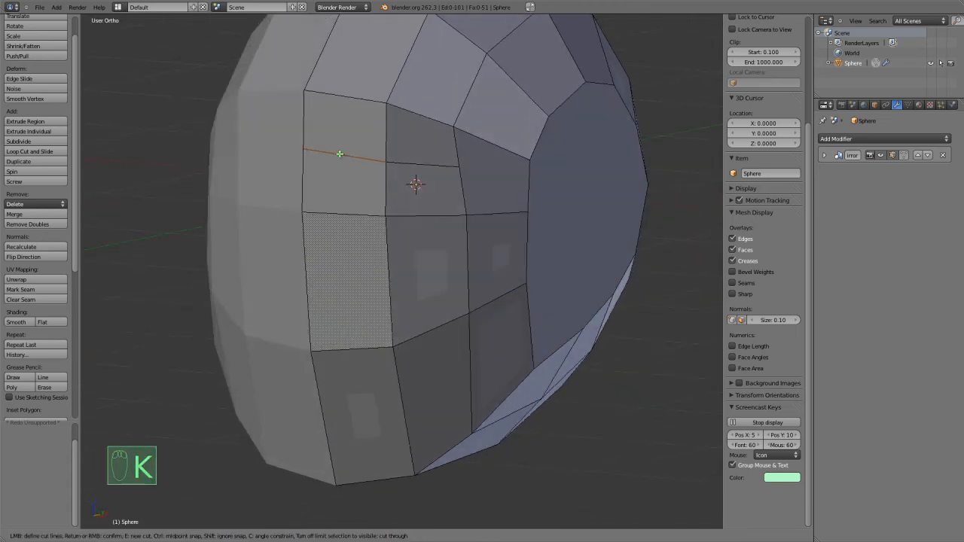
middle_click_drag(330, 154, 336, 204)
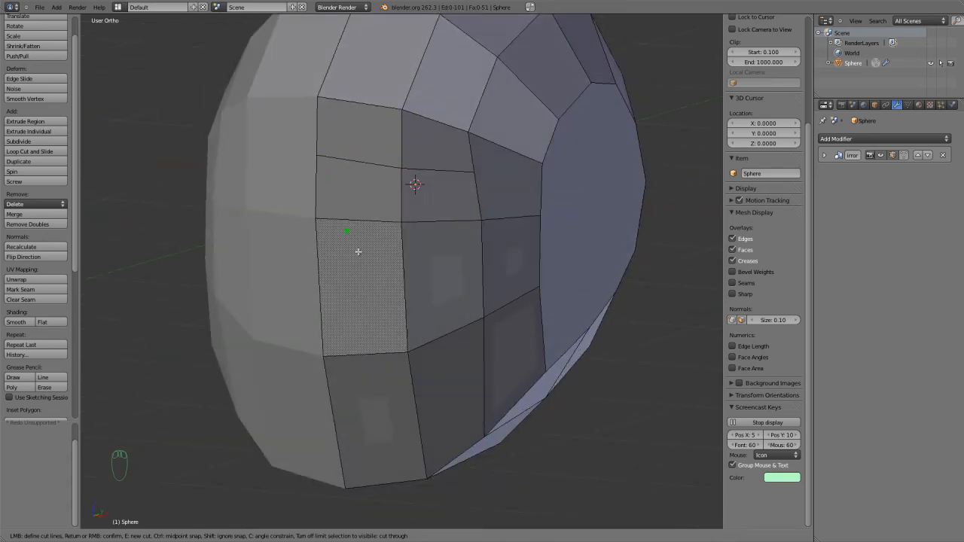
middle_click_drag(428, 284, 385, 293)
middle_click_drag(337, 263, 431, 260)
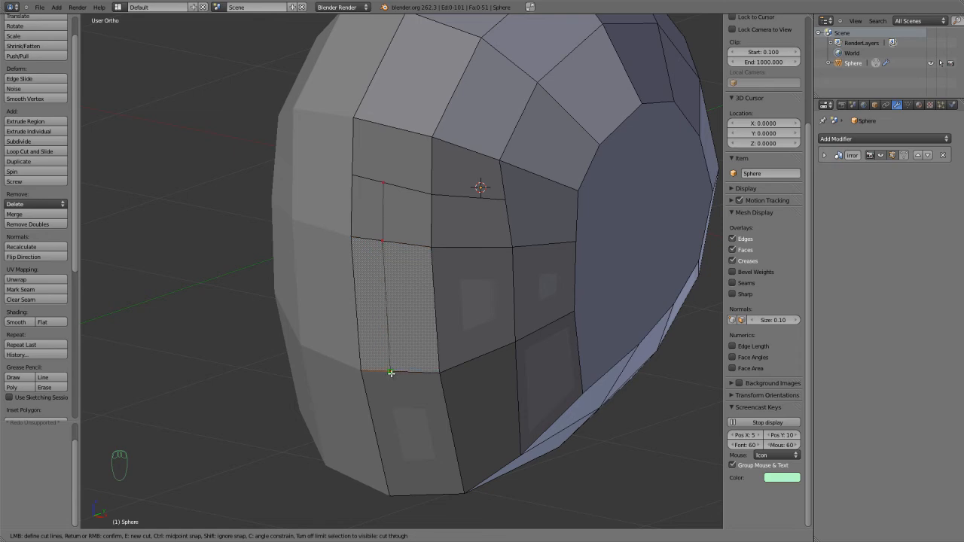
left_click(382, 457)
key("Return")
middle_click_drag(382, 457, 409, 399)
key("ctrl+z")
Knife down the middle of the front faces, turn to the centreline above the chin, and connect that corner to the outer chin vertex.
key("k")
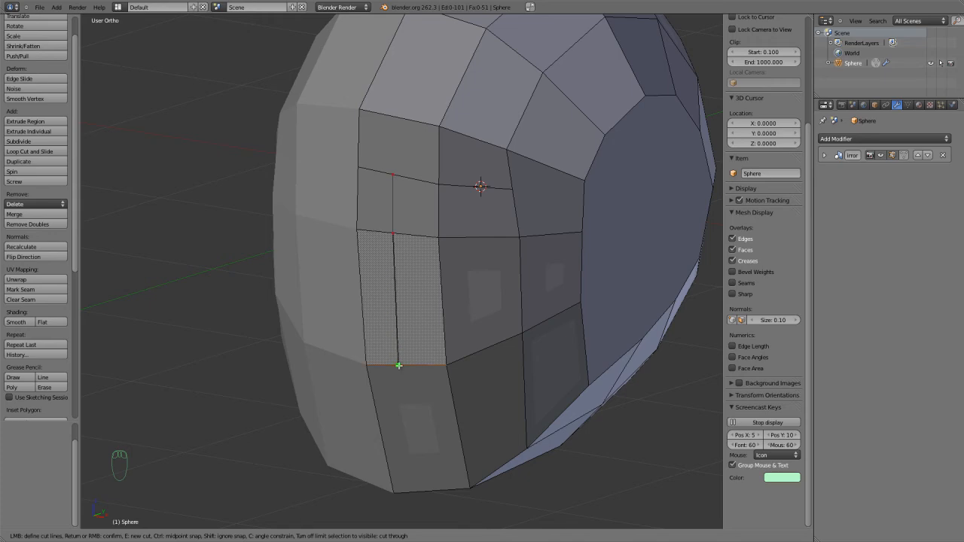
right_click(389, 452)
middle_click_drag(389, 452, 403, 428)
key("k")
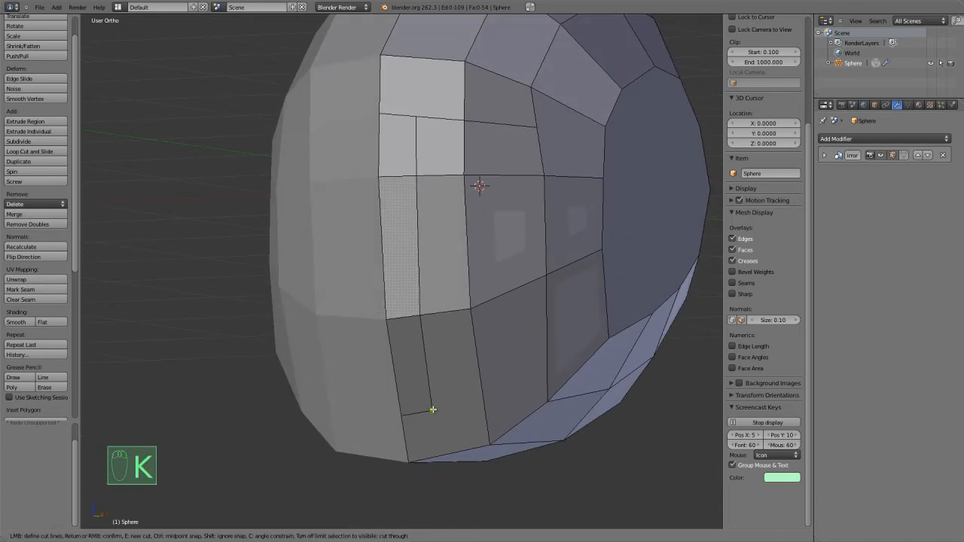
right_click(486, 445)
middle_click_drag(486, 444, 465, 393)
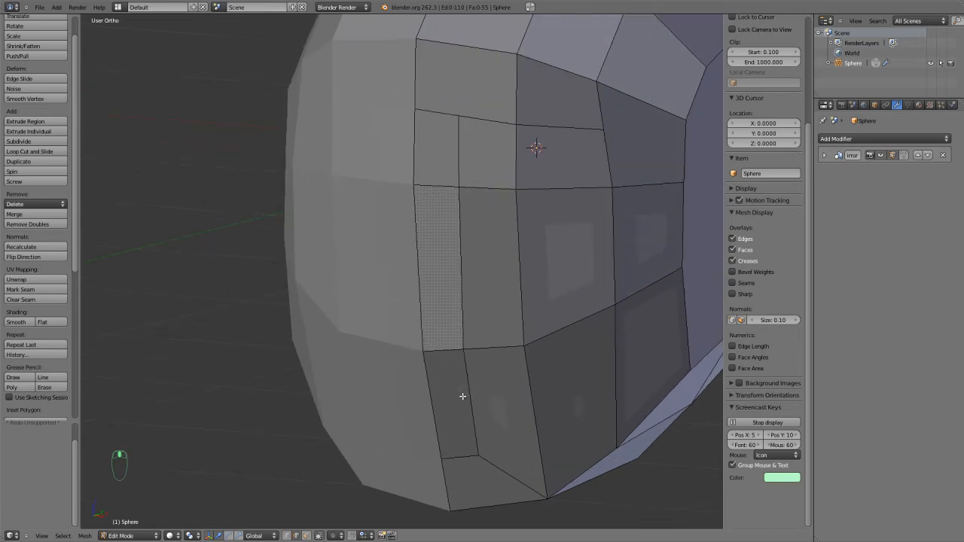
Knife a horizontal mouth line from the centreline across the lower front faces to the outer vertical edge.
key("k")
left_click(468, 395)
left_click(529, 396)
right_click(530, 396)
Knife the upper and lower lip lines from the centreline over the middle vertical edge, both meeting at the mouth corner.
key("k")
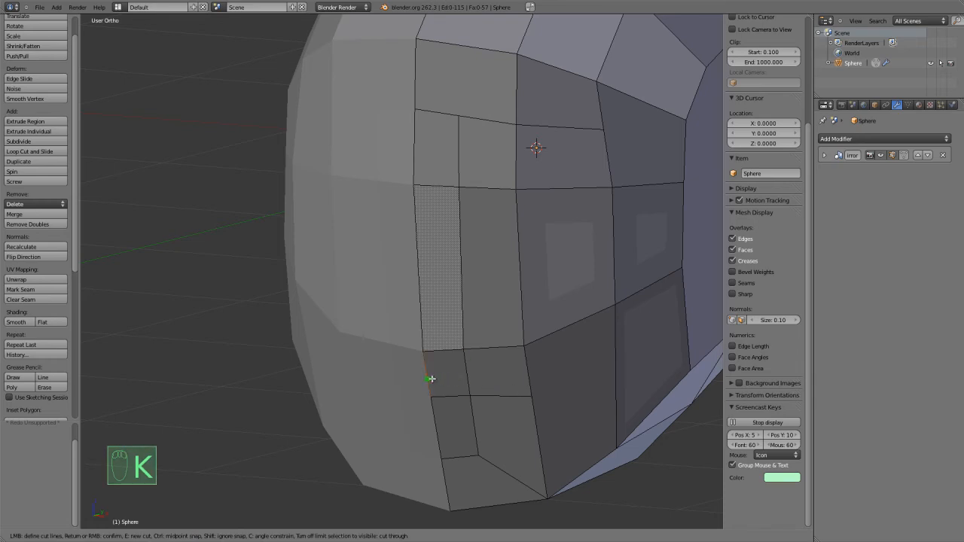
left_click(433, 379)
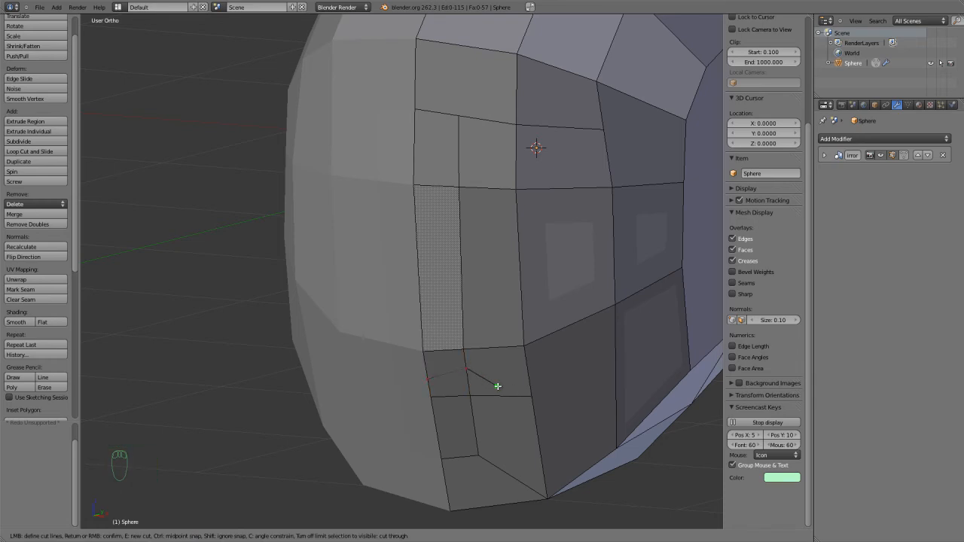
left_click(531, 394)
right_click(526, 395)
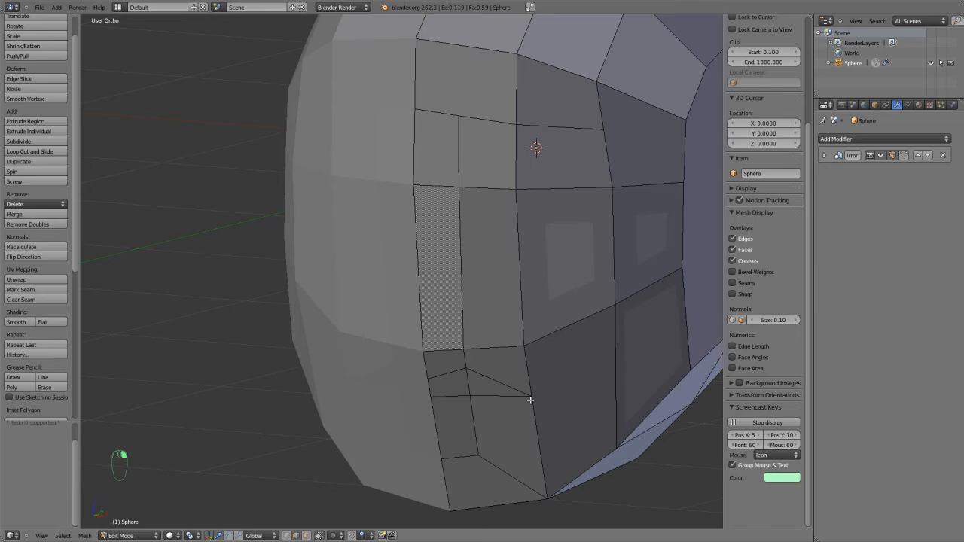
key("k")
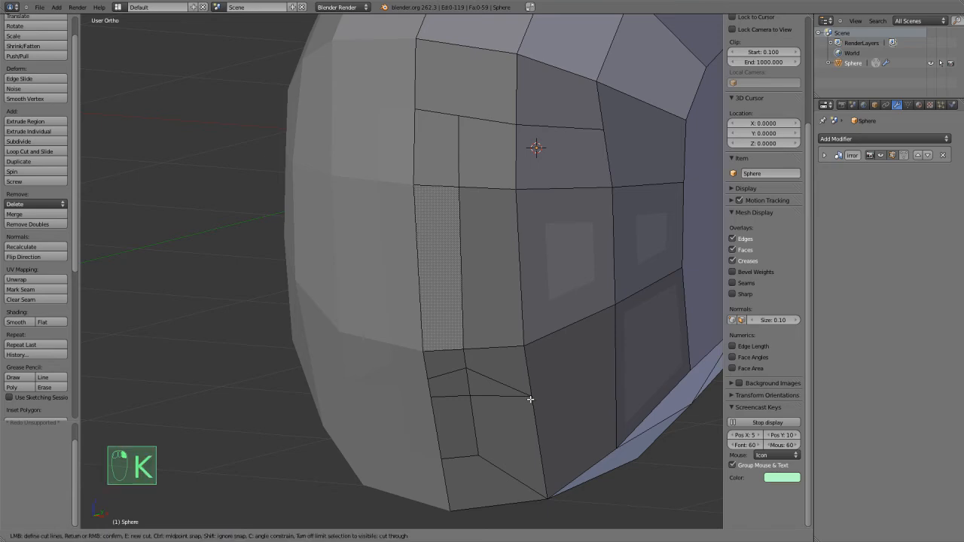
left_click(476, 418)
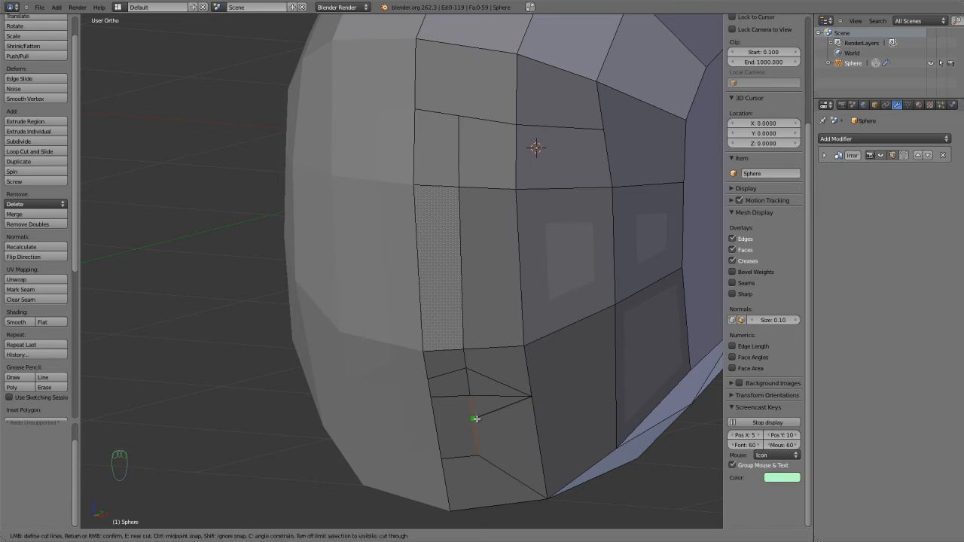
left_click(436, 421)
right_click(434, 421)
Move the short horizontal edge above the mouth, beside the centreline, up about 0.05 along Z.
middle_click_drag(491, 372, 481, 380)
right_click(426, 360)
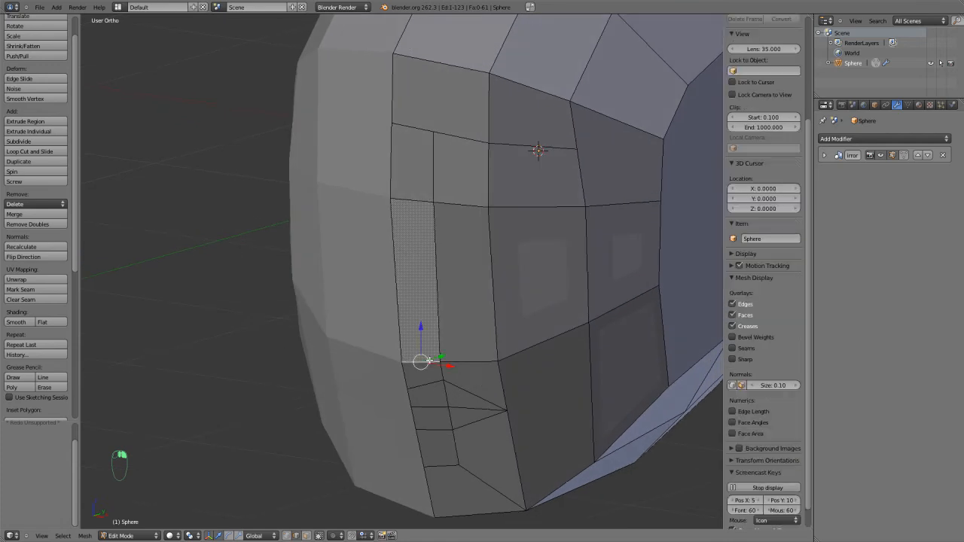
key("g")
key("z")
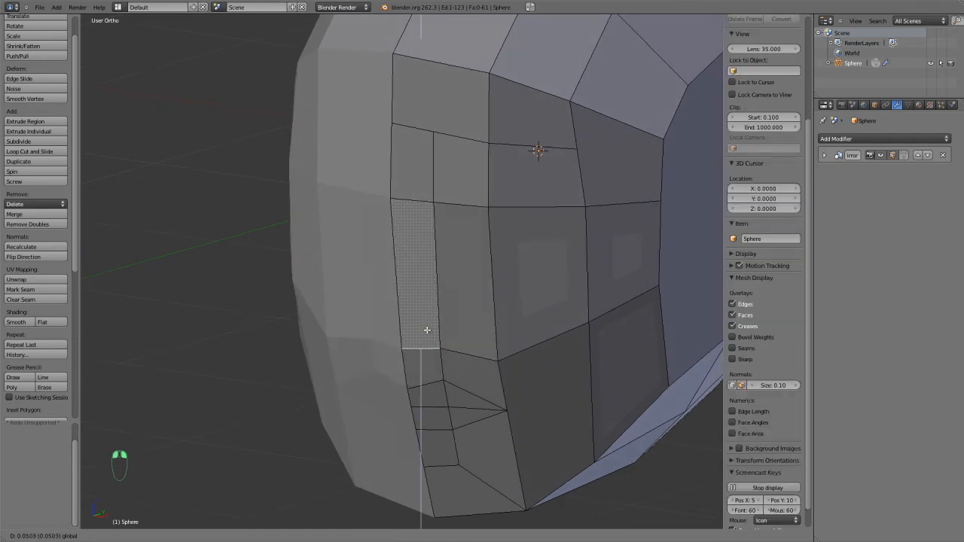
left_click(427, 330)
Flatten the two adjoining horizontal edges above the mouth by scaling them to 0 along Z, and deselect everything.
middle_click_drag(427, 330, 453, 345)
key("s")
key("z")
key("0")
left_click(487, 360)
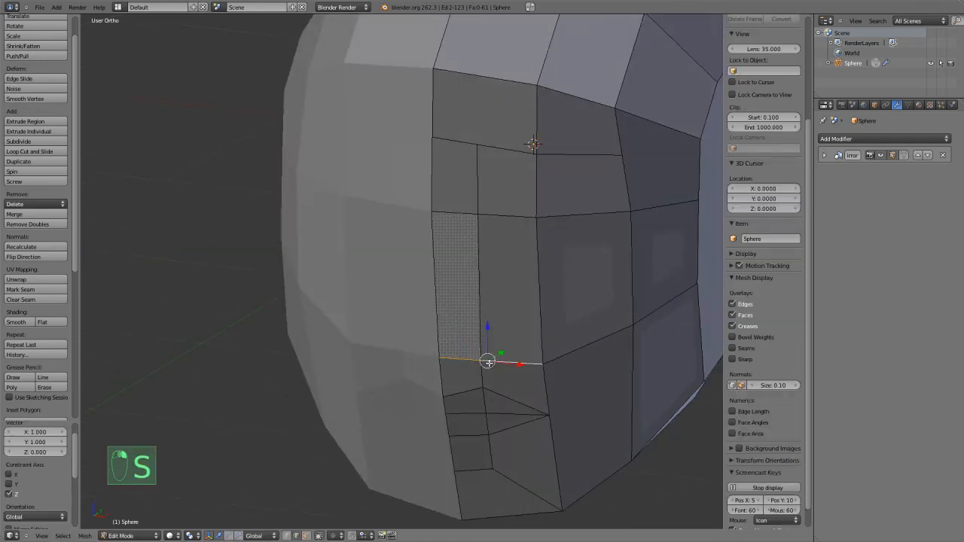
key("a")
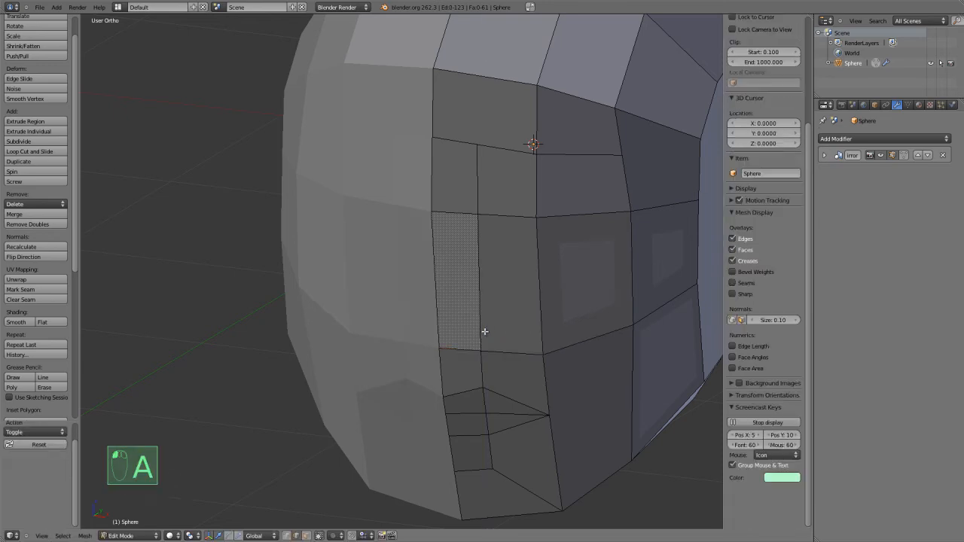
Knife a horizontal cut across the narrow centre face just above the flattened edge to form the nose base.
middle_click_drag(486, 324, 474, 335)
key("k")
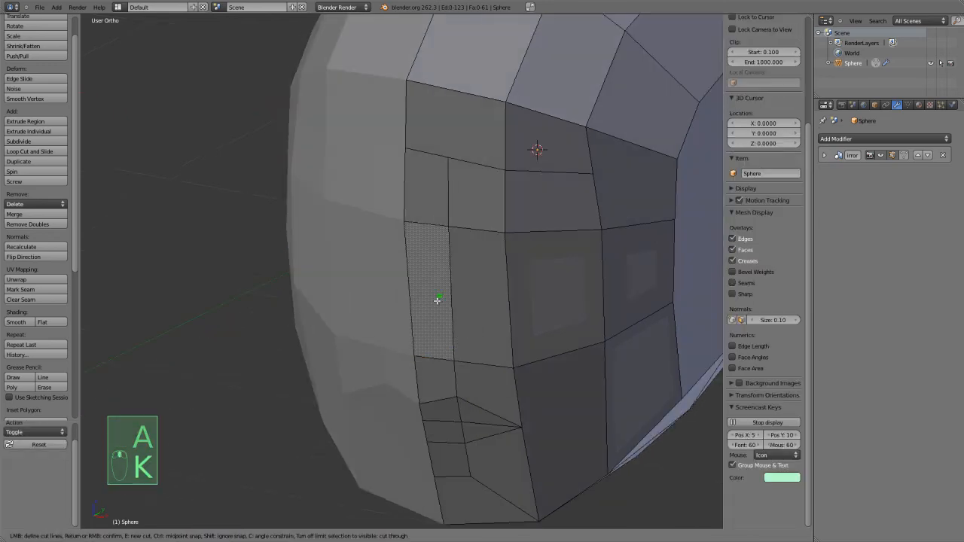
left_click(414, 332)
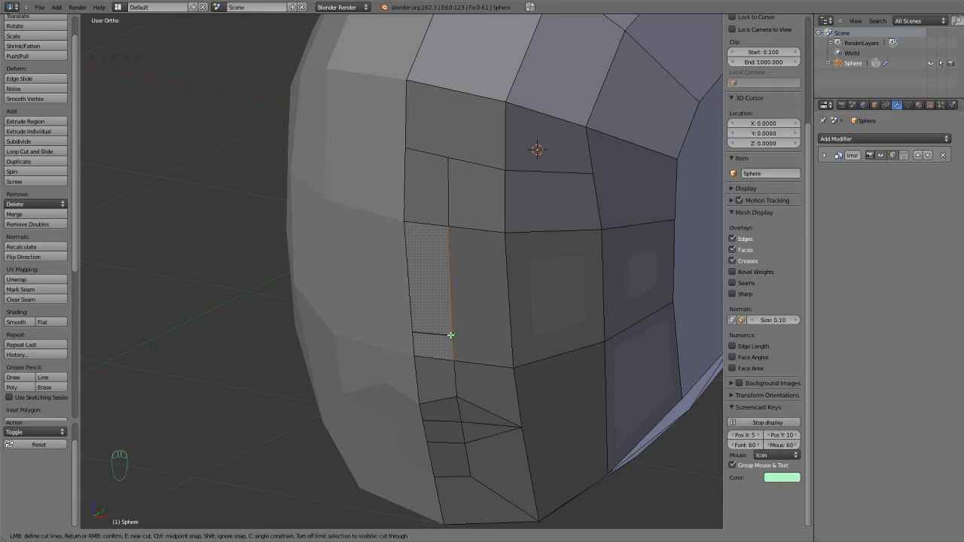
left_click(452, 335)
key("Return")
middle_click_drag(447, 334, 448, 339)
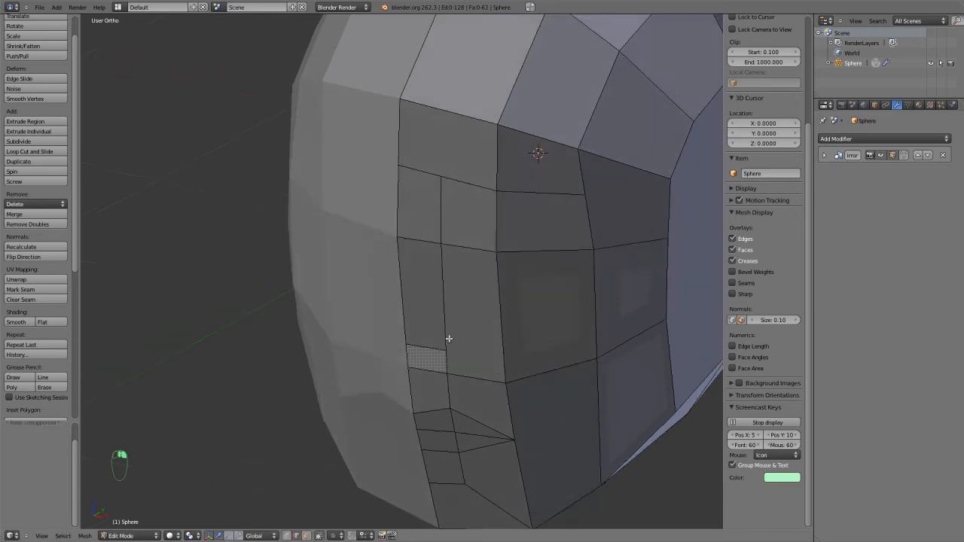
Knife from the inner brow corner out to the eye-level edge and back to the side of the nose.
key("a")
key("a")
key("k")
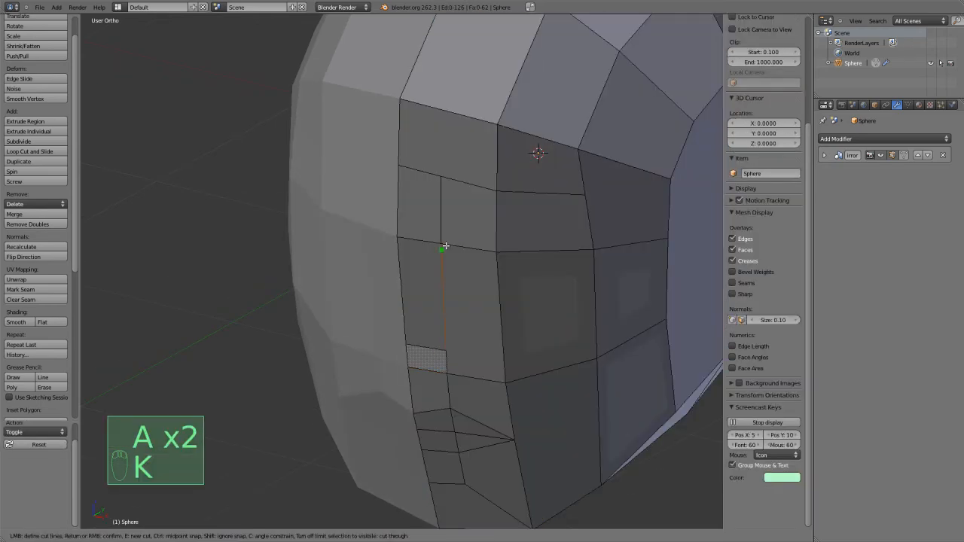
left_click(442, 179)
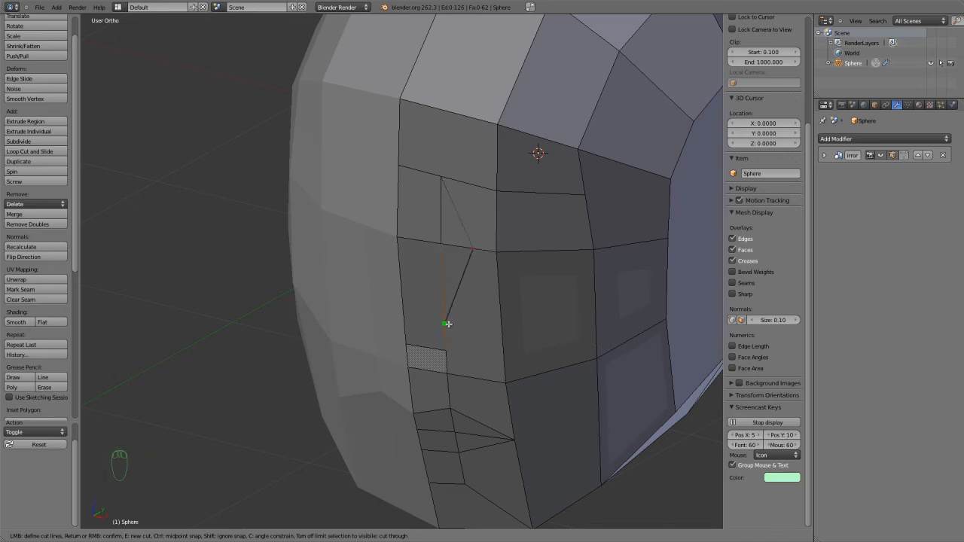
key("Return")
Edge-slide the vertical edges bounding the front faces at eye and mouth level, undoing the last adjustment.
middle_click_drag(430, 331, 490, 256)
right_click(473, 203)
middle_click_drag(473, 204, 477, 236)
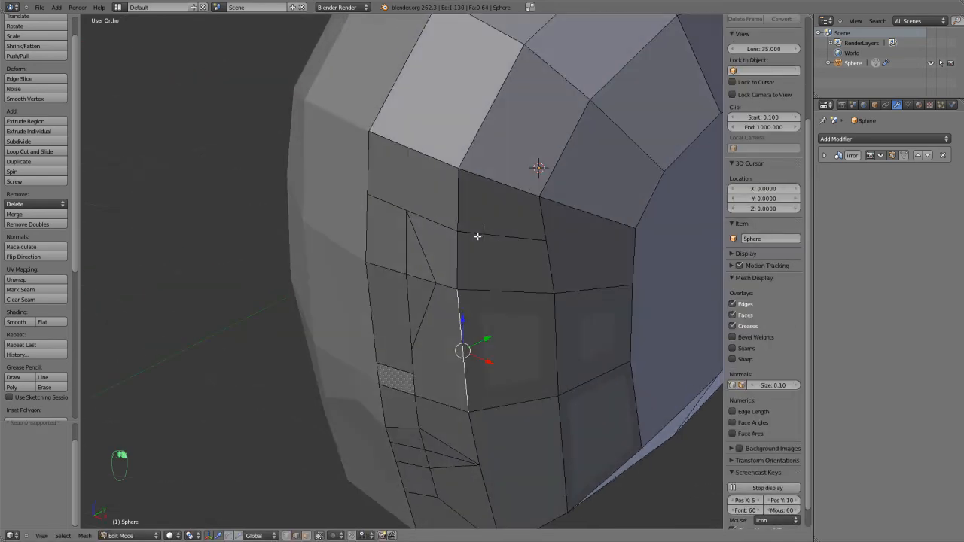
key("ctrl+Tab")
left_click(455, 250)
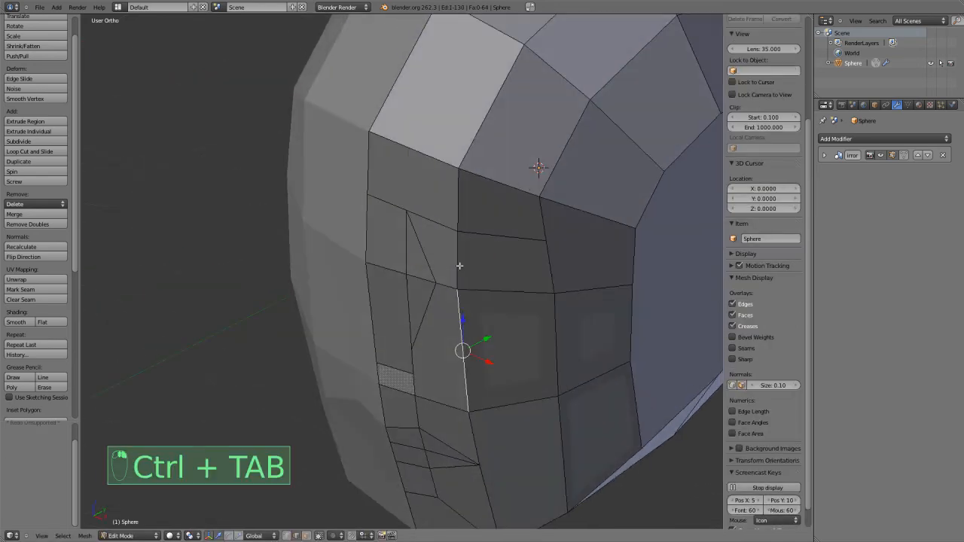
key("ctrl+e")
left_click(466, 207)
left_click(472, 400)
key("ctrl+e")
left_click(476, 423)
left_click(483, 425)
middle_click_drag(480, 468, 461, 451)
key("ctrl+z")
Move the vertical edges meeting at the mouth corner about 0.042 back along Y, and shift the mouth's centre edge along Y.
right_click(484, 439, "shift")
left_click_drag(461, 451, 468, 448)
middle_click_drag(450, 439, 460, 435)
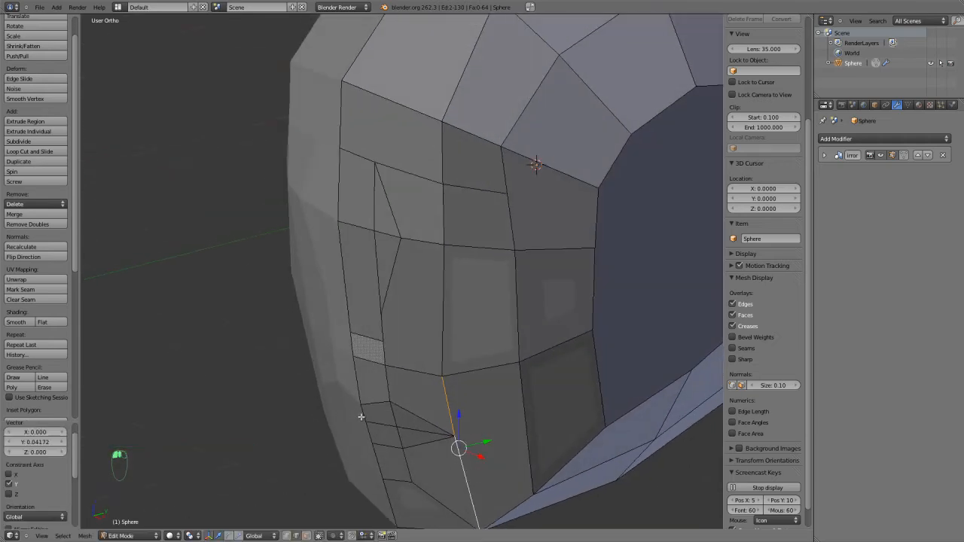
key("e")
key("y")
left_click_drag(408, 414, 411, 413)
middle_click_drag(410, 413, 347, 345)
scroll(432, 351, "down", 3)
key("Tab")
key("Tab")
Move the horizontal edge below the eye about 0.121 back along Y to recess the eye socket.
right_click(362, 309)
key("g")
key("z")
right_click(363, 333)
left_click_drag(369, 321, 392, 298)
left_click(393, 297)
middle_click_drag(394, 297, 407, 279)
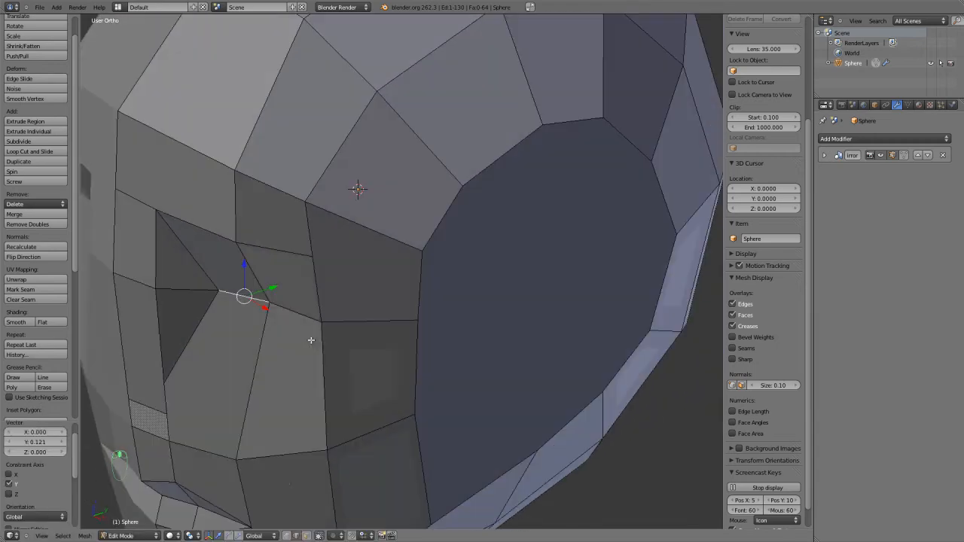
Switch to vertex selection and move the middle vertex on the side opening's front rim about 0.039 forward along Y.
key("ctrl+Tab")
left_click(278, 329)
left_click_drag(345, 315, 359, 310)
middle_click_drag(360, 311, 348, 284)
right_click(349, 283)
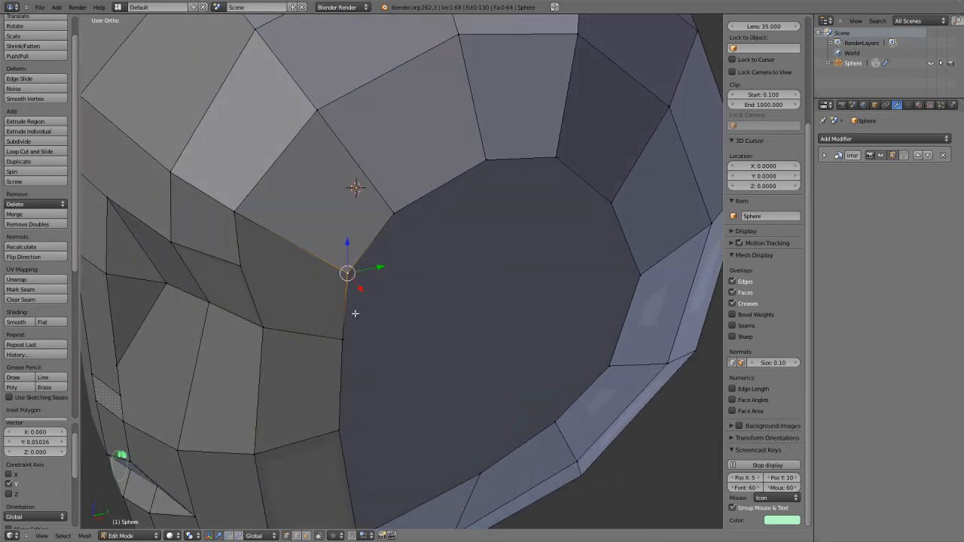
right_click(349, 336, "shift")
right_click(337, 418, "shift")
left_click_drag(370, 336, 353, 328)
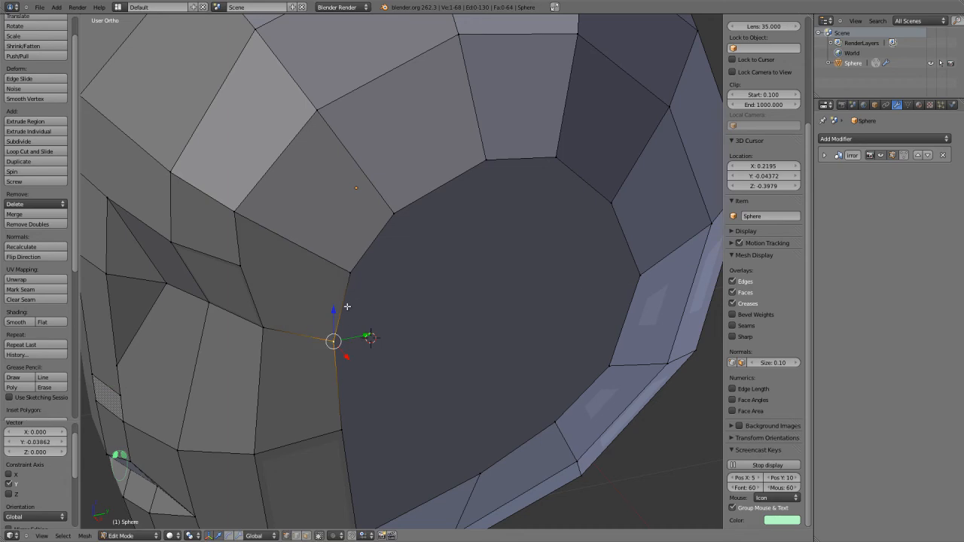
Move the upper front rim vertex of the side opening about 0.02 back along Y, and preview the head in Object Mode.
right_click(352, 280)
key("Tab")
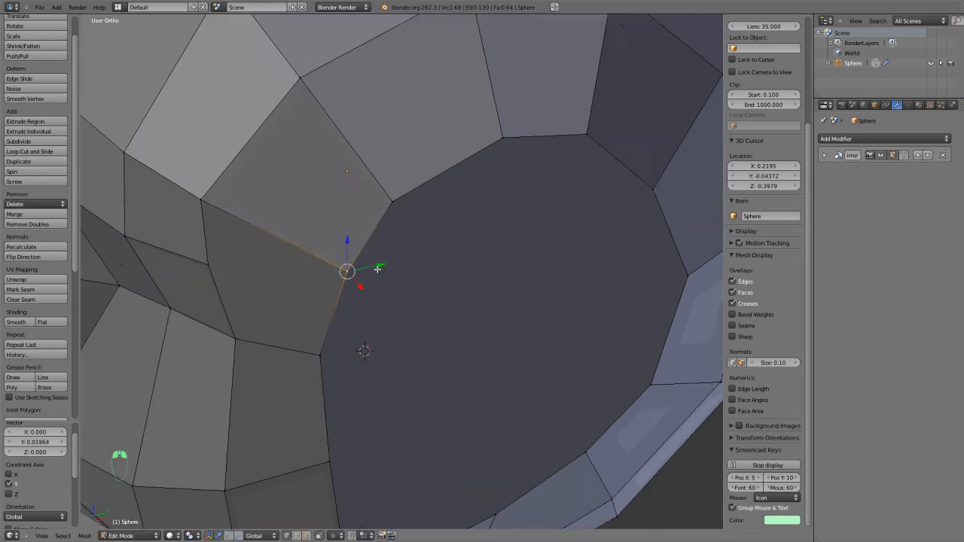
scroll(299, 351, "down", 3)
middle_click_drag(299, 352, 348, 323)
key("Tab")
scroll(407, 342, "up", 4)
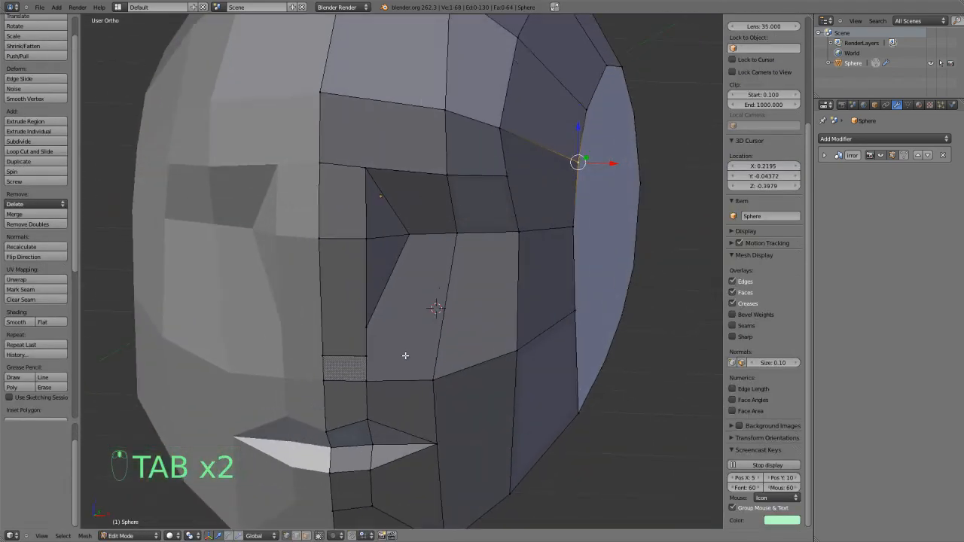
Pull the nose-base geometry about 0.104 forward along Y and the vertex on the nose's side about 0.072 forward.
middle_click_drag(405, 360, 357, 339)
right_click(329, 390)
key("g")
key("y")
left_click(378, 365)
key("g")
key("y")
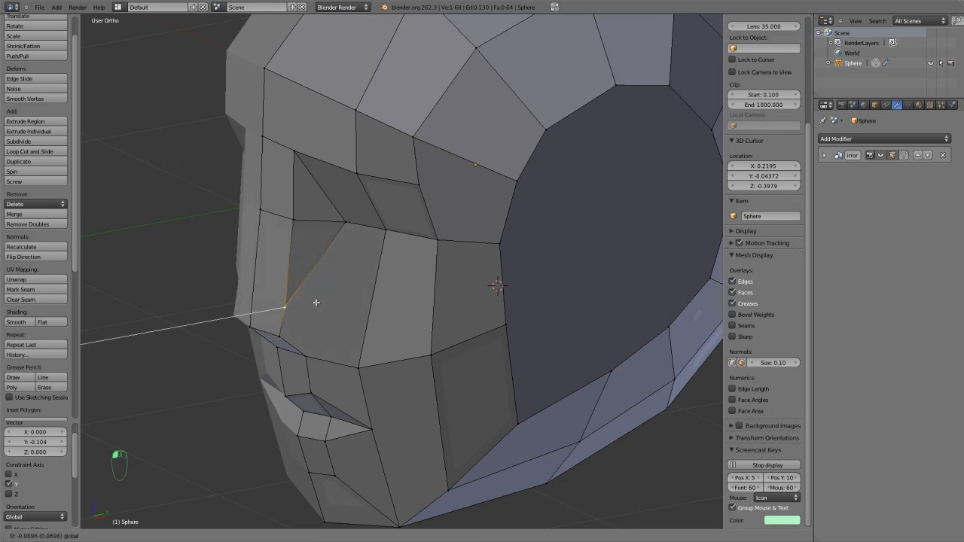
left_click(316, 302)
middle_click_drag(315, 302, 476, 299)
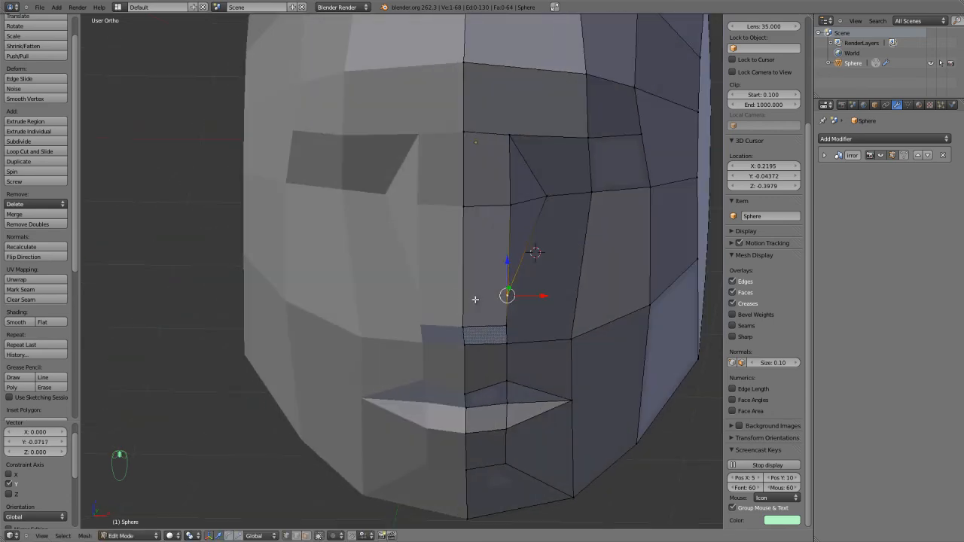
In front view, reposition the vertices on the nose's side and at the inner eye corner to shape the nose.
key("KP_1")
key("g")
left_click(585, 220)
middle_click_drag(552, 178, 555, 251, "shift")
right_click(518, 225)
key("g")
left_click(512, 224)
key("g")
left_click(536, 224)
key("g")
left_click(537, 226)
key("g")
left_click(533, 226)
Move the inner brow vertex about 0.015 toward the centreline and slightly down.
right_click(517, 163)
key("g")
left_click(507, 171)
scroll(528, 259, "up", 1)
scroll(543, 377, "down", 3)
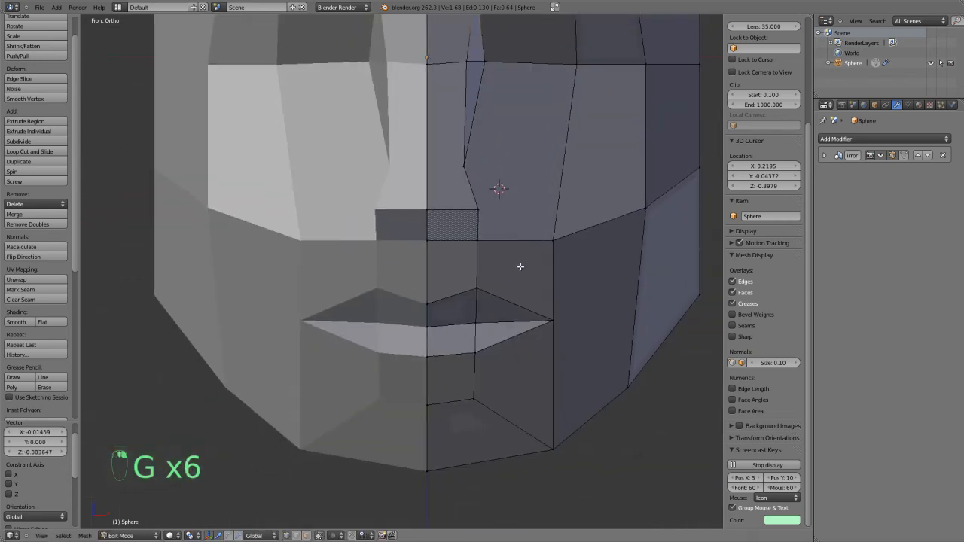
Push the crease vertices between the lower lip and chin about 0.051 back along Y.
middle_click_drag(512, 236, 477, 301)
key("a")
right_click(419, 397, "shift")
middle_click_drag(419, 397, 367, 425)
left_click_drag(317, 439, 322, 444)
In front view, reposition the bottom chin edge and adjust its outer vertex to refine the jawline.
right_click(294, 499)
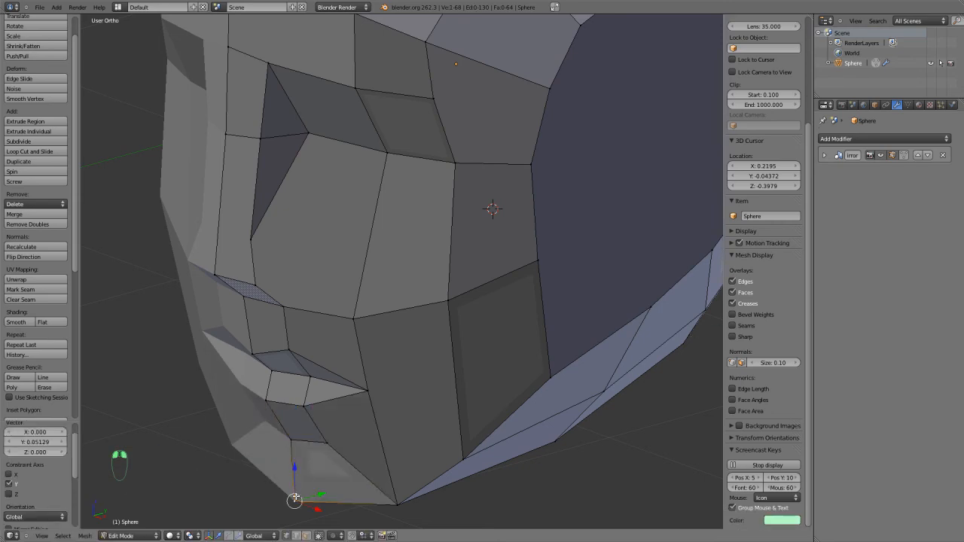
scroll(393, 482, "down", 4)
key("KP_1")
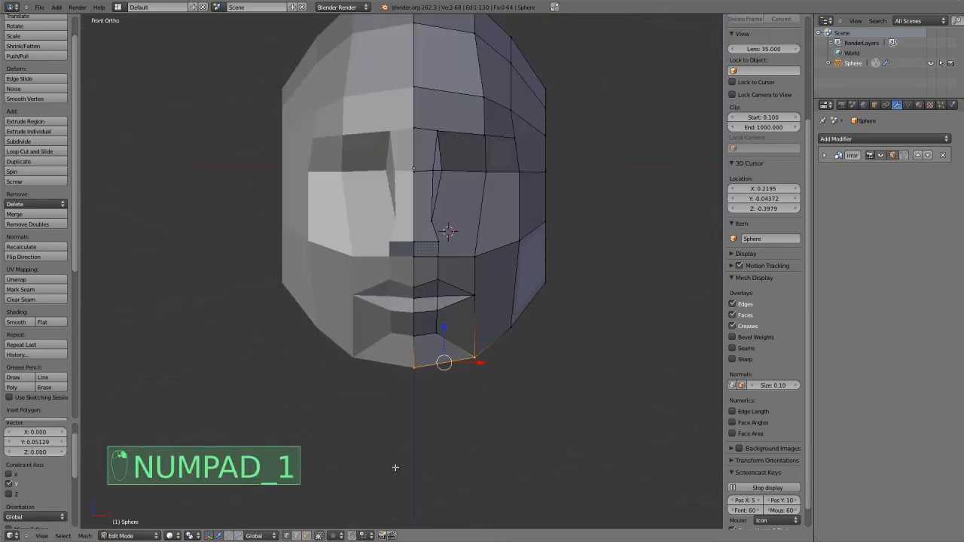
key("g")
left_click(397, 467)
right_click(470, 370)
key("g")
left_click(473, 365)
Knife from the outer brow vertex through the lower eye edge and down to the outer vertical cheek edge.
middle_click_drag(507, 209, 443, 327)
scroll(445, 261, "up", 3)
key("a")
scroll(437, 295, "up", 2)
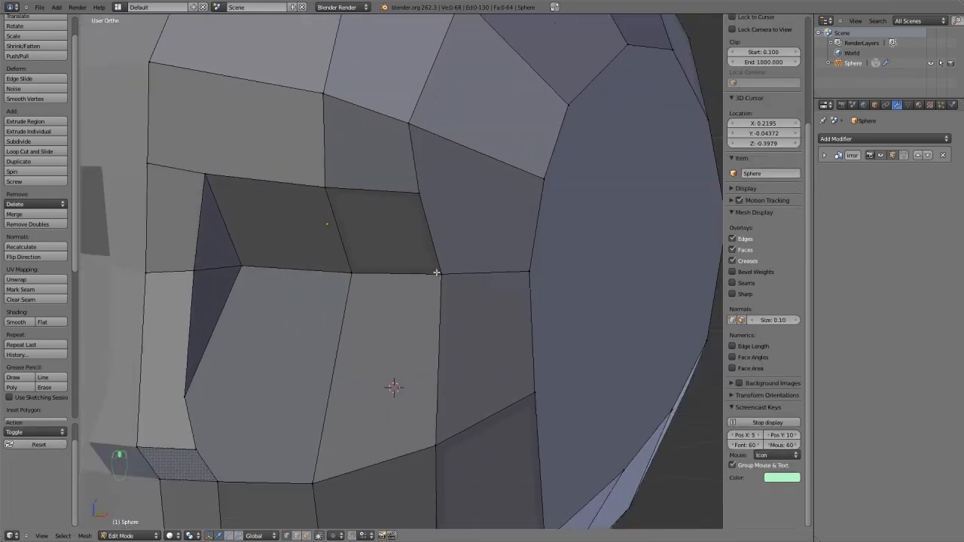
scroll(435, 290, "down", 2)
key("k")
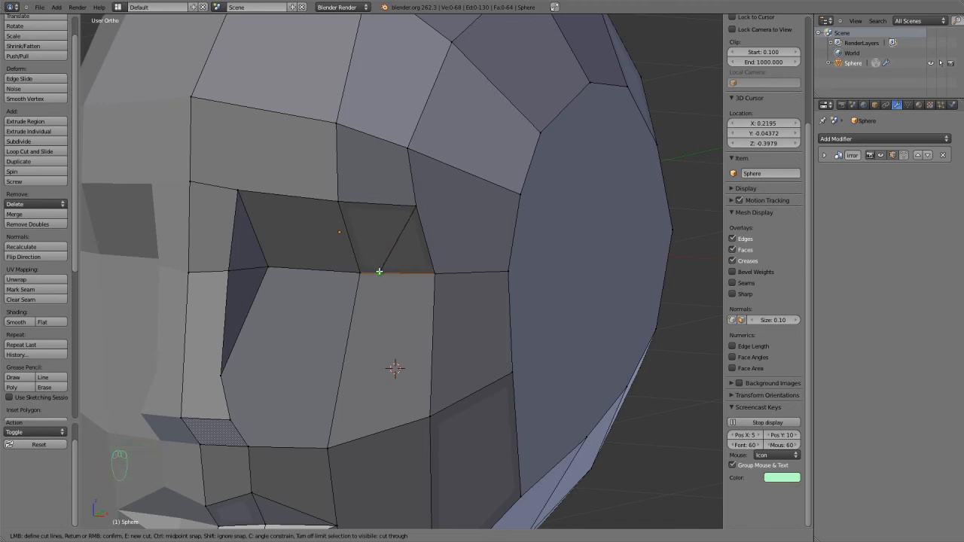
left_click(430, 319)
key("Return")
scroll(424, 317, "up", 2)
scroll(431, 280, "down", 1)
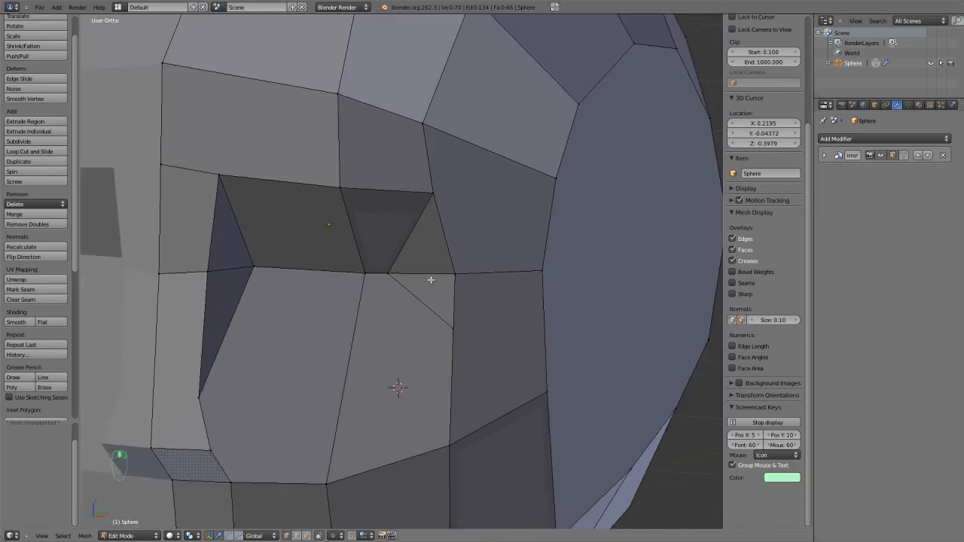
Knife a line around the eye, across the upper socket, around the inner corner, and below the eye to the outer diagonal.
key("k")
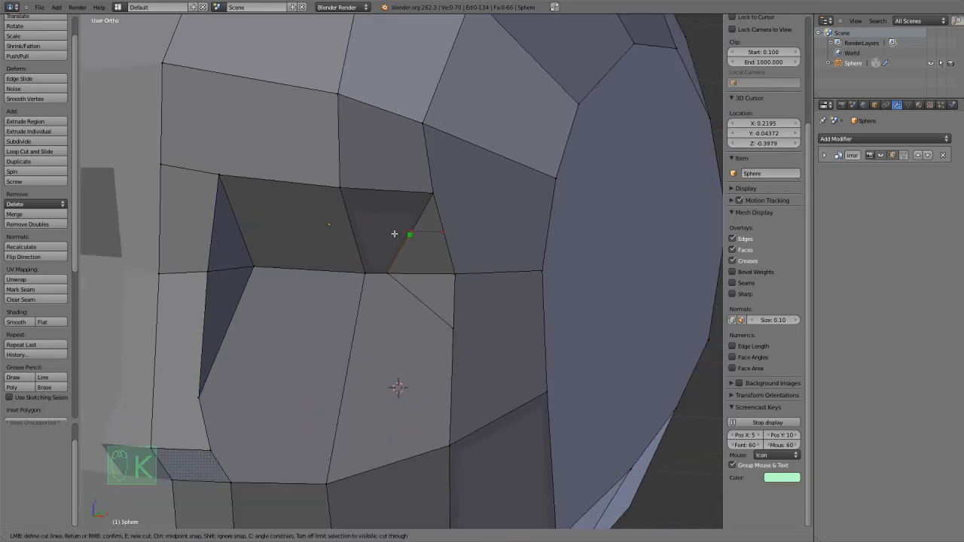
left_click(413, 231)
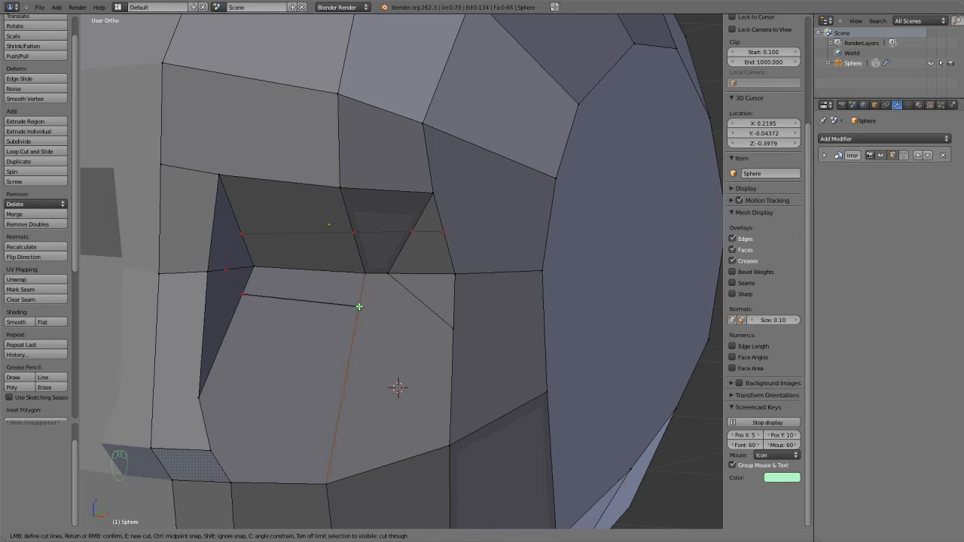
right_click(418, 301)
scroll(413, 310, "up", 1)
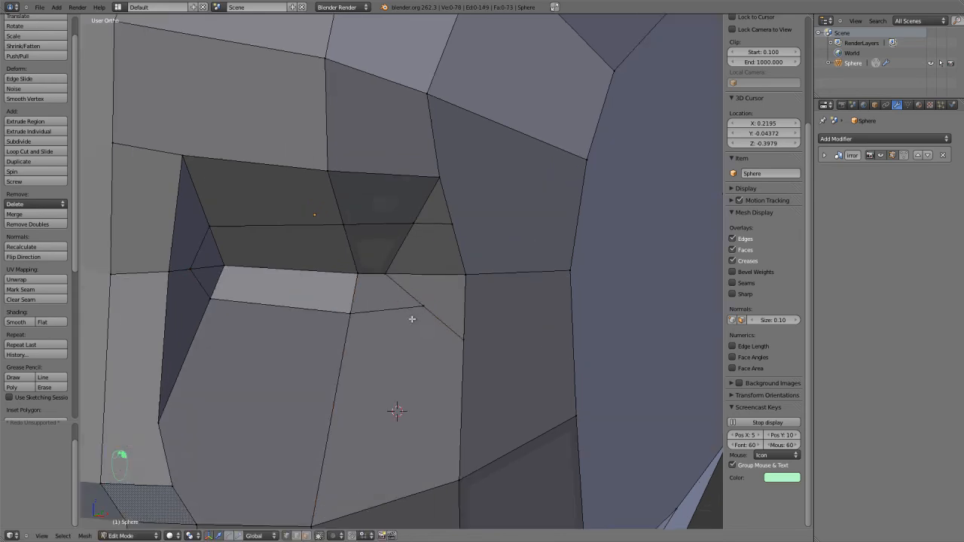
Add a loop cut on the nose bridge's centreline edge between eye level and the nose base.
key("ctrl+r")
key("k")
key("Escape")
key("ctrl+r")
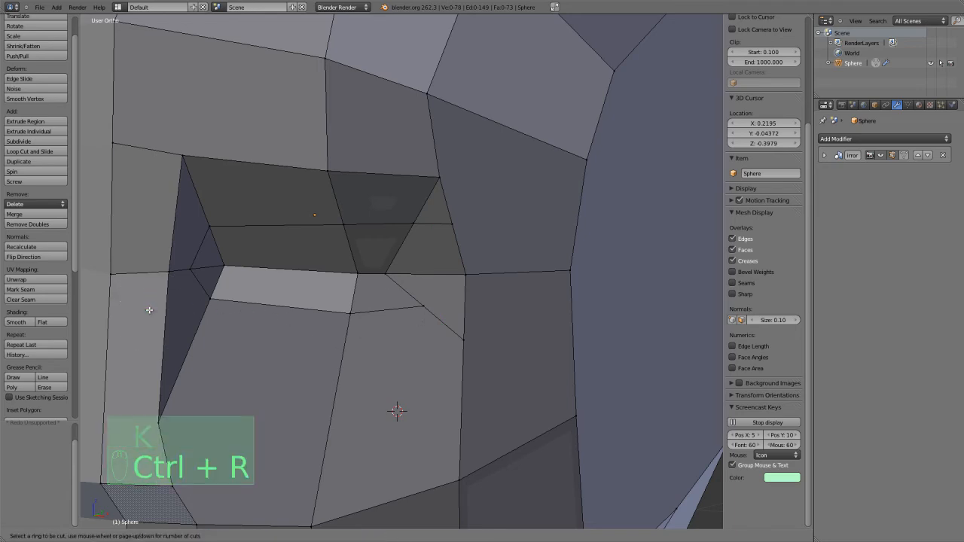
left_click(111, 328)
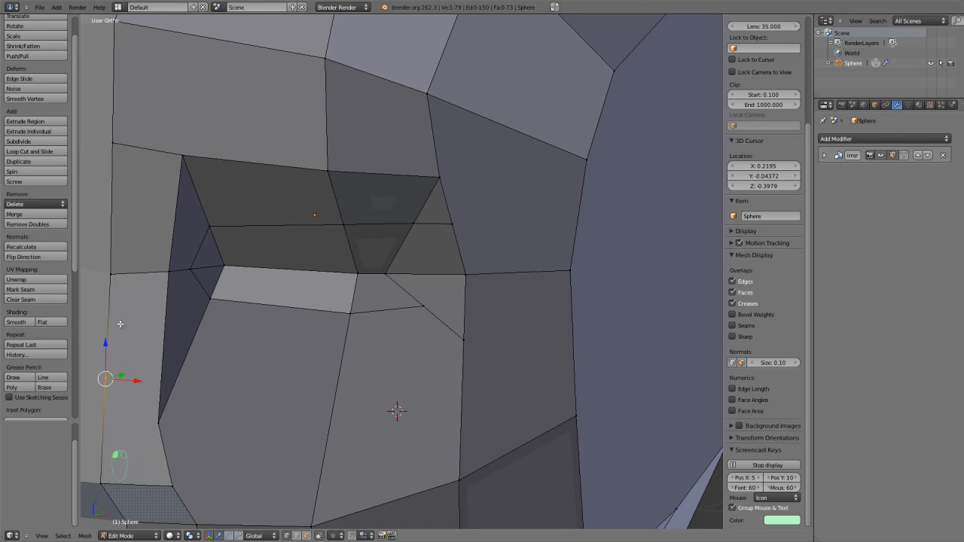
Undo the nose-bridge loop cut and knife a loop from the centreline beneath the eye, around its outer corner and above the brow.
key("ctrl+z")
key("k")
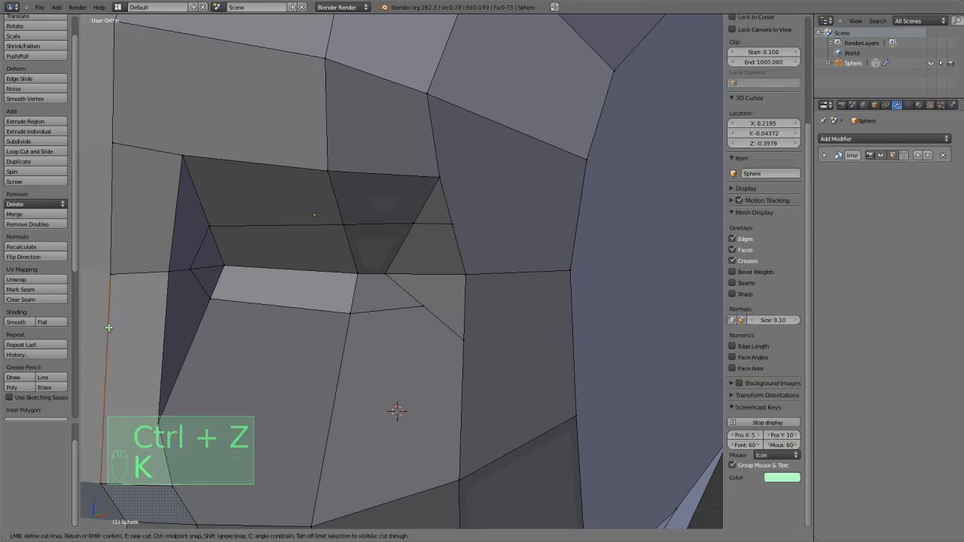
left_click(109, 327)
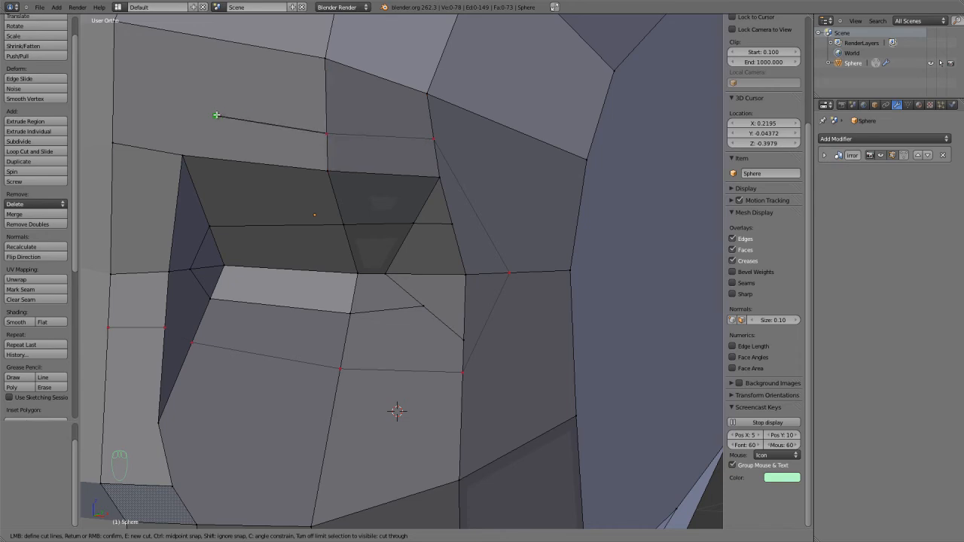
scroll(214, 118, "down", 3)
left_click(237, 169)
key("Return")
middle_click_drag(236, 169, 349, 238)
Dissolve the short edge crossing the outer eye socket toward its outer rim.
key("ctrl+r")
right_click(316, 209)
scroll(381, 245, "up", 2)
key("ctrl+Tab")
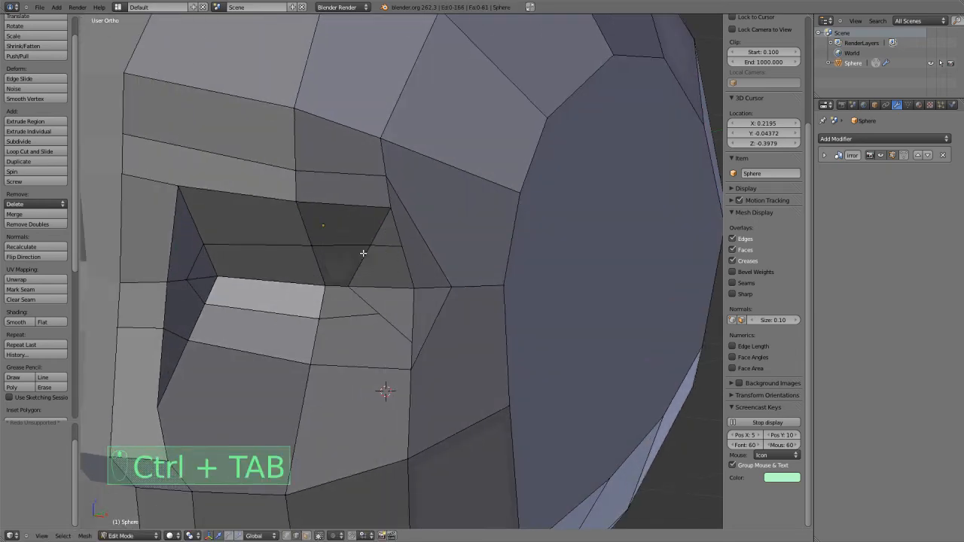
left_click(359, 255)
right_click(383, 244)
key("x")
left_click(361, 304)
key("ctrl+r")
right_click(378, 239)
middle_click_drag(387, 256, 384, 250)
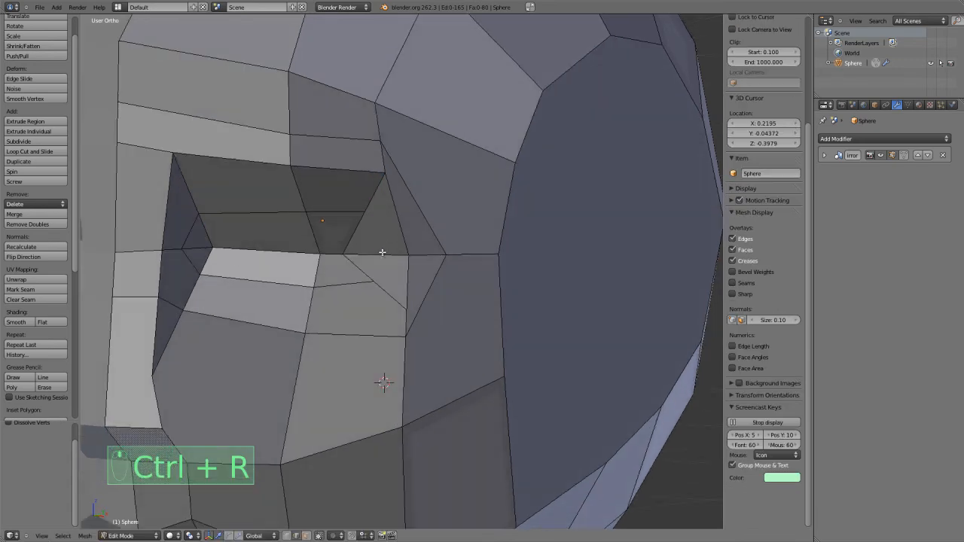
Dissolve the leftover vertex midway along the eye socket's outer rim edge.
key("ctrl+Tab")
left_click(354, 245)
right_click(345, 253)
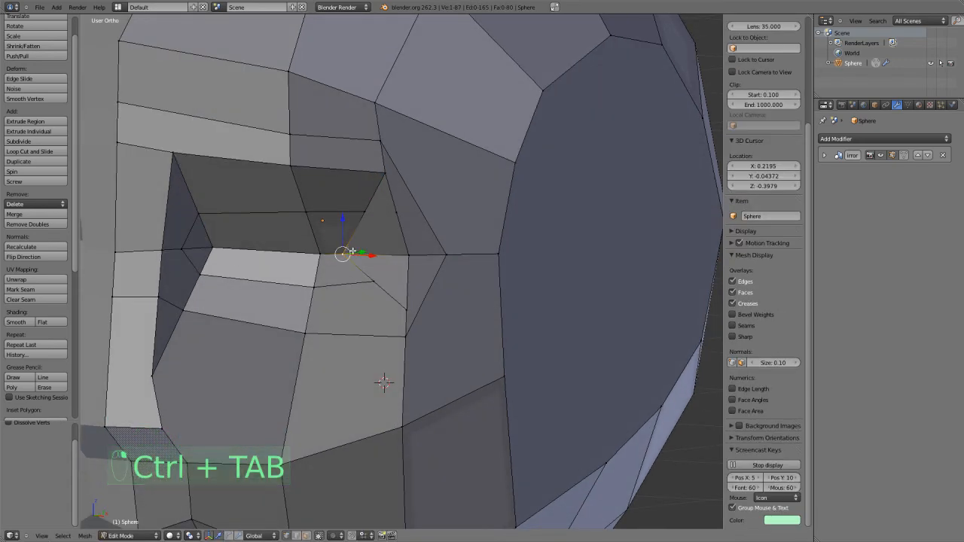
key("x")
left_click(410, 218)
key("ctrl+r")
right_click(384, 288)
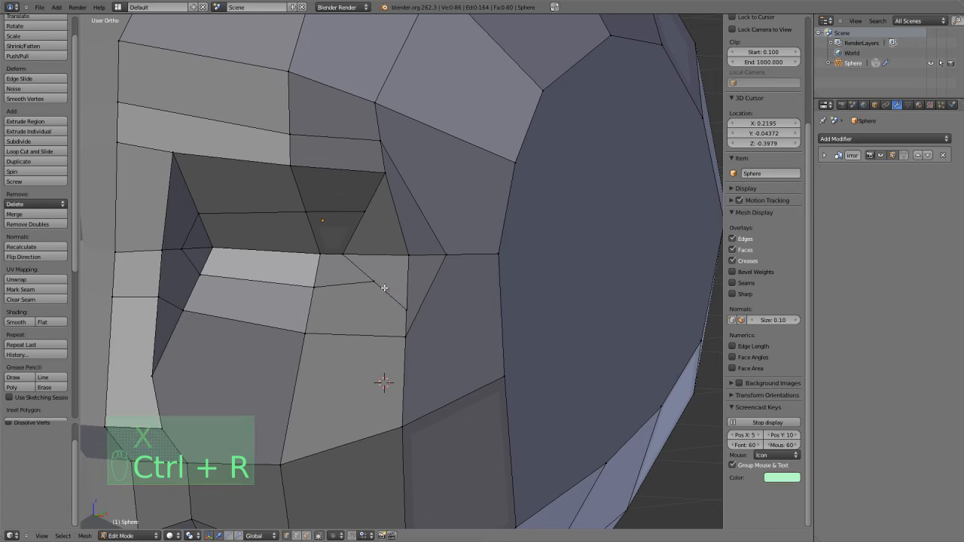
Move the vertex below the outer corner of the eye socket inward, toward the nose.
right_click(384, 288)
key("x")
right_click_drag(385, 294, 392, 297)
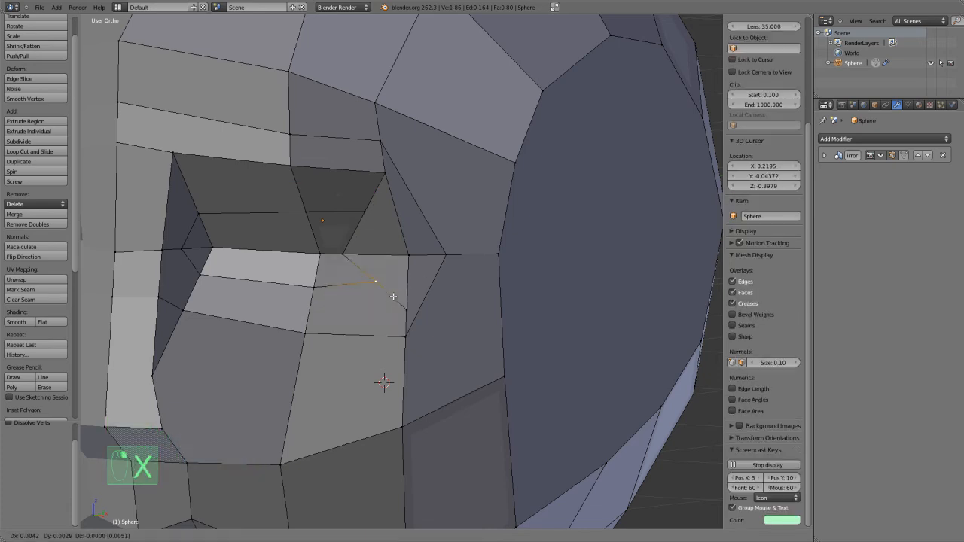
right_click(392, 296)
middle_click_drag(392, 297, 394, 311)
scroll(394, 312, "up", 3)
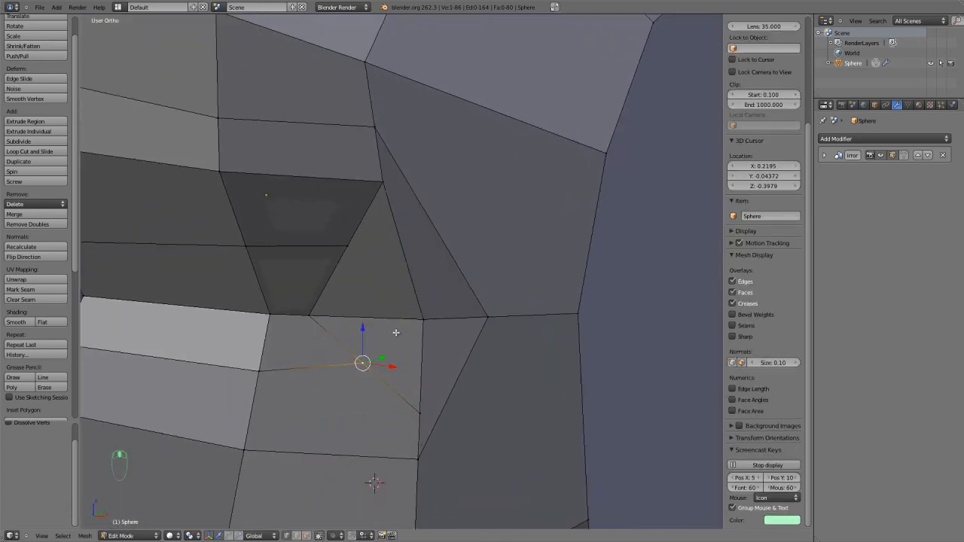
scroll(395, 332, "up", 2)
key("g")
left_click(353, 361)
right_click(406, 493)
right_click(420, 446, "shift")
right_click(328, 390)
scroll(277, 414, "down", 1)
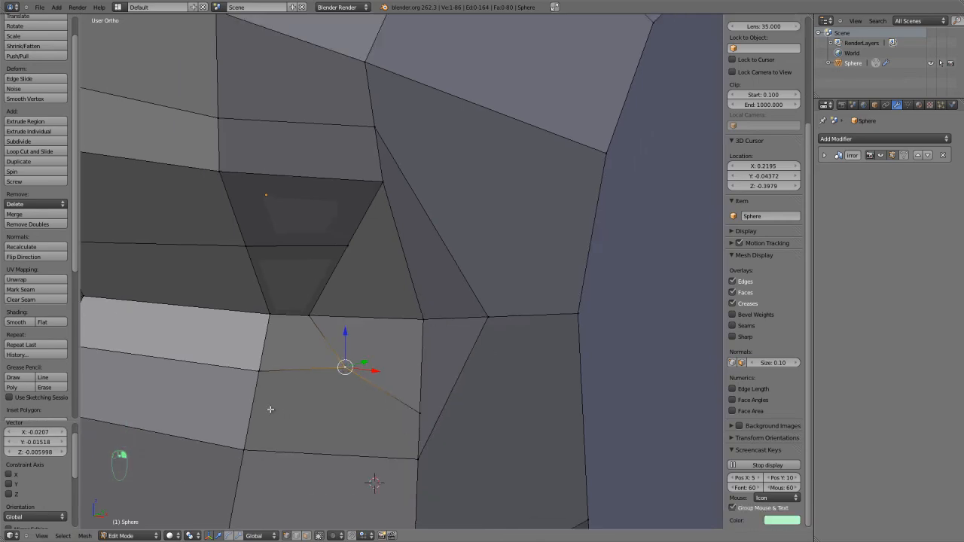
Raise the cheek vertex below the outer eye, merge it at center with the vertex above, and reposition the merged vertex.
right_click(419, 458)
key("g")
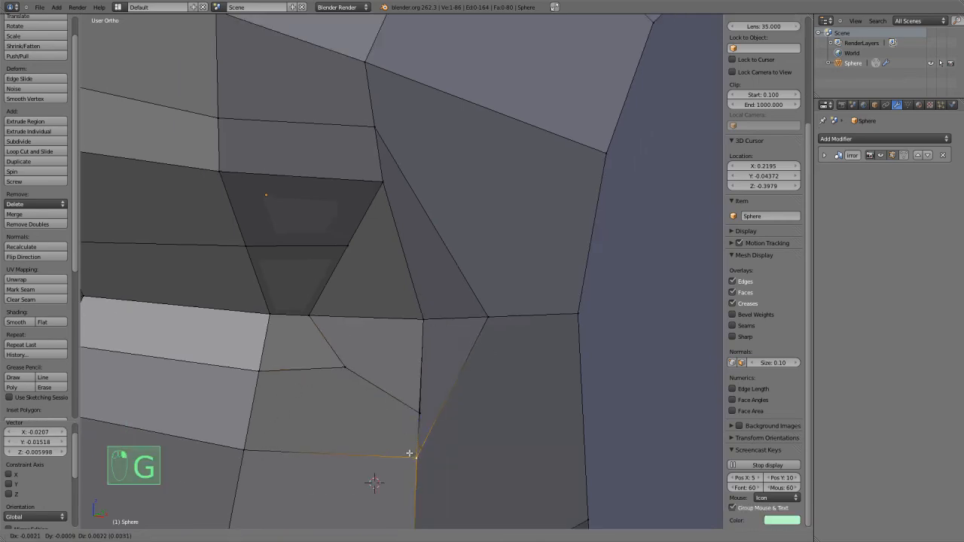
left_click(419, 438)
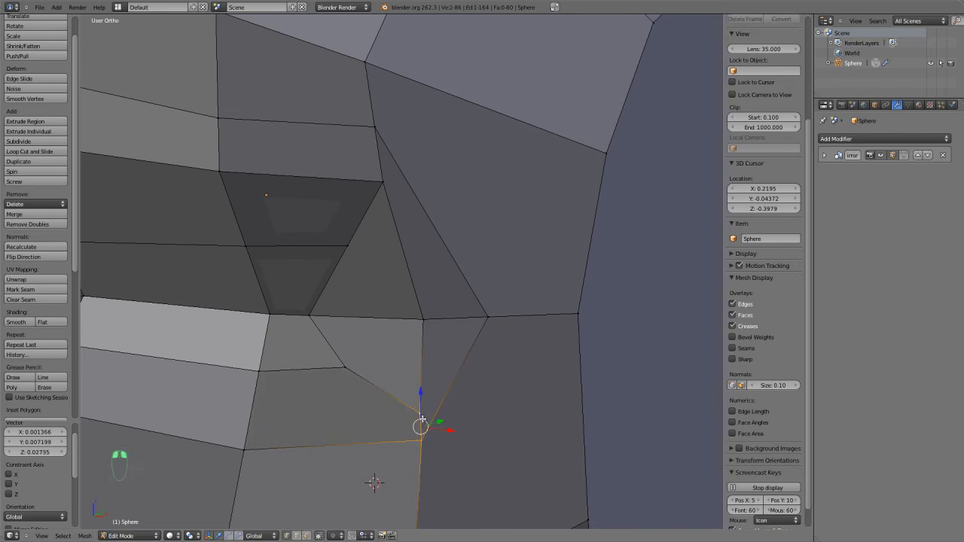
key("alt+m")
left_click(420, 449)
scroll(415, 381, "down", 1)
key("g")
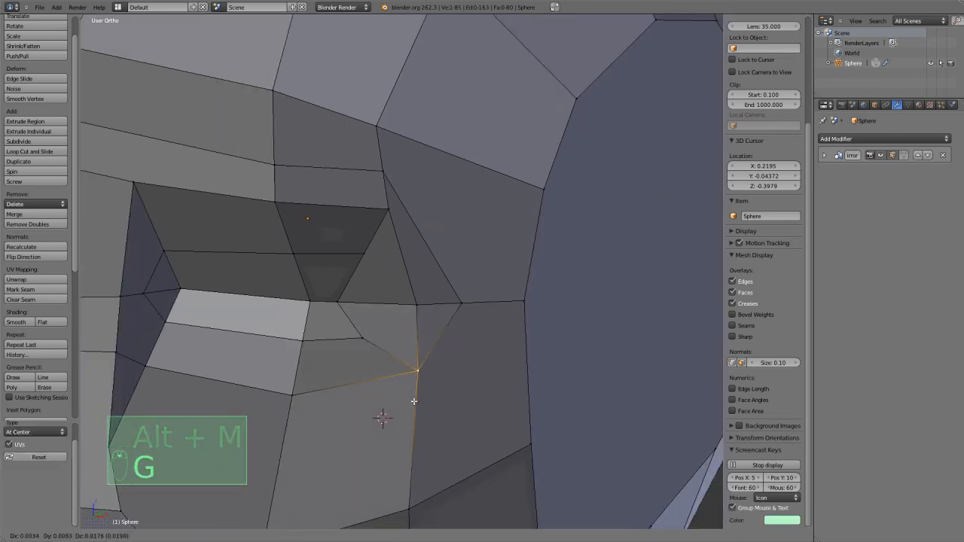
left_click(413, 401)
Move the outer rim vertex at eye level slightly inward, toward the eye.
right_click(421, 309)
key("g")
left_click(407, 303)
key("g")
left_click(422, 306)
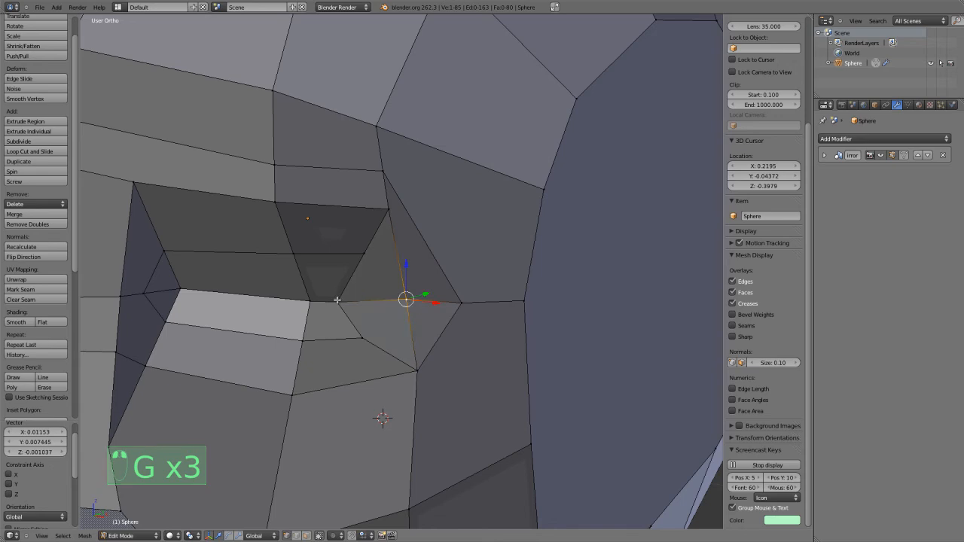
Reposition the two outermost vertices inside the eye socket outward to even out the surrounding faces.
key("g")
left_click(289, 301)
key("g")
left_click(293, 262)
scroll(295, 258, "down", 2)
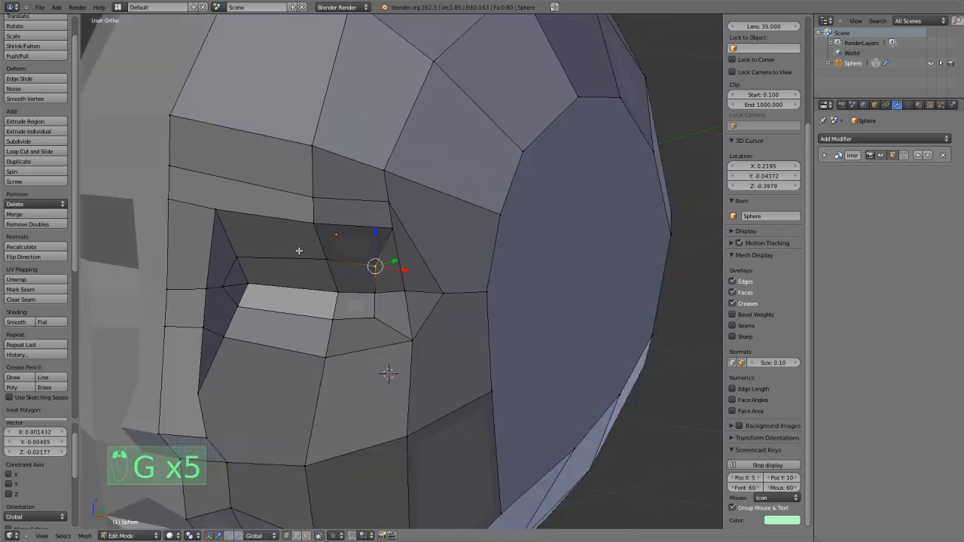
key("ctrl+r")
scroll(321, 242, "up", 3)
key("Escape")
middle_click_drag(318, 253, 331, 245)
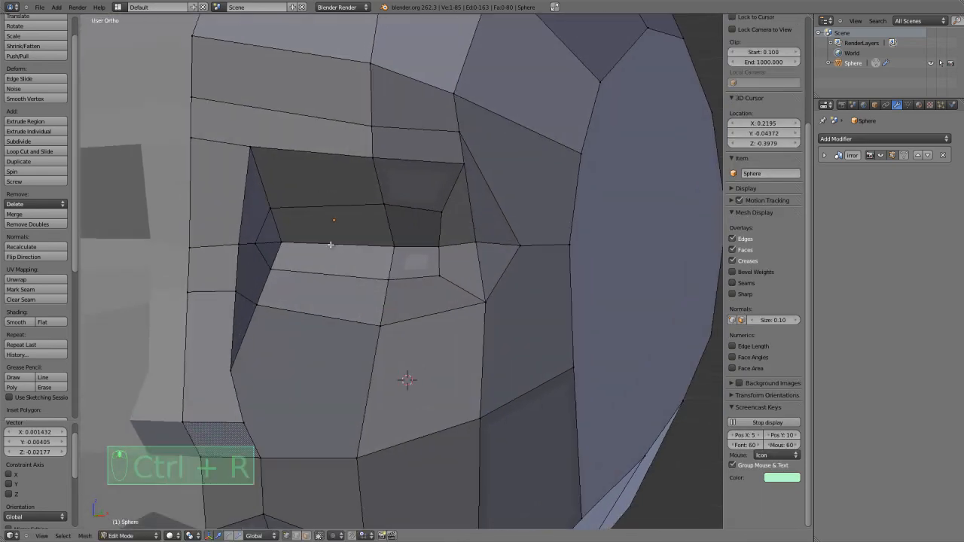
In front view, move the upper inner vertex inside the eye socket outward, away from the nose.
key("KP_1")
scroll(415, 263, "up", 2)
key("g")
right_click(373, 229)
key("g")
left_click(387, 231)
Lower the inner, middle and outer vertices of the eye socket's upper rim to narrow the opening.
right_click(366, 134)
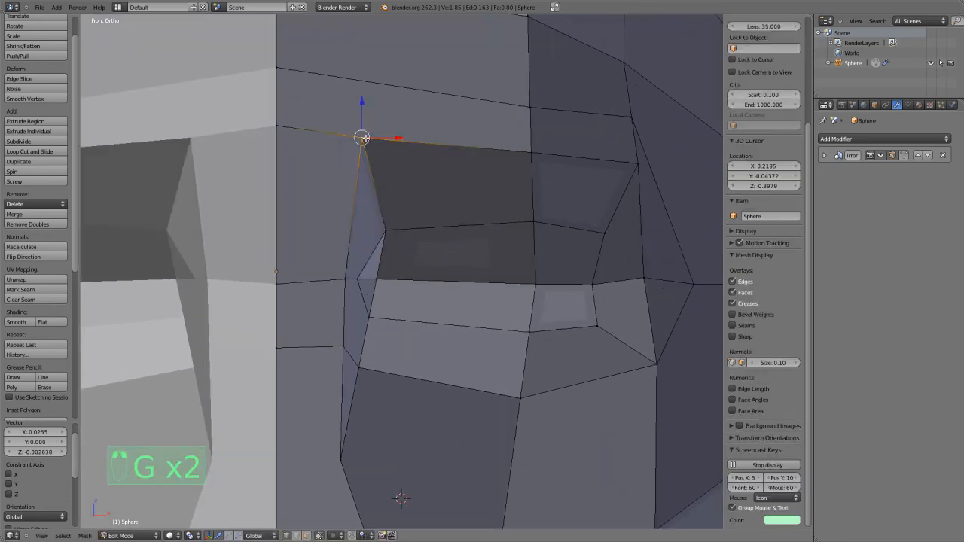
key("g")
left_click(372, 170)
key("g")
right_click(530, 151)
right_click(538, 154)
key("g")
left_click(543, 171)
right_click(625, 171)
key("g")
left_click(624, 200)
Reposition the vertices near the inner corner of the eye socket.
scroll(454, 250, "down", 3)
right_click(395, 248)
key("g")
left_click(401, 252)
right_click(386, 299)
key("g")
left_click(400, 296)
Adjust the vertices along the middle of the eye inside the socket.
right_click(473, 307)
key("g")
left_click(475, 304)
right_click(480, 281)
key("g")
left_click(473, 279)
middle_click_drag(471, 279, 413, 301)
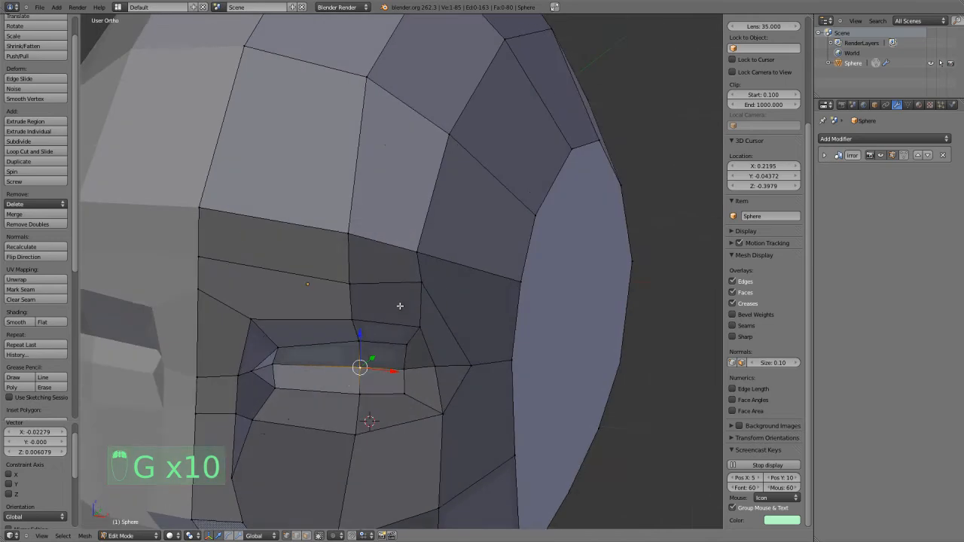
Switch the head to Sculpt Mode and enlarge the Draw brush radius to 128.
scroll(412, 301, "down", 3)
left_click(120, 536)
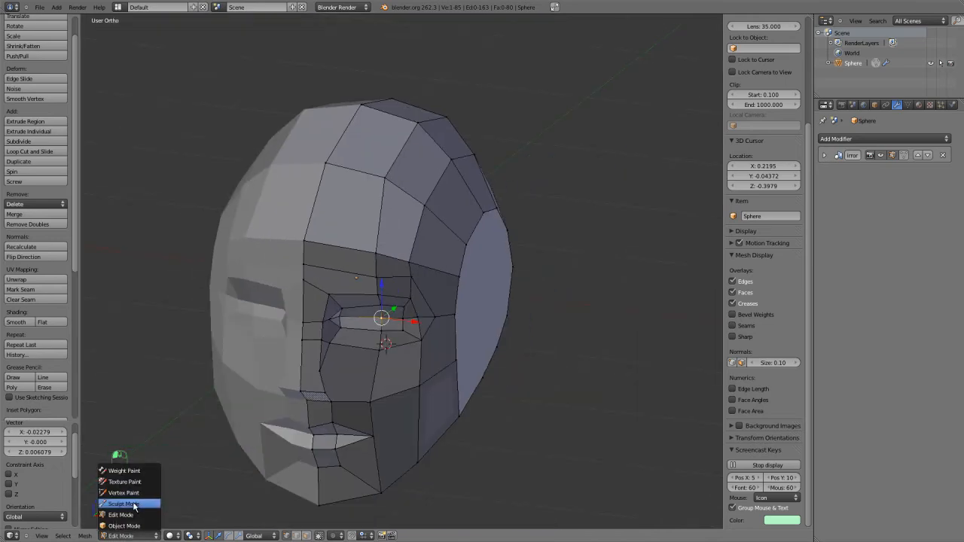
left_click(123, 503)
scroll(287, 390, "up", 5)
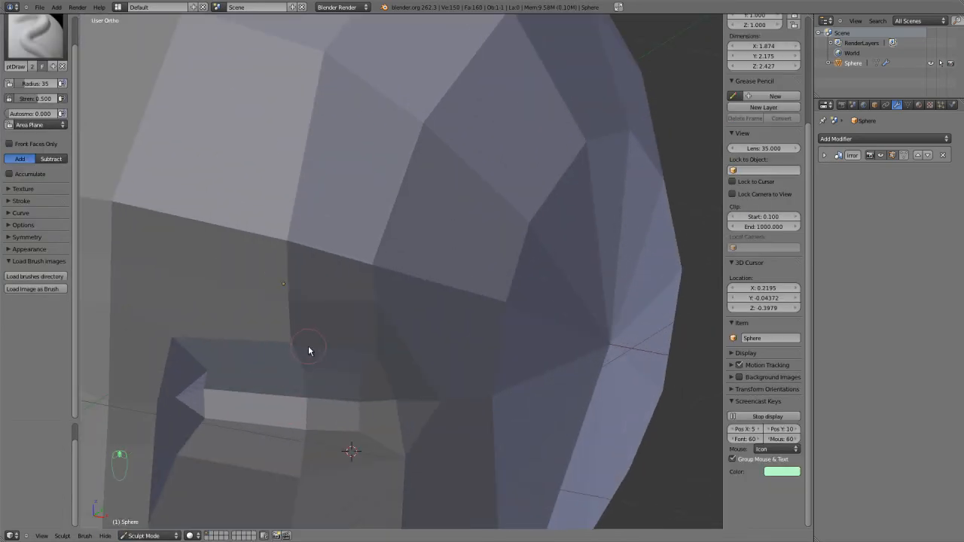
key("f")
left_click(339, 400)
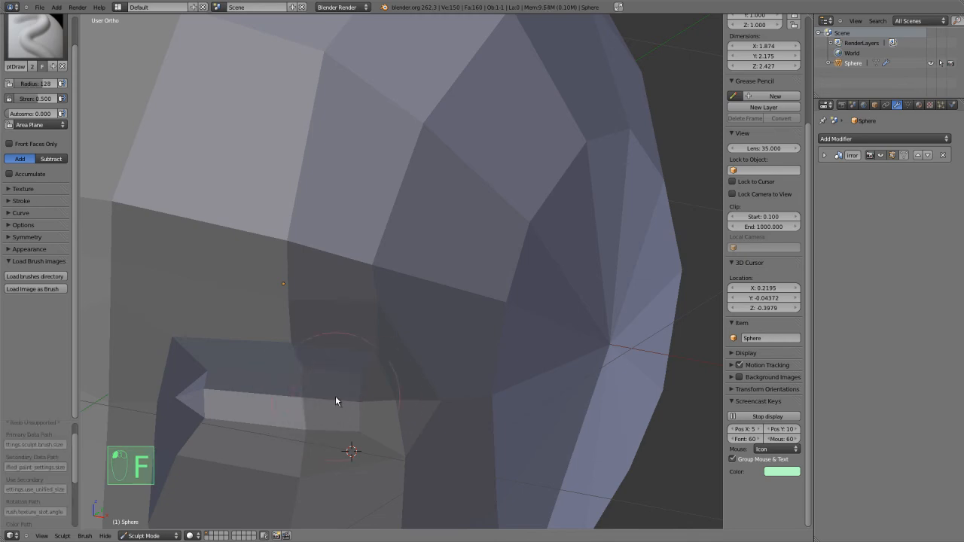
Sculpt the inside of the eye socket outward with the Draw brush and check the head from several angles.
middle_click_drag(259, 395, 263, 401)
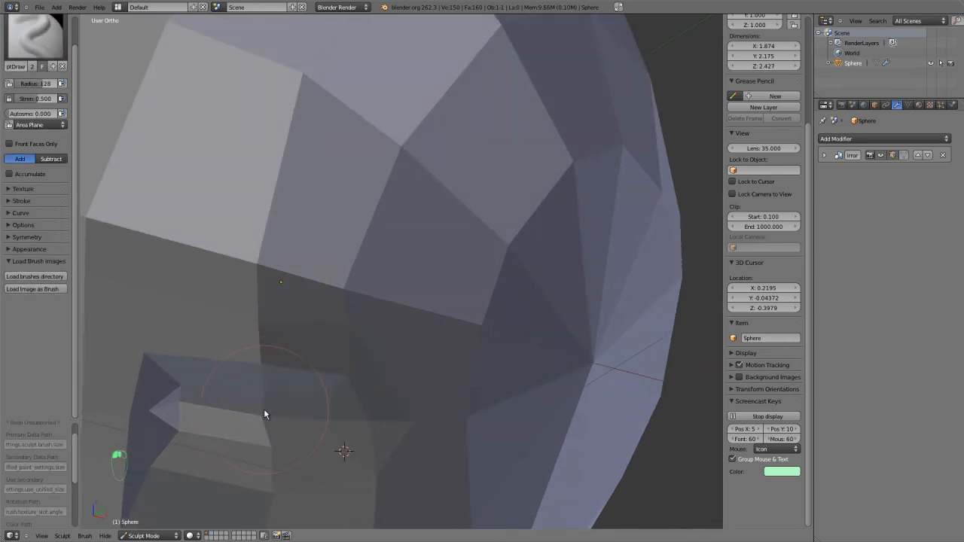
mouse_move(263, 410)
left_mouse_down()
mouse_move(191, 415)
mouse_move(257, 418)
left_mouse_up()
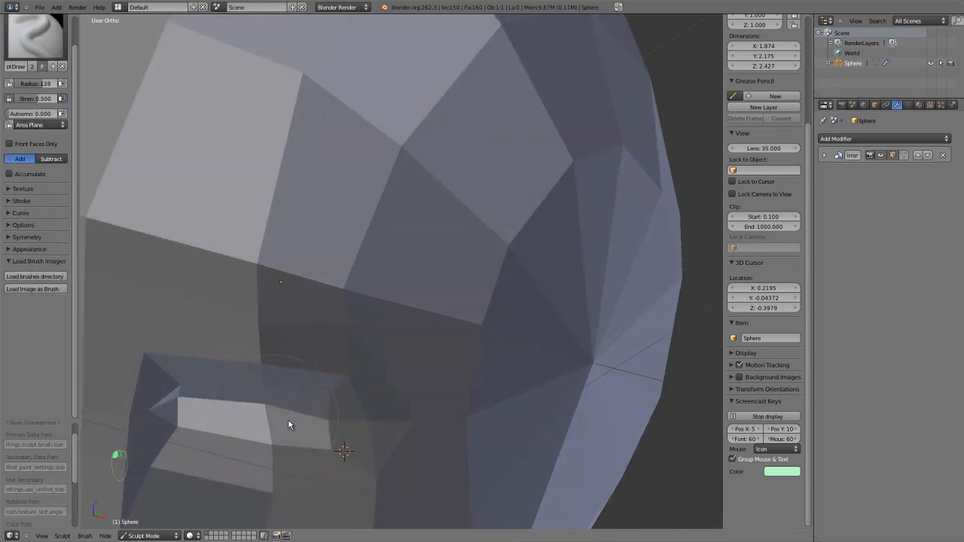
scroll(352, 401, "down", 6)
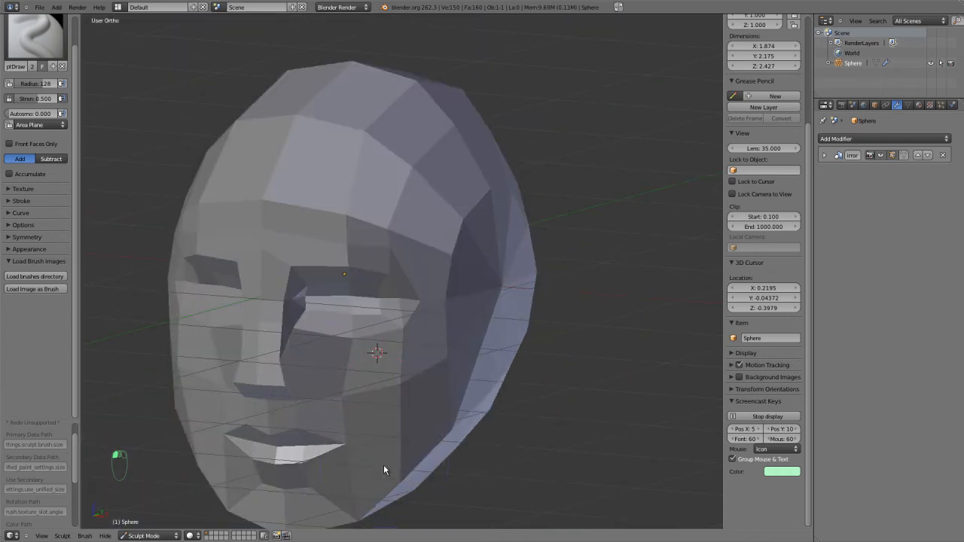
mouse_move(400, 452)
middle_mouse_down()
mouse_move(315, 419)
mouse_move(382, 411)
middle_mouse_up()
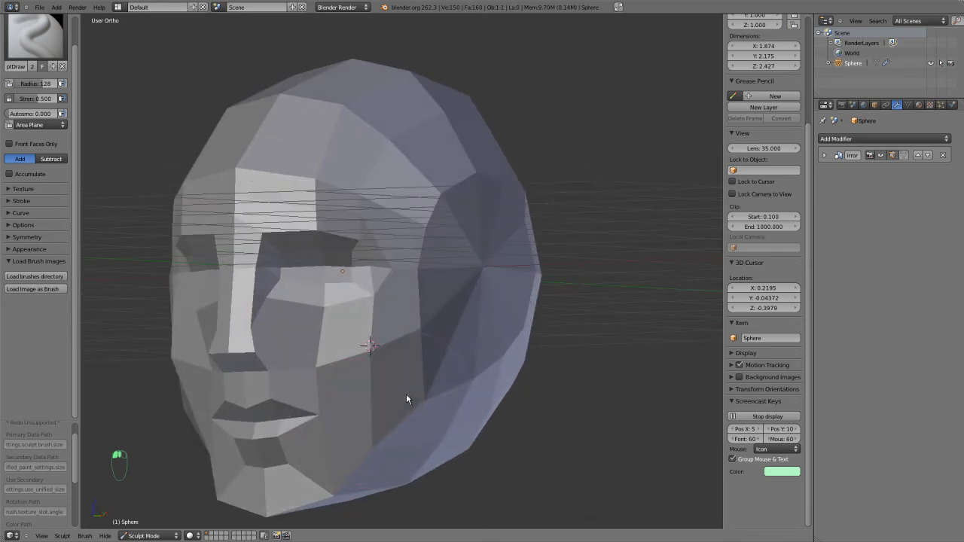
mouse_move(420, 291)
middle_mouse_down()
mouse_move(352, 239)
mouse_move(375, 283)
middle_mouse_up()
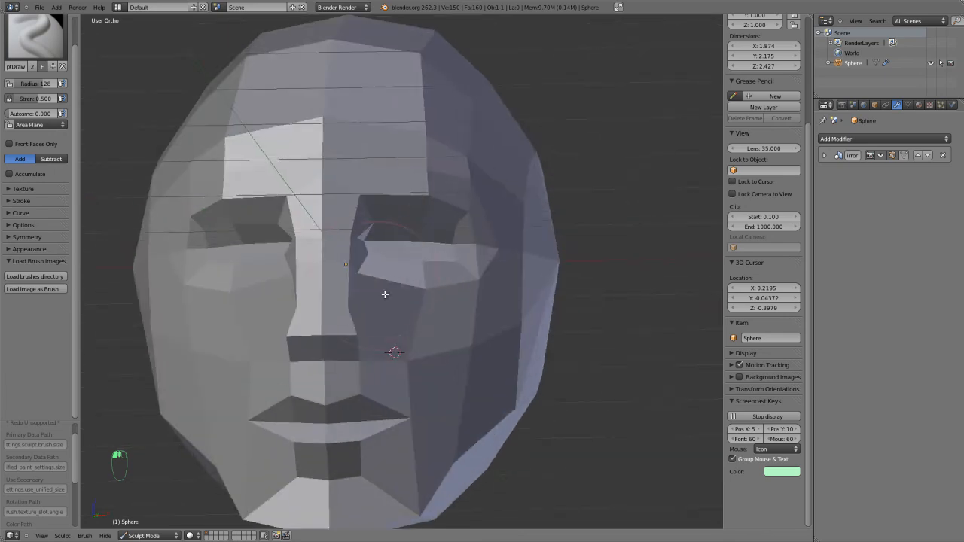
Return to Edit Mode and move the outer vertex of the nose base inward along the X axis.
key("Tab")
scroll(402, 325, "up", 2)
scroll(401, 327, "down", 1)
middle_click_drag(399, 328, 397, 265, "shift")
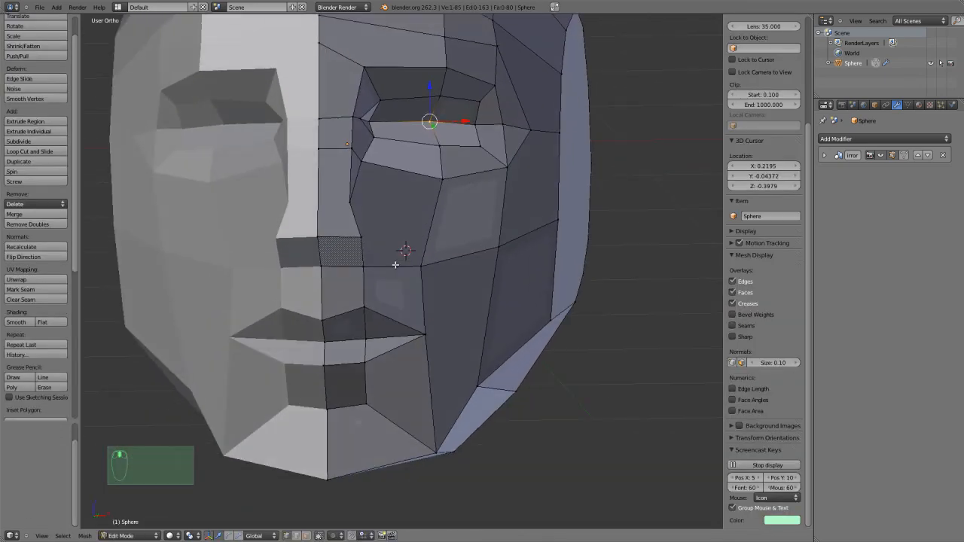
key("KP_1")
scroll(399, 268, "up", 4)
middle_click_drag(241, 312, 445, 269, "shift")
key("ctrl+Tab")
left_click(407, 286)
right_click(424, 336)
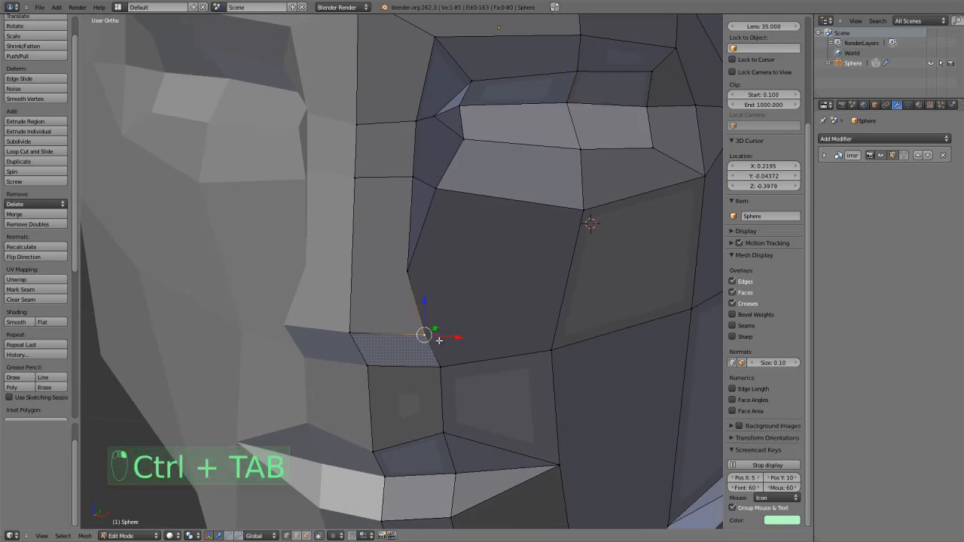
key("g")
key("x")
left_click(424, 338)
Move the vertex on the side of the nose inward along the X axis by about 0.011.
middle_click_drag(424, 338, 410, 327)
right_click(287, 224)
key("g")
key("x")
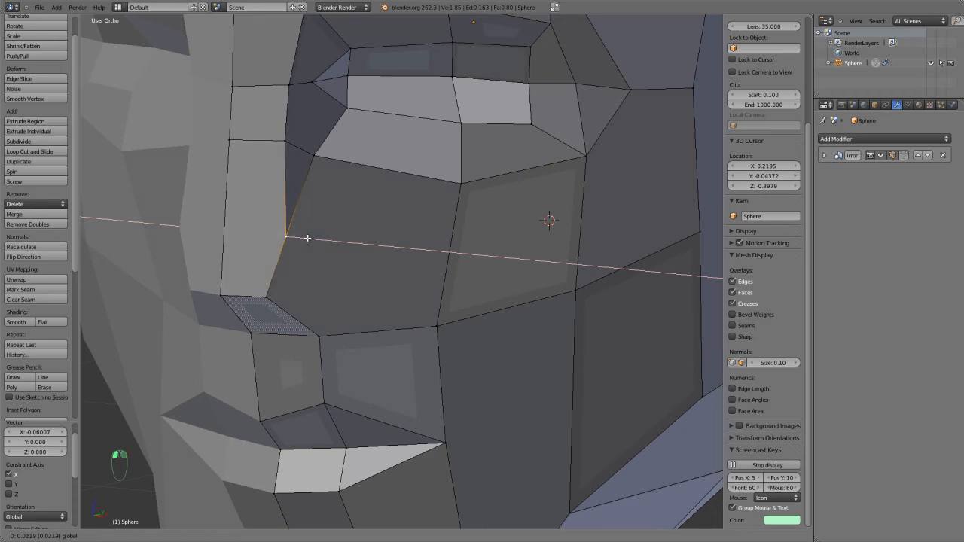
left_click(296, 236)
scroll(343, 283, "down", 3)
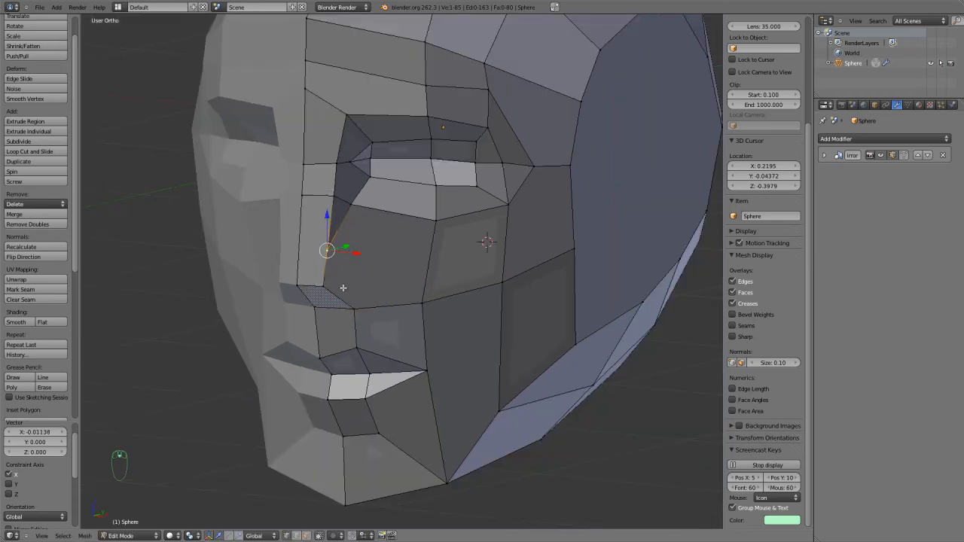
Knife a horizontal edge from the nose-side vertex across the nose bridge to the centreline.
key("a")
scroll(346, 282, "up", 4)
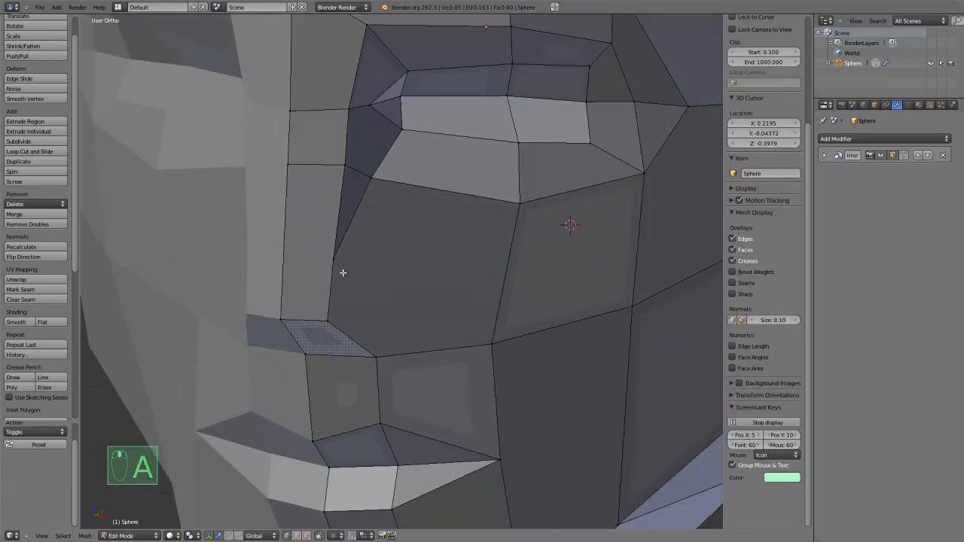
key("k")
left_click(334, 258)
left_click(286, 253)
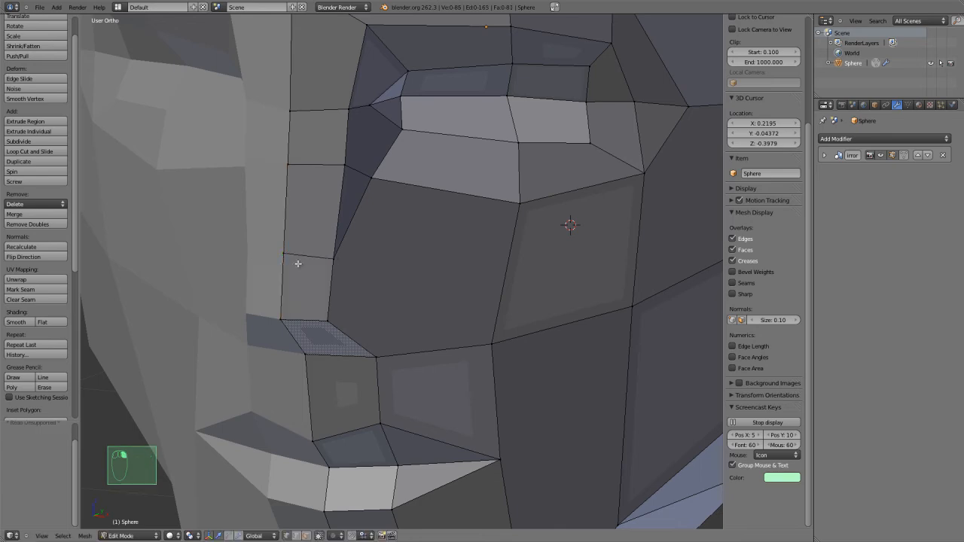
middle_click_drag(286, 253, 297, 274)
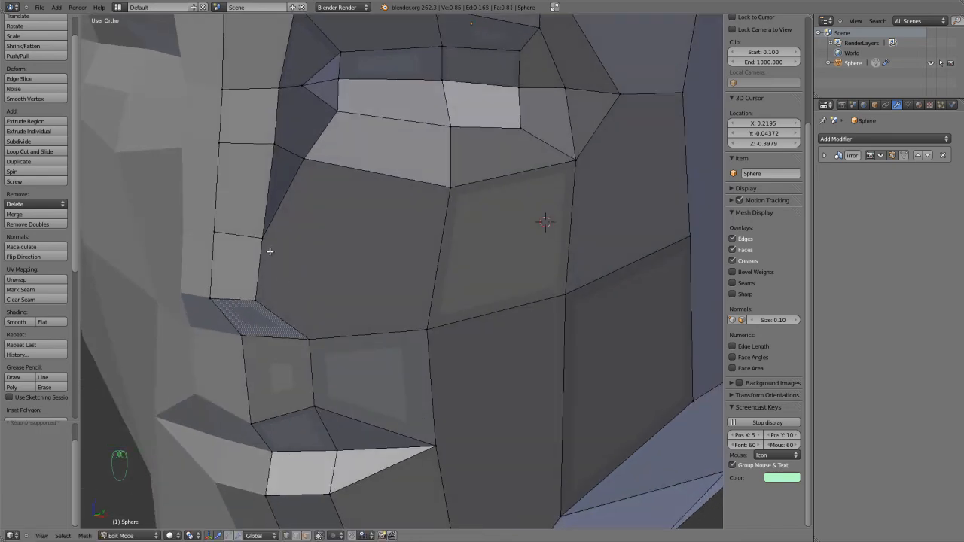
Knife from the nose-side vertex to a new point on the cheek and up to the socket's lower inner corner.
key("k")
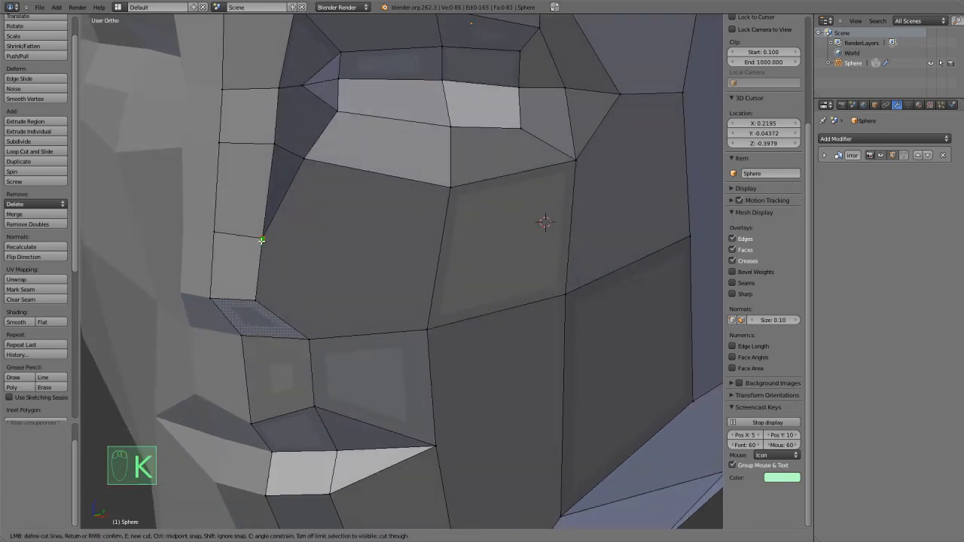
left_click(318, 245)
key("Return")
middle_click_drag(309, 197, 304, 312)
Examine the new cheek vertex beside the nose from other angles in vertex selection mode.
key("ctrl+Tab")
left_click(302, 313)
right_click(267, 347)
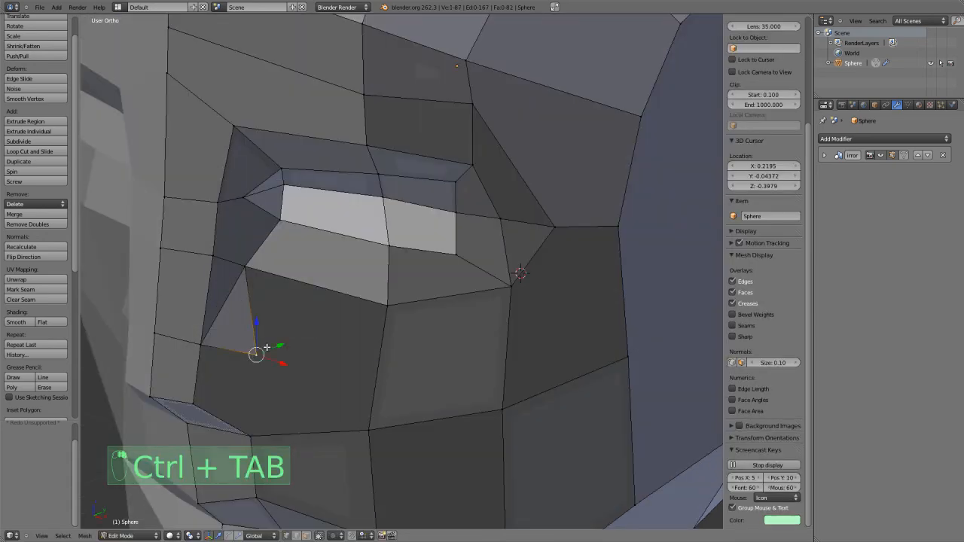
middle_click_drag(267, 347, 366, 369)
left_click(437, 352)
left_click_drag(440, 345, 424, 343)
middle_click_drag(423, 342, 409, 301)
key("a")
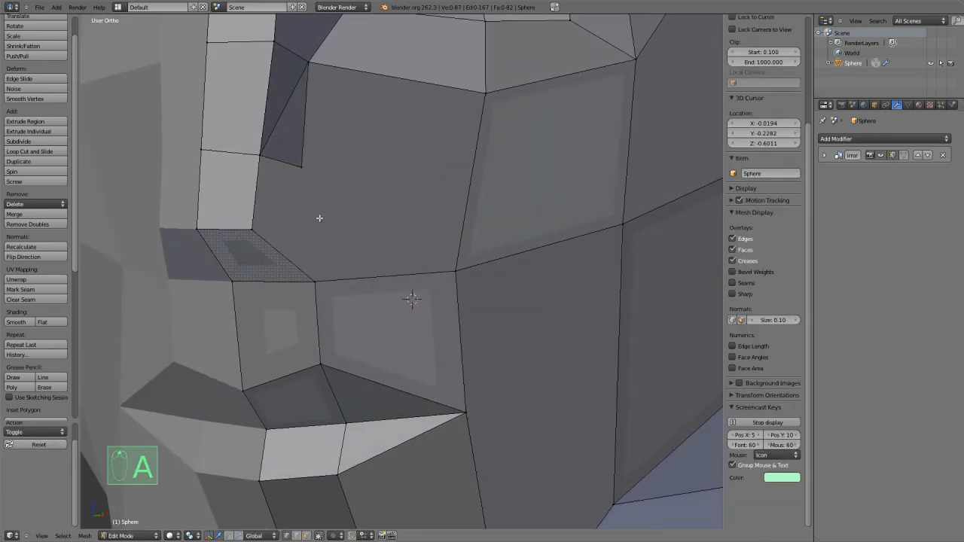
Knife an edge from the cheek vertex beside the nose down to the nostril's outer corner.
key("k")
left_click(302, 168)
left_click(313, 277)
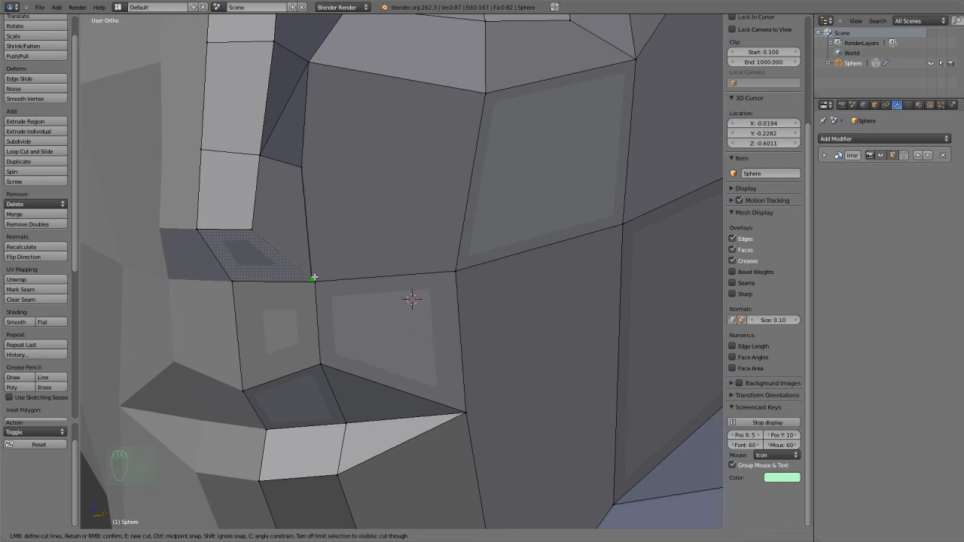
right_click(312, 277)
Switch to vertex selection and nudge the cheek vertex beside the nose slightly.
middle_click_drag(312, 277, 335, 292)
key("ctrl+Tab")
left_click(312, 286)
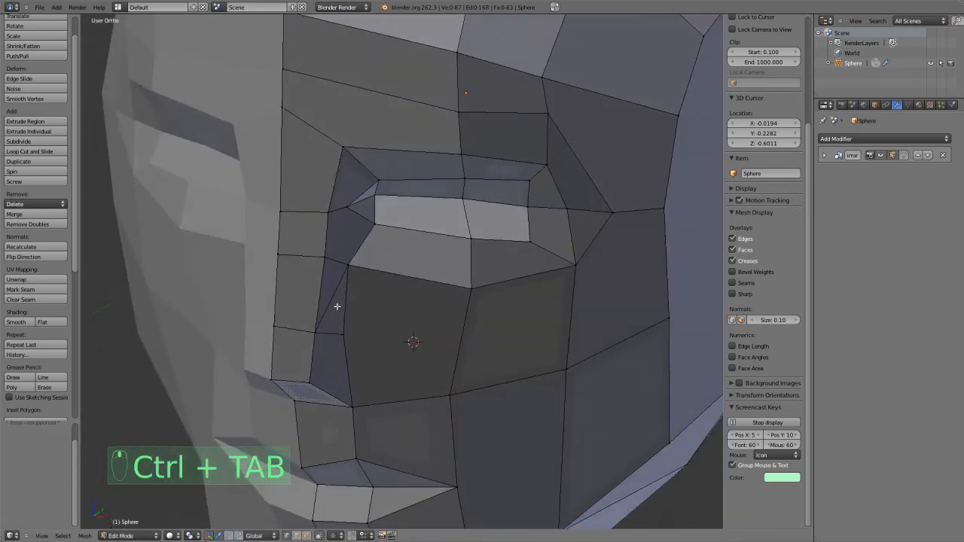
right_click(343, 334)
key("g")
left_click(342, 333)
In front view, nudge the lower nose-side vertex inward and move the nose-bridge side vertex by about X -0.035, Z 0.007.
key("KP_1")
middle_click_drag(470, 247, 428, 372, "shift")
scroll(428, 372, "up", 2)
right_click(540, 316)
key("g")
left_click(534, 317)
left_click(526, 210)
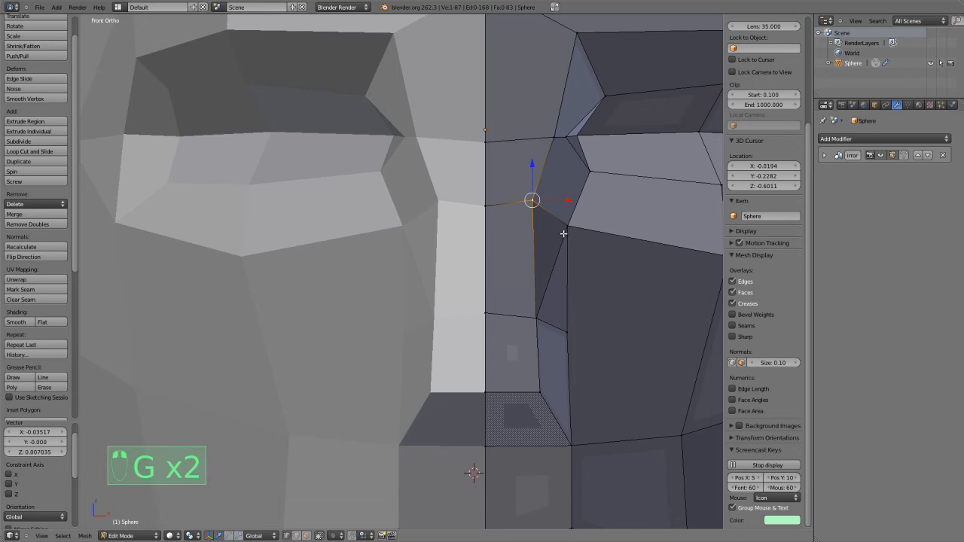
Move the eye socket's lower inner corner toward the nose by about X -0.022, Z 0.008.
key("g")
left_click(580, 201)
middle_click_drag(571, 217, 528, 339, "shift")
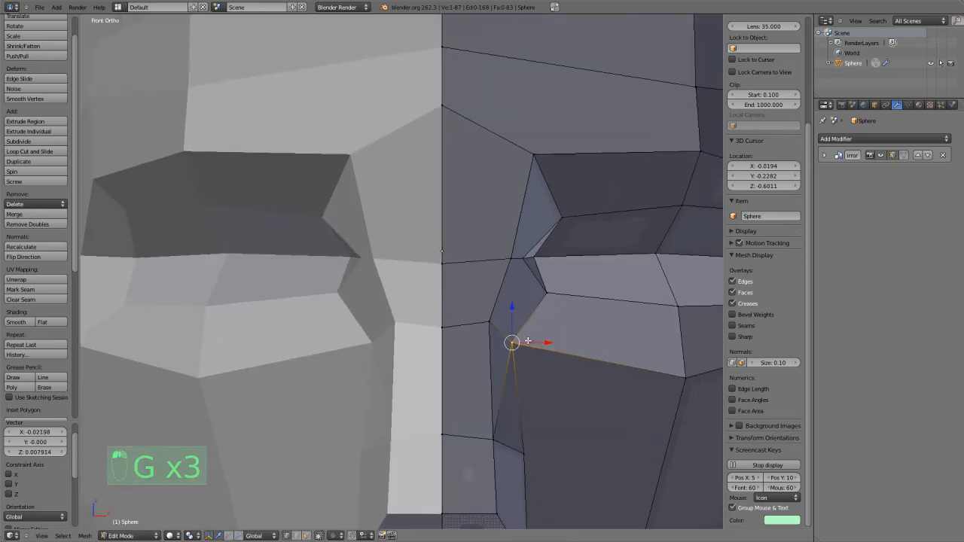
Reposition the vertices inside the eye socket's inner corner to narrow it toward the nose.
scroll(526, 343, "up", 2)
right_click(599, 301)
key("g")
left_click(559, 270)
key("g")
left_click(613, 183)
scroll(525, 178, "down", 3)
key("g")
left_click(523, 149)
Adjust the vertices at the outer end of the eye socket, moving the outer eye corner by about X 0.040, Z -0.011.
scroll(545, 199, "down", 2)
right_click(537, 206)
key("g")
left_click(542, 214)
middle_click_drag(534, 292, 528, 269, "shift")
right_click(580, 210)
key("g")
left_click(577, 214)
right_click(573, 223)
key("g")
left_click(571, 225)
right_click(562, 241)
key("g")
left_click(570, 243)
Push the outer eye corner vertex back along the Y axis by about 0.030.
middle_click_drag(571, 245, 435, 372)
key("g")
key("y")
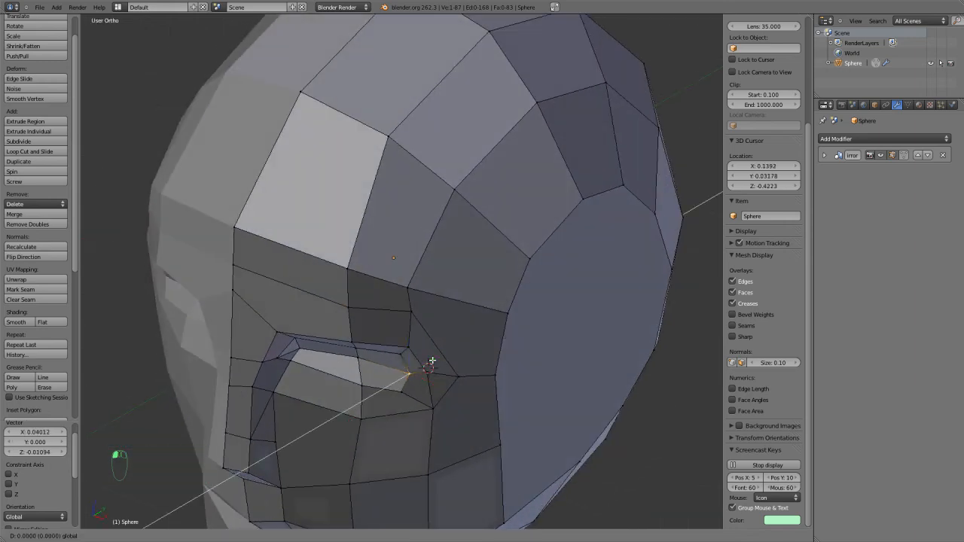
left_click(427, 371)
In front view, shift the outer eye corner by about X 0.013, Z 0.004 and nudge the neighbouring temple and lower socket vertices down.
key("KP_1")
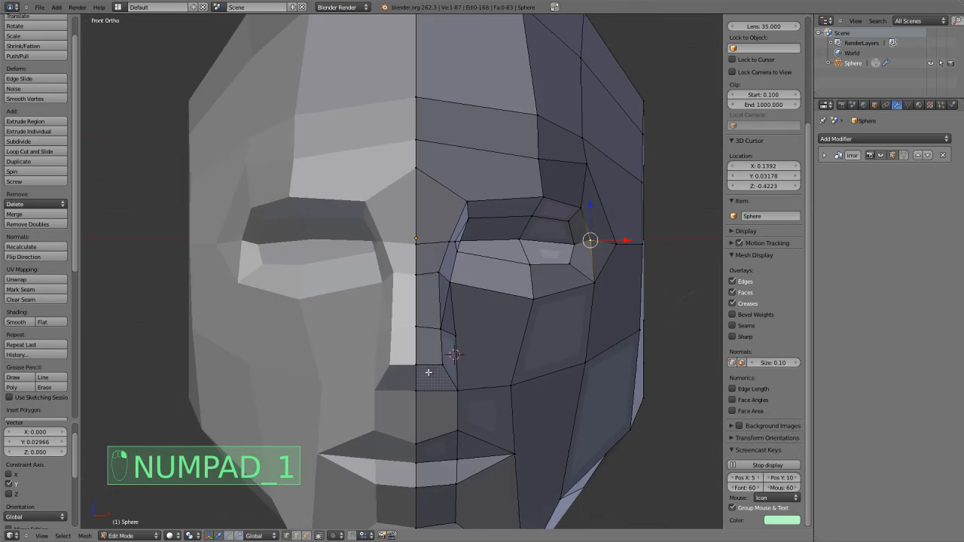
key("g")
key("g")
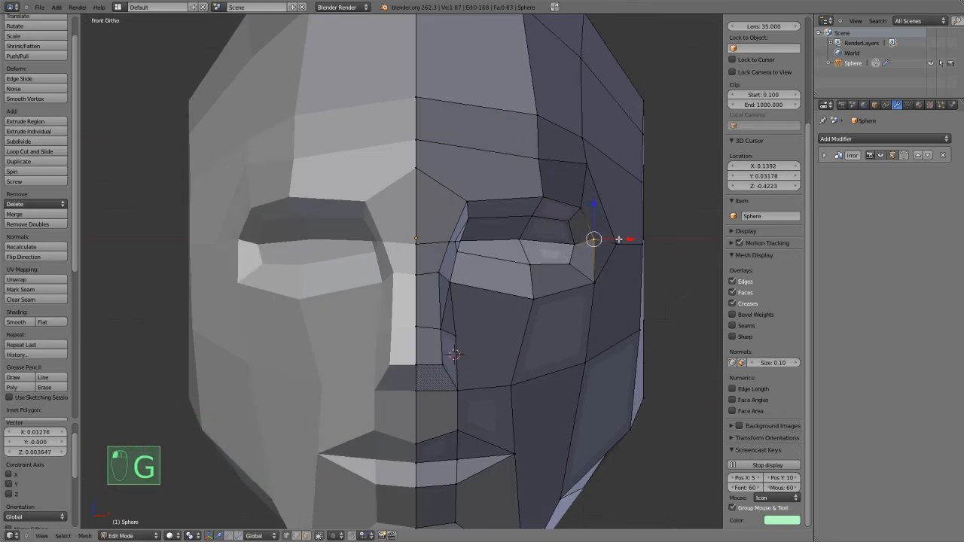
left_click(628, 245)
right_click(599, 274)
key("g")
left_click(598, 276)
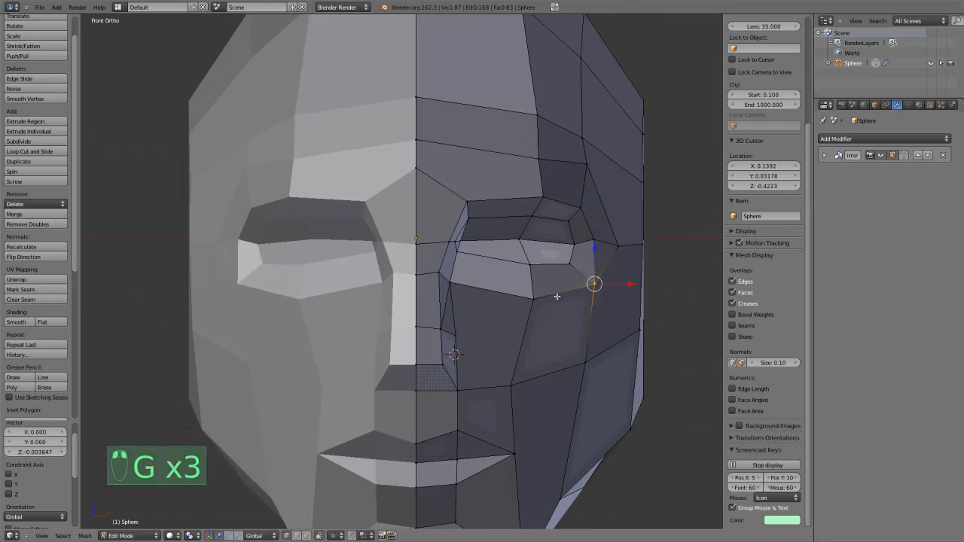
Knife a new edge line from the nose centreline across the cheek beneath the eye socket and up to the temple vertex.
scroll(531, 306, "up", 2)
key("a")
middle_click_drag(528, 307, 292, 269)
key("k")
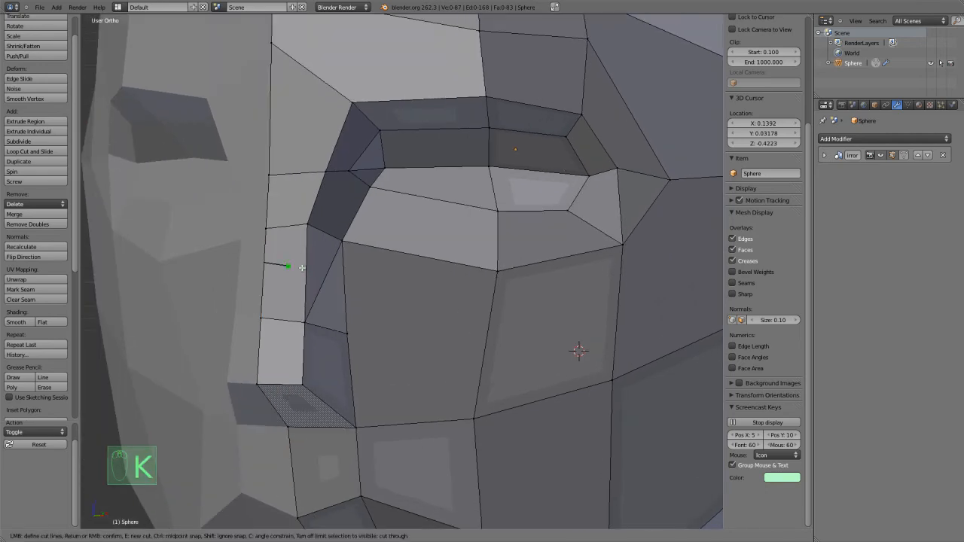
left_click(269, 263)
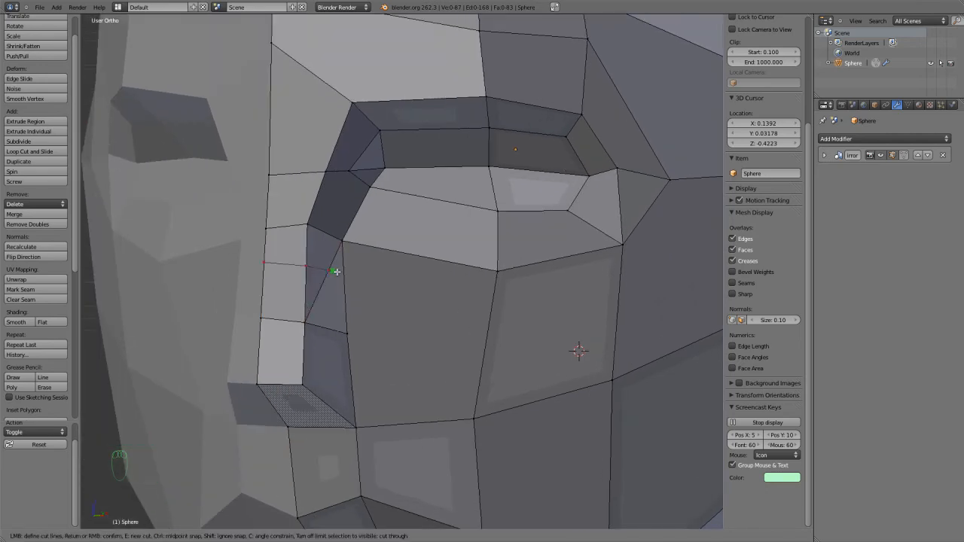
left_click(491, 309)
middle_click_drag(620, 291, 580, 283)
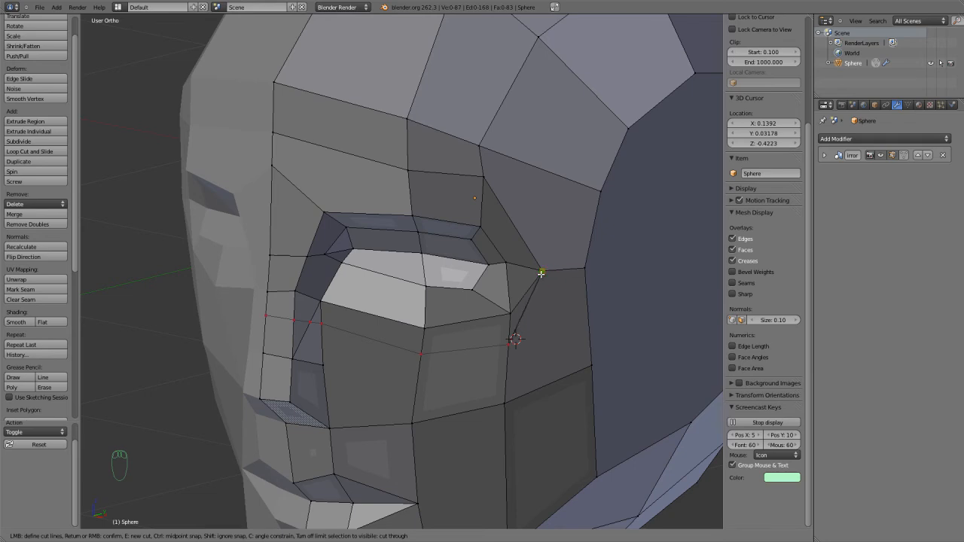
key("Return")
Dissolve the edge joining the eye socket's lower outer corner to the temple vertex.
scroll(541, 274, "up", 3)
key("ctrl+Tab")
left_click(516, 287)
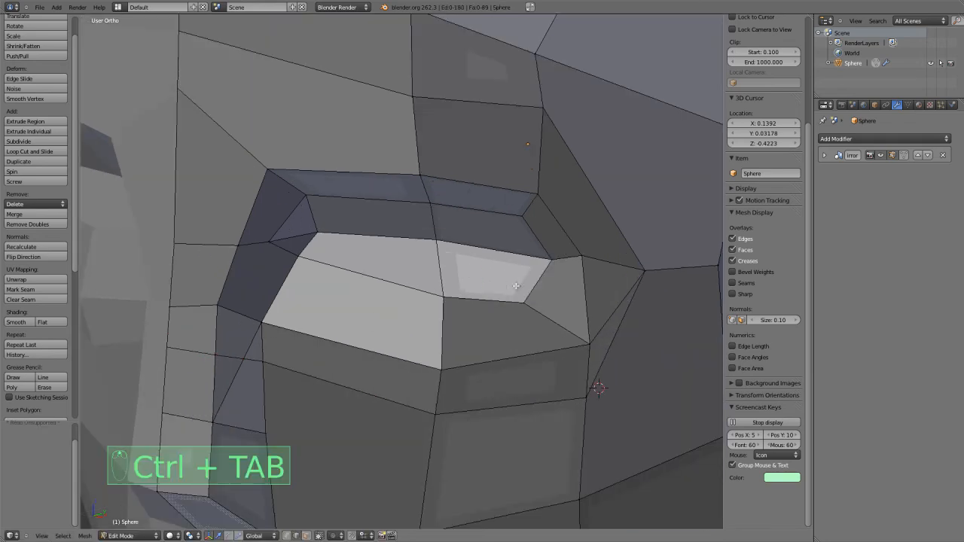
right_click(610, 329)
key("x")
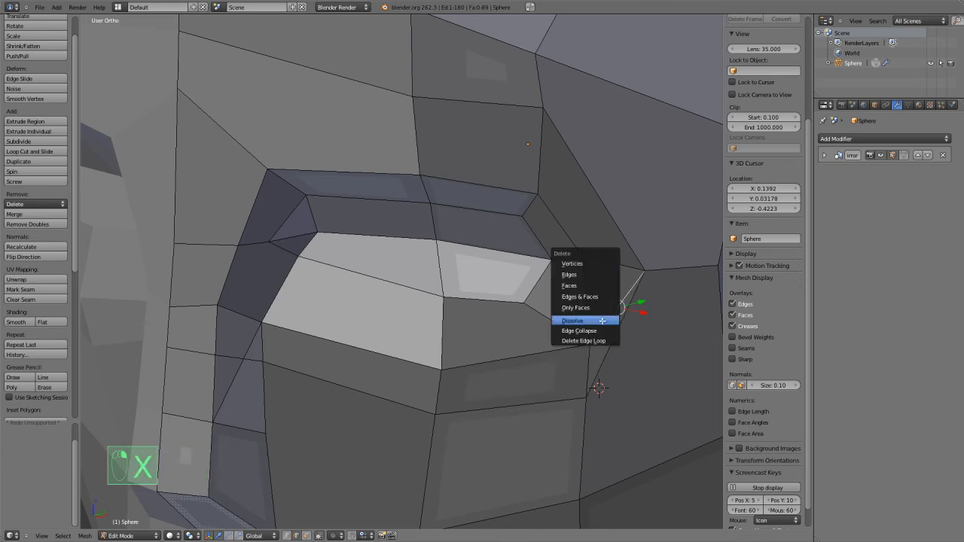
left_click(573, 321)
key("ctrl+r")
middle_click_drag(564, 333, 546, 329)
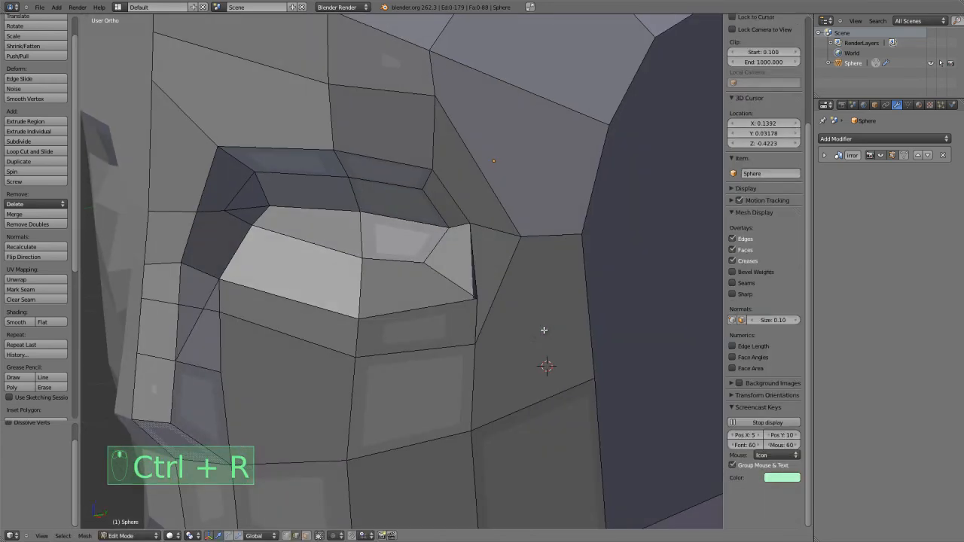
Move the outer eye corner vertex outward by about X 0.023, Y 0.028, Z -0.006 and shift the adjacent temple vertex outward.
key("ctrl+Tab")
left_click(493, 311)
right_click(470, 223)
key("g")
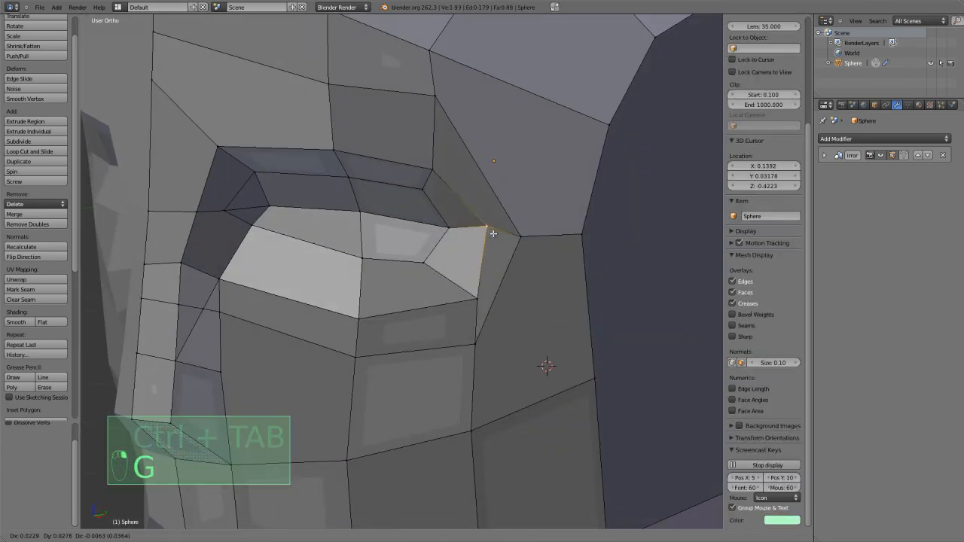
left_click(493, 233)
right_click(513, 242)
key("g")
left_click(529, 245)
Move the new cheek vertex below the outer eye corner by about X 0.023, Y 0.032, Z 0.009, and pull it forward 0.027 along Y.
right_click(476, 347)
key("g")
left_click(491, 344)
middle_click_drag(491, 343, 445, 364)
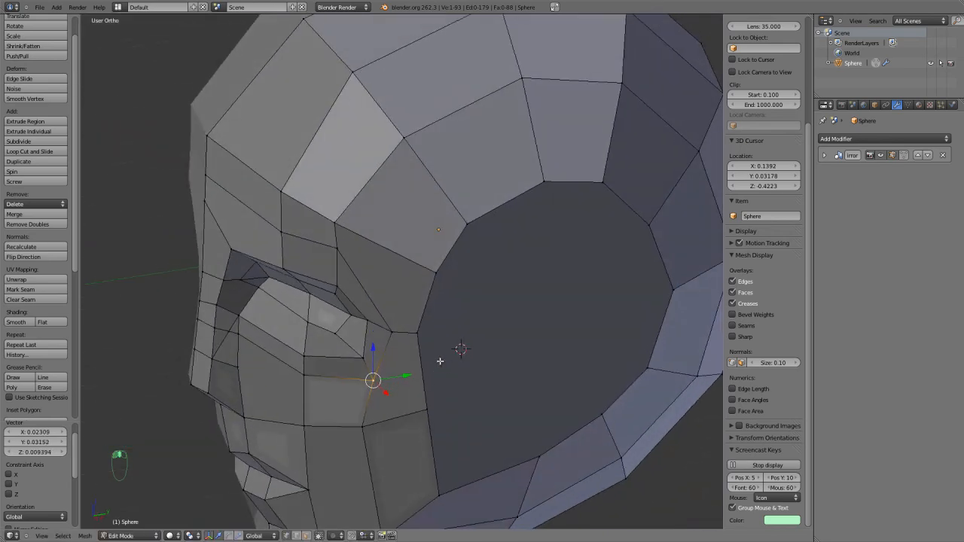
key("KP_1")
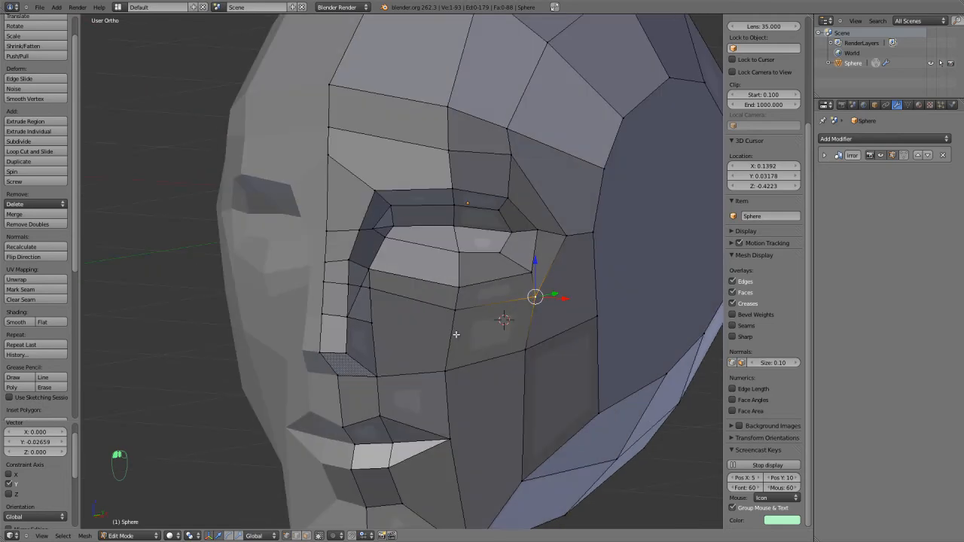
In front view, lower the centreline vertex between the brows by about 0.106 on Z, level with the upper socket edge.
middle_click_drag(564, 240, 491, 343, "shift")
scroll(488, 328, "up", 1)
right_click(397, 221)
key("g")
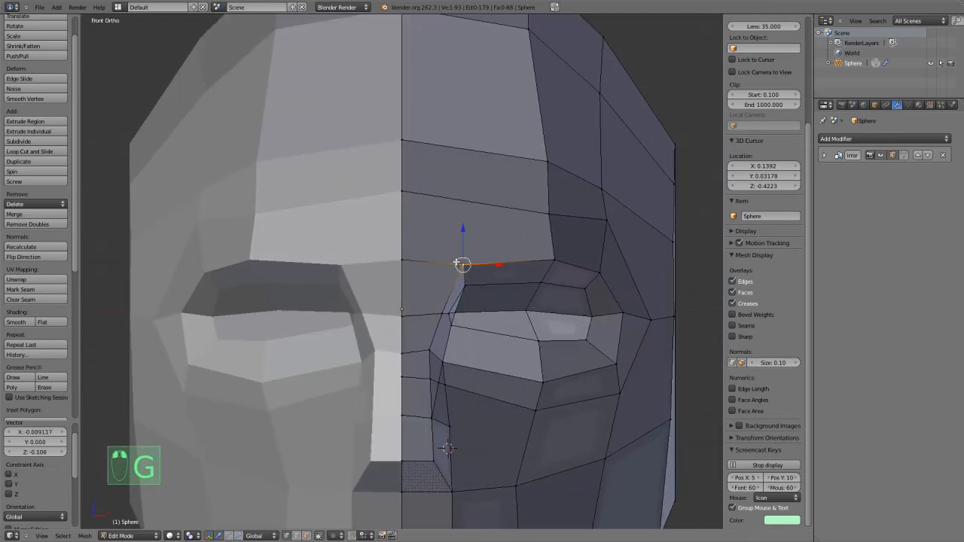
left_click(458, 263)
middle_click_drag(458, 263, 449, 264)
Knife a vertical edge line from the eye socket's upper inner corner up across the forehead faces.
key("ctrl+r")
right_click(514, 239)
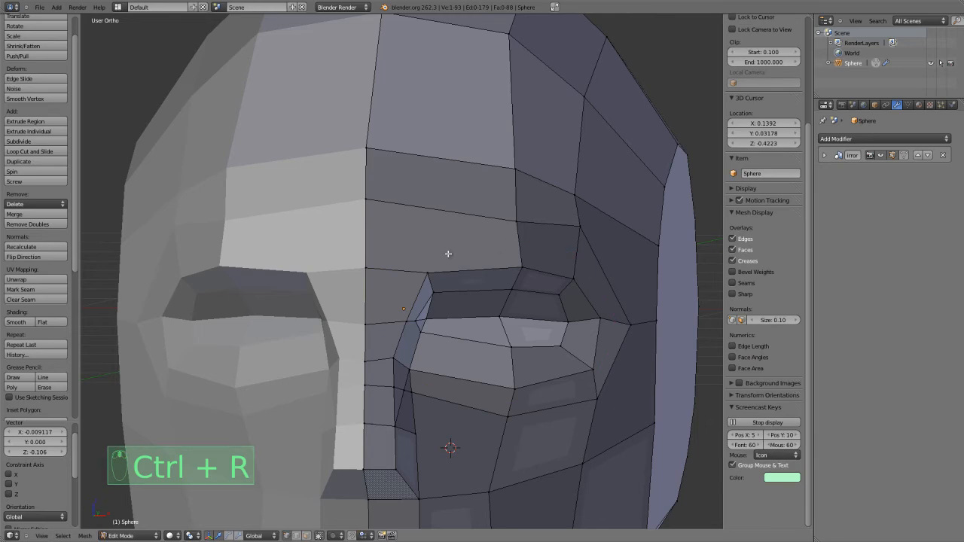
key("j")
key("k")
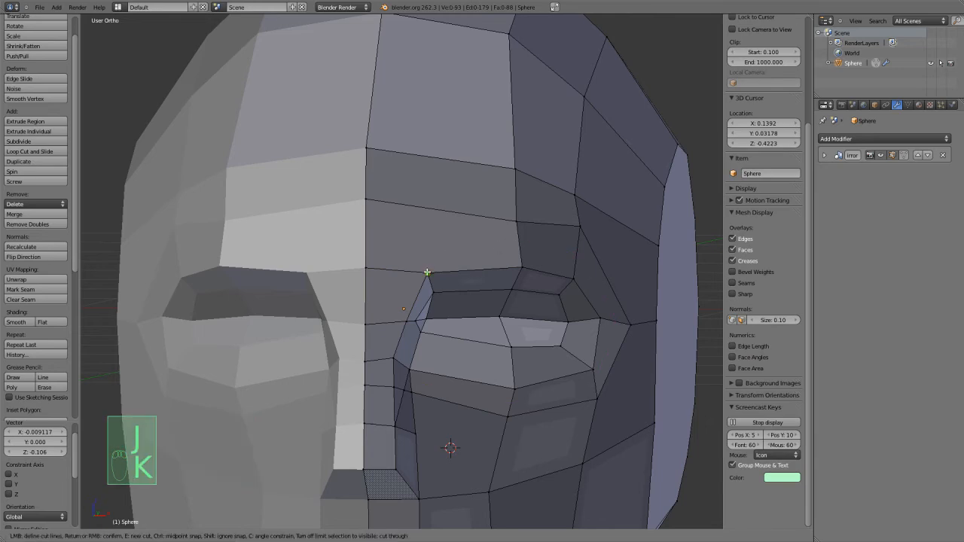
left_click(427, 271)
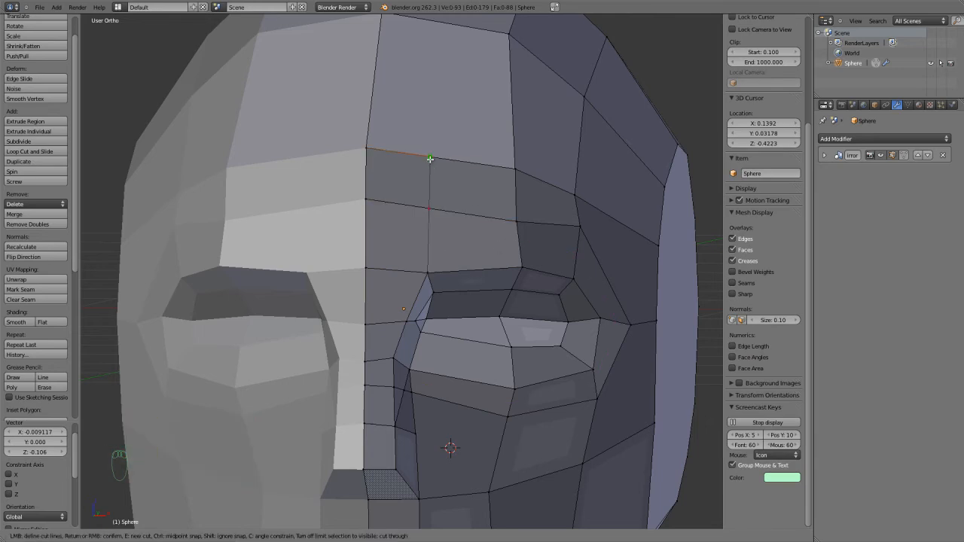
left_click(438, 25)
key("Return")
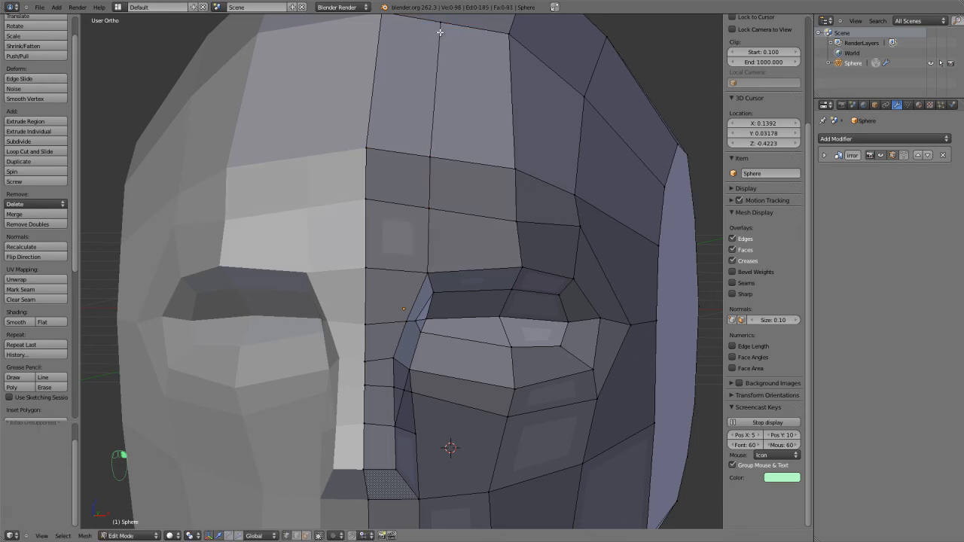
Dissolve the two diagonal edges on the side of the nose in edge selection mode.
scroll(461, 237, "down", 3)
middle_click_drag(461, 237, 418, 274)
key("ctrl+r")
scroll(418, 274, "up", 5)
key("ctrl+Tab")
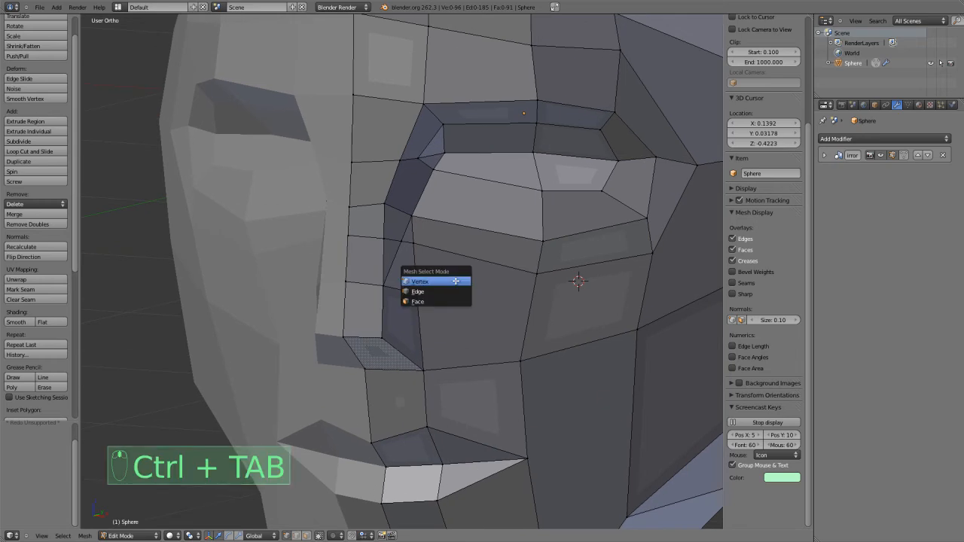
left_click(442, 291)
right_click(409, 226)
key("x")
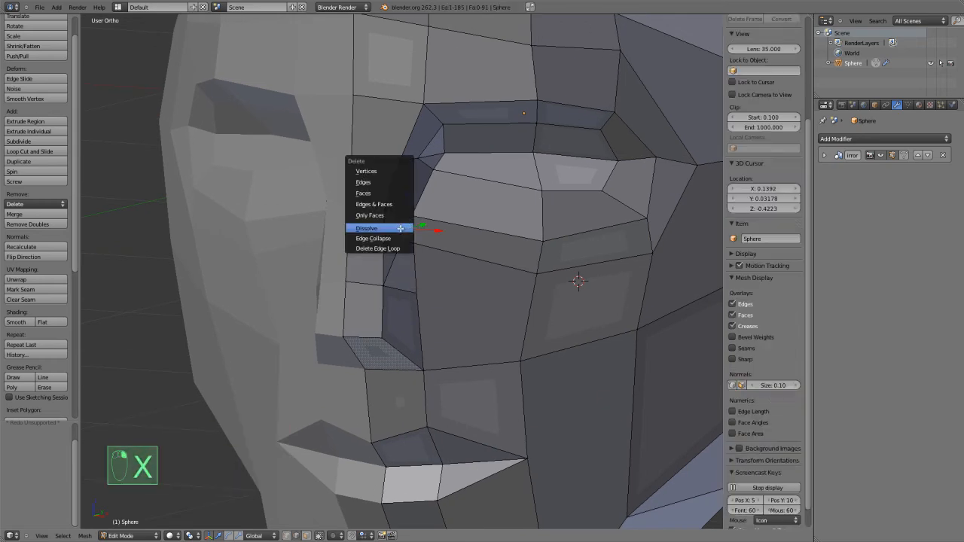
left_click(407, 226)
scroll(415, 256, "up", 3)
key("x")
left_click(394, 260)
key("ctrl+r")
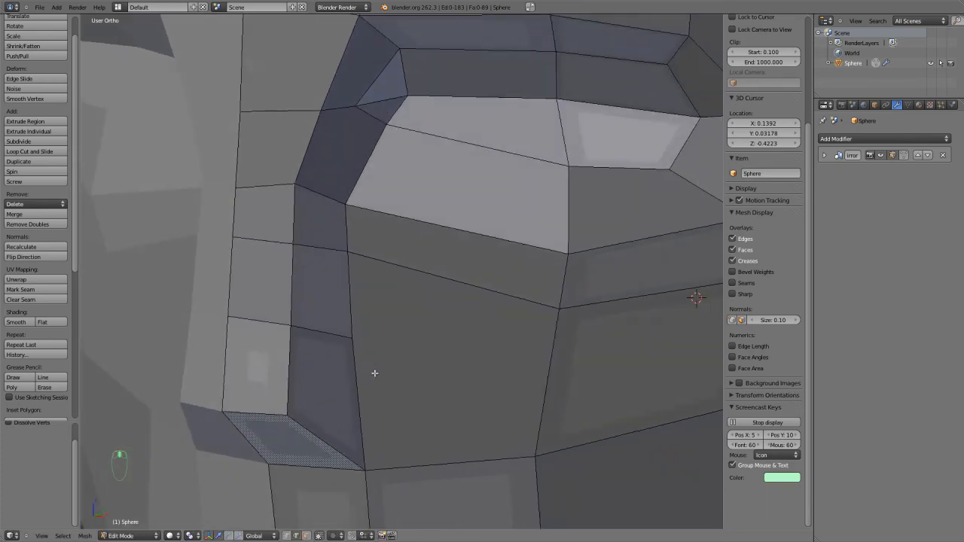
Dissolve the leftover vertex in the middle of the cross edge on the side of the nose.
key("a")
key("ctrl+Tab")
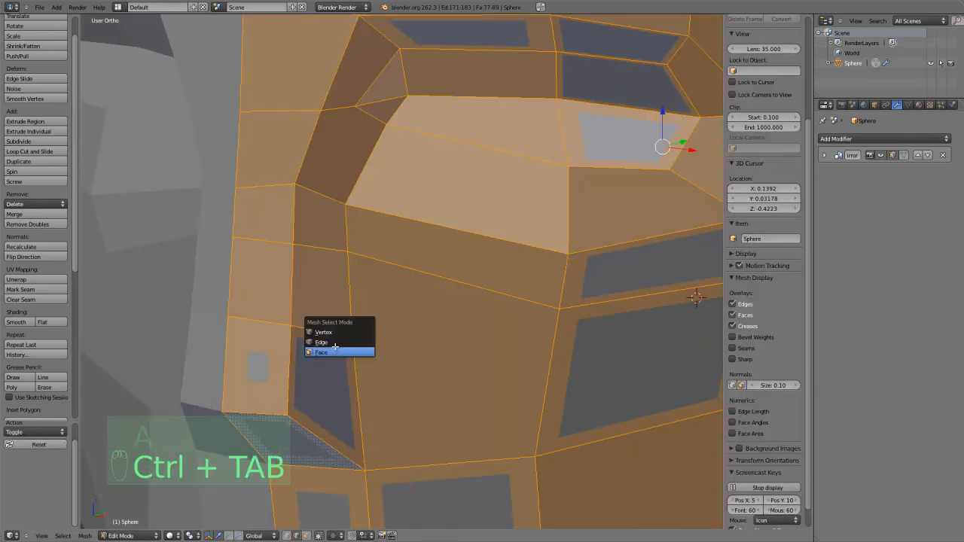
left_click(323, 333)
key("x")
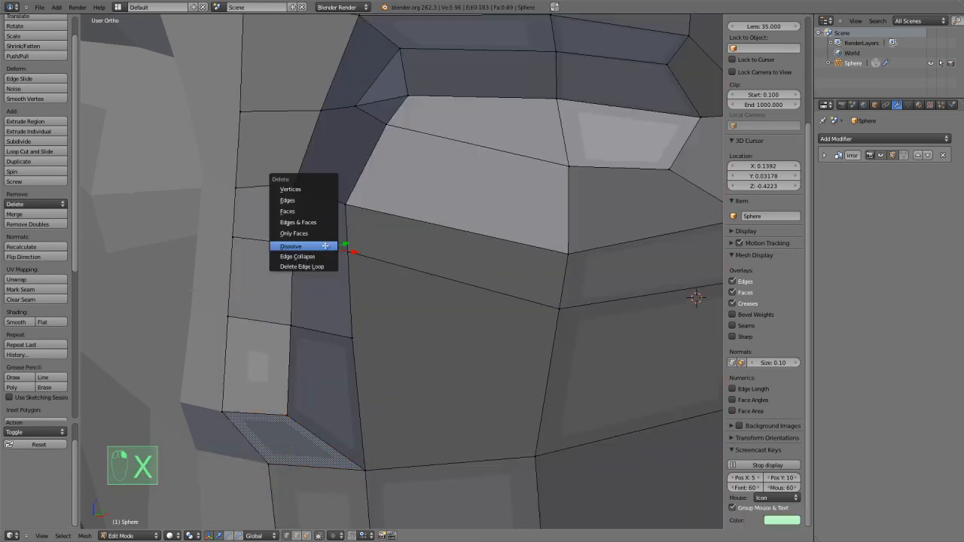
left_click(328, 245)
key("ctrl+r")
right_click(328, 226)
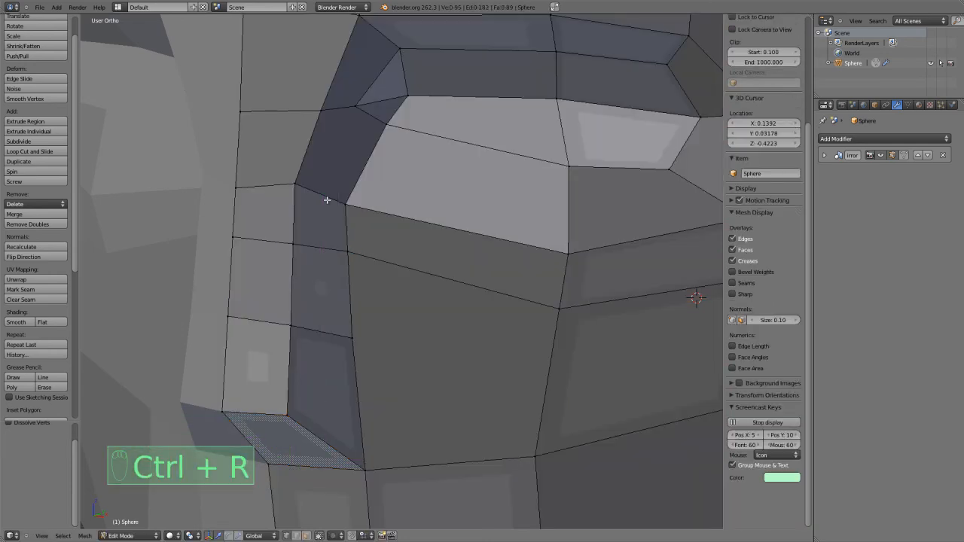
Examine the nose and eye socket topology in wireframe and solid shading from several angles and from the front.
key("z")
key("z")
scroll(328, 198, "down", 1)
scroll(340, 219, "down", 2)
middle_click_drag(355, 254, 351, 264)
scroll(356, 244, "up", 4)
middle_click_drag(357, 228, 372, 286, "shift")
scroll(376, 290, "down", 5)
middle_click_drag(417, 327, 396, 316)
scroll(418, 305, "up", 1)
key("KP_1")
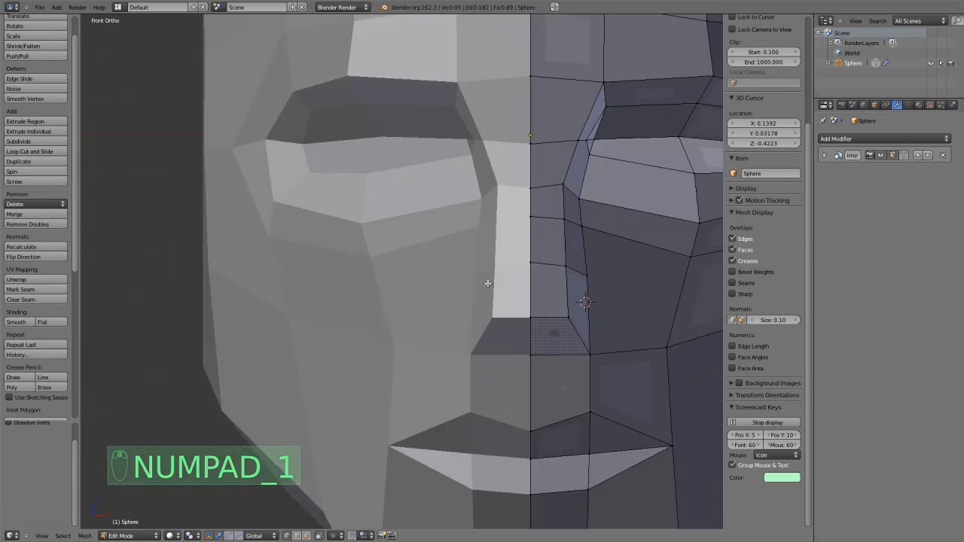
Knife an edge across the underside of the nose from the centreline to its outer edge.
scroll(594, 327, "up", 5)
middle_click_drag(547, 348, 445, 335)
key("a")
key("a")
key("k")
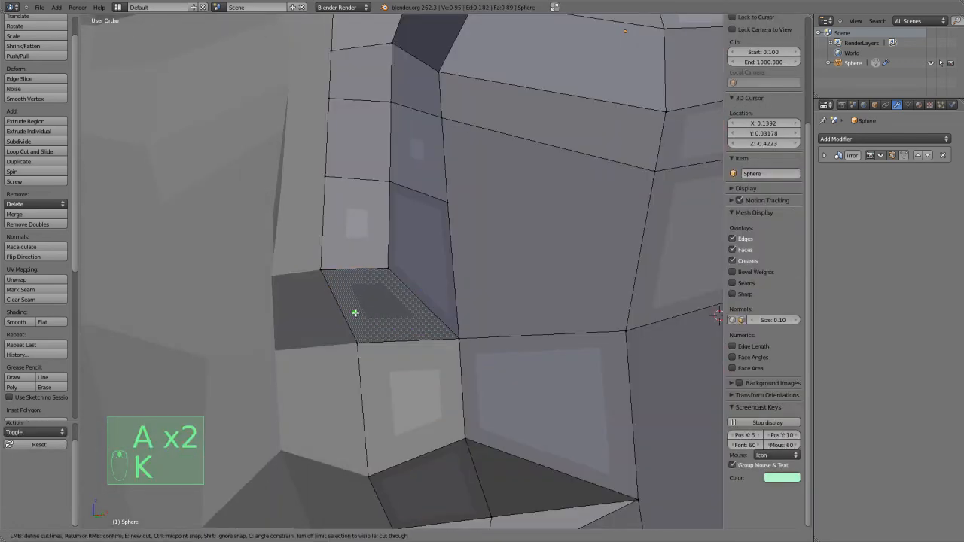
left_click(342, 310)
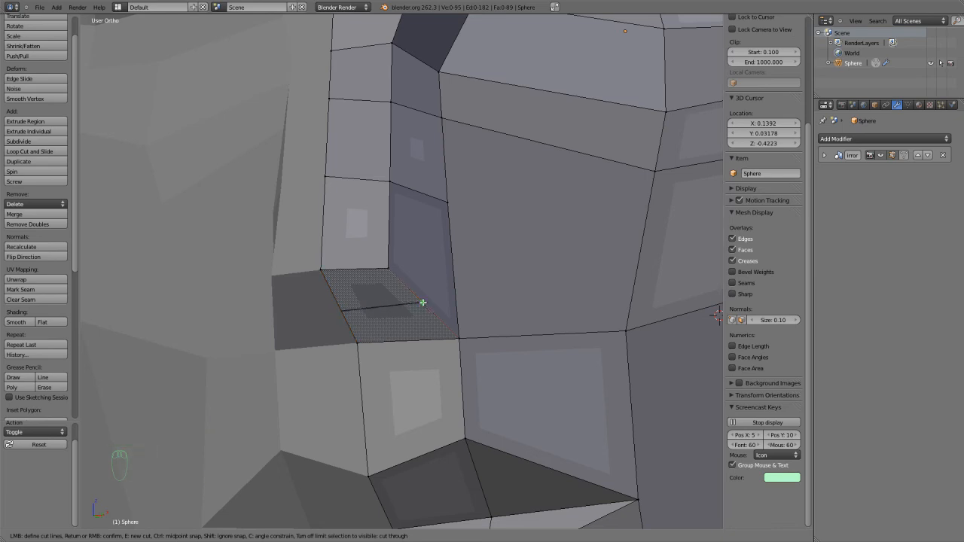
left_click(424, 303)
key("Return")
middle_click_drag(424, 301, 324, 354)
key("ctrl+r")
key("a")
key("a")
key("g")
left_click(329, 380)
Knife from the nose's base edge across the rear underside face to the new cross edge.
key("a")
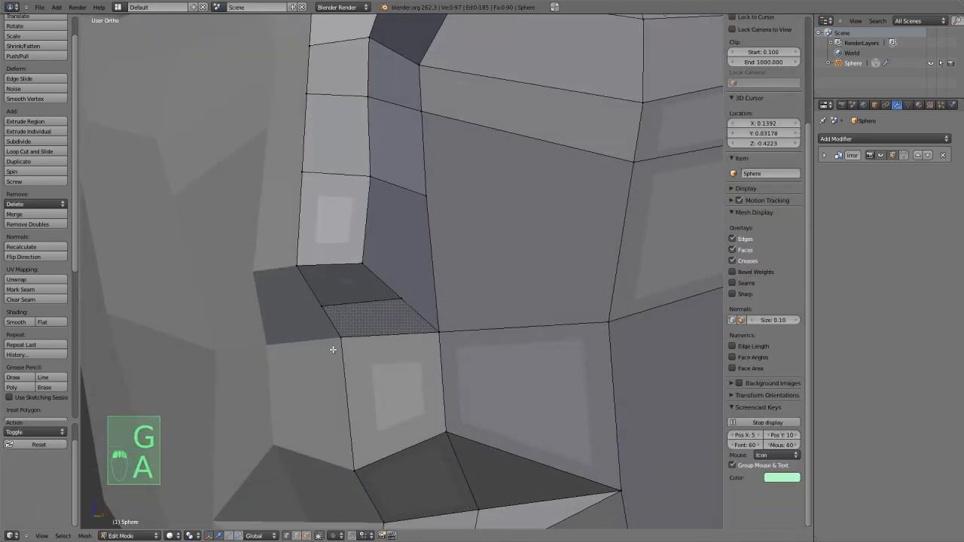
key("k")
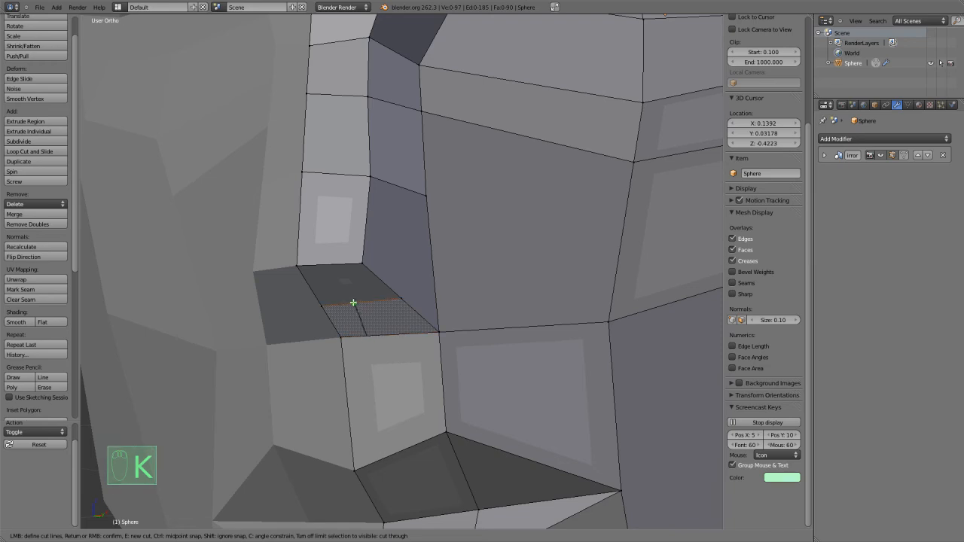
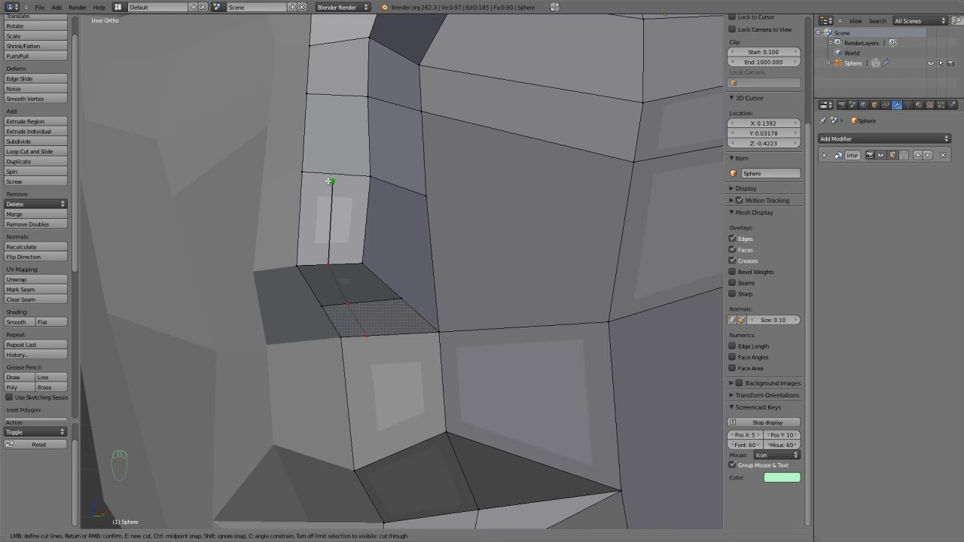
Continue the knife cut up the middle of the nose bridge faces to the forehead edge above the brow.
left_click(329, 175)
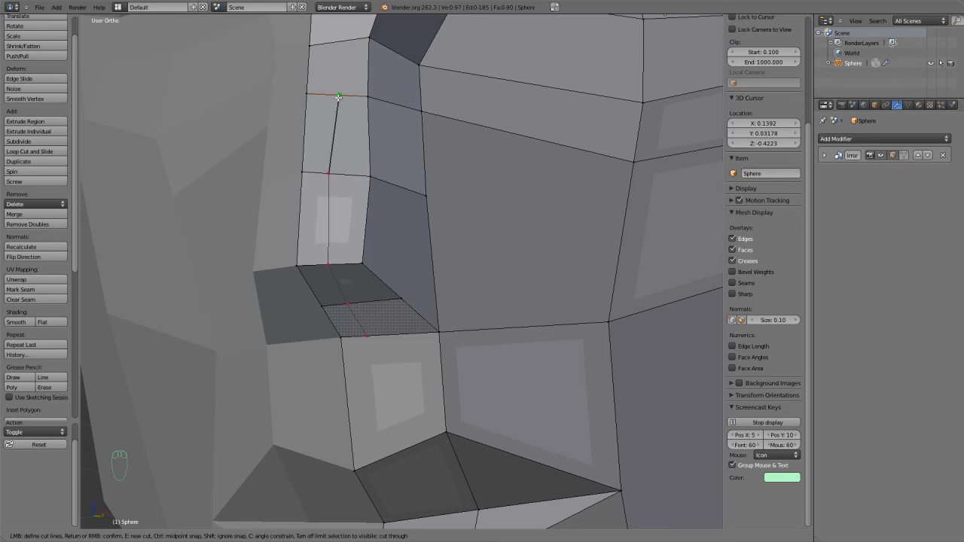
middle_click_drag(331, 106, 389, 315)
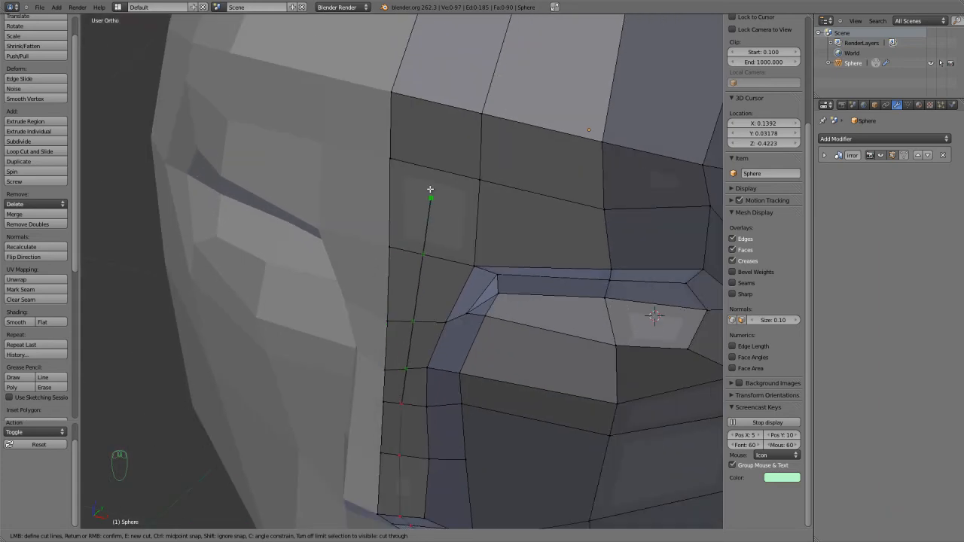
left_click(440, 103)
key("Return")
scroll(436, 203, "down", 2)
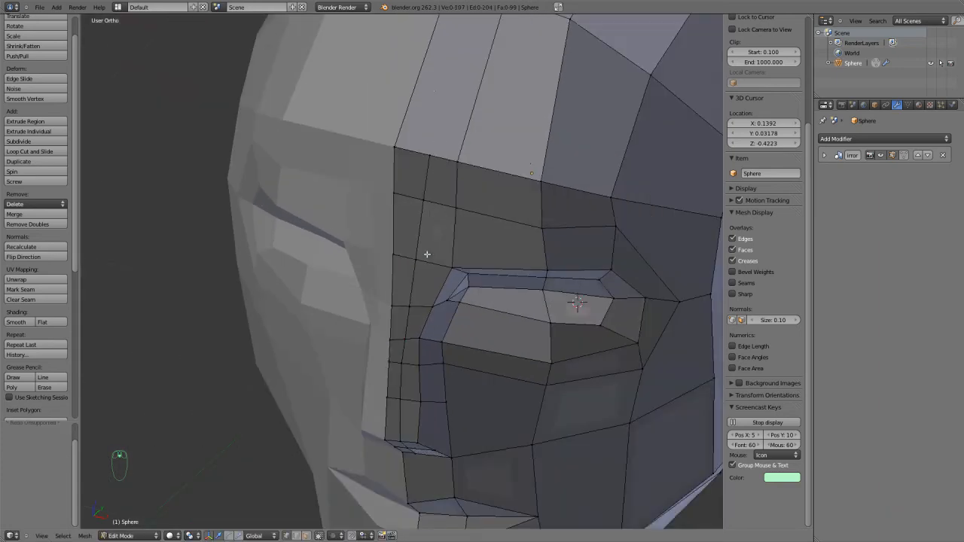
middle_click_drag(410, 302, 402, 289)
scroll(434, 149, "up", 1)
right_click(415, 48)
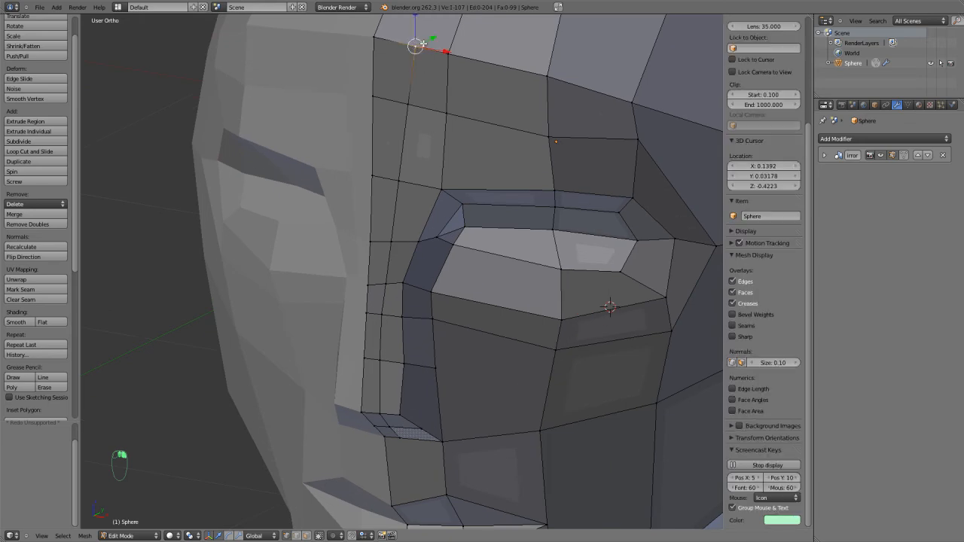
key("g")
right_click(428, 45)
Knife a ring of edges around the rear underside face of the nose, crossing the nose side, cheek and upper lip.
middle_click_drag(410, 173, 399, 149)
scroll(402, 230, "up", 1)
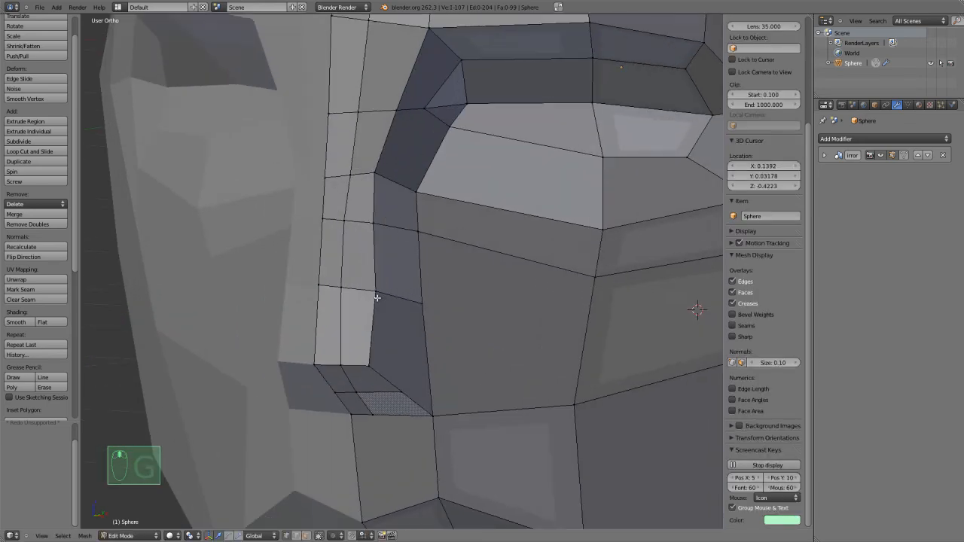
scroll(366, 319, "up", 3)
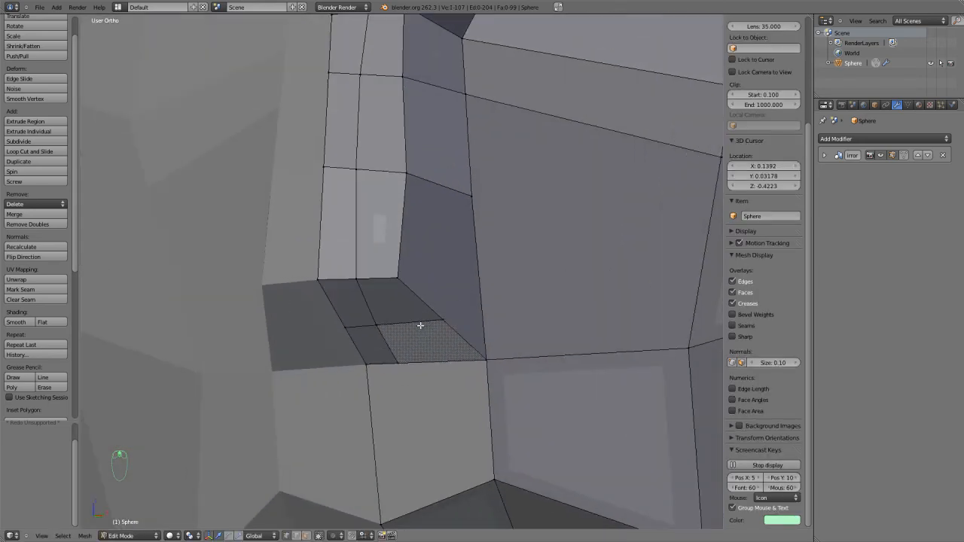
scroll(394, 344, "up", 2)
key("k")
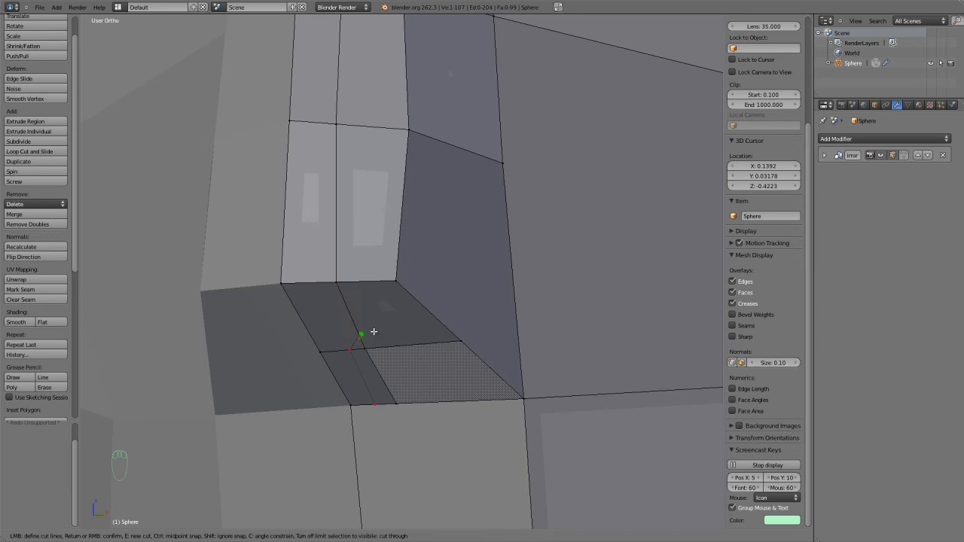
left_click(443, 327)
left_click(520, 362)
left_click(394, 405)
right_click(395, 404)
Knife the missing edge below the nose base to close the ring on the upper lip face.
middle_click_drag(395, 404, 426, 388)
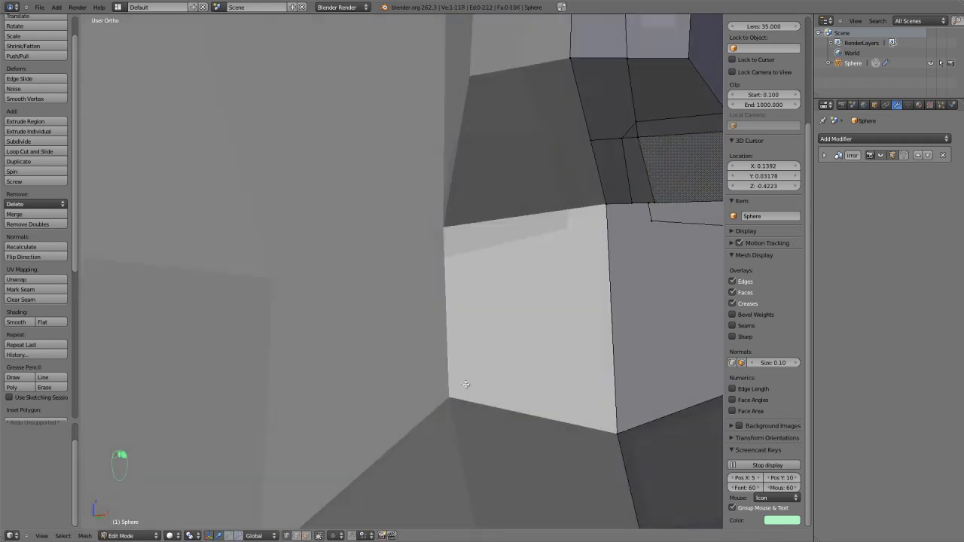
middle_click_drag(536, 330, 392, 403, "shift")
scroll(399, 399, "up", 3)
key("k")
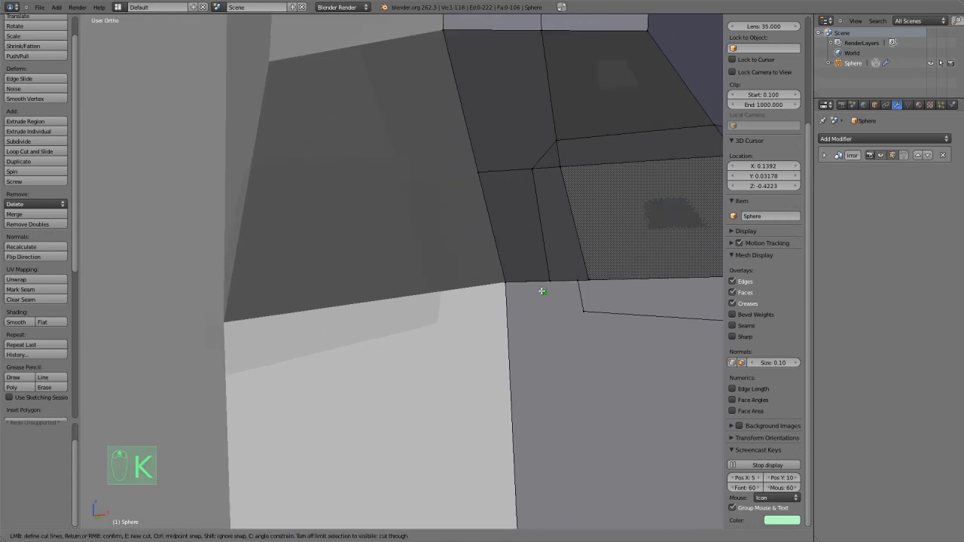
left_click(552, 280)
left_click(580, 312)
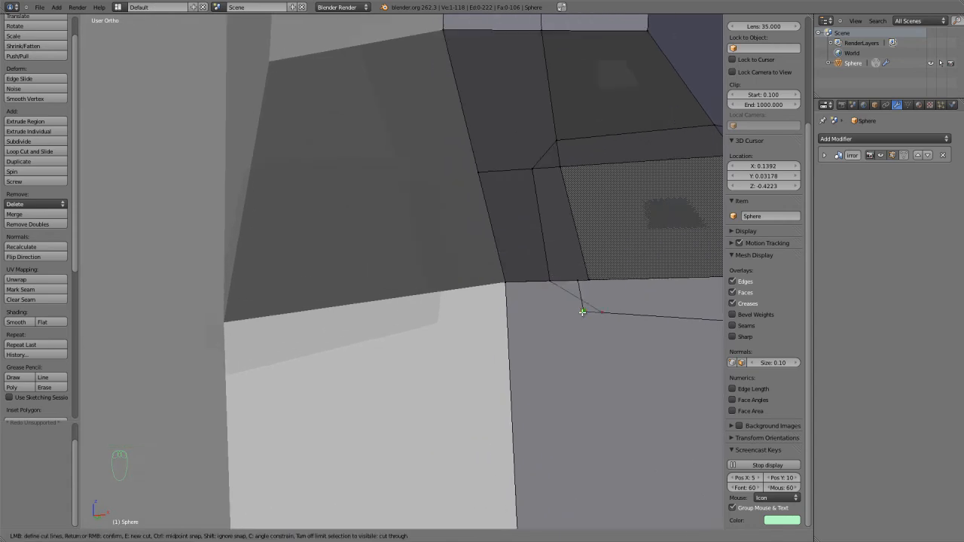
right_click(582, 312)
Merge the two nearly coincident vertices at the ring's lower corner on the upper lip.
scroll(581, 312, "down", 1)
right_click(570, 303, "shift")
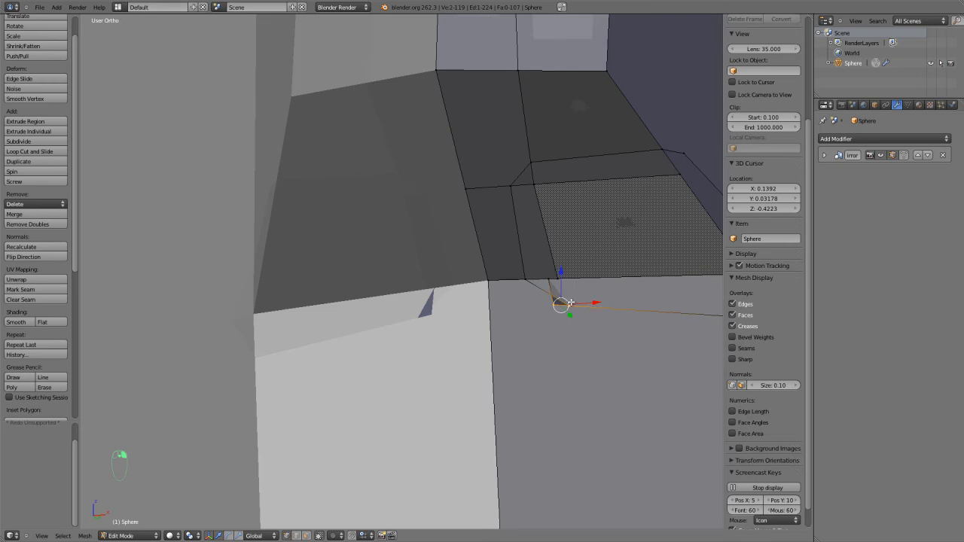
key("alt+m")
left_click(561, 303)
Nudge the ring's vertex on the crease between the nose side and the cheek slightly into place.
middle_click_drag(562, 302, 484, 339)
key("ctrl+r")
right_click(511, 285)
scroll(510, 285, "up", 2)
right_click(431, 289)
key("g")
left_click(444, 291)
Knife a horizontal edge from the centreline across the lower front and side of the nose to the cheek crease.
middle_click_drag(444, 291, 330, 240)
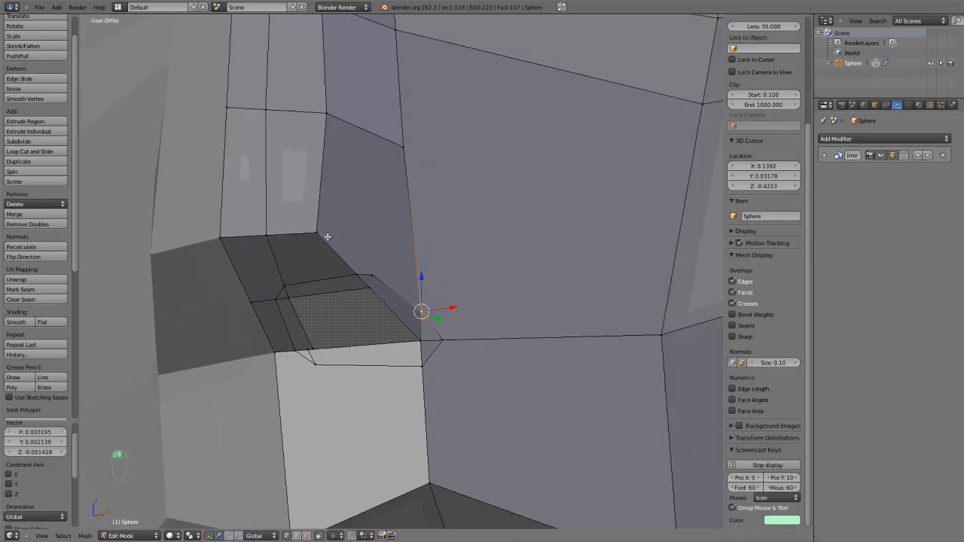
key("k")
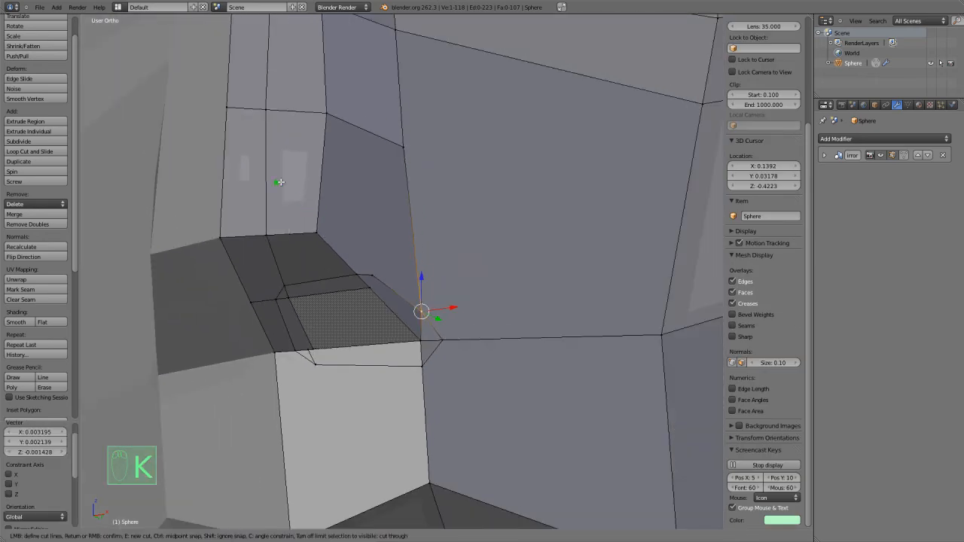
left_click(226, 178)
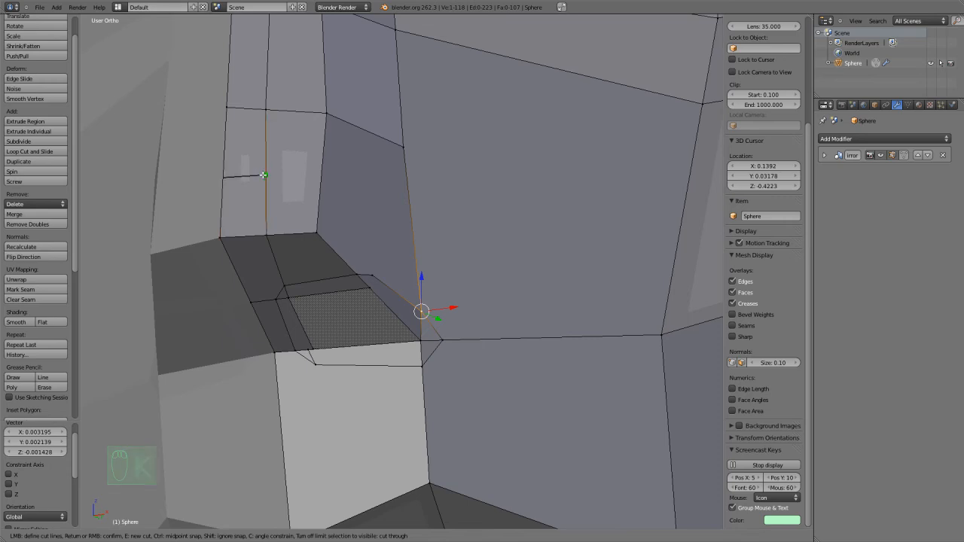
left_click(321, 177)
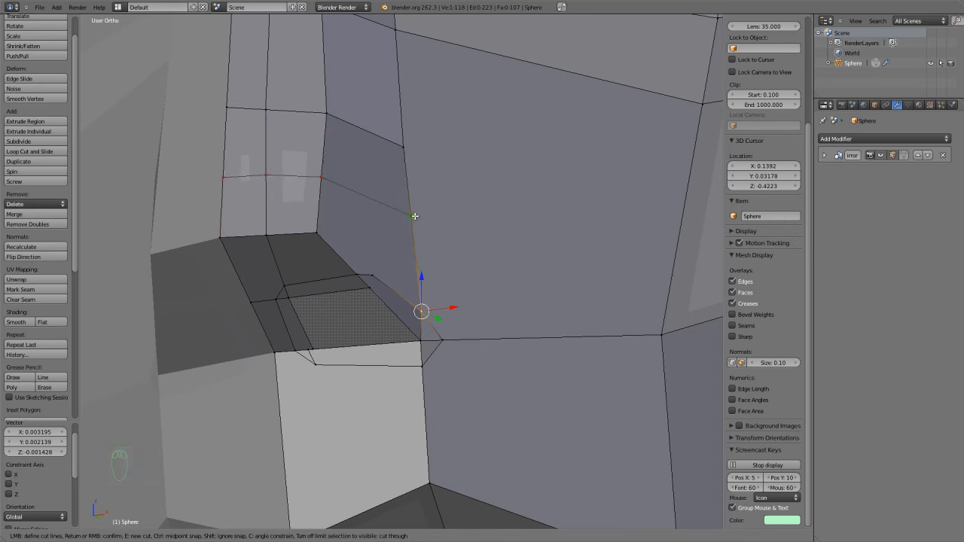
left_click(414, 216)
key("Return")
Knife from the centreline across the rear underside of the nose, up its side and into the upper cheek-crease vertex.
middle_click_drag(414, 217, 403, 236)
middle_click_drag(349, 333, 347, 327)
scroll(347, 327, "up", 1)
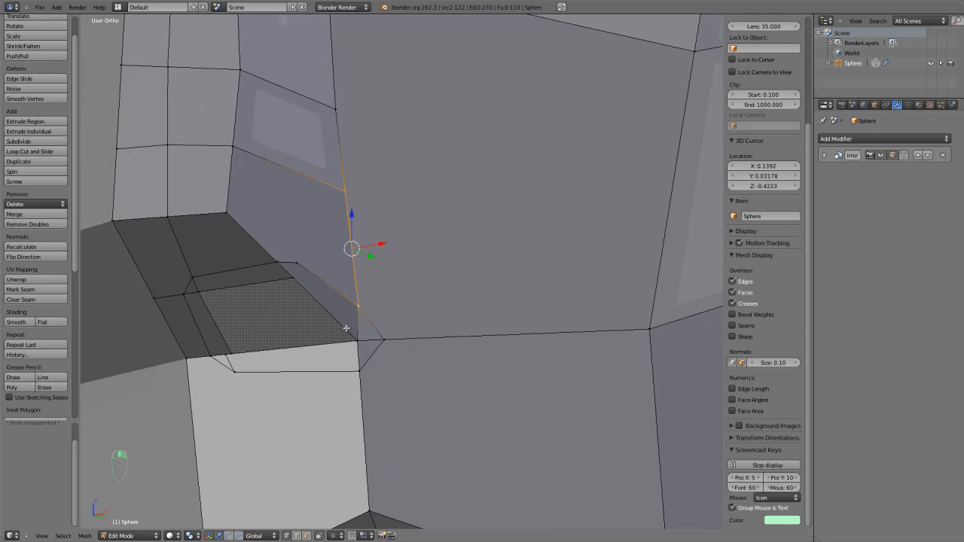
key("k")
left_click(176, 336)
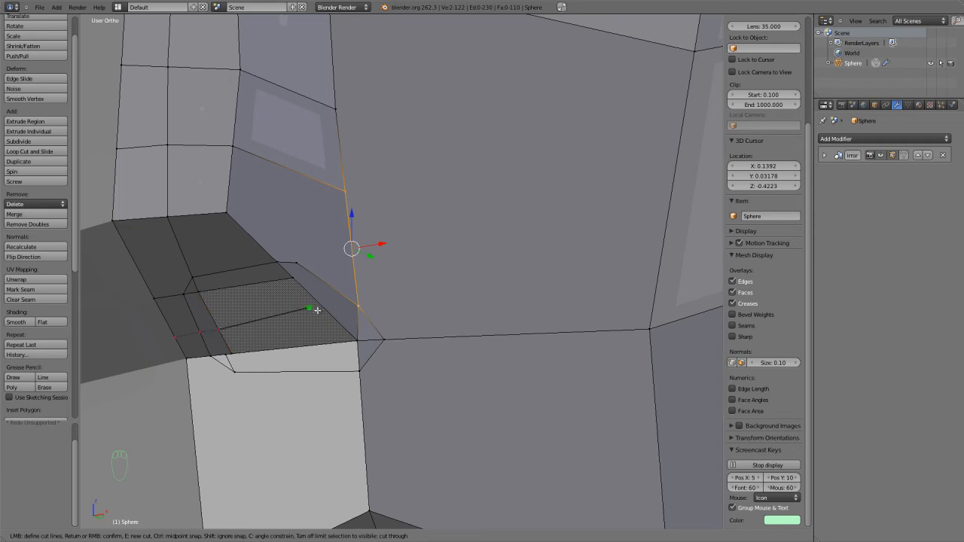
left_click(322, 279)
left_click(337, 111)
key("Return")
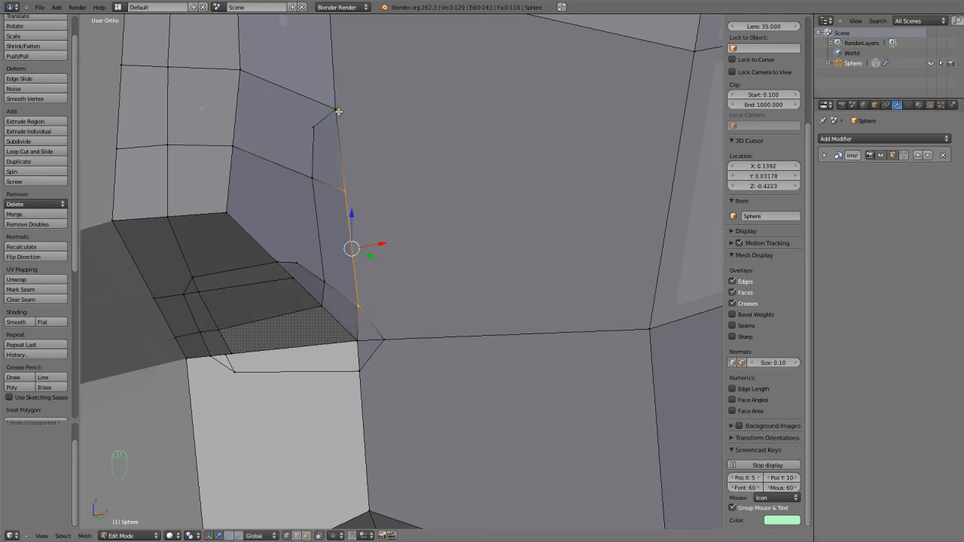
Knife an edge from the upper corner of the new side cut across the nose side and front to the centreline.
key("k")
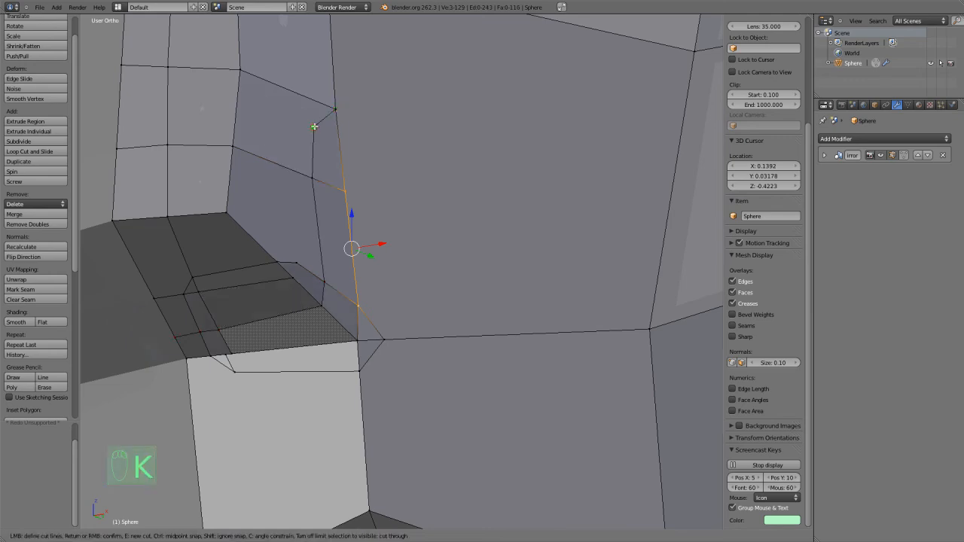
left_click(237, 101)
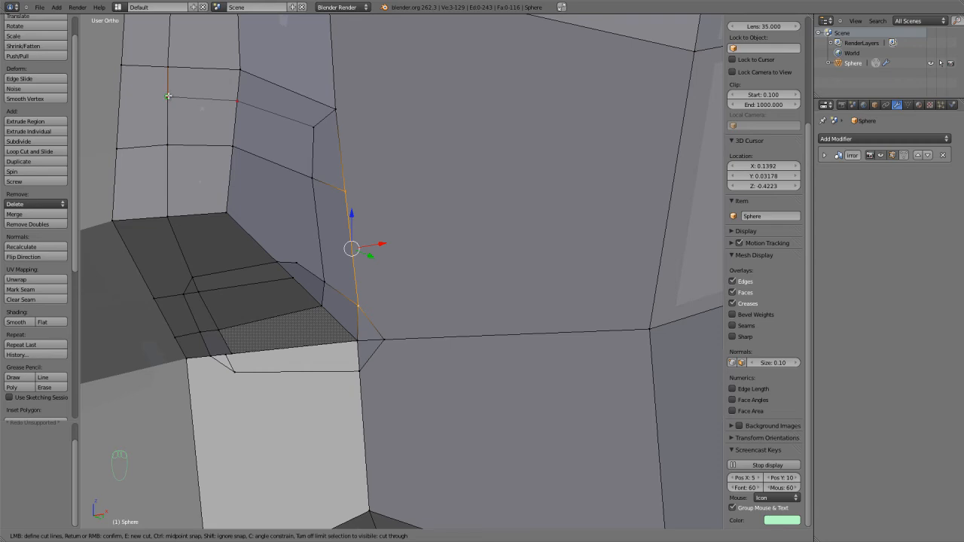
right_click(122, 96)
Merge the two ring vertices beside the outer base corner of the nose, where the cheek meets the upper lip.
scroll(297, 200, "down", 4)
middle_click_drag(300, 202, 252, 242)
middle_click_drag(209, 354, 357, 248, "shift")
scroll(357, 248, "up", 5)
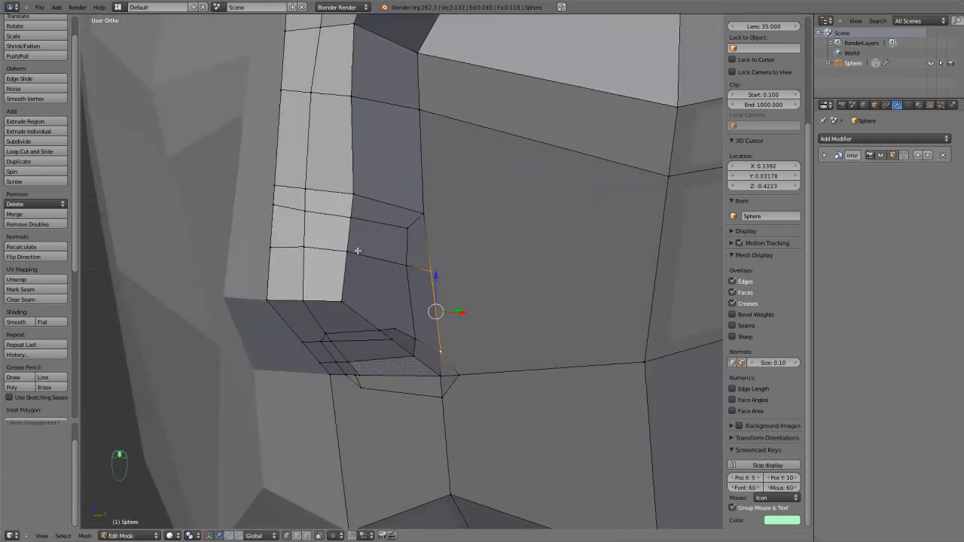
key("g")
right_click(476, 329)
middle_click_drag(475, 328, 476, 157, "shift")
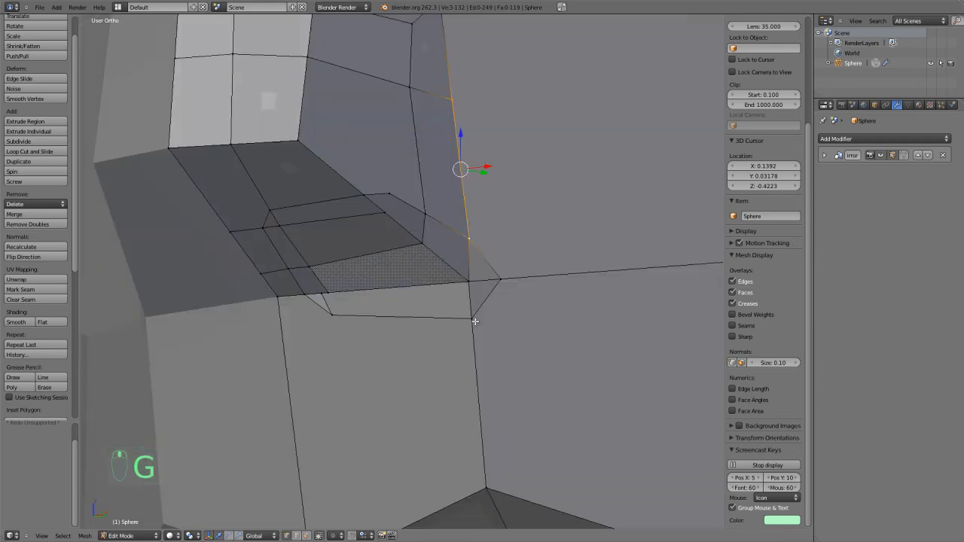
right_click(495, 287)
scroll(496, 289, "down", 3)
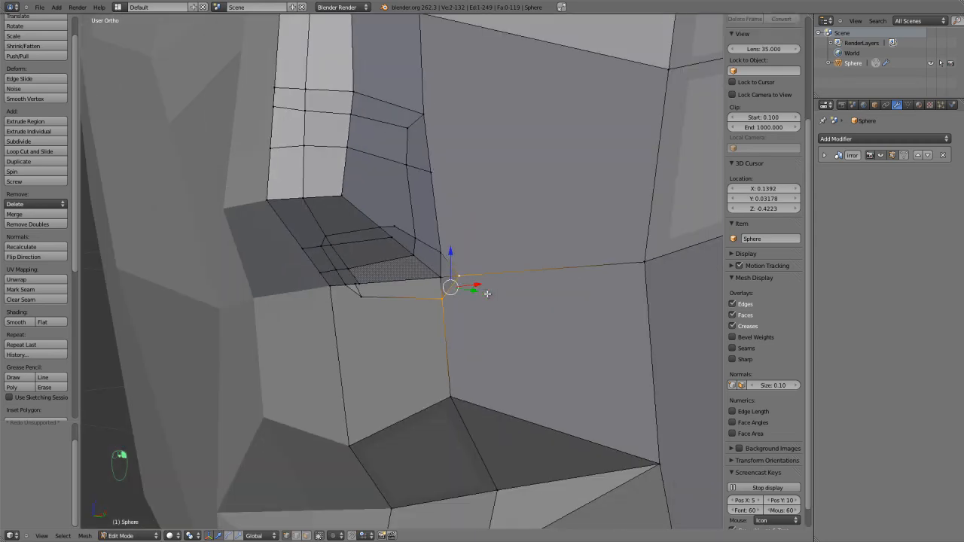
key("alt+m")
left_click(488, 294)
Move the merged vertex closer to the nose base and reposition the adjoining outer corner vertex of the nostril face.
mouse_move(487, 294)
middle_mouse_down()
mouse_move(484, 243)
mouse_move(488, 302)
middle_mouse_up()
key("g")
left_click(478, 305)
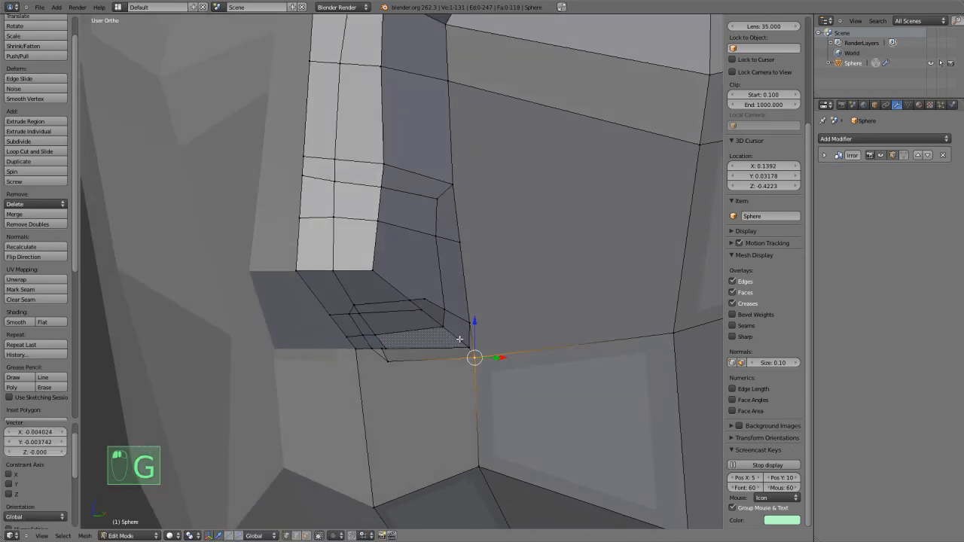
right_click(458, 340)
key("g")
left_click(437, 335)
Sculpt the side of the nose outward to form the nostril wing.
key("Tab")
mouse_move(431, 332)
left_mouse_down("shift")
mouse_move(394, 278)
mouse_move(397, 249)
mouse_move(402, 275)
mouse_move(430, 276)
mouse_move(420, 274)
mouse_move(448, 305)
mouse_move(374, 272)
mouse_move(369, 252)
mouse_move(403, 210)
mouse_move(387, 180)
mouse_move(388, 38)
left_mouse_up("shift")
scroll(428, 332, "down", 4)
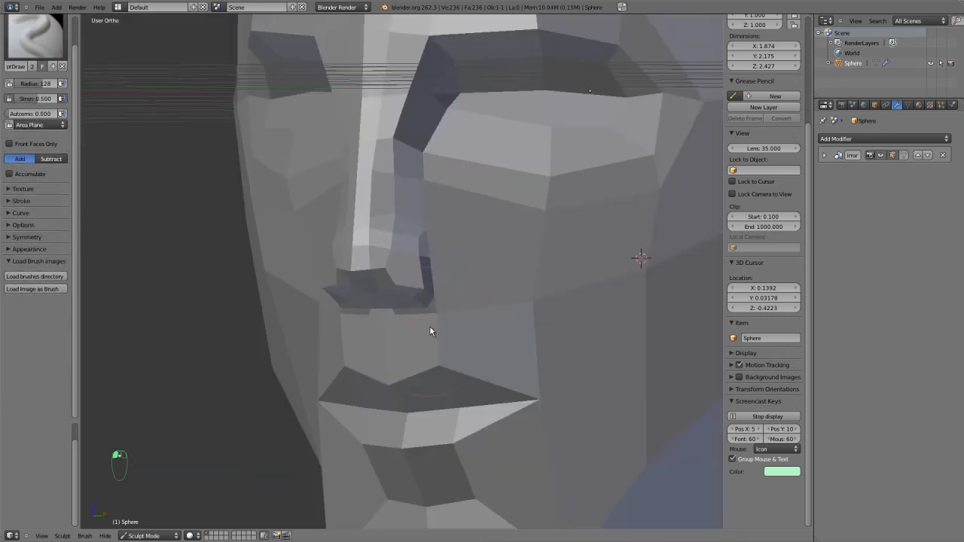
mouse_move(487, 318)
middle_mouse_down()
mouse_move(521, 303)
mouse_move(486, 323)
mouse_move(490, 308)
middle_mouse_up()
scroll(521, 302, "up", 3)
Extrude the two nostril faces under the nose, scale them smaller, and extrude them up into the nose.
key("Tab")
key("ctrl+Tab")
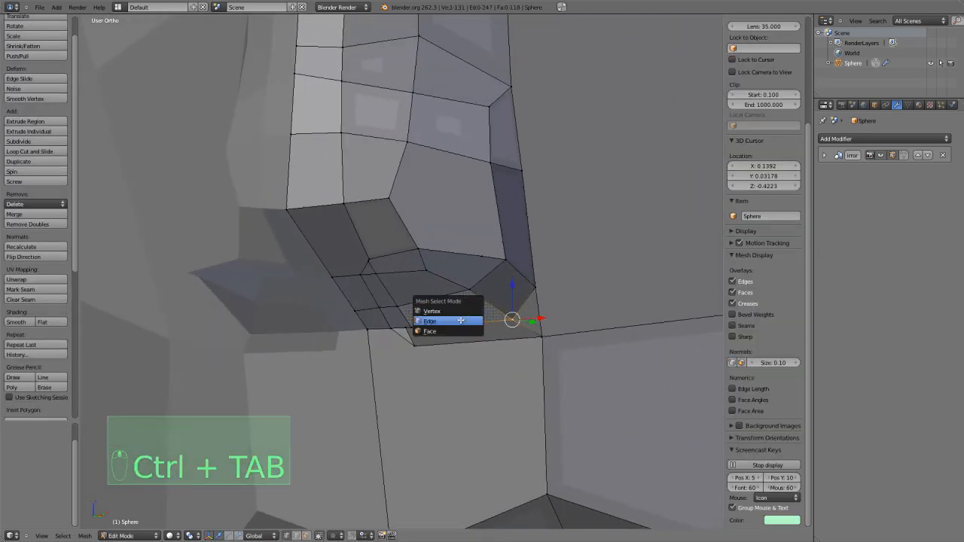
left_click(456, 328)
right_click(452, 313)
right_click(422, 288, "shift")
key("e")
left_click(433, 299)
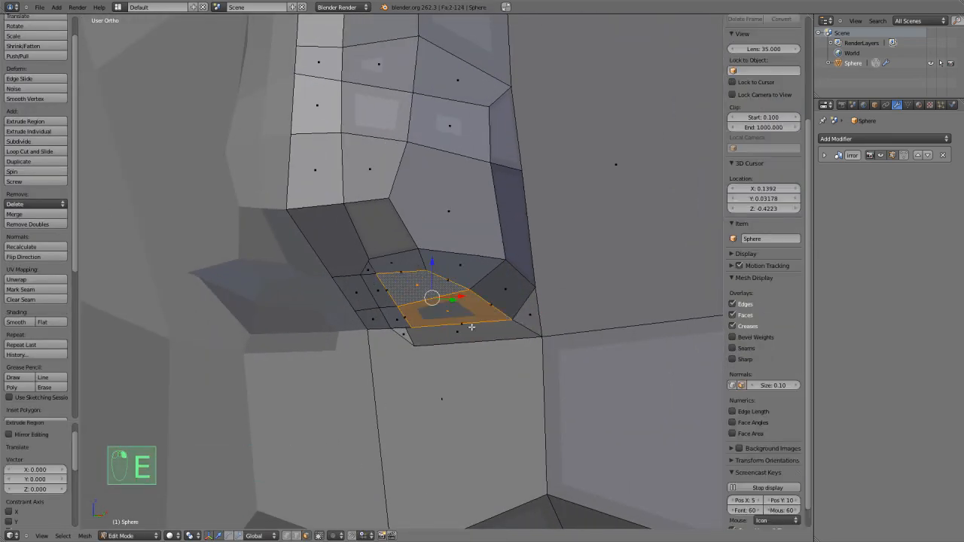
key("s")
left_click(462, 318)
key("e")
left_click(469, 273)
Reshape the nose tip and nostril wings in Sculpt Mode with the Grab brush.
key("Tab")
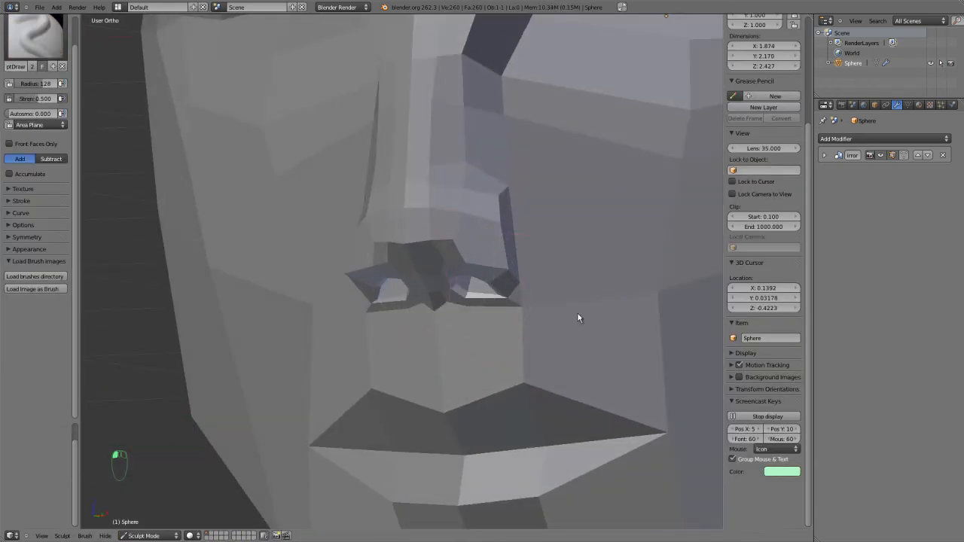
key("g")
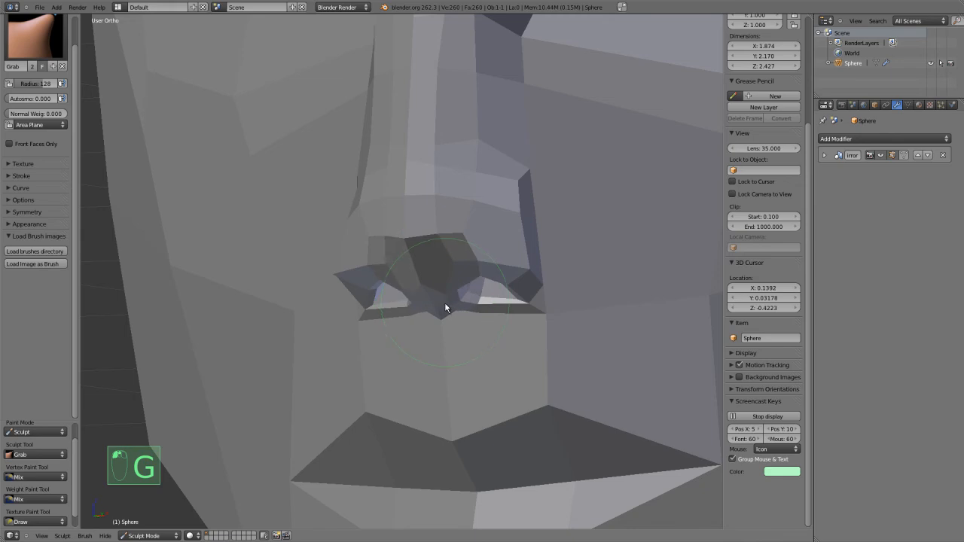
key("KP_1")
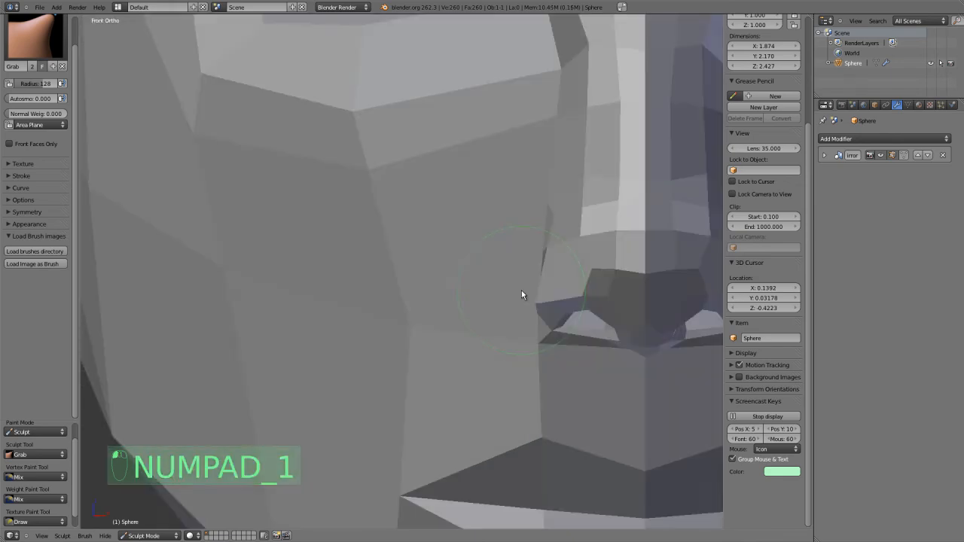
scroll(521, 294, "down", 4)
scroll(566, 411, "up", 2)
middle_click_drag(623, 397, 511, 381, "shift")
left_click_drag(521, 370, 527, 381)
mouse_move(584, 357)
left_mouse_down()
mouse_move(590, 372)
mouse_move(592, 353)
mouse_move(574, 348)
left_mouse_up()
middle_click_drag(557, 348, 532, 356)
middle_click_drag(453, 340, 467, 456)
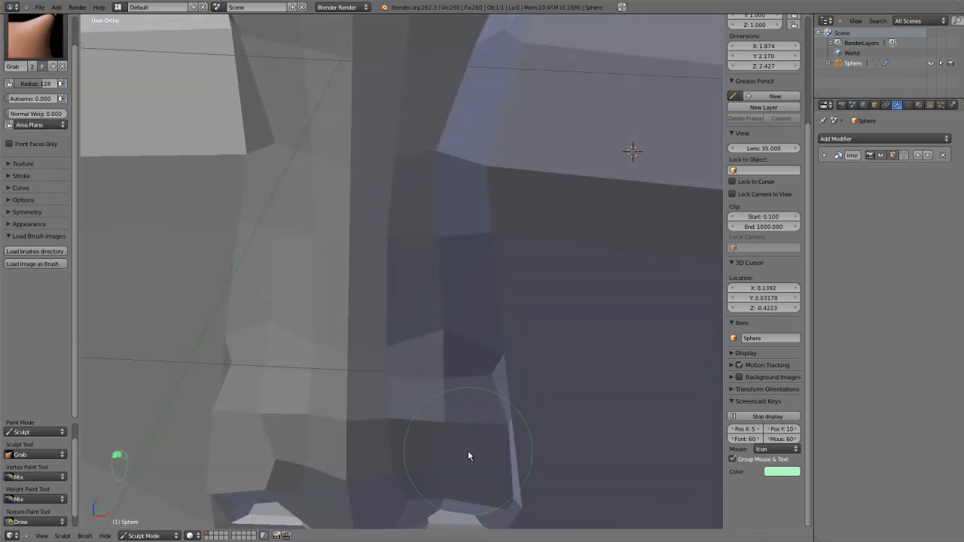
mouse_move(479, 407)
left_mouse_down()
mouse_move(490, 404)
mouse_move(486, 394)
left_mouse_up()
mouse_move(487, 394)
middle_mouse_down()
mouse_move(280, 409)
mouse_move(248, 381)
middle_mouse_up()
Build up the nose tip and underside with strokes of the Draw sculpt brush.
key("s")
key("d")
left_click_drag(256, 330, 237, 340)
left_click_drag(265, 376, 282, 427)
middle_click_drag(282, 427, 269, 379)
mouse_move(269, 374)
left_mouse_down()
mouse_move(253, 258)
mouse_move(261, 295)
left_mouse_up()
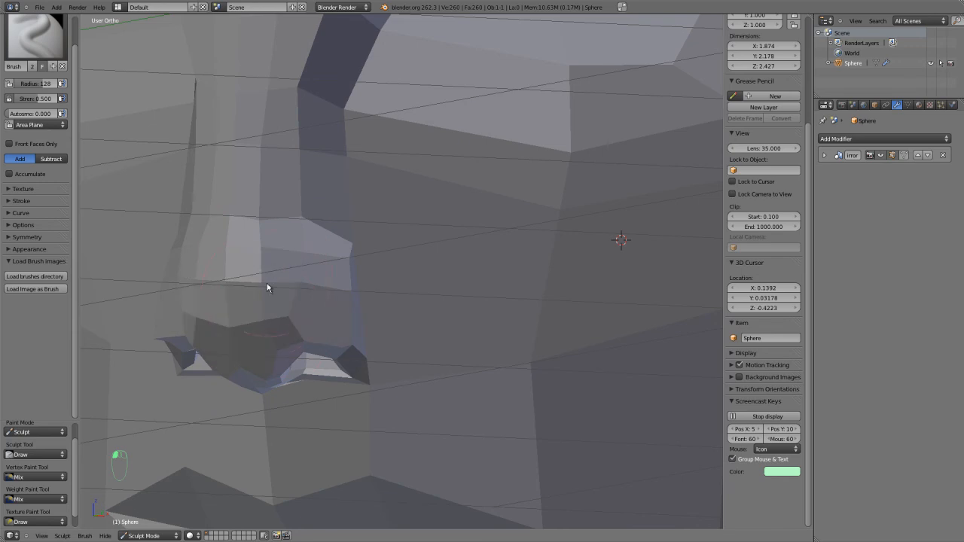
In Edit Mode, move an edge of the nostril wing slightly inward using edge selection.
key("KP_1")
key("Tab")
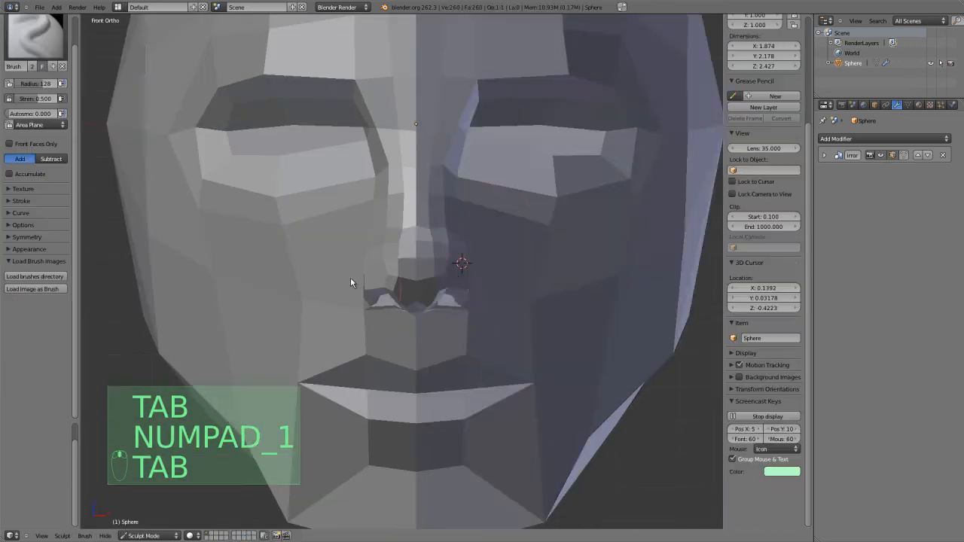
key("Tab")
middle_click_drag(490, 242, 463, 339, "shift")
scroll(463, 339, "up", 3)
key("Tab")
right_click(464, 341)
key("ctrl+Tab")
left_click(456, 393)
right_click(456, 343)
key("g")
left_click(448, 346)
Examine the reshaped nose and surrounding cheek topology from several angles, in both sculpt and edit display.
scroll(475, 347, "down", 3)
key("Tab")
middle_click_drag(489, 386, 348, 393)
scroll(452, 389, "down", 2)
key("Tab")
mouse_move(459, 388)
middle_mouse_down()
mouse_move(426, 383)
mouse_move(467, 386)
middle_mouse_up()
scroll(467, 385, "up", 3)
middle_click_drag(383, 345, 426, 267)
scroll(427, 272, "up", 2)
key("a")
middle_click_drag(424, 339, 388, 333)
scroll(412, 358, "up", 2)
key("a")
key("a")
Knife a diagonal edge across the cheek from the side of the nostril wing to the corner of the mouth.
middle_click_drag(384, 276, 351, 282)
scroll(339, 280, "down", 1)
key("k")
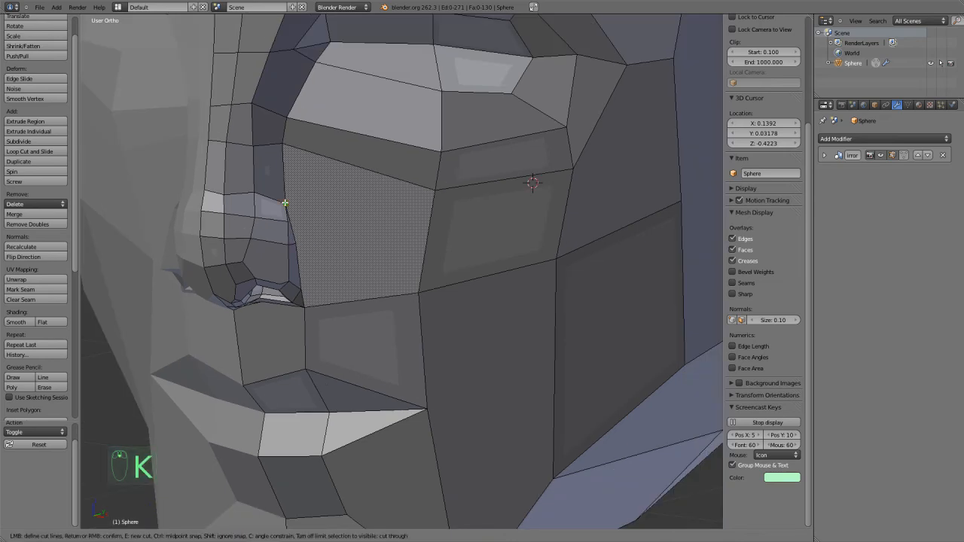
left_click(300, 249)
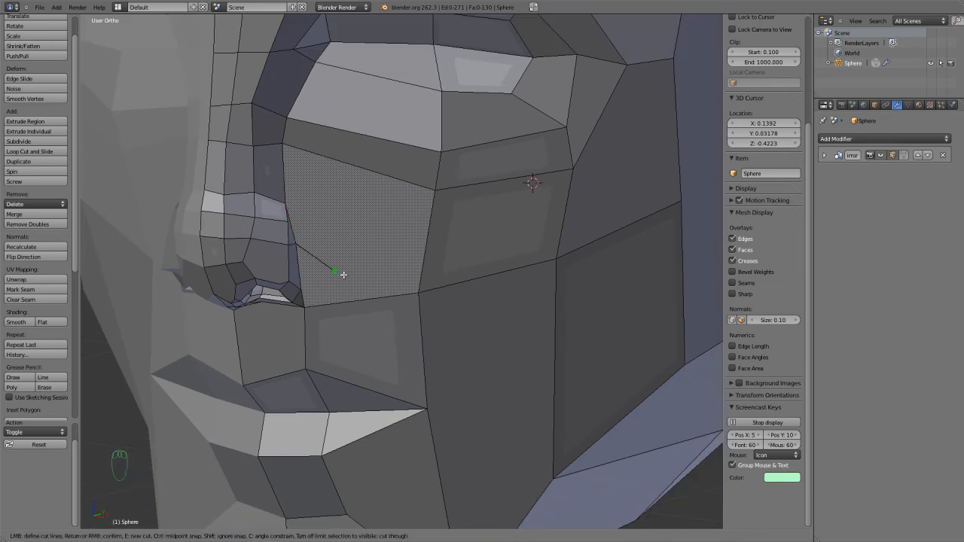
left_click(424, 409)
right_click(424, 409)
middle_click_drag(405, 390, 366, 384)
scroll(328, 324, "up", 2)
middle_click_drag(309, 328, 425, 381, "shift")
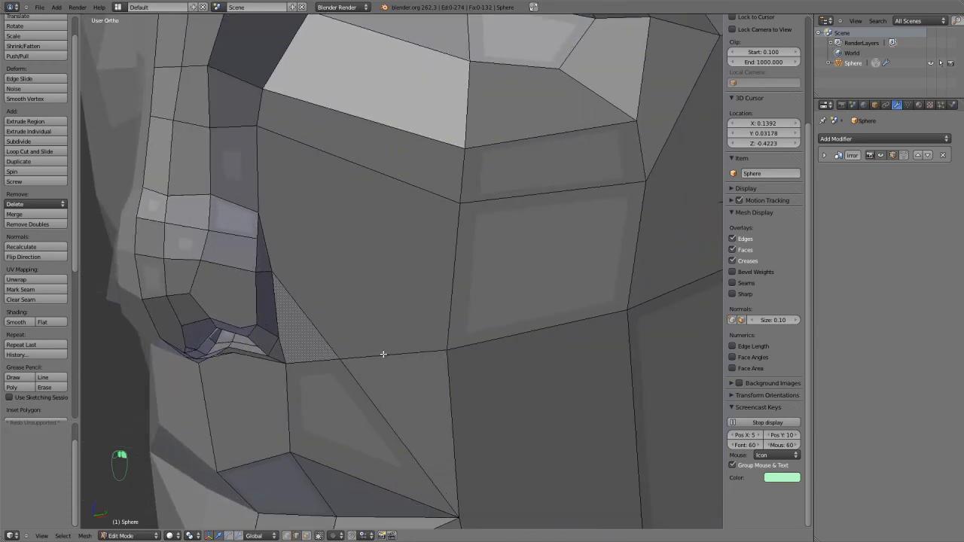
Switch to vertex selection and move the vertex on the side of the nose above the nostril wing slightly toward the cheek.
right_click(258, 220)
key("g")
right_click(258, 219)
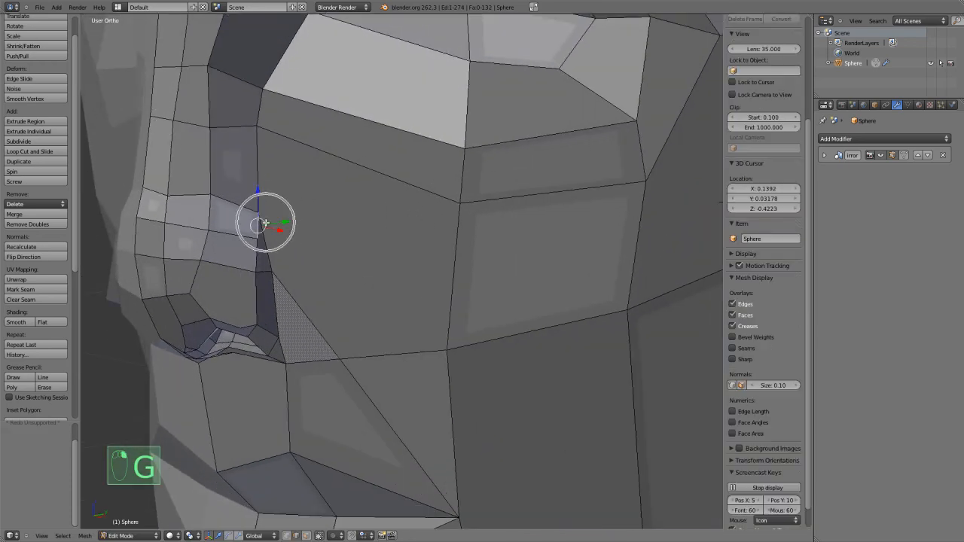
key("ctrl+Tab")
left_click(256, 215)
right_click(257, 214)
key("g")
left_click(273, 222)
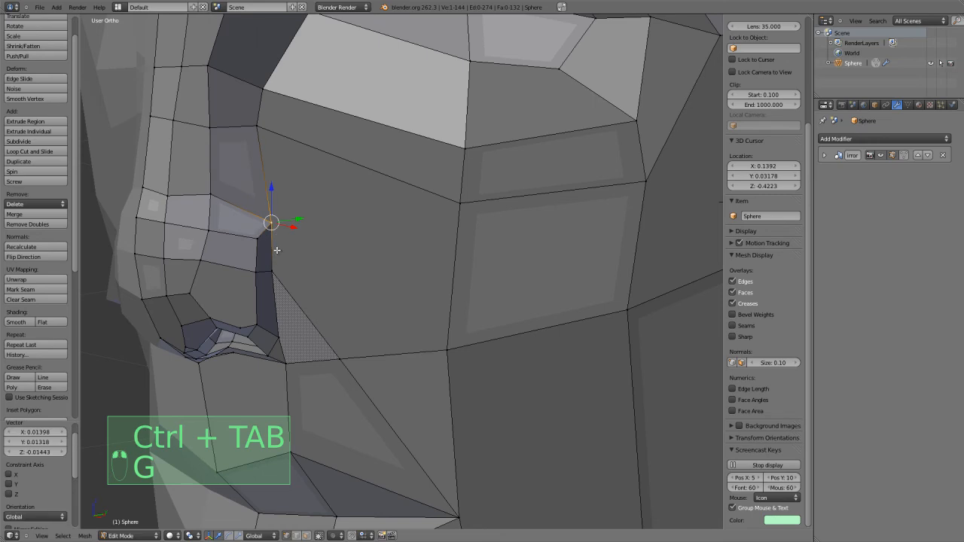
Reposition several vertices around the nostril wing and the side of the nose to round out the wing's shape.
middle_click_drag(276, 248, 348, 267)
key("g")
left_click(541, 322)
key("g")
left_click(532, 322)
right_click(538, 271)
key("g")
left_click(536, 272)
right_click(497, 258)
key("g")
left_click(497, 263)
scroll(499, 262, "up", 1)
middle_click_drag(501, 264, 480, 222)
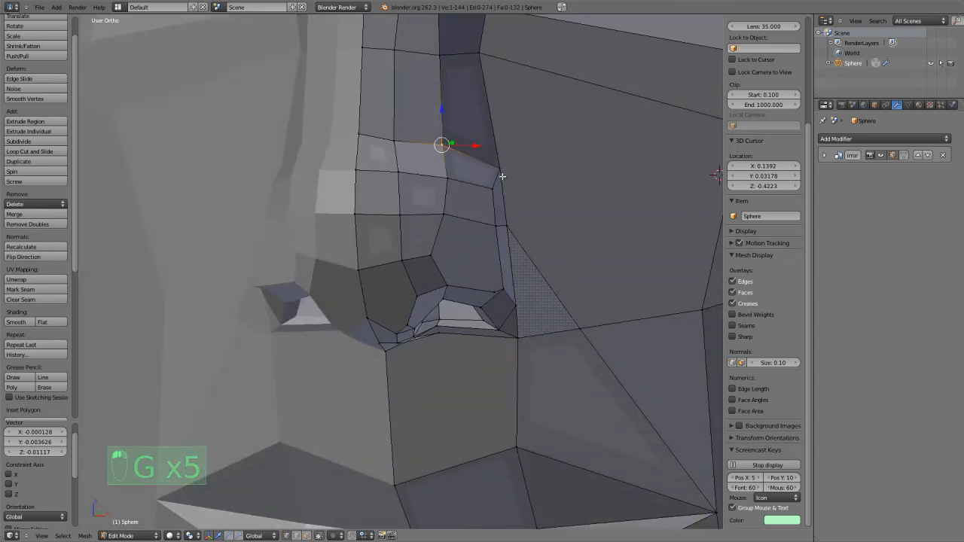
Move the upper outer vertex of the nostril wing inward toward the nose and refine its position from an angled view.
right_click(504, 177)
key("g")
left_click(482, 173)
scroll(487, 253, "down", 3)
middle_click_drag(487, 256, 434, 280)
key("g")
left_click(444, 289)
Adjust the cheek-side vertices of the nostril wing, including one near its lower end, and clear the selection.
right_click(397, 261)
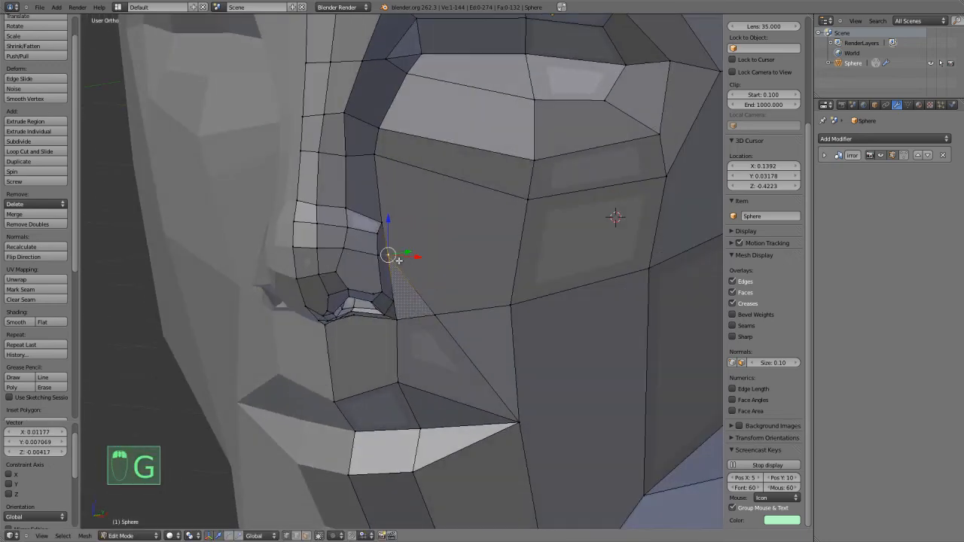
key("g")
left_click(405, 257)
scroll(408, 289, "up", 2)
right_click(404, 344)
key("g")
left_click(409, 337)
scroll(454, 377, "down", 1)
key("a")
Add a horizontal loop cut across the nose bridge just above the nostril wing.
middle_click_drag(454, 376, 439, 415)
key("ctrl+r")
left_click(343, 223)
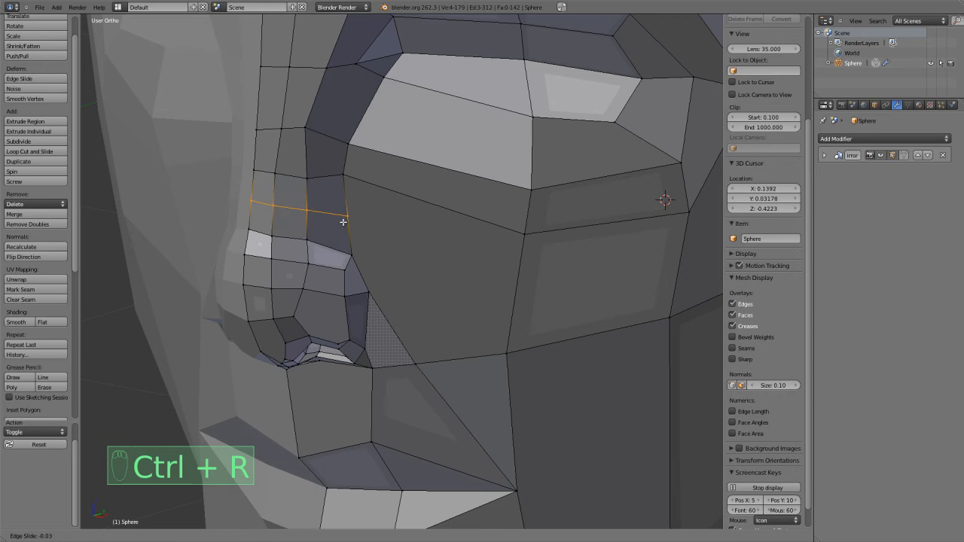
left_click(341, 225)
Knife a second diagonal edge from the new loop's end beside the nose across the cheek and around to the mouth corner.
key("k")
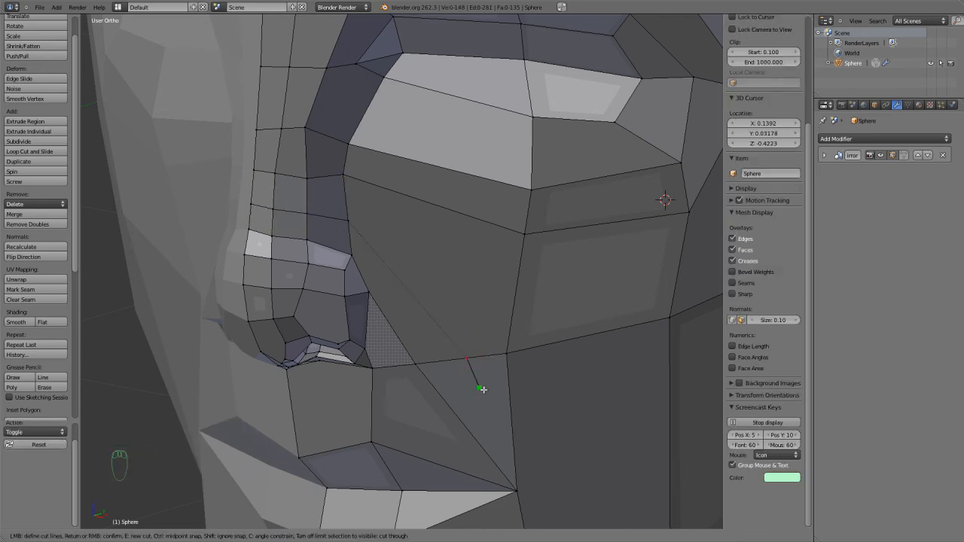
middle_click_drag(515, 432, 384, 243, "shift")
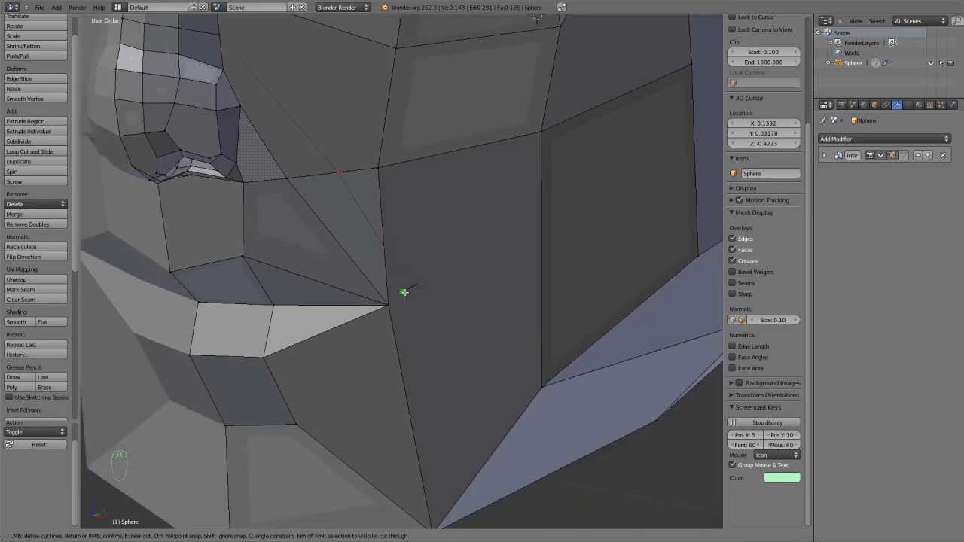
key("Return")
Try dissolving the short edge enclosed by the new cut at the mouth corner, and undo it.
middle_click_drag(390, 305, 397, 279, "shift")
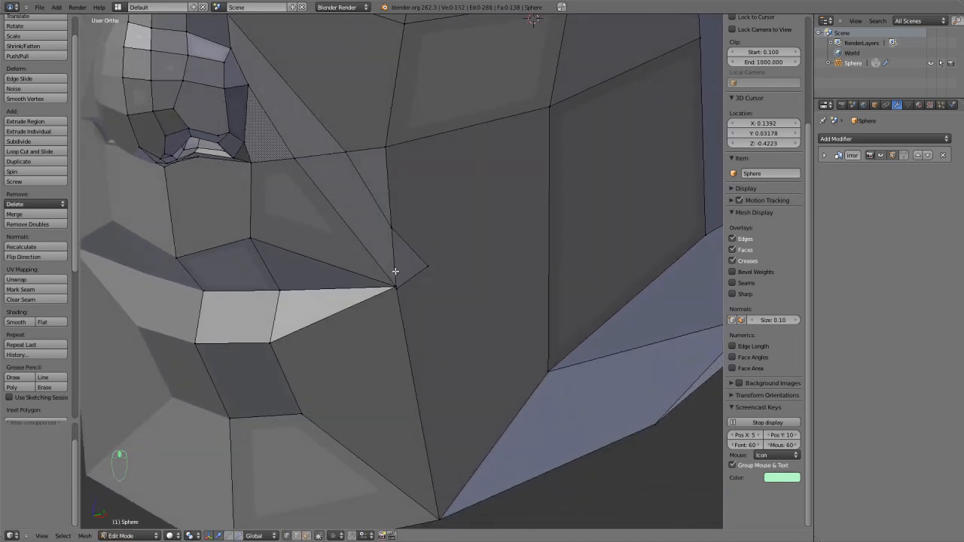
key("ctrl+Tab")
left_click(389, 262)
key("x")
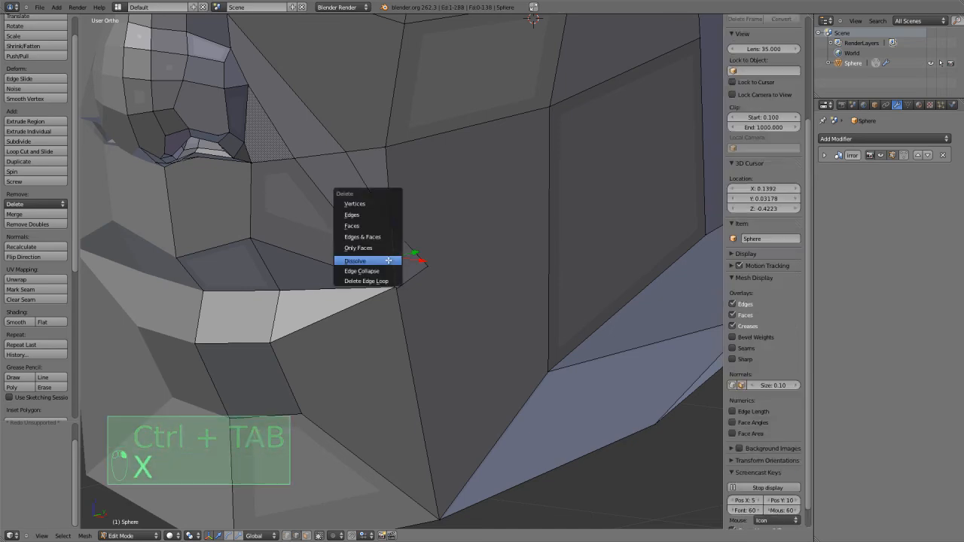
left_click(388, 260)
middle_click_drag(389, 262, 456, 267)
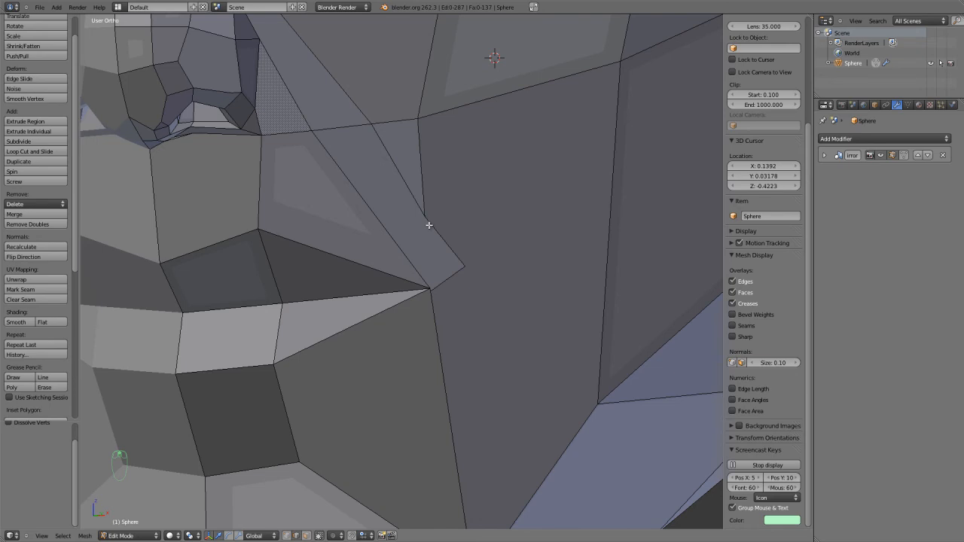
key("ctrl+z")
key("a")
Knife an edge from the cut's outer point down around the mouth corner and along just below the lower lip to the centre line.
middle_click_drag(430, 239, 433, 275)
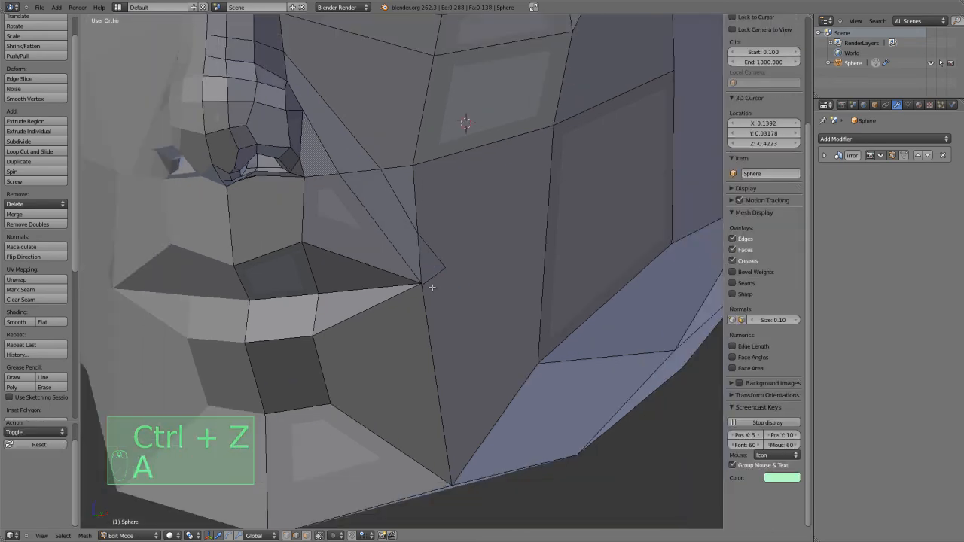
scroll(431, 287, "up", 2)
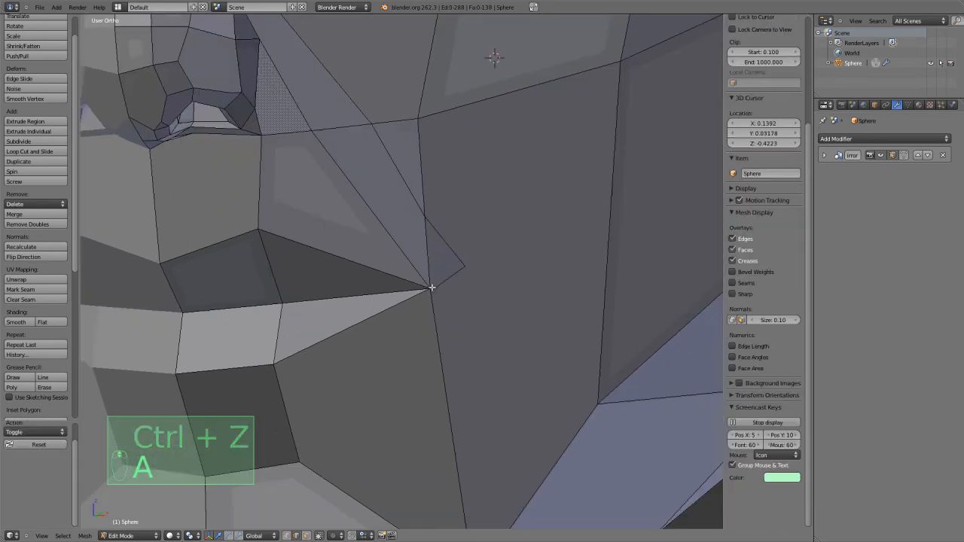
key("k")
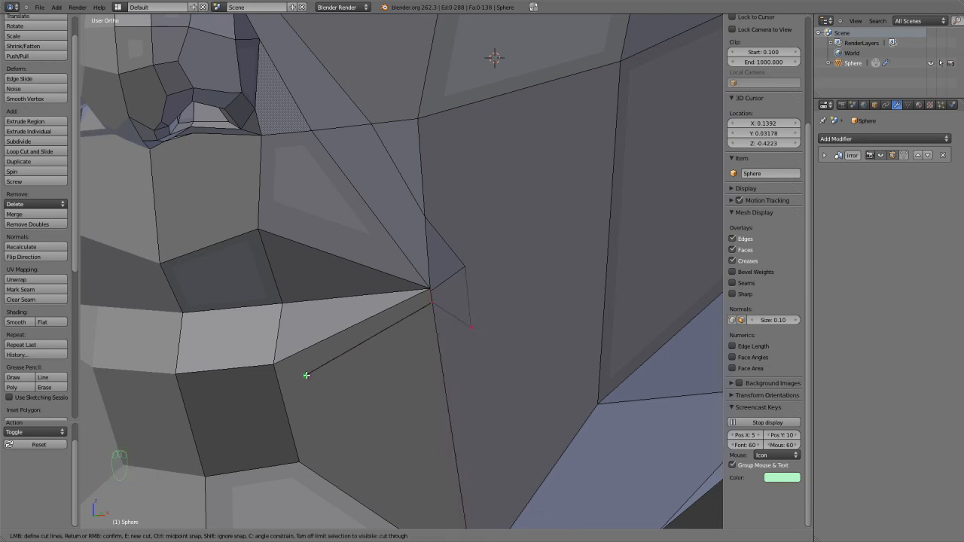
left_click(186, 402)
right_click(403, 355)
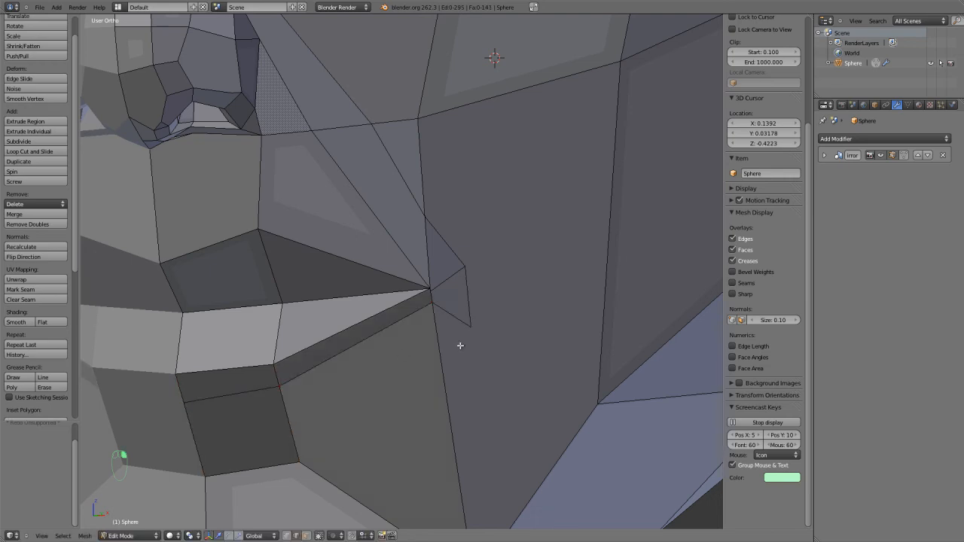
Knife a second, lower edge from outside the mouth corner to the centre line, parallel to the cut under the lower lip.
key("k")
left_click(437, 345)
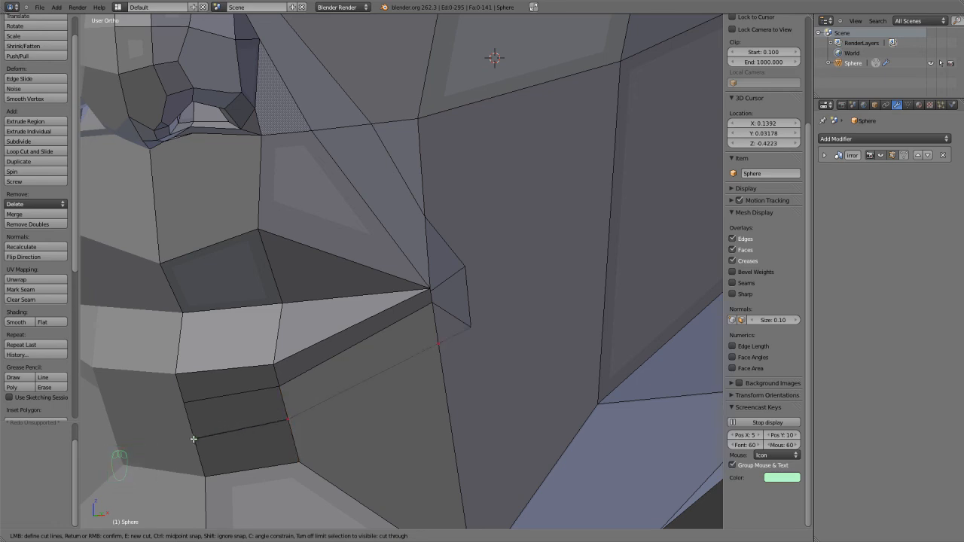
right_click(195, 439)
middle_click_drag(253, 409, 405, 319)
key("ctrl+r")
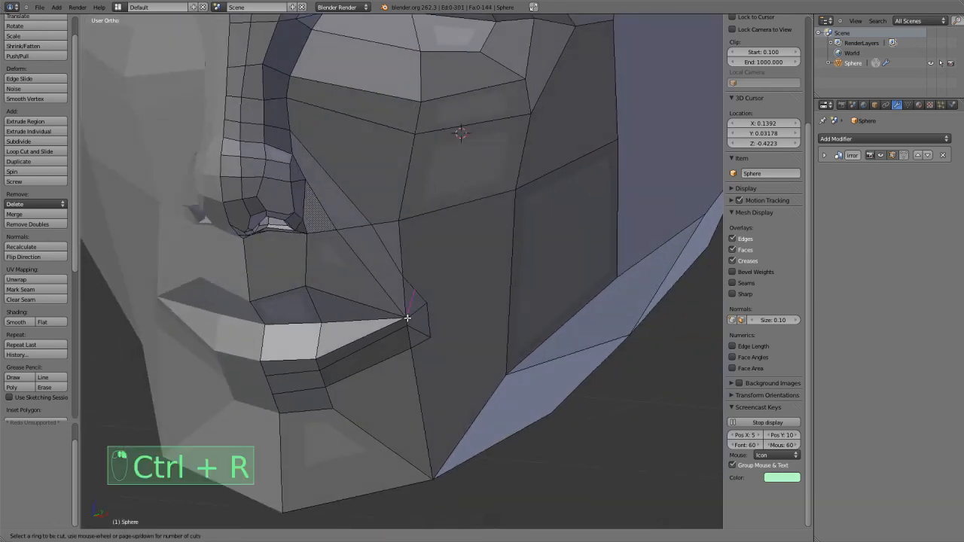
right_click(412, 318)
scroll(421, 332, "up", 8)
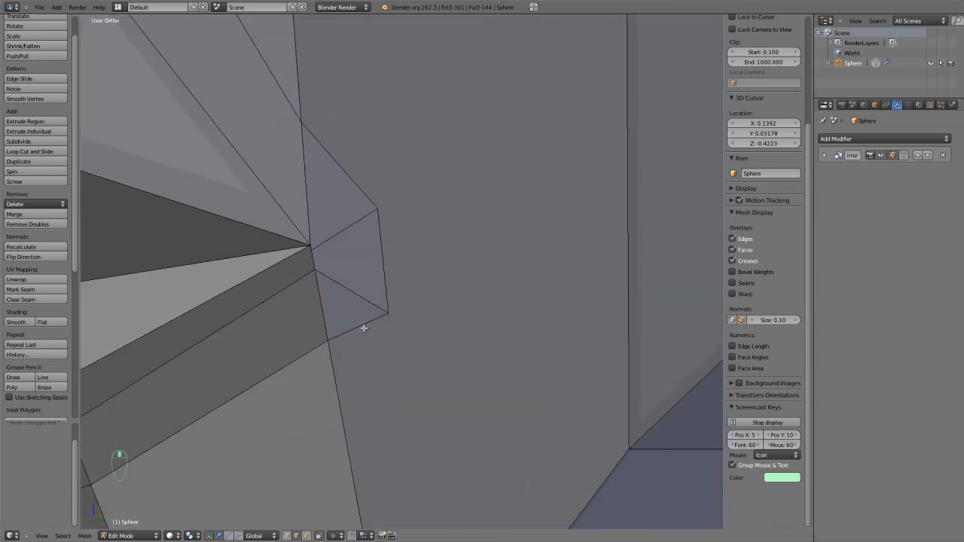
scroll(417, 343, "down", 8)
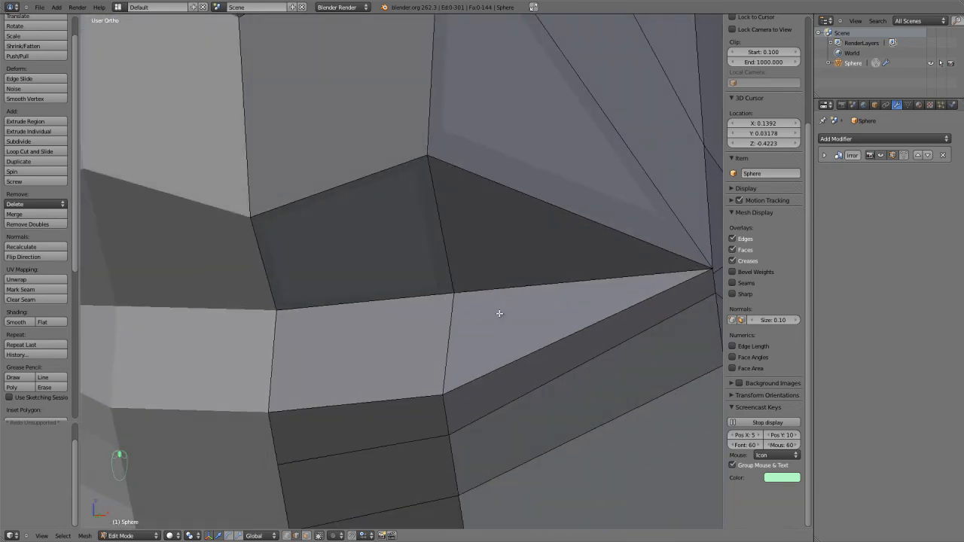
scroll(480, 310, "down", 4)
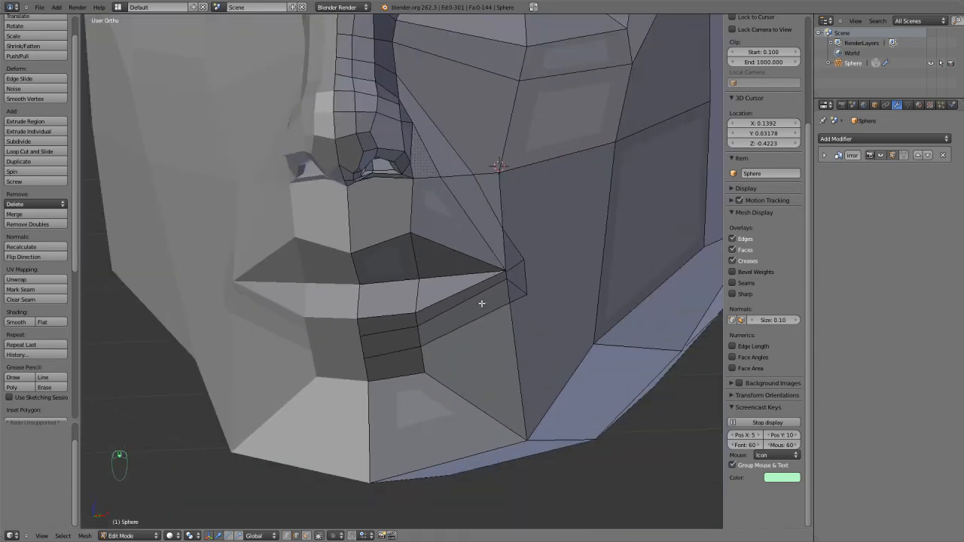
scroll(483, 294, "down", 2)
In Sculpt Mode, undo the stroke on the mouth corner and reshape the cheek, jaw and chin outline with brush strokes.
key("Tab")
scroll(447, 315, "down", 3)
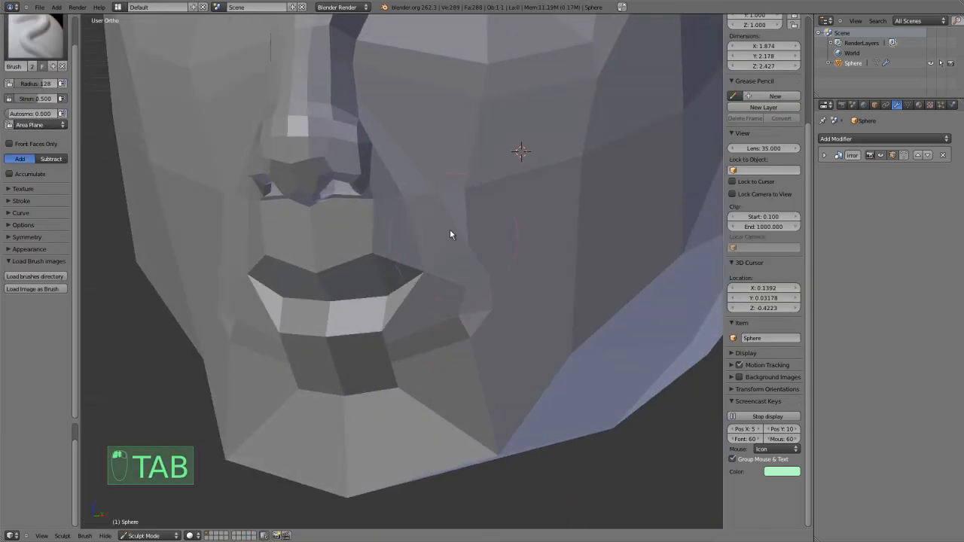
key("ctrl+z")
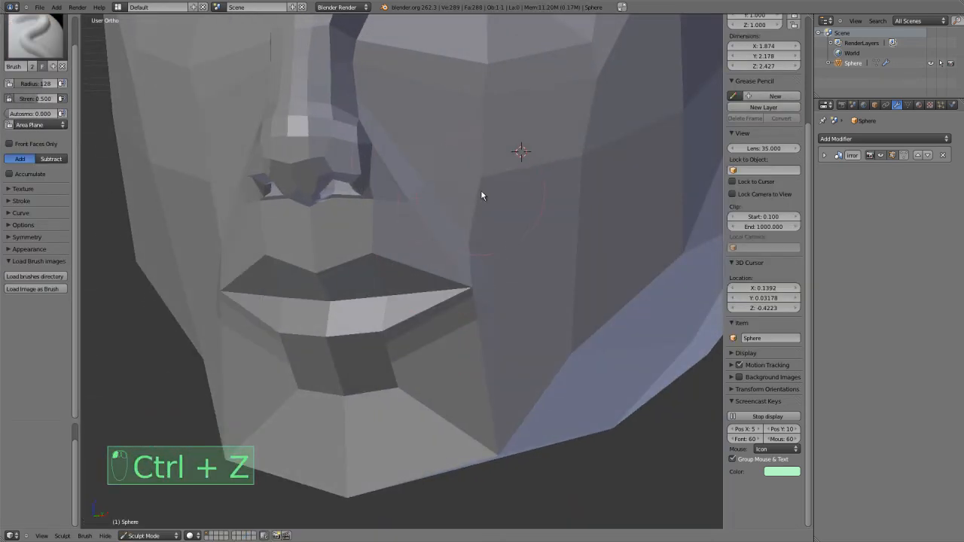
left_click_drag(522, 343, 486, 437, "shift")
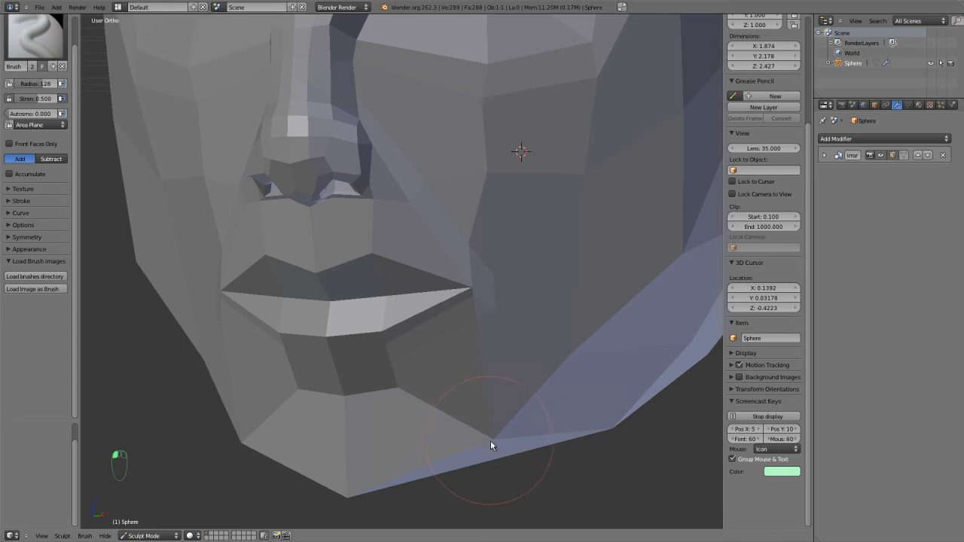
left_click_drag(408, 448, 352, 472, "shift")
mouse_move(403, 453)
middle_mouse_down()
mouse_move(439, 448)
mouse_move(468, 425)
middle_mouse_up()
scroll(500, 391, "down", 4)
middle_click_drag(508, 385, 472, 411)
Back in Edit Mode, knife an edge through the upper lip from the centre line toward the mouth corner and back through the lower lip.
key("Tab")
scroll(452, 404, "up", 8)
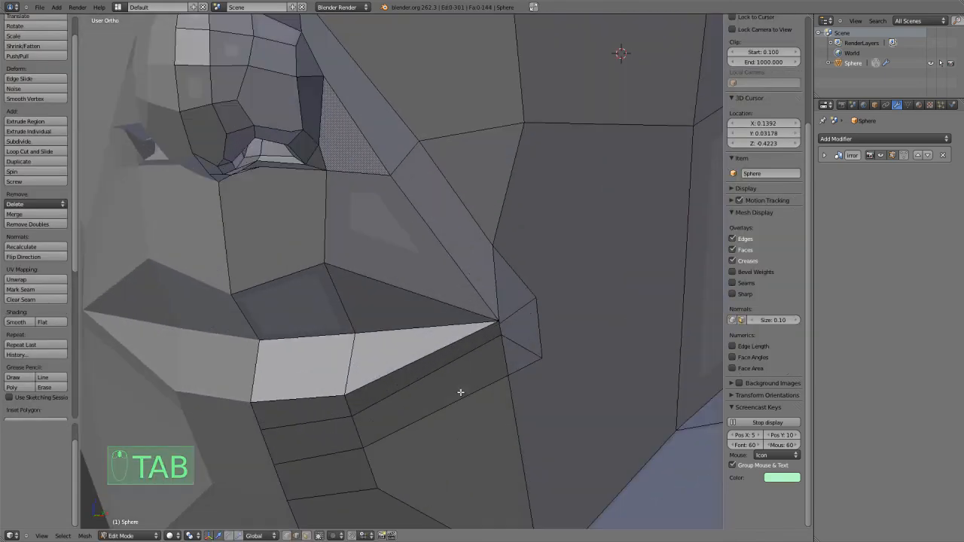
key("a")
key("a")
key("a")
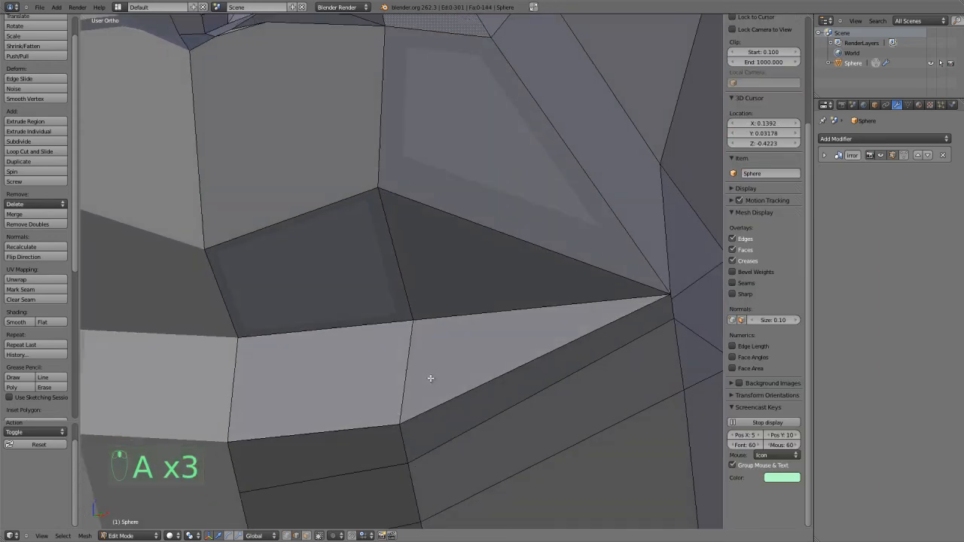
key("k")
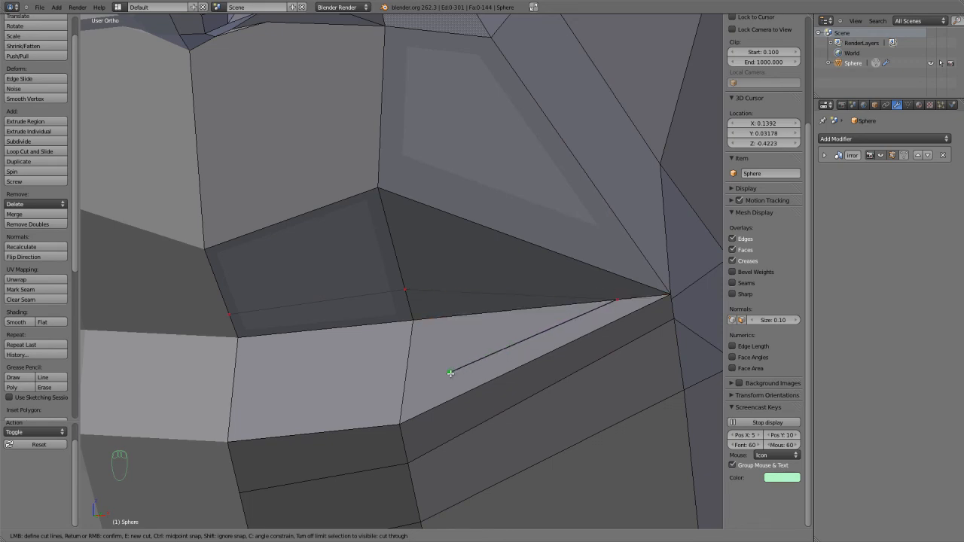
left_click(405, 395)
left_click(233, 417)
right_click(233, 416)
middle_click_drag(371, 402, 363, 409)
key("ctrl+r")
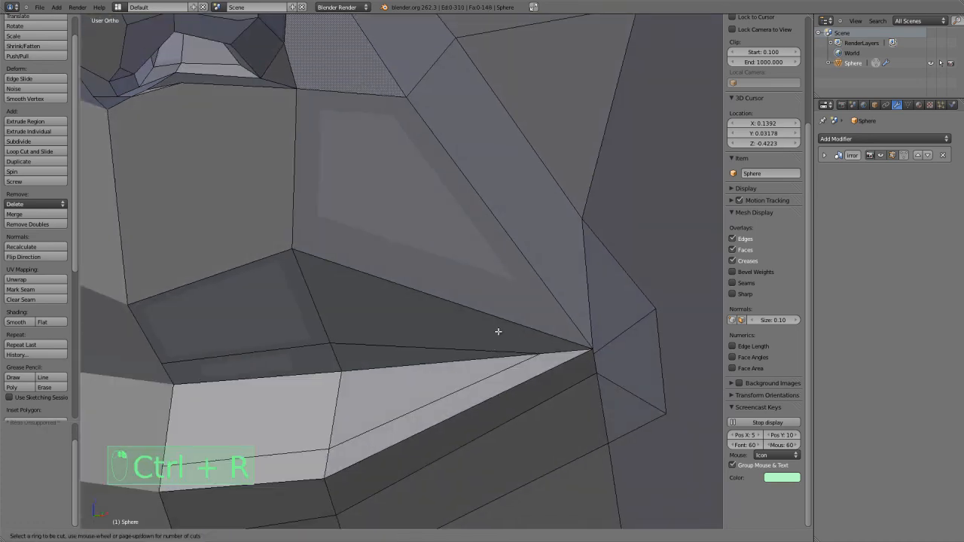
right_click(336, 322)
Knife a short vertical edge across both lips near the mouth corner, from the upper lip's top edge to the lower lip's bottom edge.
middle_click_drag(506, 356, 450, 265, "shift")
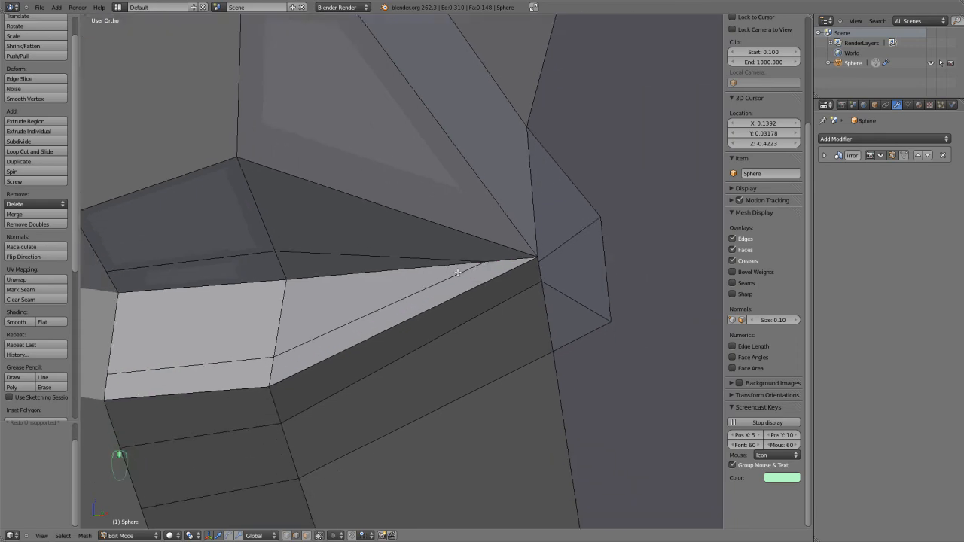
middle_click_drag(506, 293, 525, 302)
scroll(524, 302, "up", 2)
key("k")
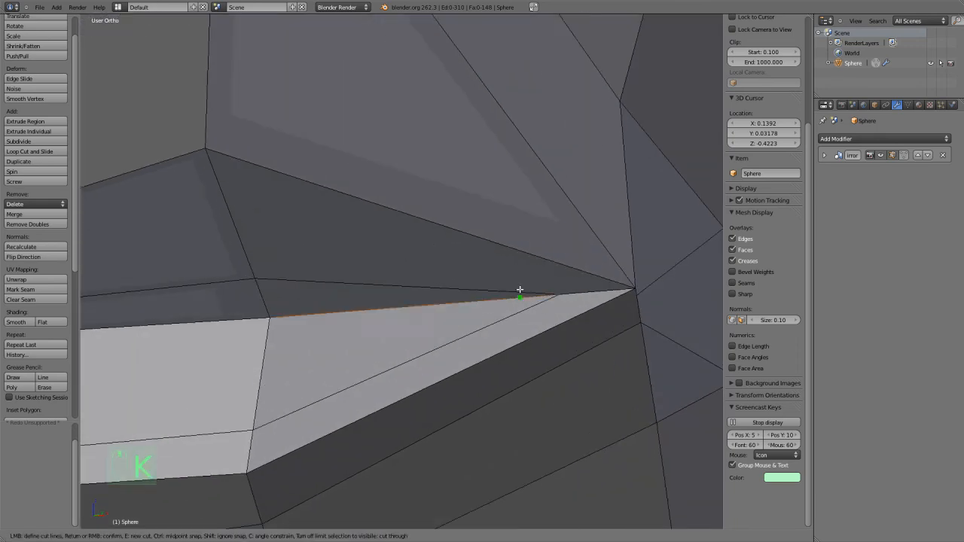
left_click(502, 247)
left_click(530, 338)
right_click(530, 339)
scroll(530, 338, "down", 3)
middle_click_drag(524, 329, 521, 338)
scroll(521, 338, "up", 2)
key("ctrl+r")
right_click(449, 349)
scroll(441, 320, "down", 2)
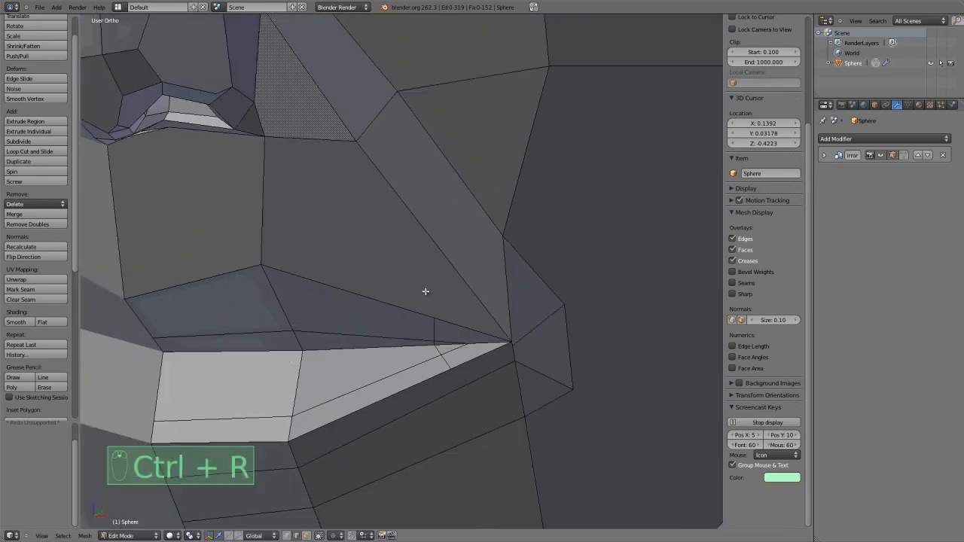
Knife a diagonal edge from the new cut on the upper lip's border up to the nostril's outer lower corner.
middle_click_drag(420, 291, 437, 335)
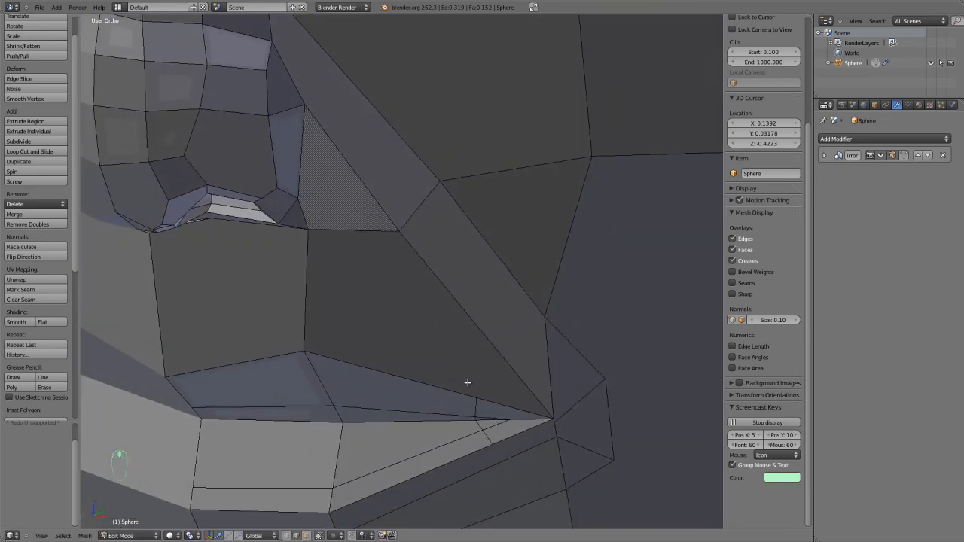
key("k")
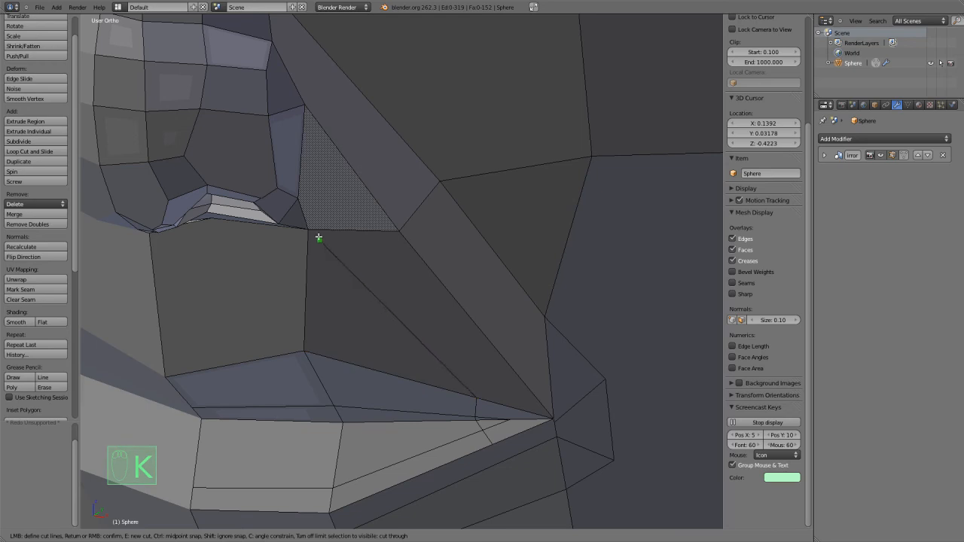
key("Return")
scroll(307, 228, "up", 8)
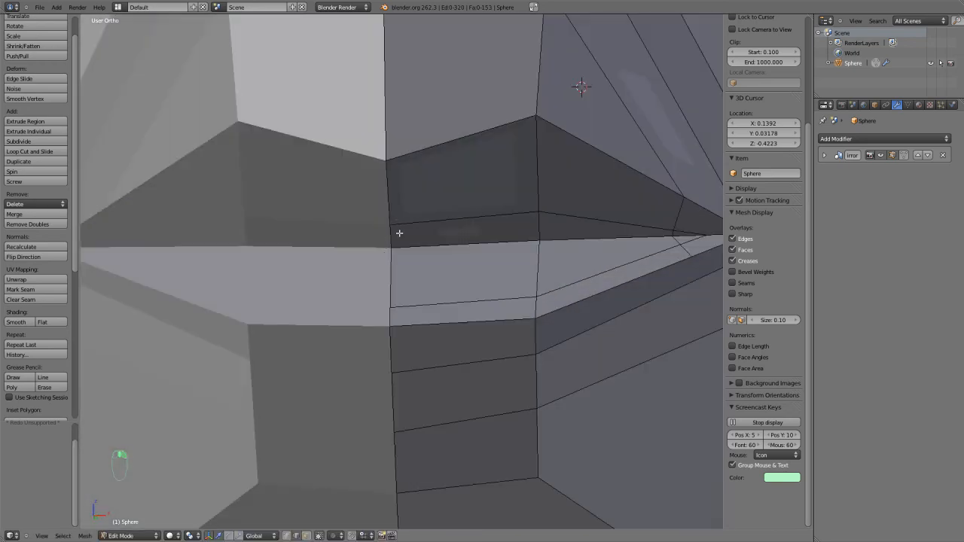
In vertex selection, select the three neighbouring vertices along the nostril's lower border and merge them into one.
scroll(399, 233, "up", 1)
middle_click_drag(408, 184, 370, 379, "shift")
middle_click_drag(419, 240, 426, 349, "shift")
scroll(426, 341, "up", 3)
key("ctrl+Tab")
left_click(360, 196)
right_click(377, 211)
key("g")
right_click(397, 202)
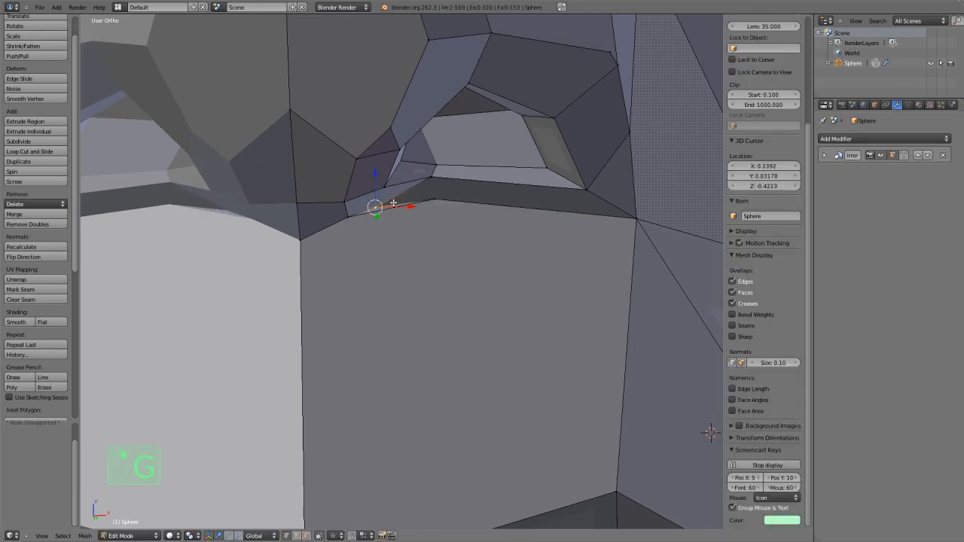
right_click(353, 214, "shift")
right_click(434, 199, "shift")
key("alt+m")
left_click(434, 198)
Reposition the merged vertex under the nostril and nudge the nostril rim vertex above it.
key("g")
left_click(390, 216)
middle_click_drag(391, 217, 448, 221)
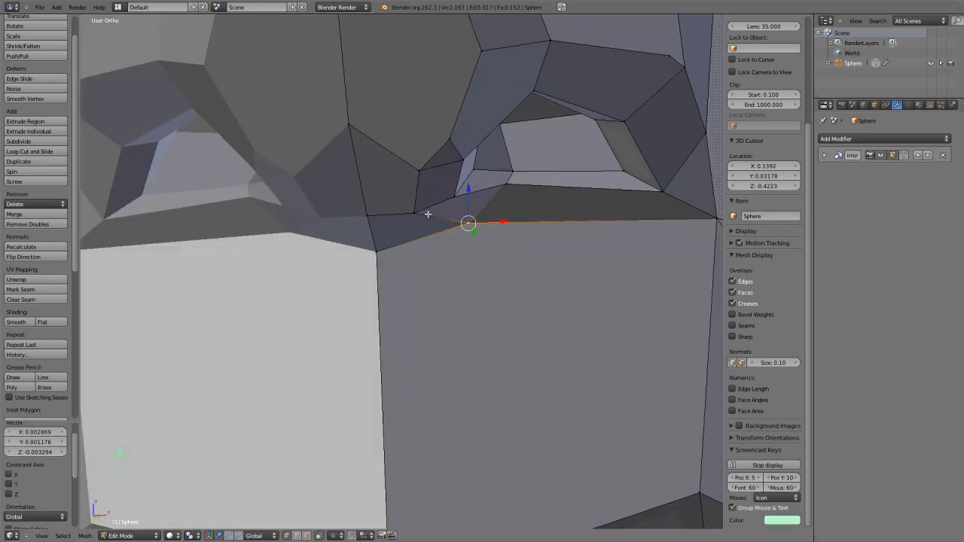
key("g")
key("g")
left_click(461, 223)
key("g")
left_click(467, 223)
right_click(502, 178)
key("g")
left_click(498, 180)
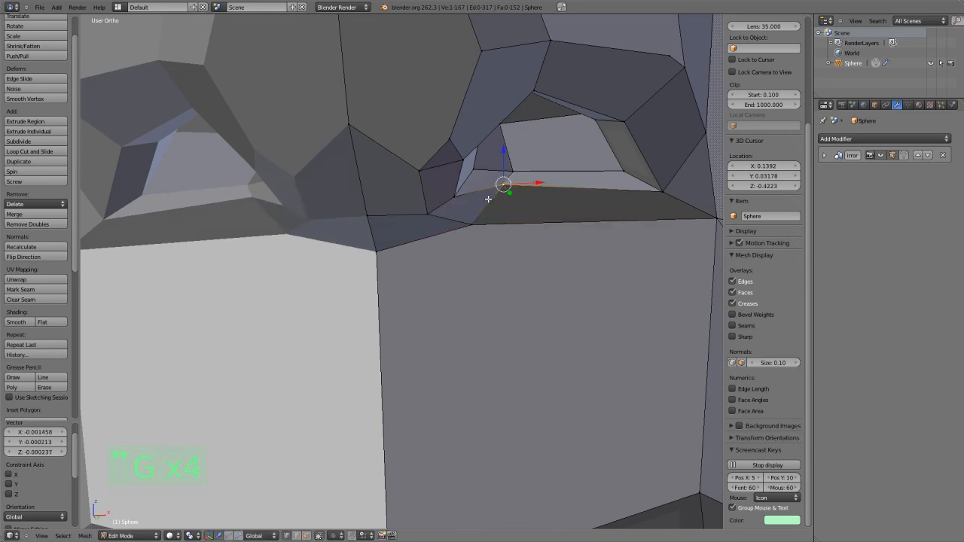
Clear the selection and add a vertical loop cut through the lips between the centre line and the next vertical edge.
scroll(462, 291, "down", 3)
key("a")
key("ctrl+r")
left_click(466, 387)
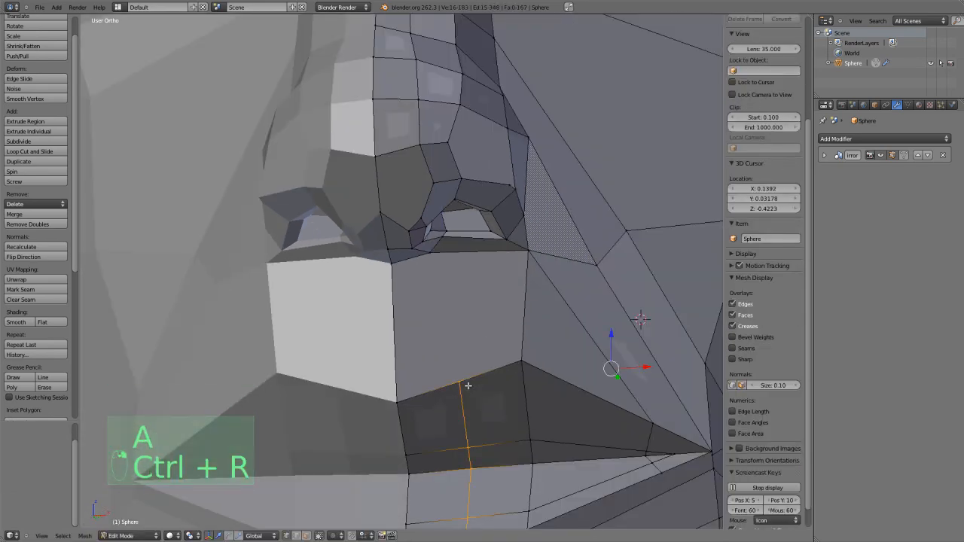
Knife an edge from the new loop cut's end on the upper lip's border up to the vertex under the nostril.
left_click(471, 401)
key("a")
key("k")
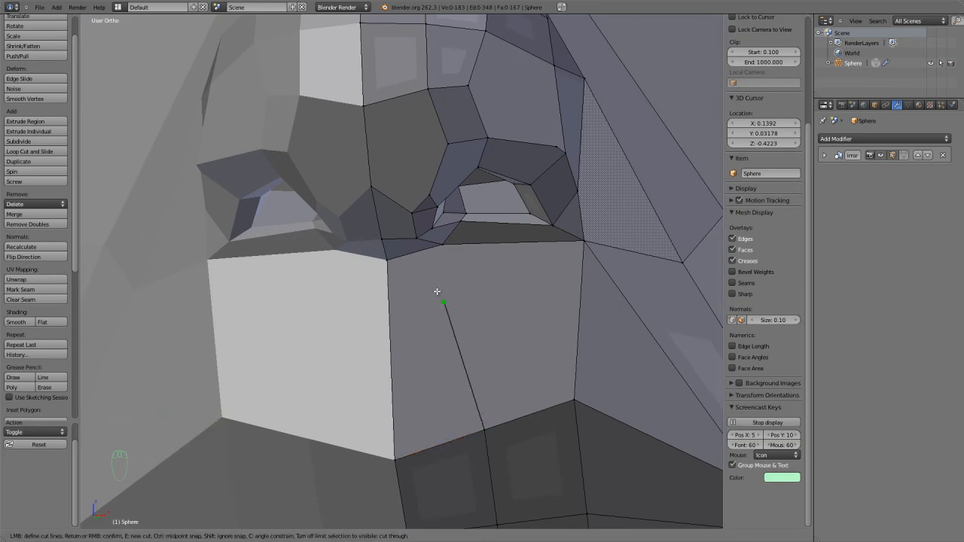
key("Return")
scroll(463, 301, "down", 1)
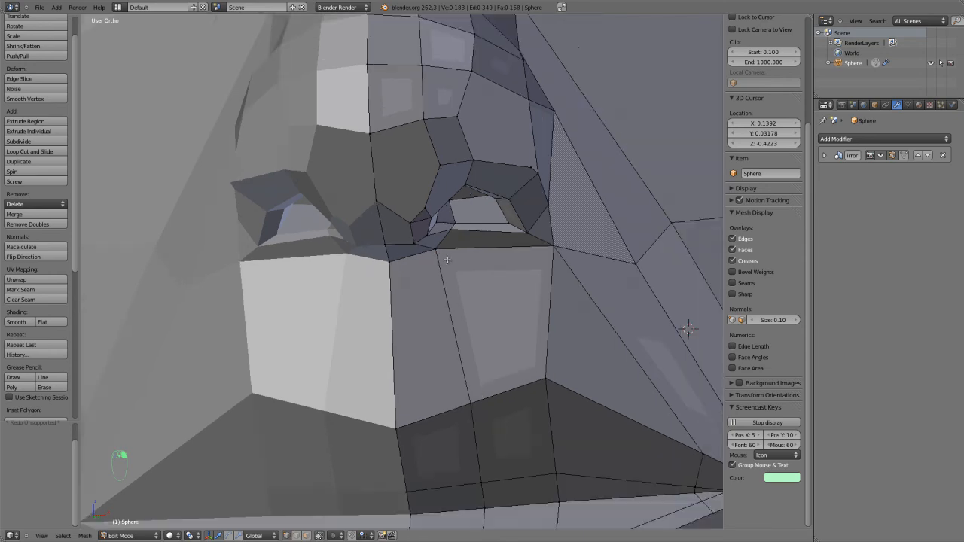
Try a vertical loop cut from the nostril down through the lips, beside the new edge, and undo it.
middle_click_drag(481, 318, 479, 326)
key("ctrl+r")
left_click(475, 279)
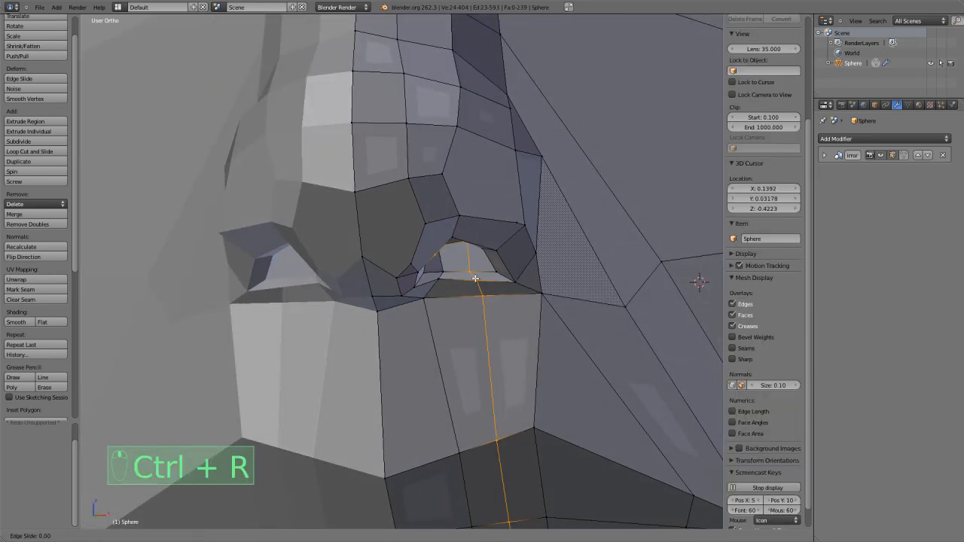
right_click(475, 279)
scroll(475, 291, "down", 3)
scroll(477, 318, "up", 3)
scroll(477, 319, "down", 2)
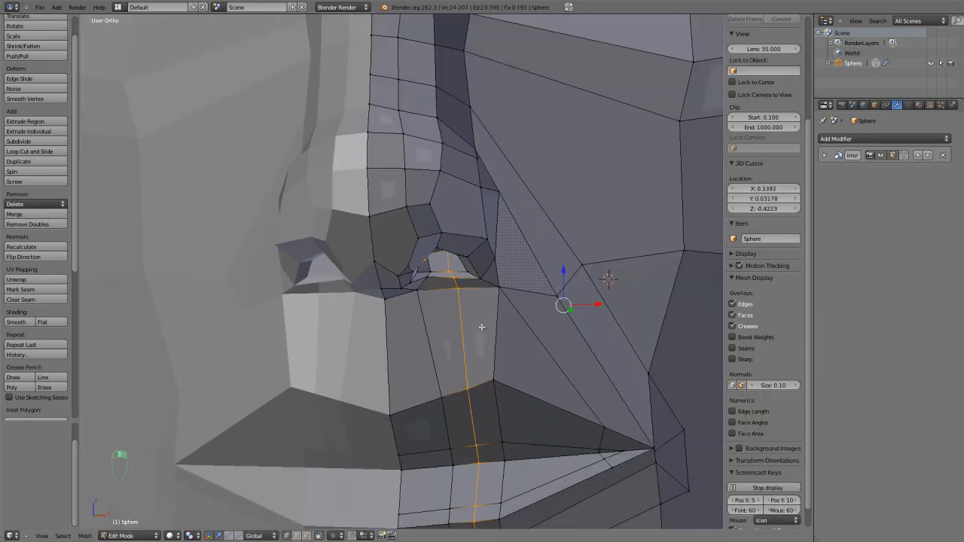
key("ctrl+z")
In edge selection, dissolve the diagonal edge running from the nostril's outer lower corner to the mouth corner.
middle_click_drag(483, 334, 459, 320, "shift")
scroll(449, 299, "up", 2)
key("a")
key("a")
scroll(459, 320, "down", 3)
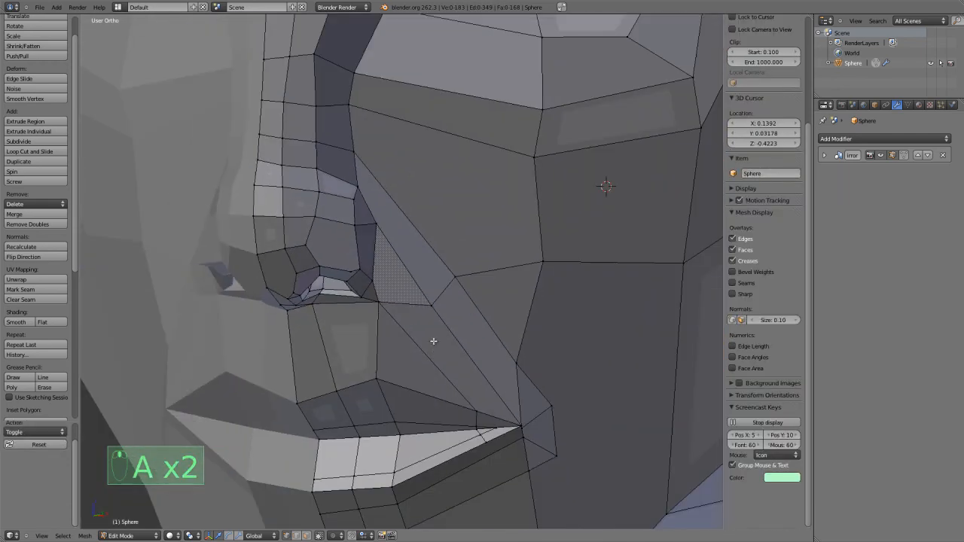
scroll(437, 349, "up", 3)
key("ctrl+Tab")
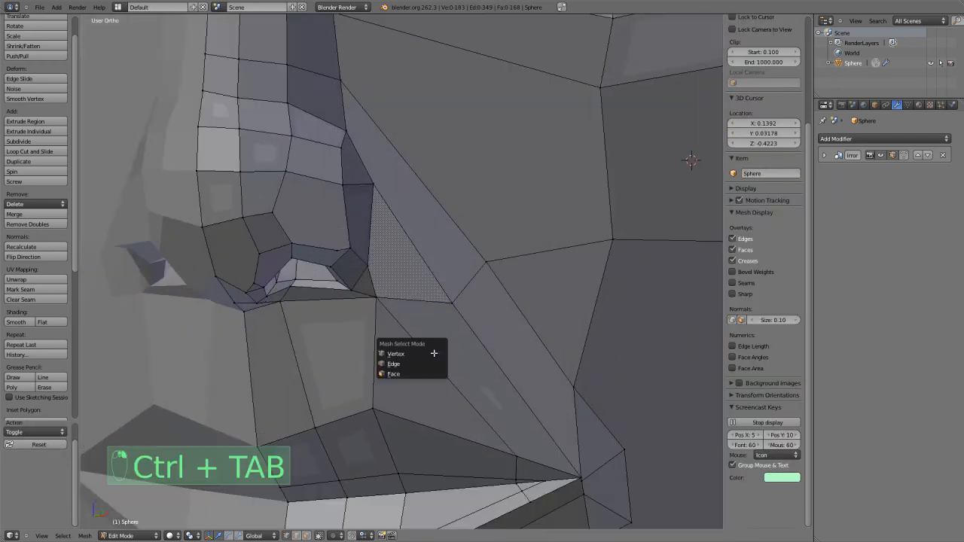
left_click(434, 353)
right_click(434, 353)
key("x")
left_click(434, 353)
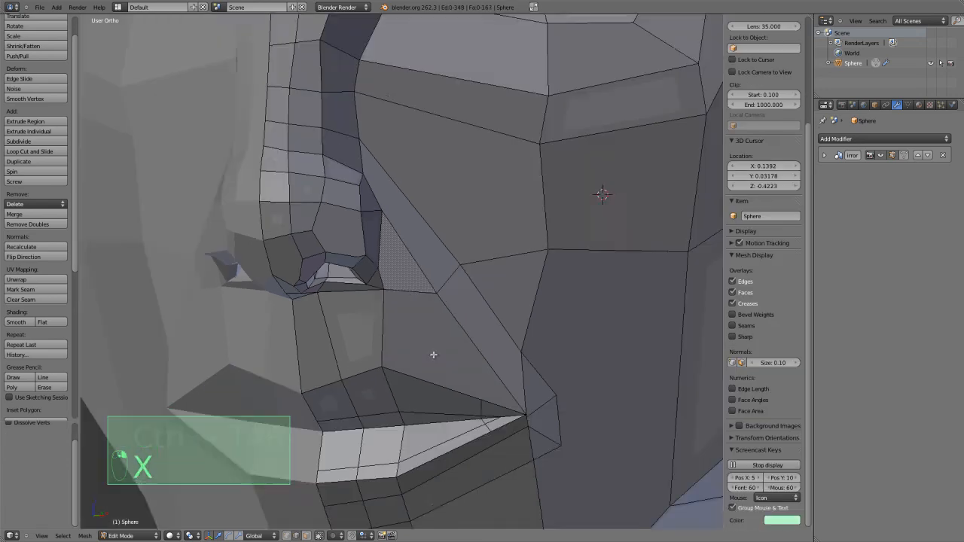
middle_click_drag(433, 355, 441, 346)
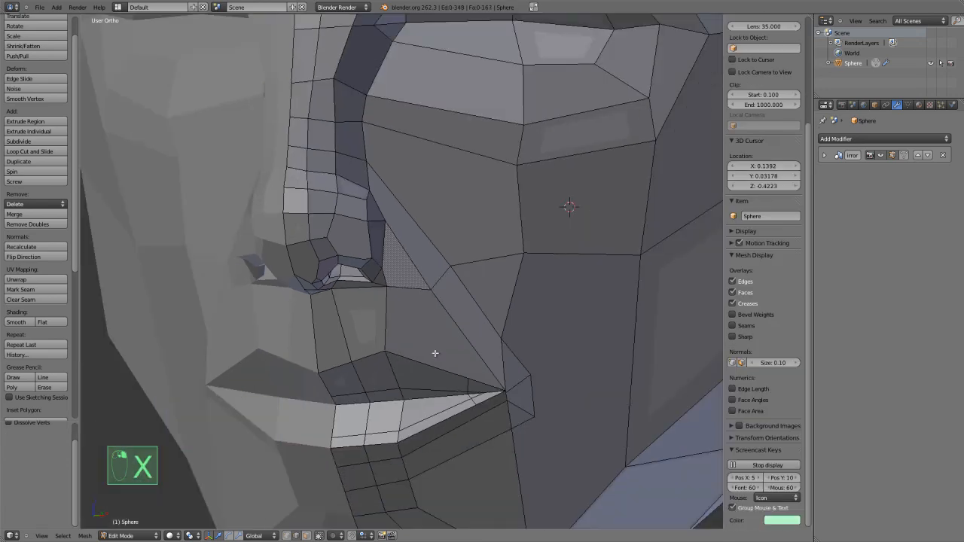
Add a centred vertical loop cut through the outer part of the lips, between the lip peak and the mouth corner.
key("ctrl+r")
left_click(440, 361)
right_click(440, 362)
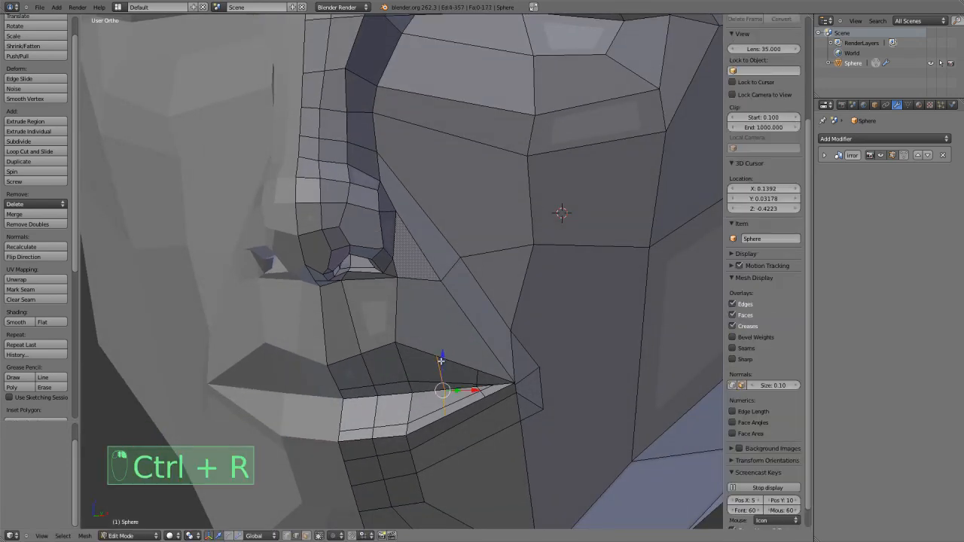
Add a loop cut across the lower nose-to-mouth strip and move its inner vertex up along the strip's border.
scroll(443, 353, "up", 2)
left_click(510, 308)
right_click(510, 308)
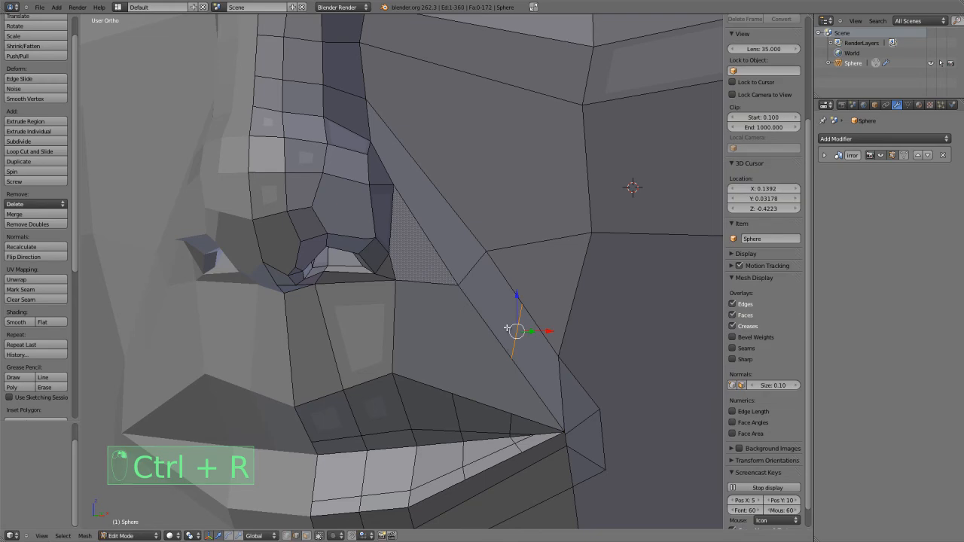
key("ctrl+Tab")
left_click(486, 333)
key("g")
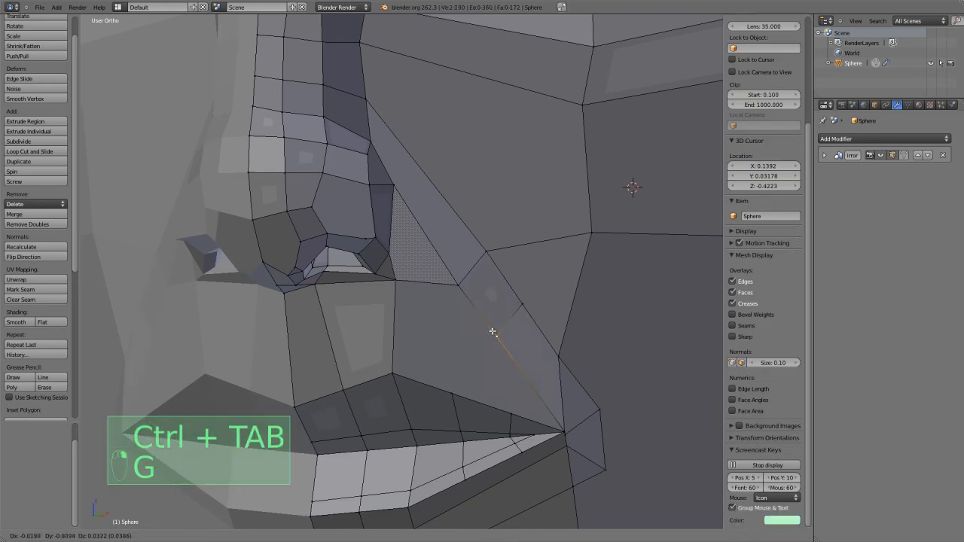
right_click(492, 330)
Clear the selection and knife an edge from that strip vertex down to the upper lip border's vertex nearest the mouth corner.
key("a")
key("k")
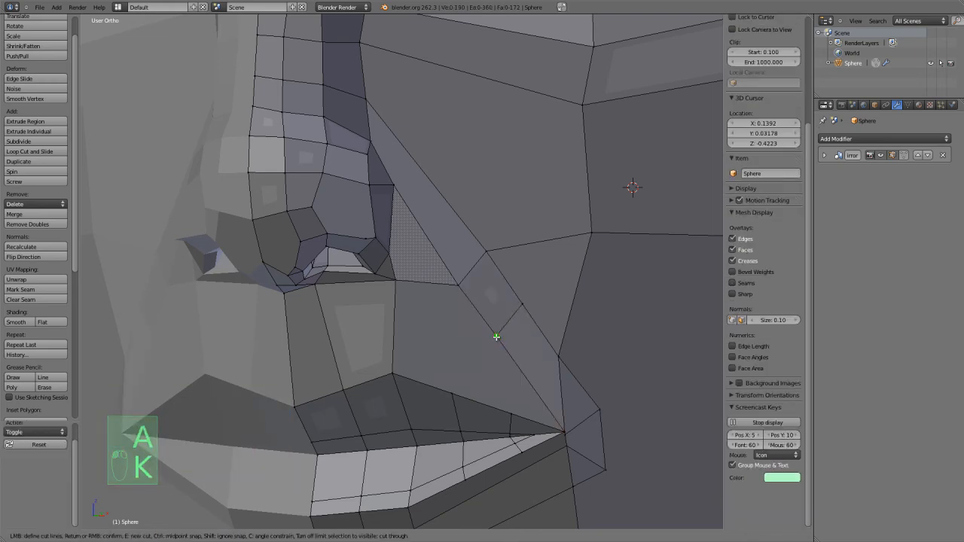
left_click(496, 337)
left_click(510, 412)
right_click(499, 389)
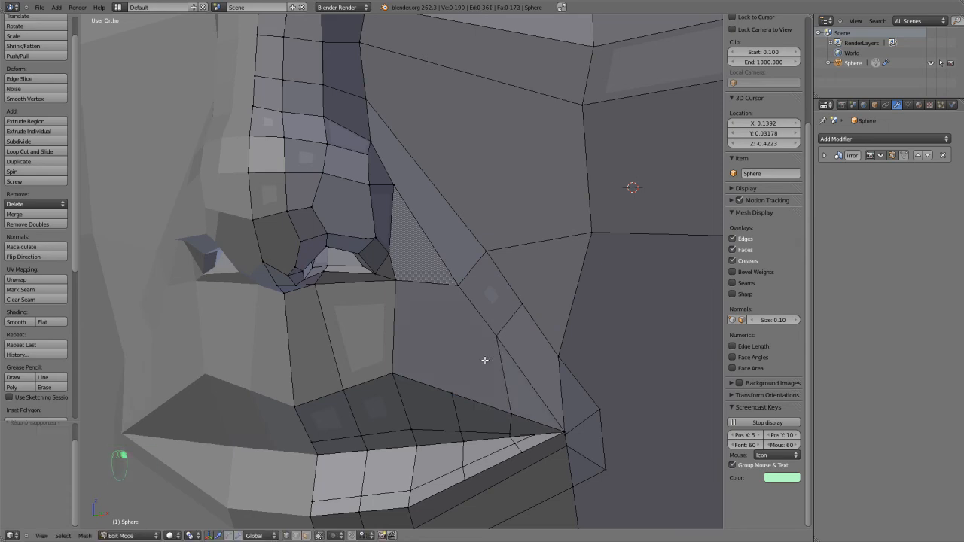
Knife an edge from the next strip vertex up, beside the nose wing, down to the new cut on the upper lip's border.
scroll(472, 339, "down", 1)
key("k")
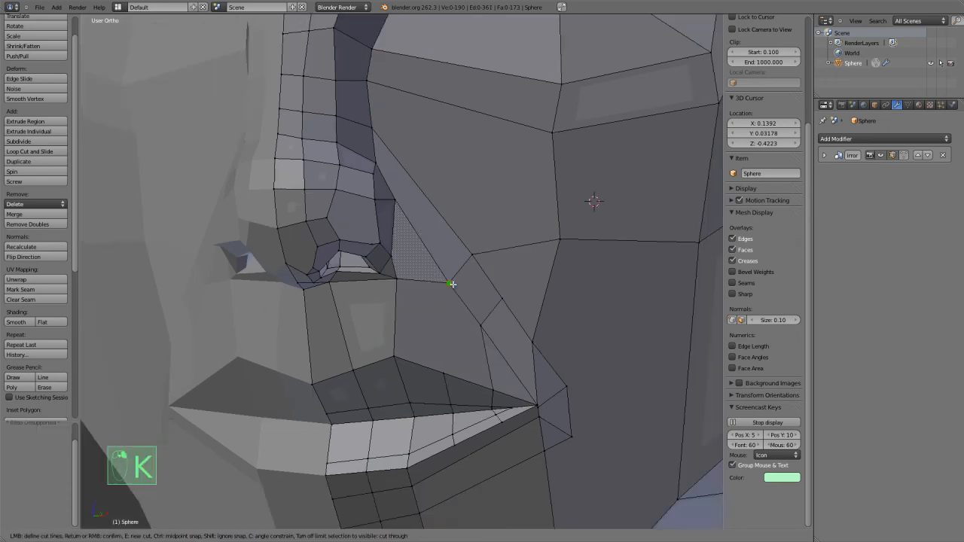
left_click(442, 372)
right_click(442, 370)
scroll(442, 371, "down", 1)
key("ctrl+r")
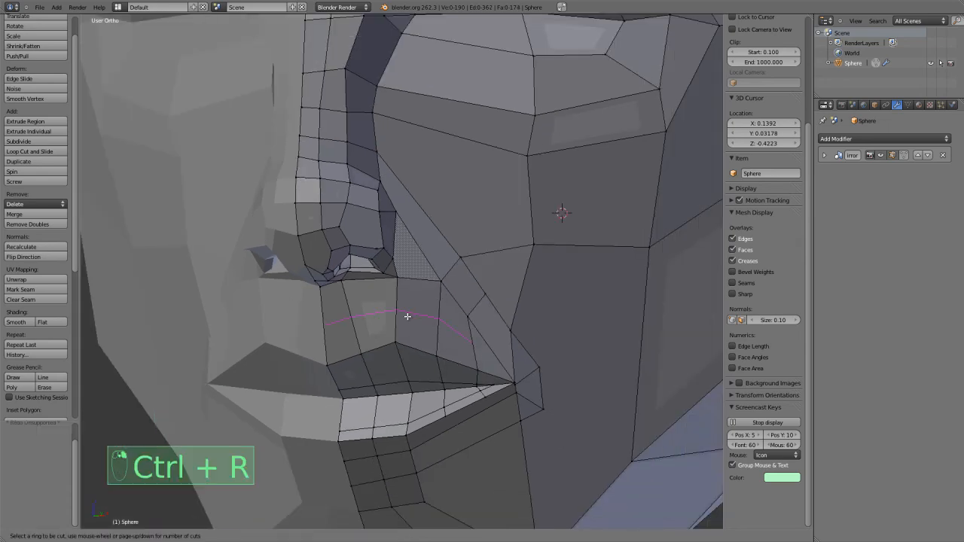
right_click(398, 316)
middle_click_drag(397, 316, 341, 278)
scroll(480, 340, "up", 3)
scroll(489, 319, "up", 2)
Select the vertex at the mouth corner and try moving it slightly upward.
right_click(464, 330)
key("g")
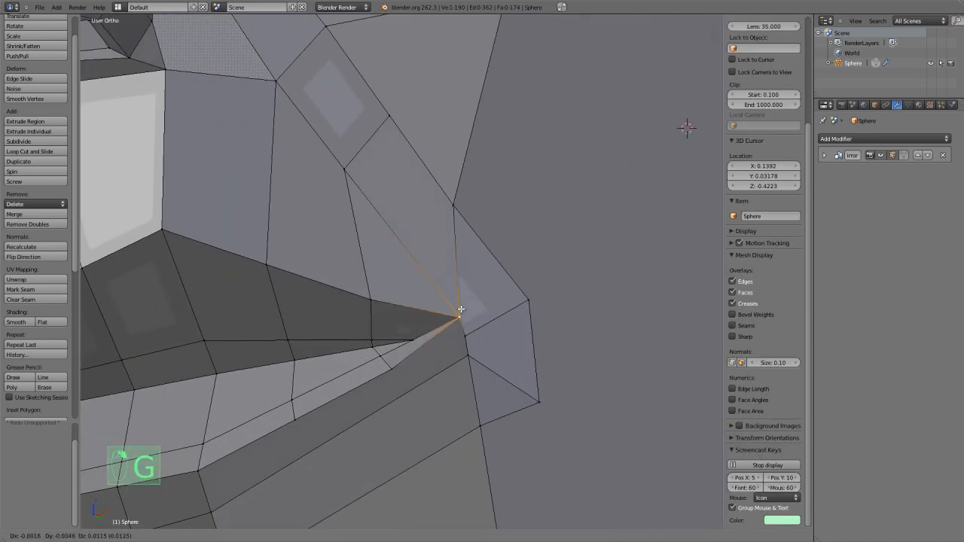
right_click(461, 309)
Try a loop cut across the lower nose-to-mouth strip and the adjoining cheek face, and undo it.
key("ctrl+r")
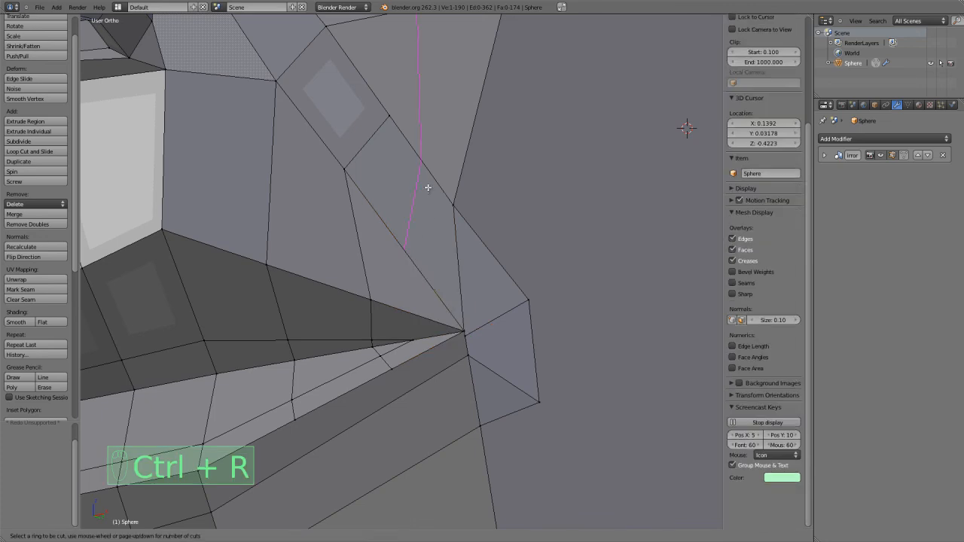
key("ctrl+r")
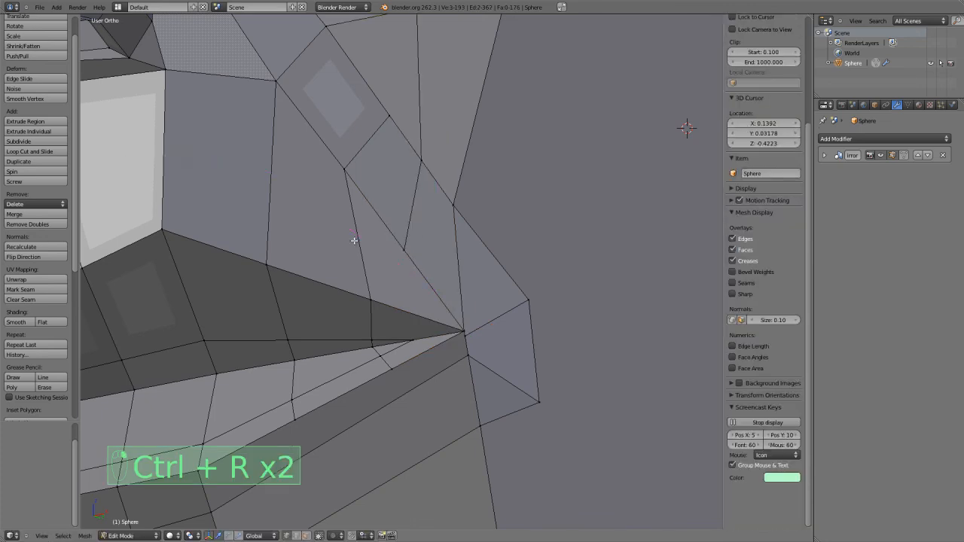
right_click(354, 241)
scroll(413, 243, "down", 4)
middle_click_drag(417, 251, 420, 256)
scroll(422, 259, "up", 3)
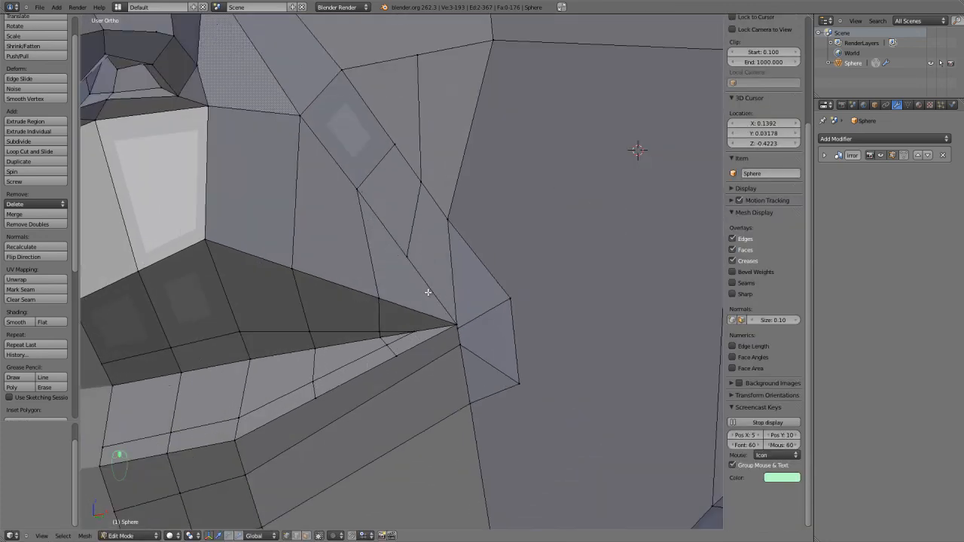
key("ctrl+z")
Rip the mouth corner vertex twice to detach the upper and lower lip corners from the cheek.
scroll(427, 322, "up", 2)
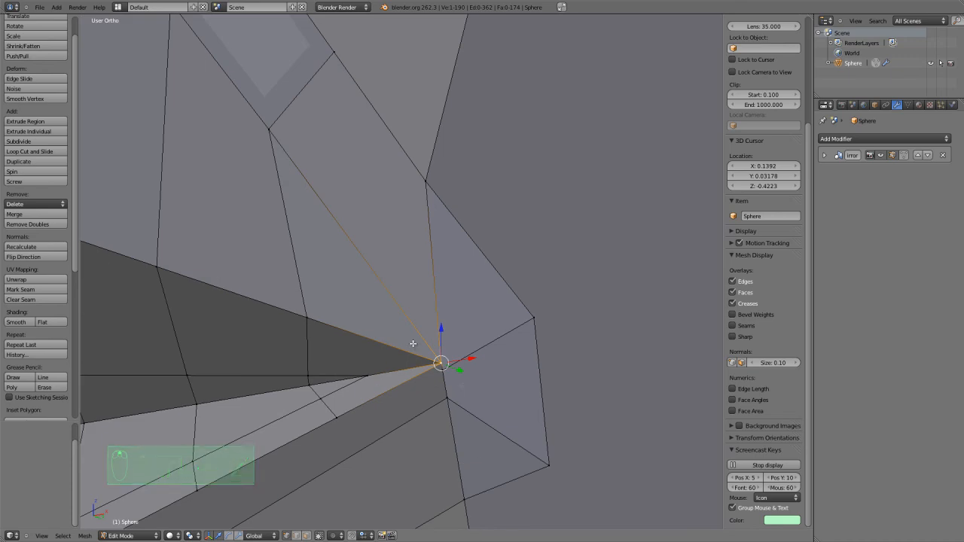
key("v")
left_click(384, 336)
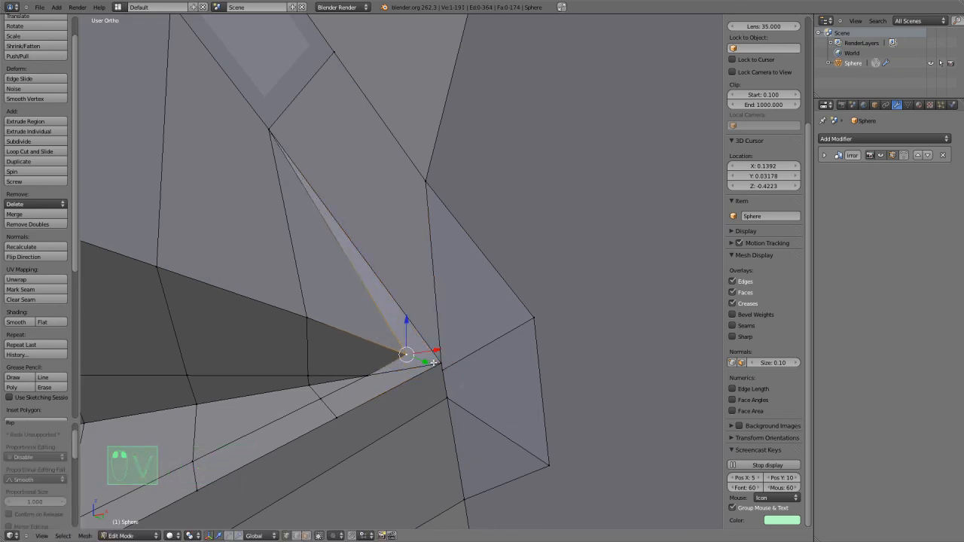
key("v")
left_click(388, 376)
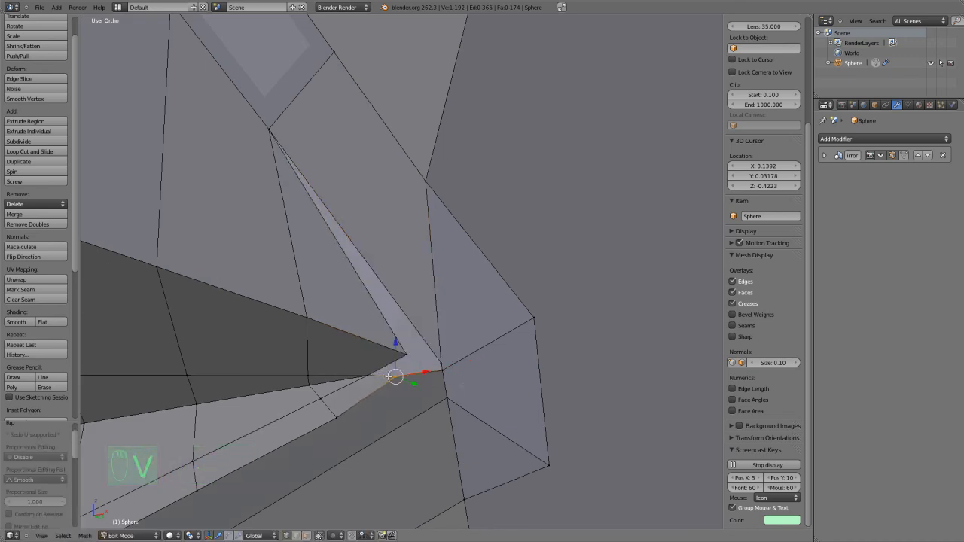
Move the inner lip vertex at the mouth corner inward and up, and rip it to part the upper and lower lip.
scroll(368, 350, "down", 2)
key("g")
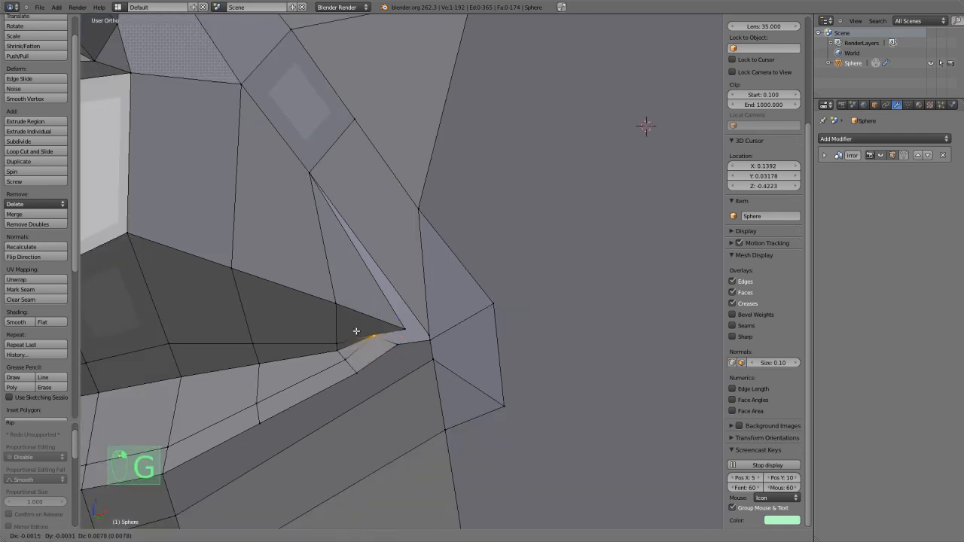
left_click(367, 344)
scroll(375, 337, "up", 4)
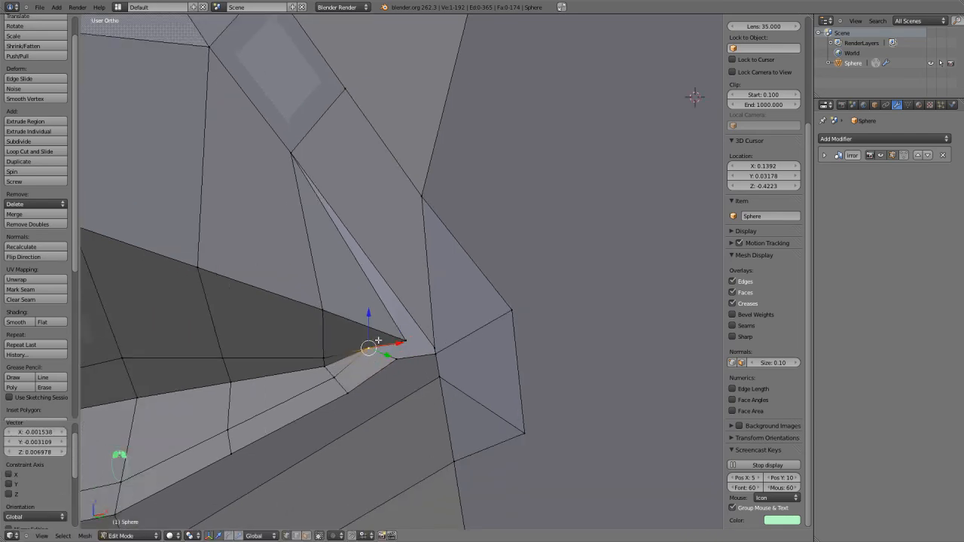
key("z")
key("z")
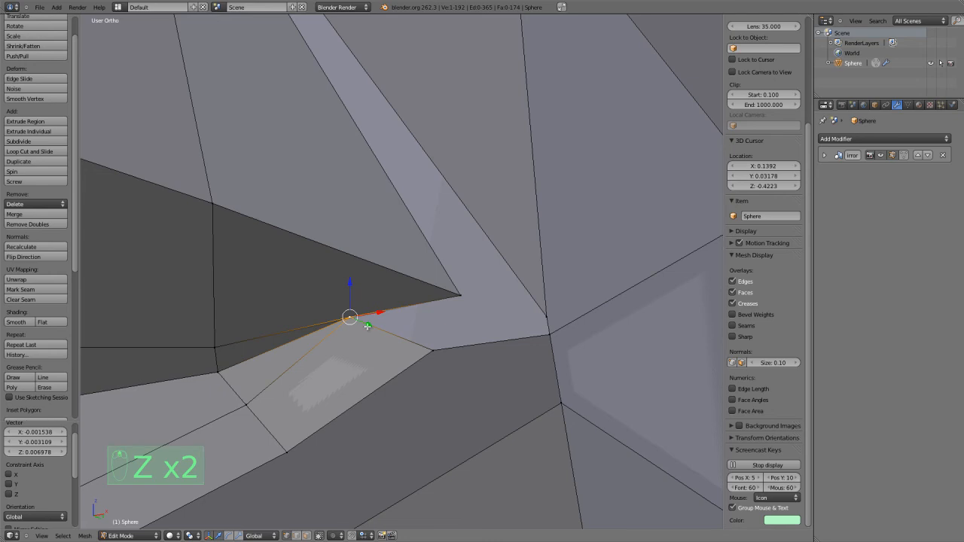
key("v")
left_click(352, 326)
Select the four ripped lip vertices at the mouth corner and fill them with a face.
key("z")
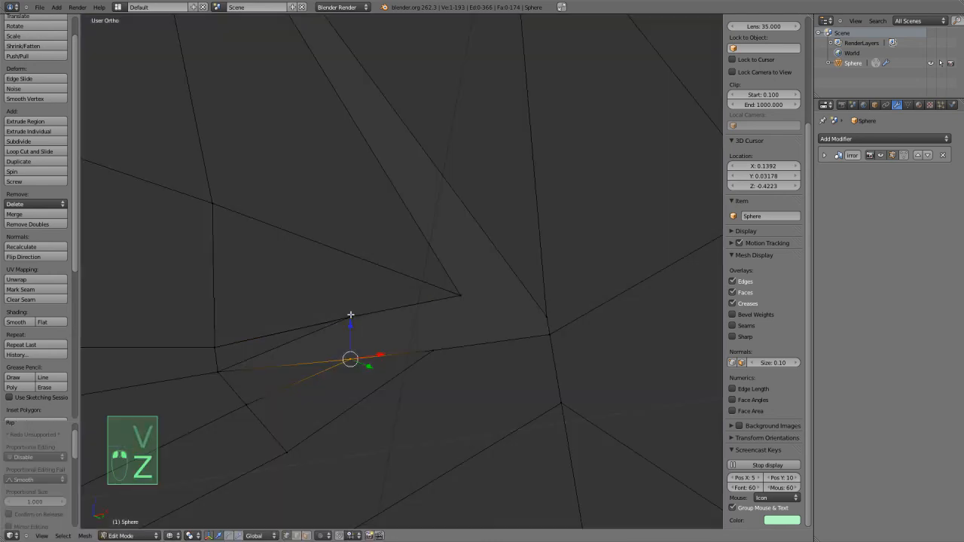
right_click(430, 305, "shift")
key("f")
key("z")
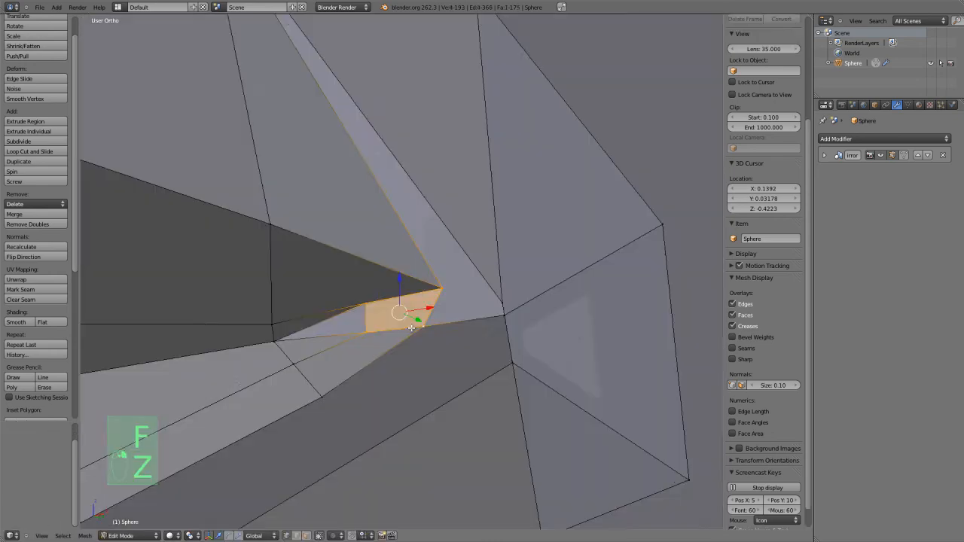
key("ctrl+r")
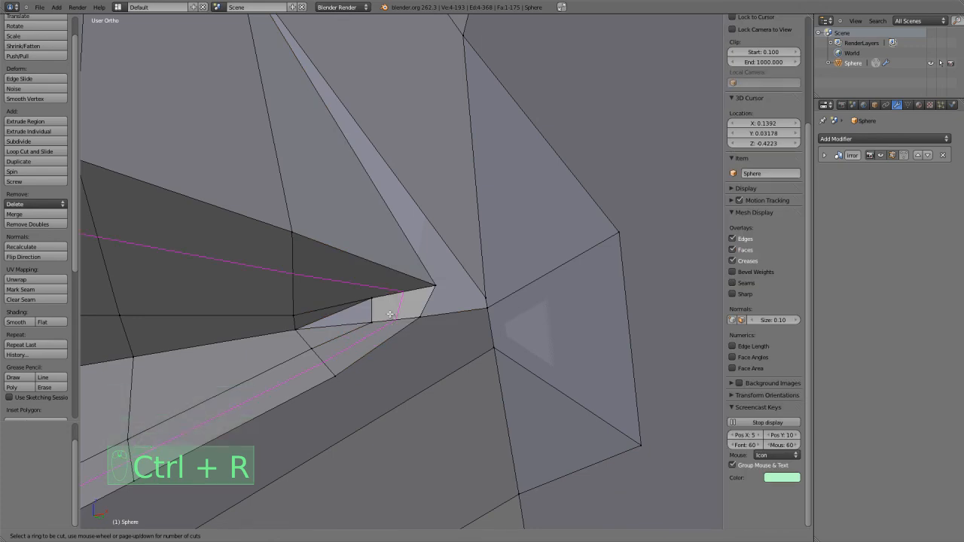
key("Escape")
Select the three vertices around the remaining gap beside the new corner face and fill it with a triangle.
middle_click_drag(332, 317, 519, 291, "shift")
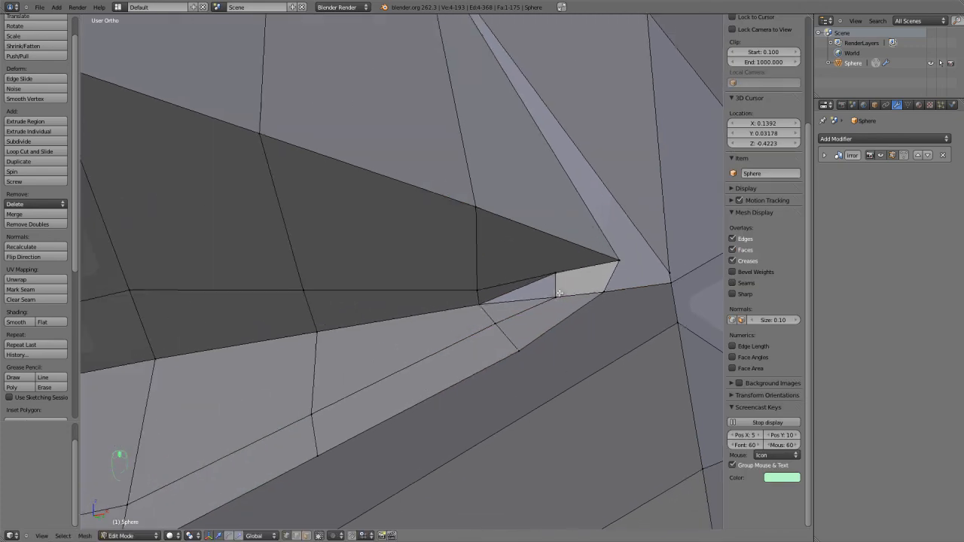
right_click(489, 300)
right_click(557, 296, "shift")
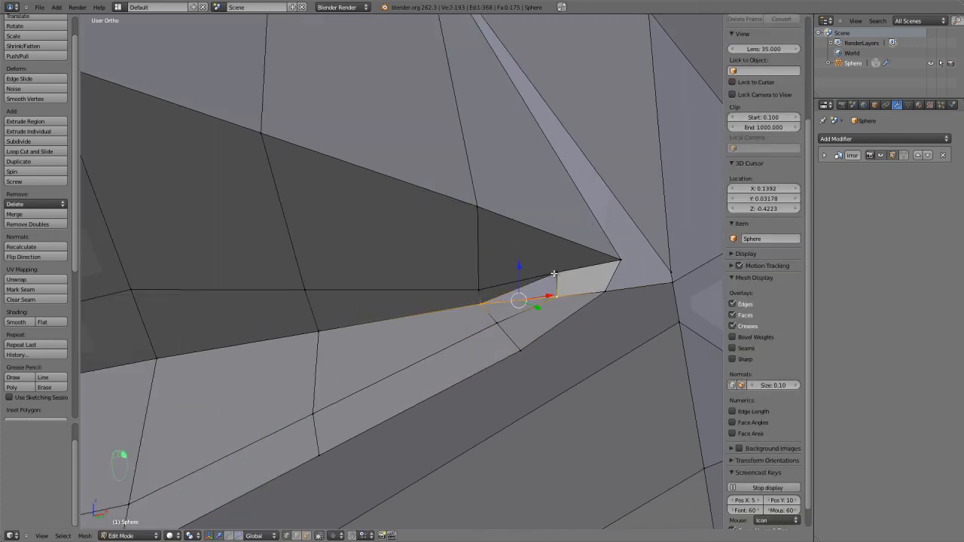
key("z")
key("z")
key("f")
In face selection, join the new triangle with the thin face beside it into one face and clear the selection.
key("ctrl+Tab")
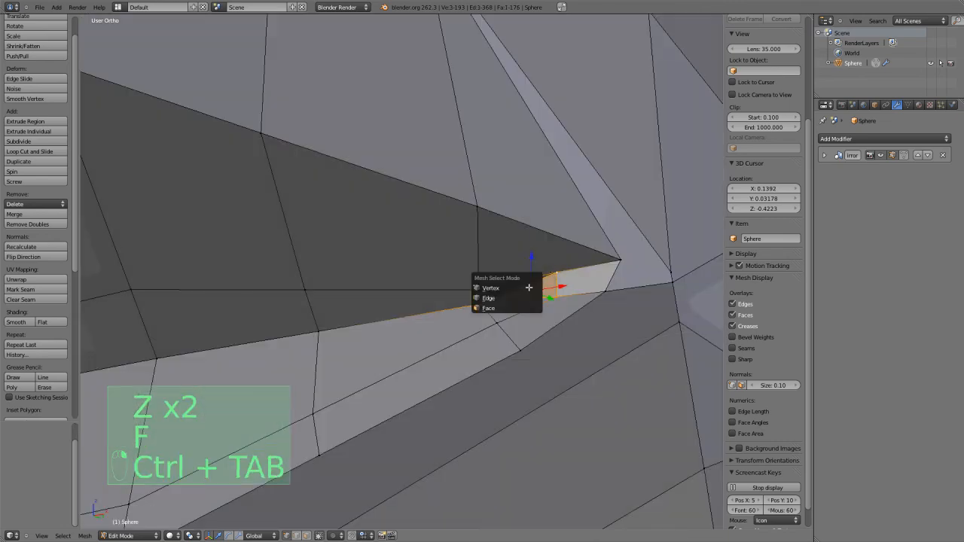
left_click(510, 307)
key("f")
scroll(506, 289, "down", 2)
key("a")
middle_click_drag(507, 289, 393, 326)
key("ctrl+r")
right_click(397, 325)
In vertex selection, fill the narrow gap between the mouth corner and the lower strip vertex with a triangle.
scroll(399, 327, "up", 2)
key("ctrl+Tab")
left_click(426, 358)
right_click(435, 402)
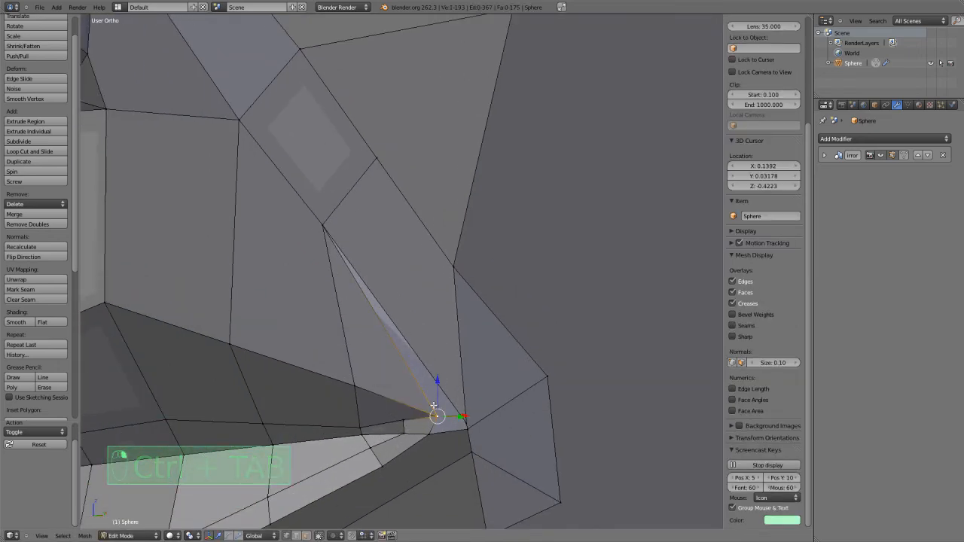
right_click(328, 235, "shift")
key("f")
Join the narrow triangle with the adjacent face above the upper lip into one face and return to vertex selection.
key("ctrl+Tab")
left_click(339, 292)
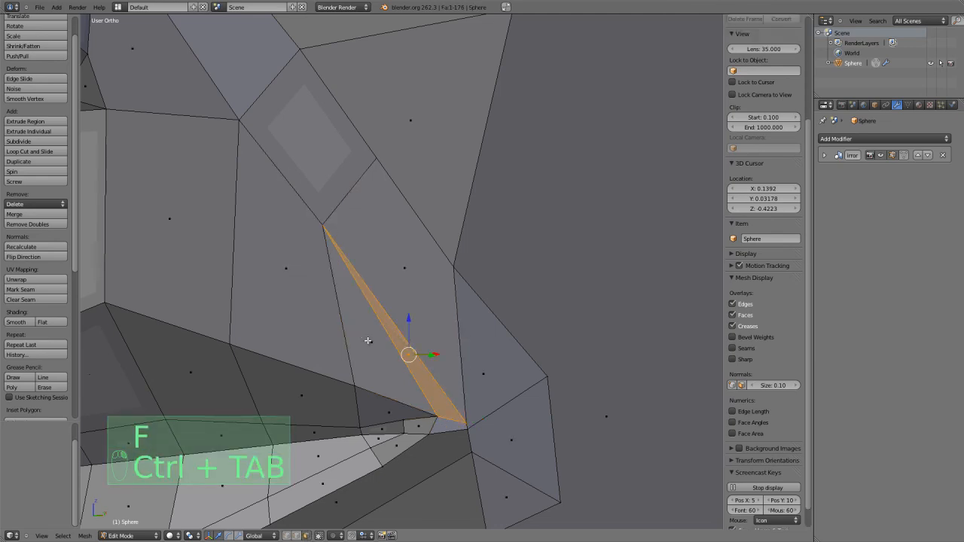
right_click(367, 340, "shift")
key("f")
key("ctrl+Tab")
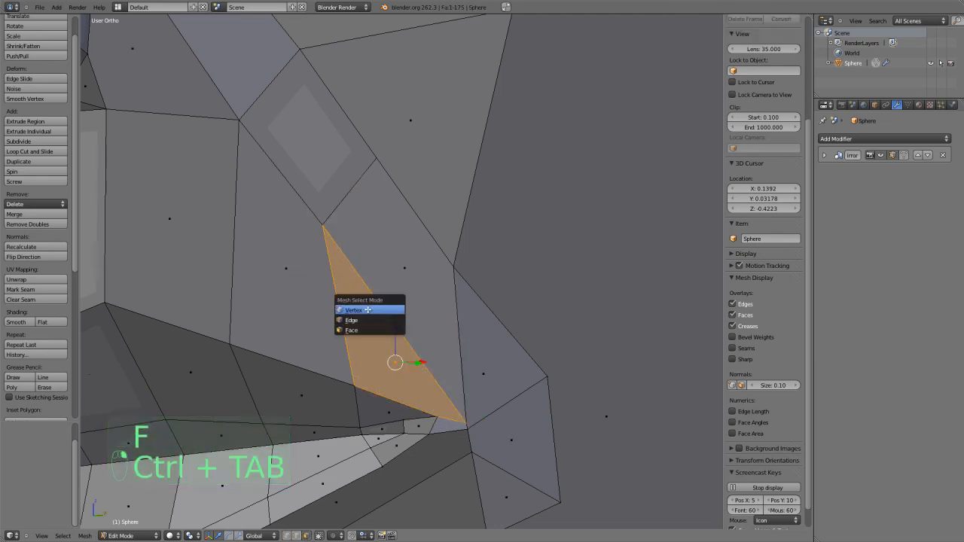
left_click(367, 309)
key("ctrl+r")
right_click(346, 329)
middle_click_drag(367, 313, 407, 161, "shift")
scroll(425, 328, "down", 3)
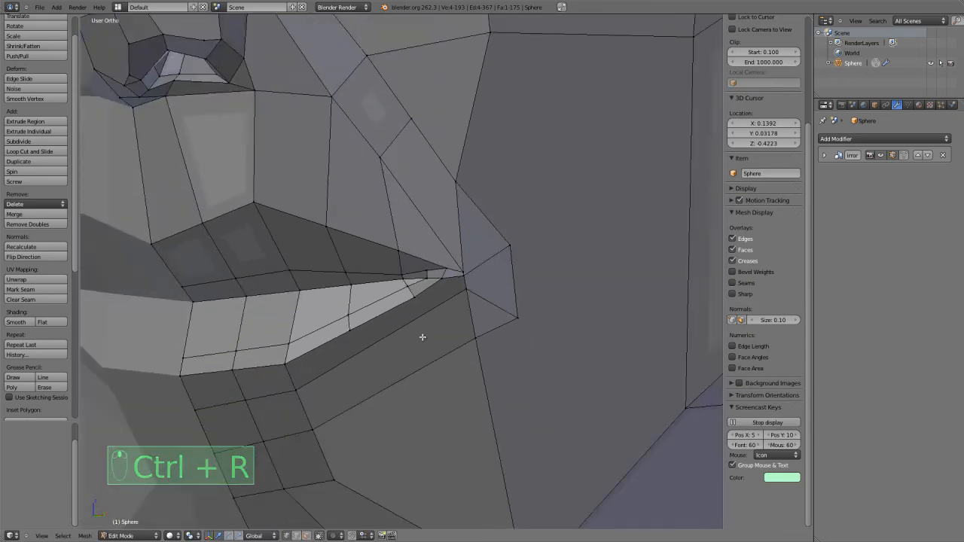
scroll(424, 328, "up", 3)
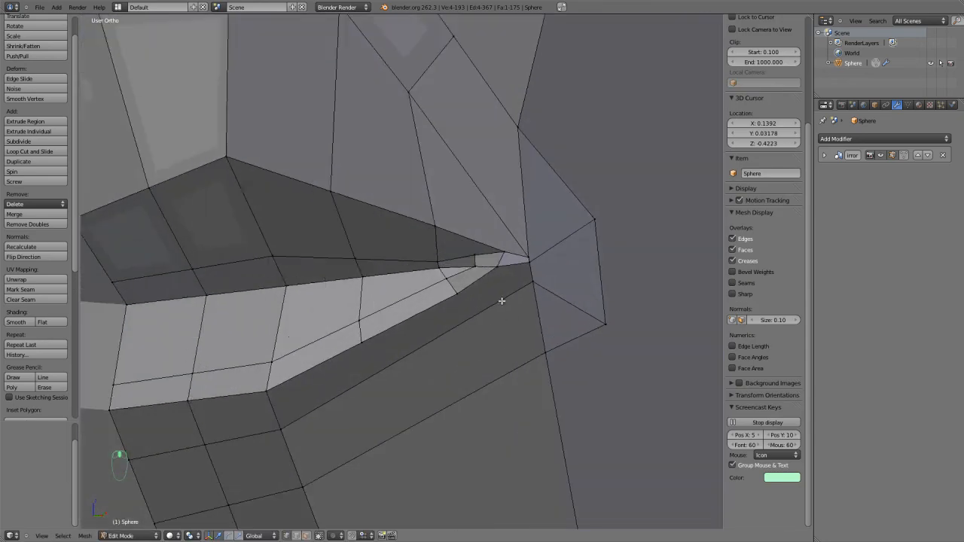
Knife-cut an edge from the outer lower vertex beside the mouth corner down to the jawline vertex.
scroll(497, 302, "up", 1)
scroll(493, 301, "down", 2)
middle_click_drag(494, 299, 475, 213, "shift")
scroll(477, 257, "down", 1)
middle_click_drag(485, 264, 475, 290, "shift")
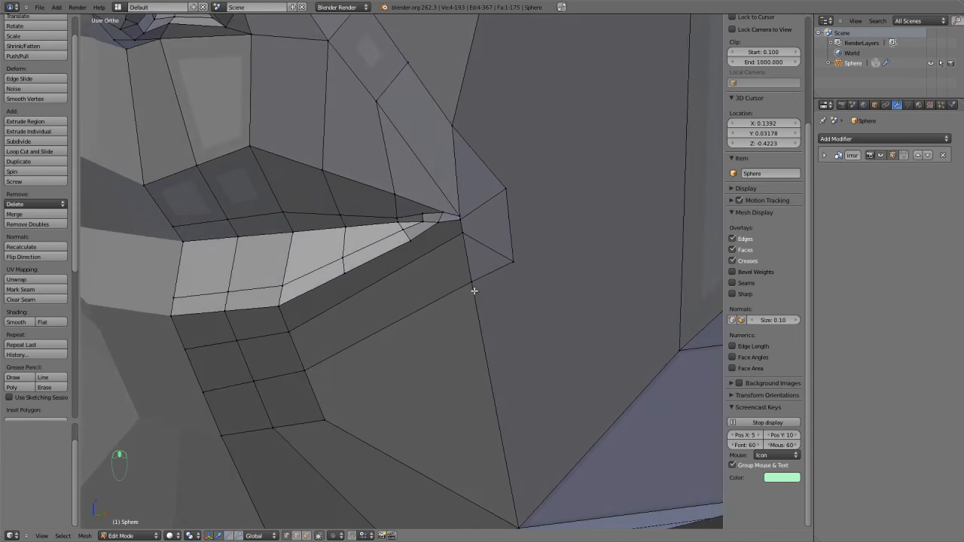
scroll(471, 291, "up", 2)
key("ctrl+Tab")
key("ctrl+Tab")
key("k")
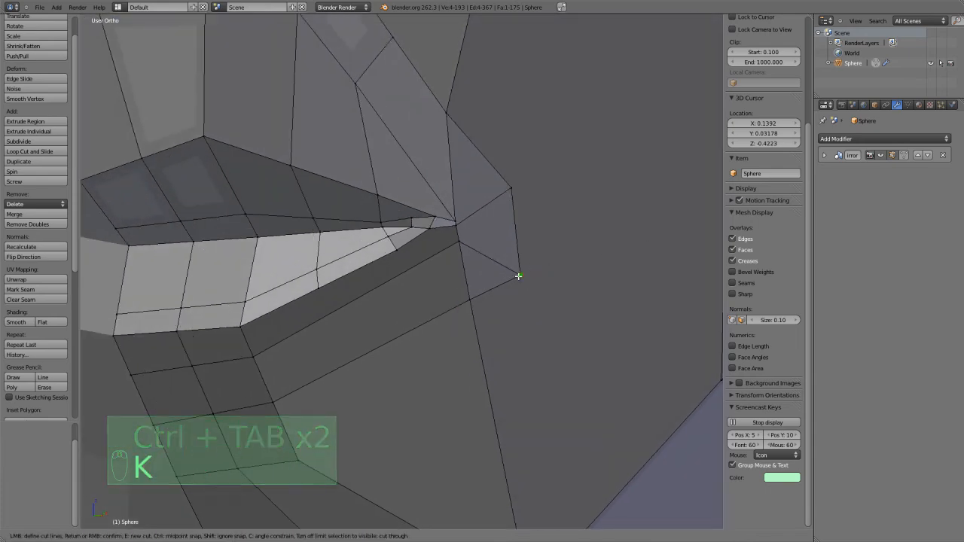
left_click(518, 277)
middle_click_drag(507, 365, 489, 168, "shift")
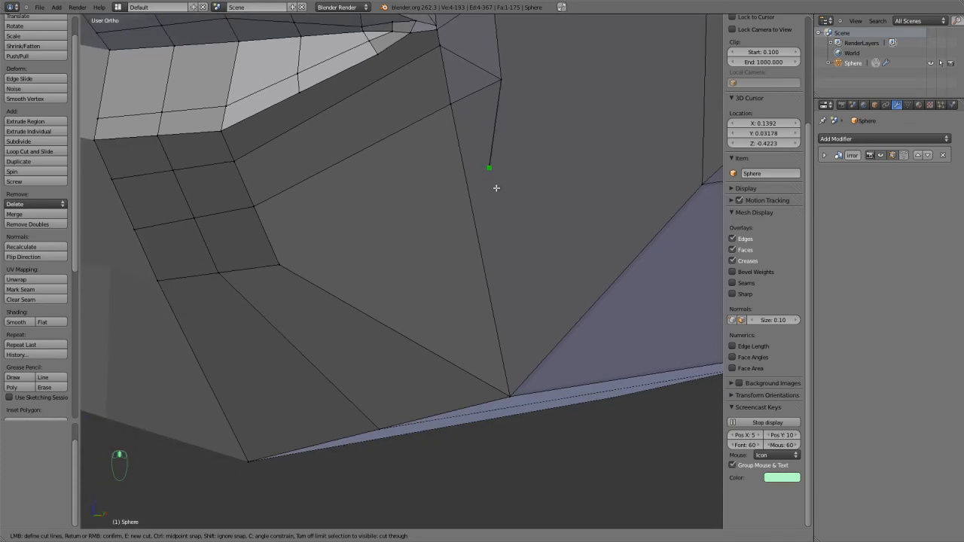
left_click(509, 395)
key("Return")
In edge selection, dissolve the old edge running from the lower strip's end down to the jawline vertex.
scroll(482, 301, "down", 1)
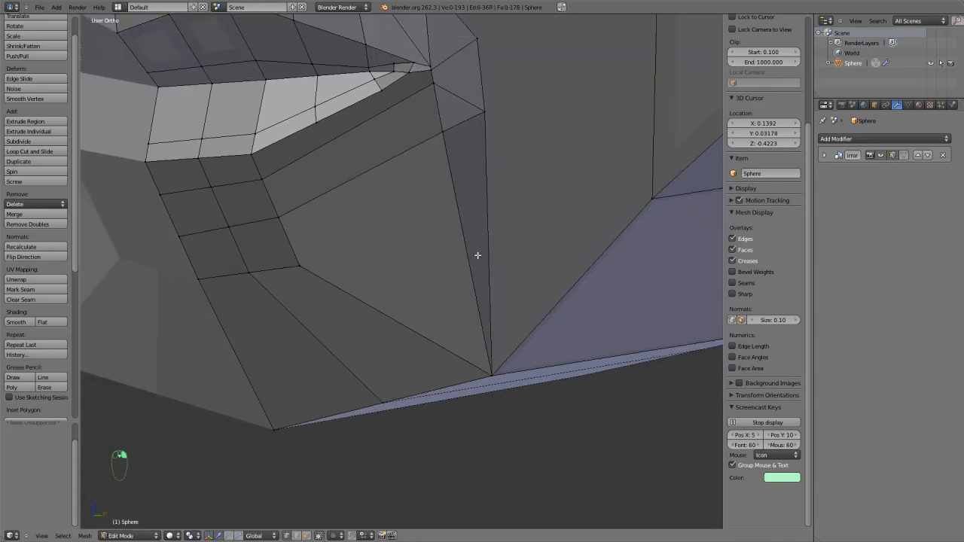
key("ctrl+Tab")
left_click(467, 254)
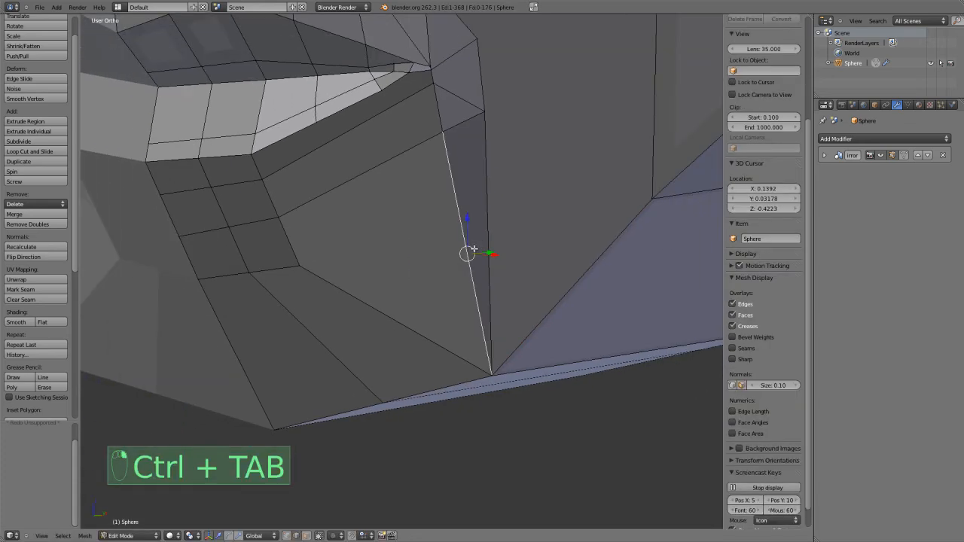
key("x")
left_click(472, 250)
scroll(429, 239, "down", 3)
middle_click_drag(430, 357, 420, 275)
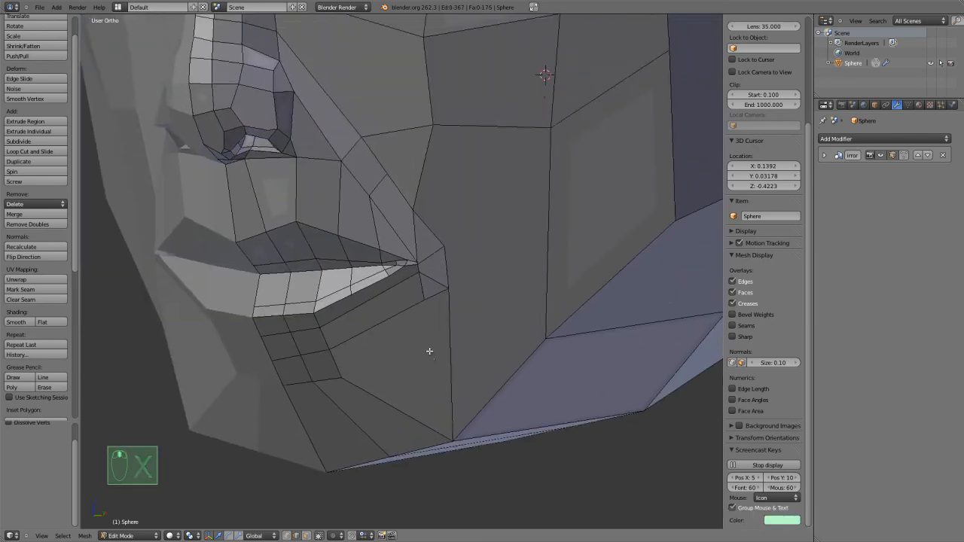
scroll(430, 271, "up", 5)
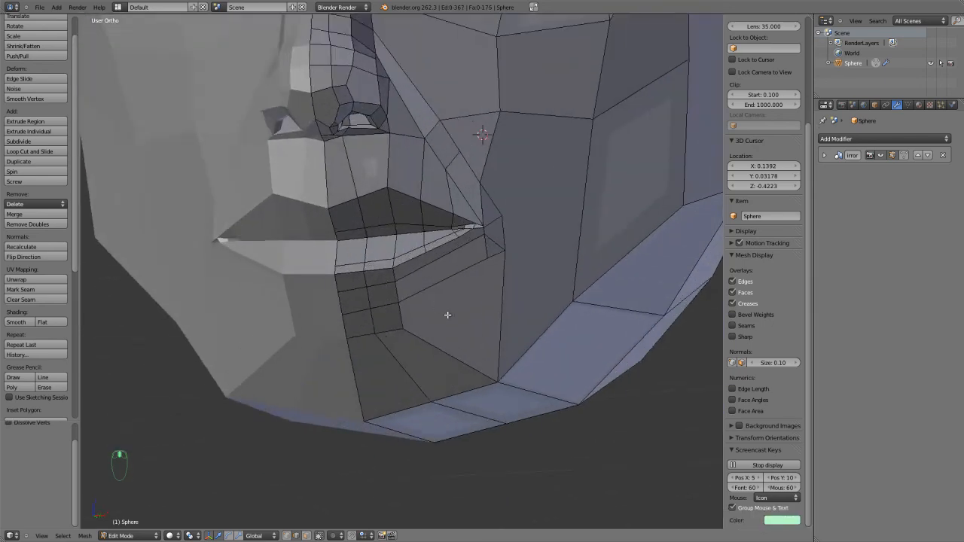
key("ctrl+r")
right_click(358, 159)
Knife-cut from the lower lip's outer vertex down across both strips below the mouth corner.
scroll(465, 233, "up", 4)
mouse_move(465, 233)
middle_mouse_down()
mouse_move(471, 252)
mouse_move(471, 240)
middle_mouse_up()
scroll(472, 241, "up", 2)
scroll(449, 268, "down", 2)
middle_click_drag(436, 278, 431, 260)
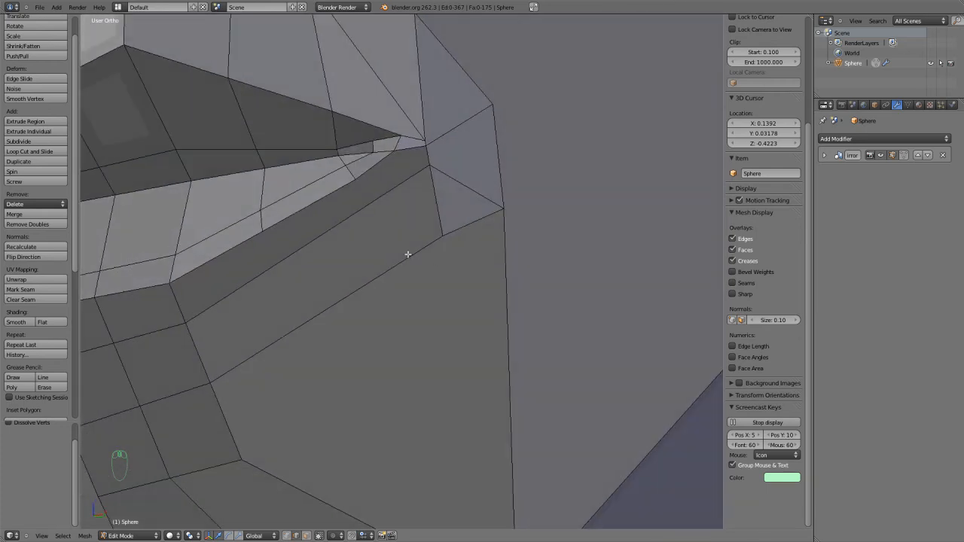
middle_click_drag(388, 199, 392, 209)
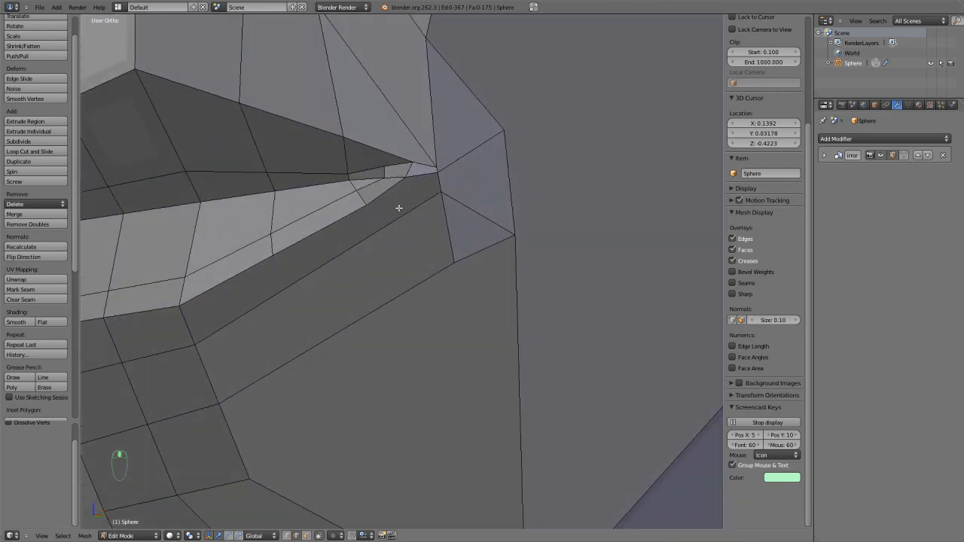
key("ctrl+r")
key("k")
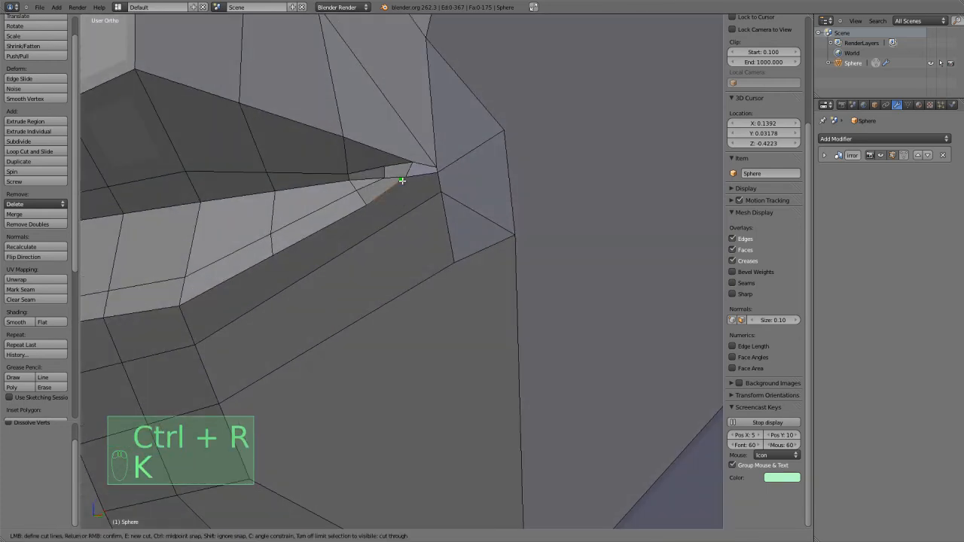
left_click(403, 211)
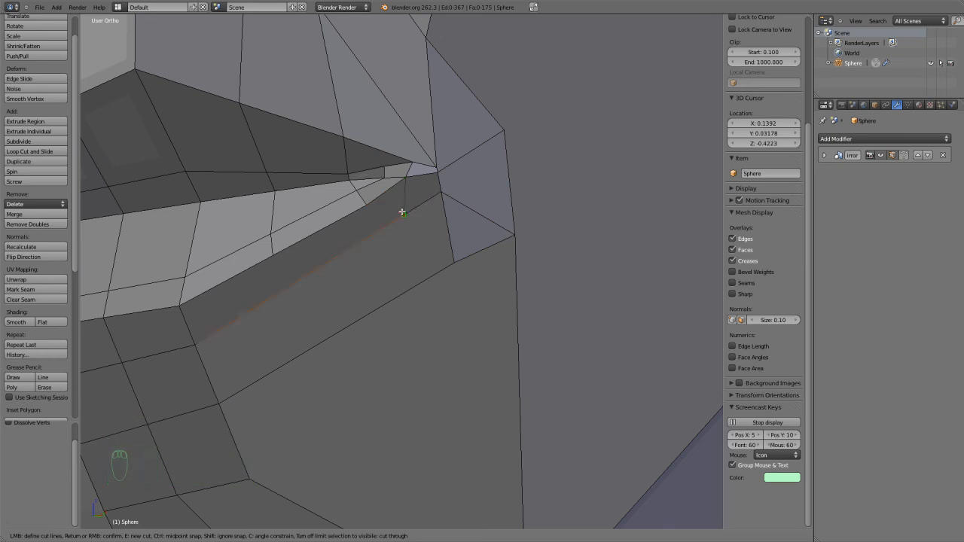
right_click(394, 296)
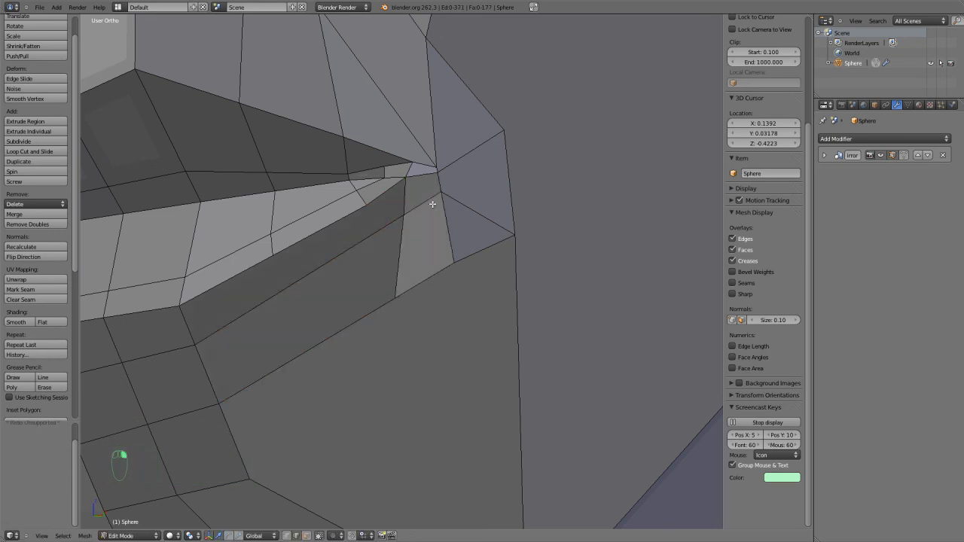
key("ctrl+r")
right_click(425, 207)
middle_click_drag(425, 206, 431, 249)
right_click(431, 249)
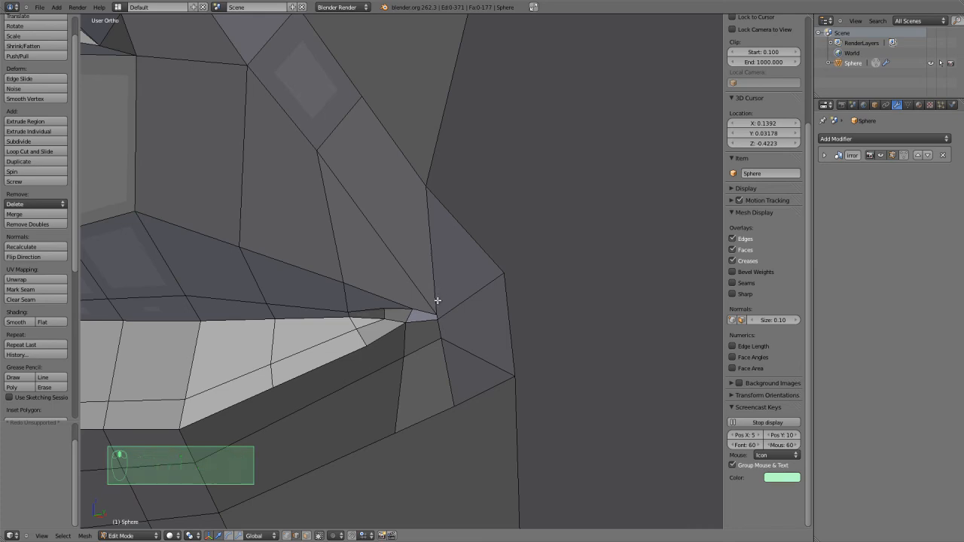
key("g")
right_click(434, 292)
In vertex selection, move the two upper vertices at the mouth corner up and inward to widen the small gap.
key("ctrl+Tab")
left_click(420, 281)
right_click_drag(437, 314, 430, 294)
left_click(429, 298)
right_click(411, 307)
key("g")
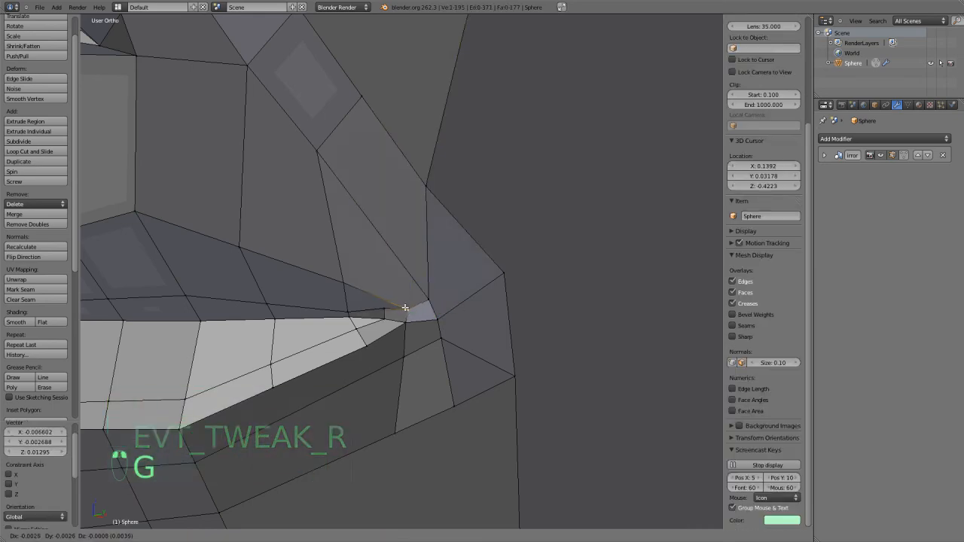
right_click(415, 311)
key("ctrl+r")
scroll(422, 316, "up", 2)
key("ctrl+r")
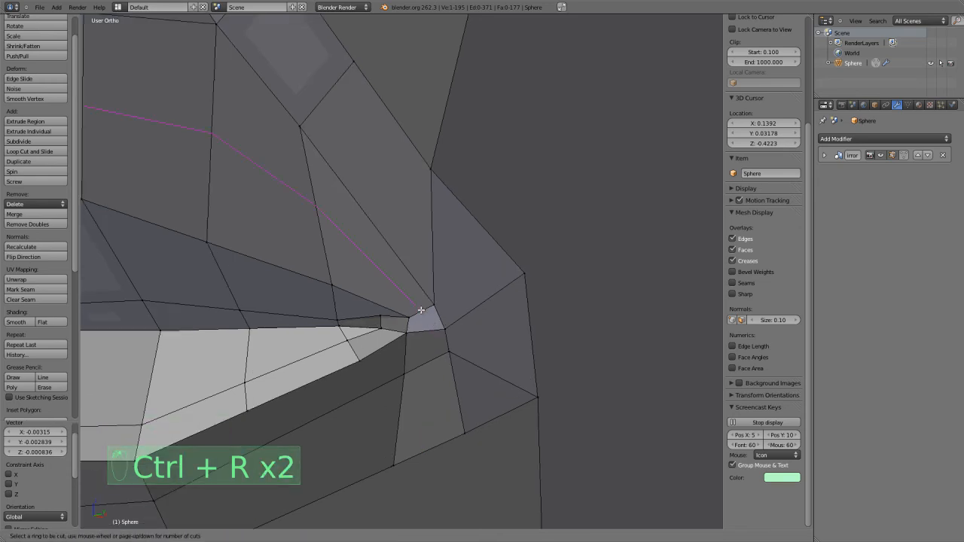
scroll(422, 317, "up", 3)
Reposition the individual vertices around the small opening at the mouth corner to give it an even four-sided shape.
right_click(417, 352)
key("g")
left_click(409, 349)
right_click(459, 325)
key("g")
left_click(455, 315)
right_click(467, 369)
key("g")
left_click(456, 363)
right_click(410, 378)
key("g")
left_click(413, 387)
right_click(466, 360)
key("g")
left_click(473, 359)
middle_click_drag(453, 388, 461, 282, "shift")
key("ctrl+r")
right_click(447, 318)
Select the whole mesh, remove doubled vertices, and clear the selection.
key("a")
key("a")
key("a")
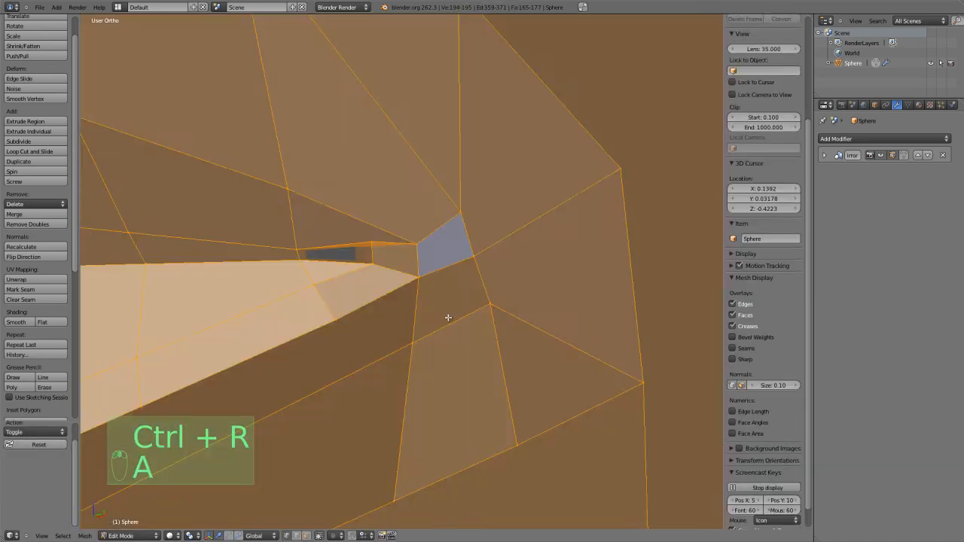
key("w")
mouse_move(449, 317)
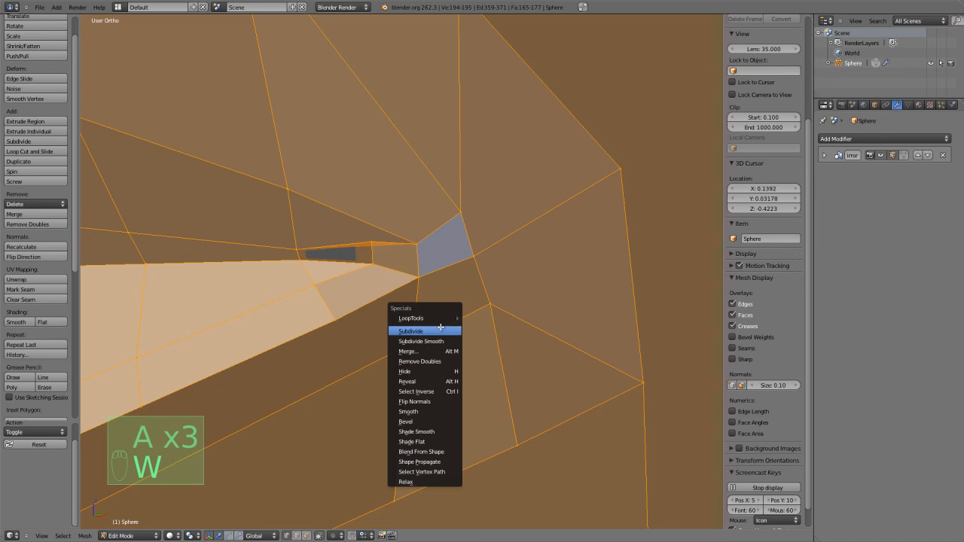
left_click(443, 361)
scroll(415, 280, "up", 5)
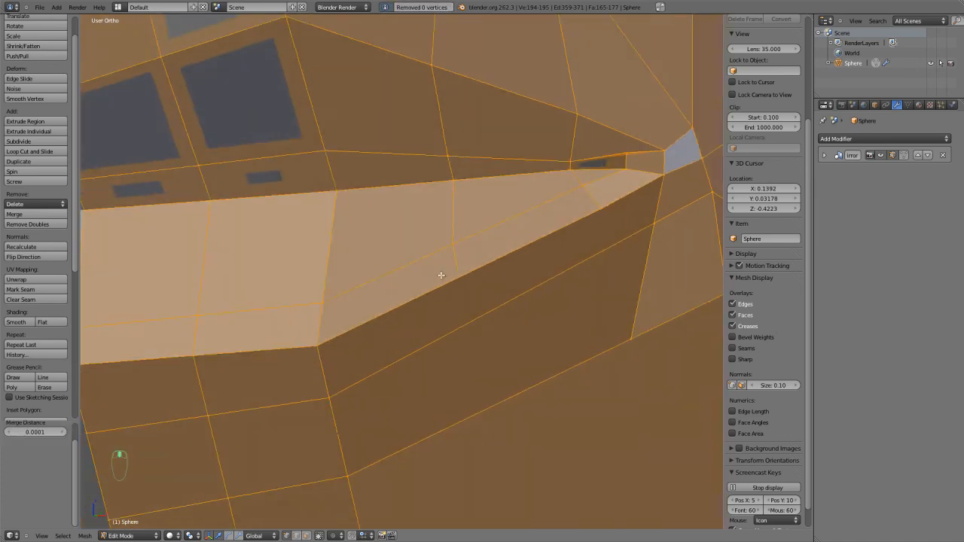
scroll(429, 289, "up", 2)
middle_click_drag(575, 231, 459, 174, "shift")
key("a")
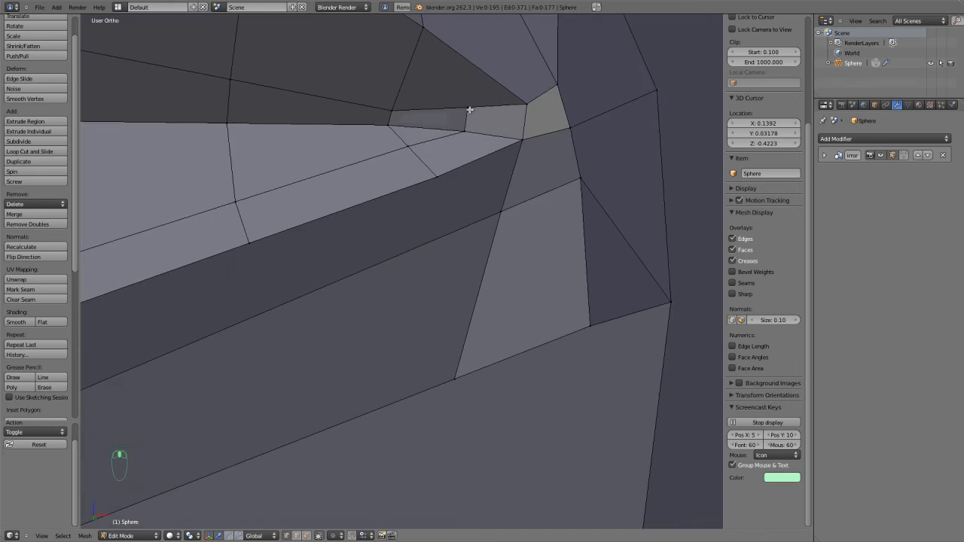
Select the four vertices around the opening at the mouth corner, fill it with a face, and clear the selection.
right_click(466, 133)
right_click(528, 123)
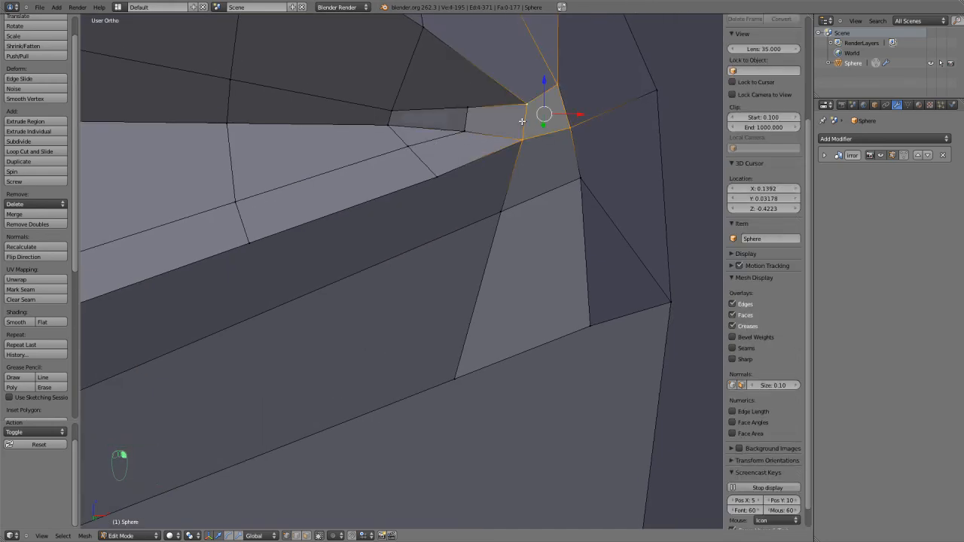
key("KP_Decimal")
key("f")
scroll(522, 121, "down", 5)
key("a")
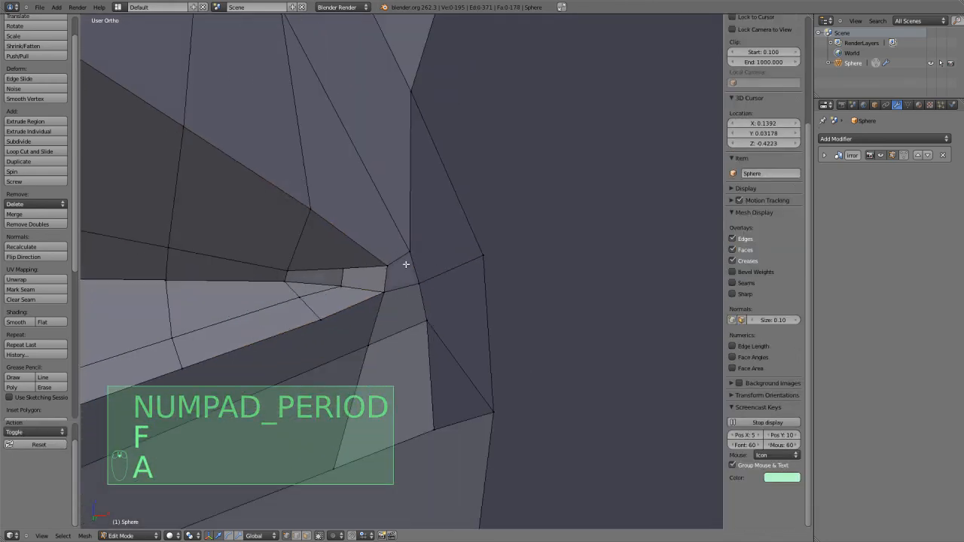
key("ctrl+r")
scroll(394, 252, "down", 6)
scroll(400, 314, "up", 3)
key("a")
key("a")
Move the lower strip's end vertex slightly down and the outer corner vertex beside it up.
right_click(388, 343)
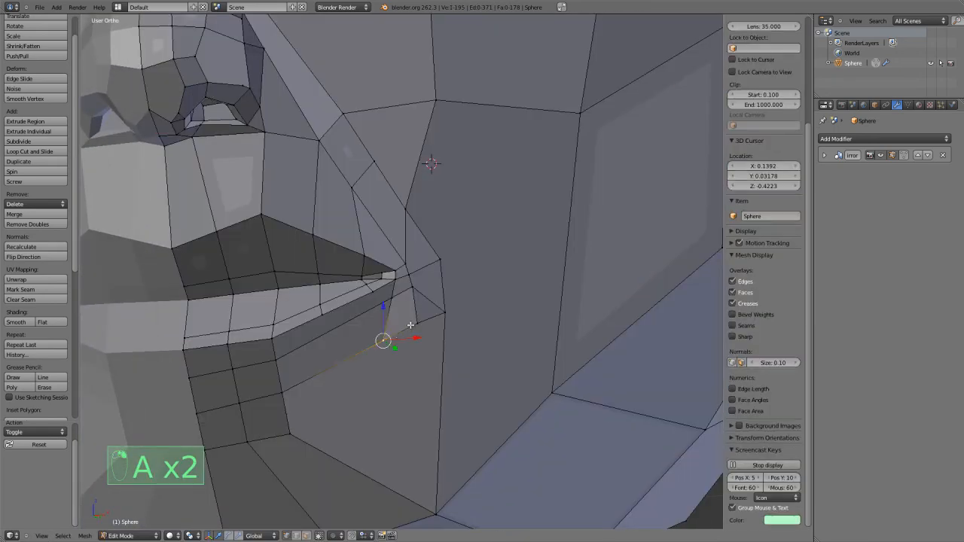
key("g")
left_click(430, 333)
key("g")
left_click(448, 303)
Merge the lower strip's end vertex and the outer corner vertex at their center.
key("ctrl+Tab")
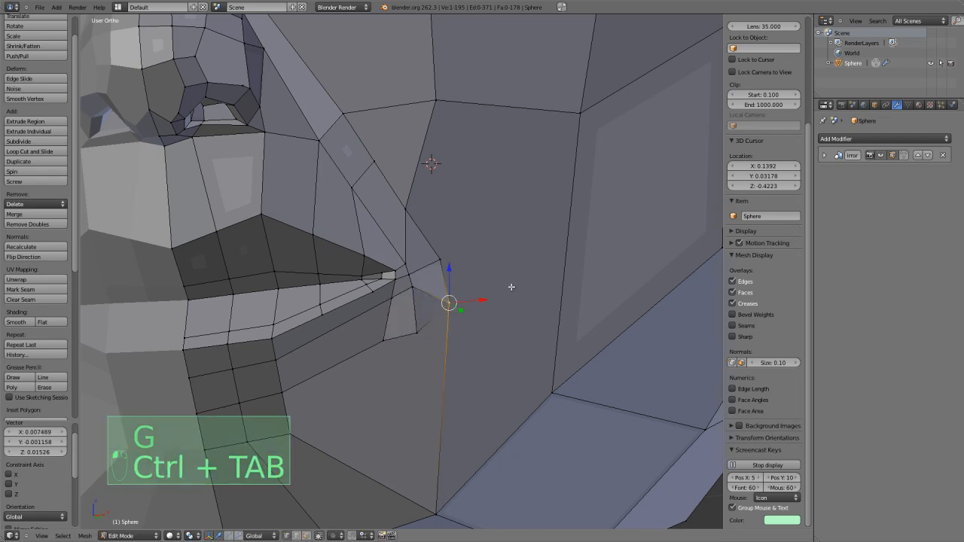
scroll(501, 294, "up", 4)
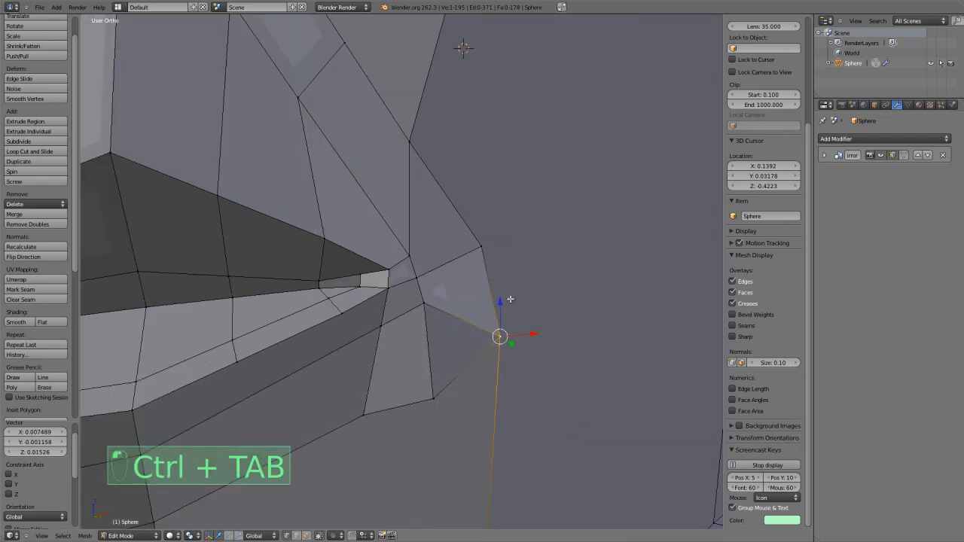
right_click(497, 334, "shift")
key("alt+m")
left_click(482, 332)
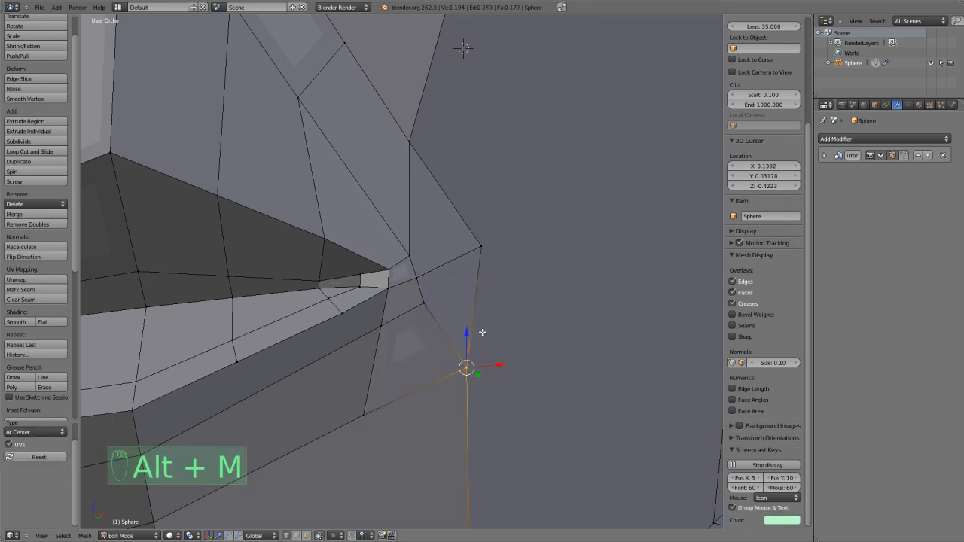
Reposition the merged vertex and the neighbouring outer and inner vertices around the mouth corner.
key("g")
left_click(490, 318)
scroll(460, 257, "down", 3)
key("g")
left_click(442, 249)
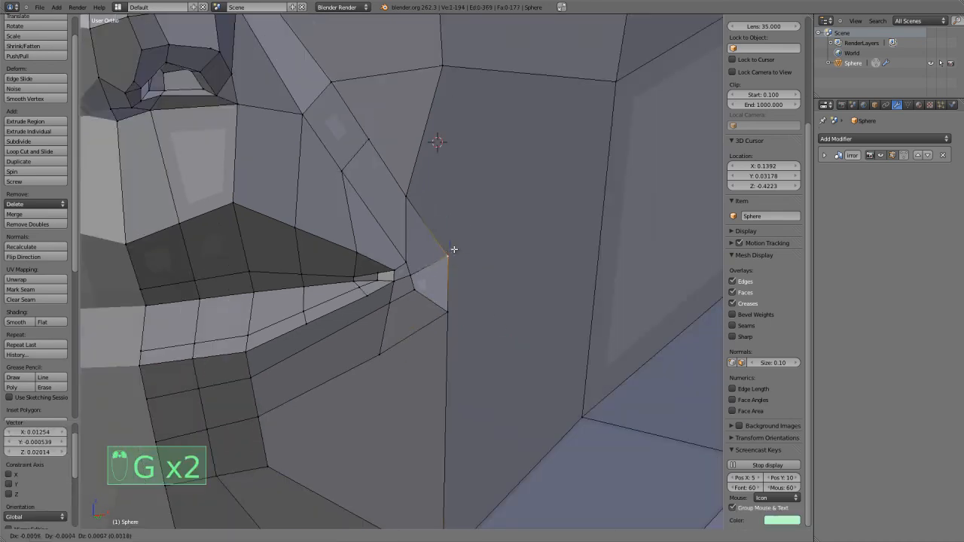
key("g")
left_click(407, 239)
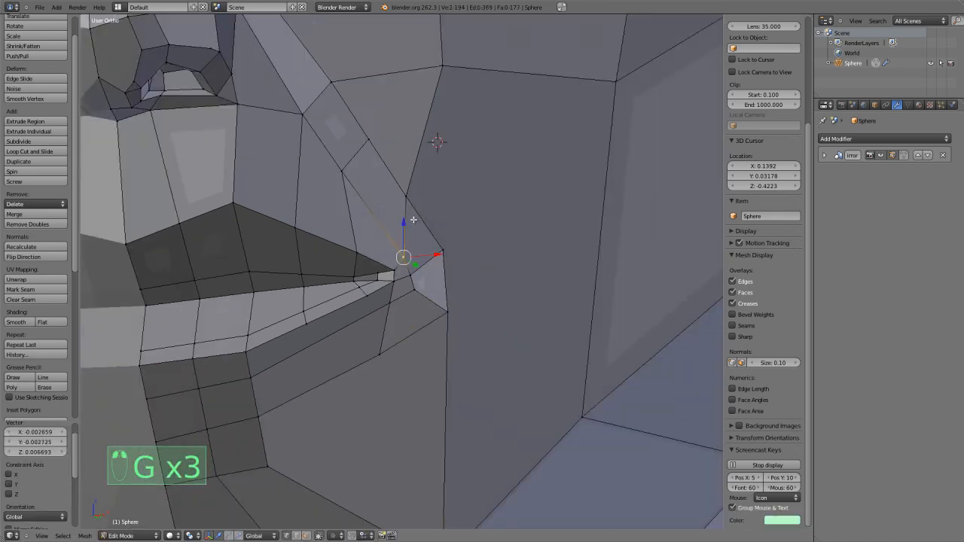
key("g")
left_click(409, 248)
key("g")
left_click(399, 247)
Shift the inner and outer vertices of the nose-to-mouth strip above the mouth corner outward toward the cheek.
key("g")
left_click(375, 194)
key("g")
left_click(390, 144)
key("g")
left_click(368, 182)
Move the strip's outer middle vertex toward the cheek and merge it at center with the cheek vertex above.
key("g")
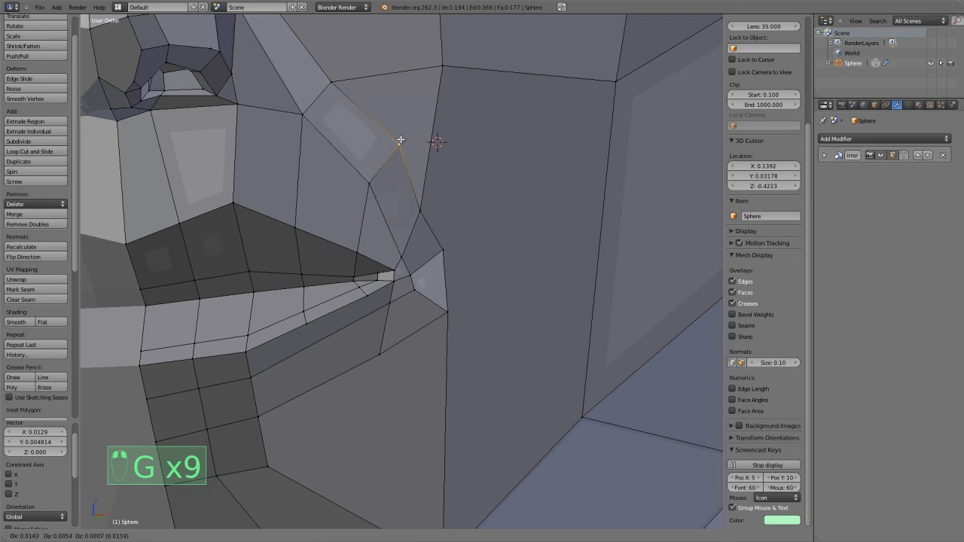
left_click(399, 143)
key("alt+m")
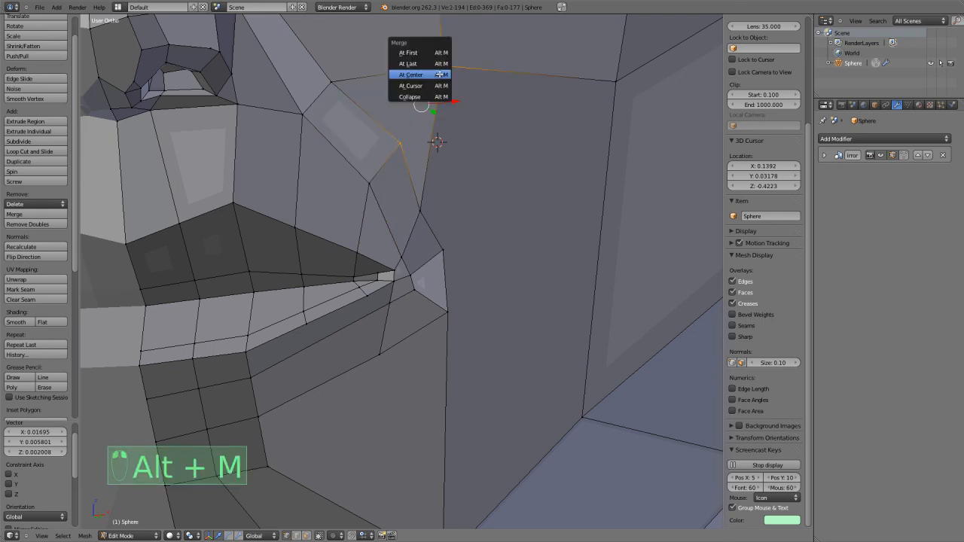
left_click(439, 75)
Adjust the inner middle vertex and the two upper vertices of the nose-to-mouth strip to even its width.
key("g")
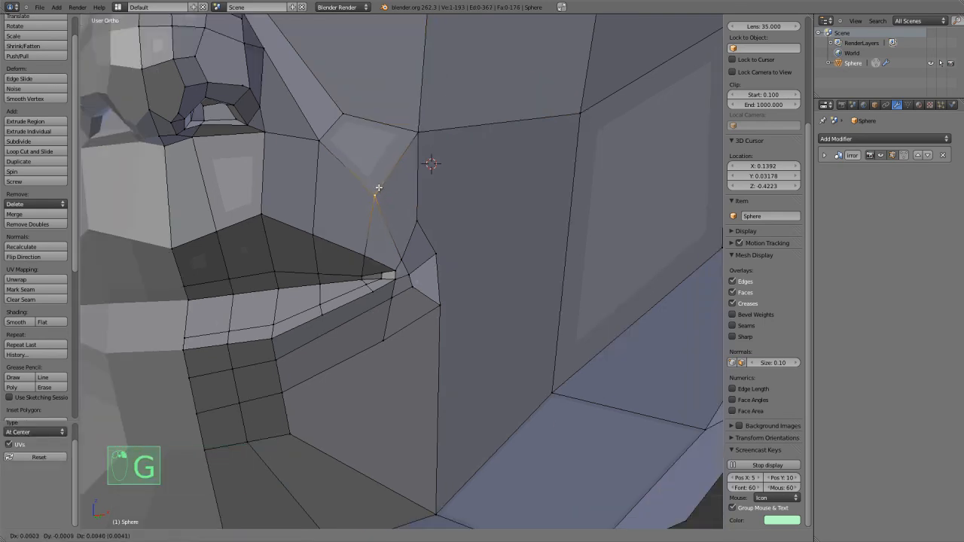
left_click(378, 189)
key("g")
left_click(334, 133)
key("g")
left_click(365, 105)
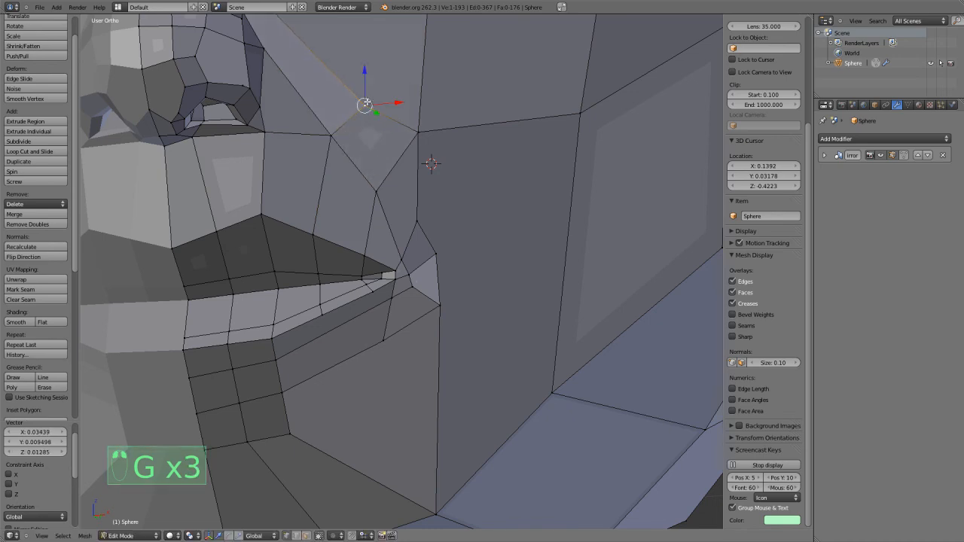
Fine-tune the outer vertices of the nose-to-mouth strip and those beside the mouth corner into a smoother curve.
key("g")
left_click(427, 215)
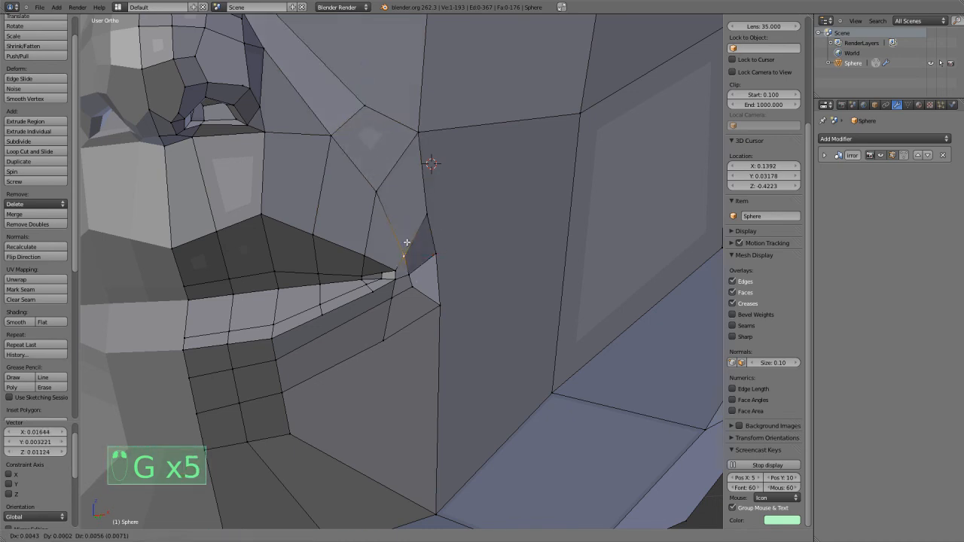
key("g")
left_click(410, 146)
key("g")
left_click(369, 108)
key("g")
left_click(427, 215)
key("g")
left_click(429, 255)
scroll(435, 300, "down", 3)
middle_click_drag(424, 290, 409, 314)
scroll(427, 303, "up", 2)
scroll(409, 315, "up", 2)
key("ctrl+r")
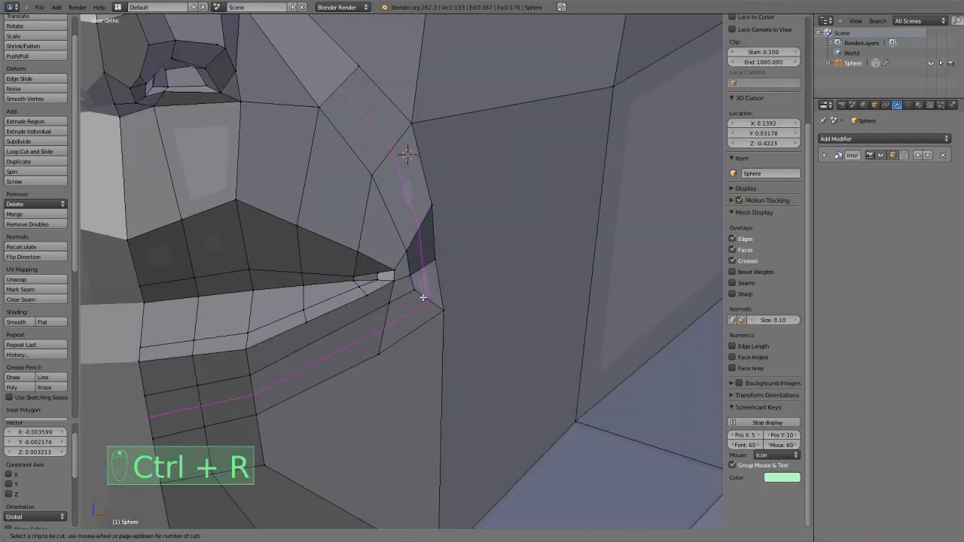
right_click(423, 298)
Try deleting the vertex on the lower strip's bottom edge below the mouth corner, and undo the deletion.
scroll(405, 323, "down", 2)
middle_click_drag(327, 387, 370, 355, "shift")
scroll(372, 350, "up", 2)
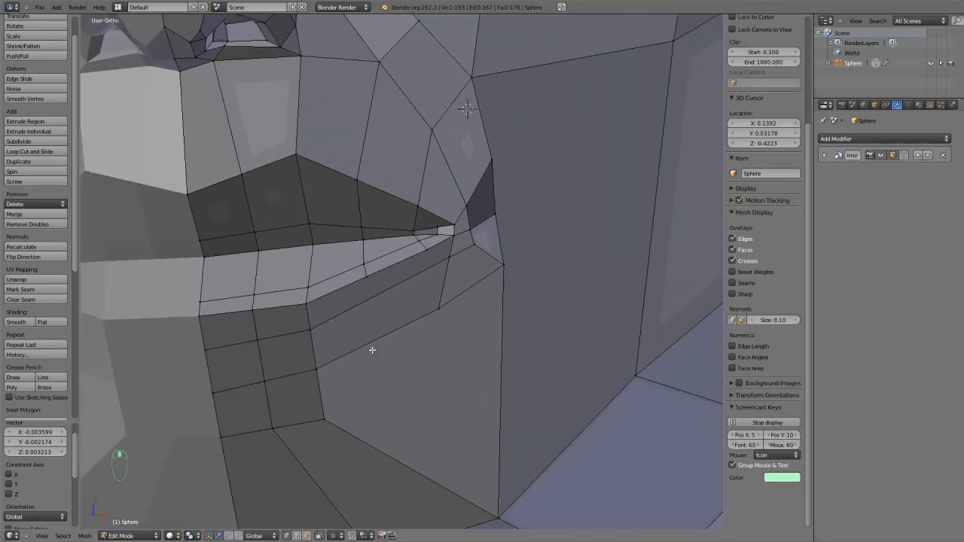
right_click(436, 308)
key("x")
left_click(449, 247)
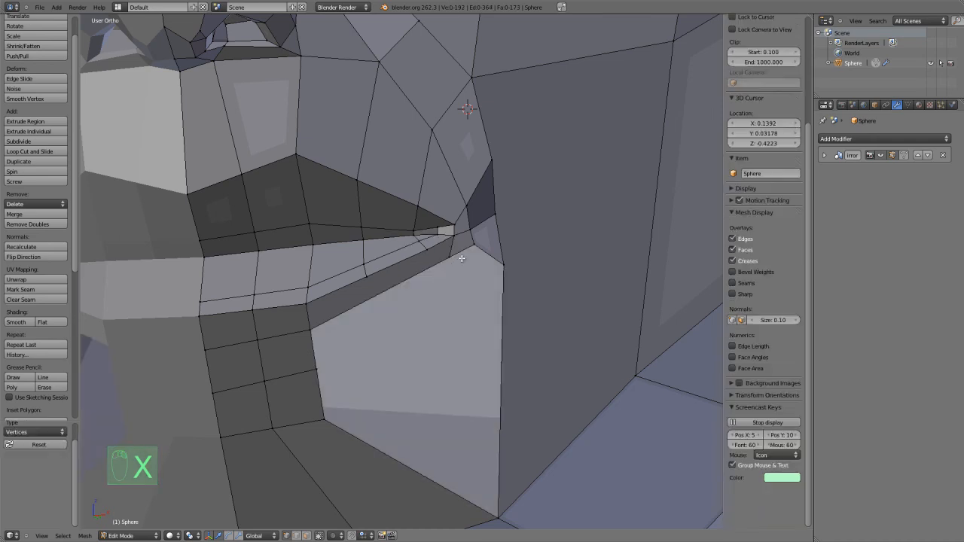
key("ctrl+z")
key("ctrl+z")
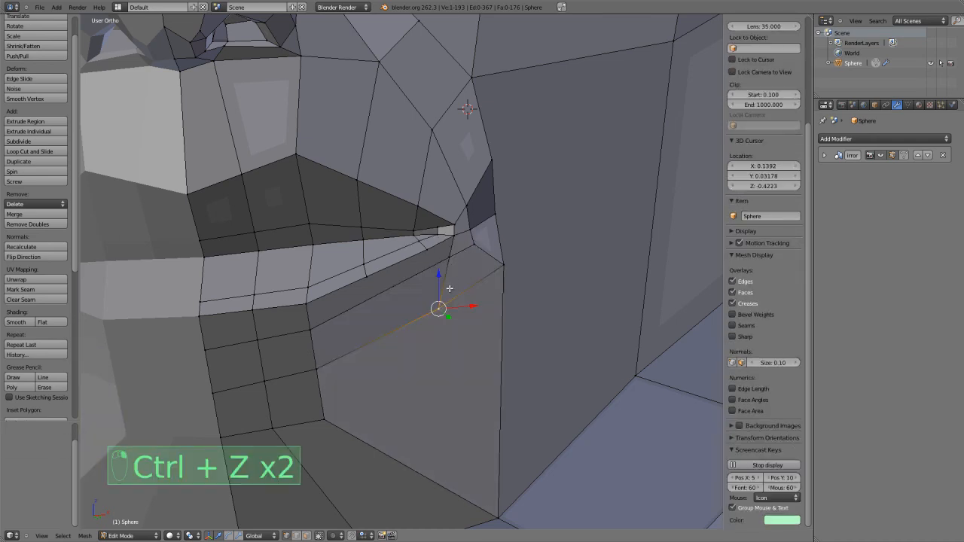
Dissolve the vertex on the lower strip's bottom edge below the mouth corner, and clear the selection.
key("x")
left_click(441, 339)
key("a")
key("a")
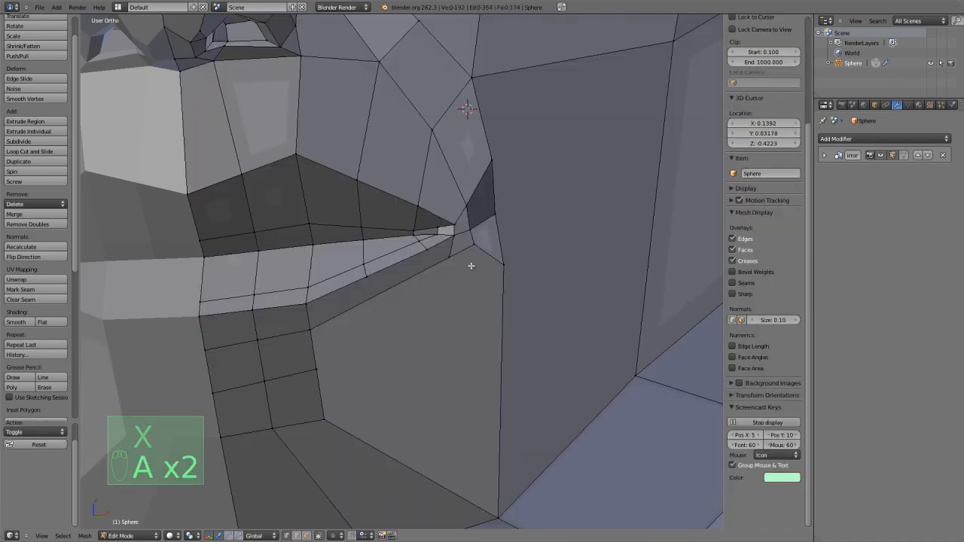
Knife-cut a bent edge from the strip vertex below the mouth corner down to the outer column of the chin grid.
key("k")
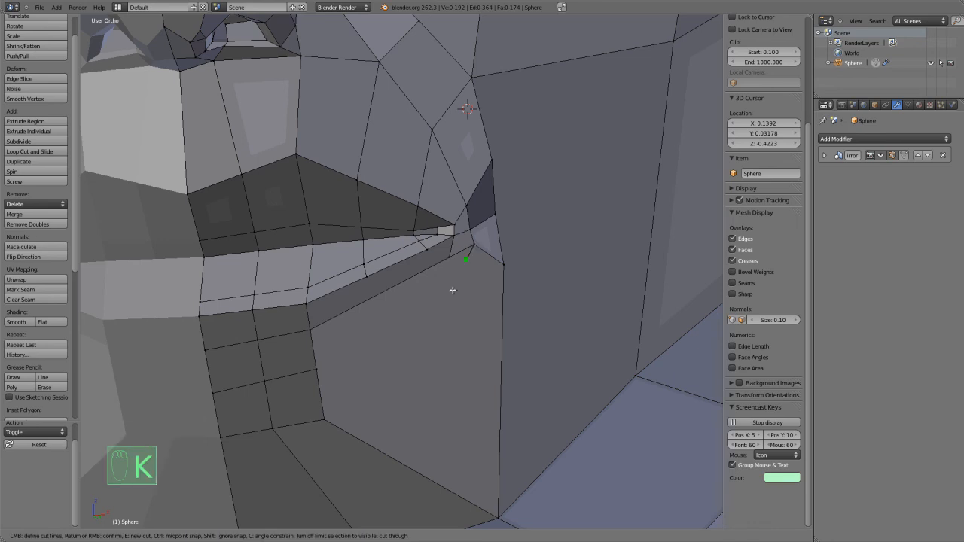
left_click(412, 332)
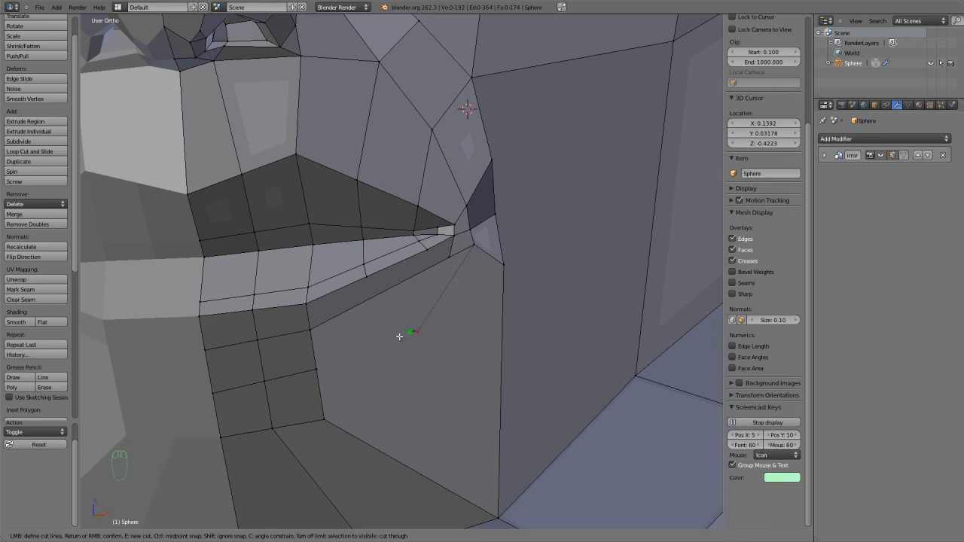
left_click(318, 370)
key("Return")
scroll(339, 377, "down", 3)
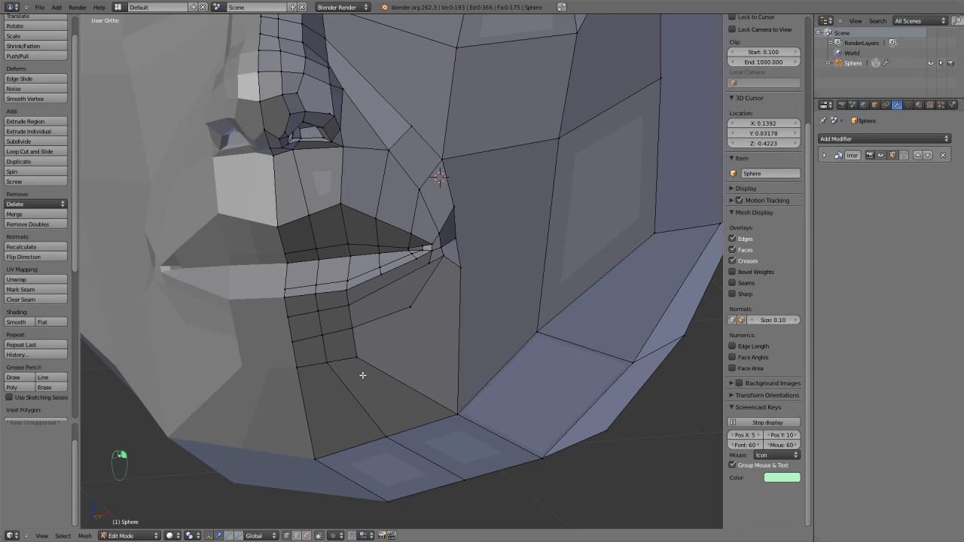
Knife-cut from the bend vertex to the vertical jaw edge, and from there back to the chin grid's lower outer corner.
scroll(418, 332, "up", 2)
key("k")
left_click(414, 323)
left_click(482, 377)
right_click(482, 350)
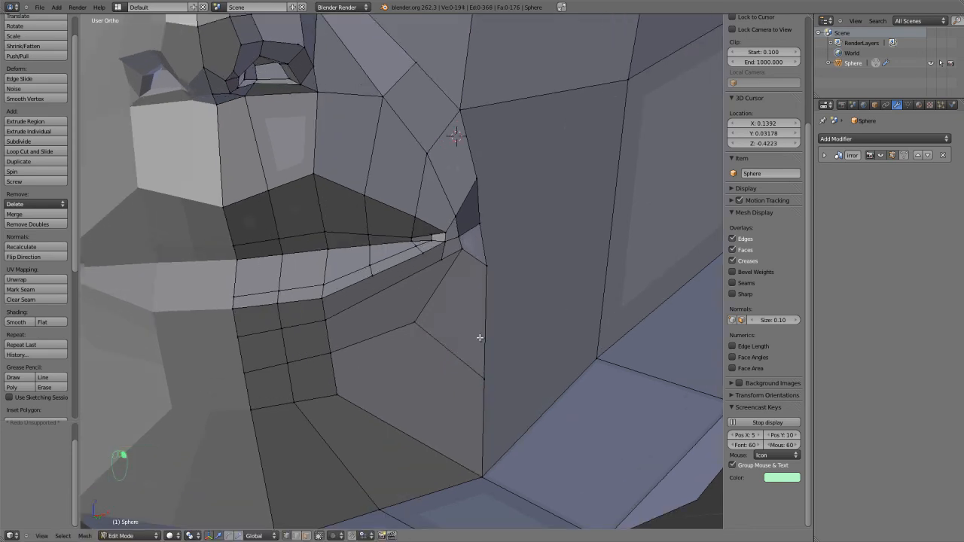
key("k")
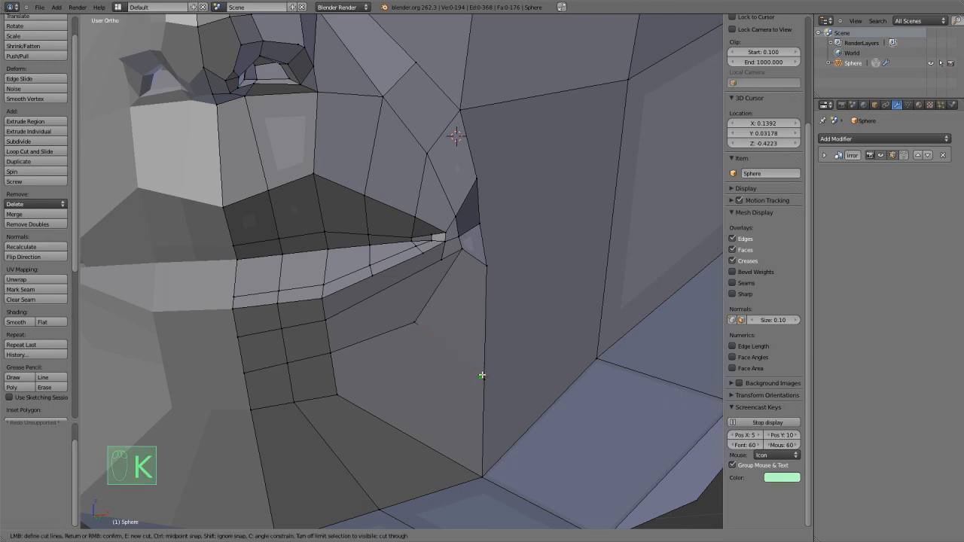
left_click(338, 394)
right_click(339, 394)
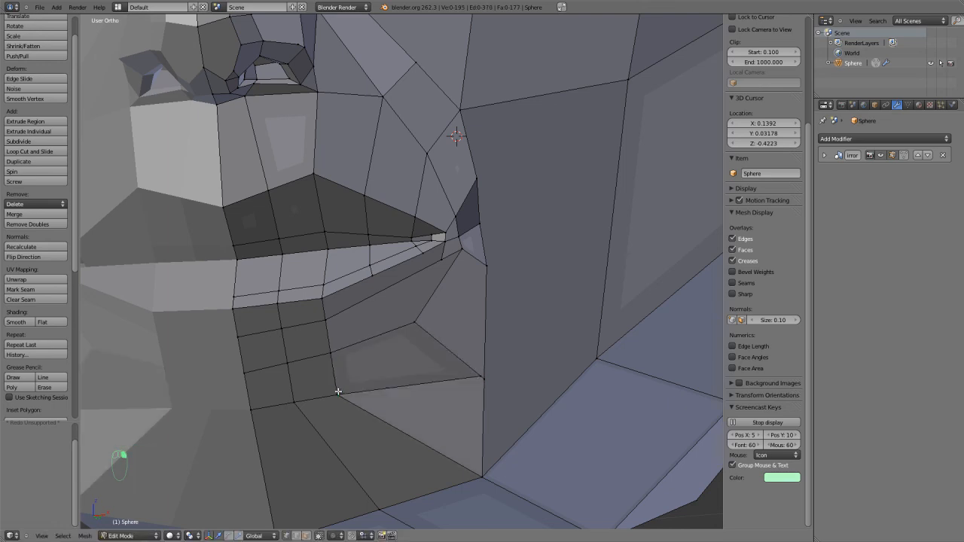
scroll(361, 390, "down", 3)
mouse_move(370, 387)
middle_mouse_down()
mouse_move(400, 384)
mouse_move(399, 397)
mouse_move(372, 394)
middle_mouse_up()
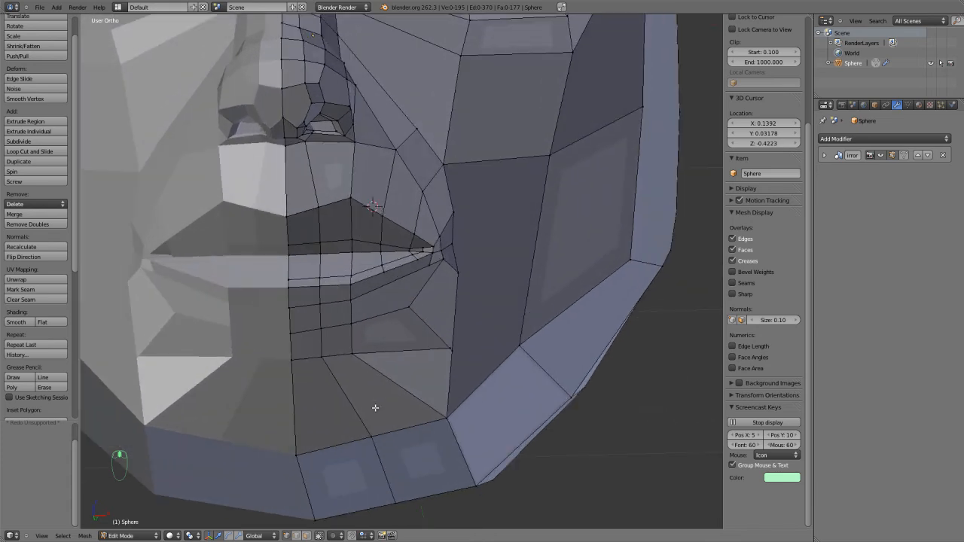
Switch to edge selection and dissolve the two adjoining horizontal edges at the lower back of the head.
key("ctrl+r")
middle_click_drag(402, 437, 368, 416)
scroll(368, 416, "down", 3)
key("ctrl+Tab")
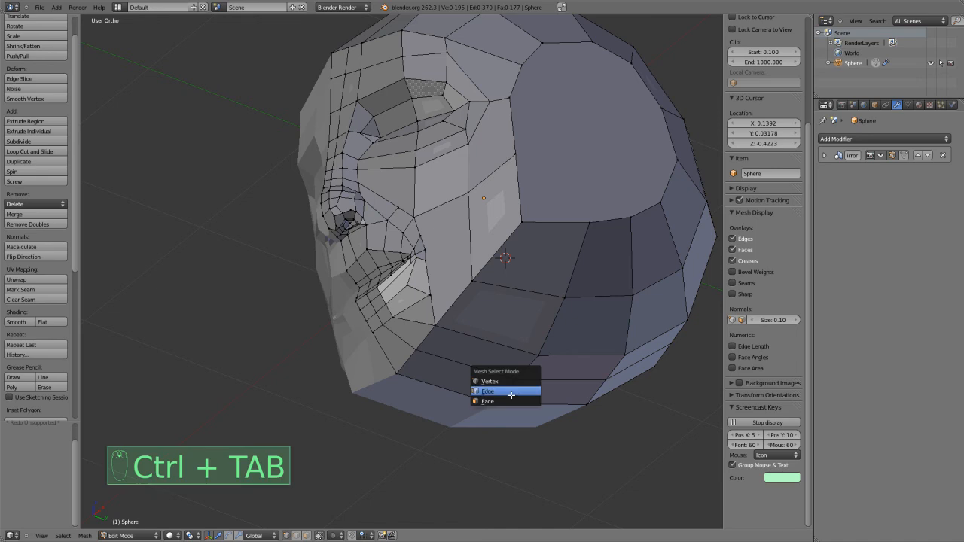
left_click(518, 390)
key("ctrl+Tab")
left_click(511, 380)
middle_click_drag(609, 353, 540, 271)
right_click(580, 183)
key("x")
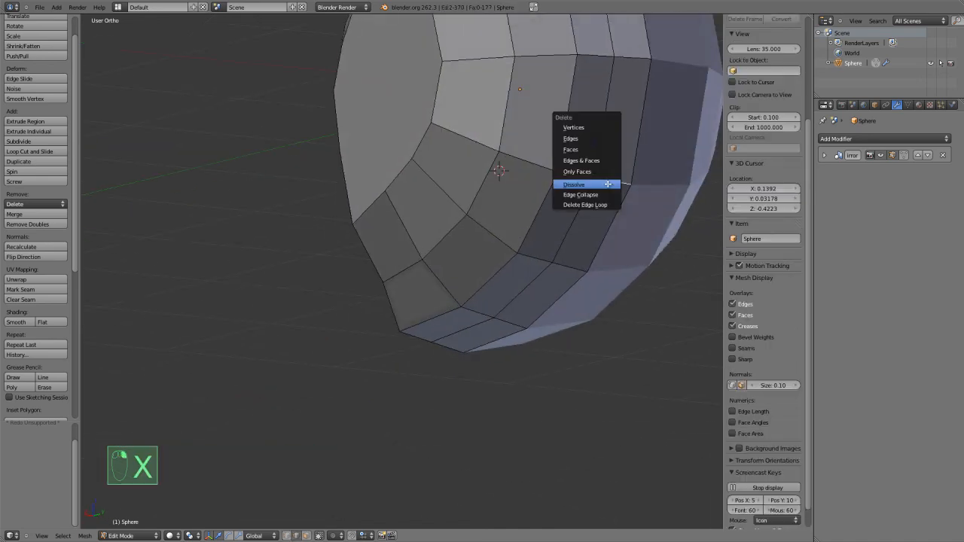
left_click(605, 185)
Dissolve the short edge at the chin grid's lower outer corner, and add a loop cut under the outer chin.
middle_click_drag(439, 282, 415, 287)
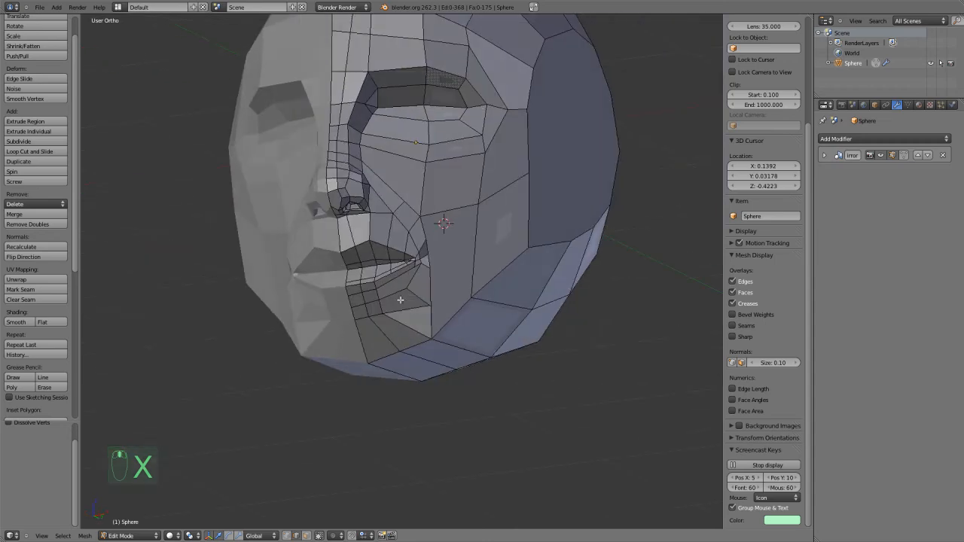
scroll(415, 287, "up", 2)
middle_click_drag(409, 362, 413, 286, "shift")
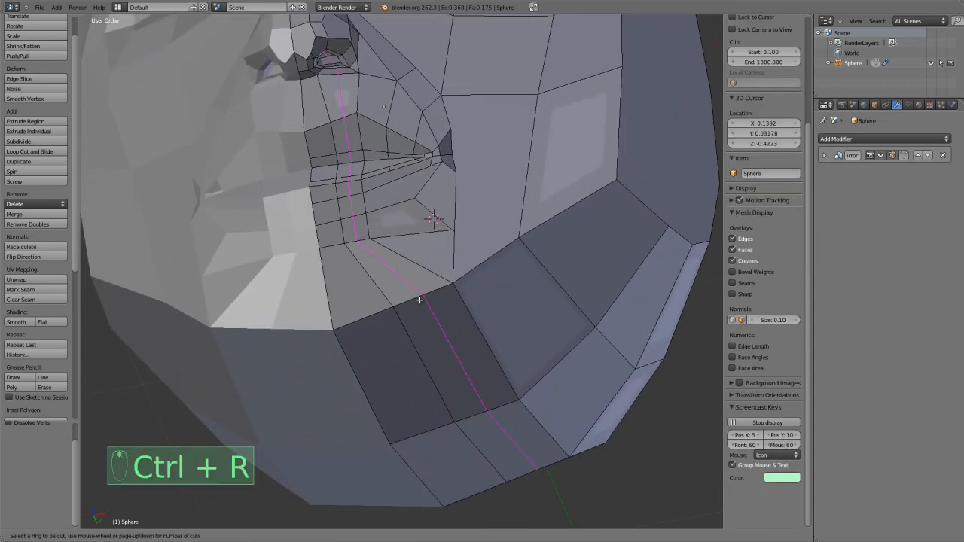
right_click(419, 299)
middle_click_drag(419, 299, 385, 278)
key("x")
left_click(360, 241)
key("ctrl+r")
left_click(423, 303)
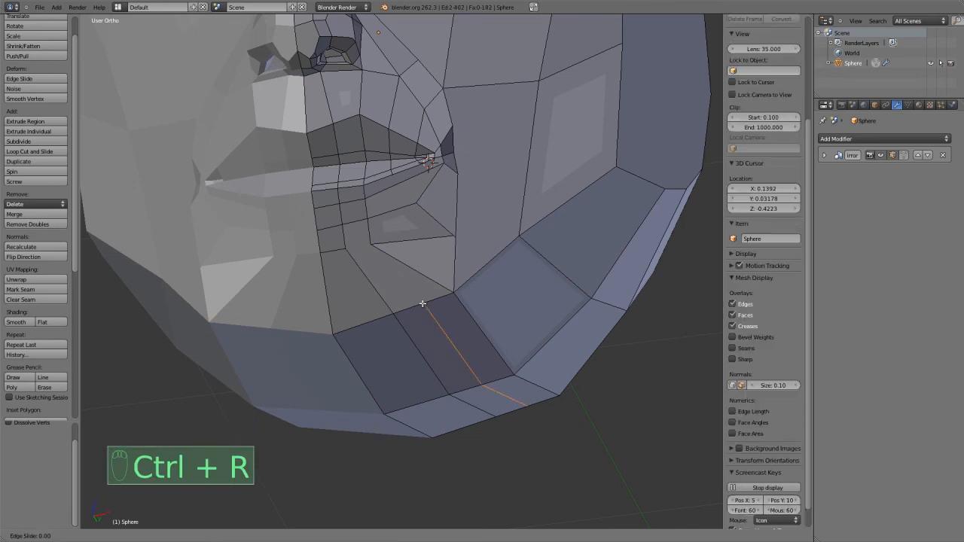
left_click(410, 332)
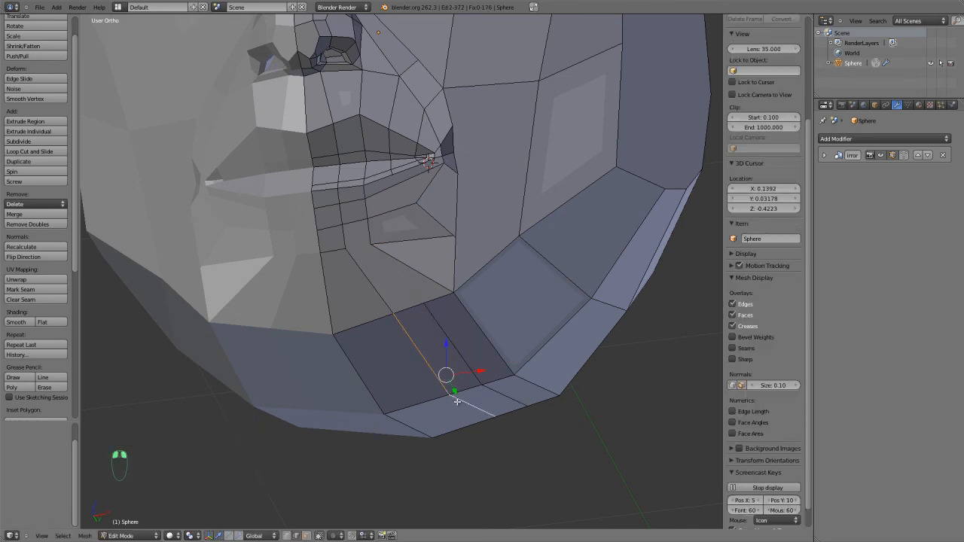
Select the neighbouring edge loop under the chin and edge-slide it to even the strip widths.
middle_click_drag(457, 402, 450, 392)
key("ctrl+e")
left_click(448, 393)
left_click(441, 387)
Dissolve the diagonal edge running from the chin grid's lower outer corner to the jaw corner.
middle_click_drag(438, 353, 434, 329)
scroll(412, 332, "up", 2)
right_click(419, 280)
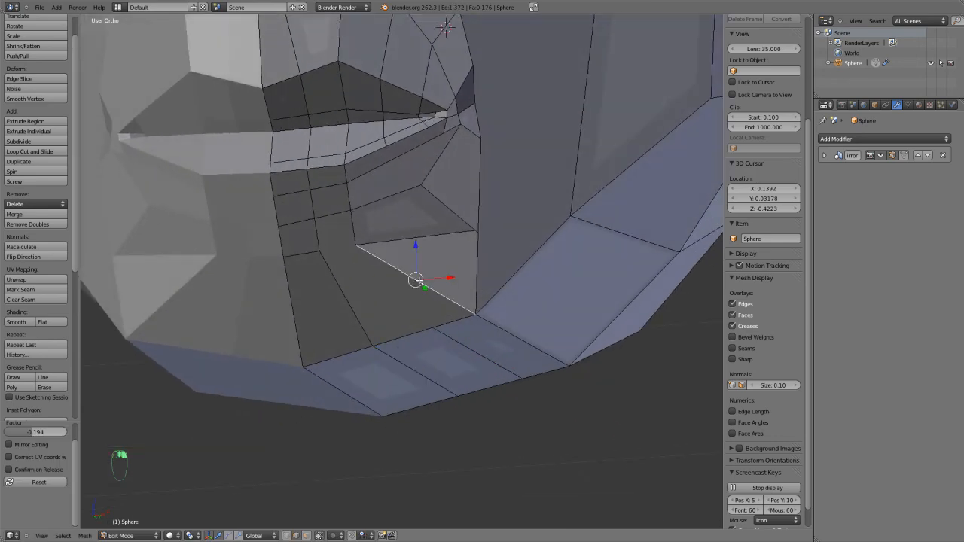
key("x")
left_click(417, 281)
key("a")
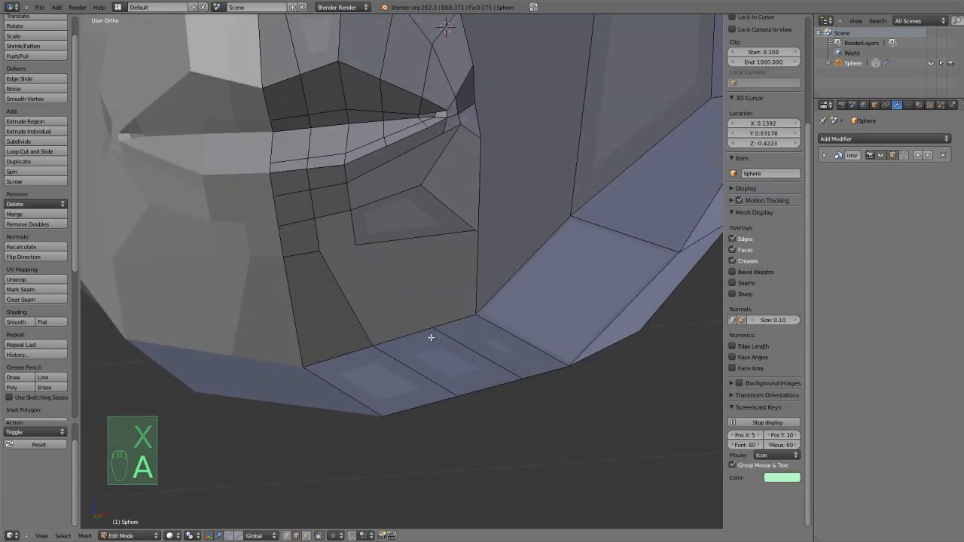
Knife-cut from the new underside loop to the chin grid's outer corner, and recut the grid's short lower edge.
key("k")
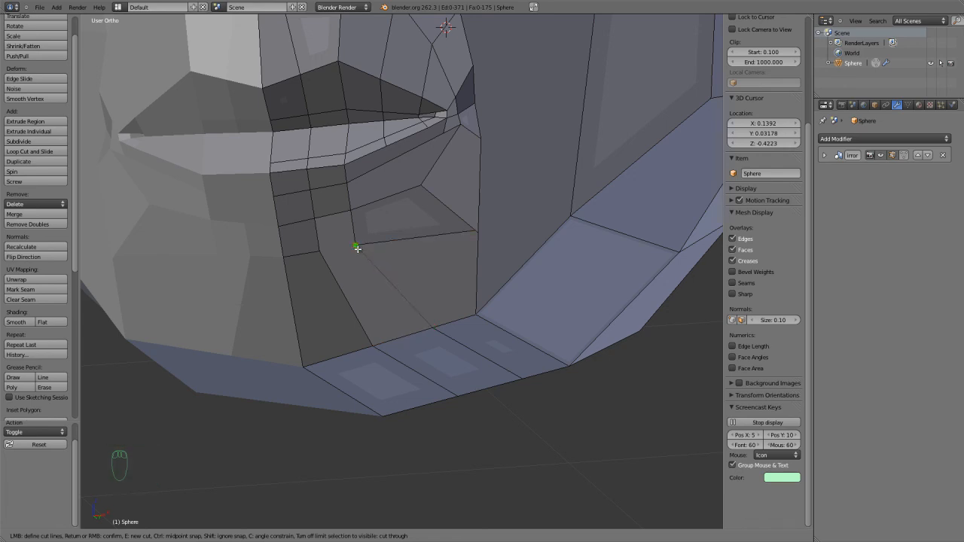
left_click(357, 246)
key("Return")
key("k")
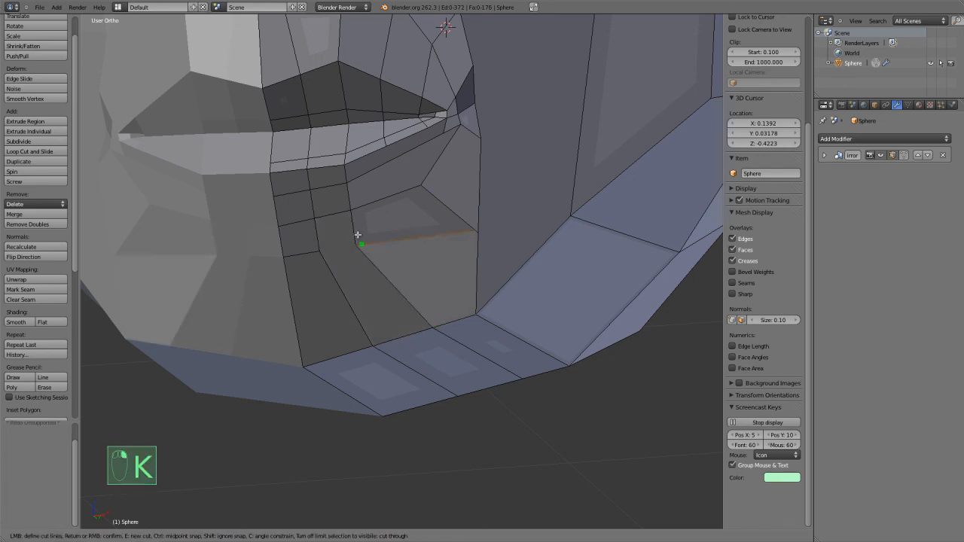
left_click(321, 252)
left_click(357, 246)
key("Return")
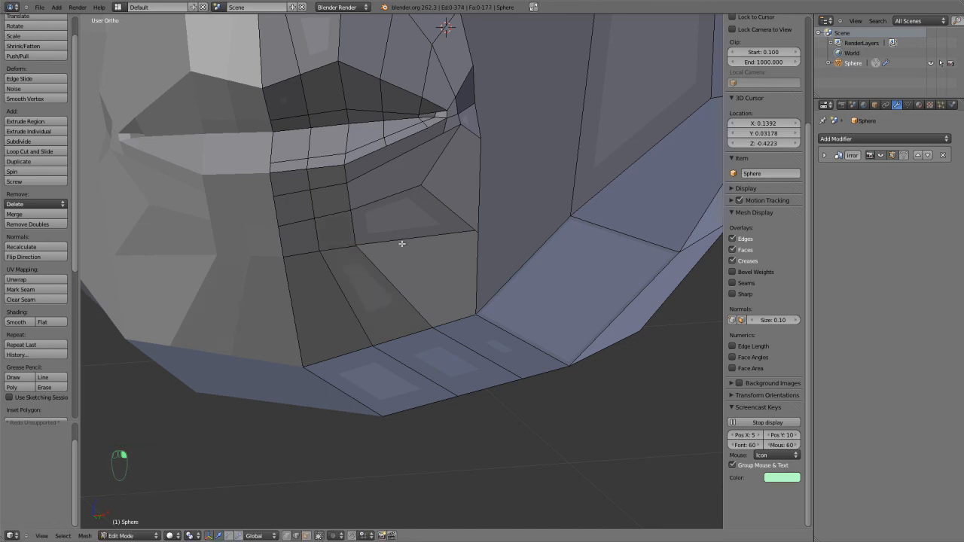
Switch to vertex selection and move the chin grid's lower outer corner vertex slightly outward.
scroll(377, 245, "down", 2)
right_click(373, 258)
key("ctrl+Tab")
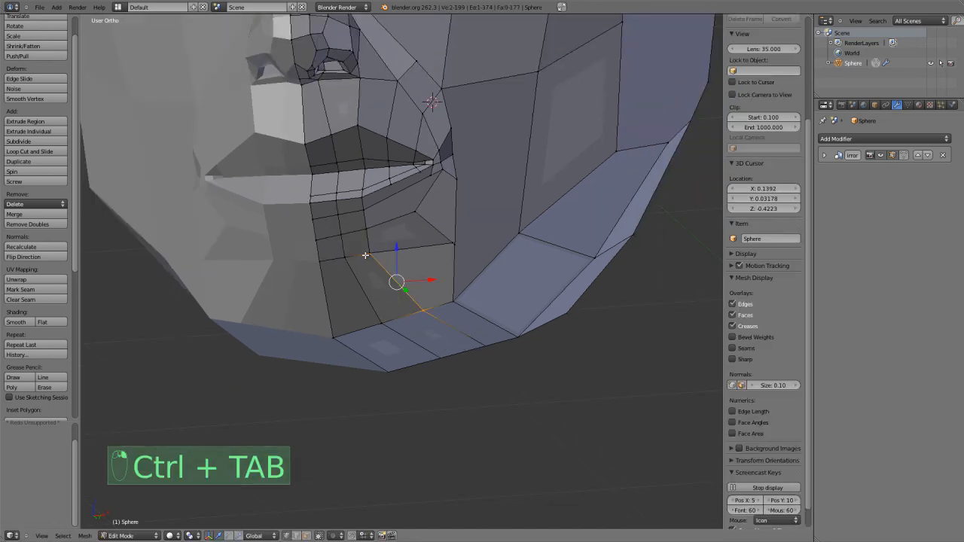
left_click(359, 243)
right_click(371, 255)
key("g")
left_click(385, 259)
middle_click_drag(386, 247, 385, 257)
Switch to Sculpt Mode, try pulling the jaw with the Grab brush, and undo the last two strokes.
key("Tab")
left_click_drag(428, 178, 446, 178, "shift")
mouse_move(469, 188)
middle_mouse_down()
mouse_move(388, 238)
mouse_move(365, 212)
mouse_move(383, 206)
mouse_move(411, 224)
mouse_move(370, 322)
middle_mouse_up()
key("g")
left_click_drag(404, 304, 410, 299)
left_click_drag(411, 299, 435, 291, "shift")
key("ctrl+z")
key("ctrl+z")
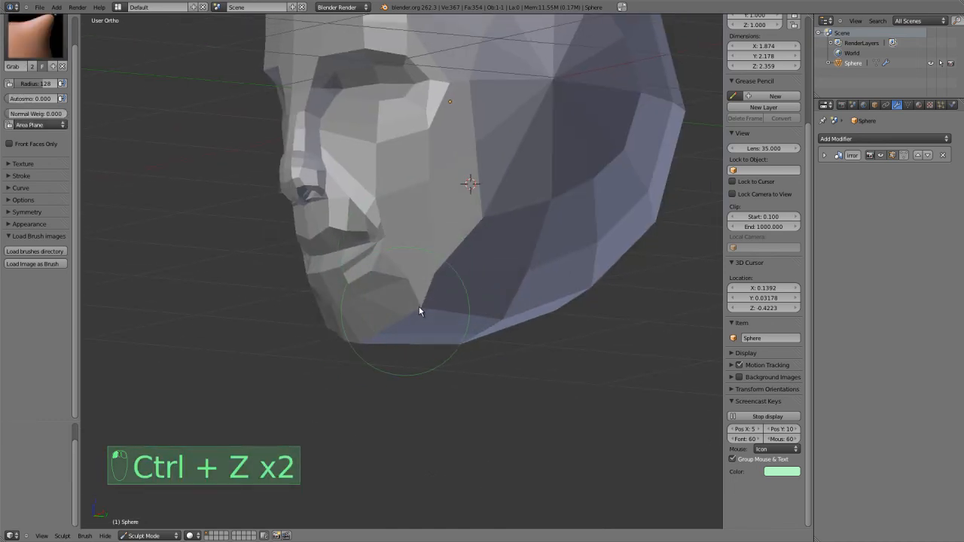
Reshape the jaw, forehead and side of the skull with the Grab brush.
mouse_move(455, 265)
middle_mouse_down()
mouse_move(472, 241)
mouse_move(427, 248)
mouse_move(444, 235)
middle_mouse_up()
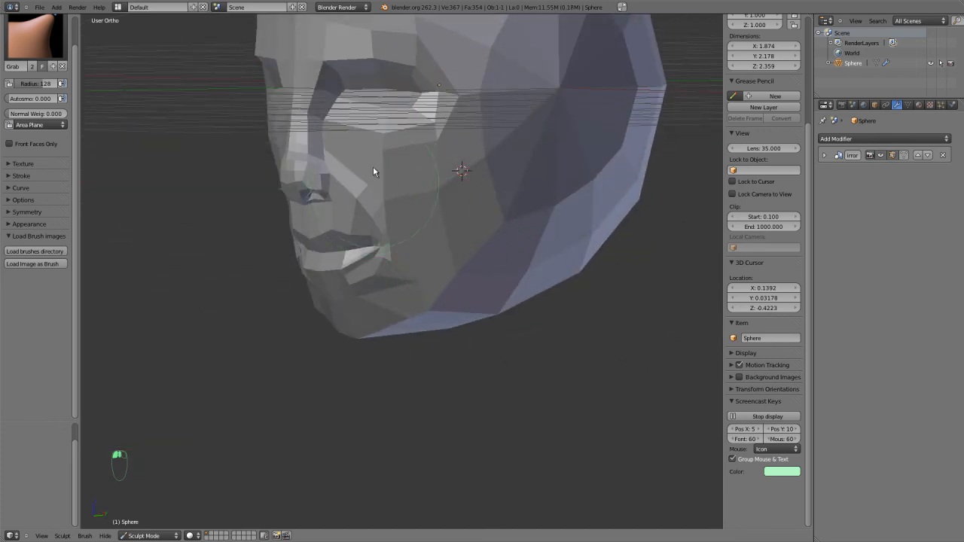
mouse_move(382, 138)
middle_mouse_down()
mouse_move(396, 164)
mouse_move(376, 174)
mouse_move(407, 264)
middle_mouse_up()
scroll(400, 181, "down", 5)
scroll(399, 189, "up", 7)
mouse_move(379, 105)
middle_mouse_down()
mouse_move(381, 155)
mouse_move(369, 96)
mouse_move(432, 181)
mouse_move(404, 303)
mouse_move(356, 182)
middle_mouse_up()
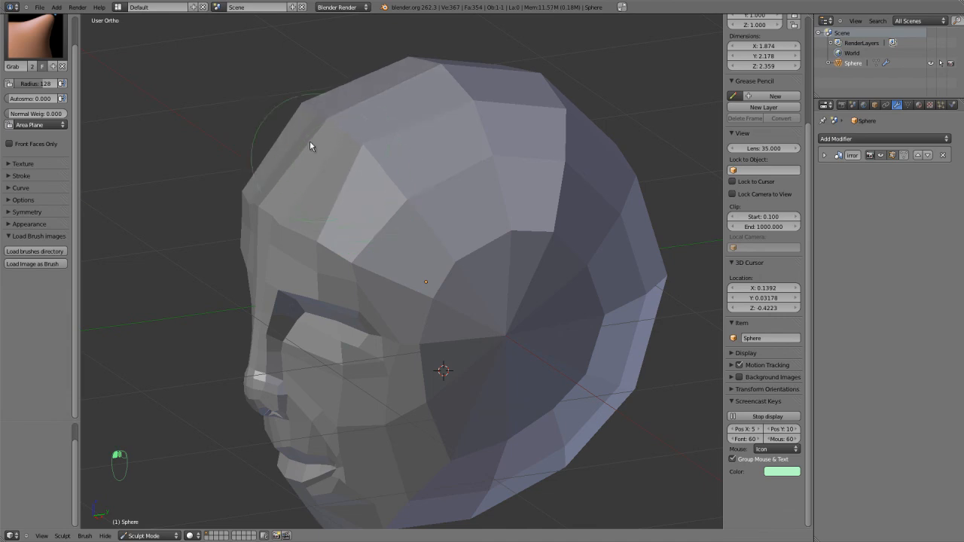
middle_click_drag(336, 143, 441, 150)
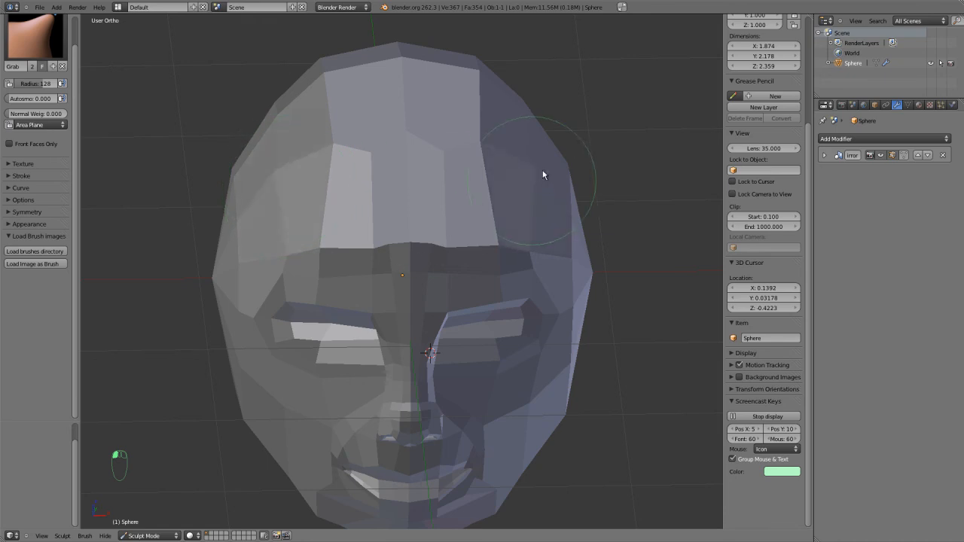
middle_click_drag(534, 218, 480, 198)
Return to Edit Mode and add a vertical loop cut from the forehead through the inner half of the eye socket.
key("Tab")
middle_click_drag(431, 288, 399, 260)
scroll(392, 256, "up", 5)
key("a")
key("a")
key("a")
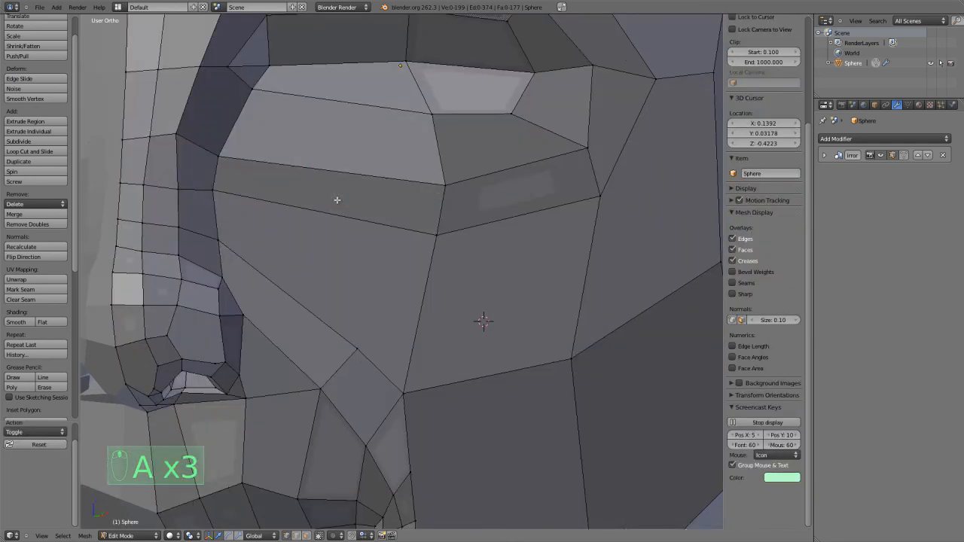
key("ctrl+r")
left_click(354, 157)
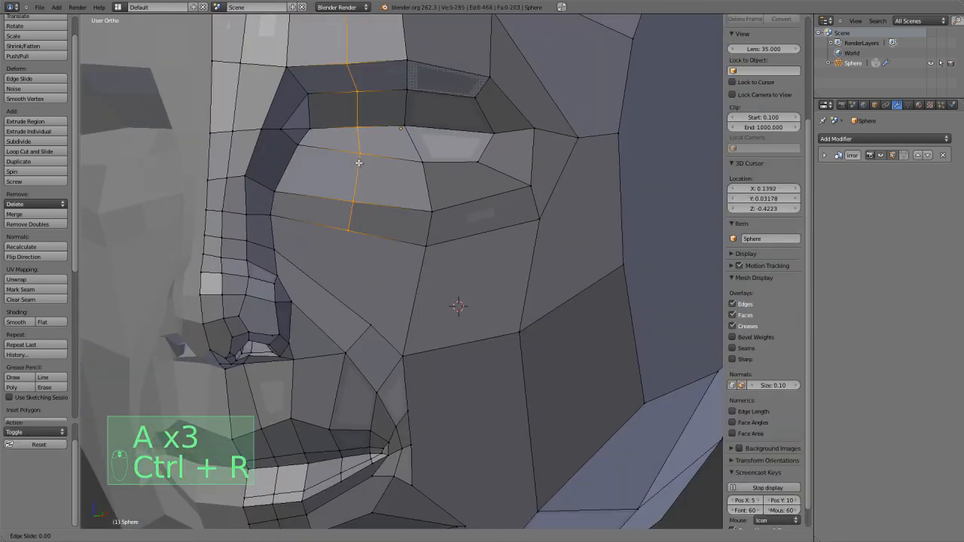
left_click(338, 229)
key("a")
Move the upper outer vertex of the nose-to-mouth strip up toward the nose.
scroll(340, 230, "up", 3)
scroll(319, 352, "down", 2)
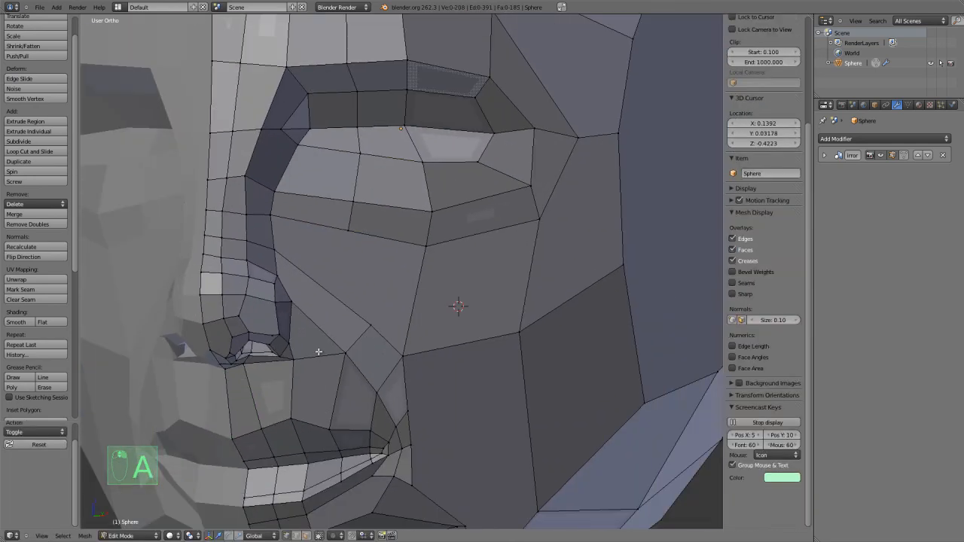
key("ctrl+r")
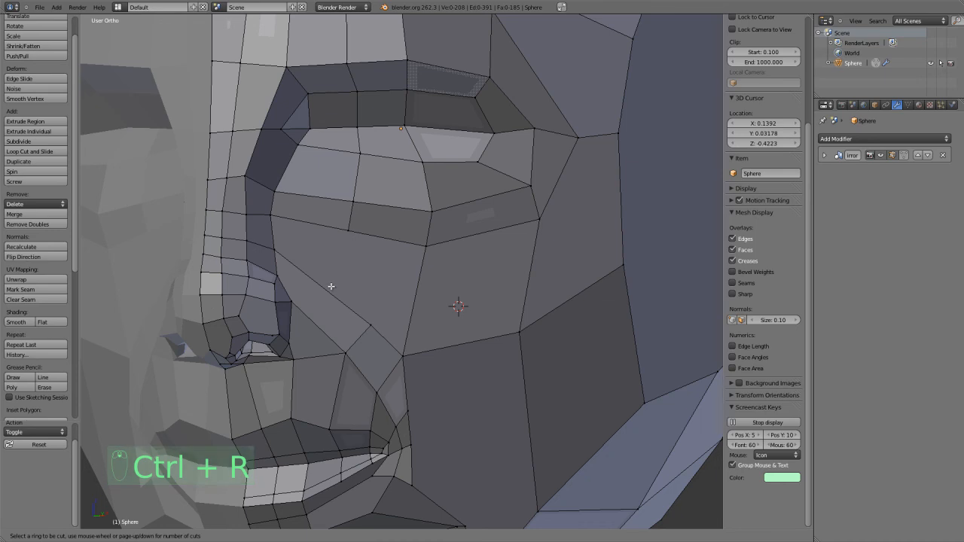
right_click(365, 323)
key("g")
right_click(365, 322)
key("g")
left_click(354, 313)
Adjust the three vertices along the cheek's horizontal edge, lowering the outermost one.
right_click(397, 345)
key("g")
left_click(414, 342)
right_click(514, 332)
key("g")
left_click(520, 329)
right_click(615, 270)
key("g")
left_click(614, 287)
Add a horizontal loop cut across the cheek quad below the outer eye.
key("ctrl+r")
left_click(441, 276)
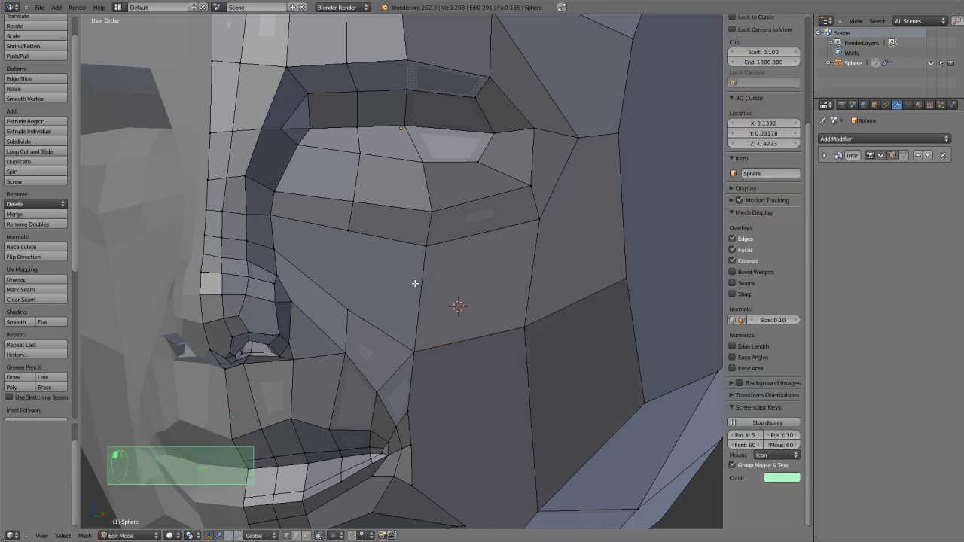
key("ctrl+r")
left_click(415, 283)
left_click(415, 283)
Move both end vertices of the new cheek cut slightly upward.
right_click(417, 298)
key("g")
left_click(423, 286)
right_click(526, 280)
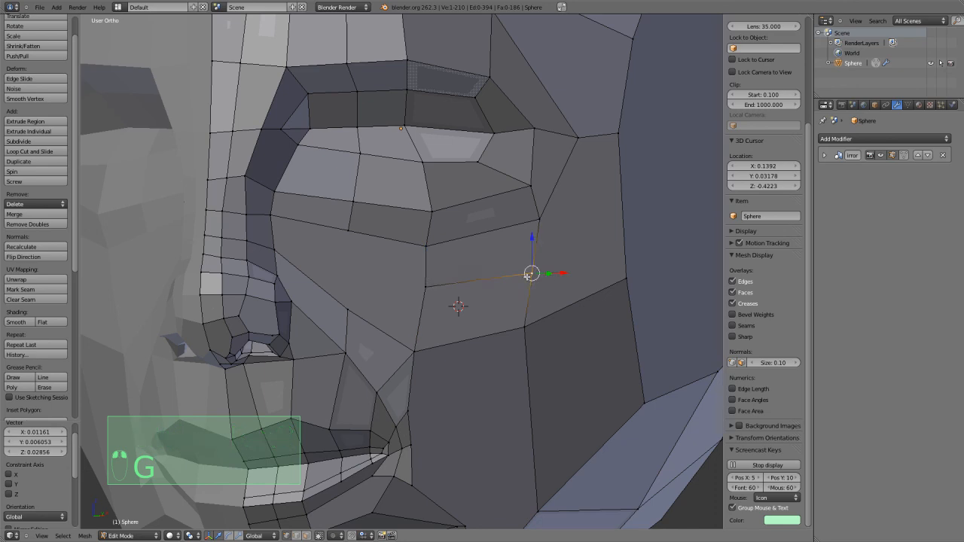
key("g")
key("g")
left_click(533, 268)
Lower the middle and outermost vertices of the cheek's horizontal edge to even the faces.
right_click(529, 333)
key("g")
left_click(533, 338)
right_click(618, 283)
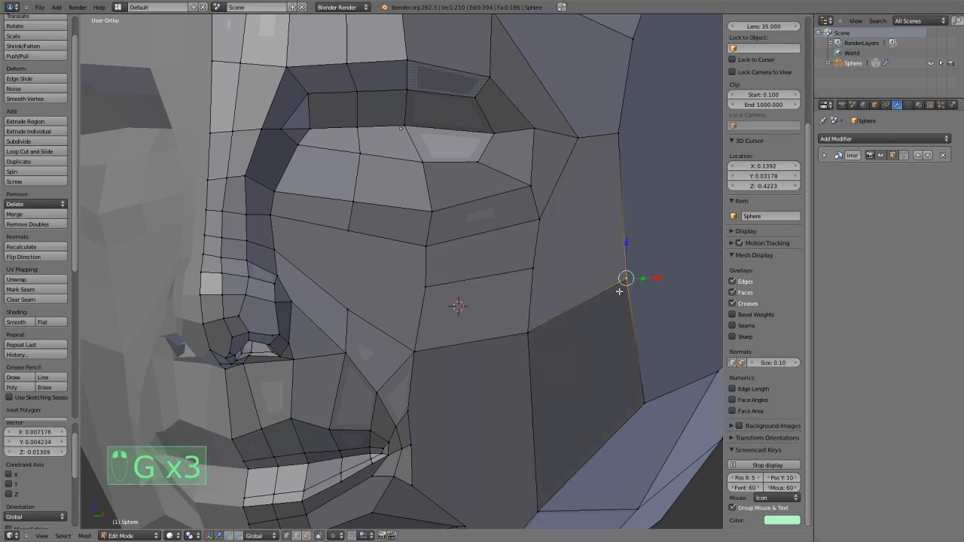
key("g")
left_click(622, 308)
key("s")
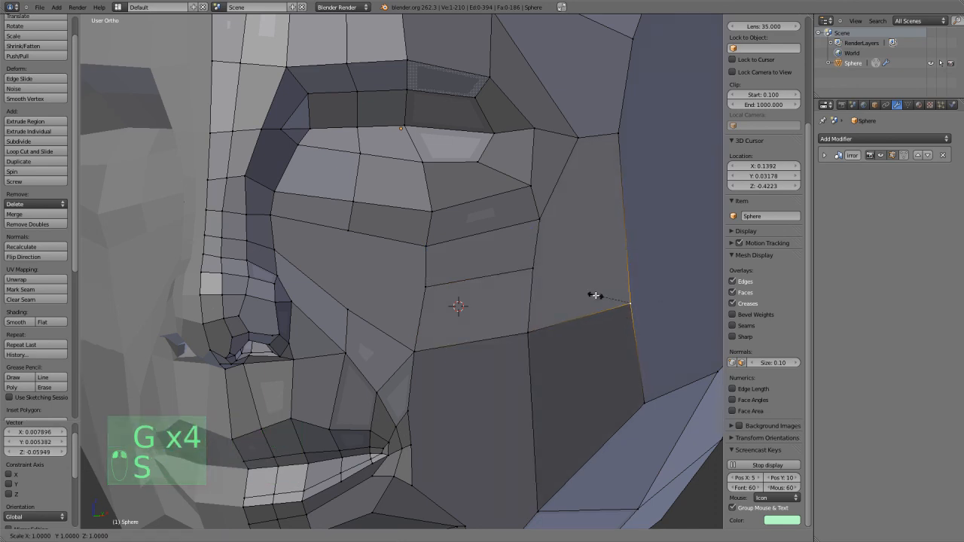
right_click(564, 252)
Knife-cut the new cheek edge and the edge above it outward to the side boundary of the face.
key("a")
key("k")
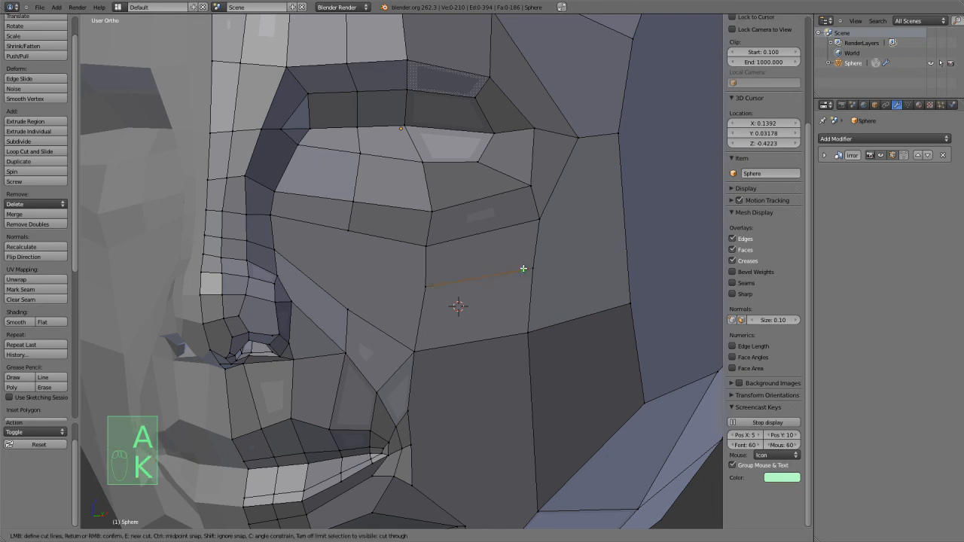
left_click(530, 268)
left_click(629, 245)
right_click(629, 245)
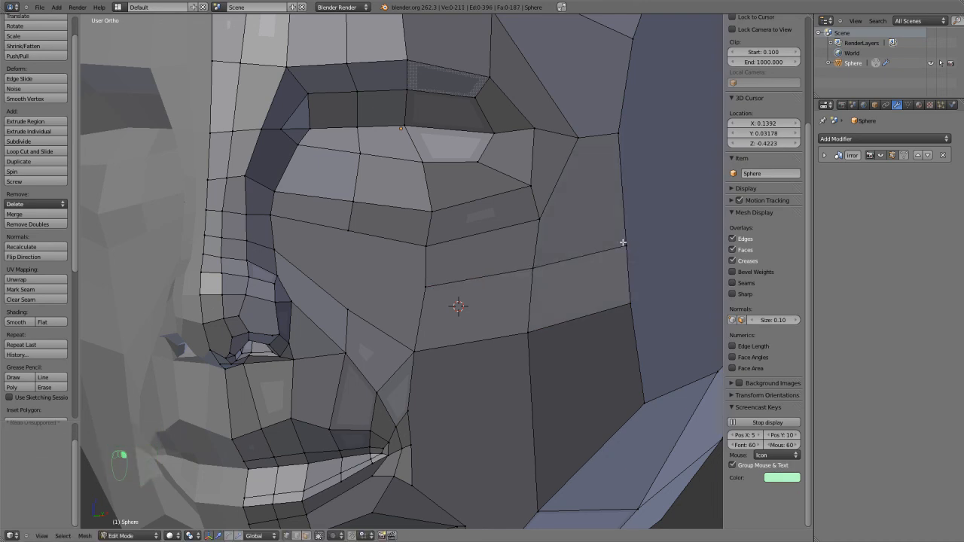
key("k")
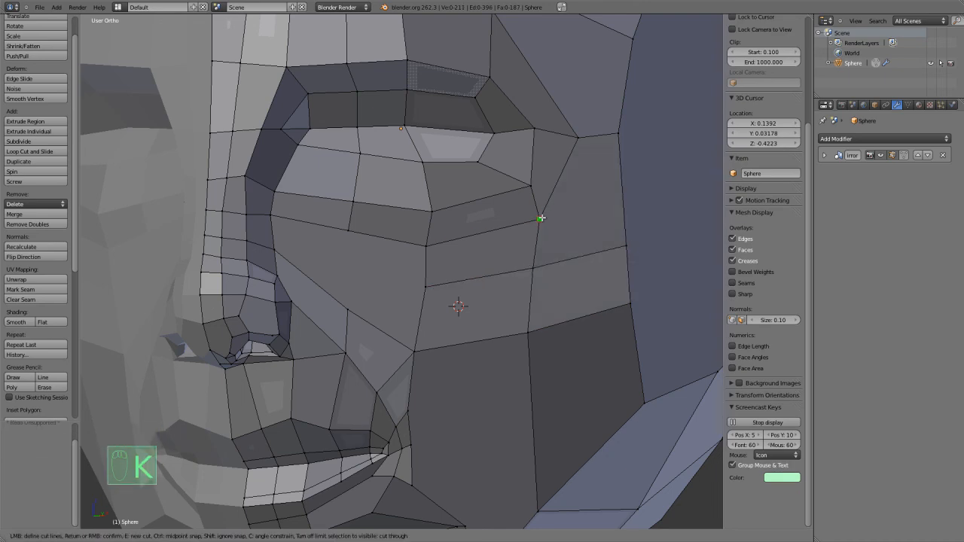
left_click(623, 201)
right_click(623, 201)
scroll(387, 260, "down", 3)
middle_click_drag(383, 275, 422, 295)
scroll(421, 295, "up", 3)
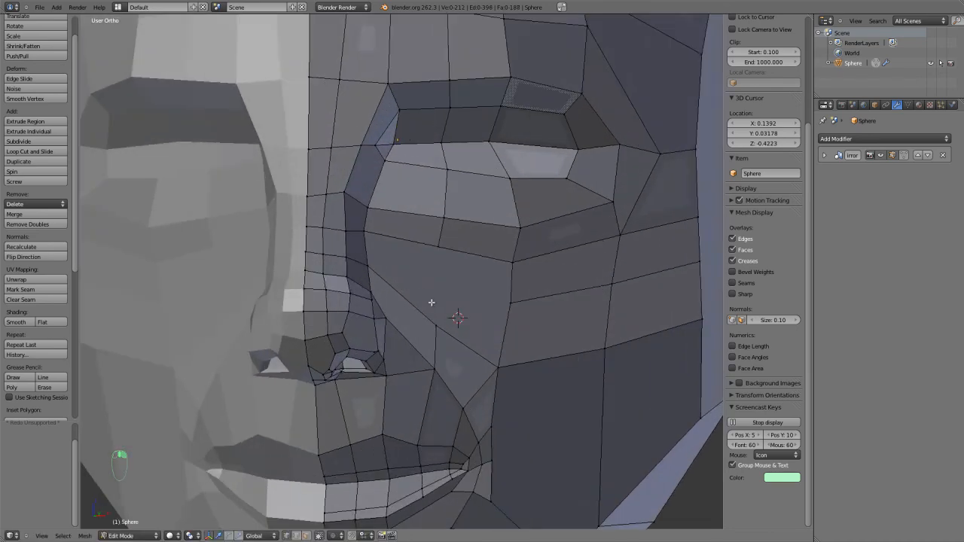
Knife-cut the large cheek face vertically up to the under-eye vertex and horizontally inward to the side of the nose.
scroll(425, 305, "up", 2)
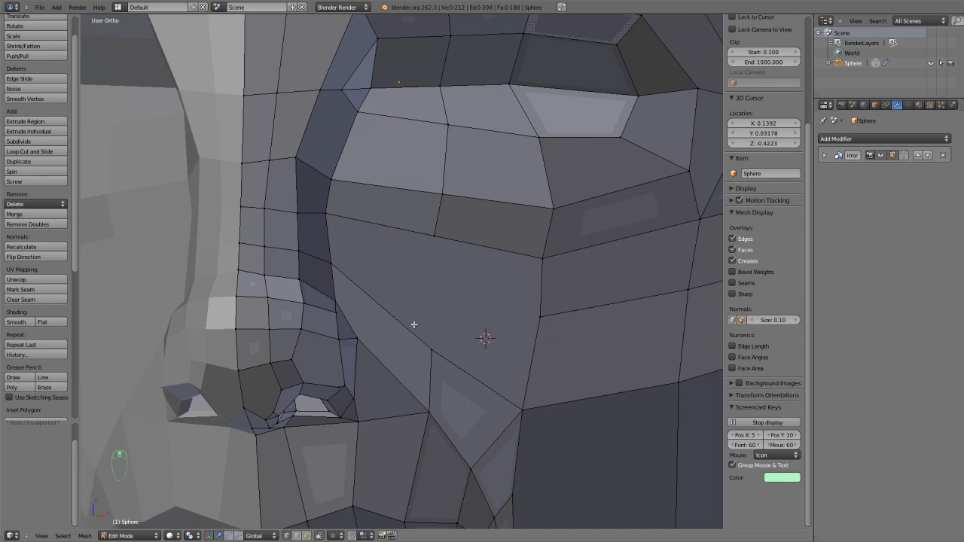
right_click(427, 344)
key("j")
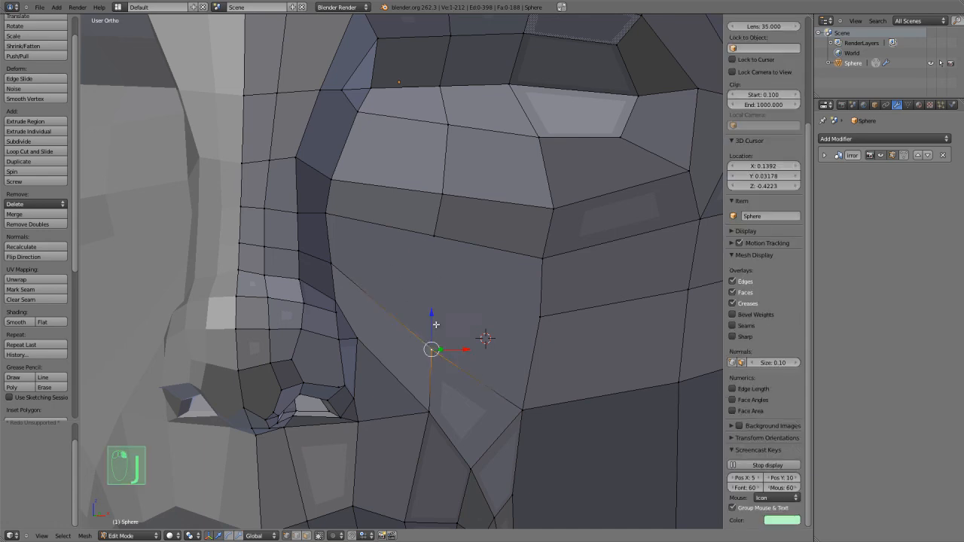
key("Escape")
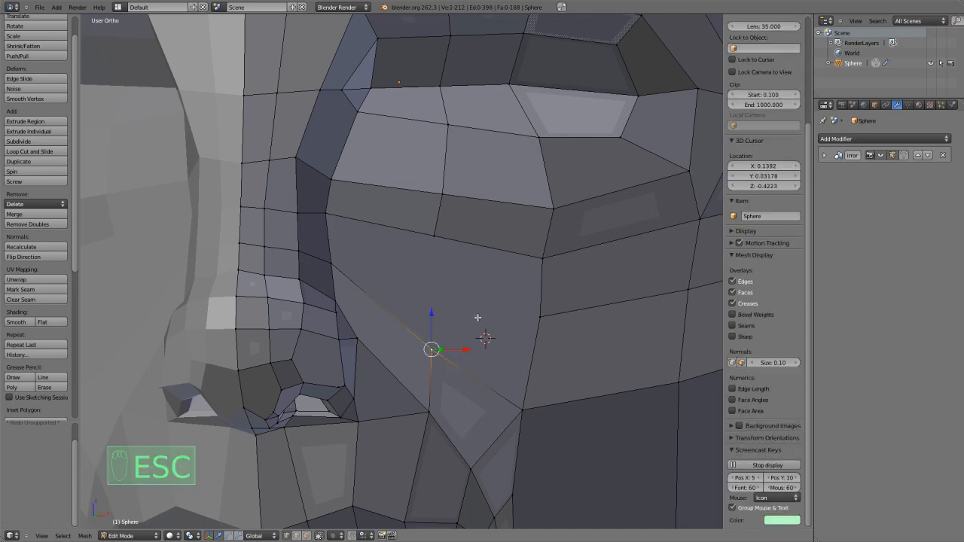
key("k")
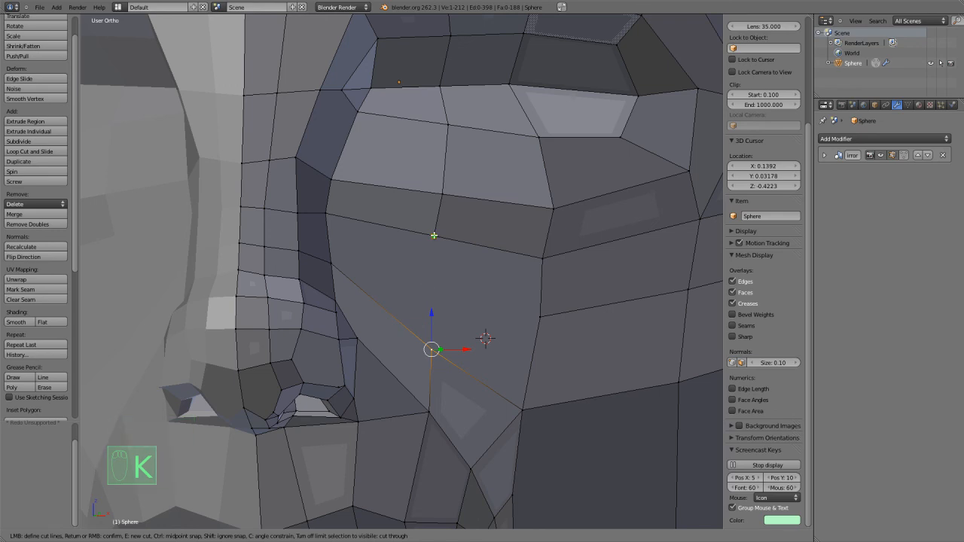
left_click(430, 348)
key("Return")
scroll(438, 325, "down", 2)
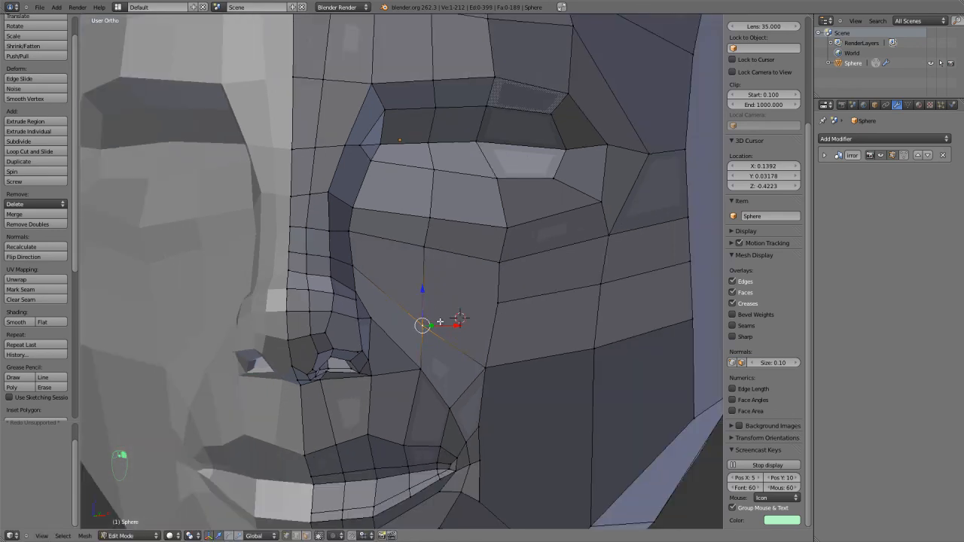
key("k")
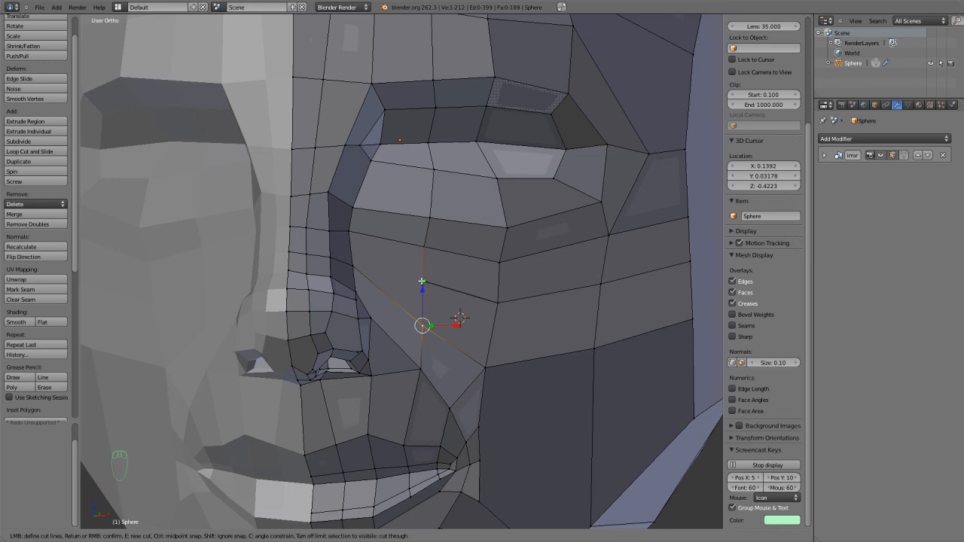
right_click(351, 265)
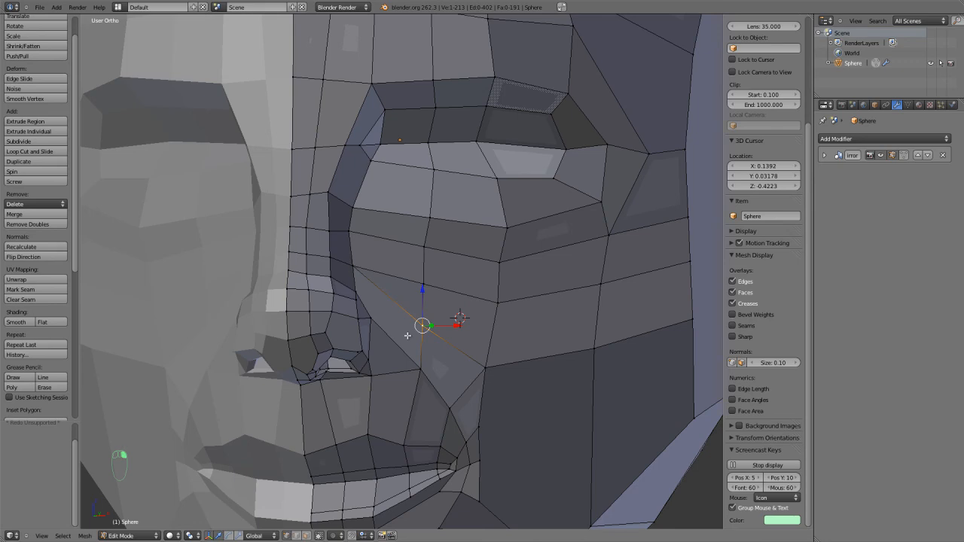
Add a loop cut across the narrow cheek face beside the nostril, slid off its middle.
scroll(430, 391, "up", 1)
middle_click_drag(424, 400, 365, 274)
scroll(400, 315, "up", 2)
scroll(328, 271, "down", 2)
scroll(397, 343, "up", 1)
middle_click_drag(396, 344, 391, 340)
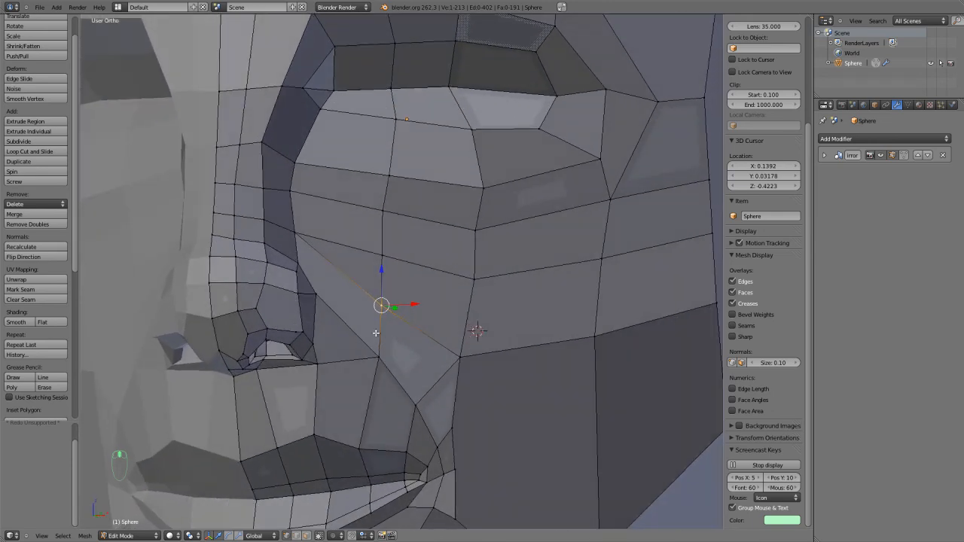
key("ctrl+r")
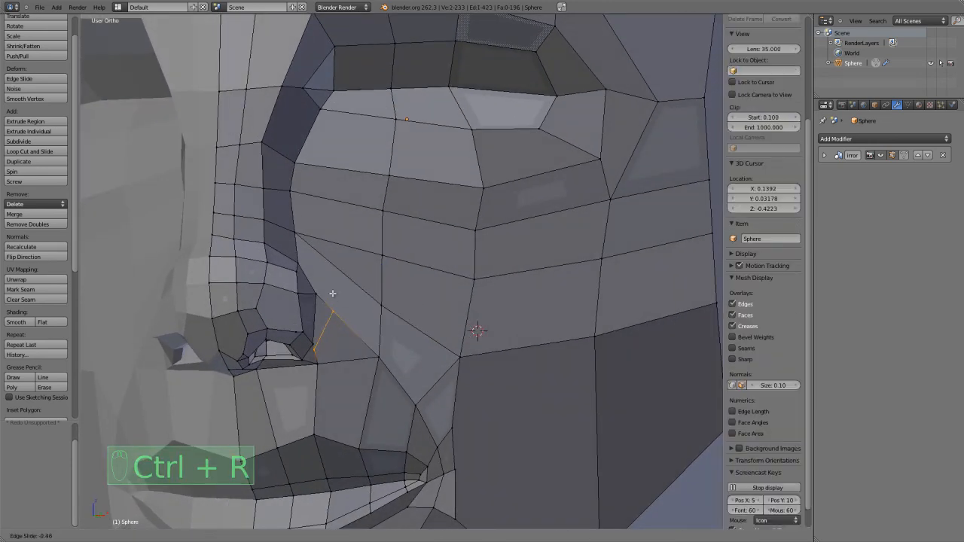
left_click(335, 295)
key("a")
Knife-cut from the inner cheek loop's open end up to the diagonal cheek edge.
scroll(351, 321, "up", 2)
key("k")
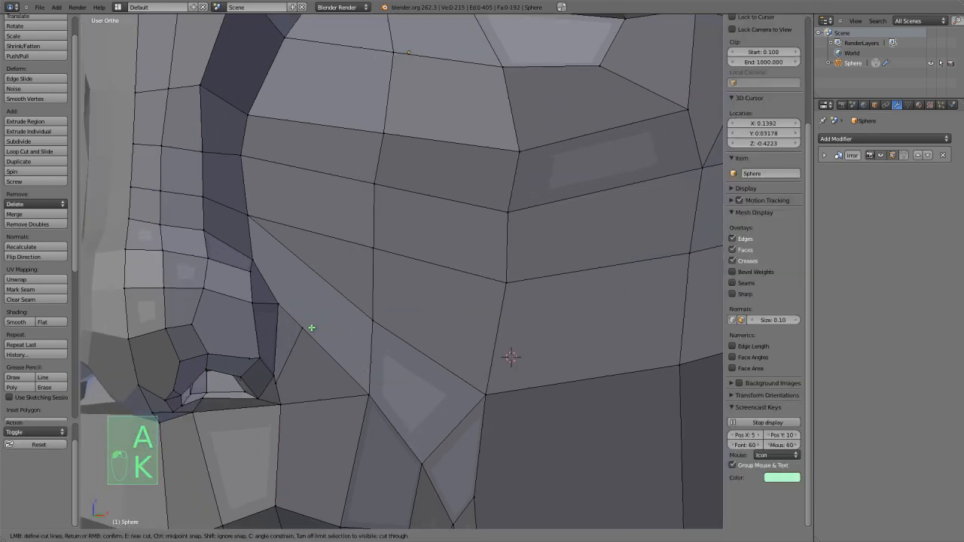
right_click(319, 274)
scroll(319, 273, "down", 2)
Move the new vertex on the diagonal cheek edge inward and down towards the nostril.
key("ctrl+r")
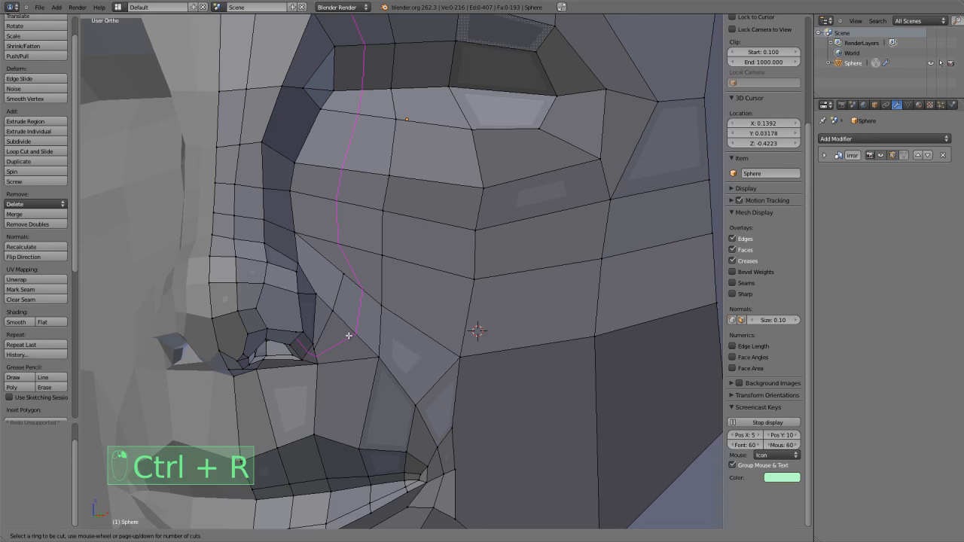
scroll(349, 336, "up", 1)
key("ctrl+Tab")
left_click(341, 335)
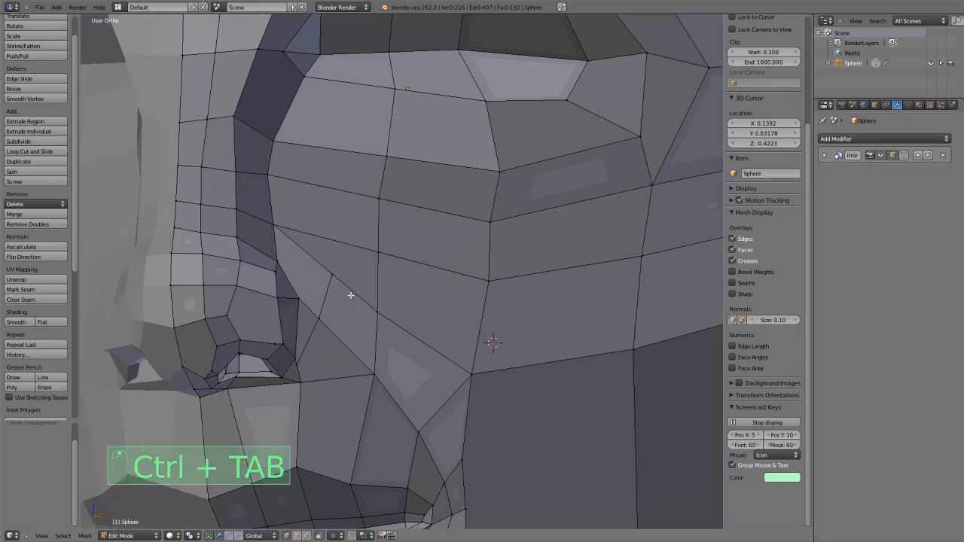
right_click(343, 274)
key("g")
key("g")
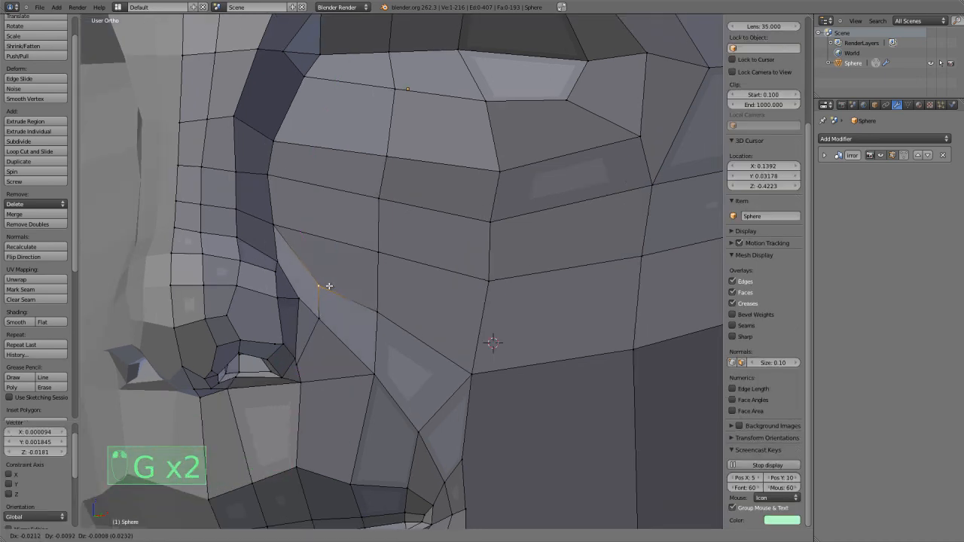
key("g")
Nudge the crease vertex beside the nostril and raise the vertex between nostril and mouth corner slightly.
key("g")
key("g")
left_click(311, 299)
right_click(311, 316)
key("g")
left_click(315, 311)
right_click_drag(371, 374, 366, 363)
left_click(368, 362)
scroll(371, 363, "down", 4)
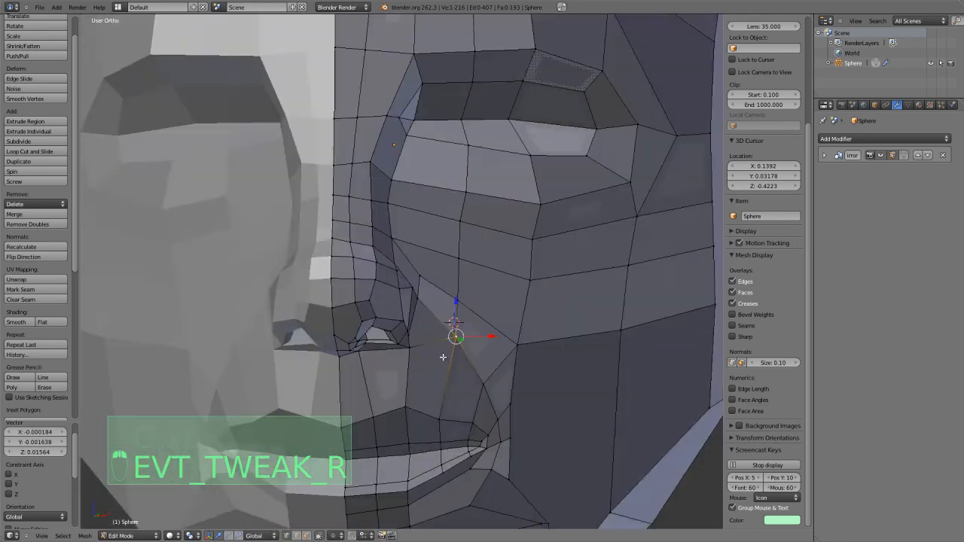
Reposition the crease vertices between the nostril and the mouth corner to even out the surrounding faces.
key("g")
key("g")
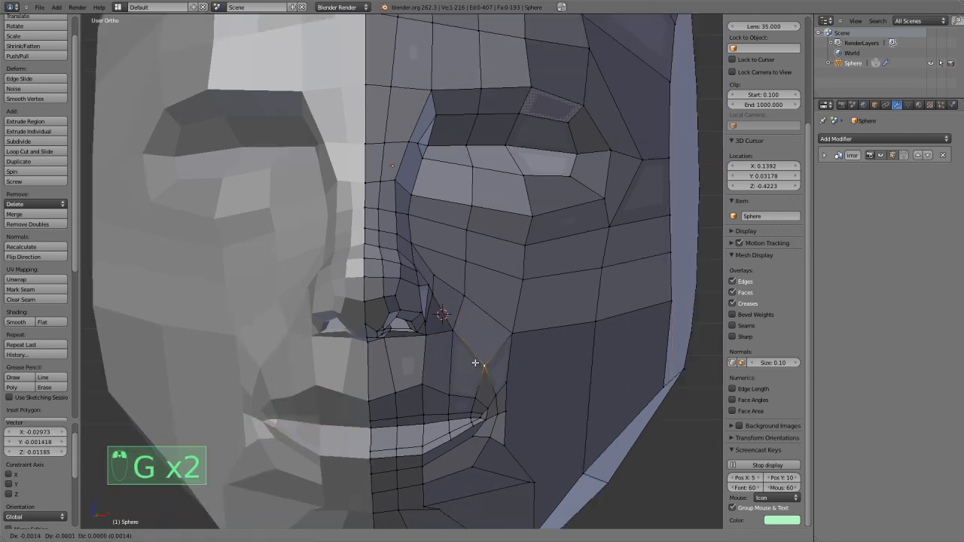
key("g")
left_click(494, 337)
middle_click_drag(494, 336, 511, 350)
right_click(482, 381)
Shift the vertices beside the mouth corner and on the outer cheek to even out the lower cheek faces.
key("g")
left_click(470, 380)
key("g")
left_click(523, 361)
right_click(504, 398)
key("g")
left_click(514, 407)
right_click(582, 324)
key("g")
left_click(594, 332)
Knife-cut across the lower cheek faces from the vertex beside the chin to the side boundary of the face.
key("a")
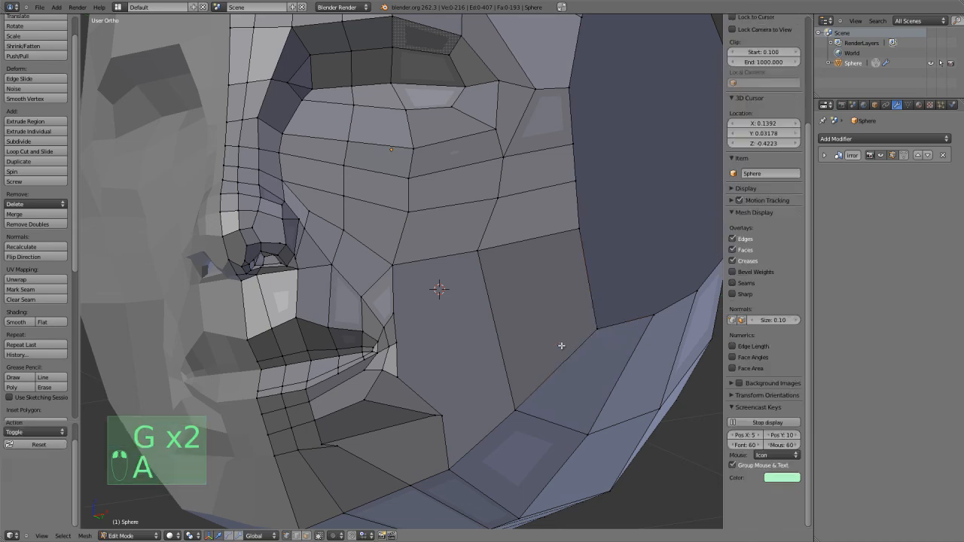
key("k")
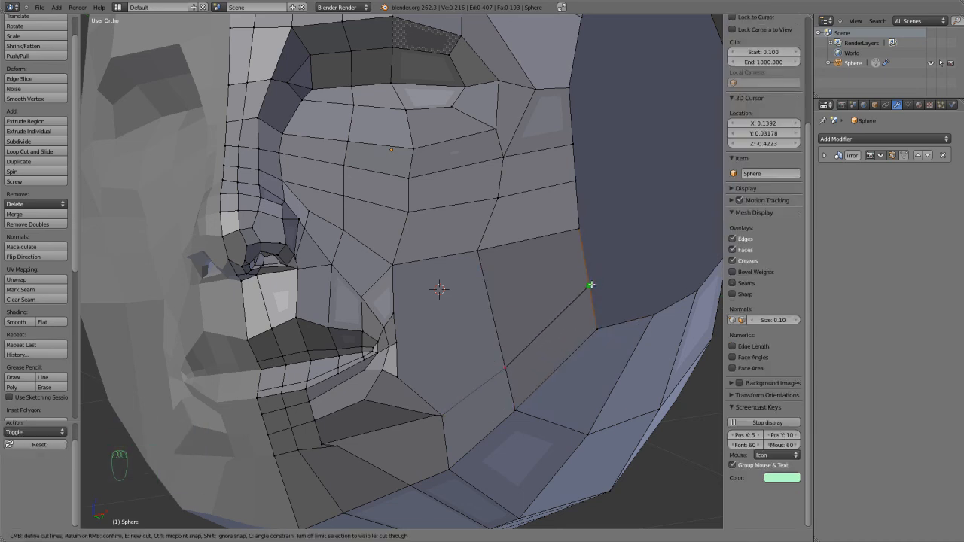
key("Return")
Merge the two nearly coincident vertices at the inner end of the lower cheek cut at their center.
scroll(580, 211, "up", 6)
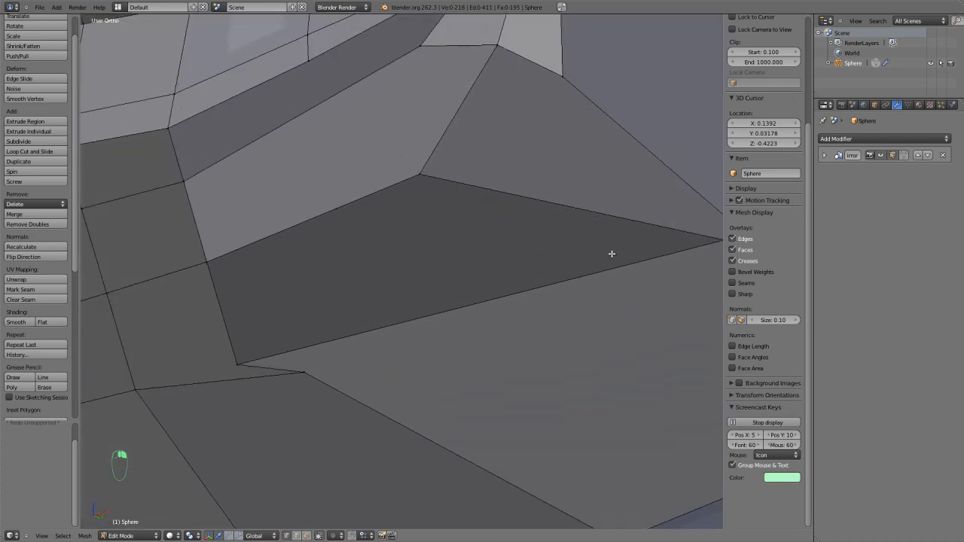
right_click(477, 243)
scroll(497, 249, "down", 6)
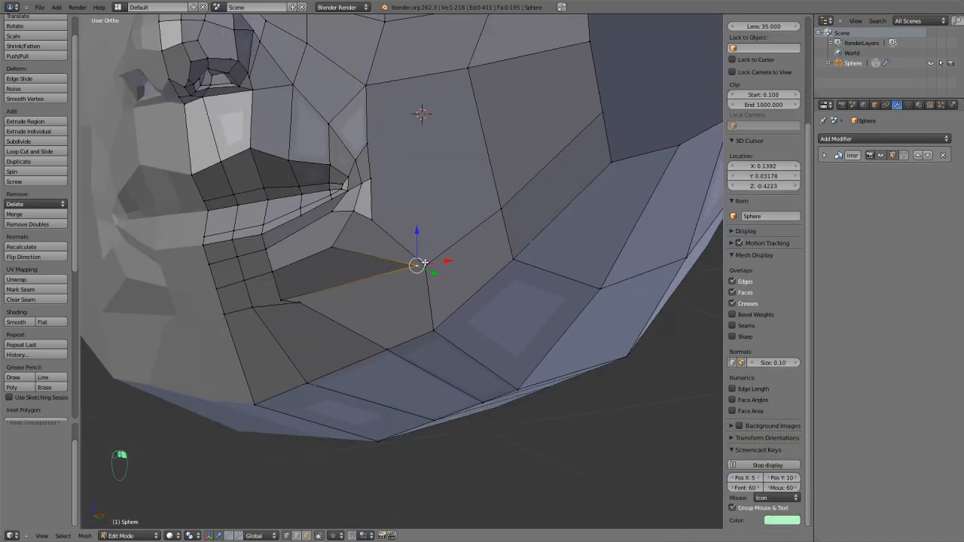
right_click(421, 265, "shift")
key("alt+m")
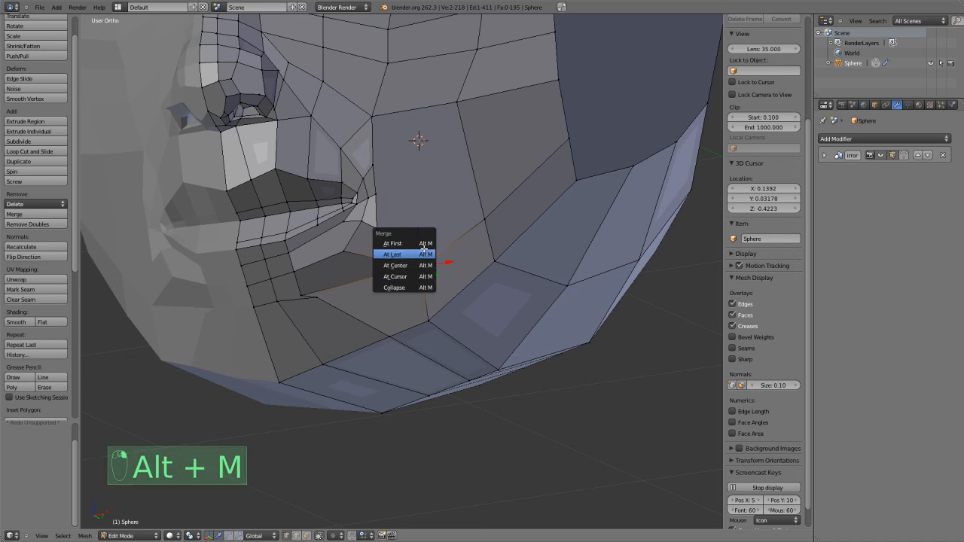
left_click(418, 265)
Merge the two closely spaced vertices beside the chin at their center.
scroll(430, 284, "up", 5)
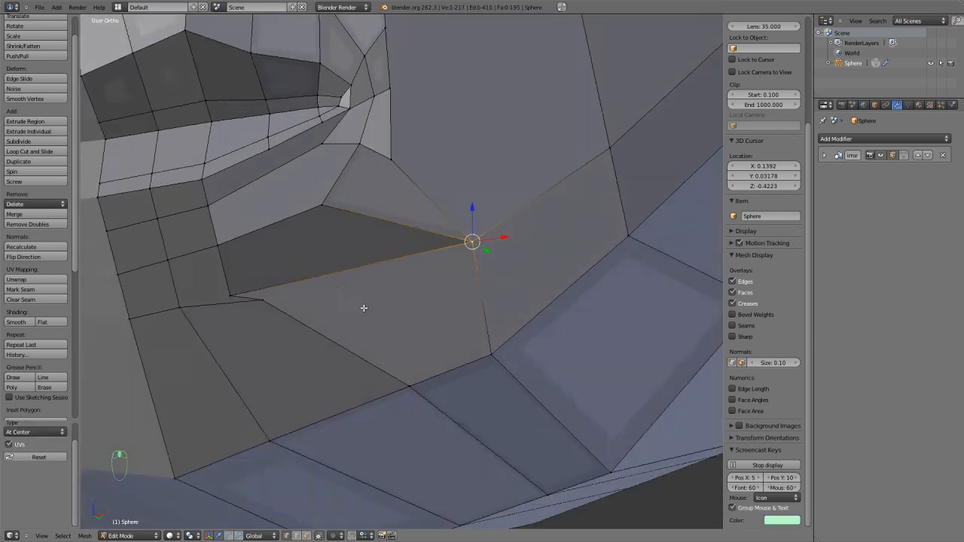
right_click(256, 253)
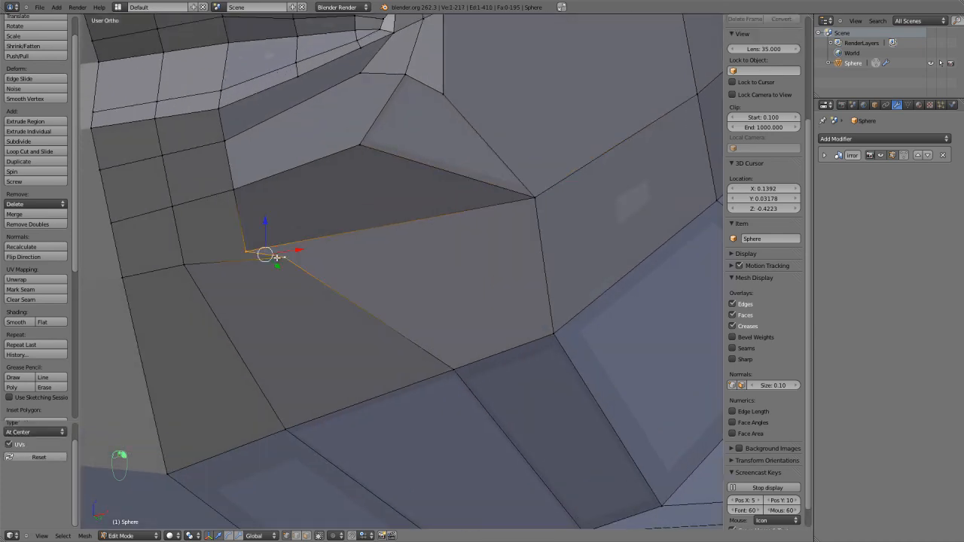
key("alt+m")
left_click(276, 258)
scroll(308, 266, "down", 3)
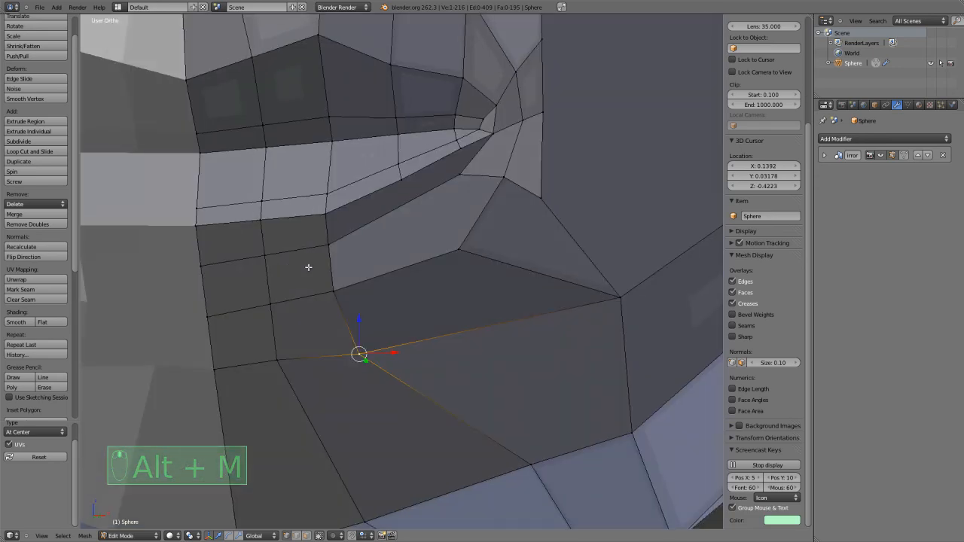
Nudge the outer vertex of the row below the lower lip slightly outward.
right_click(330, 284)
key("g")
left_click(342, 282)
scroll(370, 276, "down", 3)
Move the three-vertex row below the lower lip back by about 0.046 along Y.
middle_click_drag(472, 281, 447, 286)
middle_click_drag(293, 289, 276, 309)
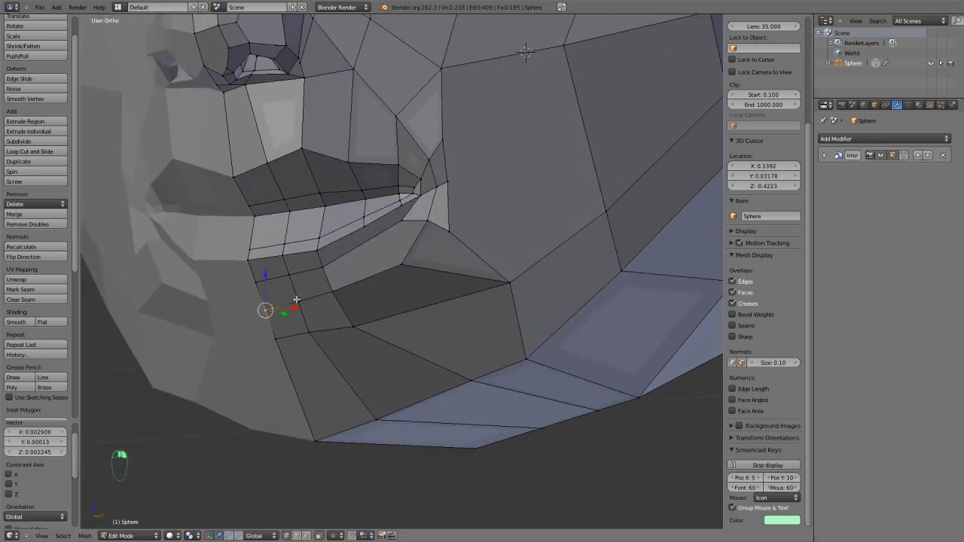
right_click(295, 300, "shift")
right_click(333, 291, "shift")
middle_click_drag(333, 291, 307, 320)
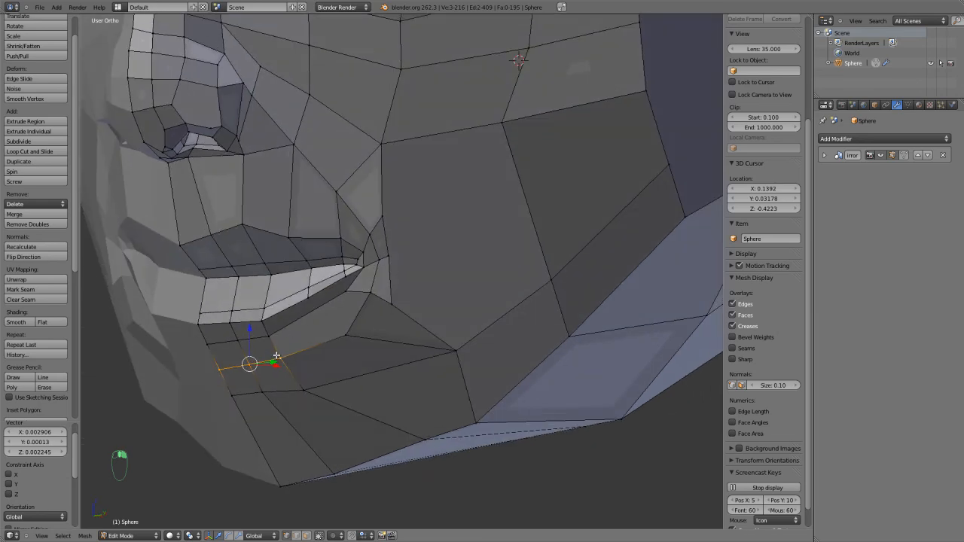
key("g")
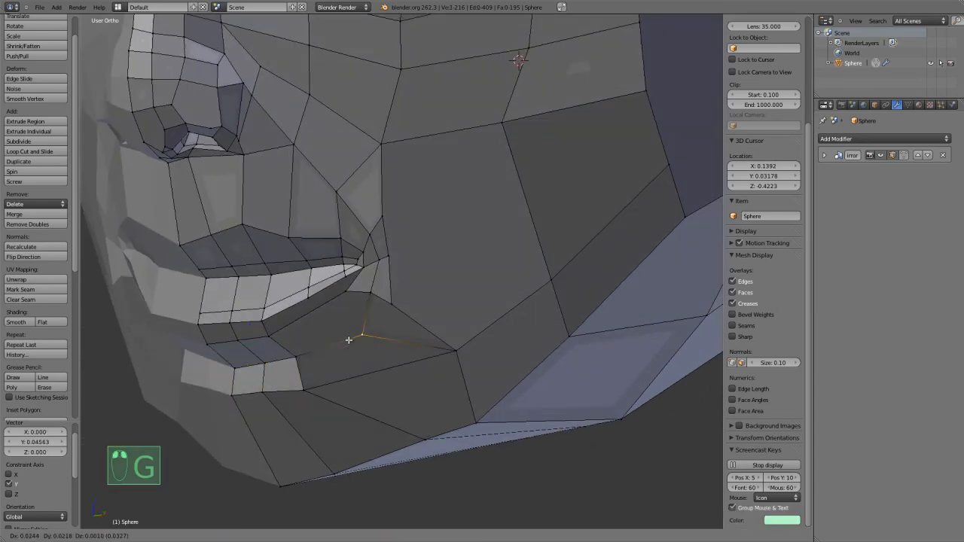
Reposition the vertex outside the indented chin row, below the mouth corner, to follow the hollow under the lip.
key("z")
right_click(329, 347)
middle_click_drag(329, 347, 352, 321)
key("g")
left_click(313, 353)
Add a loop cut along the lower chin and jaw and shrink/fatten it by about -0.012.
key("ctrl+r")
left_click(367, 349)
left_click(367, 350)
middle_click_drag(360, 358, 369, 373)
key("alt+s")
left_click(390, 376)
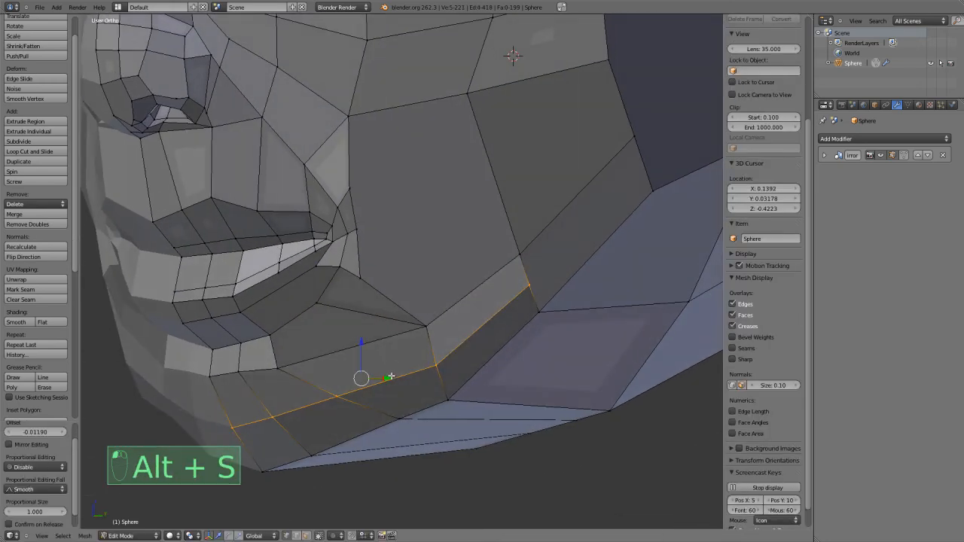
Pull the lower cheek vertex below the mouth corner inward and refine its position in the front view.
right_click(412, 325)
key("g")
left_click(377, 324)
key("KP_1")
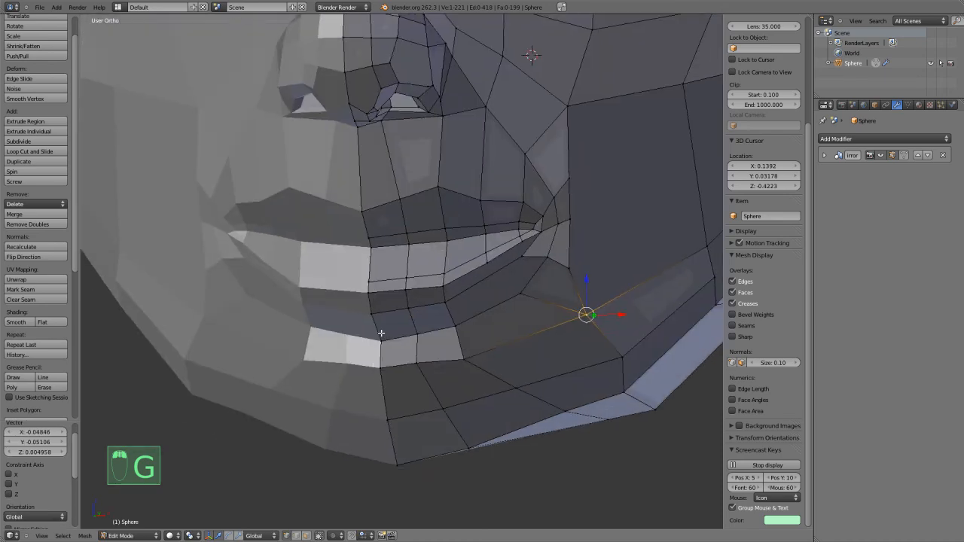
scroll(387, 333, "up", 1)
middle_click_drag(624, 347, 478, 359, "shift")
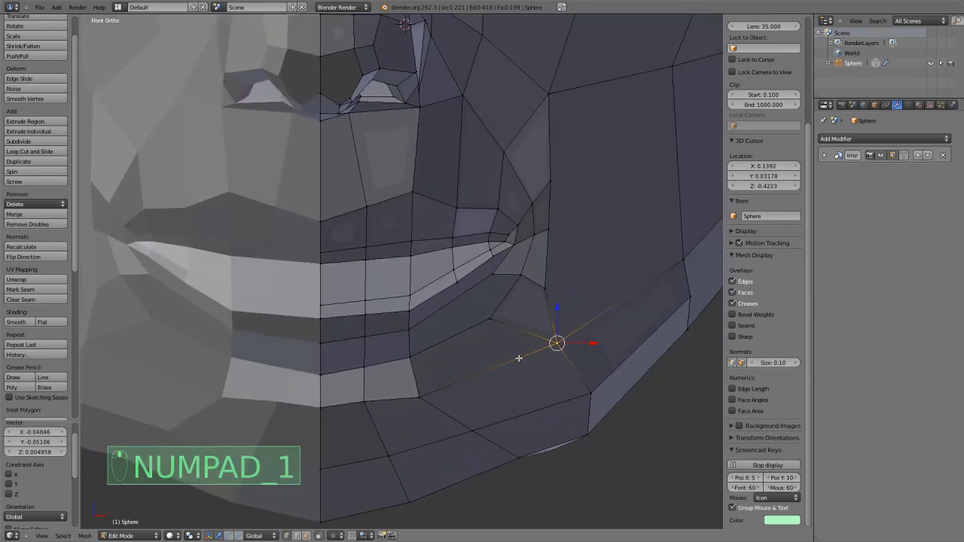
key("g")
left_click(519, 351)
Move the two jawline vertices below the mouth corner slightly inward.
key("g")
left_click(578, 402)
right_click(588, 435)
key("g")
left_click(579, 431)
Switch to Sculpt Mode in the front view and set the Grab brush radius to 200.
scroll(576, 426, "down", 4)
mouse_move(534, 351)
middle_mouse_down("shift")
mouse_move(543, 434)
mouse_move(542, 402)
middle_mouse_up("shift")
key("Tab")
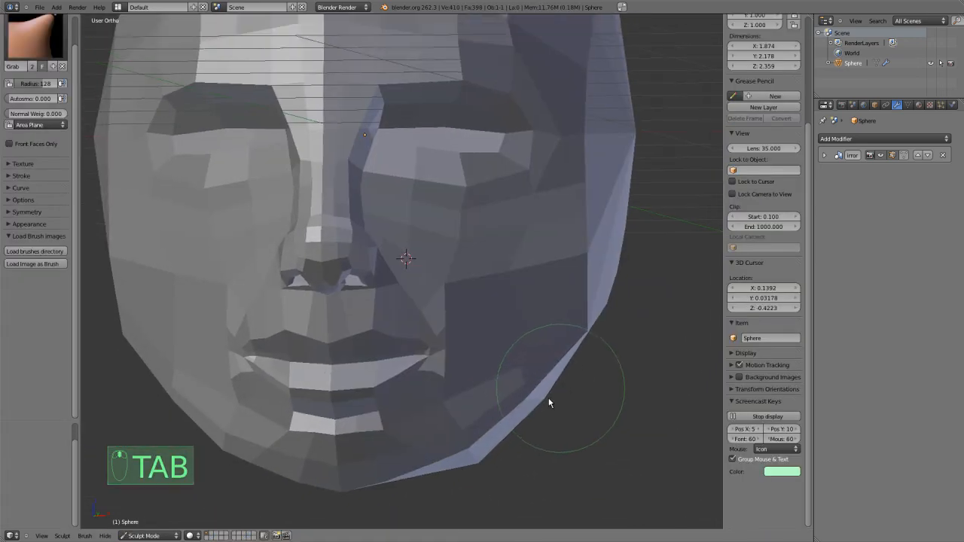
key("KP_1")
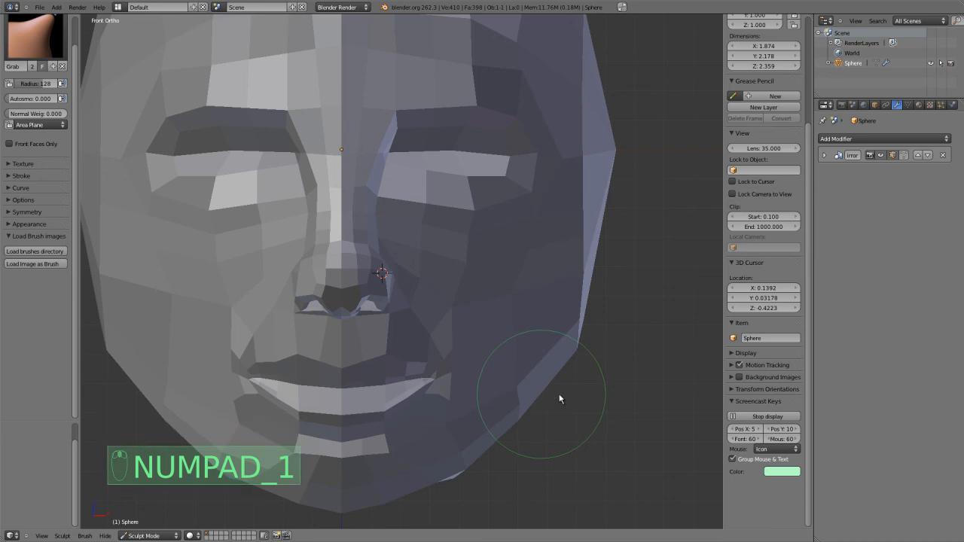
key("f")
left_click(616, 396)
Reshape the head's side silhouette and the faces around its side pole with the Grab brush.
mouse_move(583, 346)
left_mouse_down()
mouse_move(570, 334)
mouse_move(565, 266)
mouse_move(585, 311)
mouse_move(577, 317)
mouse_move(588, 244)
mouse_move(615, 168)
mouse_move(610, 154)
left_mouse_up()
middle_click_drag(637, 206, 593, 202)
mouse_move(515, 143)
left_mouse_down()
mouse_move(590, 180)
mouse_move(571, 80)
left_mouse_up()
mouse_move(588, 180)
middle_mouse_down()
mouse_move(493, 183)
mouse_move(412, 238)
middle_mouse_up()
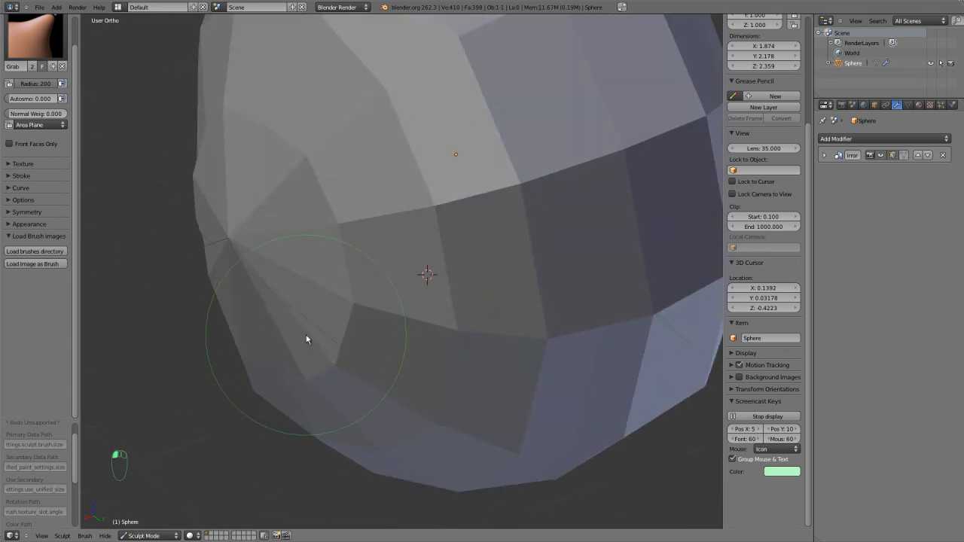
left_click_drag(339, 343, 335, 226)
Inspect the sculpted head from the side and the front and return to Edit Mode.
key("Tab")
mouse_move(303, 263)
middle_mouse_down()
mouse_move(437, 258)
mouse_move(443, 219)
mouse_move(472, 254)
mouse_move(506, 254)
middle_mouse_up()
scroll(506, 254, "down", 5)
key("Tab")
mouse_move(517, 216)
middle_mouse_down()
mouse_move(475, 205)
mouse_move(503, 198)
middle_mouse_up()
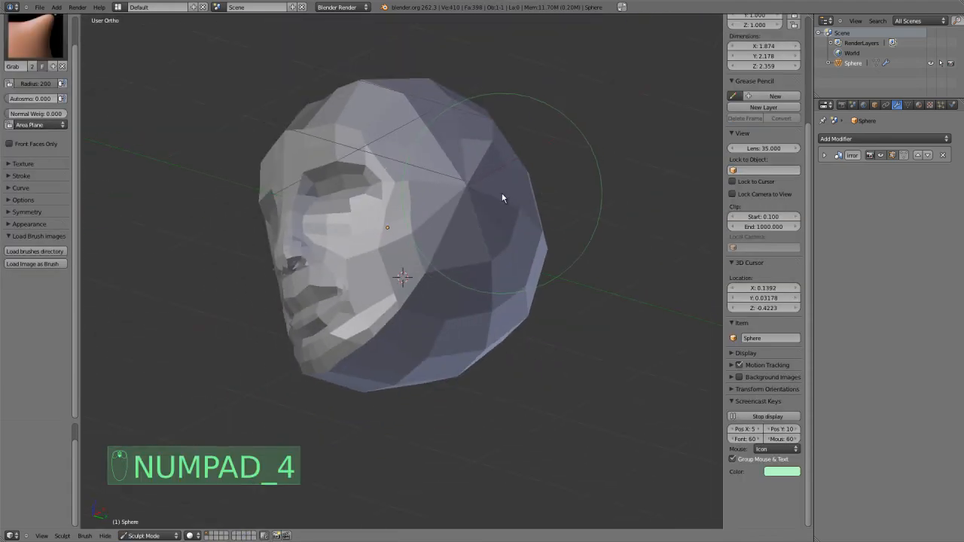
key("KP_4")
key("KP_1")
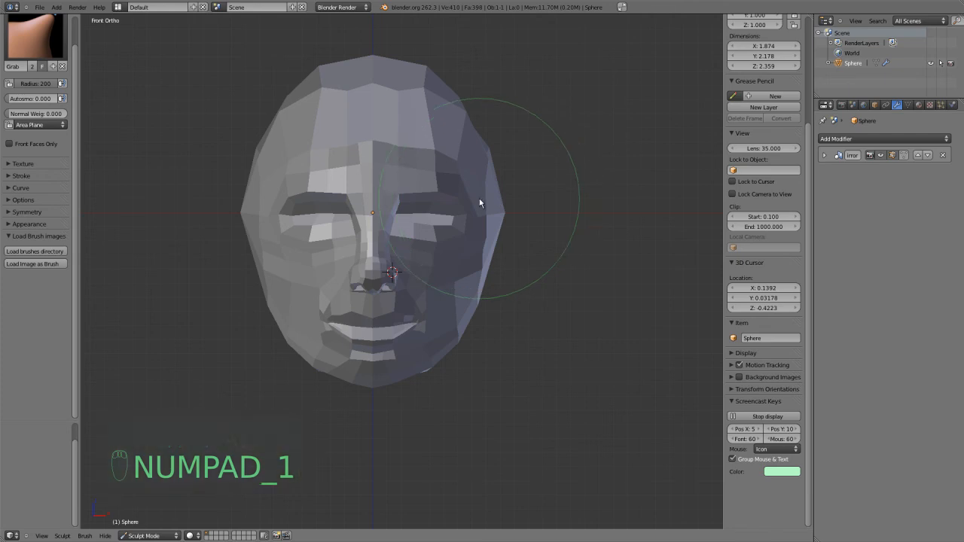
key("Tab")
scroll(494, 211, "up", 6)
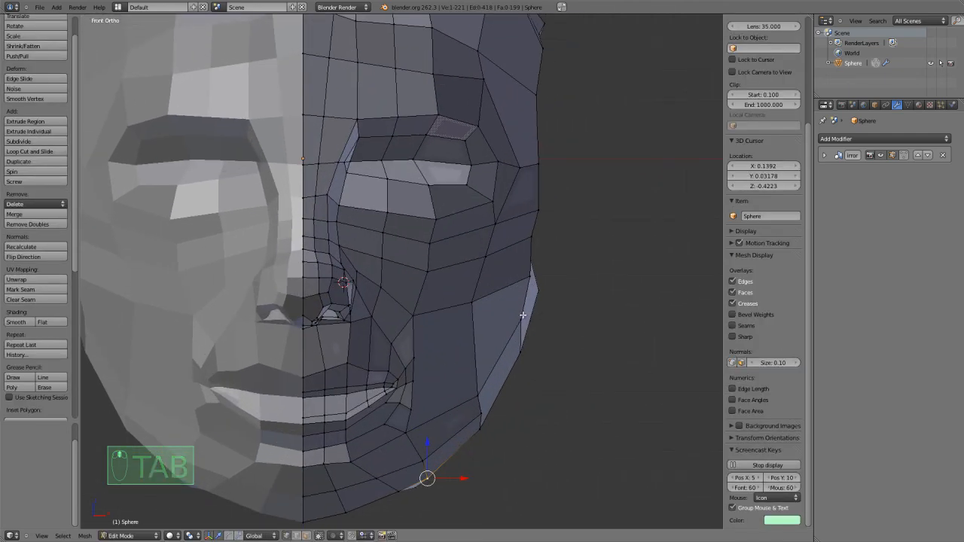
Nudge the five outer silhouette vertices from the cheek up to the temple in the front view.
right_click(524, 315)
key("g")
left_click(530, 313)
right_click(529, 278)
key("g")
left_click(530, 279)
right_click(531, 242)
key("g")
left_click(534, 243)
right_click(534, 207)
key("g")
left_click(530, 206)
right_click(536, 167)
key("g")
left_click(532, 159)
Reposition the vertex between the outer eye corner and the temple silhouette and clear the selection.
right_click(500, 158)
key("g")
left_click(505, 167)
key("g")
left_click(517, 161)
middle_click_drag(501, 236, 379, 384)
key("a")
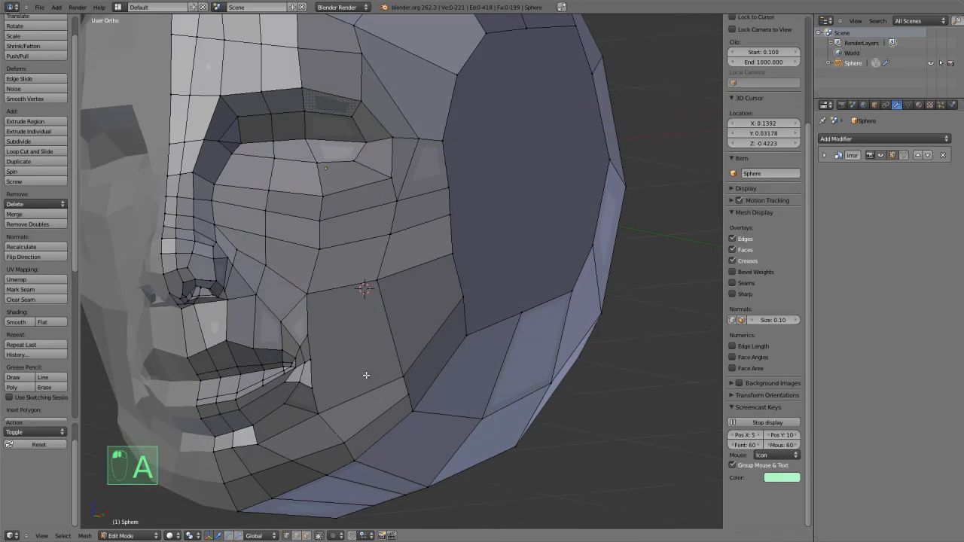
Try cutting two edges with the Knife from the vertices beside the mouth corner across the cheek to the side face.
scroll(379, 385, "up", 4)
key("k")
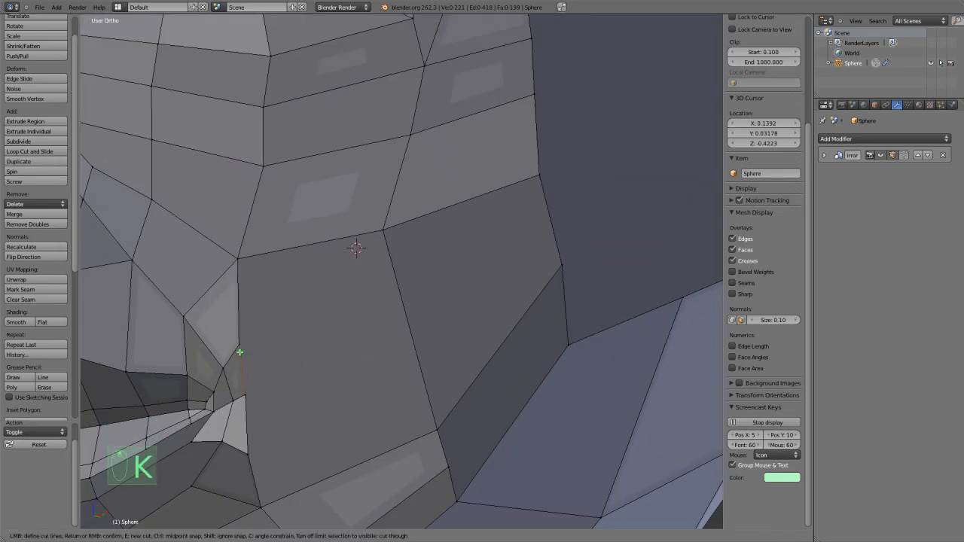
left_click(397, 288)
left_click(547, 216)
key("Return")
key("k")
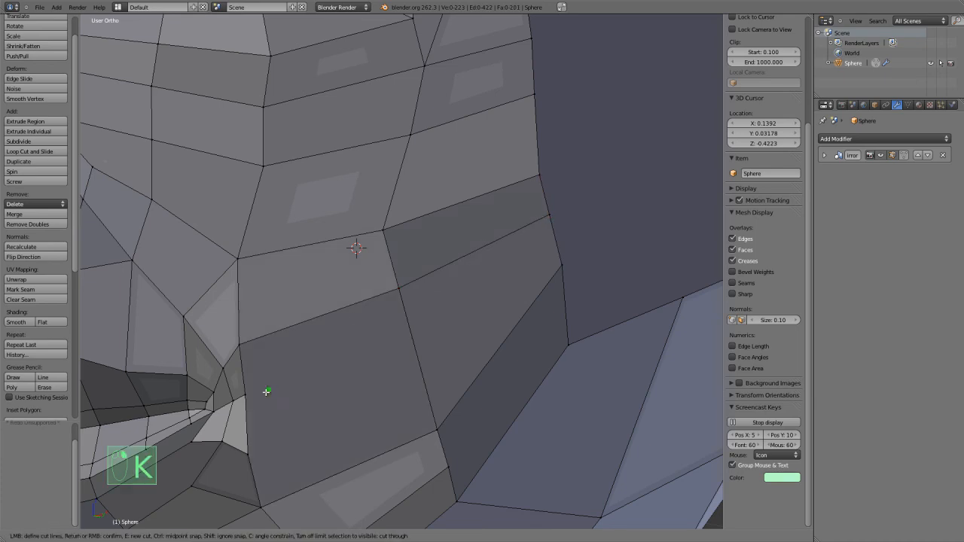
left_click(414, 344)
left_click(555, 249)
key("Return")
scroll(480, 309, "down", 3)
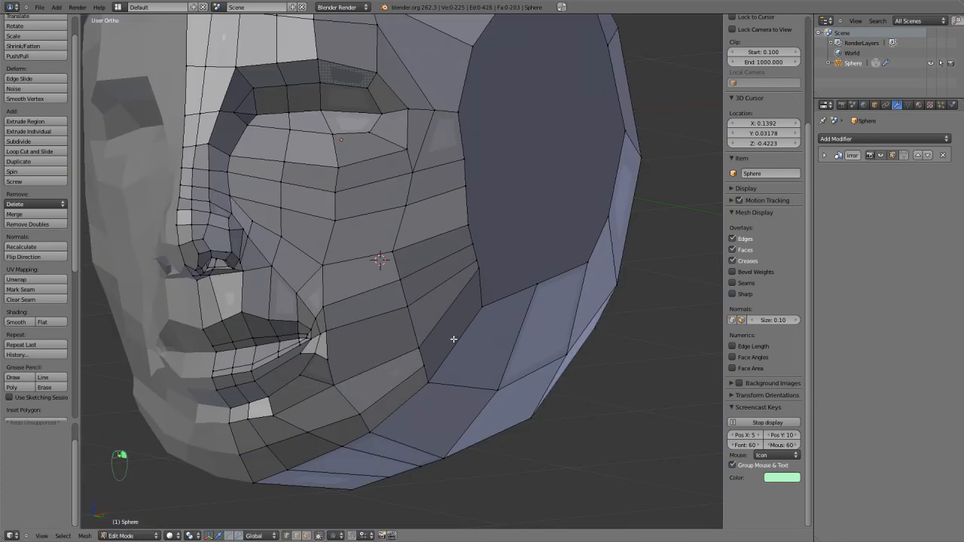
Undo the two Knife cuts across the cheek.
scroll(455, 339, "up", 2)
scroll(376, 398, "down", 2)
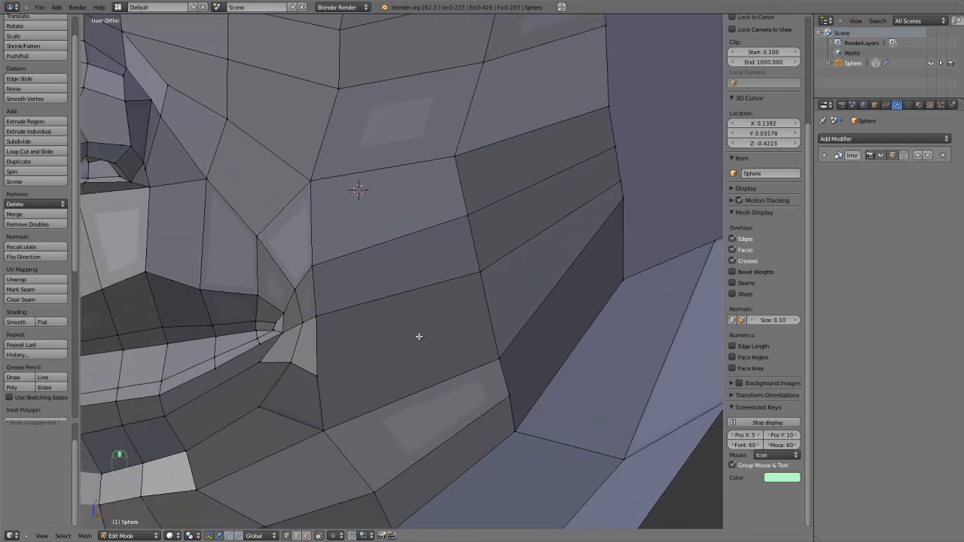
key("ctrl+z")
key("ctrl+z")
key("ctrl+z")
Try a centred loop cut above the upper lip and around the mouth corner, and undo it.
scroll(433, 338, "up", 3)
key("ctrl+r")
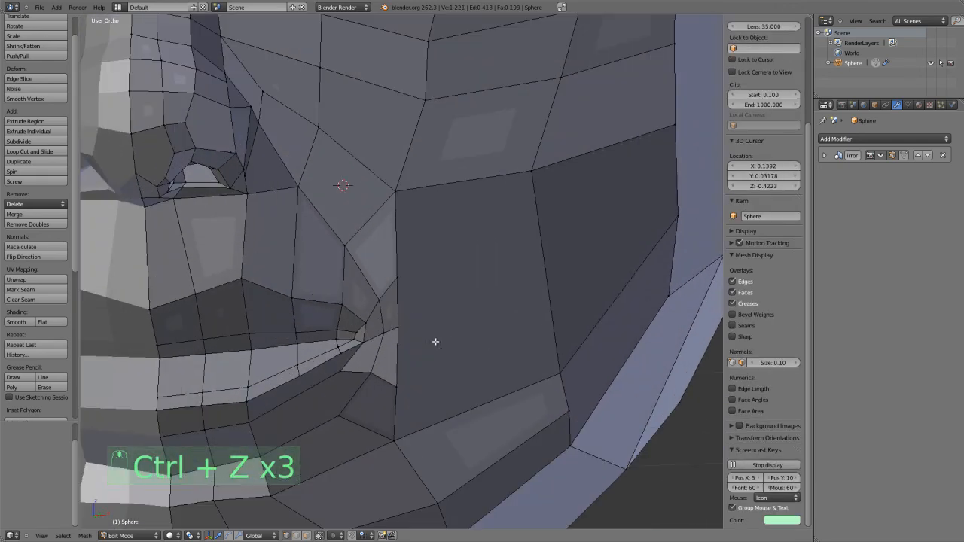
left_click(250, 244)
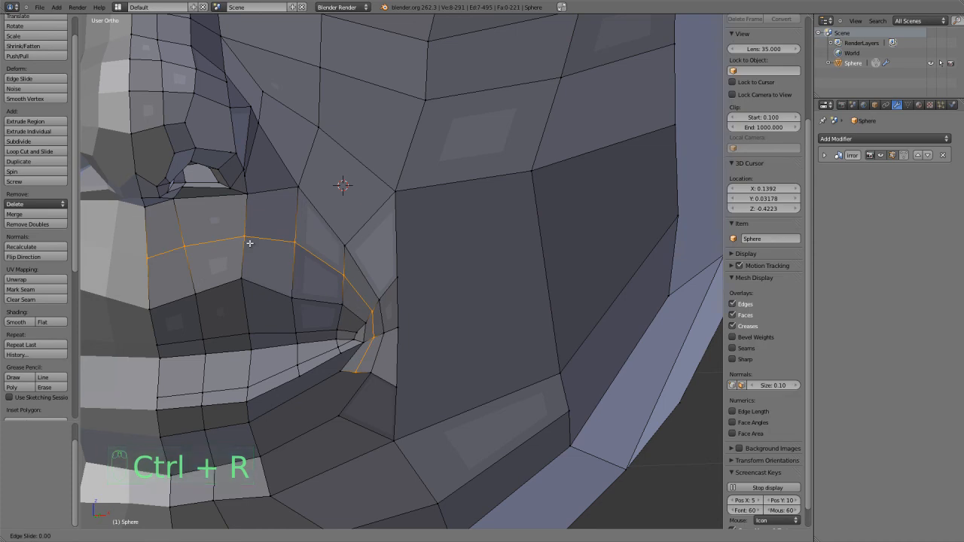
left_click(249, 244)
key("ctrl+z")
Try moving the vertex just below the mouth corner up toward the lip.
middle_click_drag(399, 337, 401, 332)
key("a")
scroll(354, 400, "up", 5)
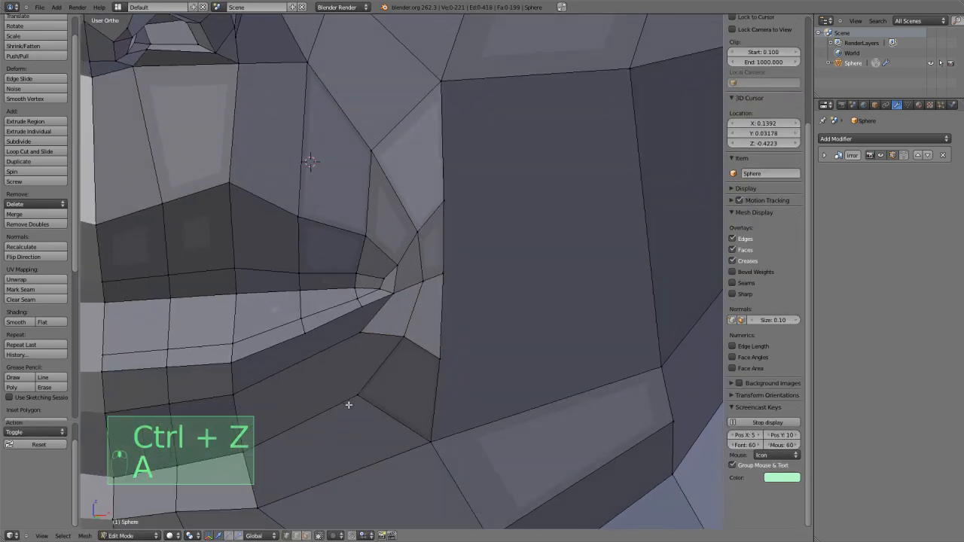
right_click(343, 363)
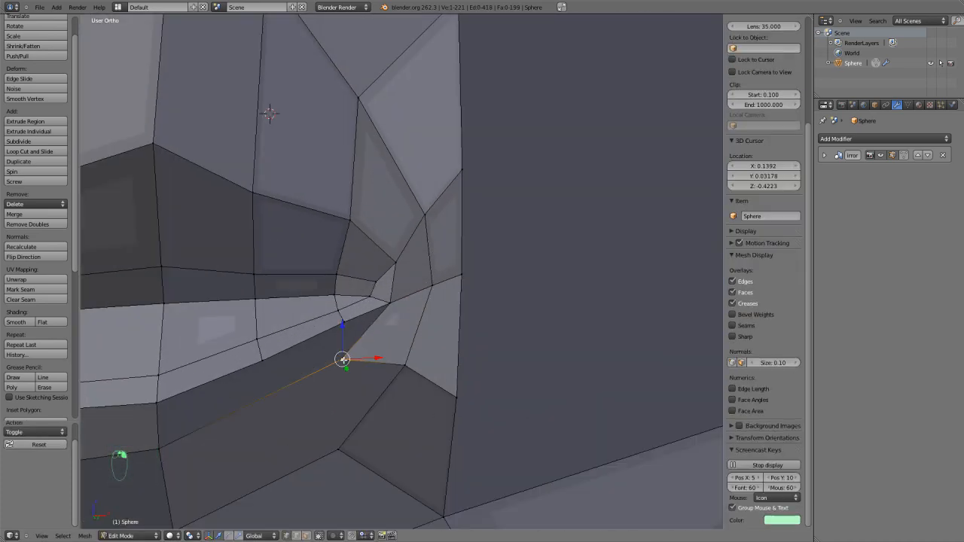
scroll(342, 358, "down", 1)
key("g")
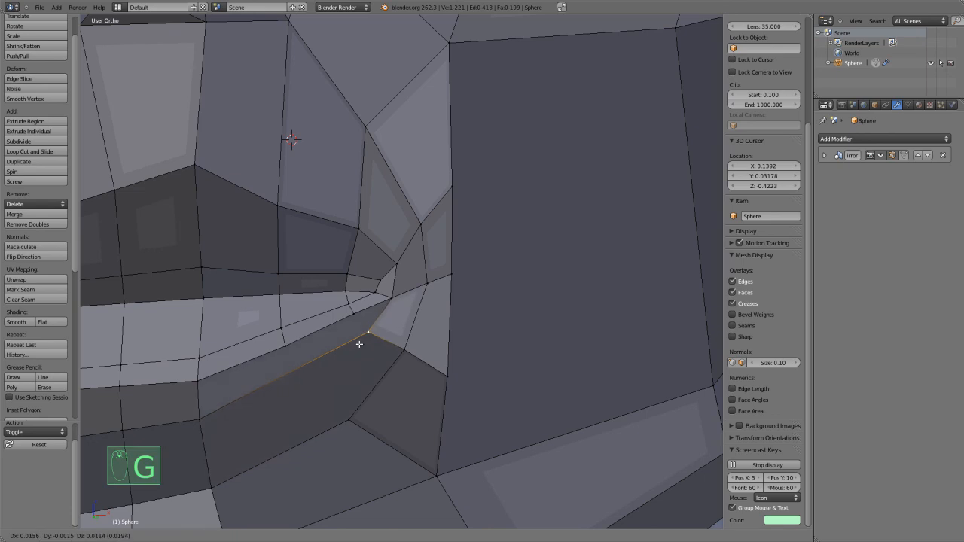
left_click(355, 340)
scroll(362, 342, "up", 2)
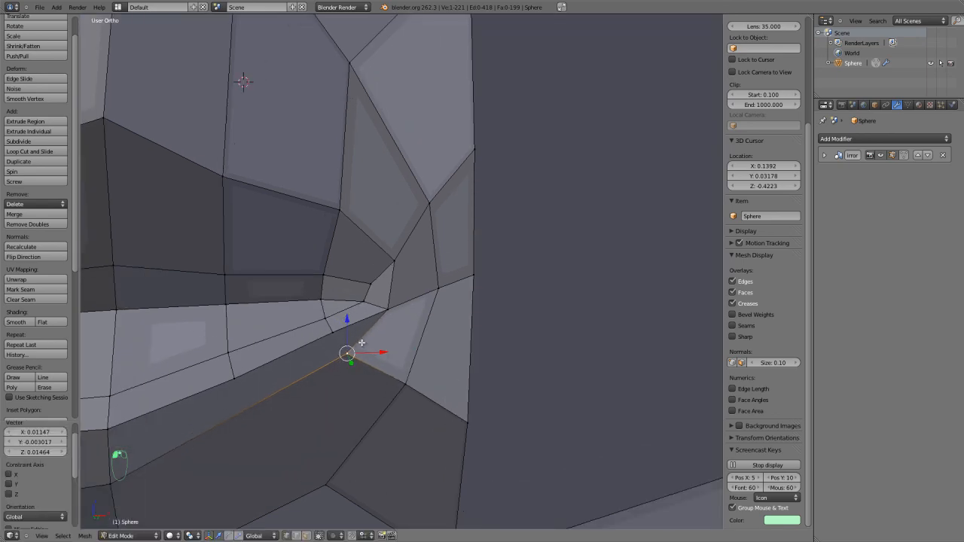
Try cutting an edge with the Knife from the lower lip's outer vertex to the vertex below the mouth corner.
key("k")
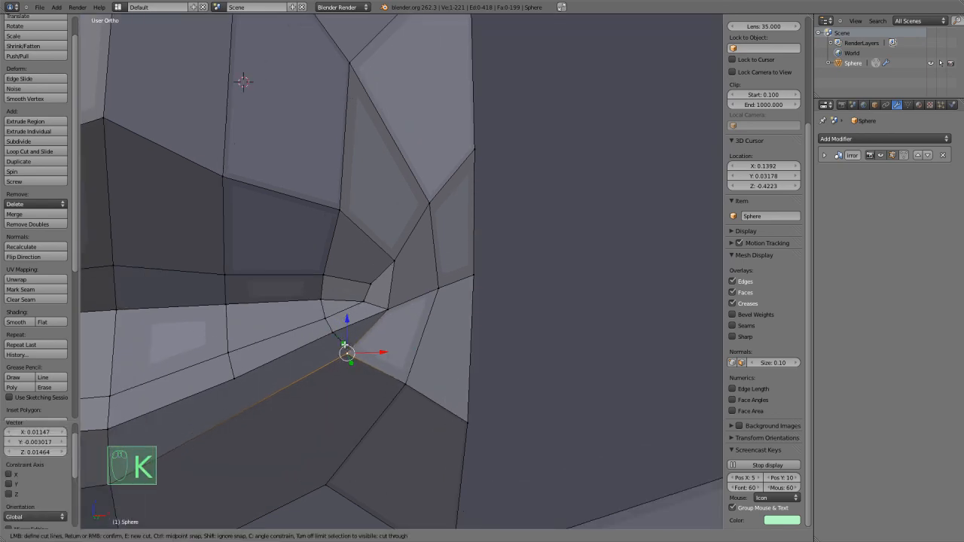
left_click(346, 351)
right_click(352, 354)
scroll(339, 354, "down", 3)
middle_click_drag(304, 360, 320, 351, "shift")
scroll(329, 351, "up", 2)
key("a")
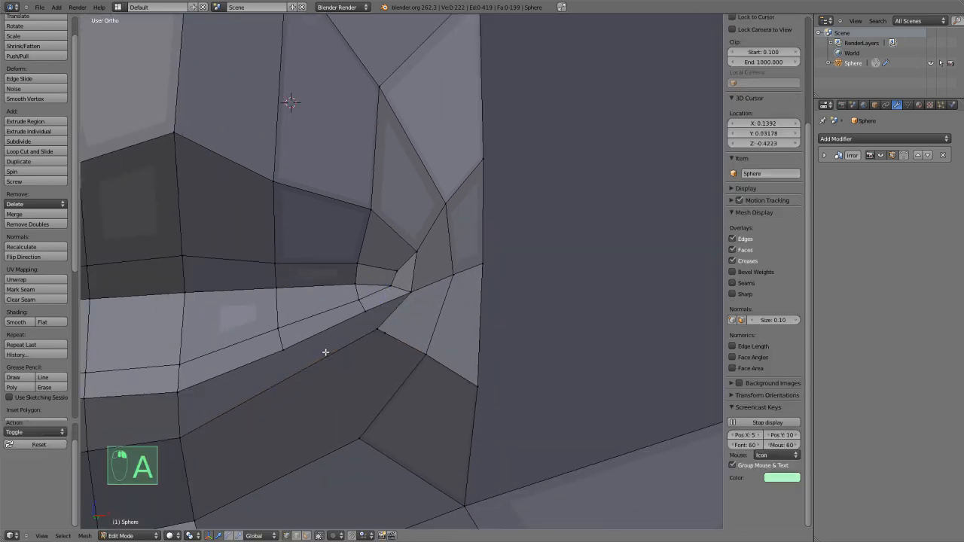
scroll(341, 344, "up", 1)
key("k")
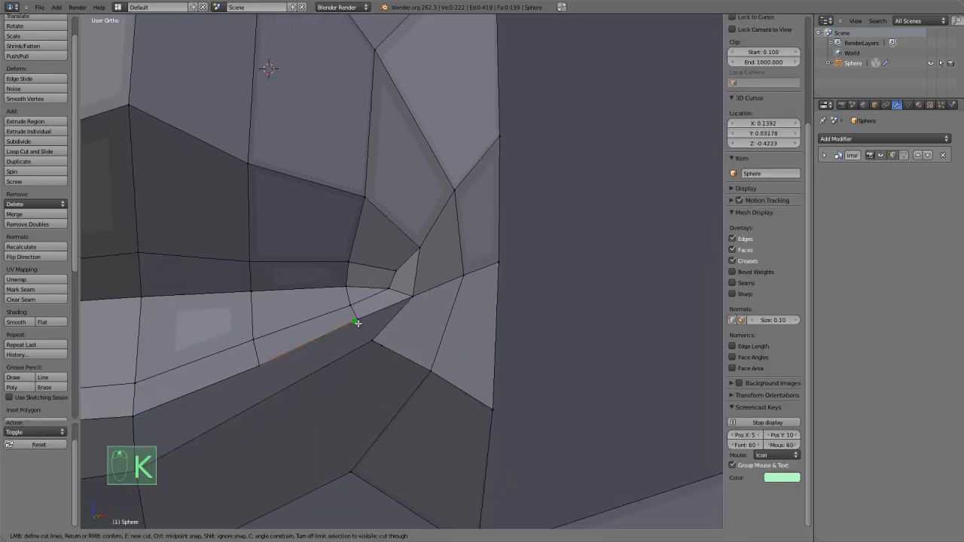
left_click(370, 340)
right_click(369, 340)
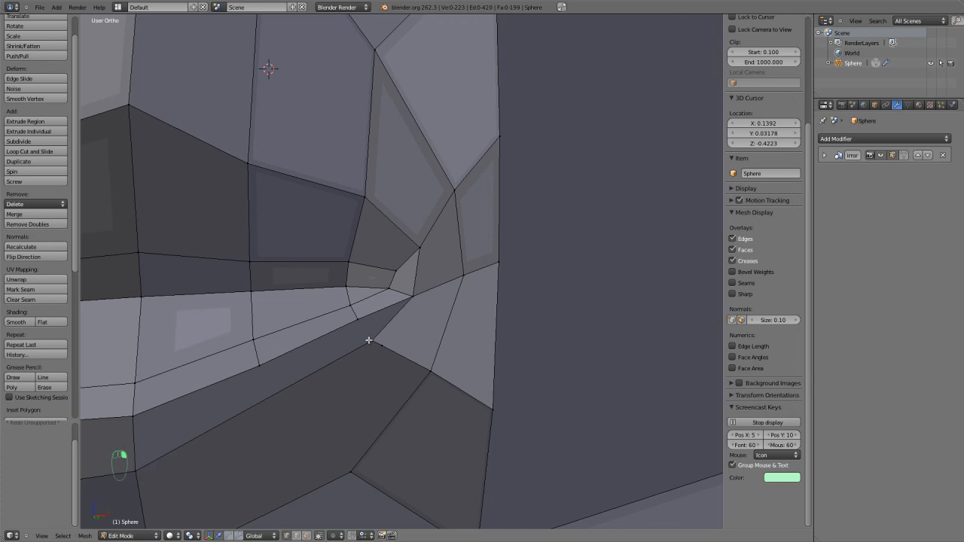
Undo the Knife attempts and the vertex move below the mouth corner.
key("ctrl+z")
key("ctrl+z")
key("ctrl+z")
key("ctrl+z")
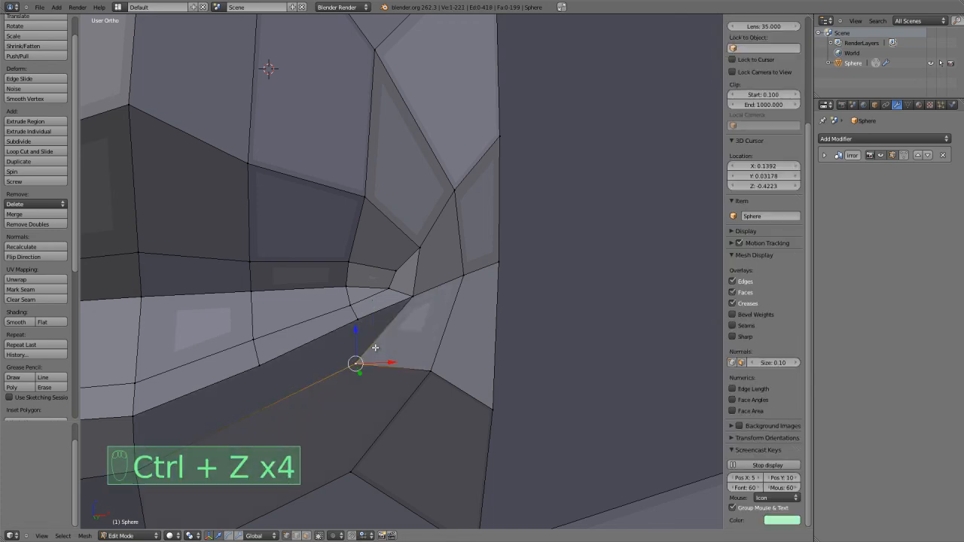
Move the vertex below the mouth corner up toward the lip and cut an edge to it from the lower lip's outer vertex.
key("g")
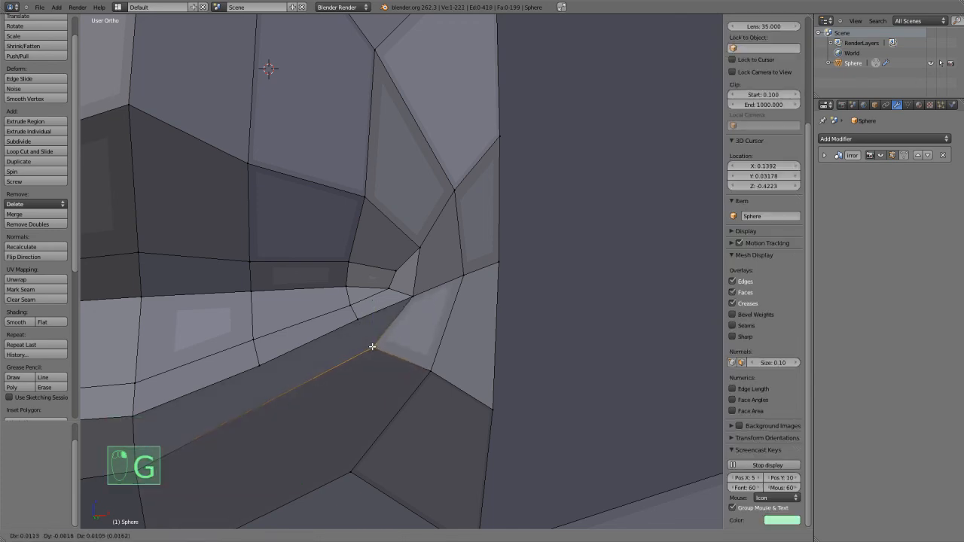
left_click(370, 347)
right_click(364, 321)
key("k")
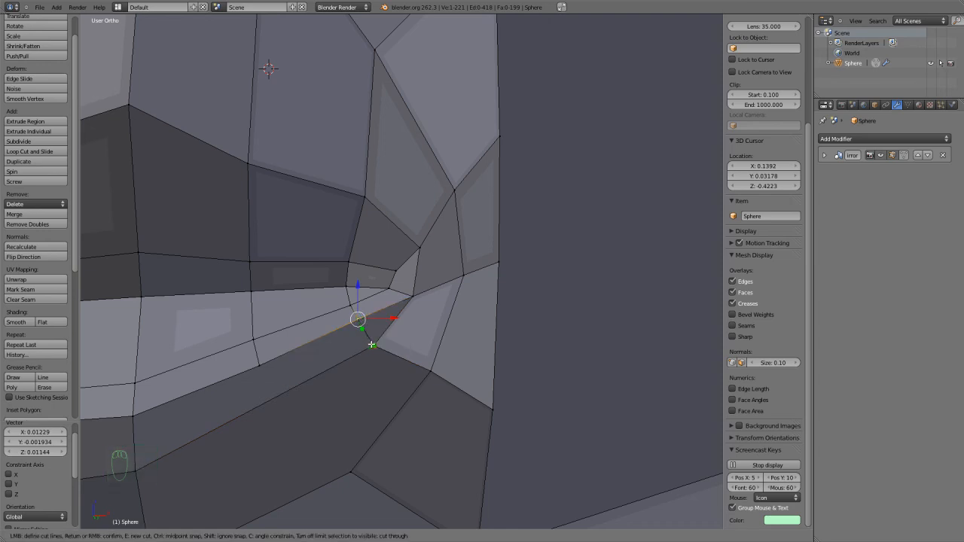
left_click(372, 345)
key("Return")
Merge the cut's end vertex with the adjacent vertex below the mouth corner at their centre.
right_click(371, 346, "shift")
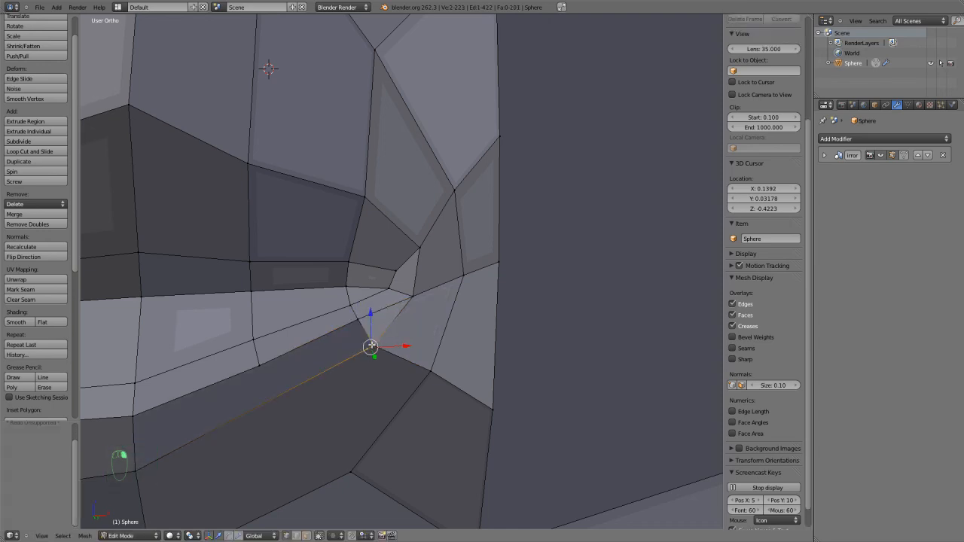
key("alt+m")
left_click(354, 332)
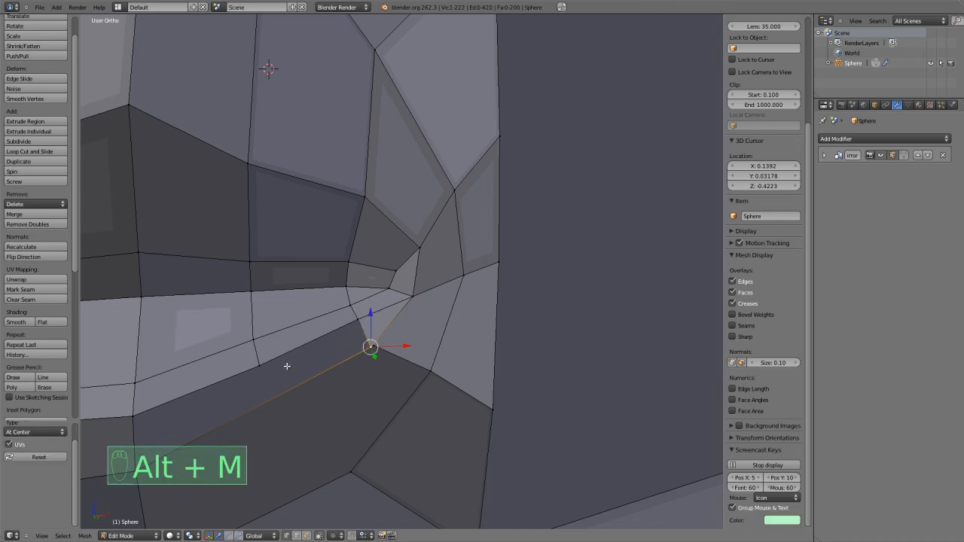
Cut an edge with the Knife from the lower lip's middle vertex across the faces to the chin-loop vertex below the mouth corner.
key("k")
left_click(268, 397)
middle_click_drag(269, 401, 338, 304)
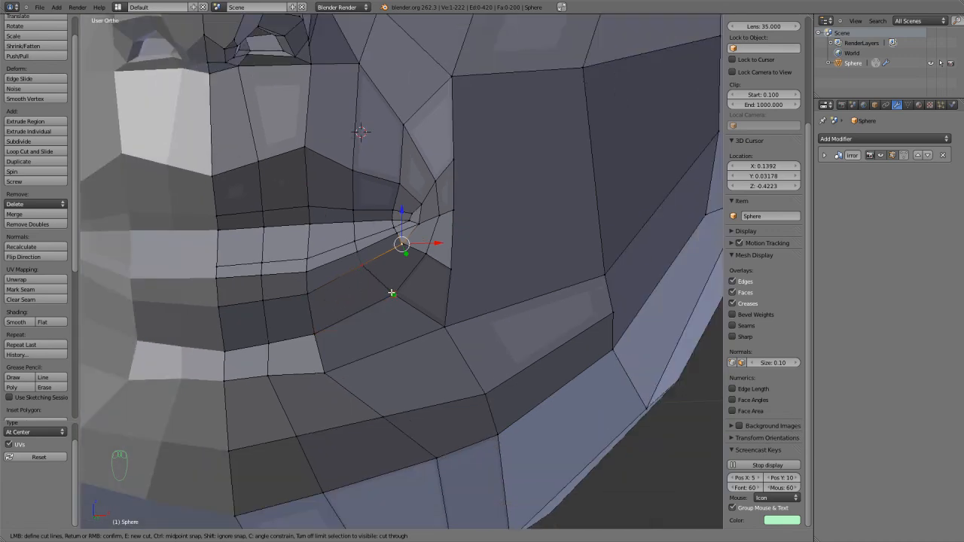
key("Return")
scroll(385, 293, "down", 3)
scroll(422, 271, "up", 3)
key("a")
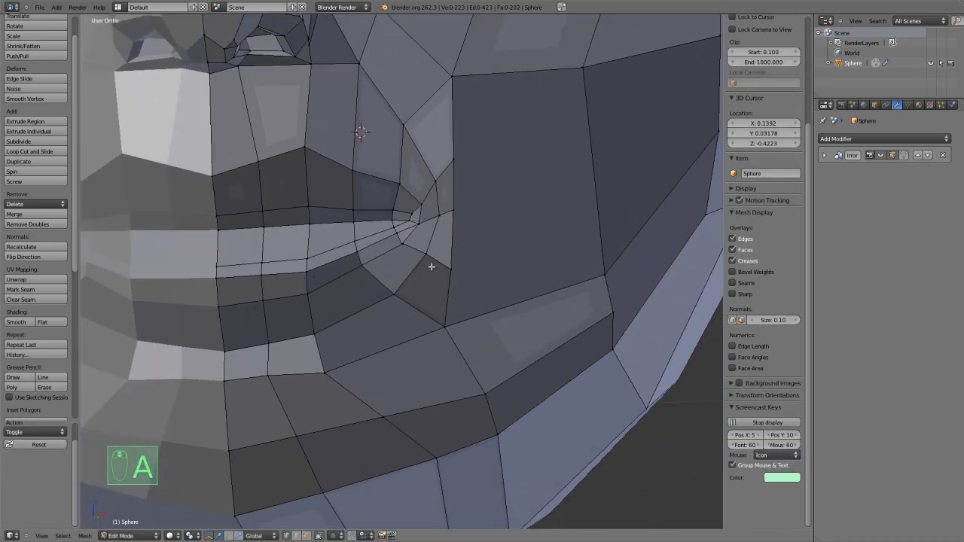
Add a centred loop cut through the ring of faces just outside the mouth corner.
key("ctrl+r")
left_click(438, 262)
right_click(454, 261)
scroll(455, 264, "down", 3)
middle_click_drag(454, 278, 428, 314)
scroll(427, 315, "up", 2)
Slide the three cheek-side vertices beside the mouth corner along their edges with Edge Slide.
right_click(347, 286)
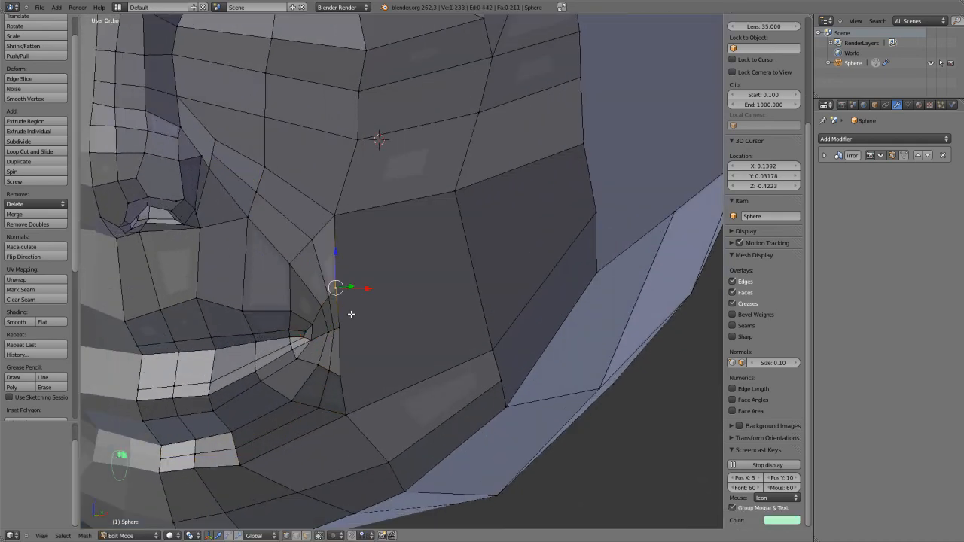
right_click(346, 362)
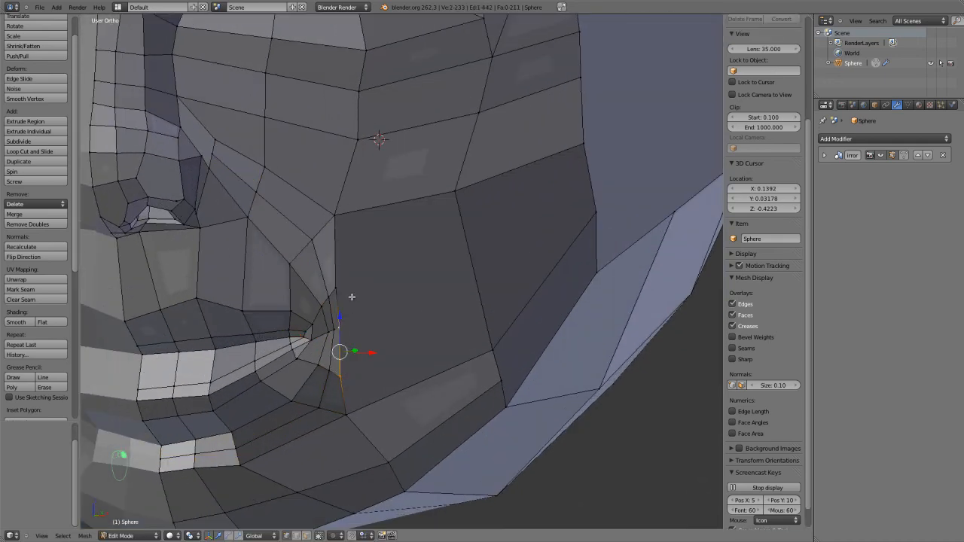
key("ctrl+e")
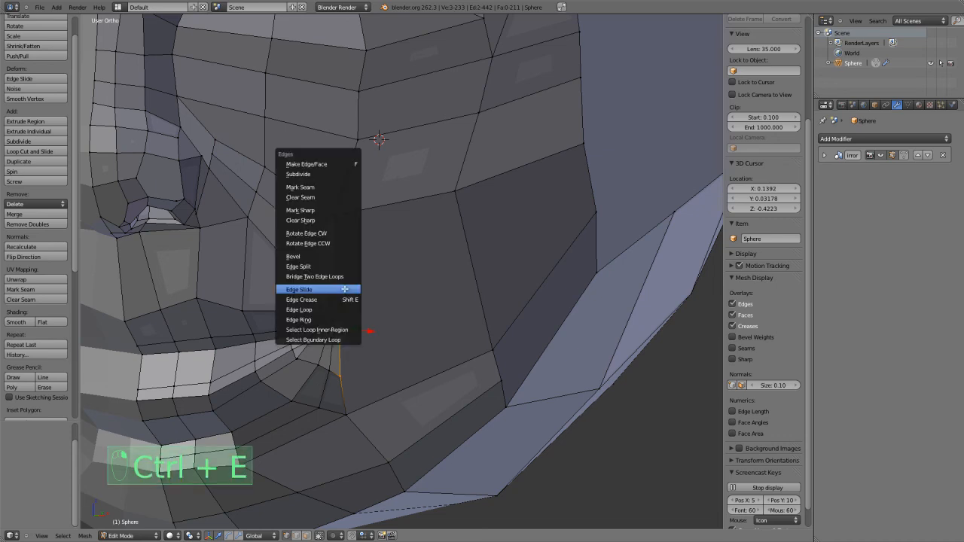
left_click(335, 289)
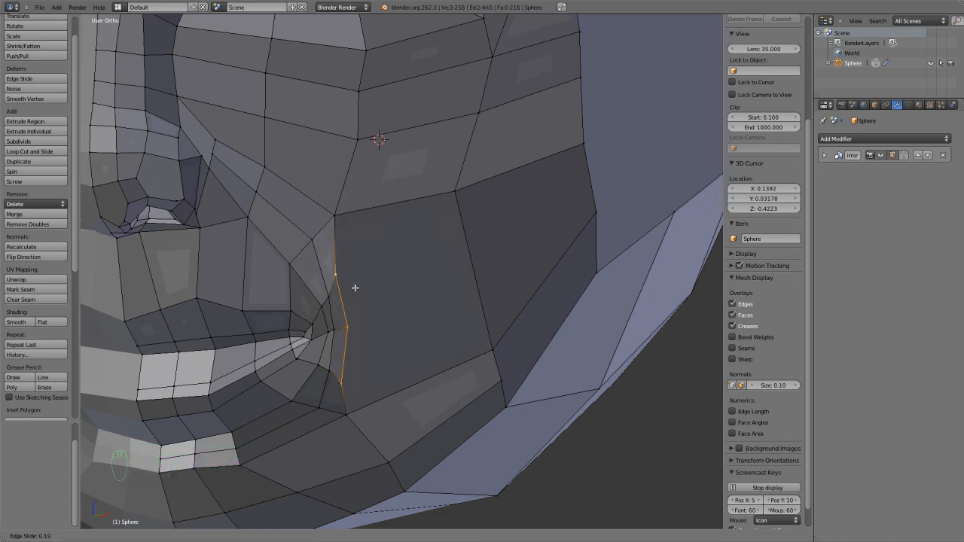
left_click(351, 286)
Move the three cheek-side vertices back about 0.05 along Y, and outward about 0.04 along X in the front view.
scroll(323, 317, "up", 2)
middle_click_drag(323, 317, 321, 325)
left_click_drag(274, 391, 292, 384)
scroll(290, 375, "down", 2)
key("KP_0")
key("KP_1")
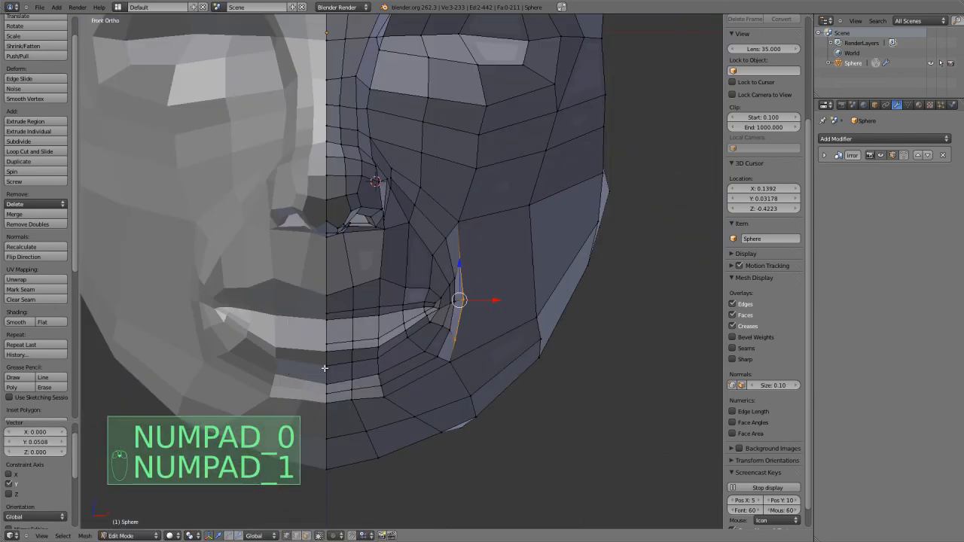
scroll(324, 369, "up", 3)
key("g")
left_click(451, 348)
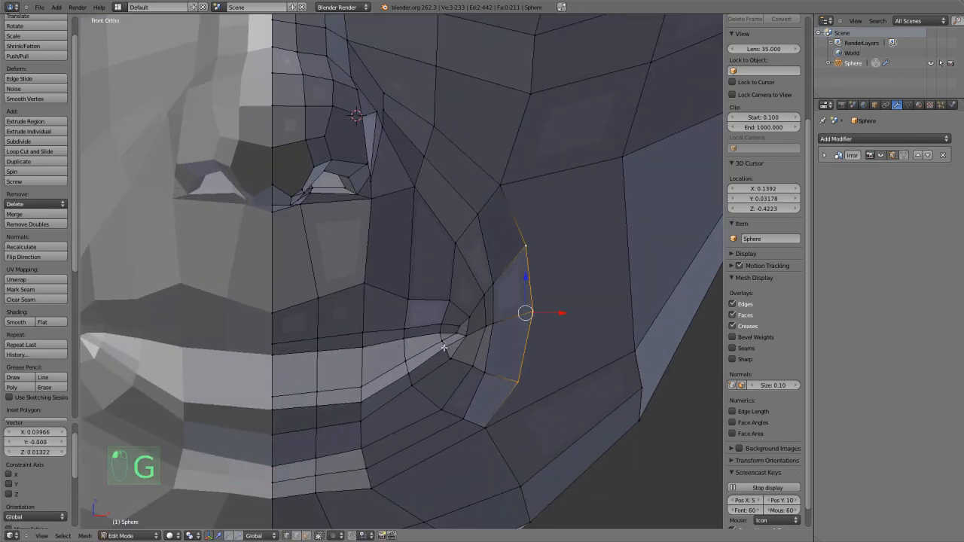
Even out the curve beside the mouth corner by moving its three cheek-side vertices individually in the front view.
right_click(538, 257)
key("g")
left_click(540, 265)
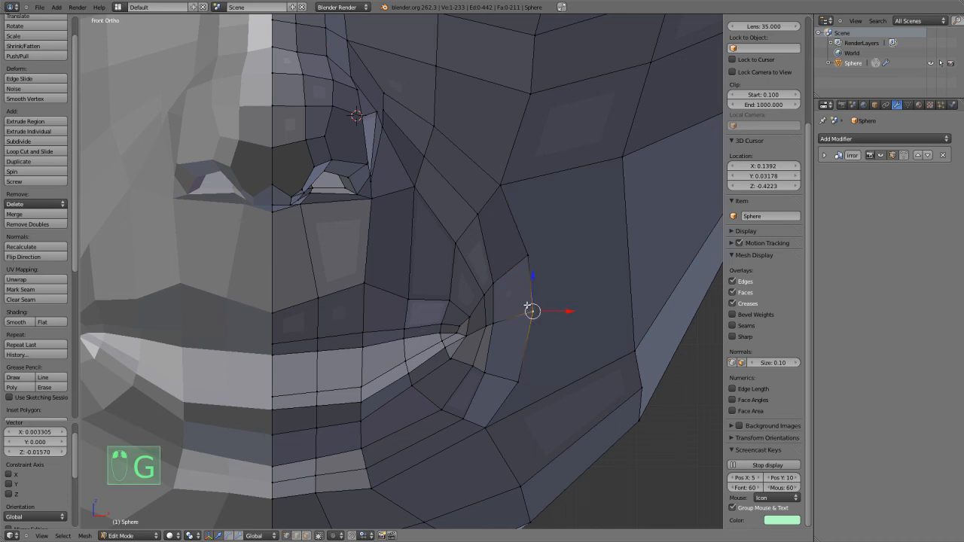
key("g")
left_click(528, 306)
right_click(517, 380)
key("g")
left_click(517, 369)
scroll(517, 369, "down", 3)
middle_click_drag(517, 369, 487, 394)
scroll(444, 370, "up", 3)
key("a")
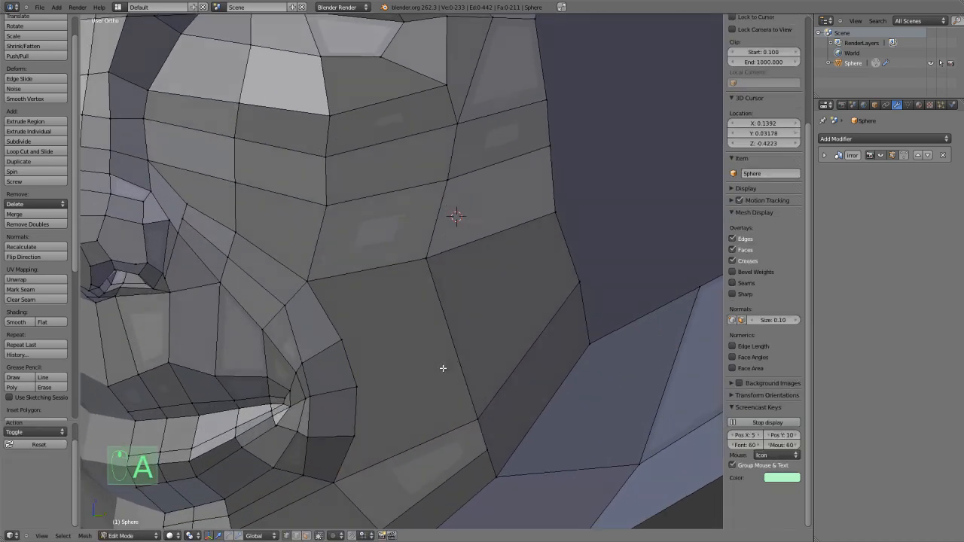
Slide the three vertices along the jaw crease toward the back of the head by about a third with Edge Slide.
scroll(444, 369, "down", 2)
mouse_move(430, 366)
middle_mouse_down()
mouse_move(478, 349)
mouse_move(420, 360)
middle_mouse_up()
right_click(381, 397)
right_click(435, 343, "shift")
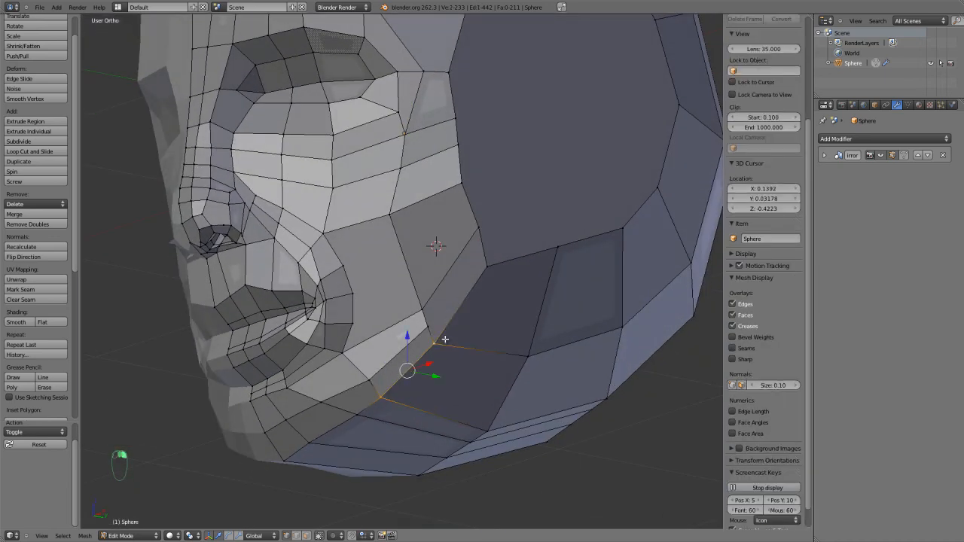
right_click(480, 268, "shift")
key("ctrl+e")
left_click(491, 281)
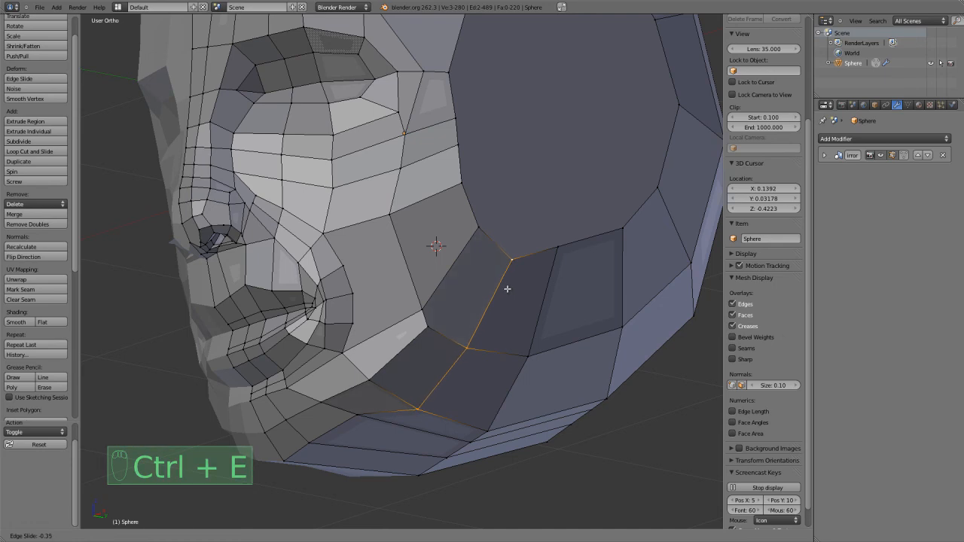
left_click(506, 289)
Select the two front jaw-edge vertices near the chin and shift them with Edge Slide.
scroll(343, 364, "up", 2)
right_click(367, 344)
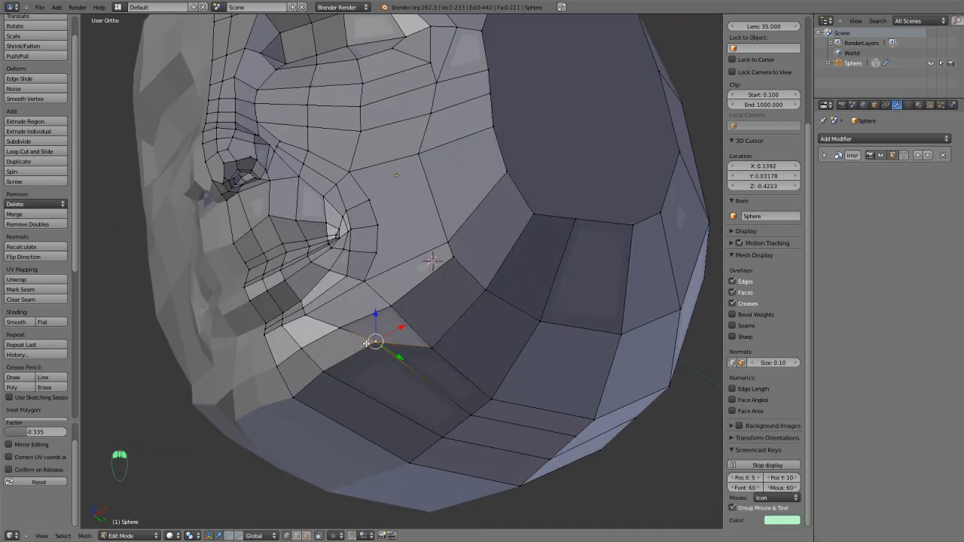
right_click(325, 371, "shift")
key("ctrl+e")
left_click(298, 393)
left_click(304, 406)
Reposition the two neighbouring vertices on the underside of the jaw to smooth its edge.
right_click(389, 362)
key("g")
left_click(389, 364)
right_click(431, 348)
key("g")
left_click(422, 334)
middle_click_drag(422, 334, 502, 417)
key("g")
left_click(478, 391)
Adjust the two vertices farther back along the jaw to continue the smooth jaw contour.
right_click(533, 369)
key("g")
left_click(527, 366)
key("g")
left_click(522, 334)
right_click(583, 278)
key("g")
left_click(581, 272)
Cut an edge with the Knife from the vertex beside the mouth corner across the two cheek faces to the side face.
middle_click_drag(575, 277, 389, 368)
scroll(426, 374, "up", 2)
key("a")
key("k")
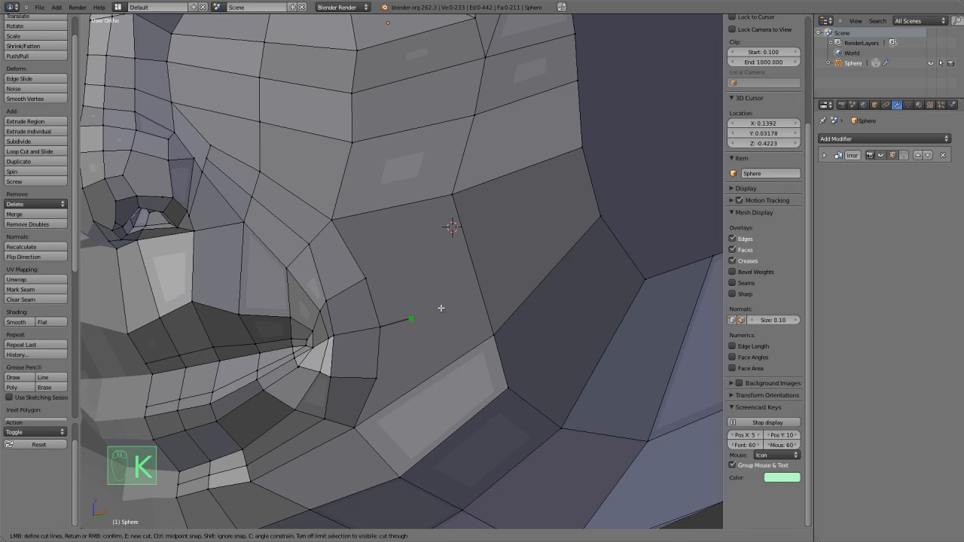
left_click(476, 277)
left_click(590, 191)
key("Return")
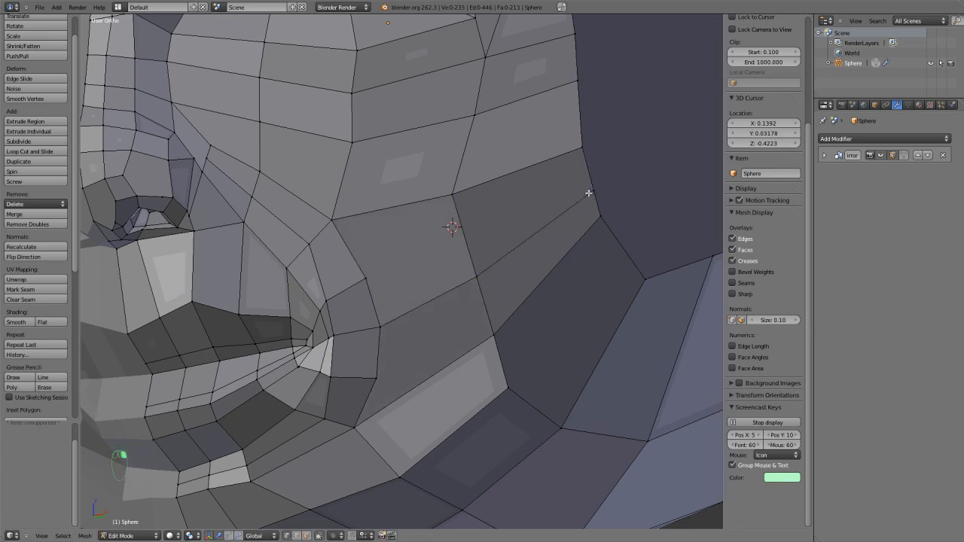
Knife a second edge above the previous cut, from the next cheek vertex across both cheek faces to the side face's border.
key("k")
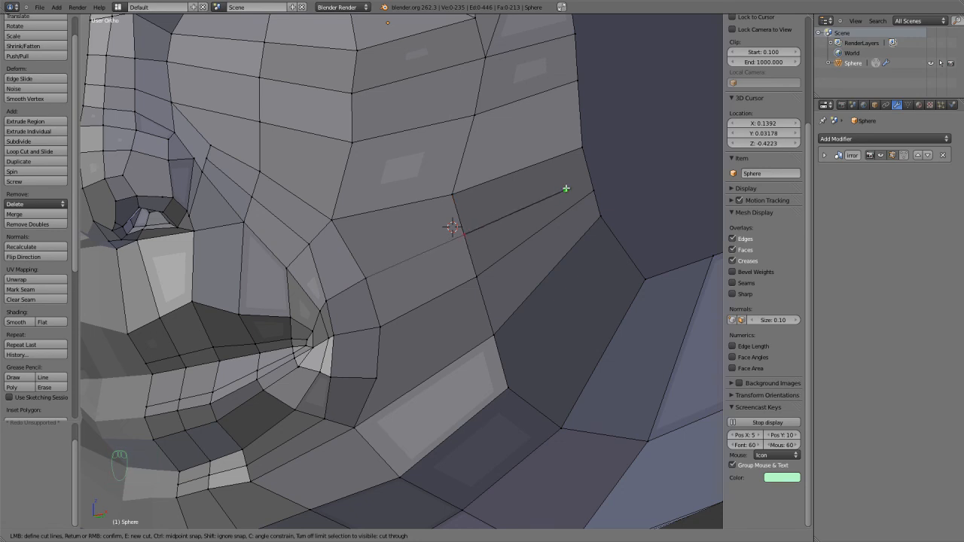
left_click(586, 171)
key("Return")
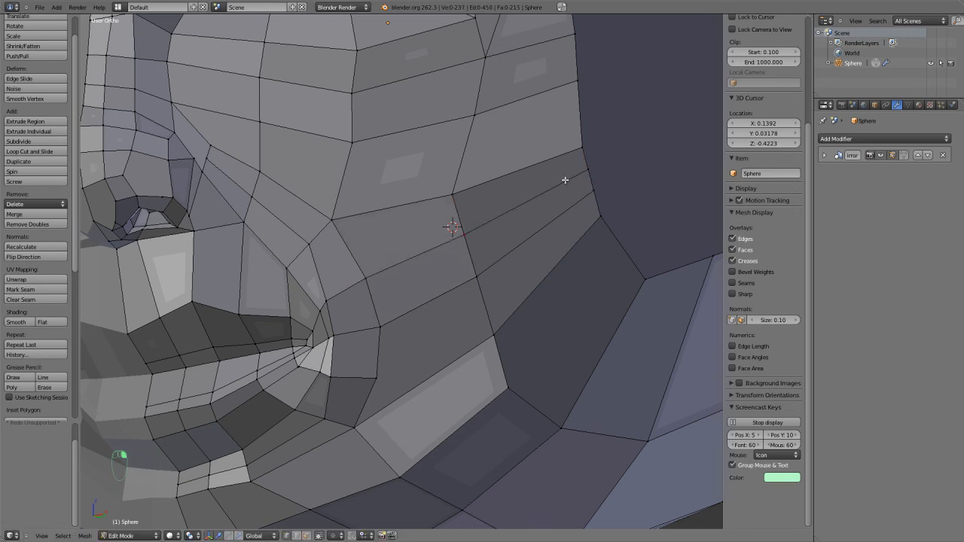
middle_click_drag(577, 169, 411, 341)
Merge the vertex below the mouth corner with the lower cheek vertex at center, and move the merged vertex back toward the mouth corner.
right_click(381, 361)
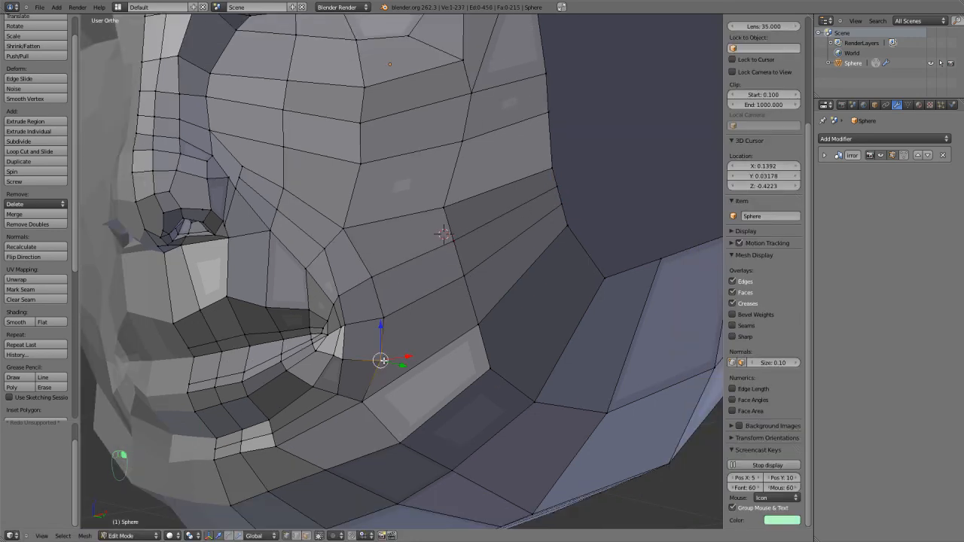
right_click(477, 329, "shift")
key("alt+m")
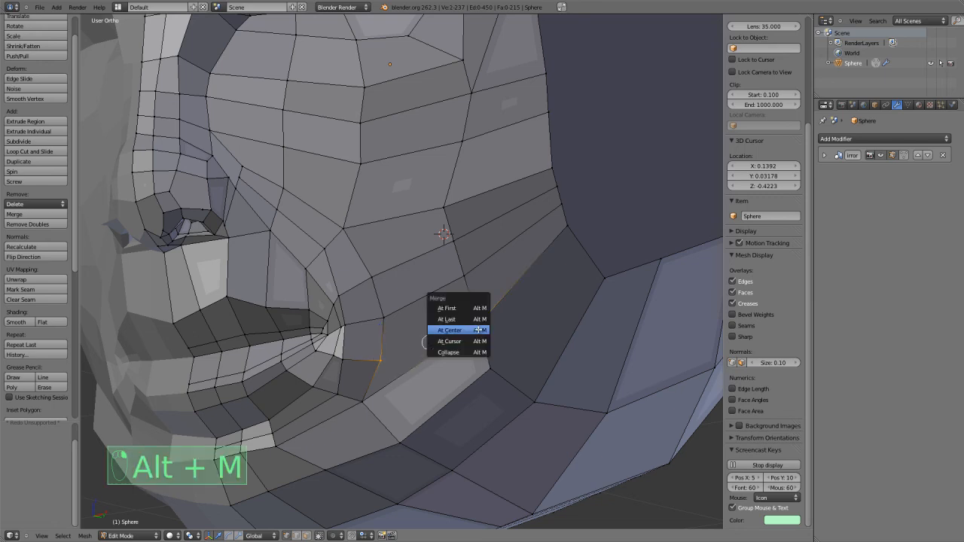
left_click(477, 330)
key("g")
left_click(392, 363)
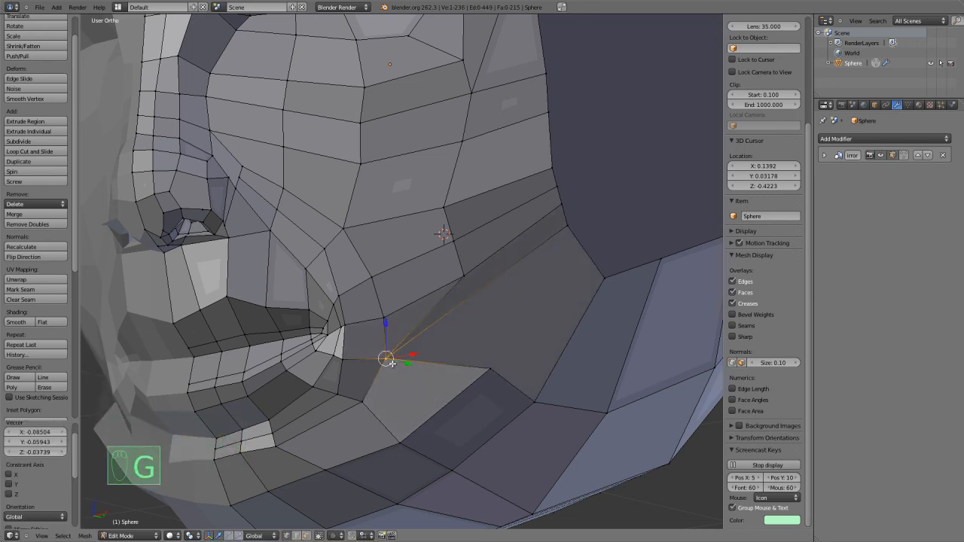
In edge select mode, dissolve the two long edges running from the merged vertex to the cheek and side face.
key("ctrl+Tab")
key("ctrl+Tab")
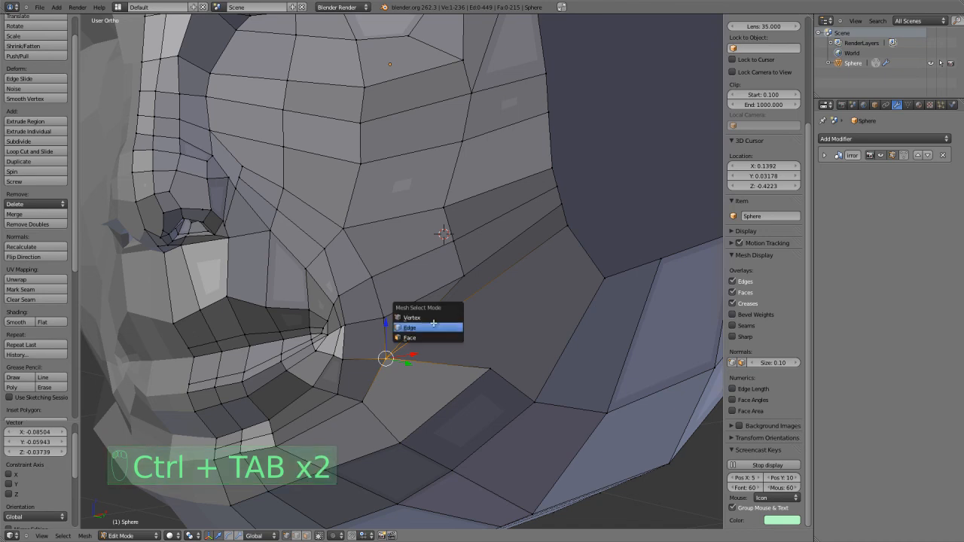
left_click(432, 323)
right_click(430, 319)
key("x")
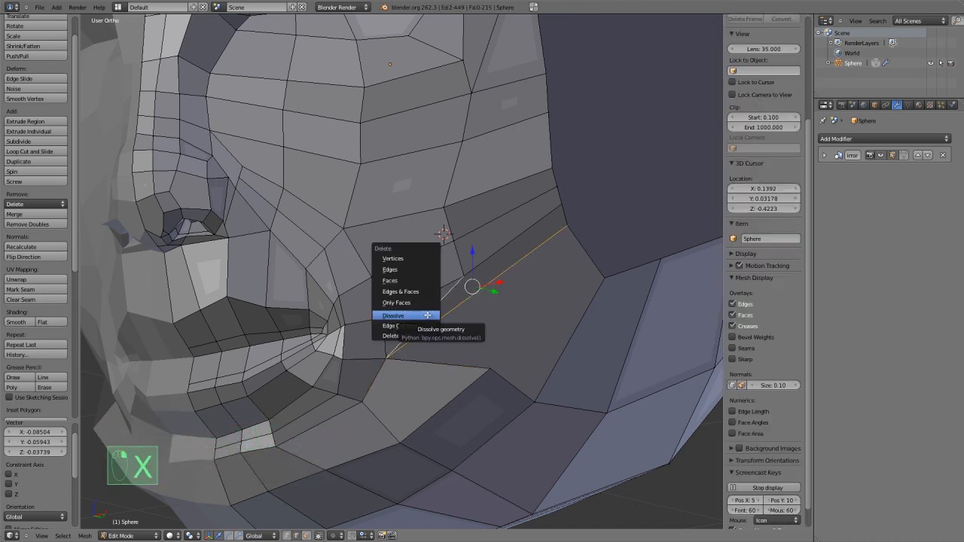
left_click(427, 315)
In vertex select mode and front view, reposition the jaw vertex inward and down and nudge the merged vertex below the mouth corner.
middle_click_drag(432, 330, 499, 344)
key("KP_0")
key("KP_1")
key("ctrl+Tab")
left_click(503, 338)
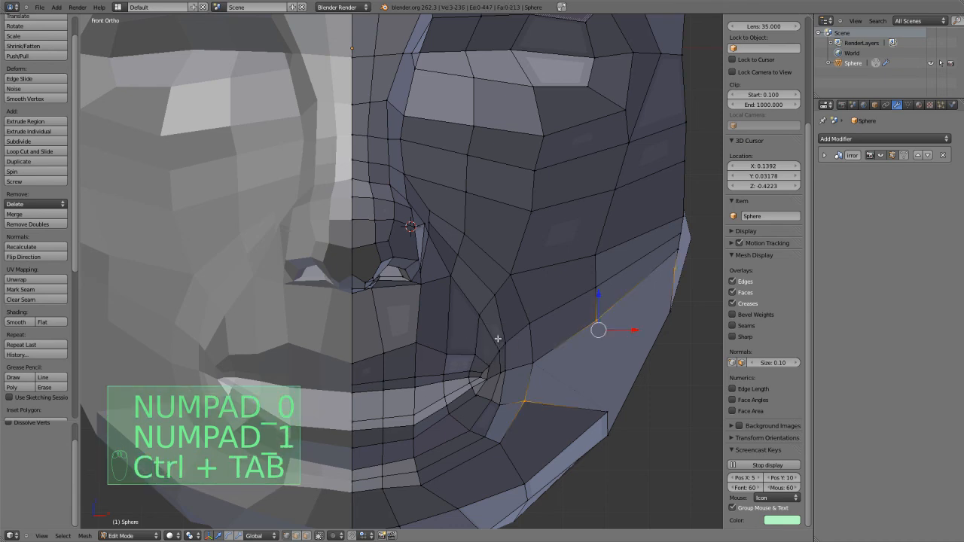
key("g")
right_click(603, 413)
right_click(603, 414)
key("g")
left_click(578, 432)
middle_click_drag(579, 430, 527, 402)
key("g")
left_click(520, 403)
key("a")
Nudge the cheek vertex on the loop behind the mouth corner to even out the cheek surface.
middle_click_drag(520, 359, 538, 306)
right_click(574, 292)
key("g")
left_click(581, 288)
Knife an edge from the jaw vertex up to the side face's border and dissolve the leftover border vertex above it.
key("a")
key("k")
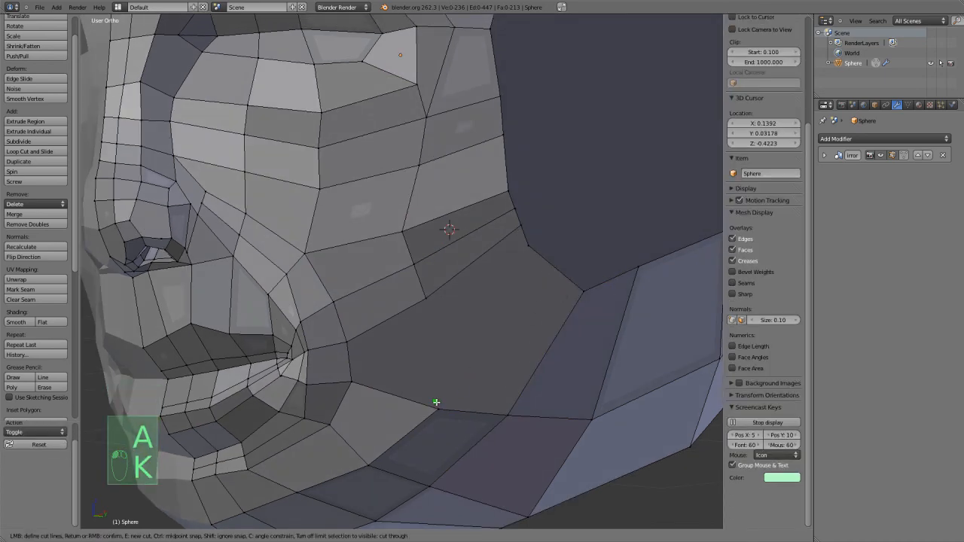
right_click(553, 269)
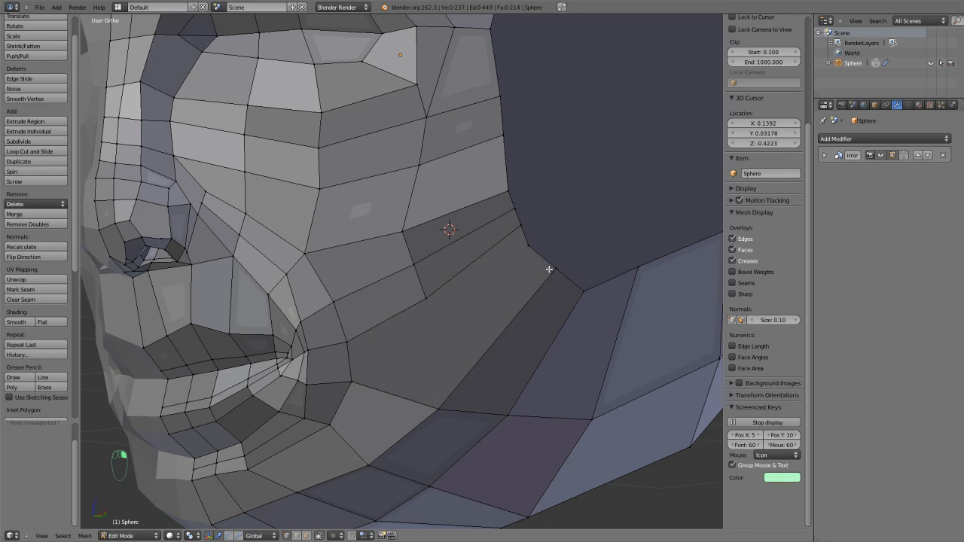
key("x")
left_click(531, 251)
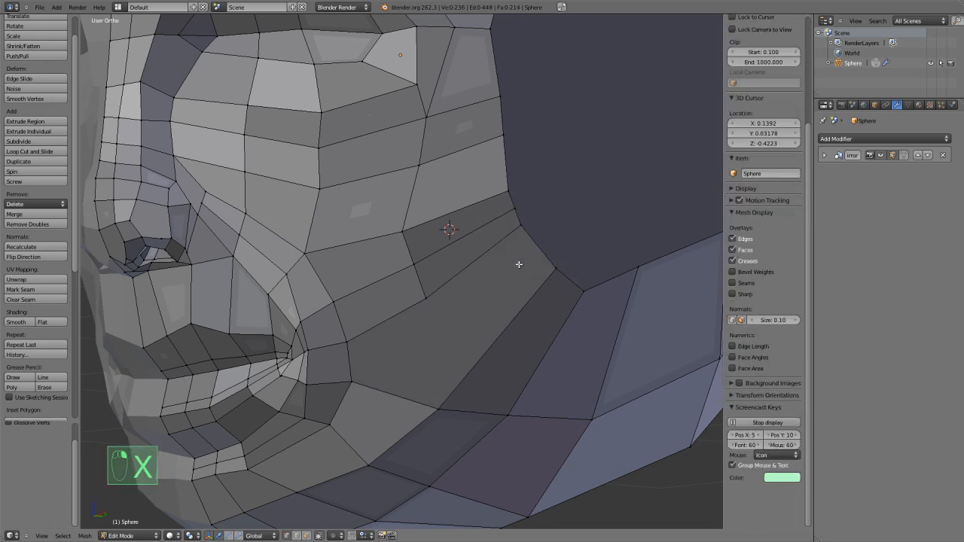
Knife an edge from the rear cheek vertex down across the jaw faces to the vertex at the back of the jaw.
key("k")
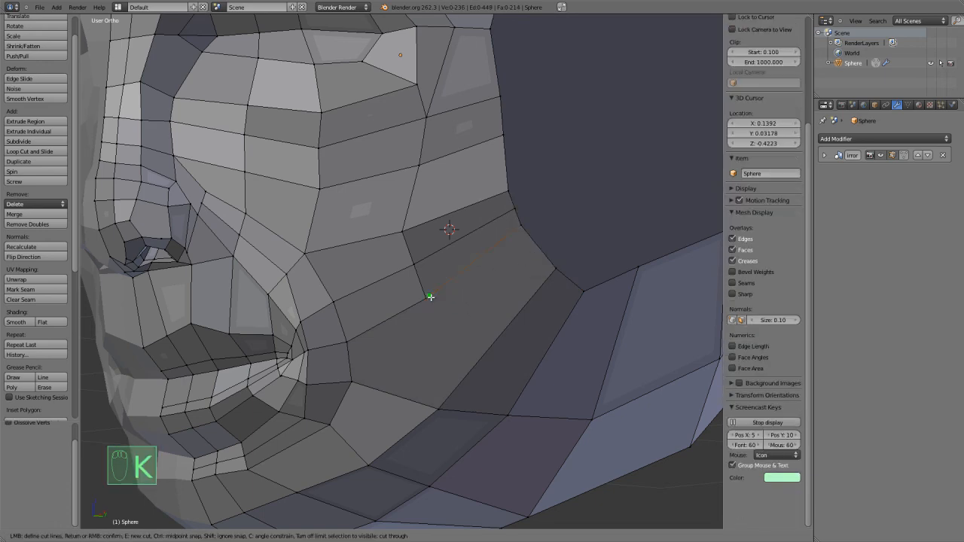
left_click(428, 301)
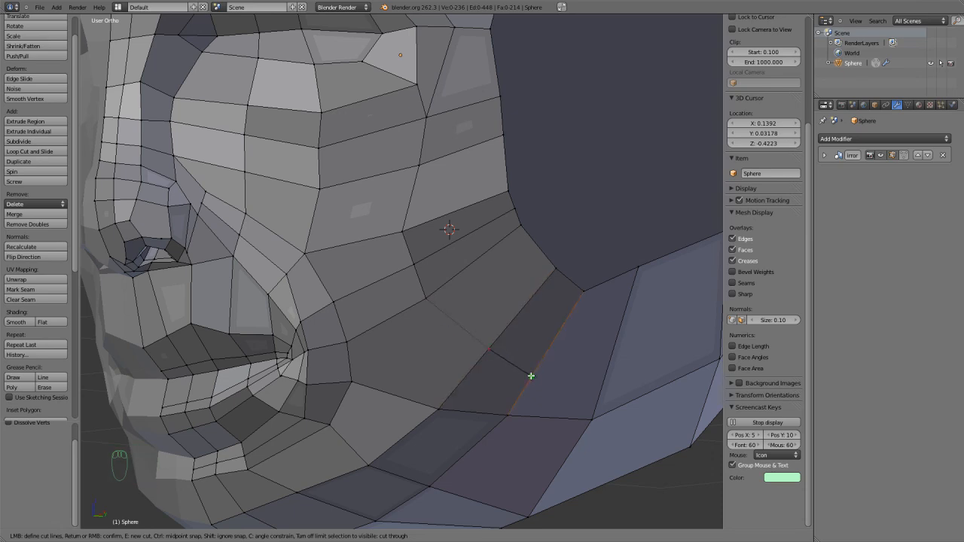
left_click(592, 420)
right_click(592, 420)
middle_click_drag(528, 384, 482, 354)
Move the side face's border vertex behind the cheek slightly down and back to even out the neighbouring quads.
key("a")
key("a")
scroll(532, 343, "down", 2)
middle_click_drag(460, 323, 441, 301)
right_click(442, 254)
key("g")
key("g")
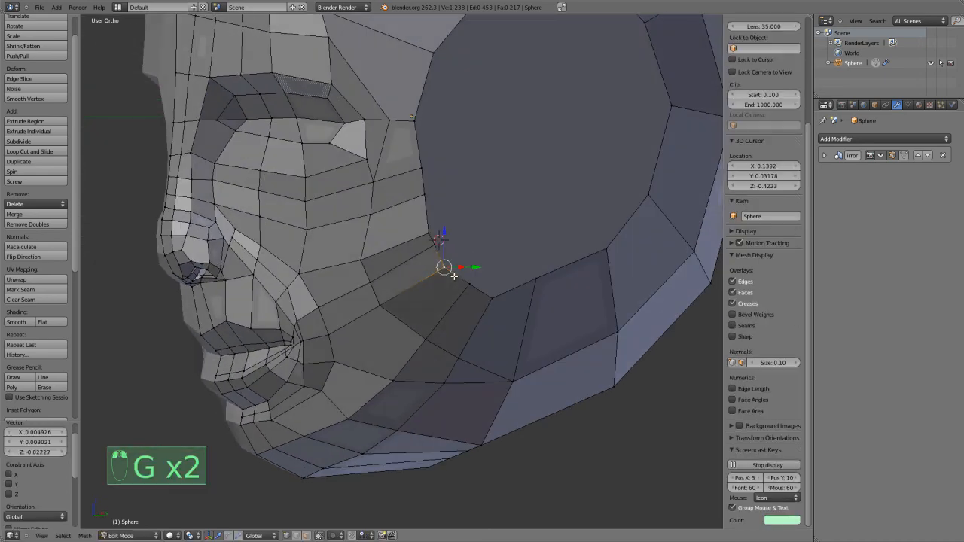
left_click(365, 290)
In Sculpt Mode, reshape the side of the face and jaw with the Grab brush, reducing its radius to 157.
key("Tab")
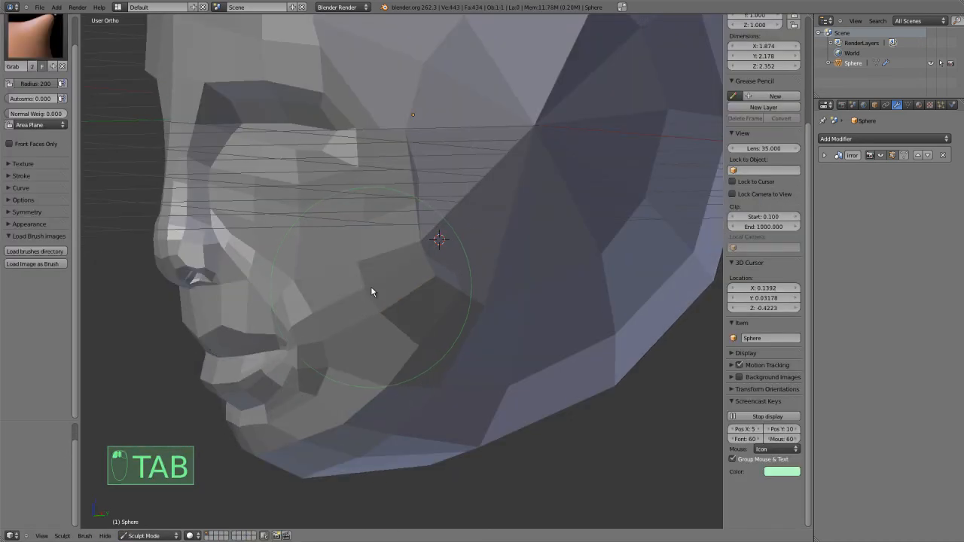
middle_click_drag(407, 276, 297, 215)
scroll(460, 268, "down", 4)
mouse_move(300, 201)
left_mouse_down()
mouse_move(315, 188)
mouse_move(339, 205)
mouse_move(301, 243)
mouse_move(366, 254)
mouse_move(362, 263)
mouse_move(397, 290)
left_mouse_up()
middle_click_drag(399, 290, 368, 335)
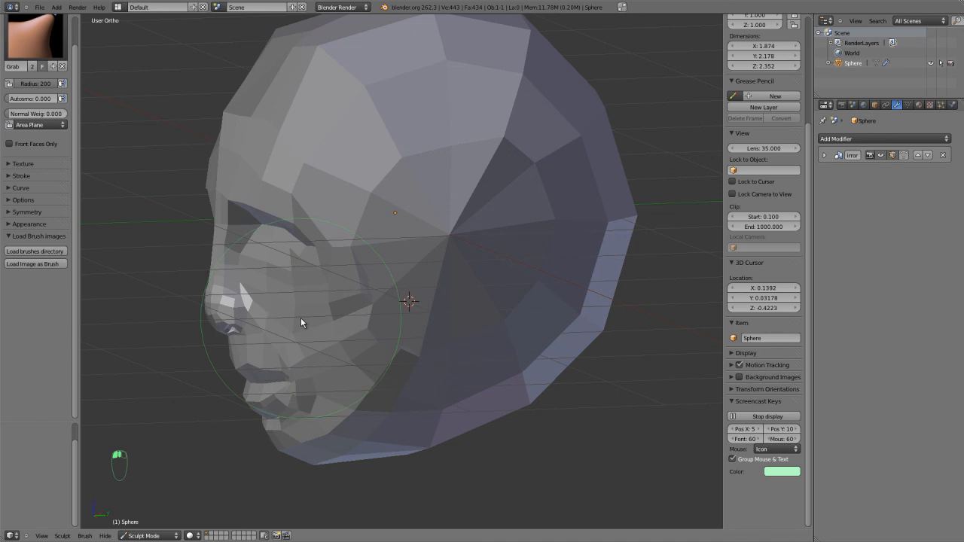
key("f")
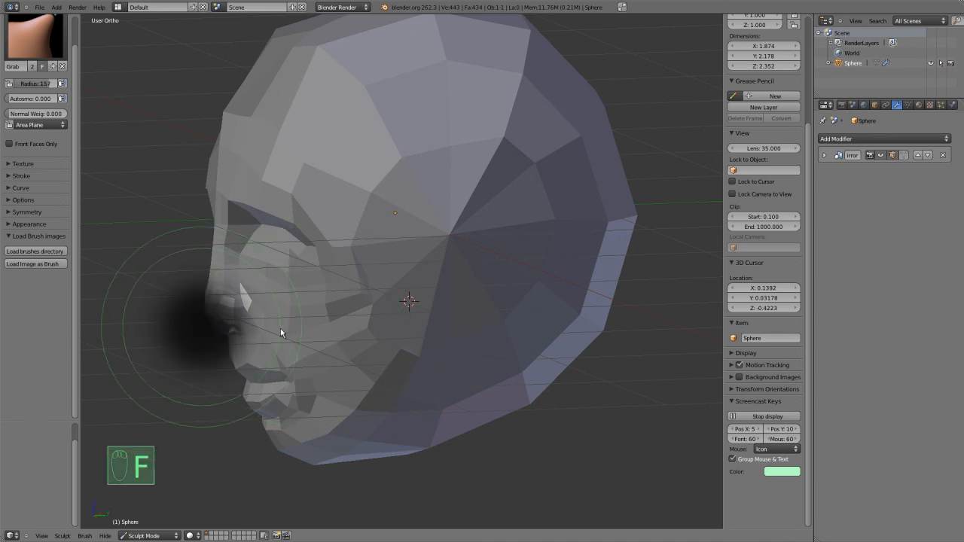
left_click(285, 327)
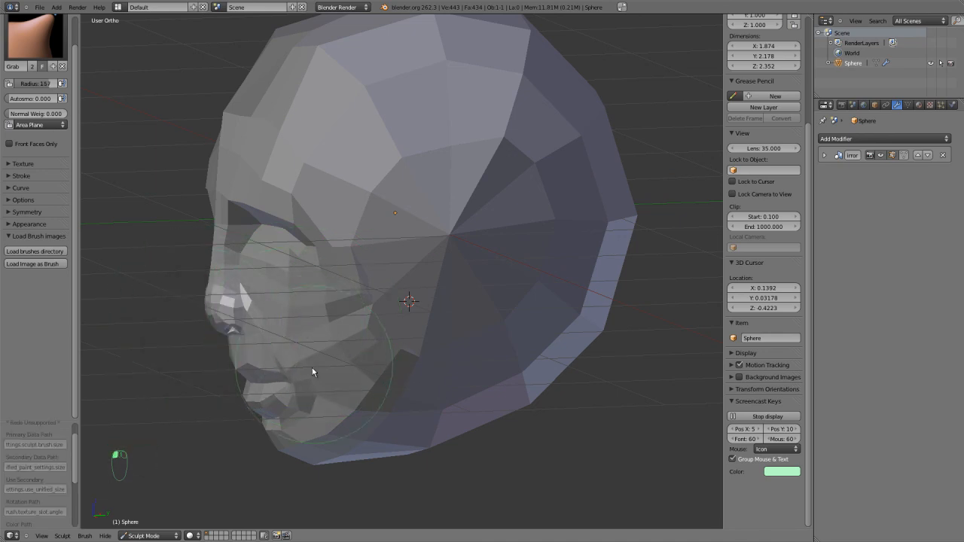
mouse_move(317, 371)
middle_mouse_down()
mouse_move(378, 357)
mouse_move(430, 387)
mouse_move(407, 391)
mouse_move(413, 366)
mouse_move(435, 351)
mouse_move(499, 345)
mouse_move(553, 297)
mouse_move(435, 300)
mouse_move(415, 316)
middle_mouse_up()
Return to Edit Mode and nudge the cheek vertex above the mouth corner in front view.
key("Tab")
scroll(451, 309, "up", 3)
scroll(402, 315, "down", 2)
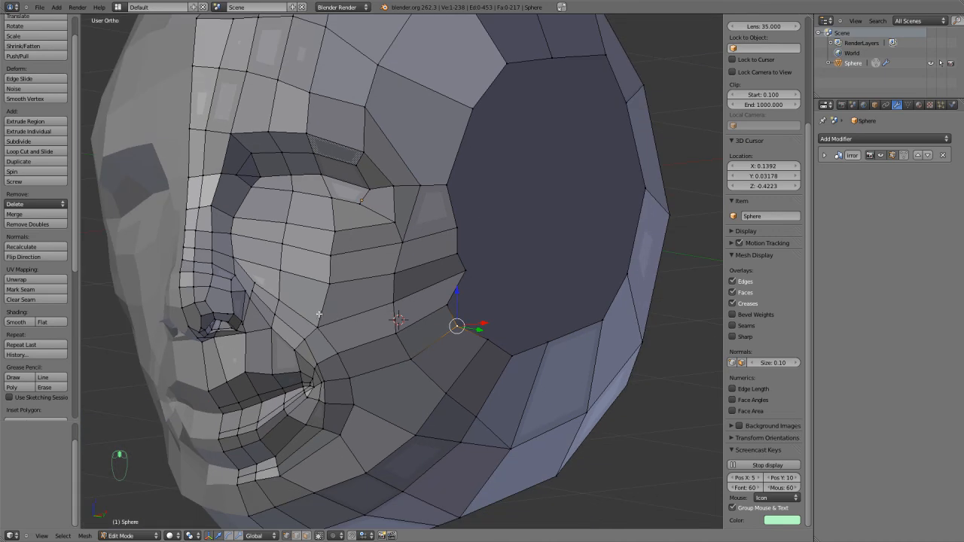
key("KP_1")
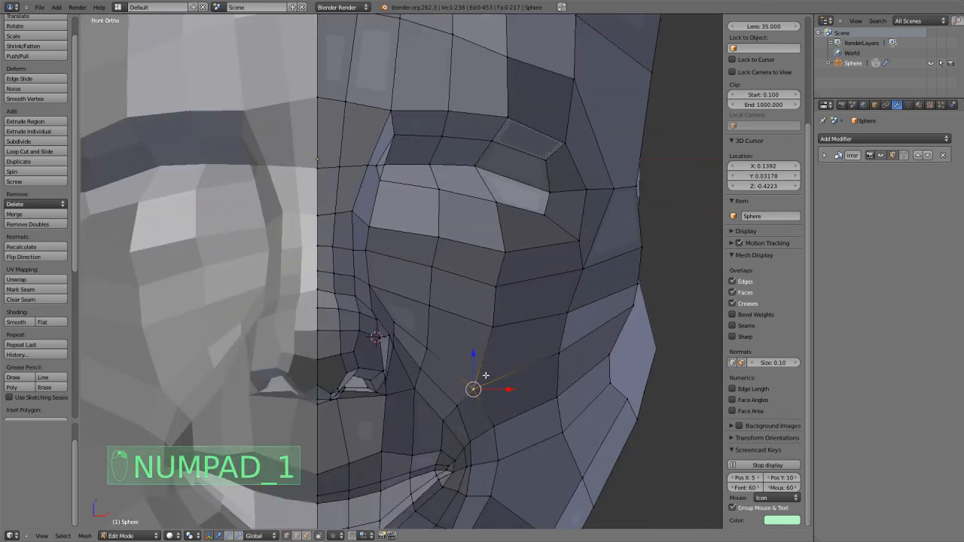
key("g")
left_click(486, 371)
scroll(558, 367, "down", 2)
middle_click_drag(559, 367, 480, 372)
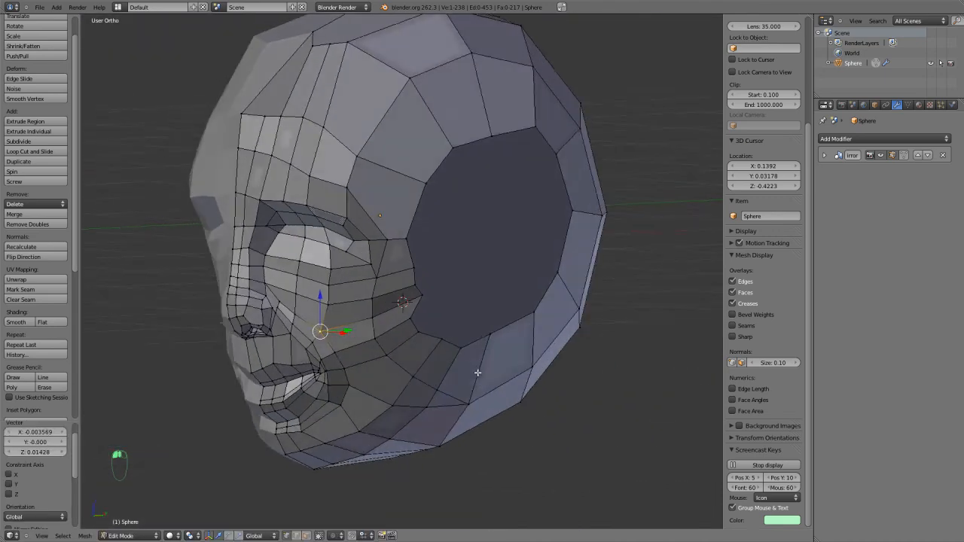
Shift the vertices along the upper forehead row one by one, from the face's centre line to the temple, to round the brow.
scroll(478, 369, "up", 2)
key("Tab")
key("Tab")
middle_click_drag(434, 309, 450, 401, "shift")
scroll(449, 397, "up", 1)
middle_click_drag(401, 347, 420, 371)
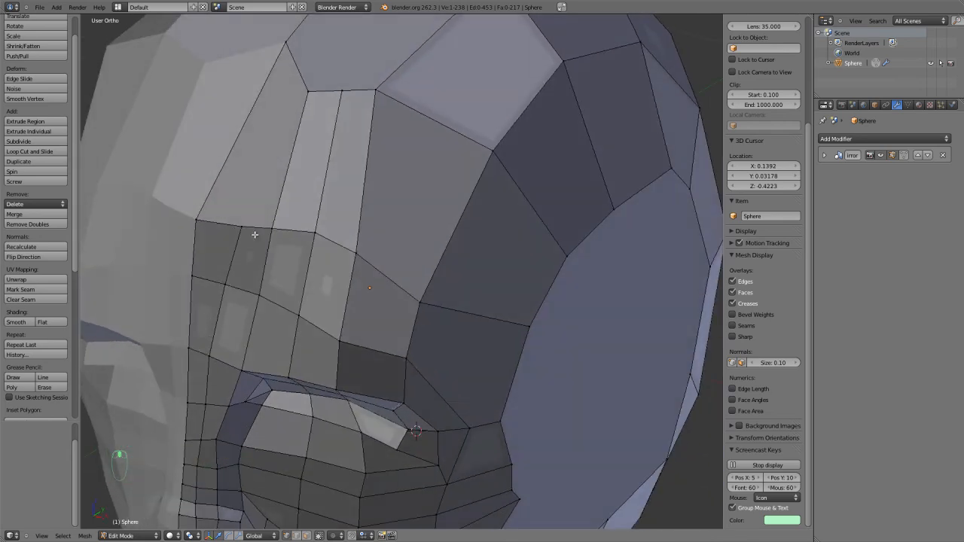
key("g")
left_click(202, 218)
key("g")
left_click(241, 219)
key("g")
left_click(272, 231)
key("g")
left_click(305, 241)
key("g")
left_click(424, 290)
Examine the head's overall form from the front and side, both with and without the mesh wires.
scroll(424, 290, "down", 6)
middle_click_drag(435, 356, 495, 338)
key("KP_1")
middle_click_drag(606, 326, 522, 224, "shift")
key("Tab")
key("Tab")
scroll(415, 259, "up", 4)
Try adding an edge loop through the faces beside the eye with Loop Cut, and undo it.
middle_click_drag(425, 284, 421, 253)
key("ctrl+r")
left_click(411, 258)
right_click(411, 257)
scroll(410, 257, "down", 1)
scroll(409, 258, "up", 2)
key("ctrl+z")
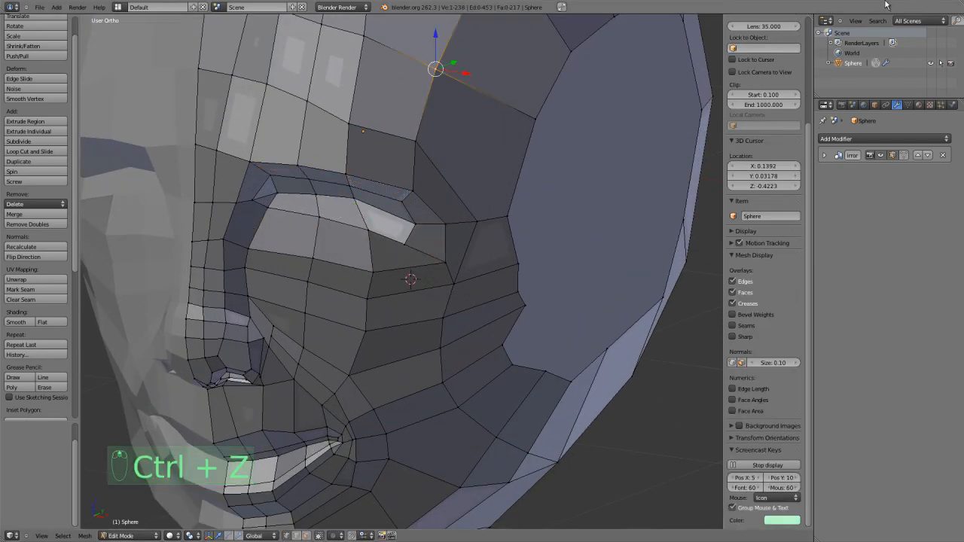
Switch the program window out of full-screen display.
left_click(560, 6)
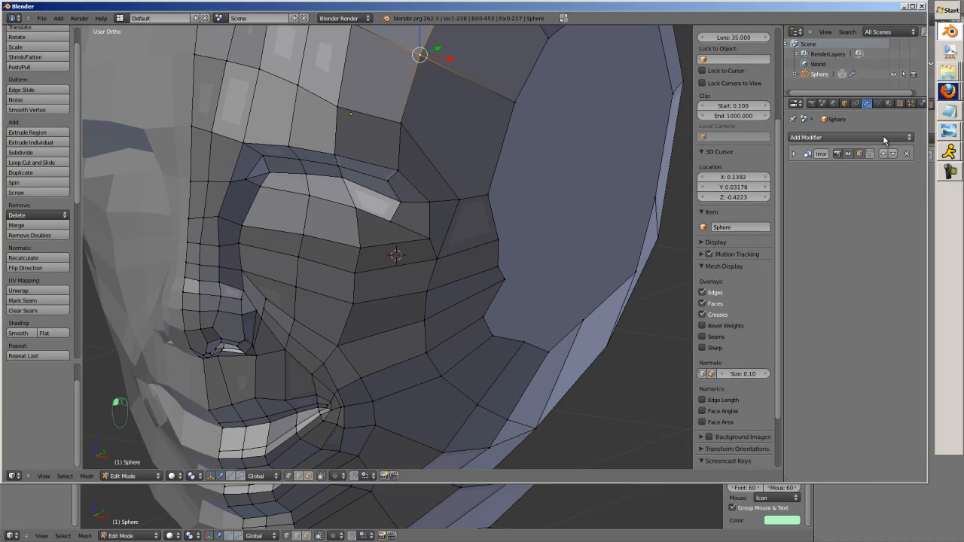